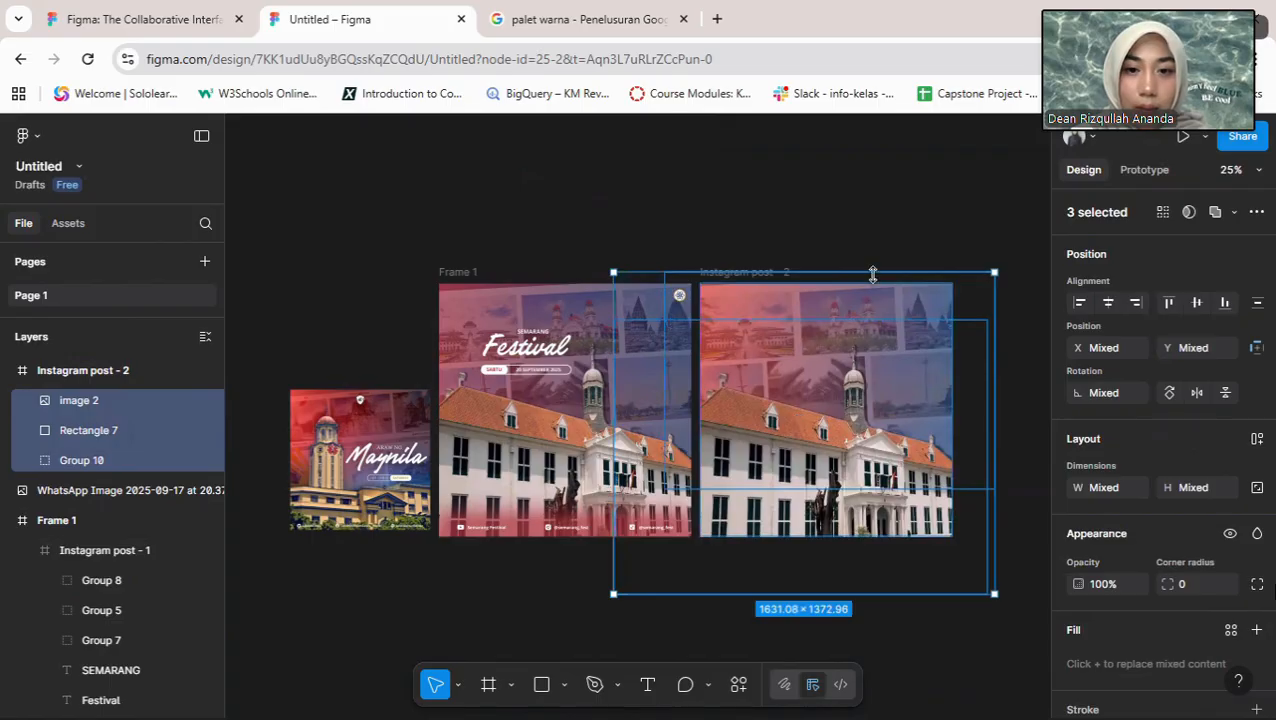
Step: Nudge Group 10 in the Instagram post - 2 frame down to Y -47
{"action": "left_click", "coordinate": [918, 229]}
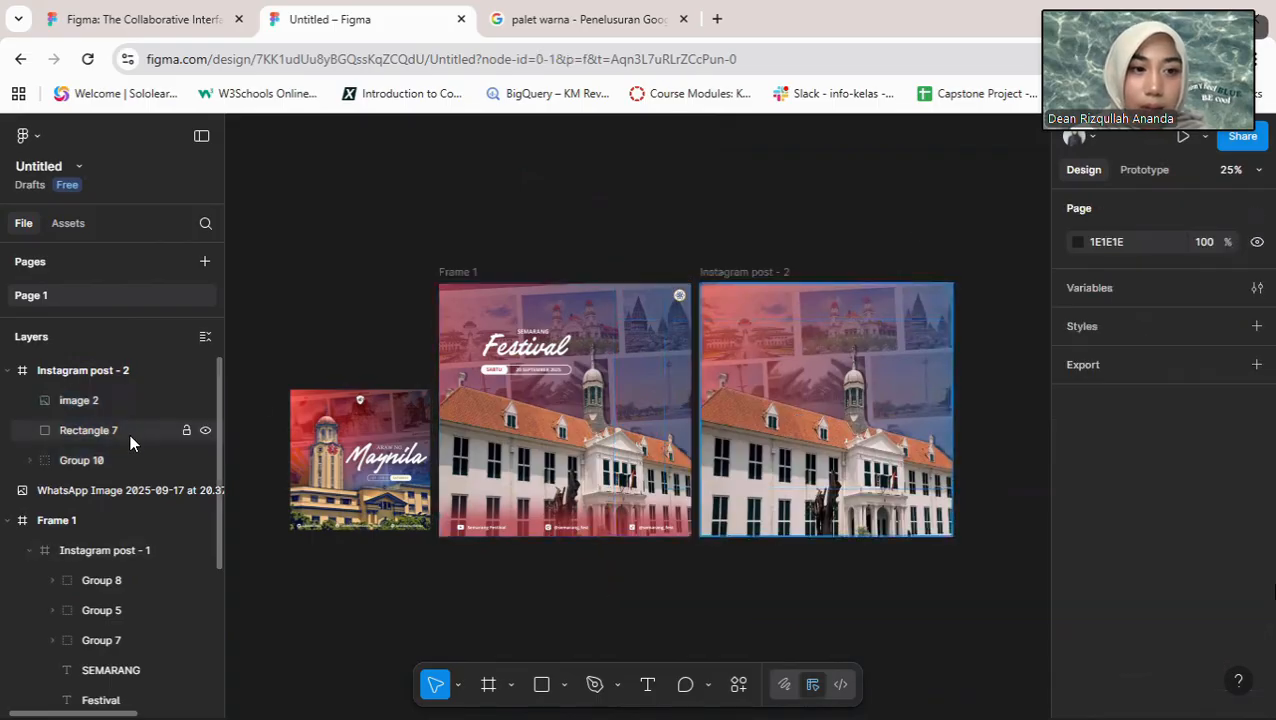
{"action": "left_click", "coordinate": [128, 432]}
{"action": "left_click", "coordinate": [120, 459]}
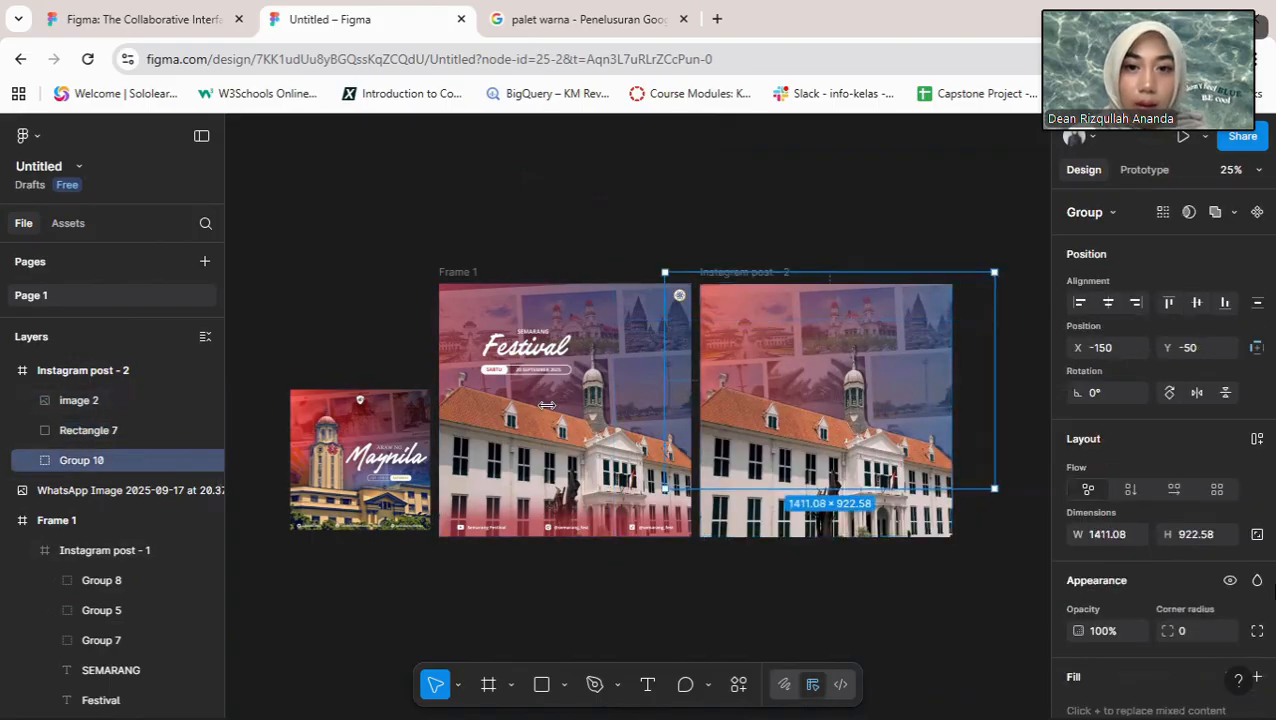
{"action": "key", "text": "Down"}
{"action": "key", "text": "Down"}
{"action": "key", "text": "Down"}
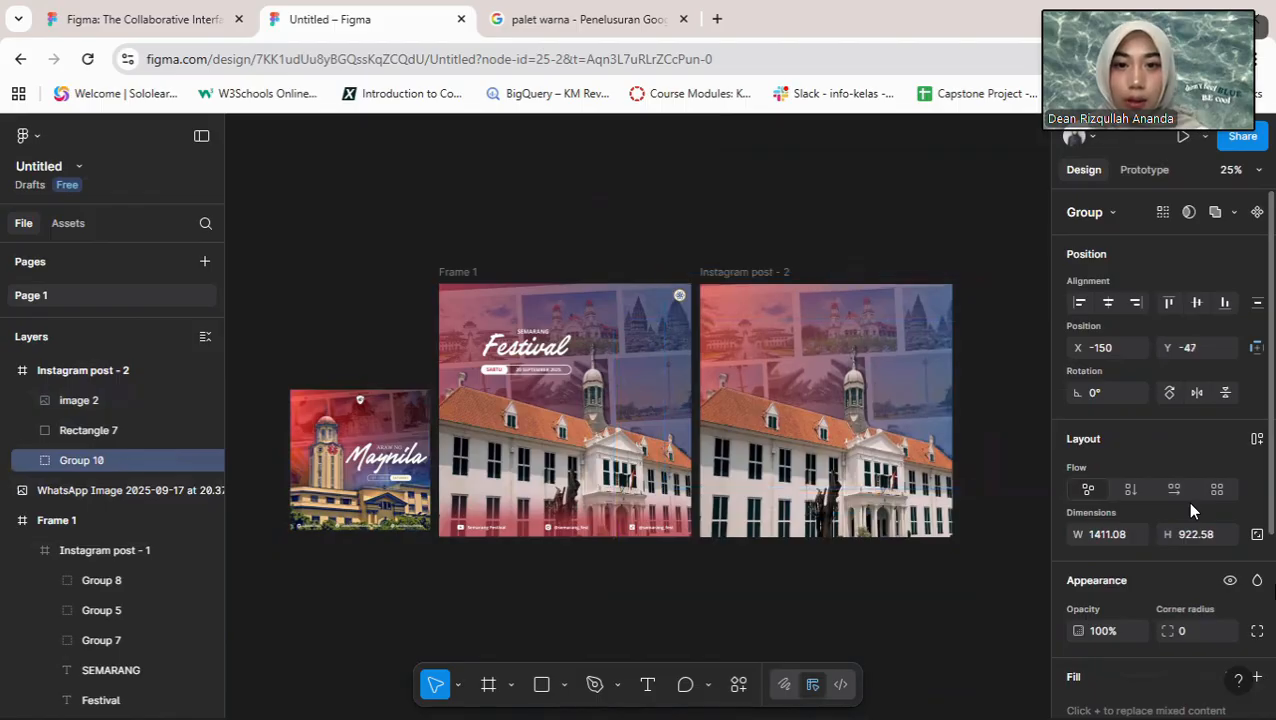
Step: Shift Rectangle 6 inside Group 10 of Instagram post - 2 down to Y -28, leaving nothing selected
{"action": "left_click", "coordinate": [30, 460]}
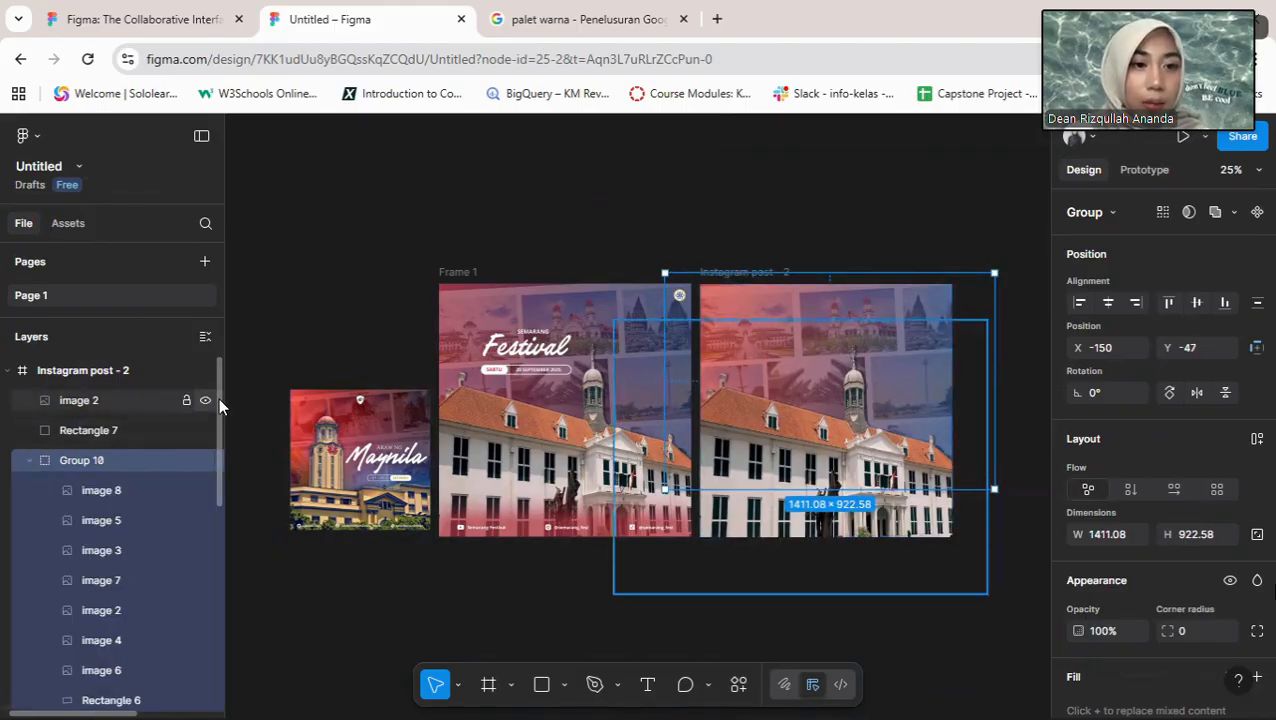
{"action": "scroll", "coordinate": [216, 425], "scroll_direction": "down", "scroll_amount": 3}
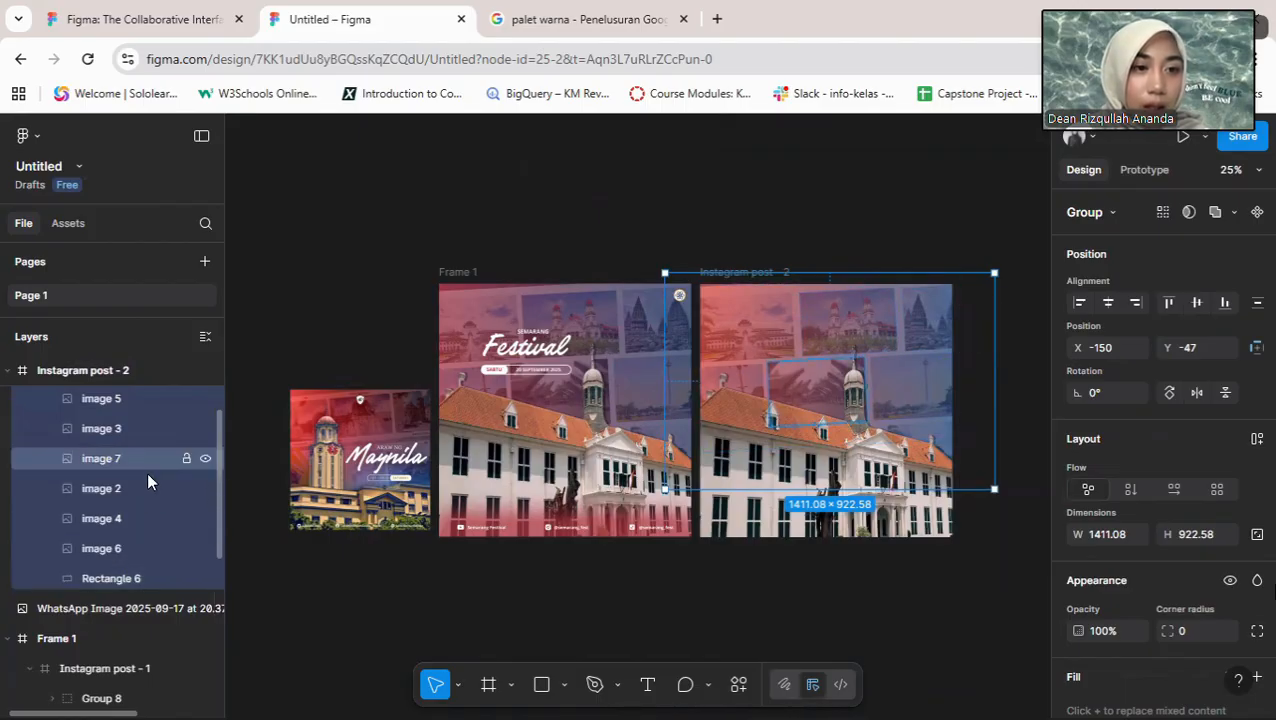
{"action": "left_click", "coordinate": [147, 472]}
{"action": "left_click", "coordinate": [141, 567]}
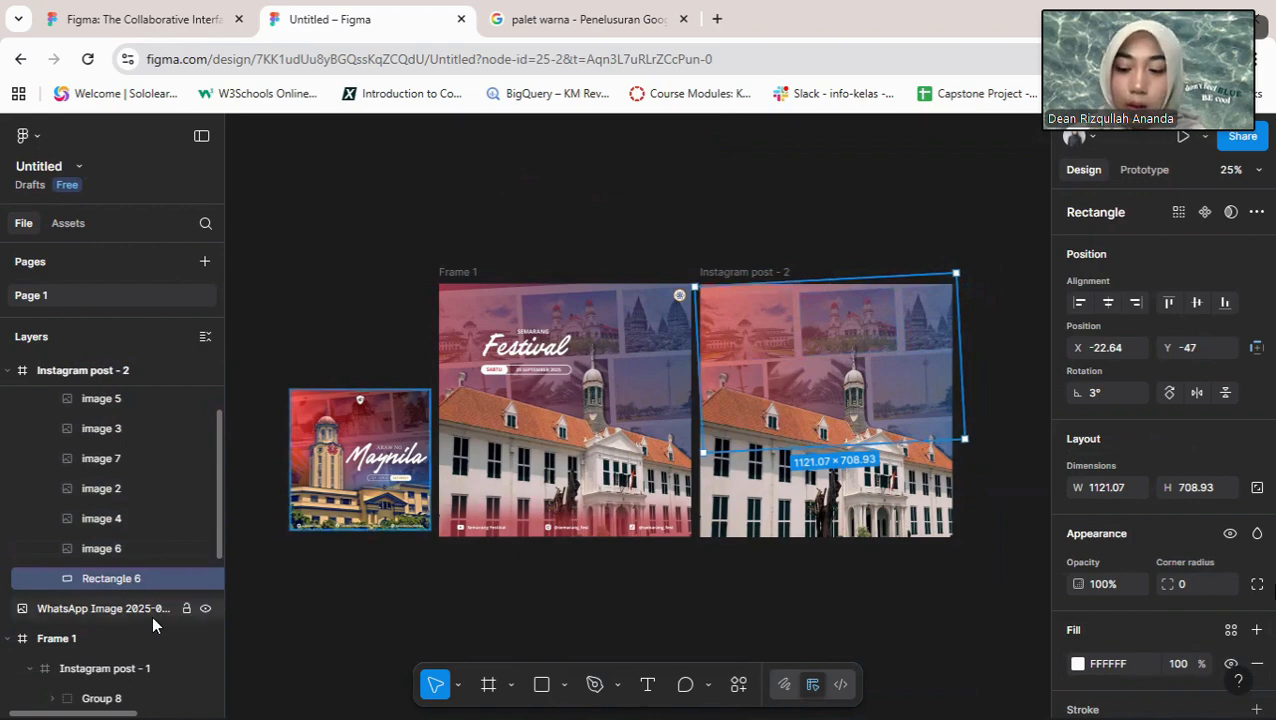
{"action": "key", "text": "Down"}
{"action": "key", "text": "Down"}
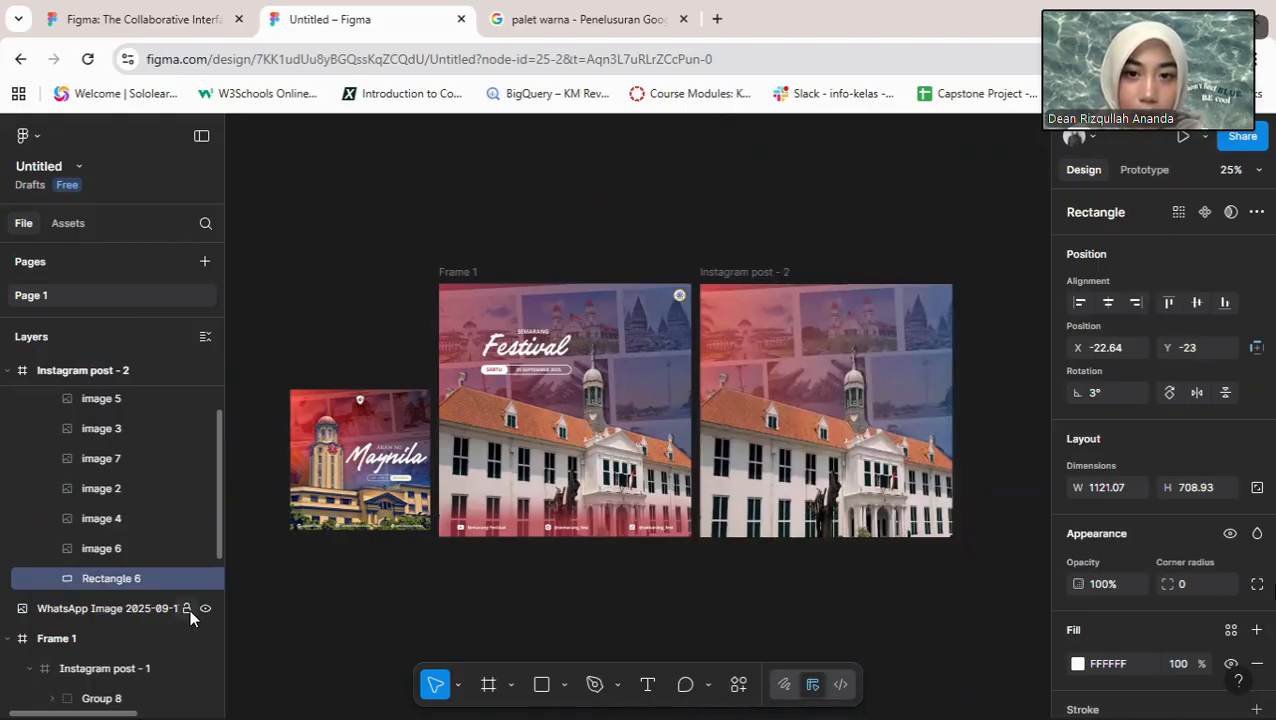
{"action": "key", "text": "Up"}
{"action": "key", "text": "Up"}
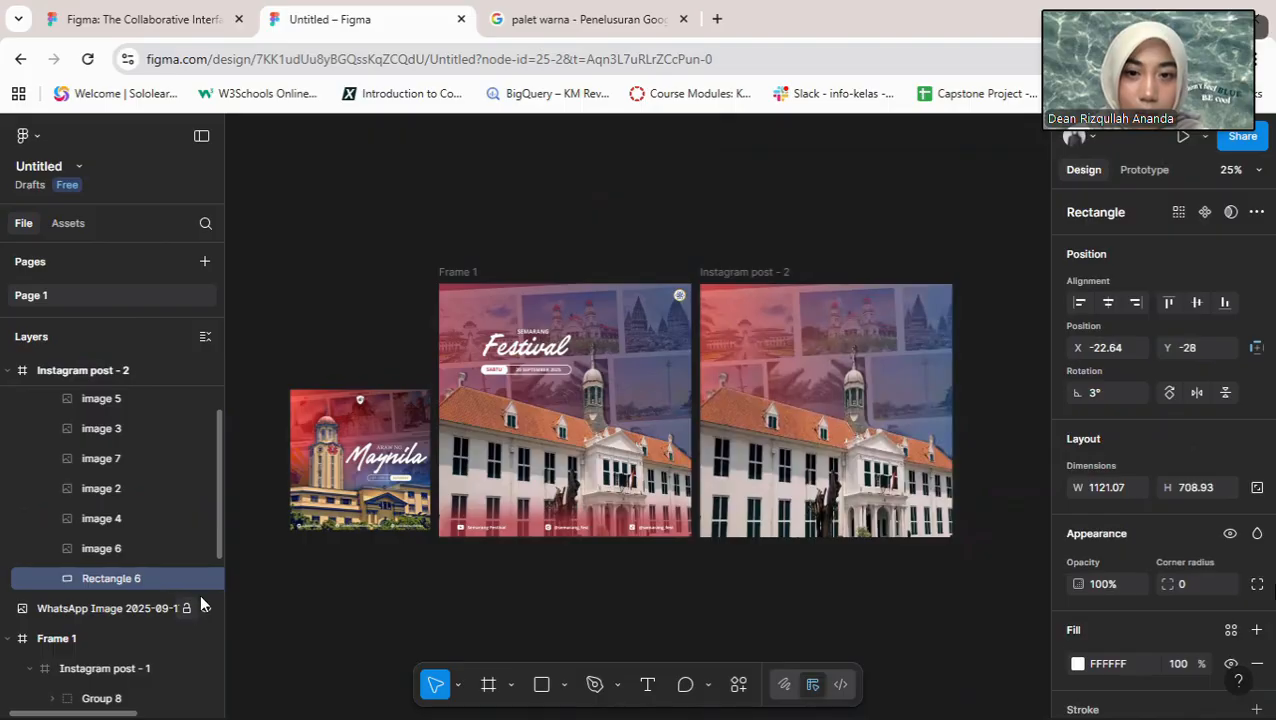
{"action": "left_click", "coordinate": [917, 248]}
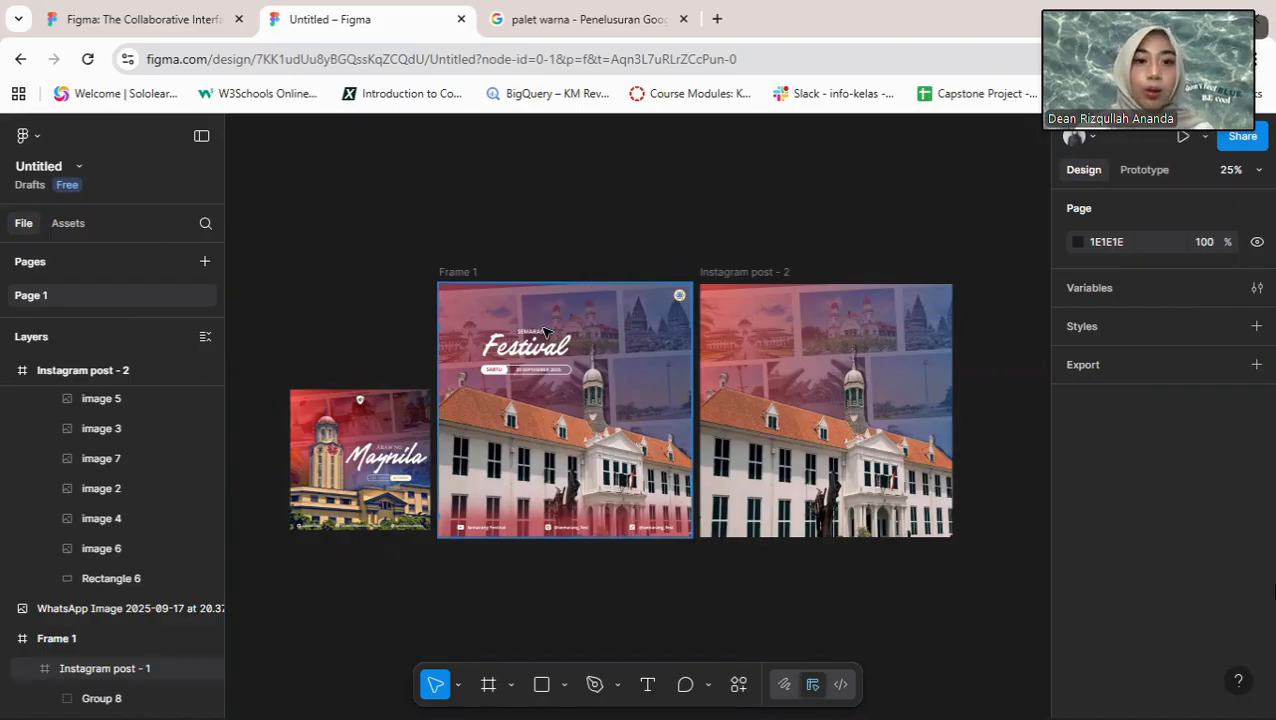
{"action": "left_click", "coordinate": [648, 686]}
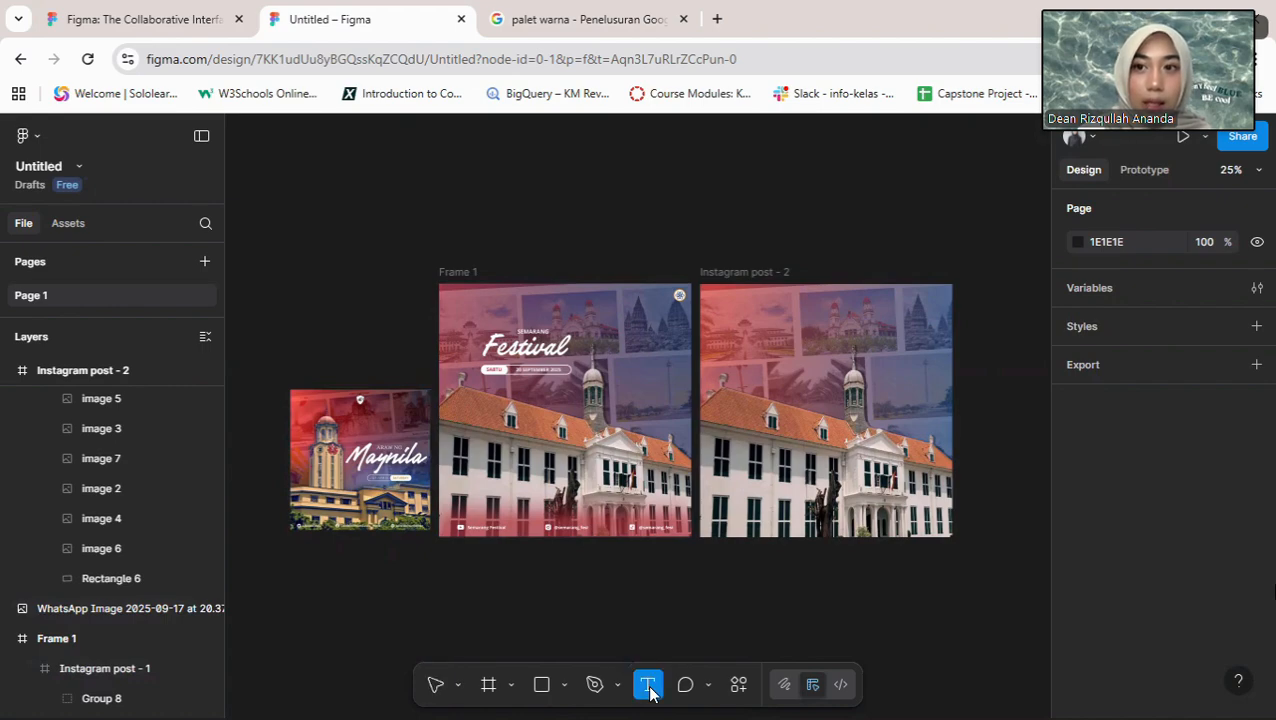
{"action": "left_click", "coordinate": [758, 345]}
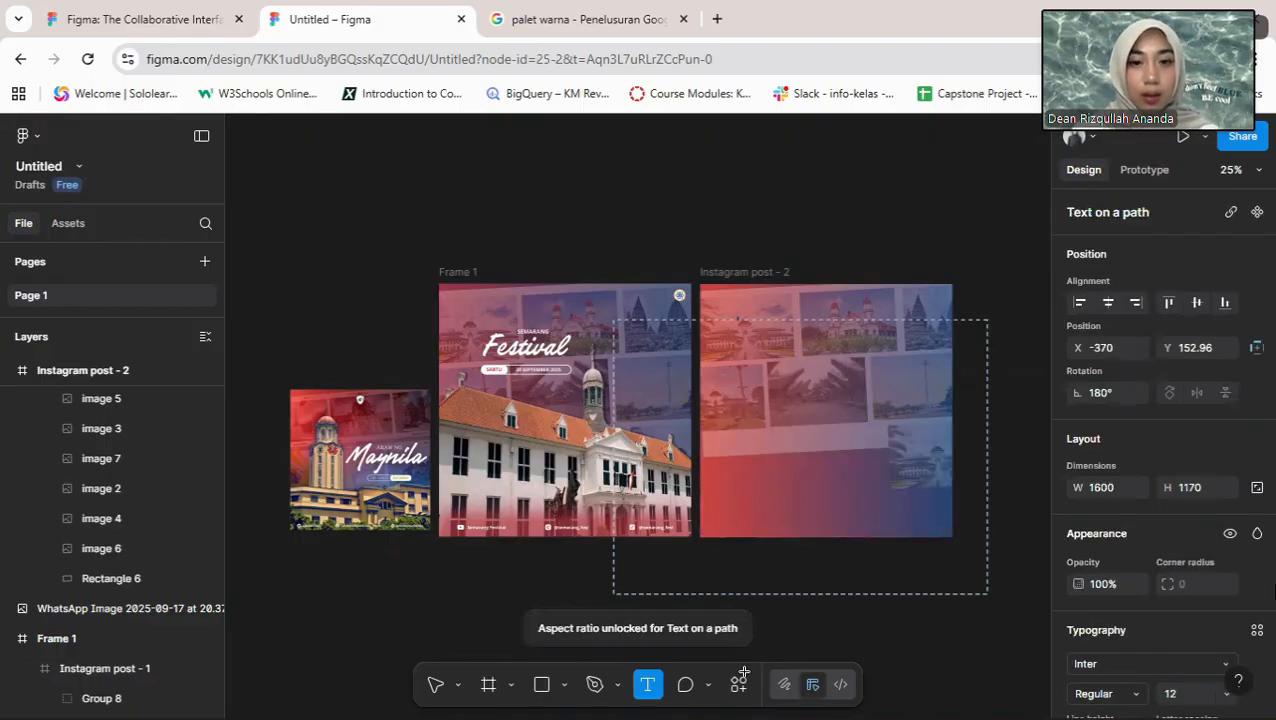
{"action": "key", "text": "ctrl+z"}
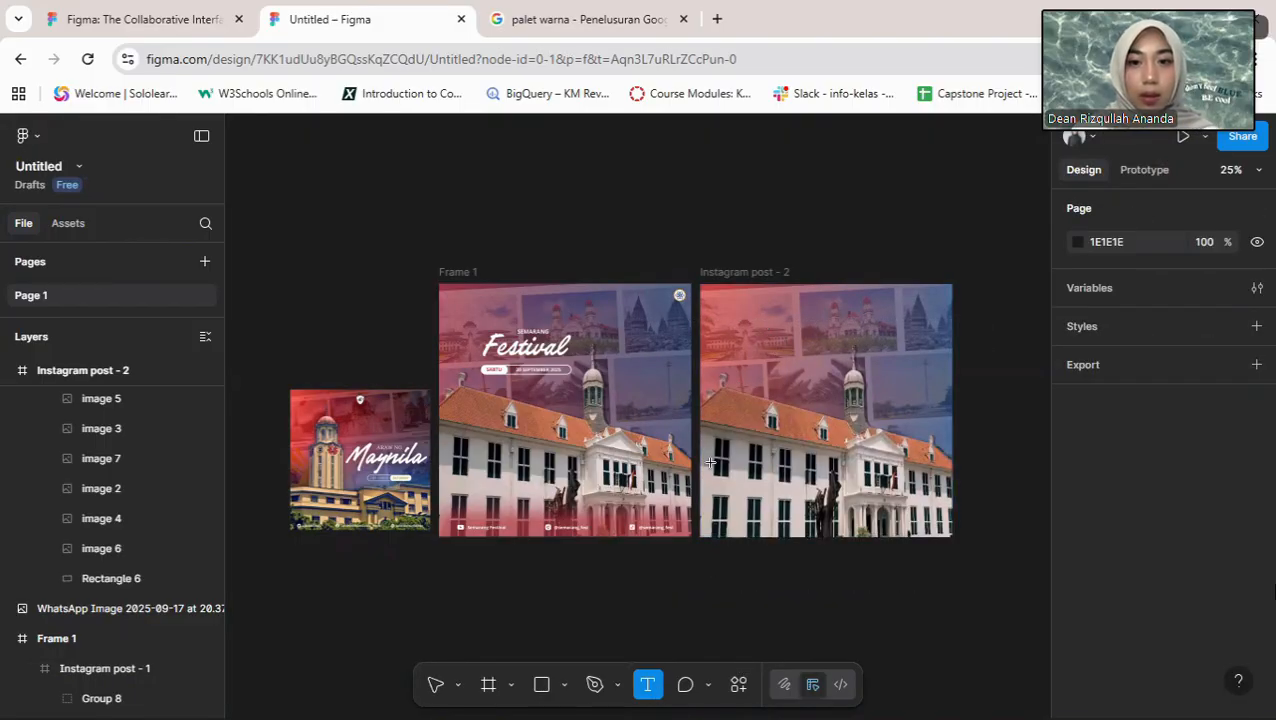
{"action": "left_click_drag", "start_coordinate": [826, 526], "coordinate": [729, 484]}
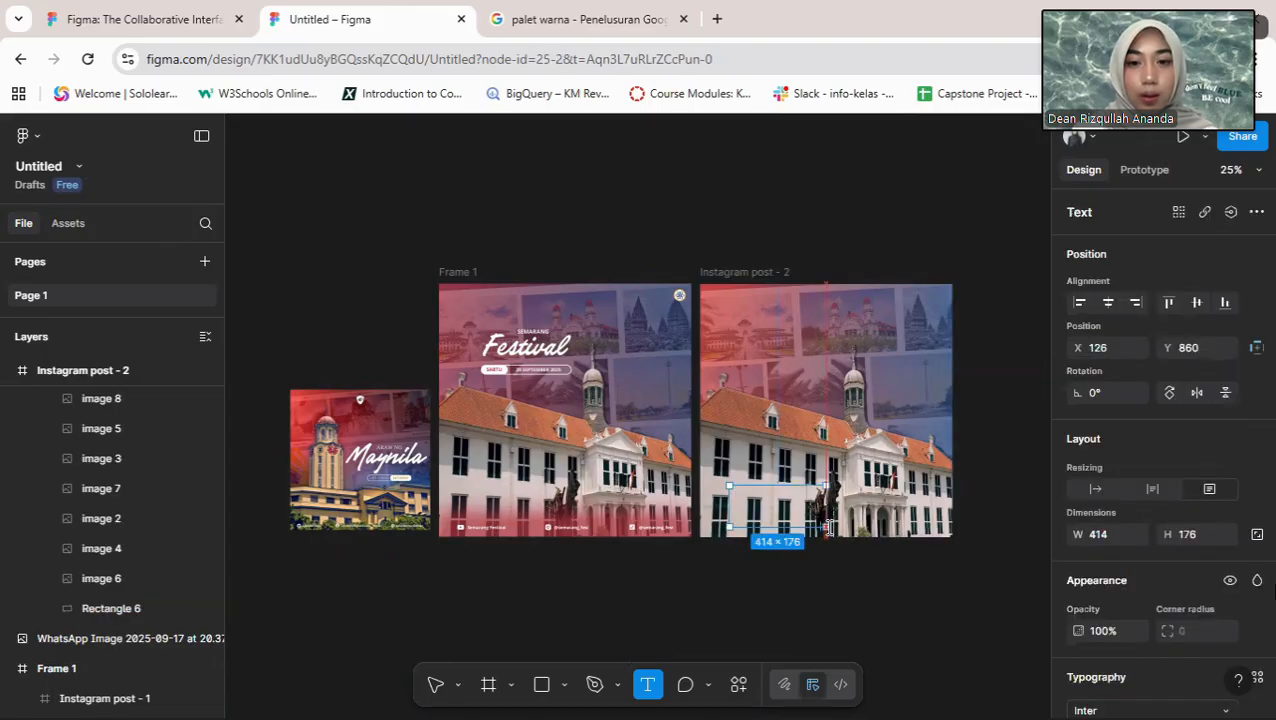
{"action": "key", "text": "Escape"}
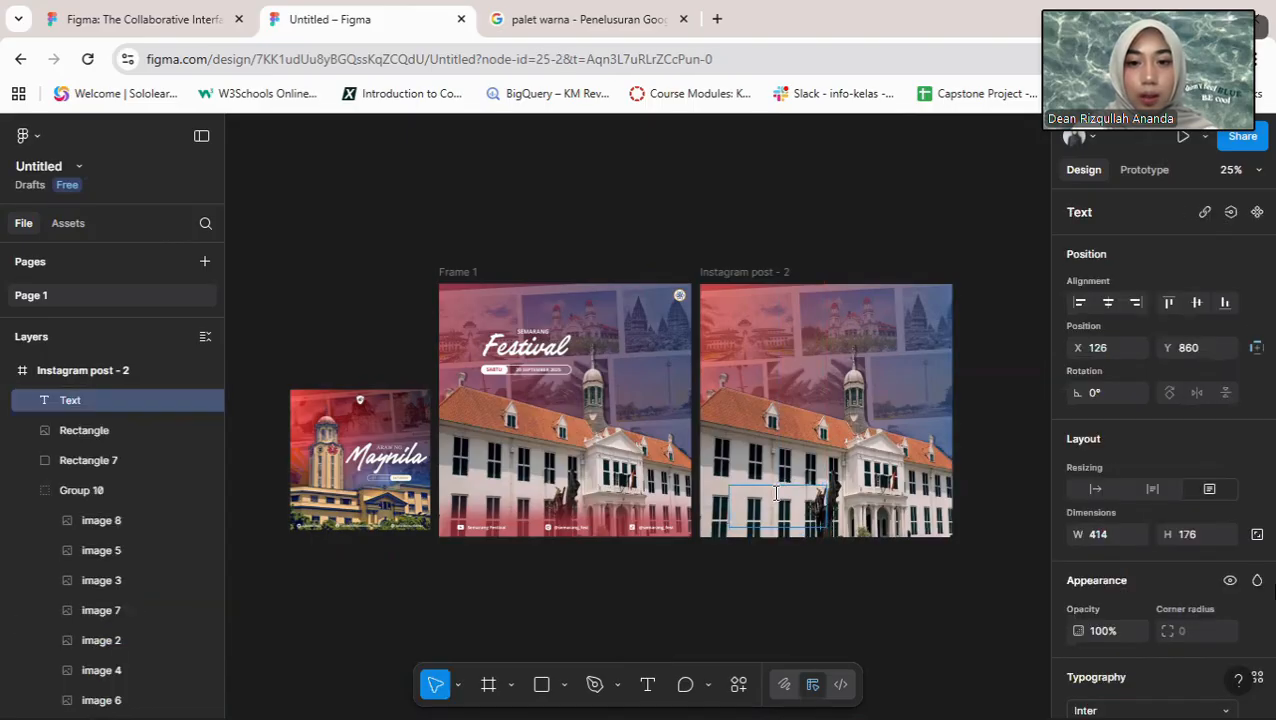
{"action": "key", "text": "Delete"}
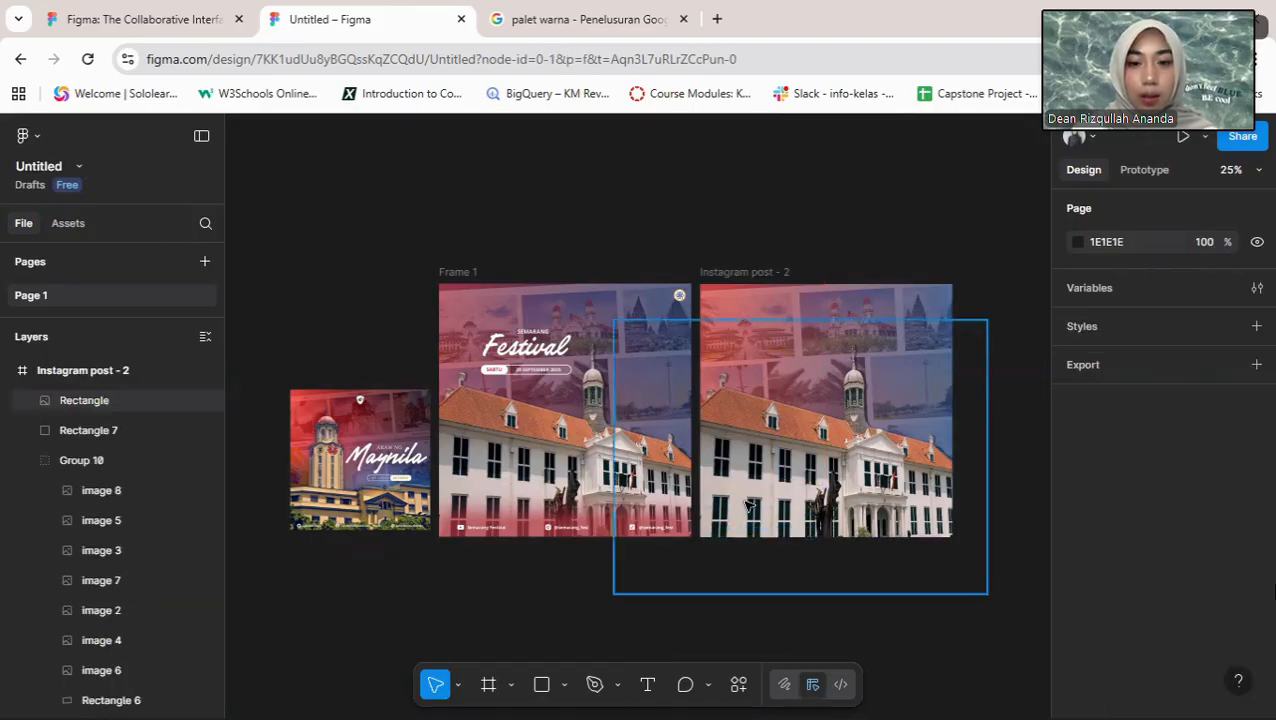
Step: Add a text box about 646 × 172 on the empty canvas above Instagram post - 2, containing "Festival"
{"action": "key", "text": "Tab"}
{"action": "key", "text": "t"}
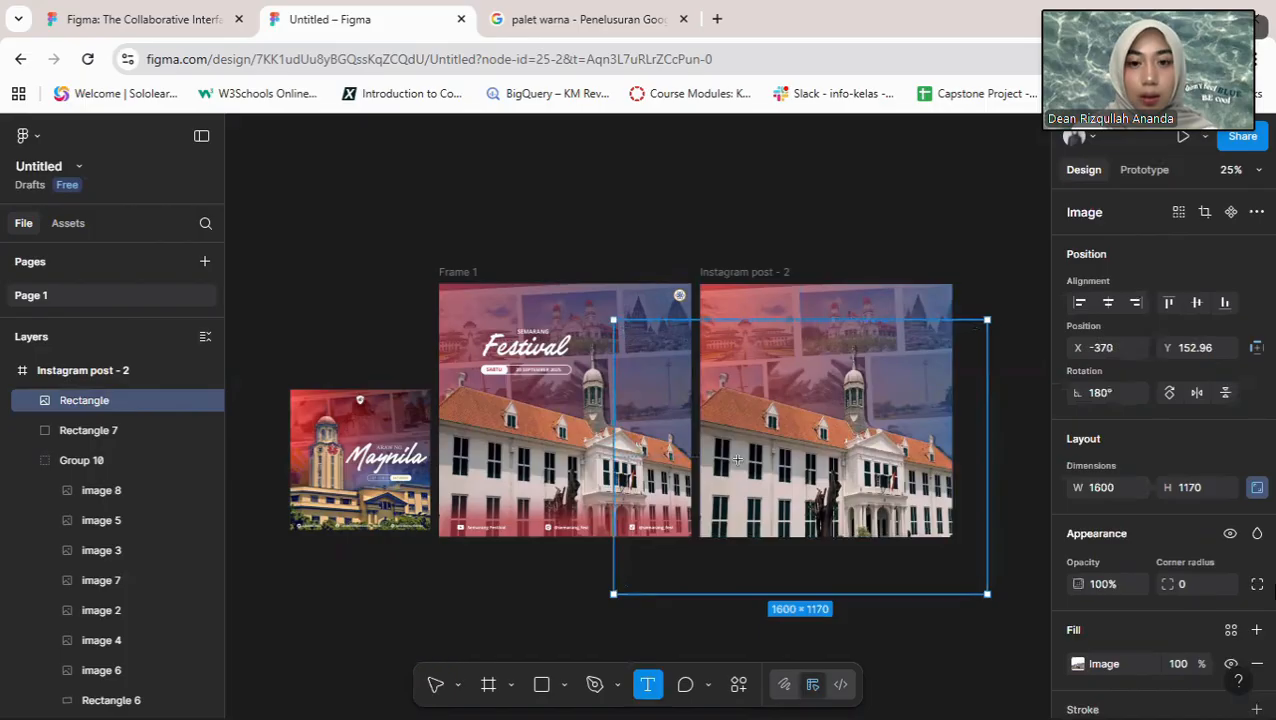
{"action": "left_click_drag", "start_coordinate": [800, 191], "coordinate": [952, 232]}
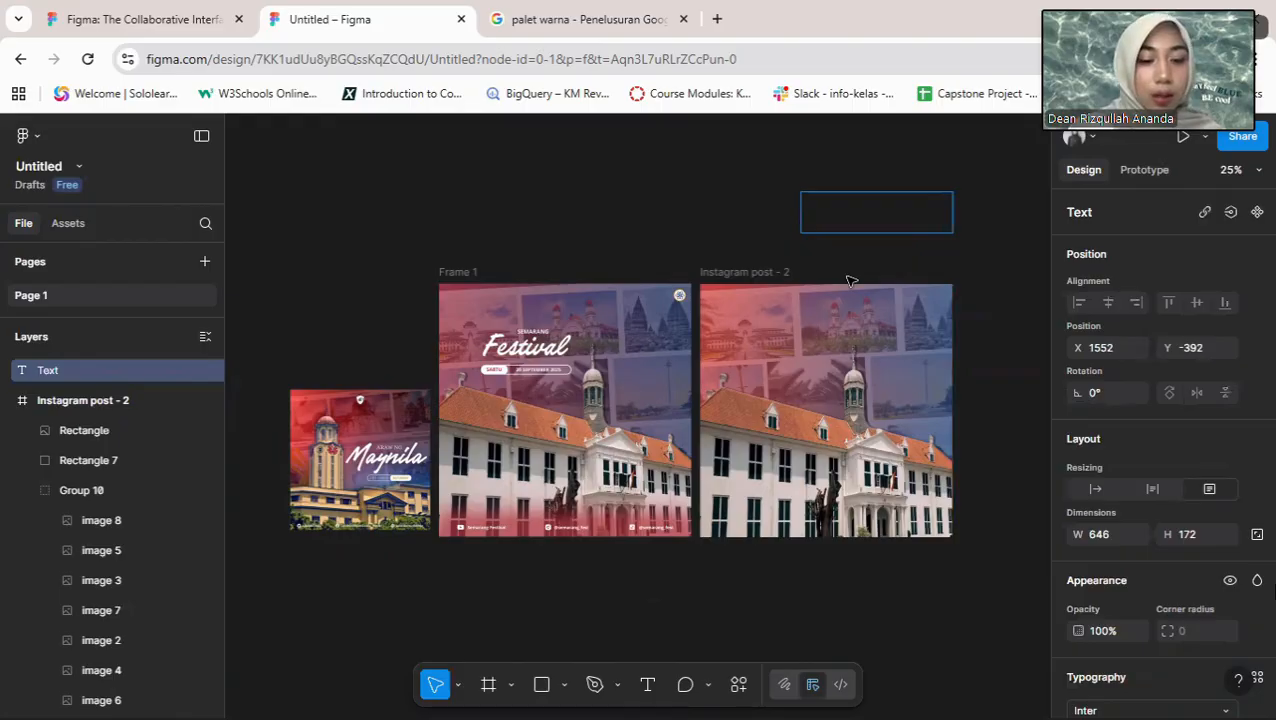
{"action": "type", "text": "Festival"}
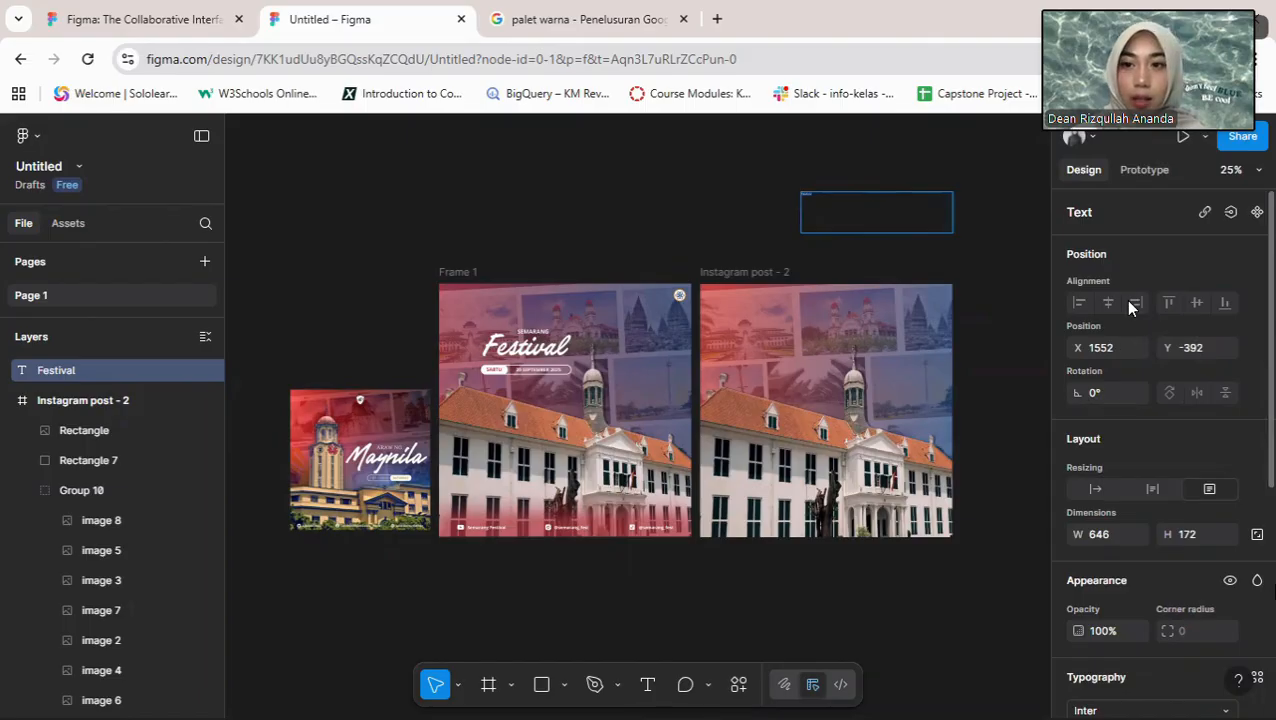
Step: Set the font size of the Festival text to 96
{"action": "scroll", "coordinate": [1124, 299], "scroll_direction": "down", "scroll_amount": 4}
{"action": "scroll", "coordinate": [1129, 244], "scroll_direction": "up", "scroll_amount": 4}
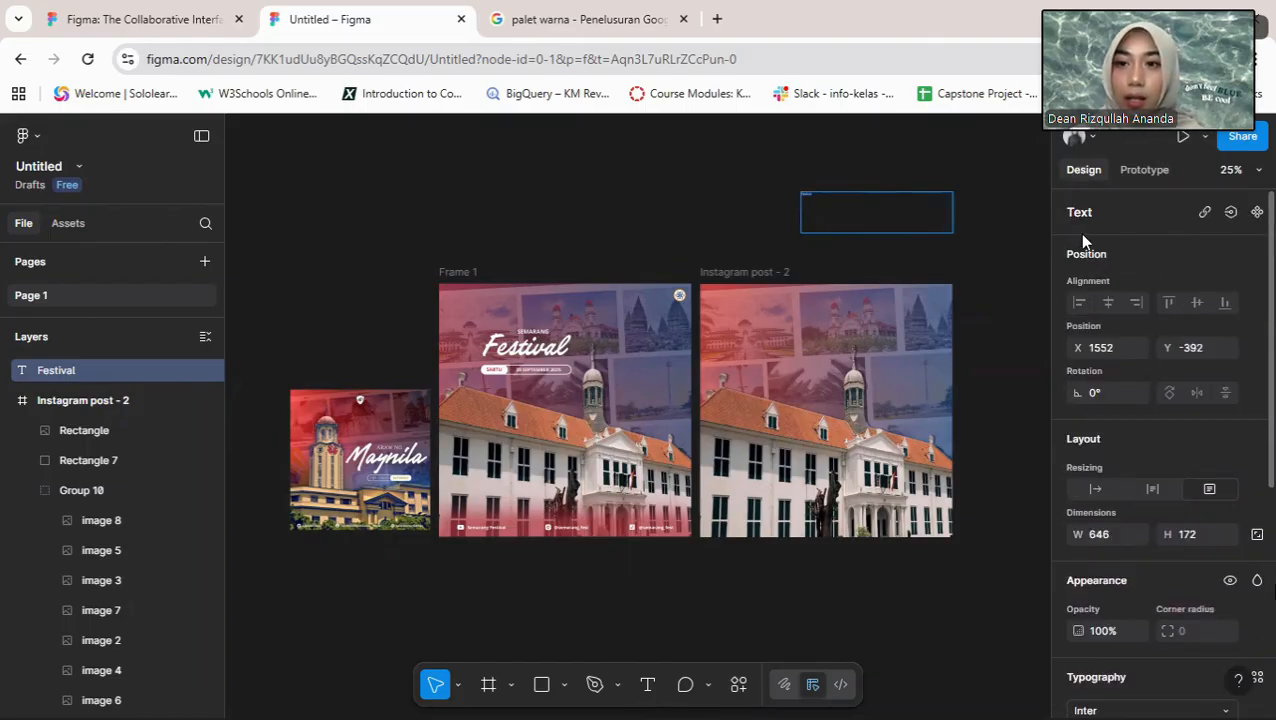
{"action": "scroll", "coordinate": [1137, 320], "scroll_direction": "down", "scroll_amount": 5}
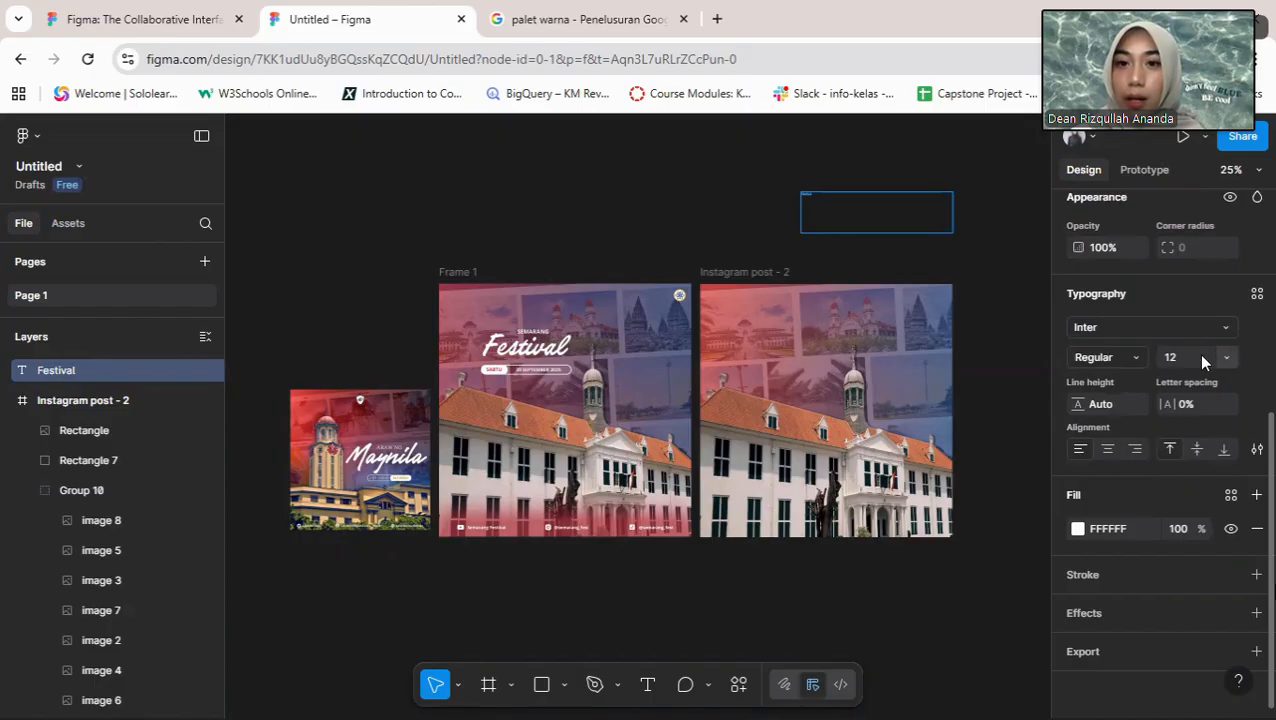
{"action": "left_click", "coordinate": [1228, 357]}
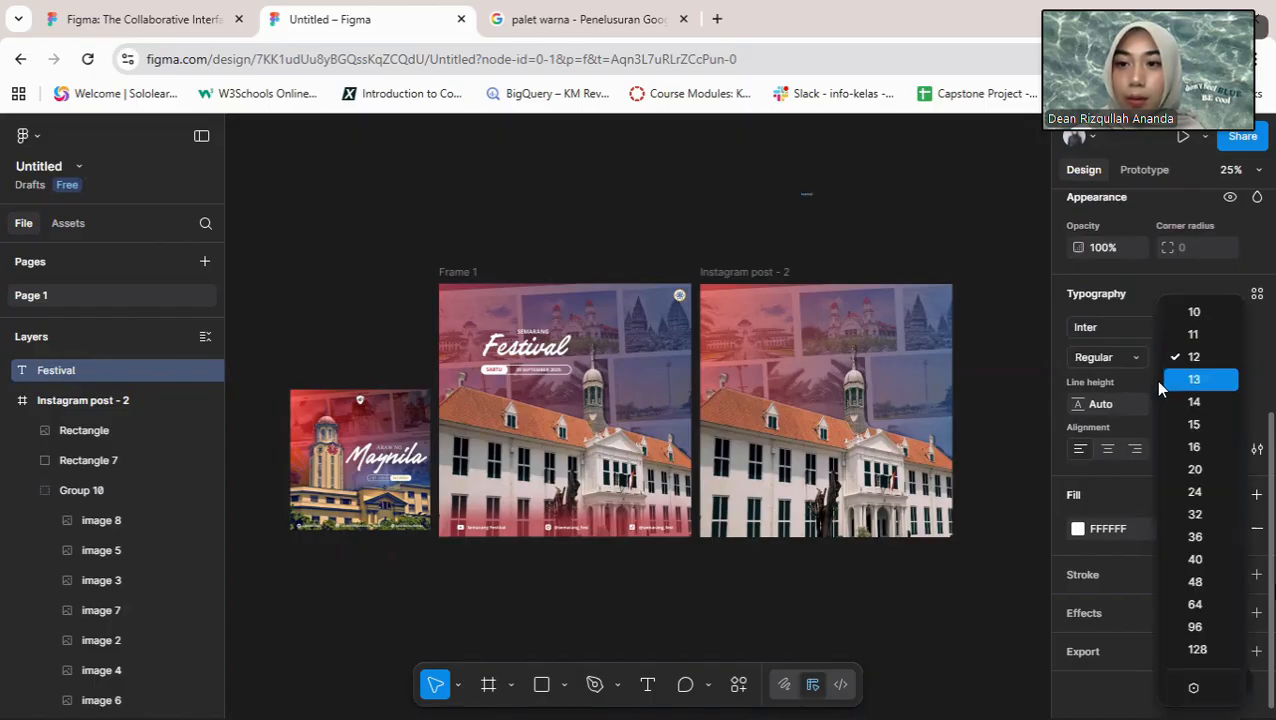
{"action": "left_click", "coordinate": [1202, 634]}
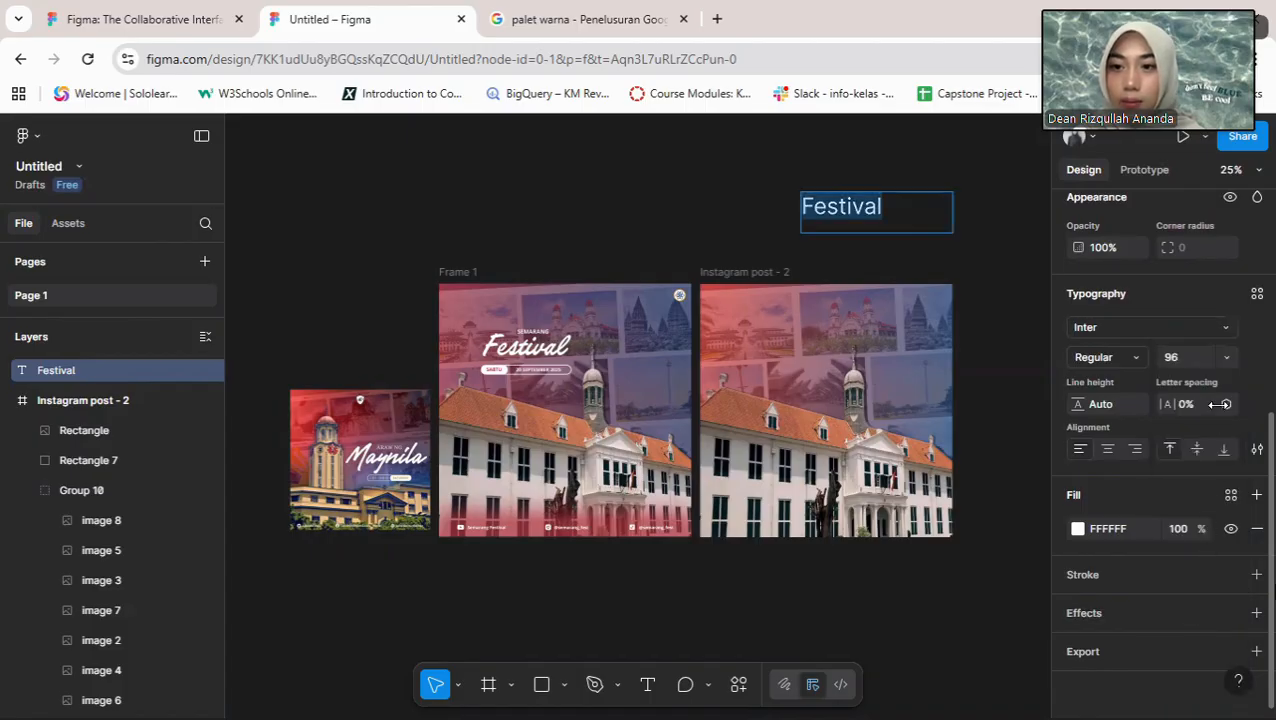
Step: Browse the list of all available fonts for the Festival text, keeping Inter as its font
{"action": "left_click", "coordinate": [1226, 326]}
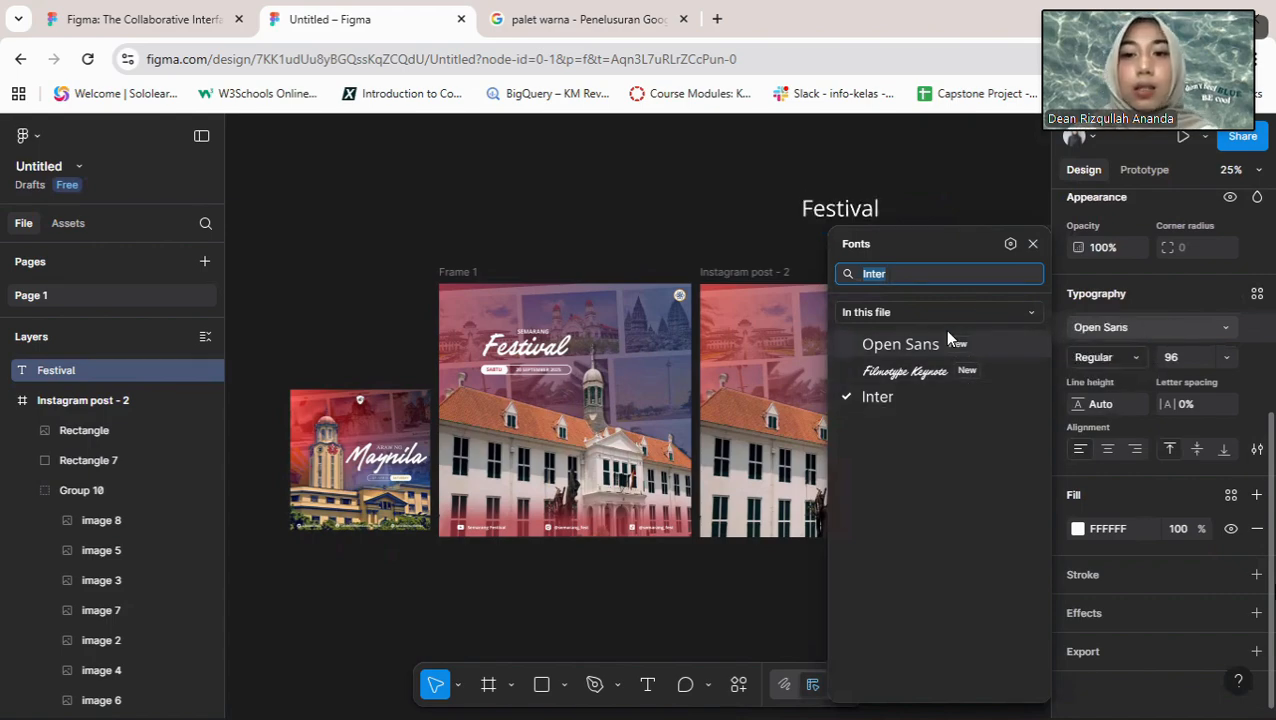
{"action": "left_click", "coordinate": [1034, 315]}
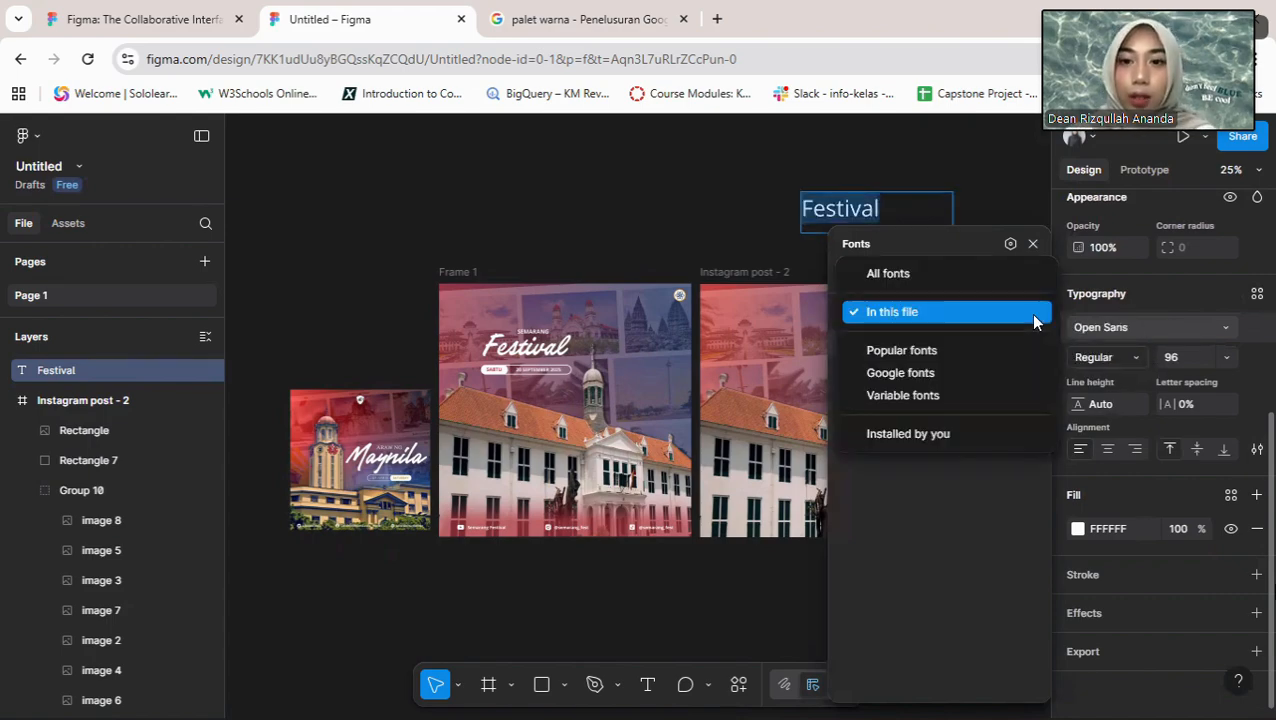
{"action": "left_click", "coordinate": [967, 272]}
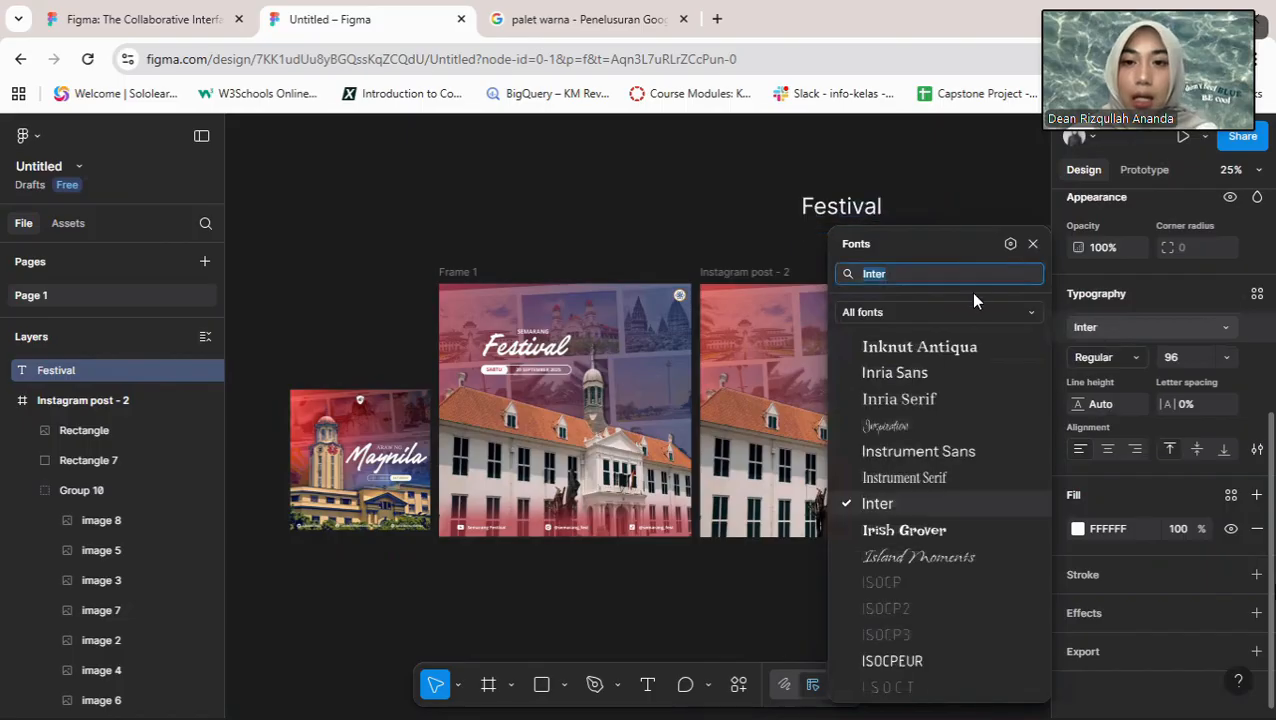
{"action": "scroll", "coordinate": [971, 451], "scroll_direction": "down", "scroll_amount": 10}
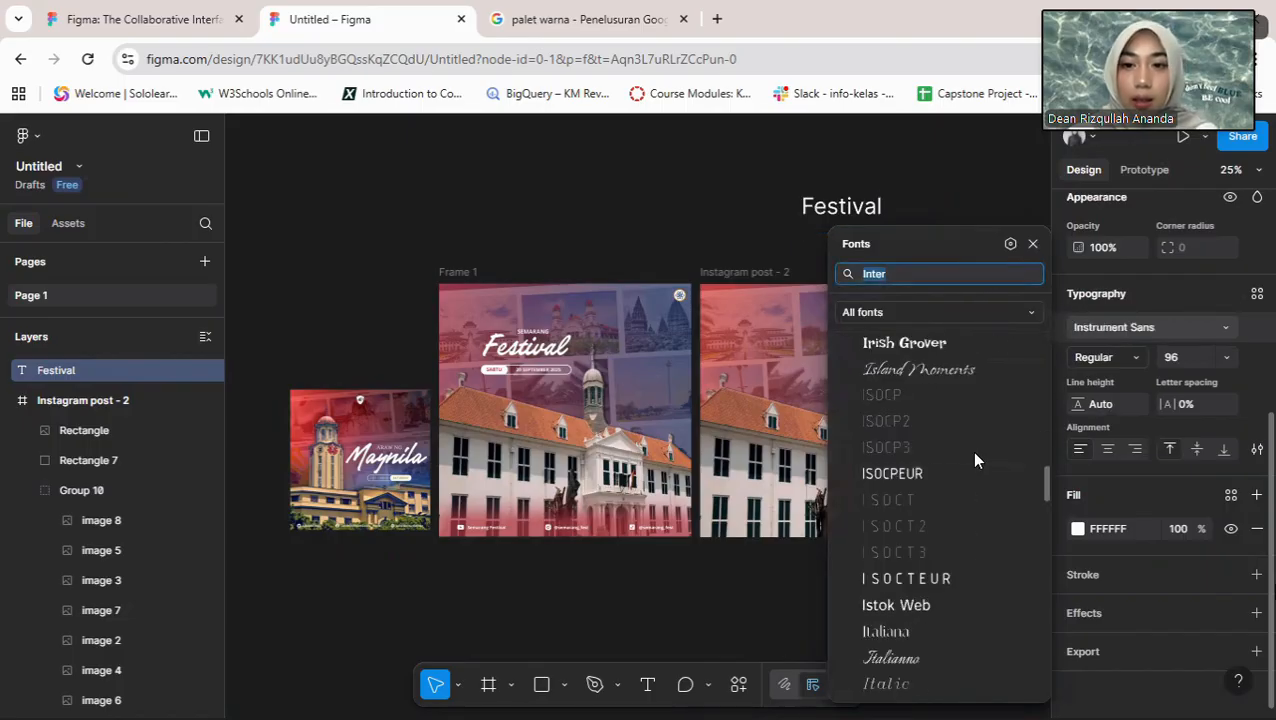
{"action": "scroll", "coordinate": [975, 458], "scroll_direction": "down", "scroll_amount": 2}
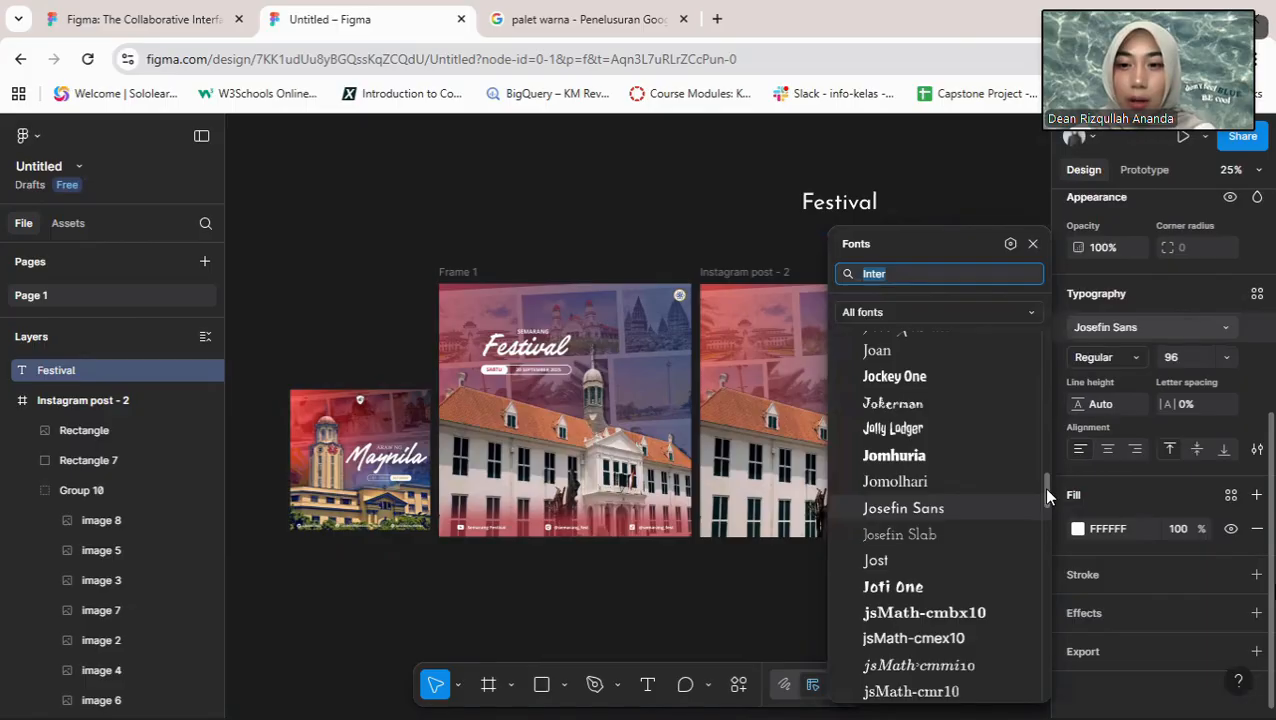
{"action": "left_click_drag", "start_coordinate": [1043, 486], "coordinate": [1053, 324]}
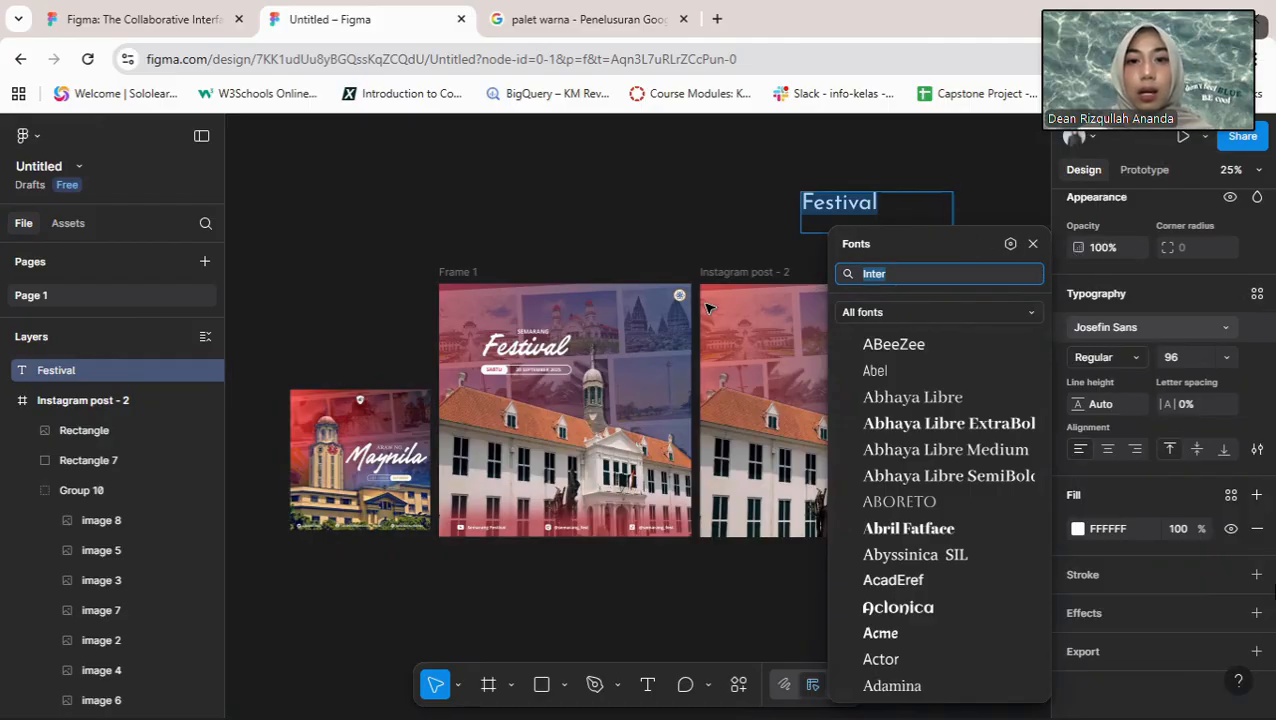
{"action": "key", "text": "Return"}
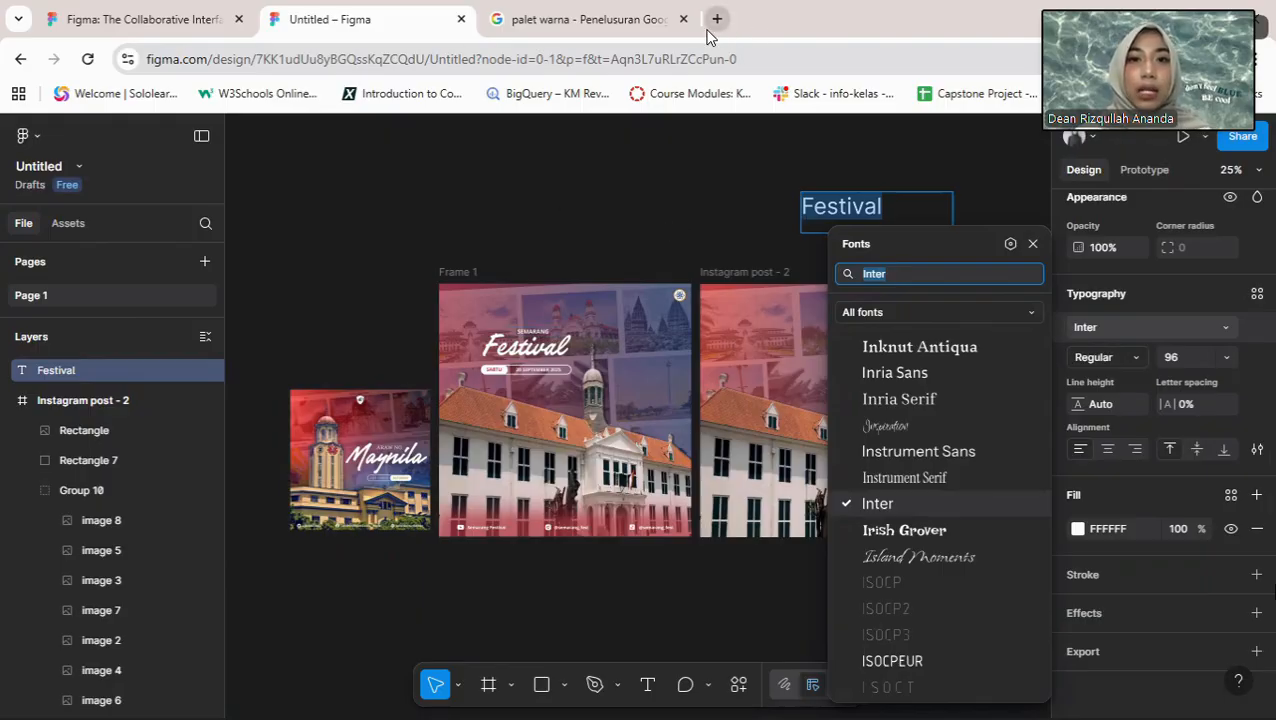
Step: Switch to the Google search page and search for "figma agent"
{"action": "left_click", "coordinate": [612, 21]}
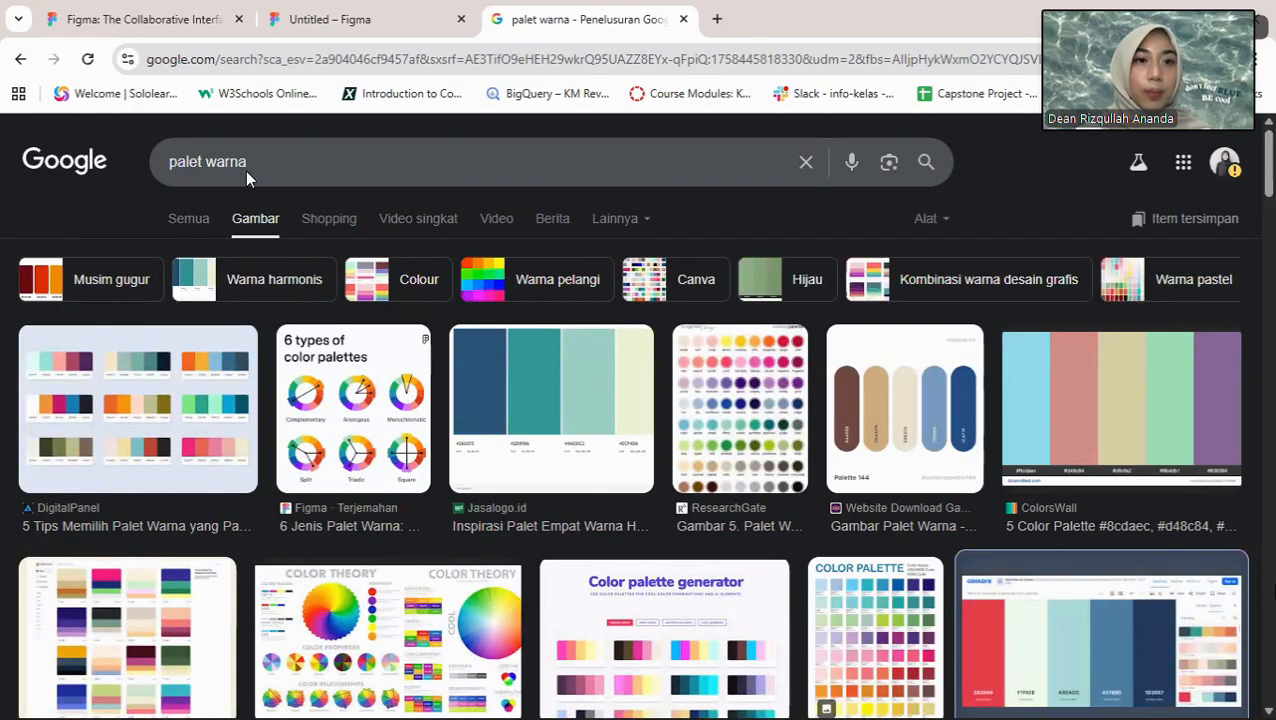
{"action": "left_click", "coordinate": [222, 160]}
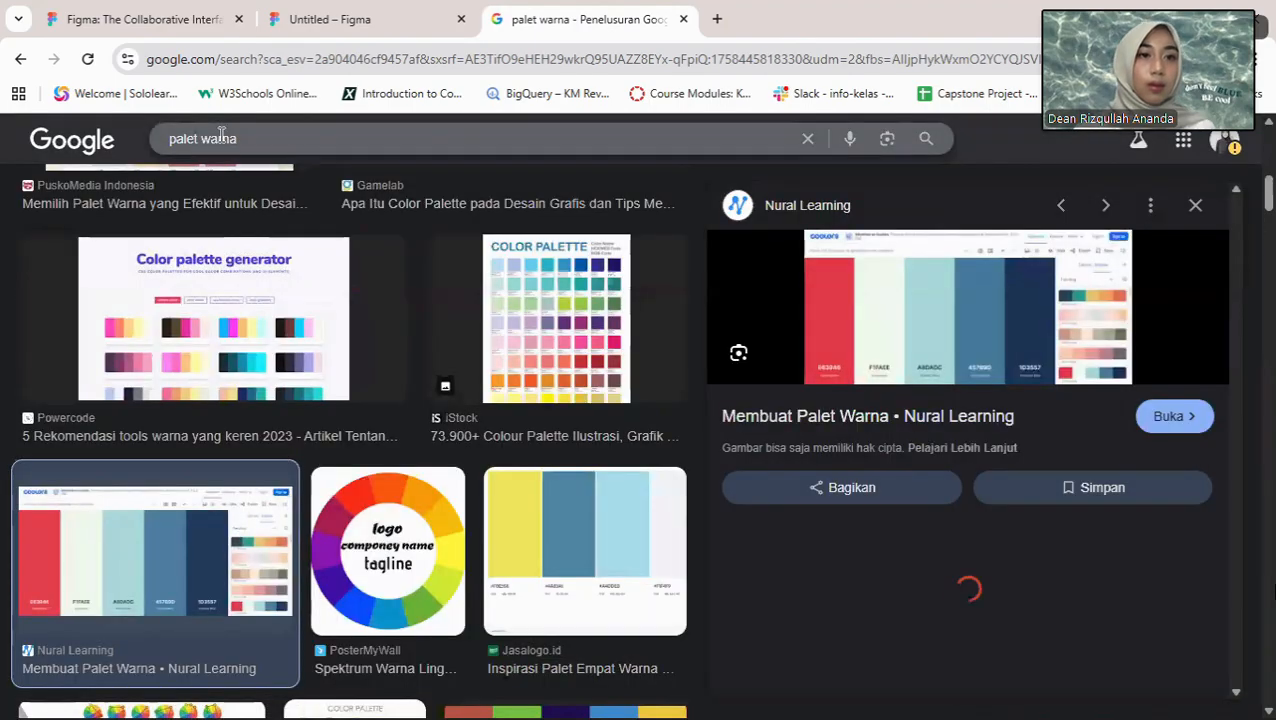
{"action": "double_click", "coordinate": [220, 140]}
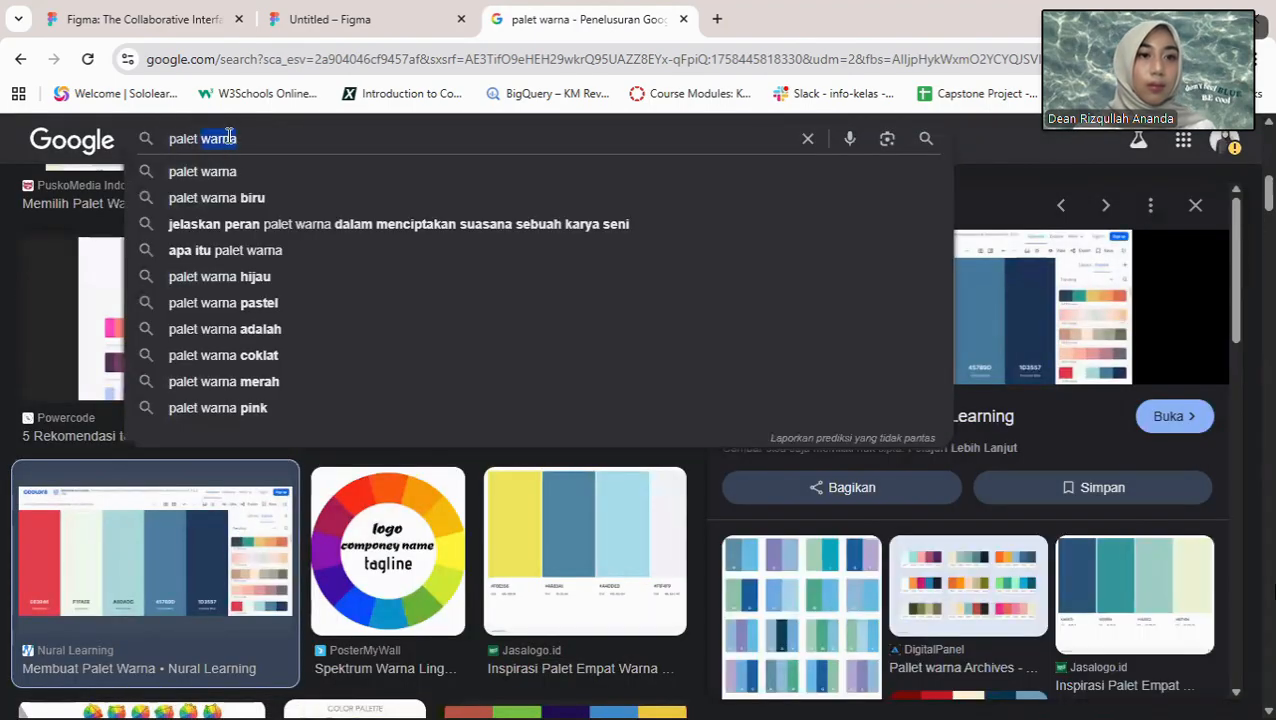
{"action": "key", "text": "ctrl+a"}
{"action": "type", "text": "fig"}
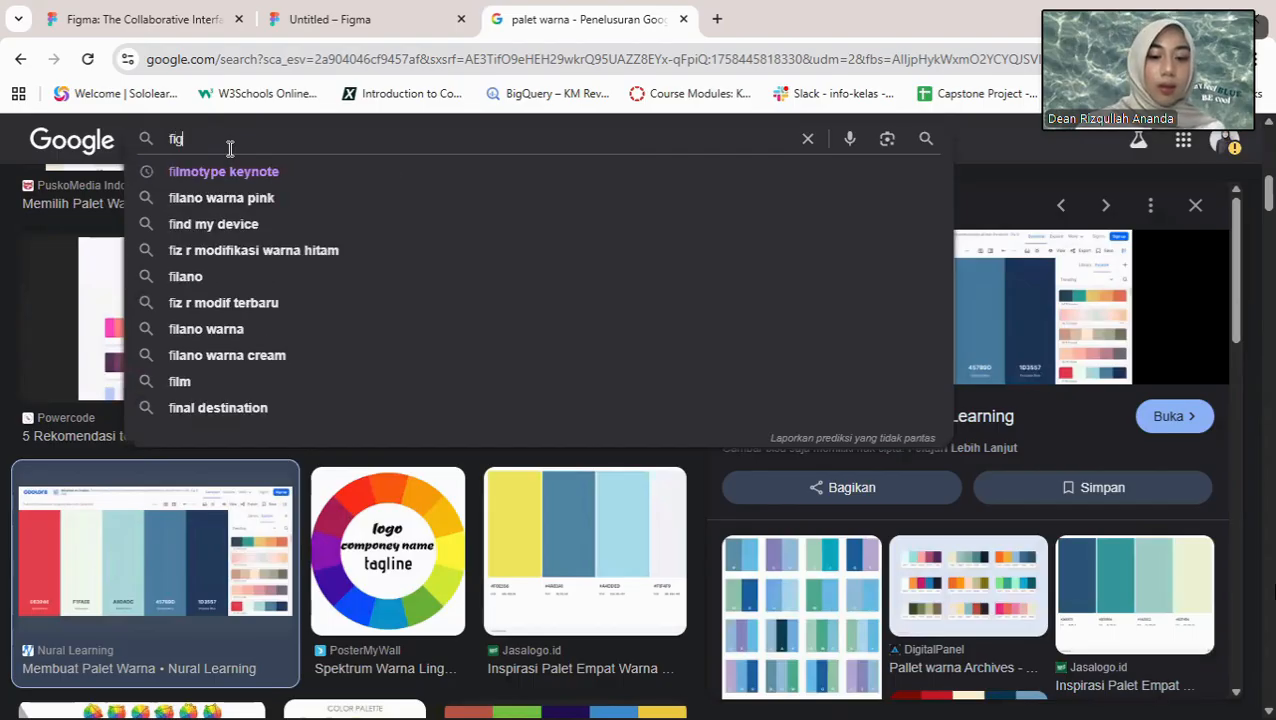
{"action": "type", "text": "ma agent"}
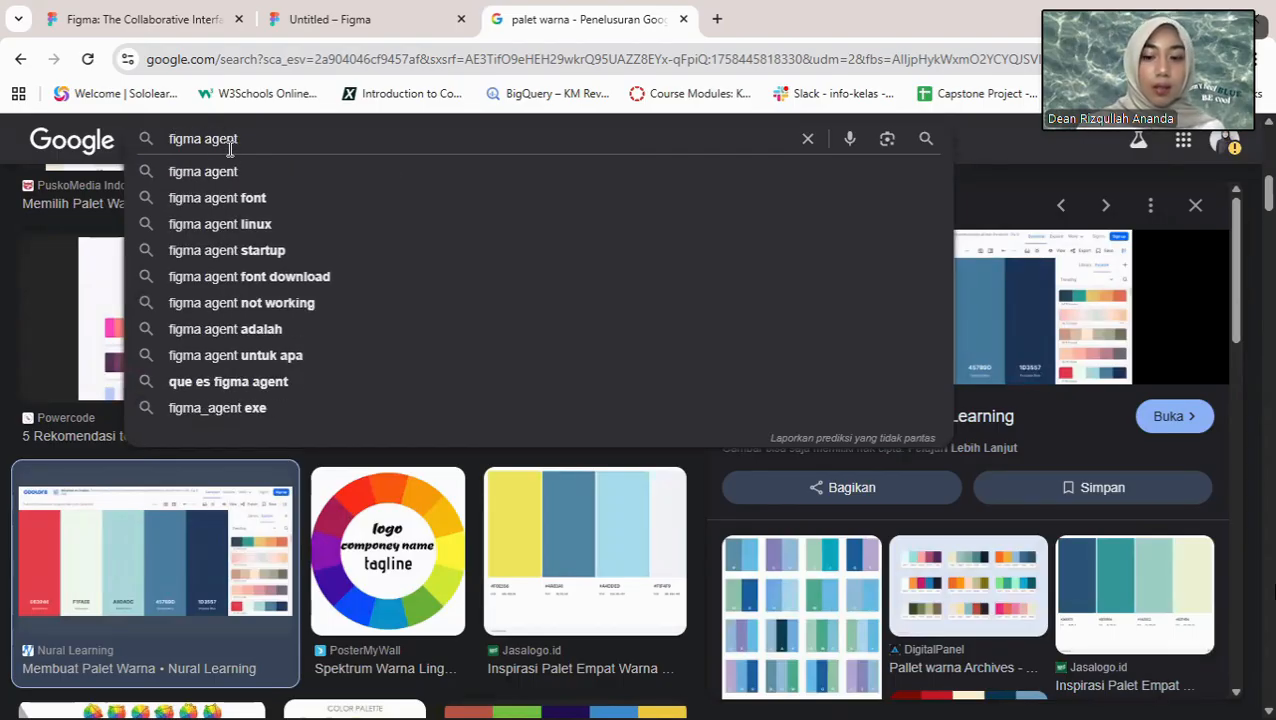
{"action": "key", "text": "Return"}
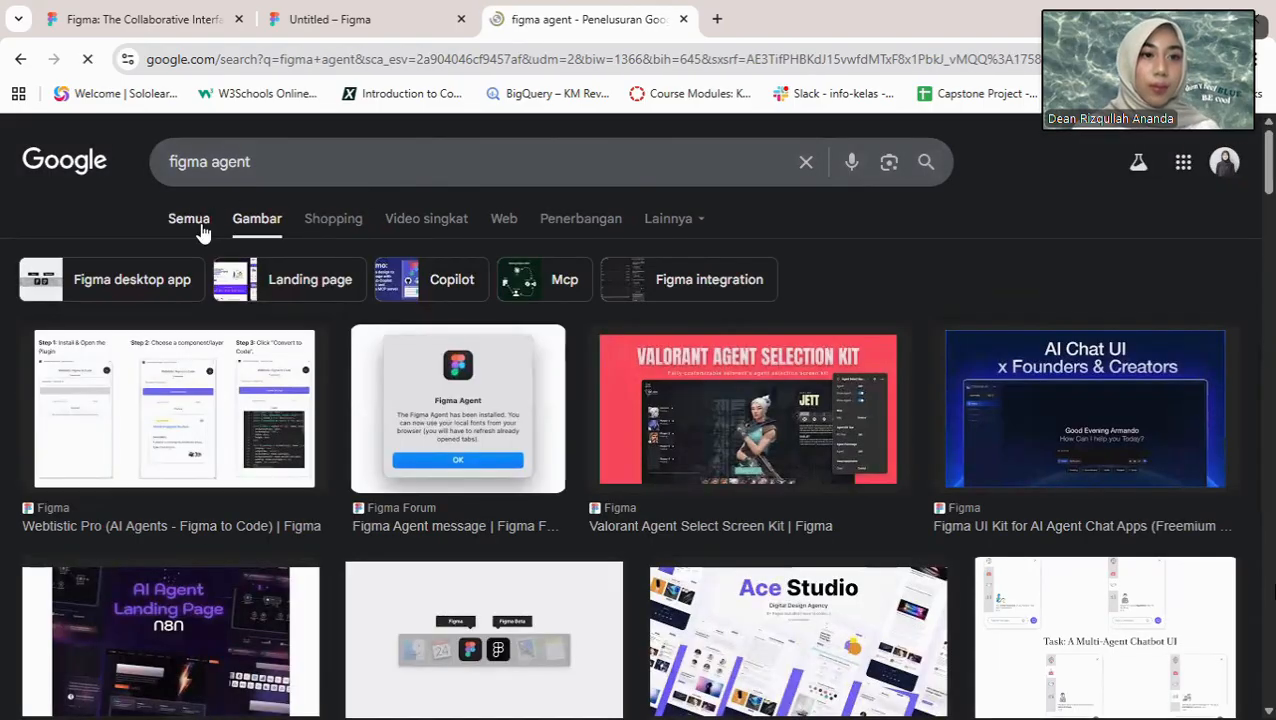
Step: Look through the general web results for "figma agent"
{"action": "left_click", "coordinate": [203, 228]}
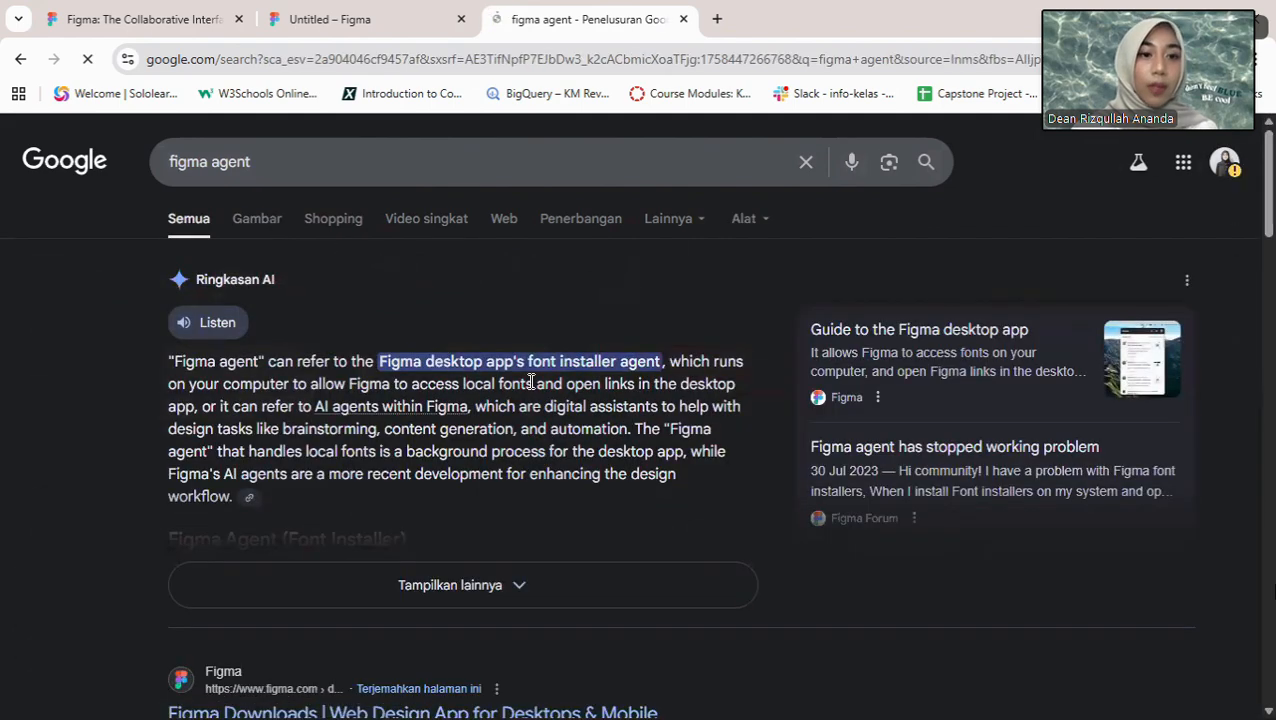
{"action": "scroll", "coordinate": [531, 382], "scroll_direction": "down", "scroll_amount": 1}
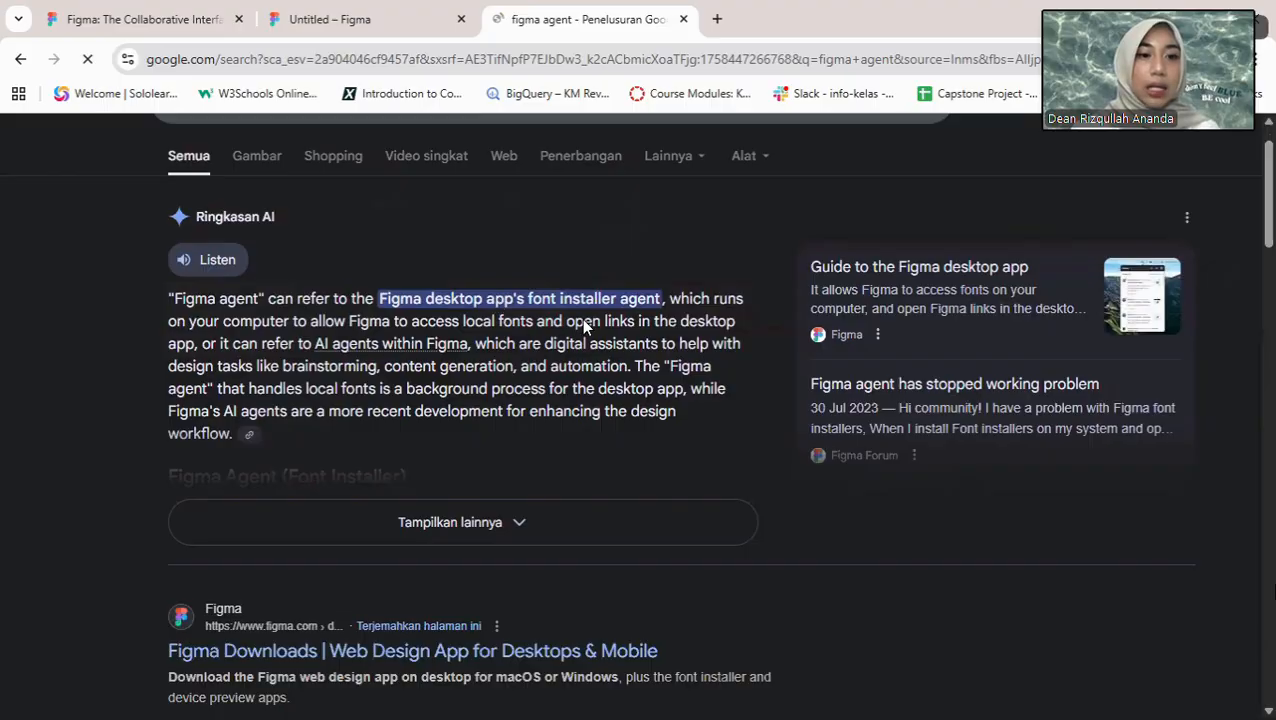
{"action": "scroll", "coordinate": [768, 163], "scroll_direction": "down", "scroll_amount": 4}
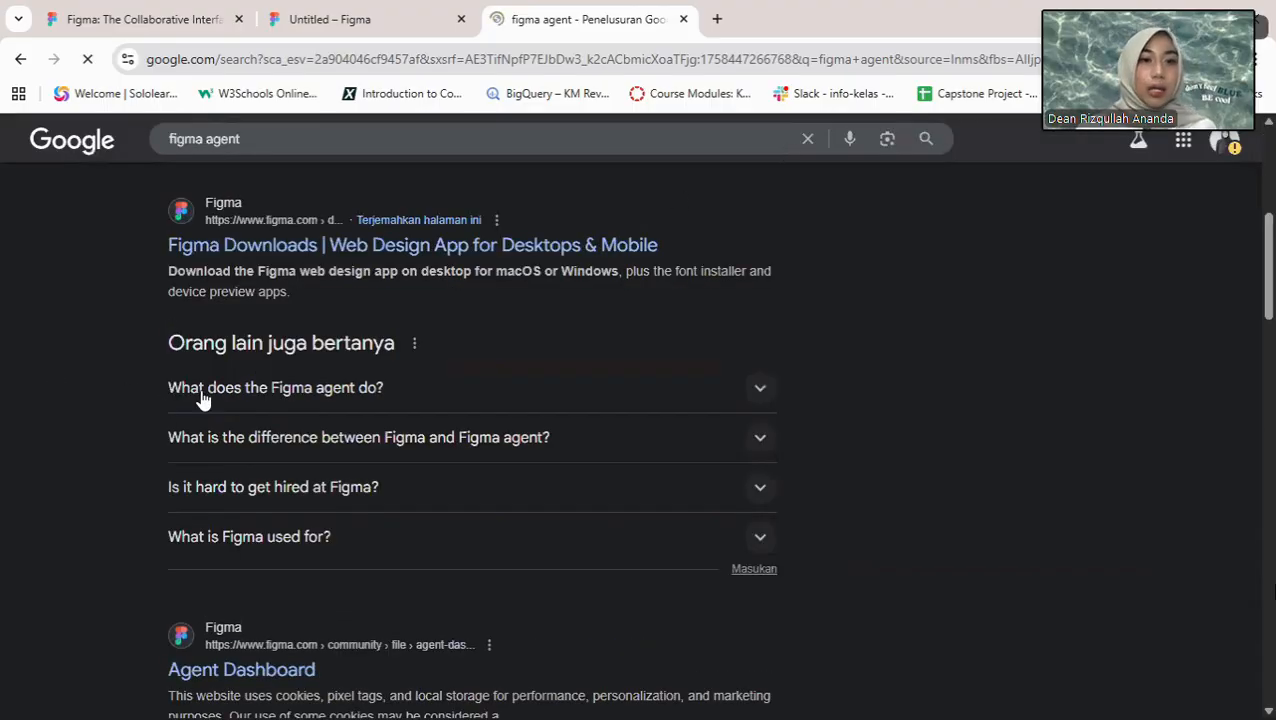
{"action": "scroll", "coordinate": [220, 430], "scroll_direction": "down", "scroll_amount": 2}
{"action": "scroll", "coordinate": [276, 427], "scroll_direction": "down", "scroll_amount": 1}
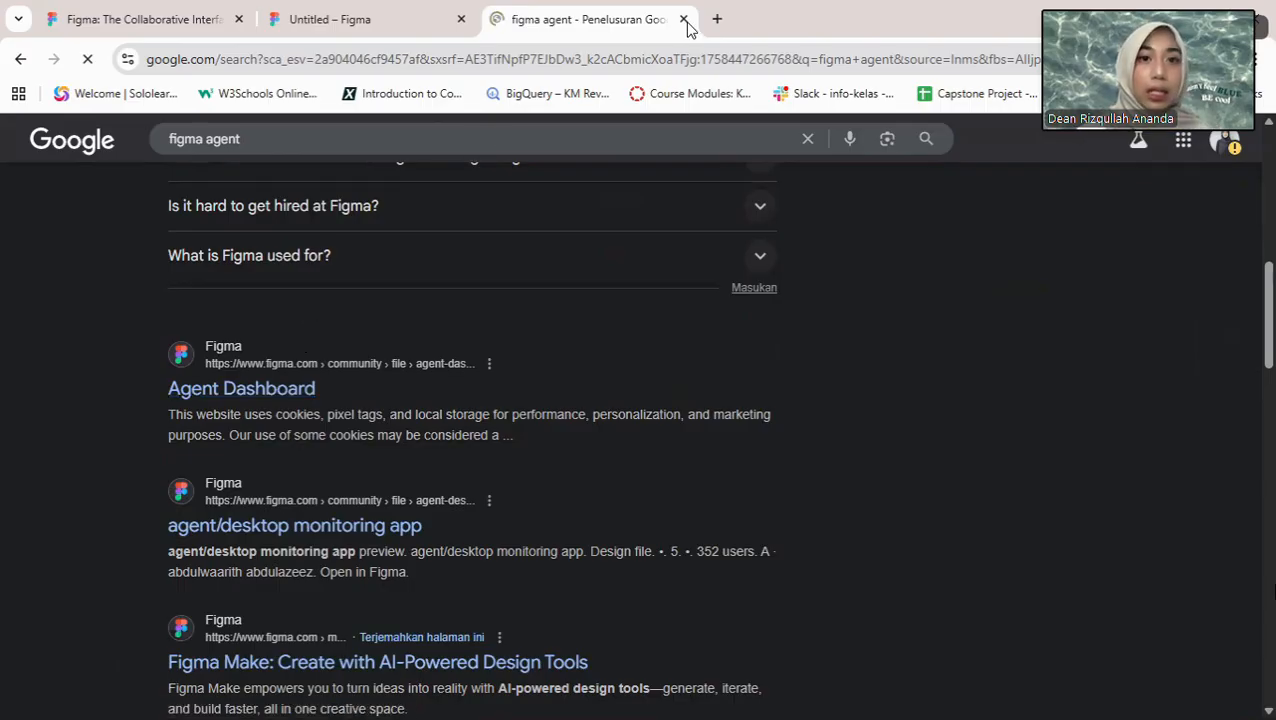
Step: Switch to the Figma file, filter the font list to fonts installed by you, and preview Filmotype Keynote on the Festival text
{"action": "left_click", "coordinate": [399, 28]}
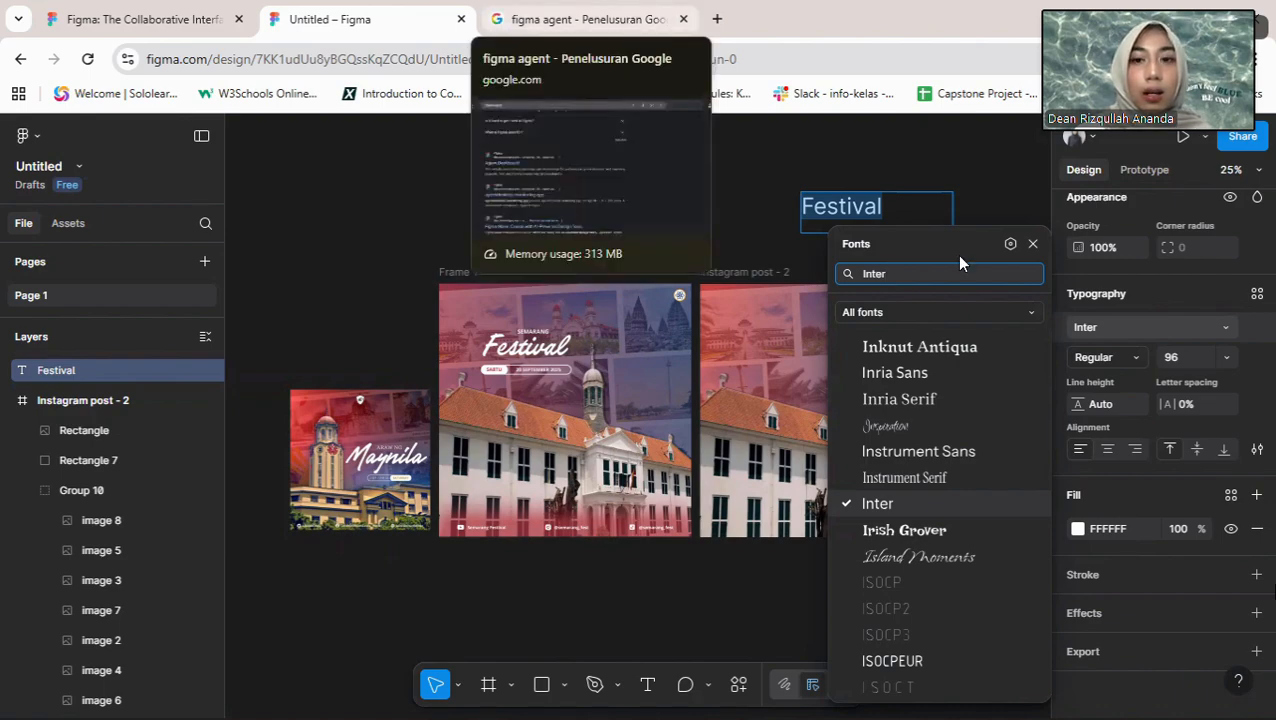
{"action": "left_click", "coordinate": [1022, 314]}
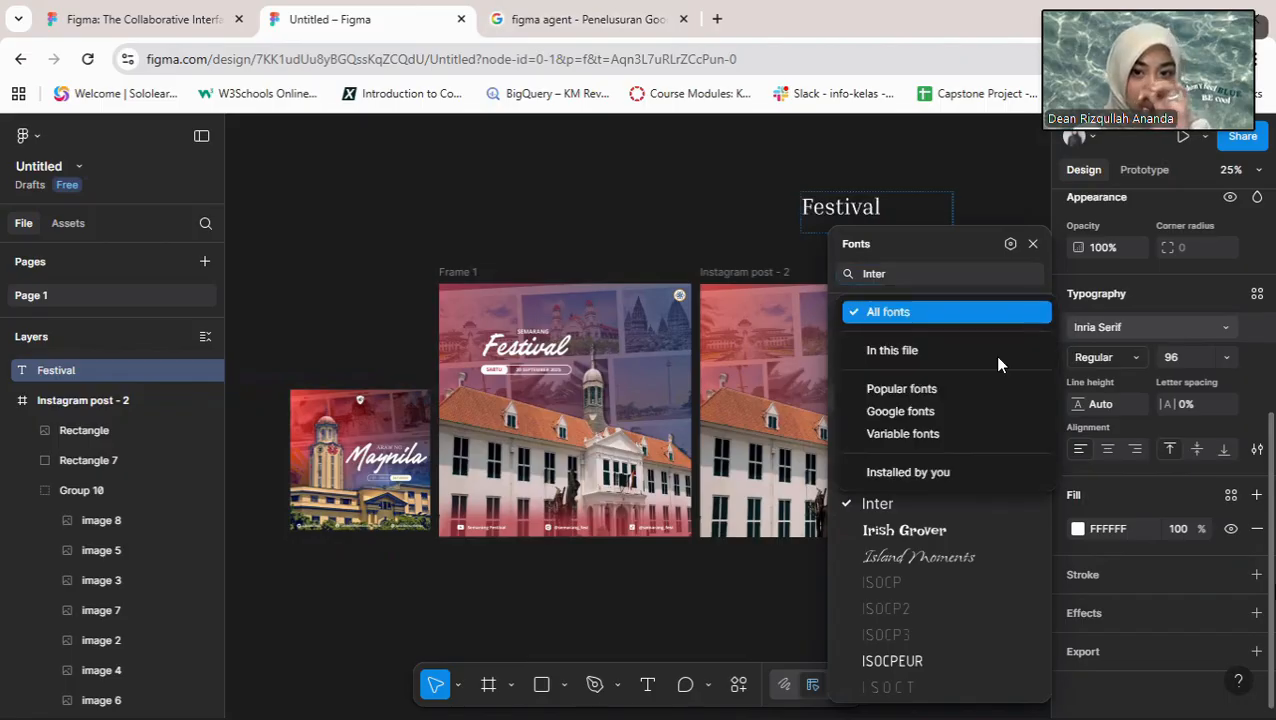
{"action": "left_click", "coordinate": [933, 470]}
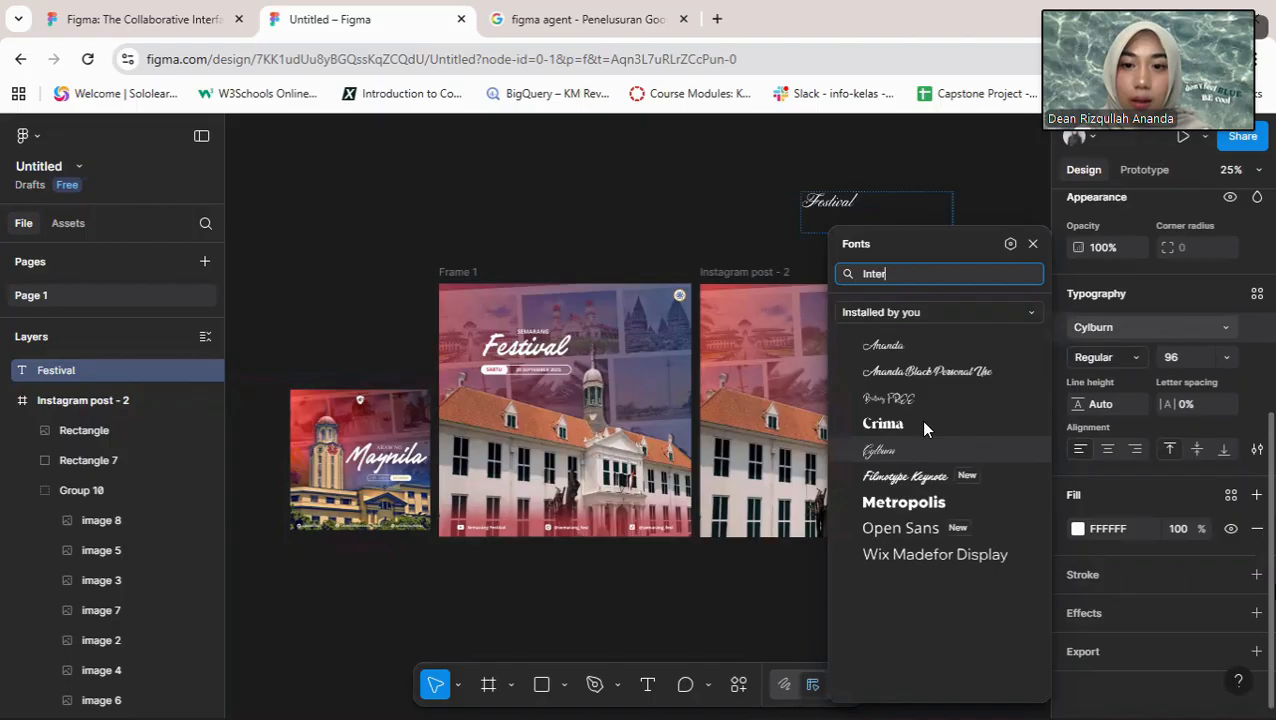
{"action": "left_click", "coordinate": [905, 477]}
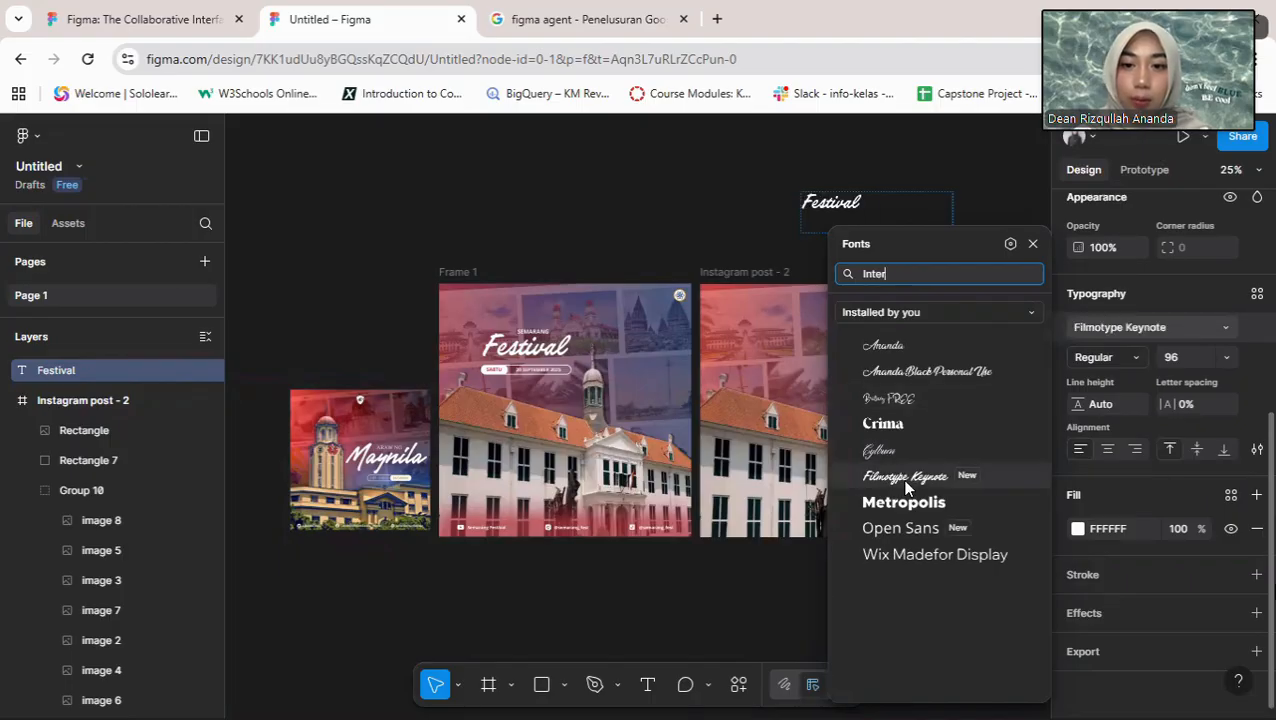
Step: Switch to the Google search page and search for "font monsterat"
{"action": "key", "text": "ctrl+Tab"}
{"action": "triple_click", "coordinate": [466, 145]}
{"action": "type", "text": "fo"}
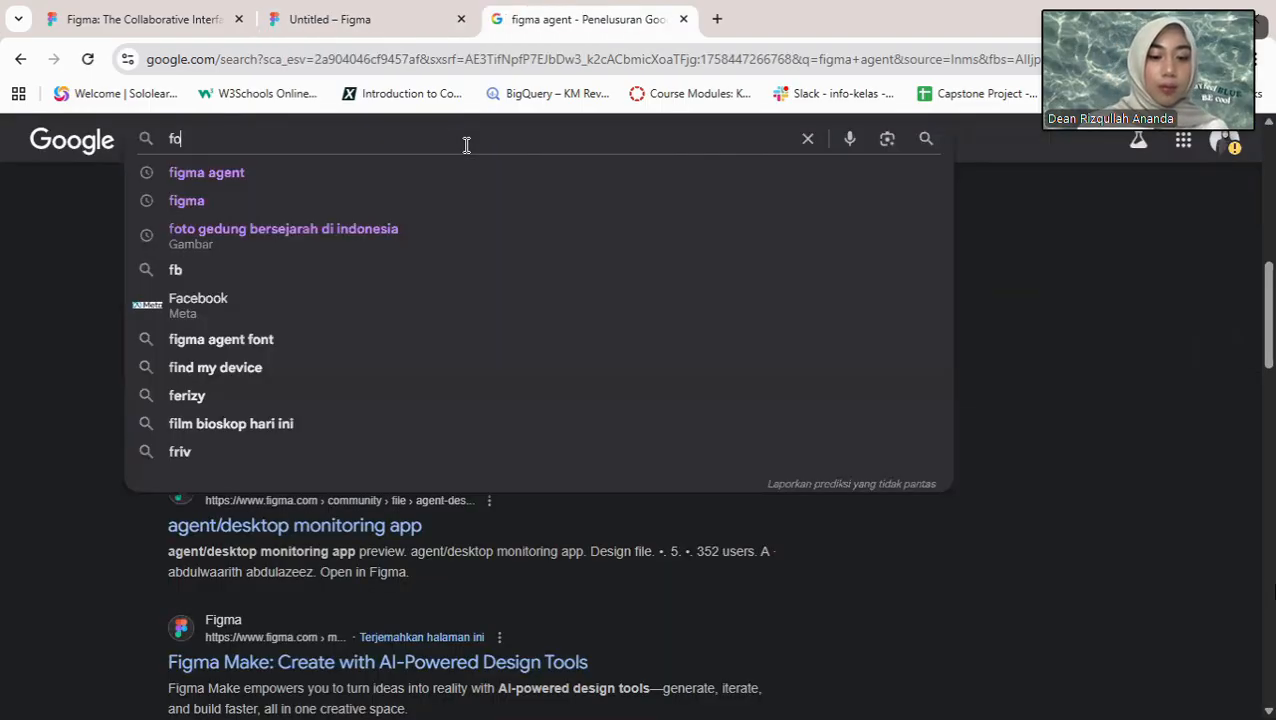
{"action": "type", "text": "nt monste"}
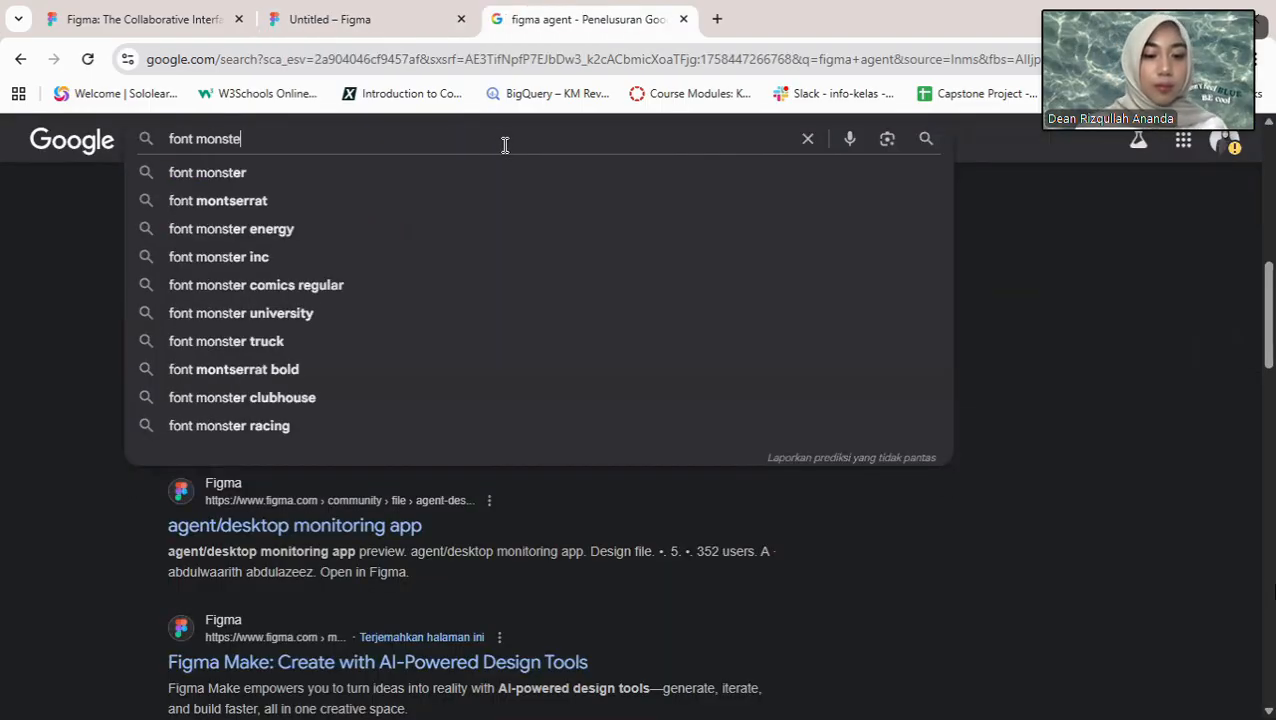
{"action": "type", "text": "rat"}
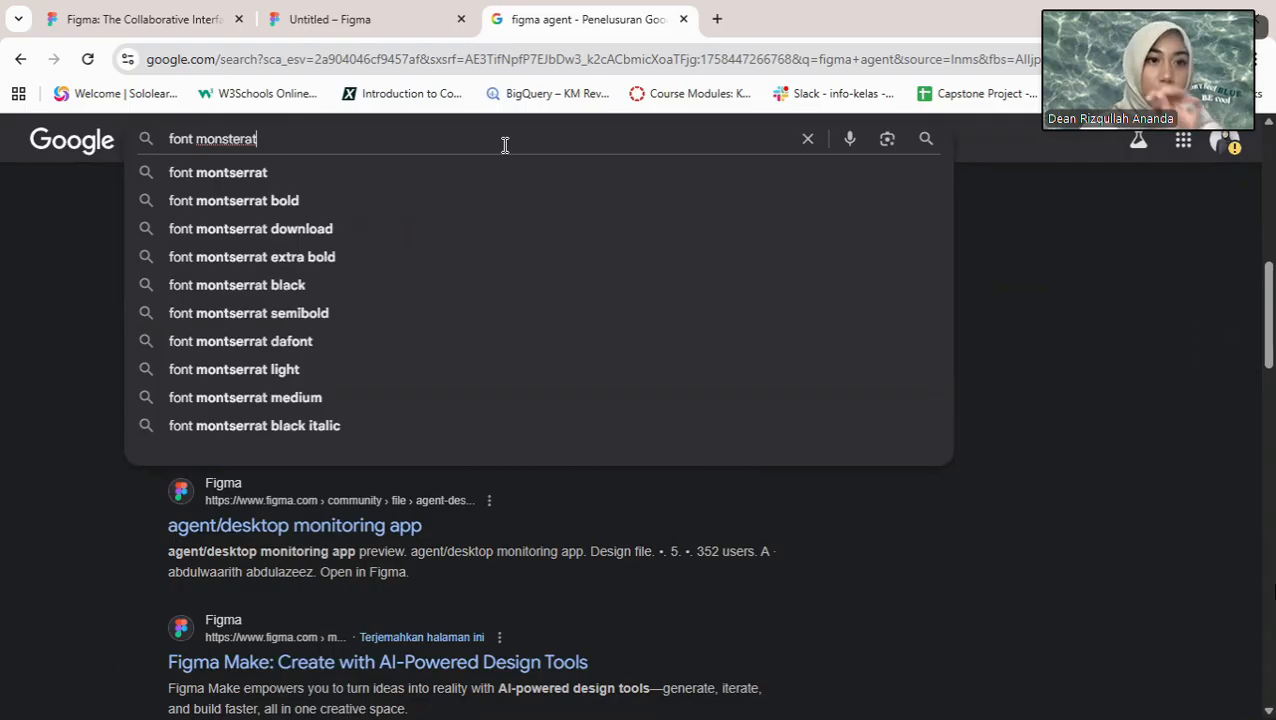
{"action": "key", "text": "Return"}
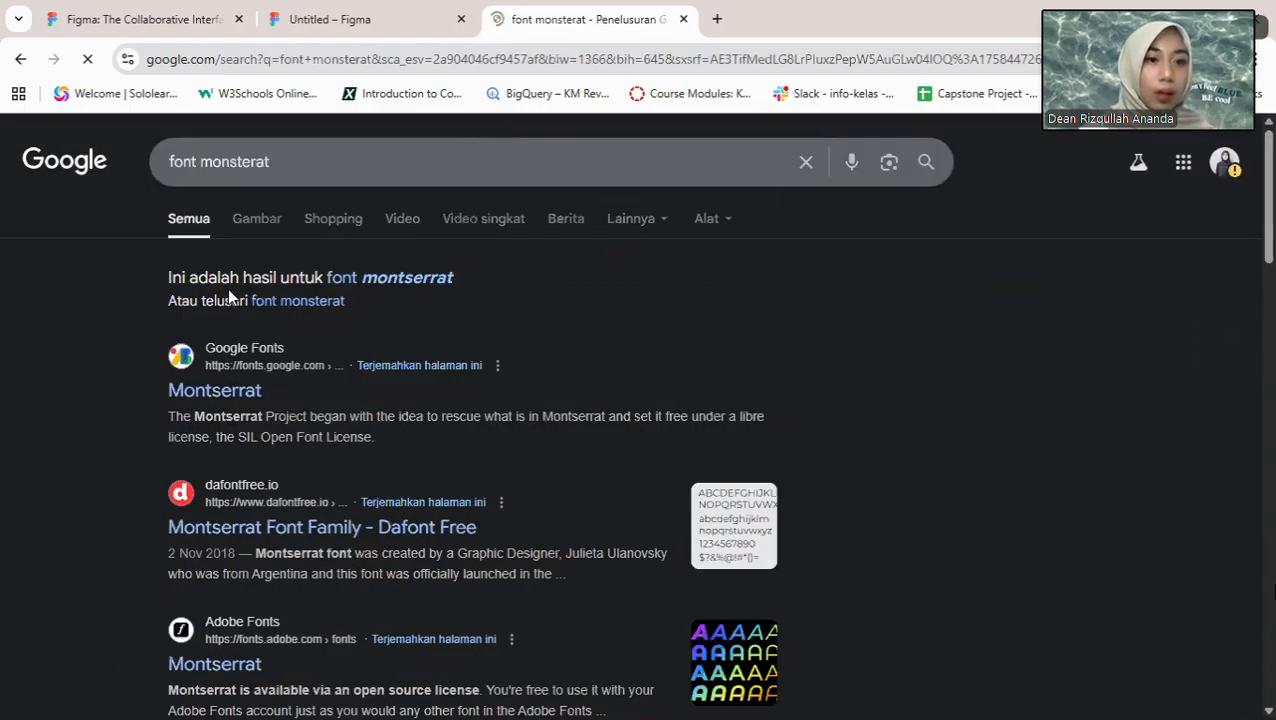
Step: Open the Montserrat page on Google Fonts from the results, get the font and download the selected families
{"action": "scroll", "coordinate": [227, 288], "scroll_direction": "down", "scroll_amount": 1}
{"action": "scroll", "coordinate": [251, 219], "scroll_direction": "down", "scroll_amount": 1}
{"action": "left_click", "coordinate": [250, 208]}
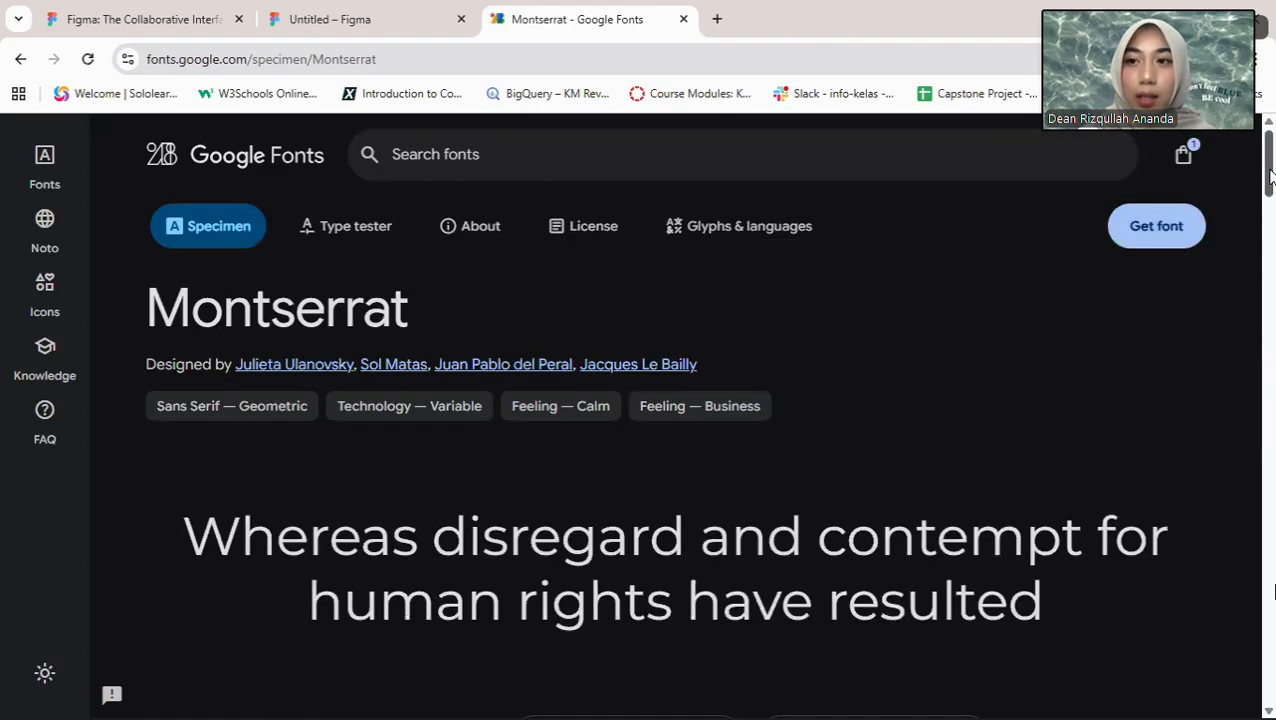
{"action": "mouse_move", "coordinate": [1270, 176]}
{"action": "left_mouse_down"}
{"action": "mouse_move", "coordinate": [1270, 212]}
{"action": "mouse_move", "coordinate": [1270, 166]}
{"action": "left_mouse_up"}
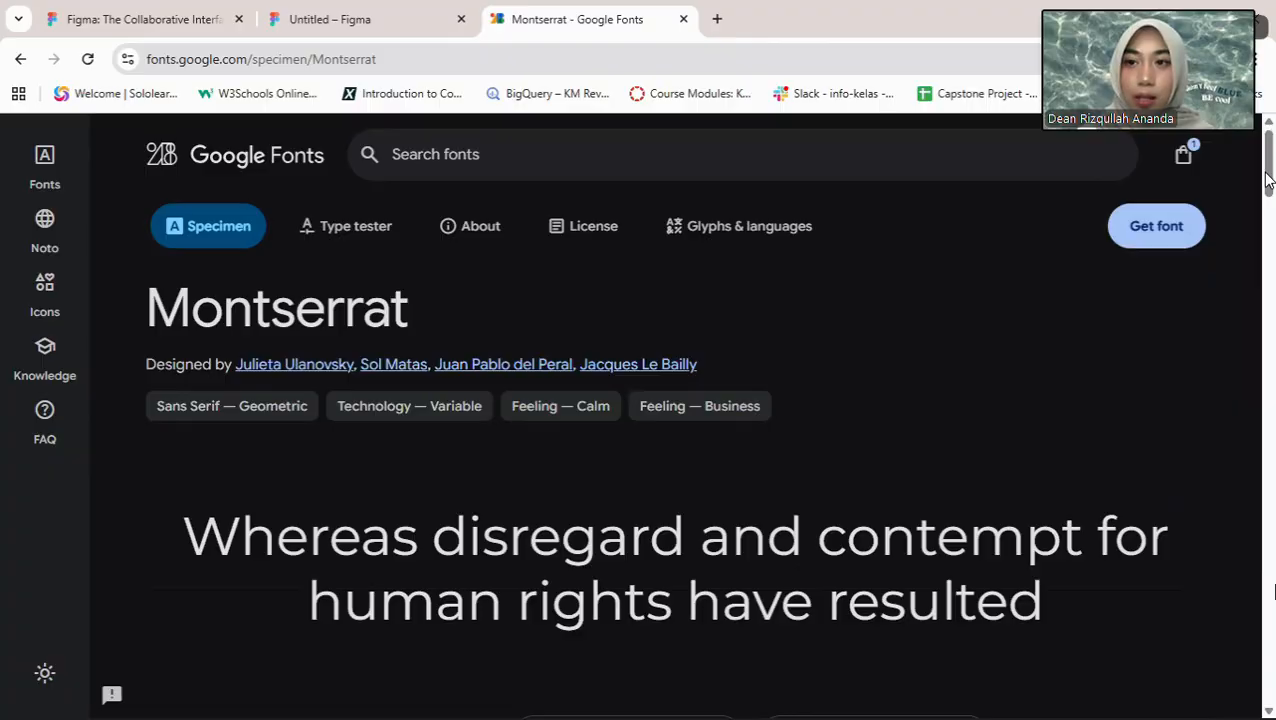
{"action": "left_click", "coordinate": [1179, 243]}
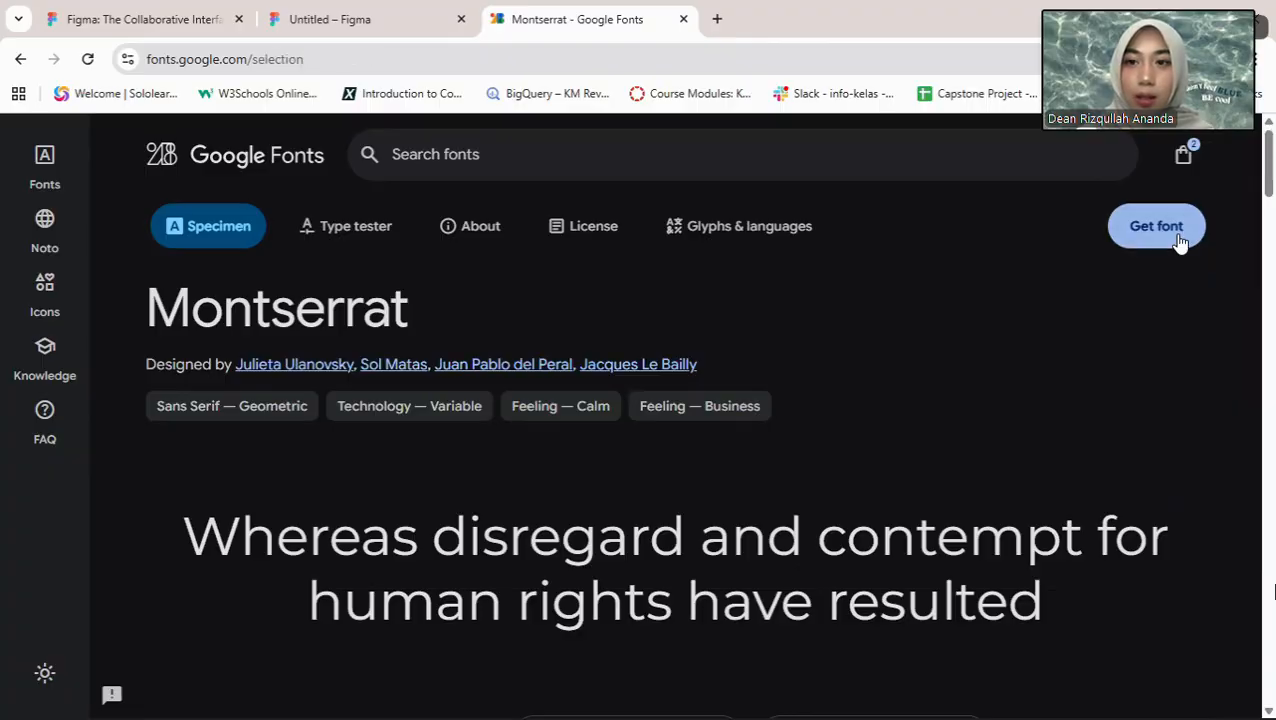
{"action": "left_click", "coordinate": [968, 418]}
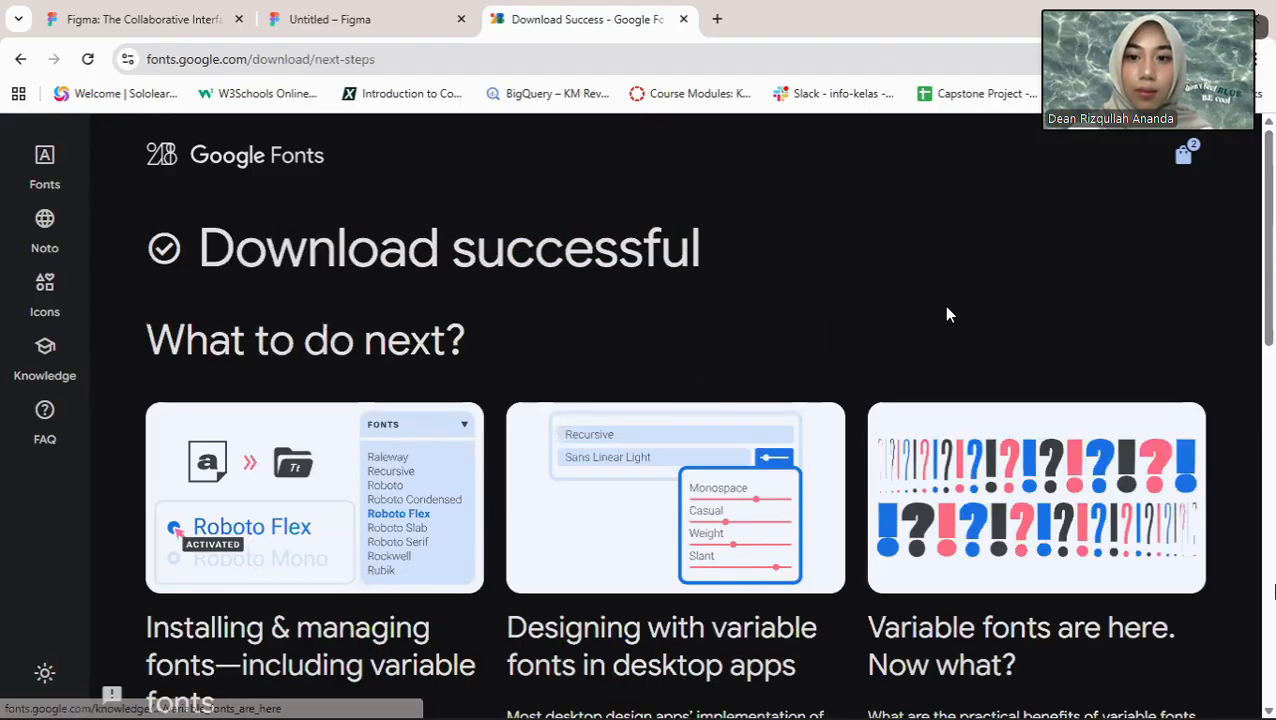
{"action": "scroll", "coordinate": [946, 313], "scroll_direction": "down", "scroll_amount": 1}
{"action": "scroll", "coordinate": [947, 313], "scroll_direction": "down", "scroll_amount": 3}
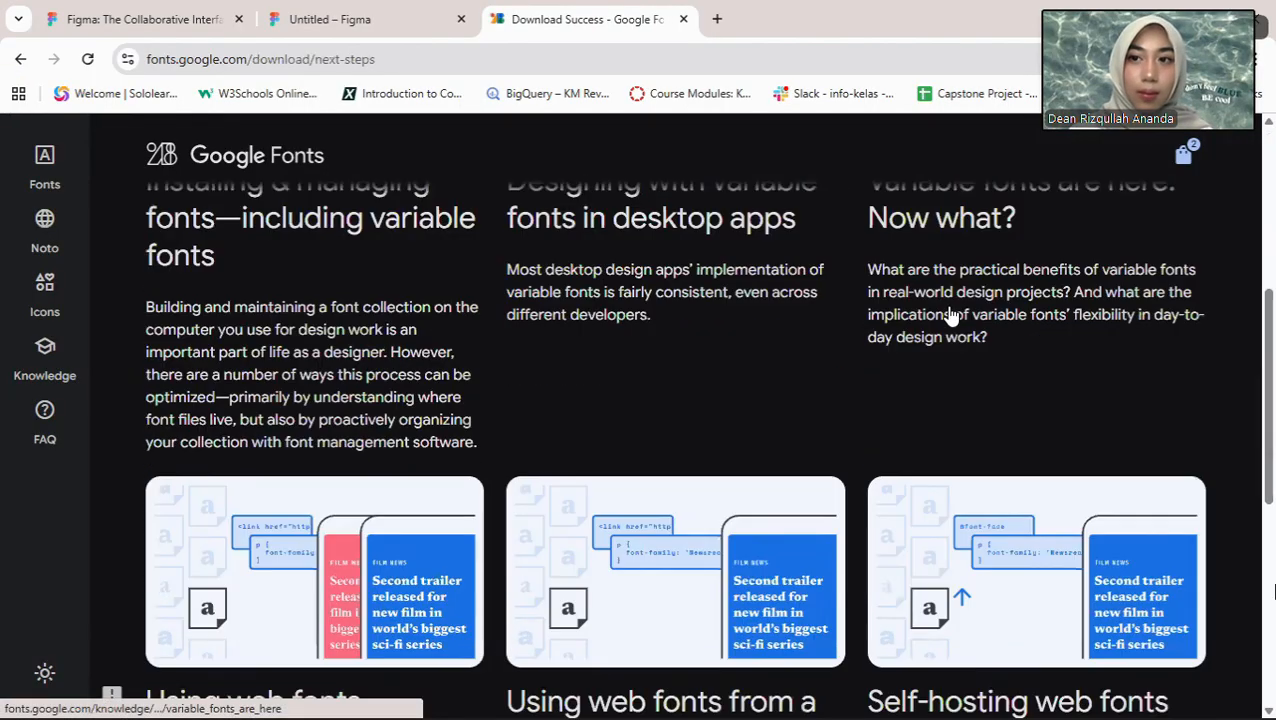
{"action": "scroll", "coordinate": [949, 670], "scroll_direction": "up", "scroll_amount": 4}
{"action": "scroll", "coordinate": [576, 676], "scroll_direction": "up", "scroll_amount": 1}
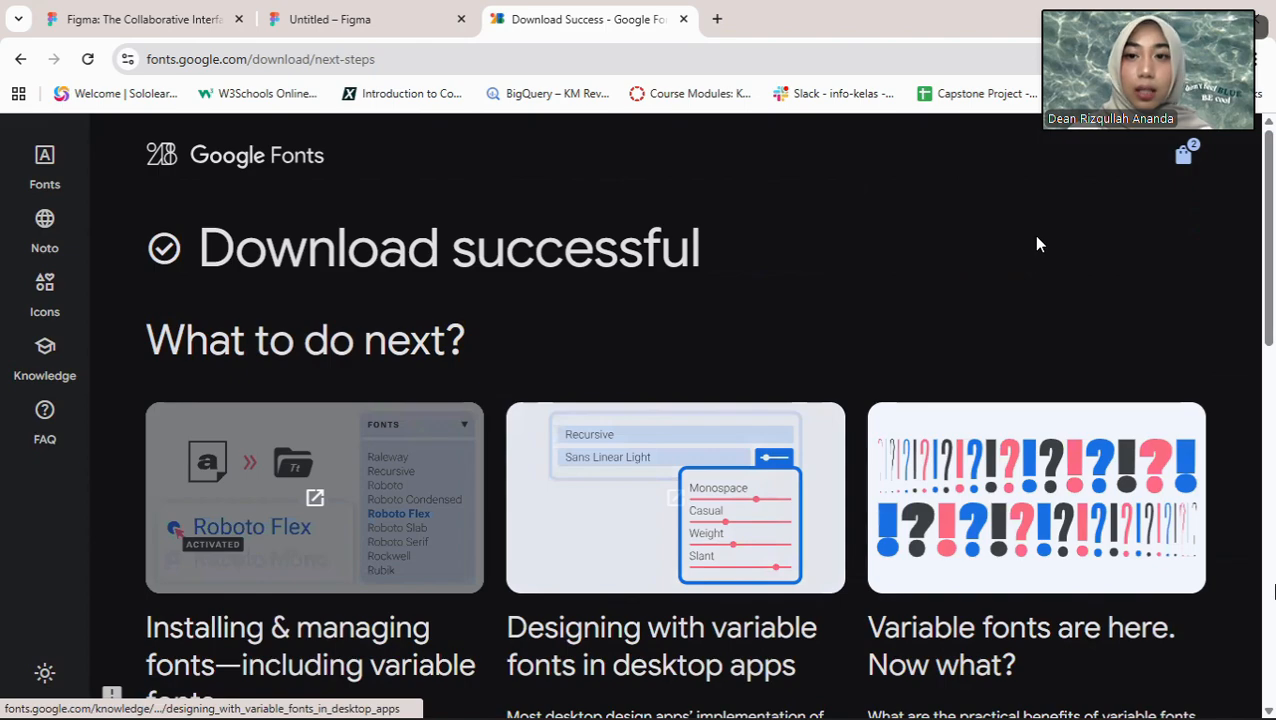
Step: Go to the Downloads folder and extract the Montserrat,Open_Sans archive into the Montserrat,Open_Sans folder, showing the extracted files when complete
{"action": "key", "text": "ctrl+shift+Tab"}
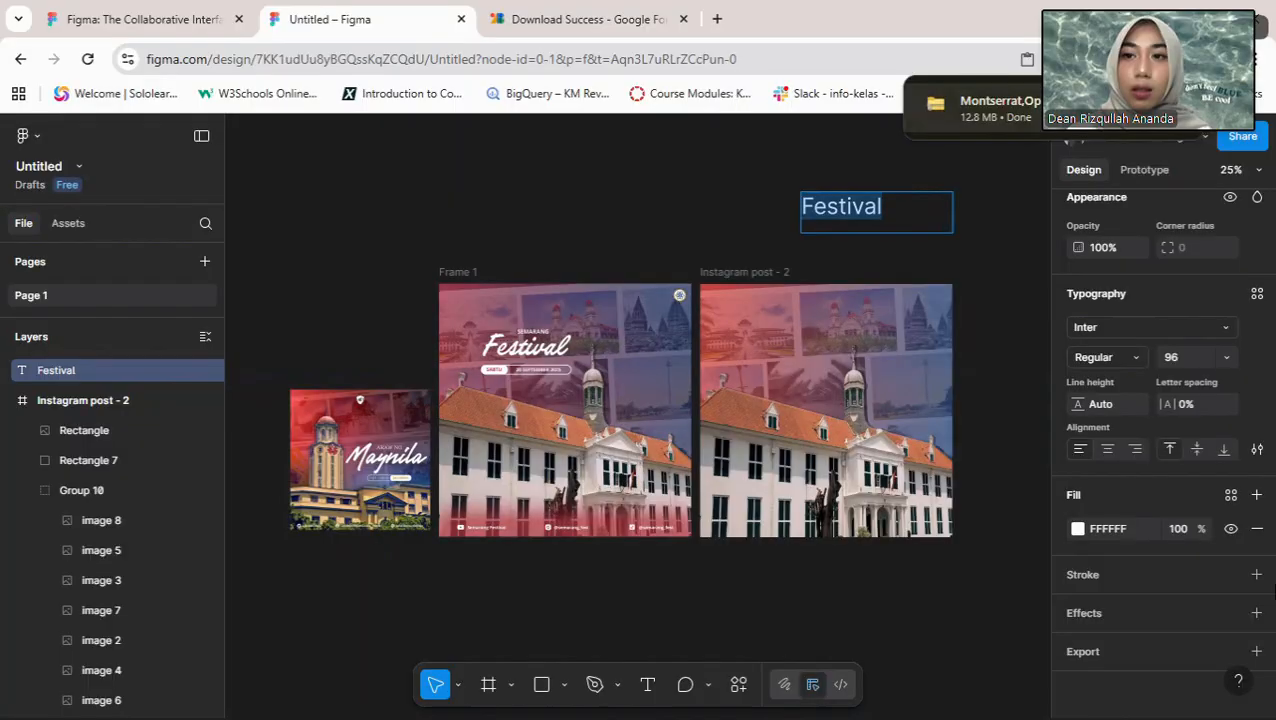
{"action": "left_click", "coordinate": [1156, 108]}
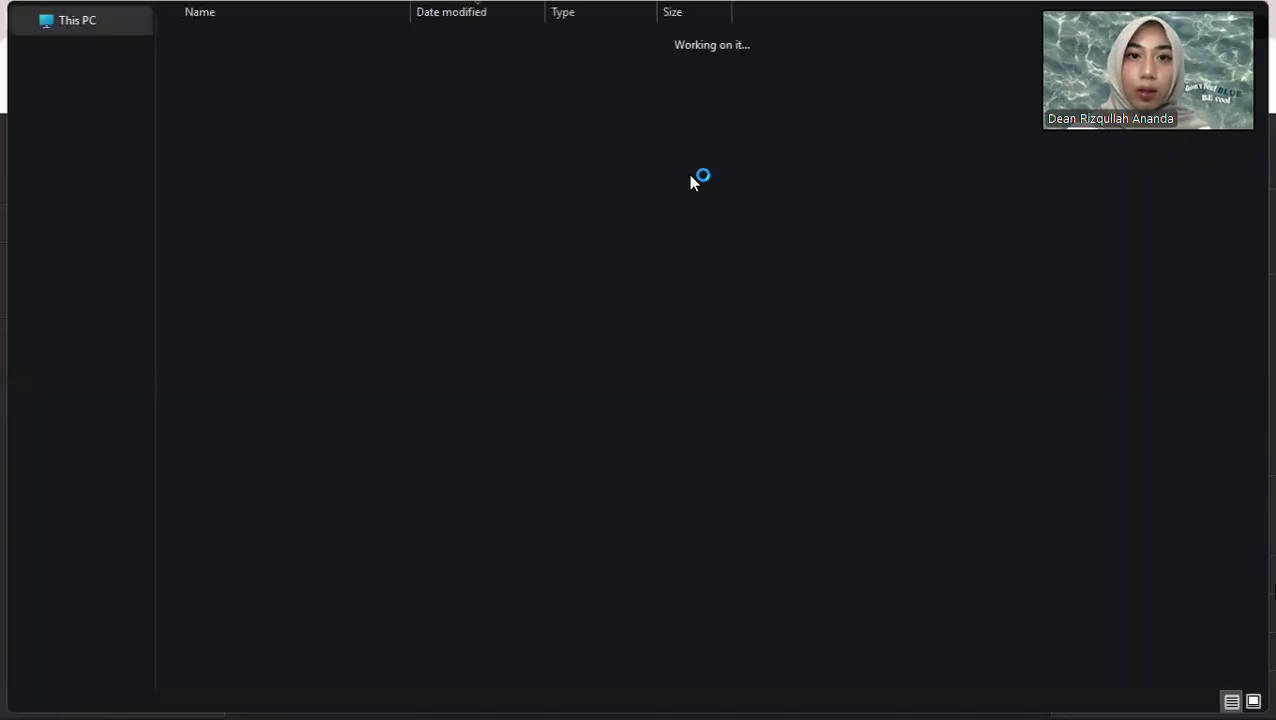
{"action": "left_click", "coordinate": [105, 298]}
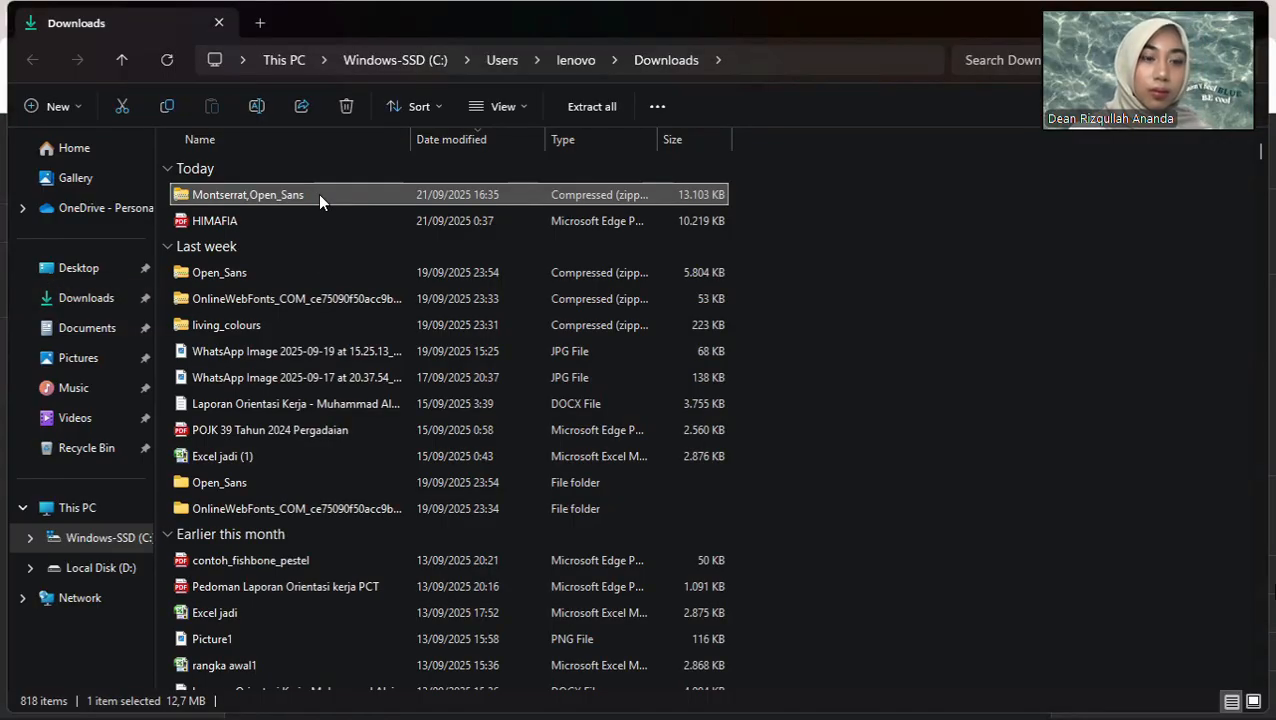
{"action": "right_click", "coordinate": [319, 200]}
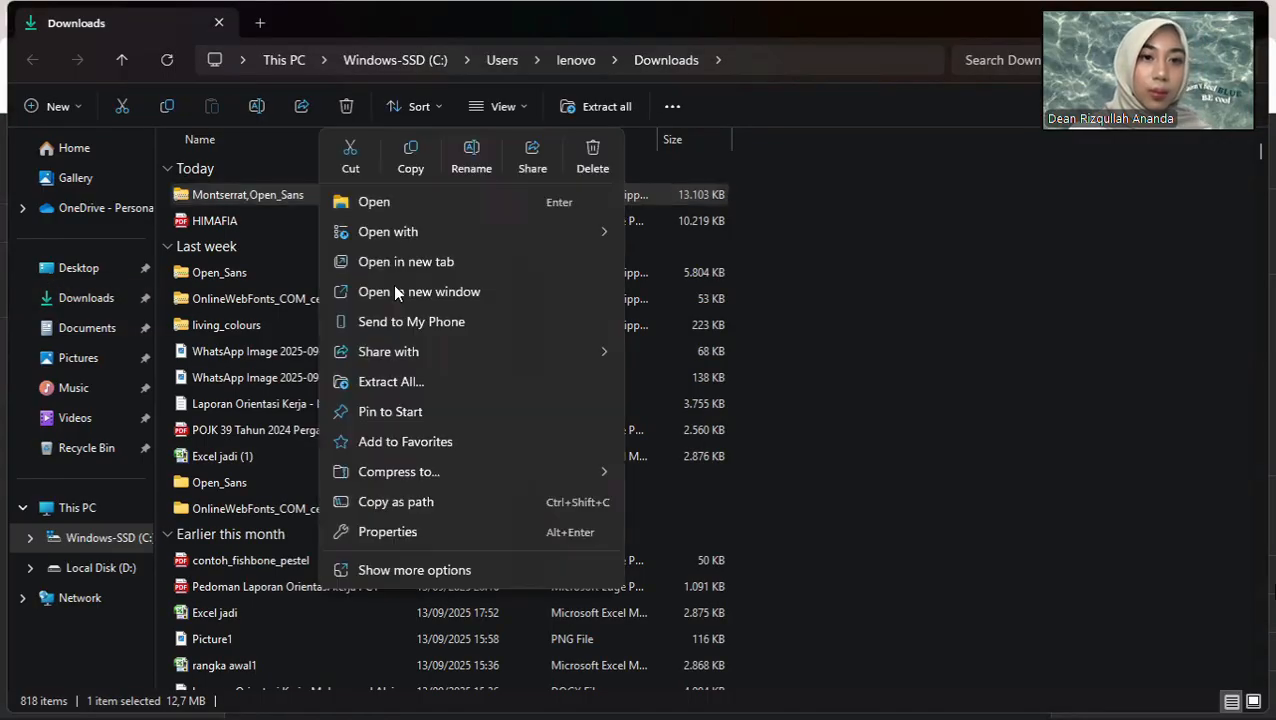
{"action": "left_click", "coordinate": [417, 384]}
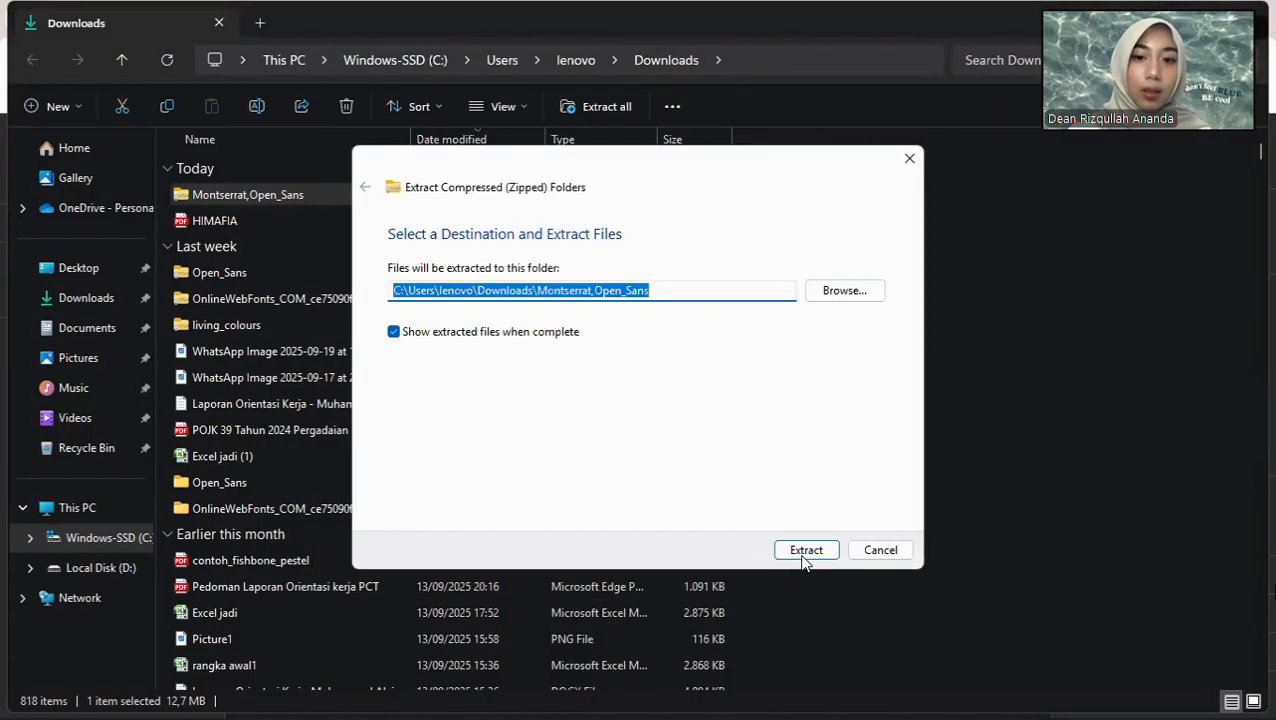
{"action": "left_click", "coordinate": [806, 550]}
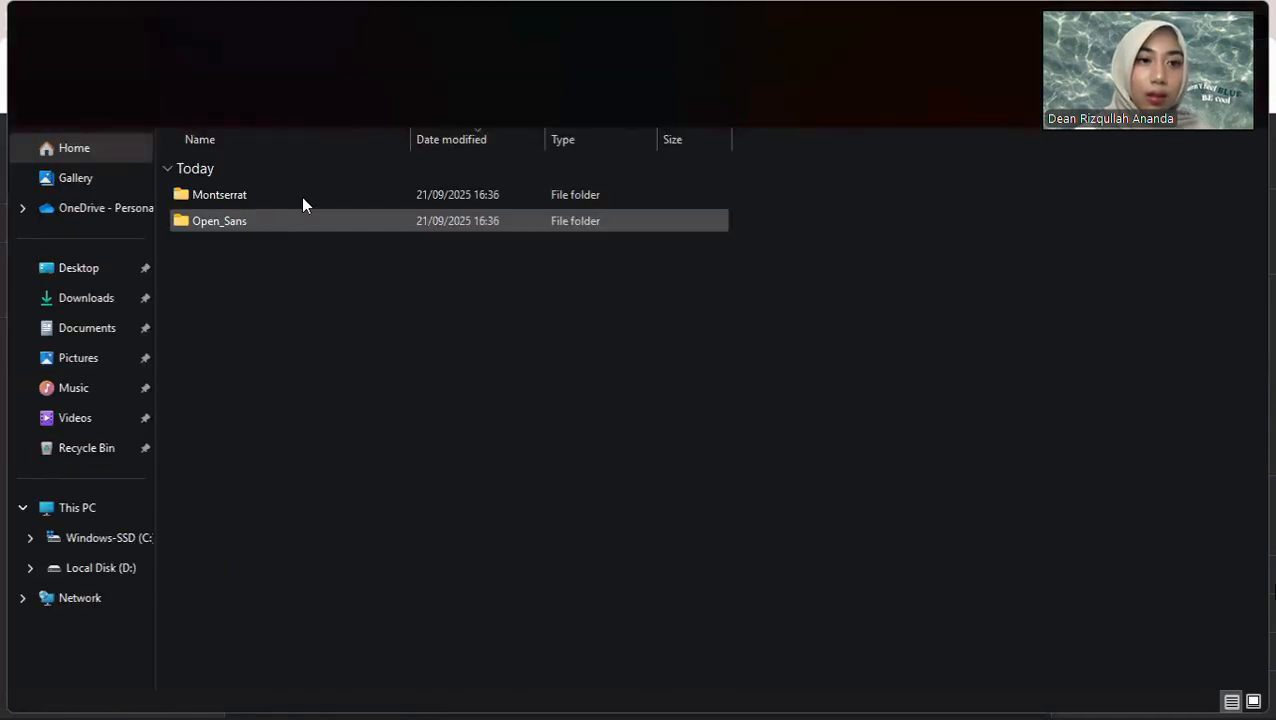
Step: Install the Montserrat-VariableFont_wght font file from the extracted Montserrat folder
{"action": "double_click", "coordinate": [323, 194]}
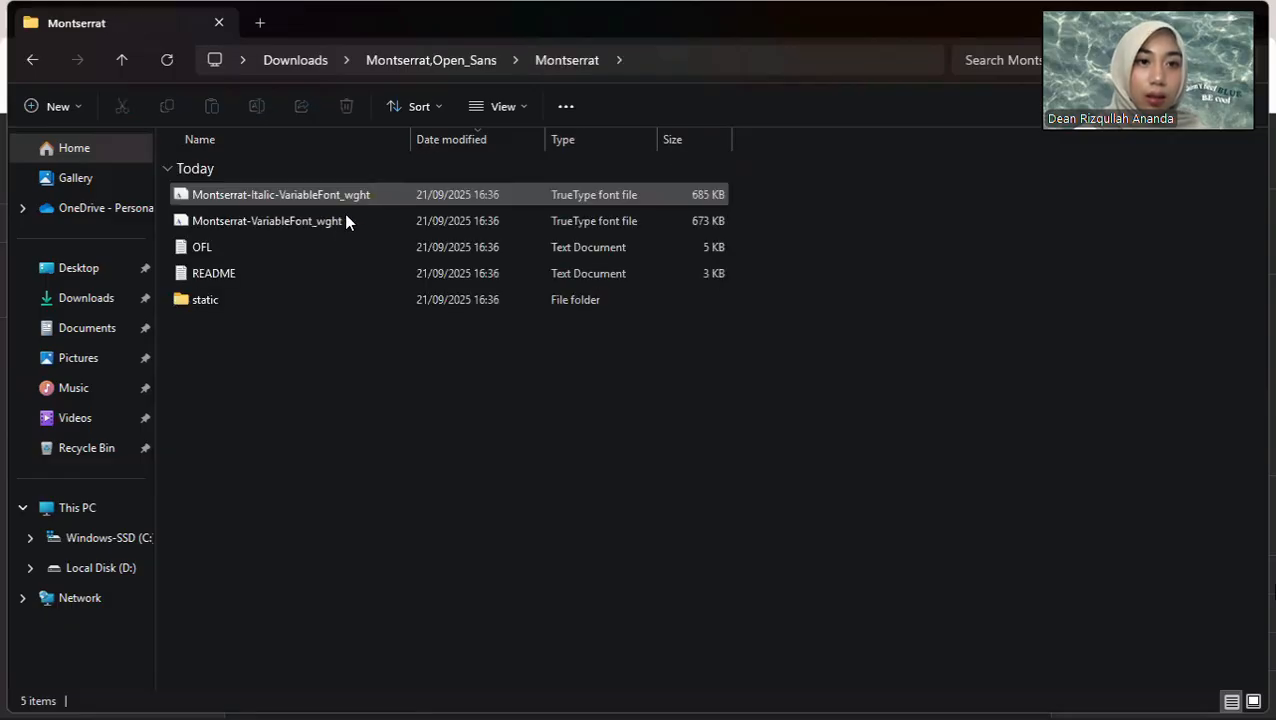
{"action": "left_click", "coordinate": [344, 217]}
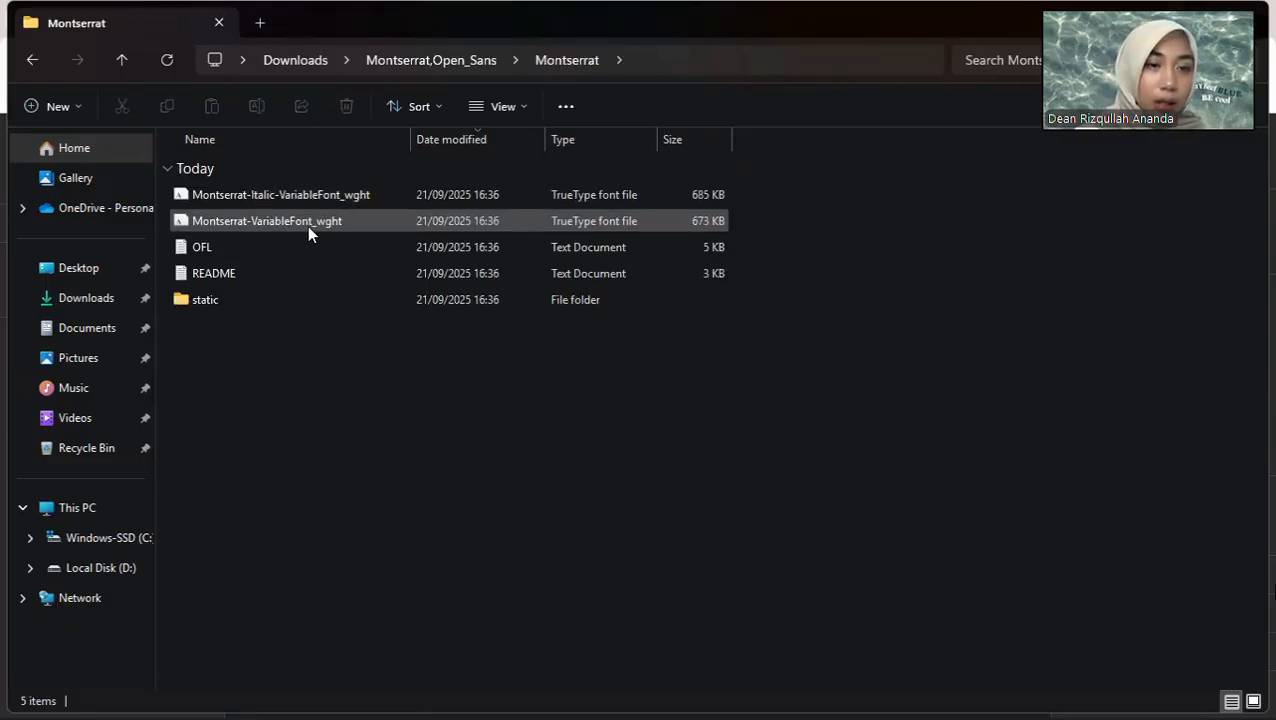
{"action": "left_click", "coordinate": [315, 225]}
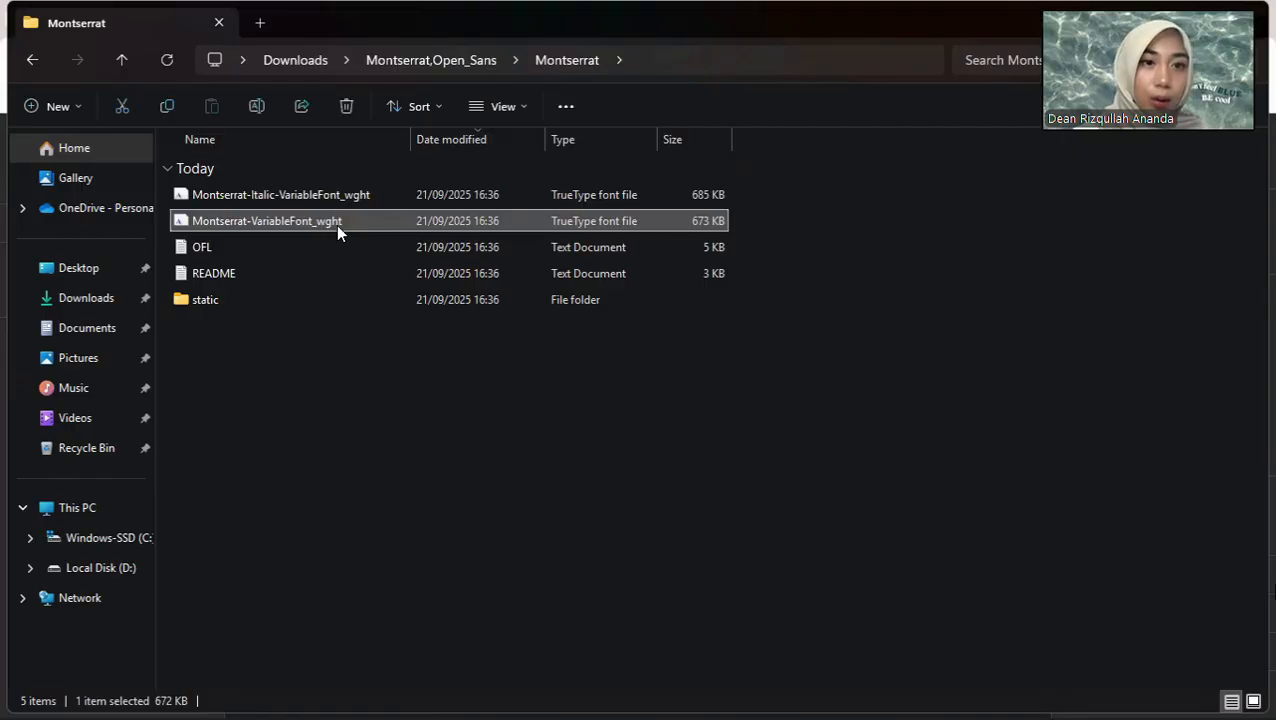
{"action": "right_click", "coordinate": [310, 229]}
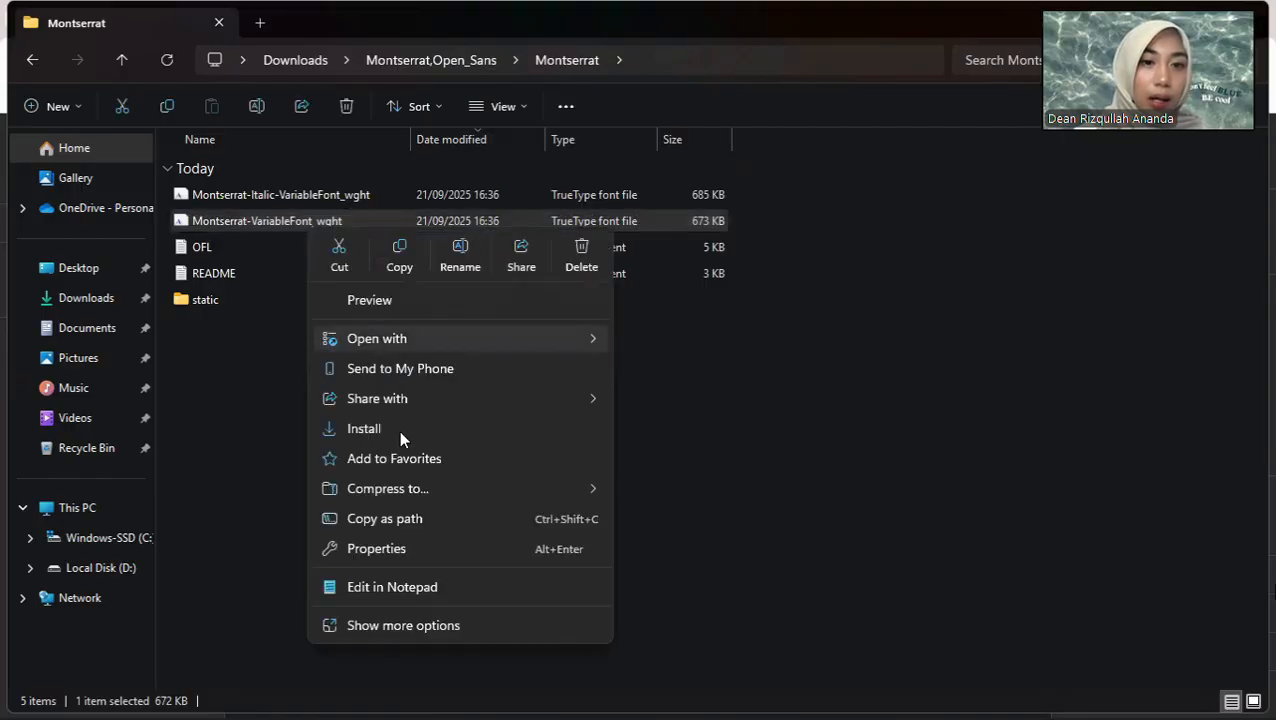
{"action": "left_click", "coordinate": [400, 433]}
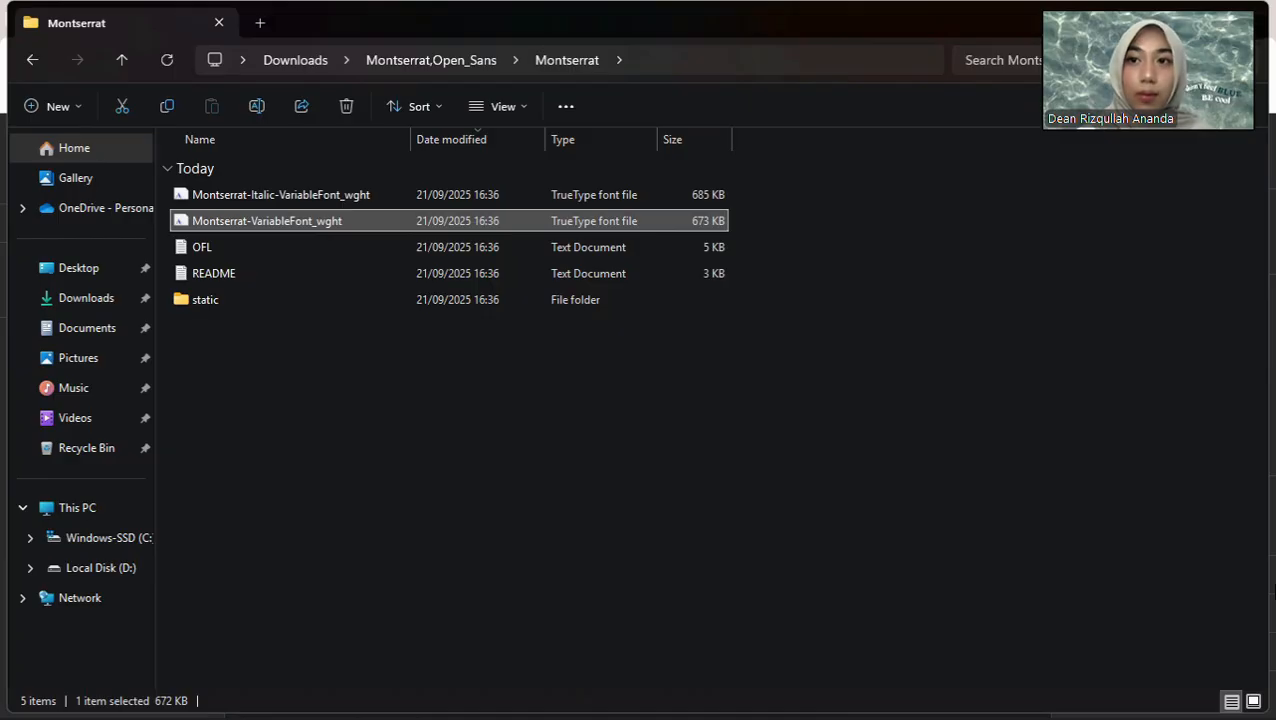
Step: Leave the extracted Montserrat folder and switch back to the Untitled Figma design
{"action": "key", "text": "alt+Left"}
{"action": "key", "text": "alt+Left"}
{"action": "key", "text": "alt+Tab"}
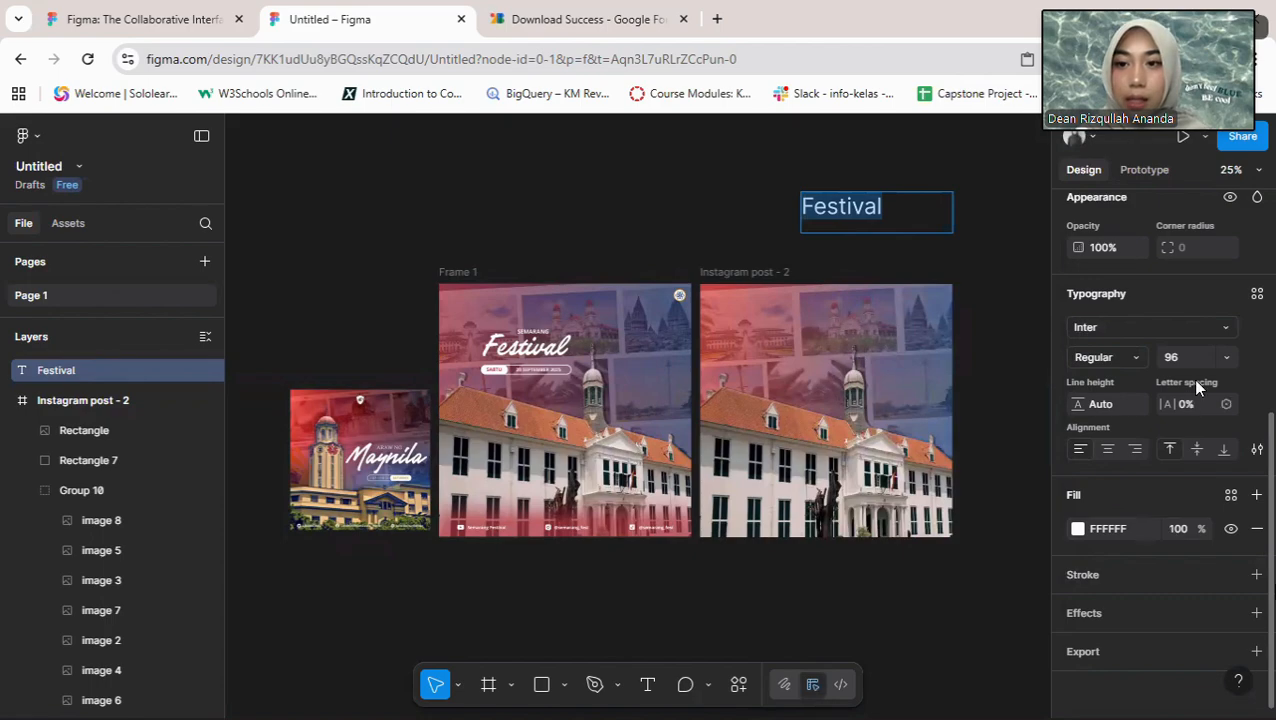
Step: Browse the fonts installed by you for the Festival text and try Montserrat on it
{"action": "left_click", "coordinate": [1222, 330]}
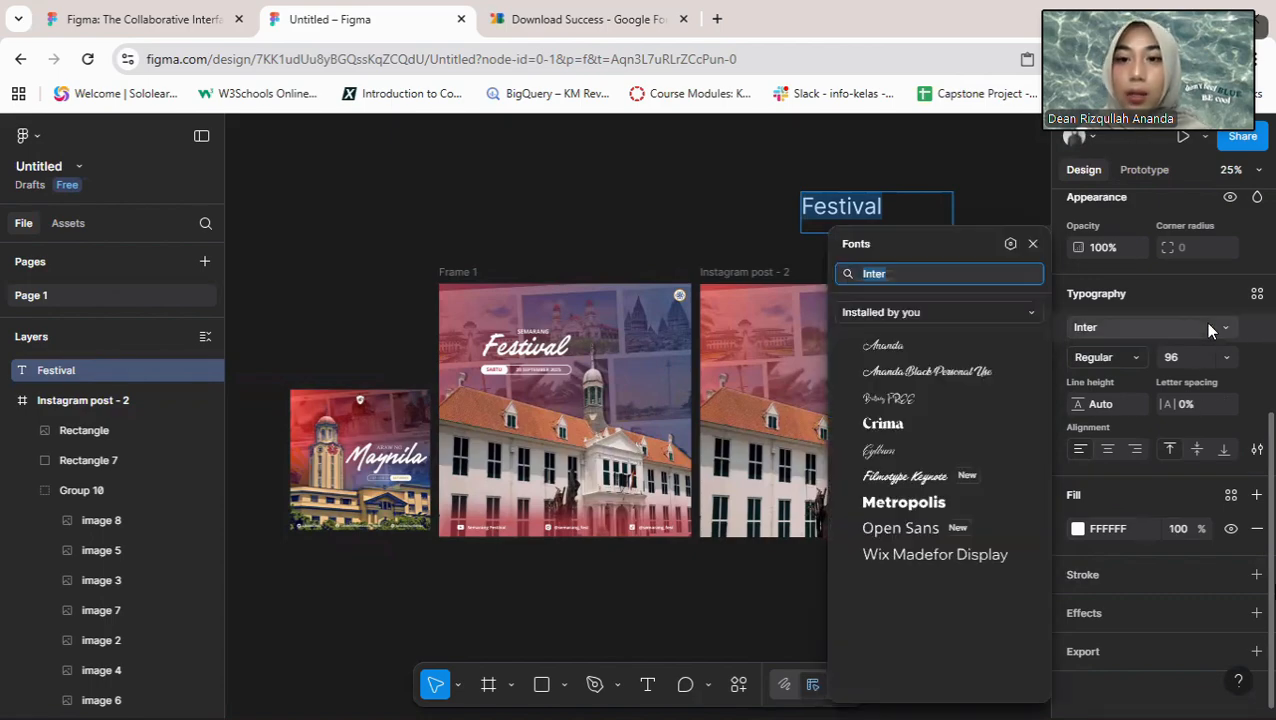
{"action": "key", "text": "Down"}
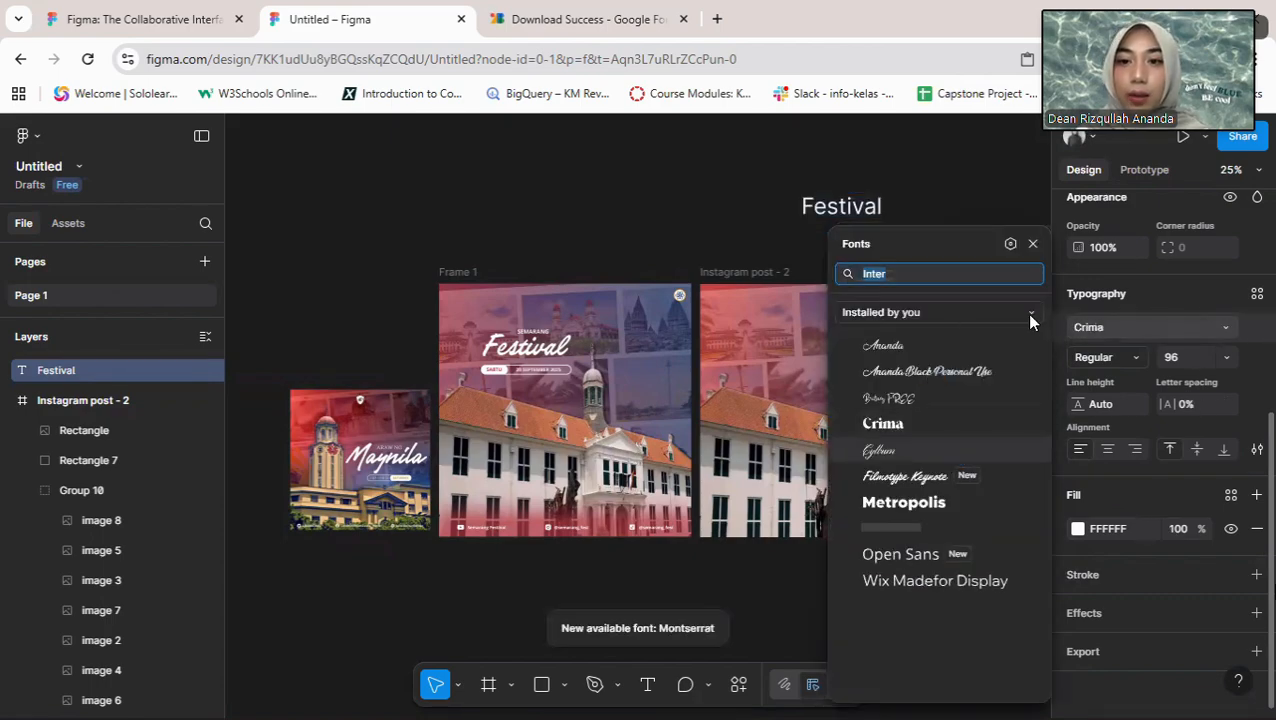
{"action": "left_click", "coordinate": [1030, 316]}
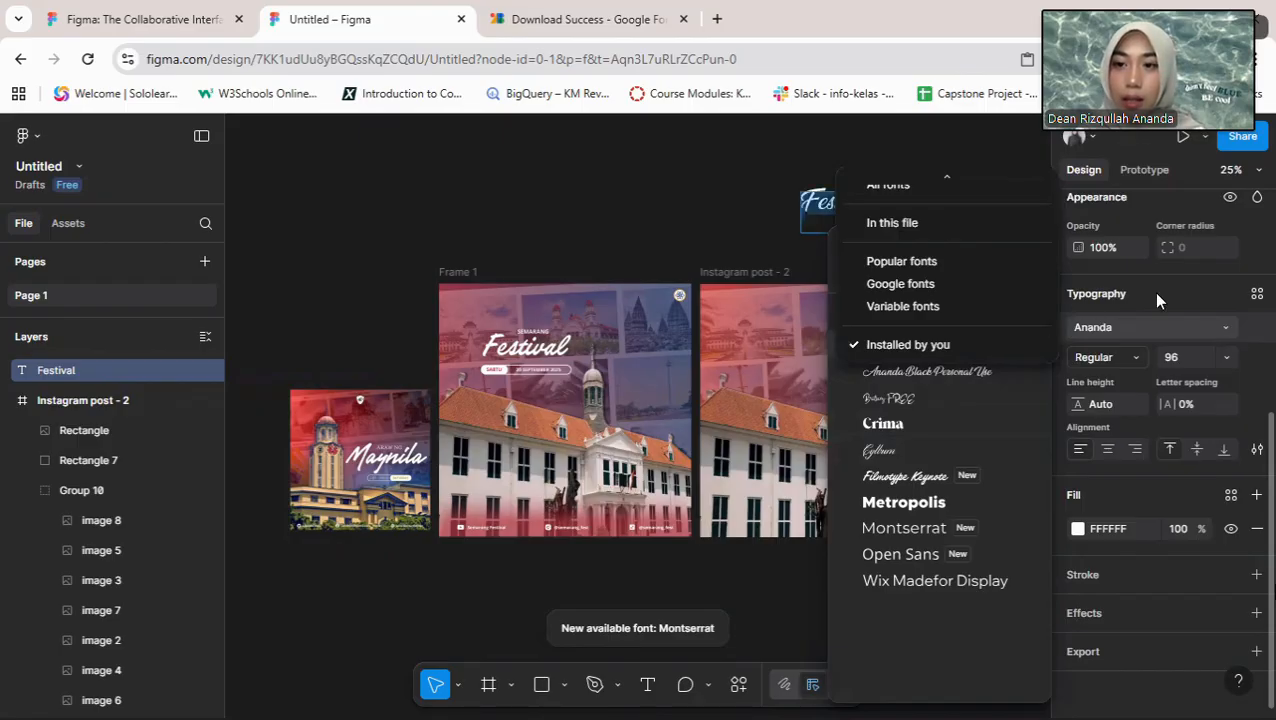
{"action": "key", "text": "Escape"}
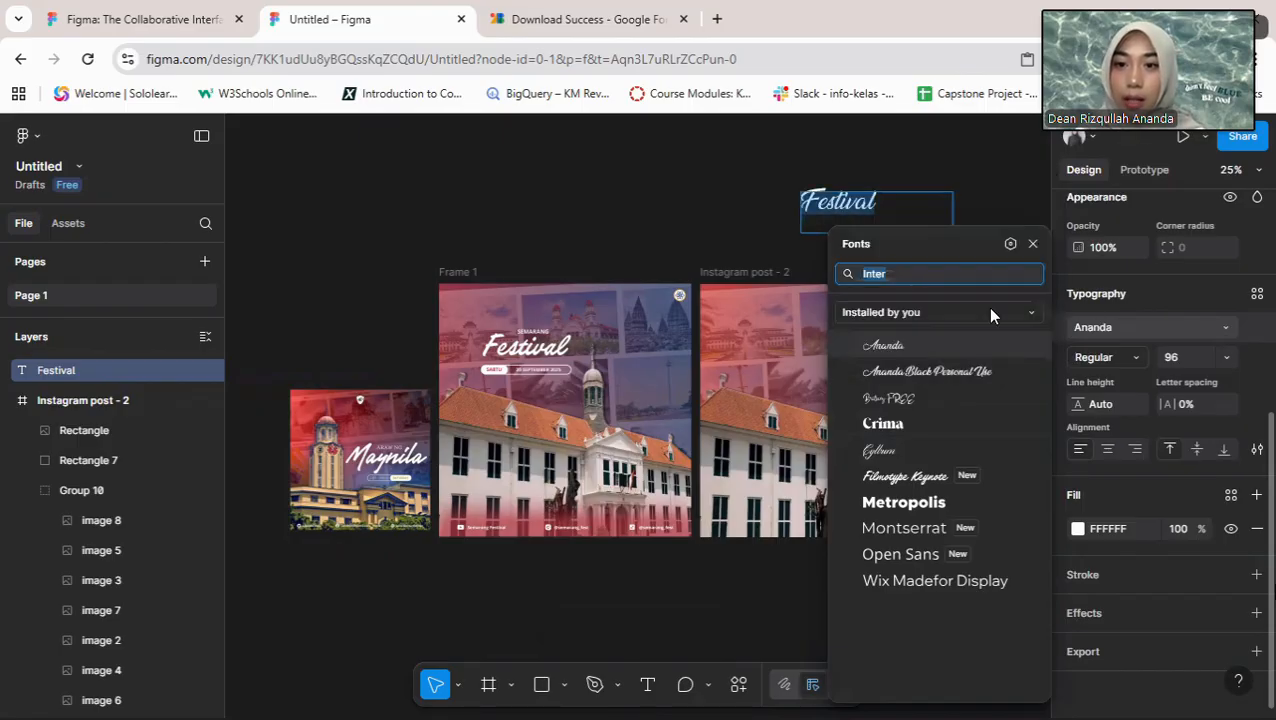
{"action": "left_click", "coordinate": [1032, 313]}
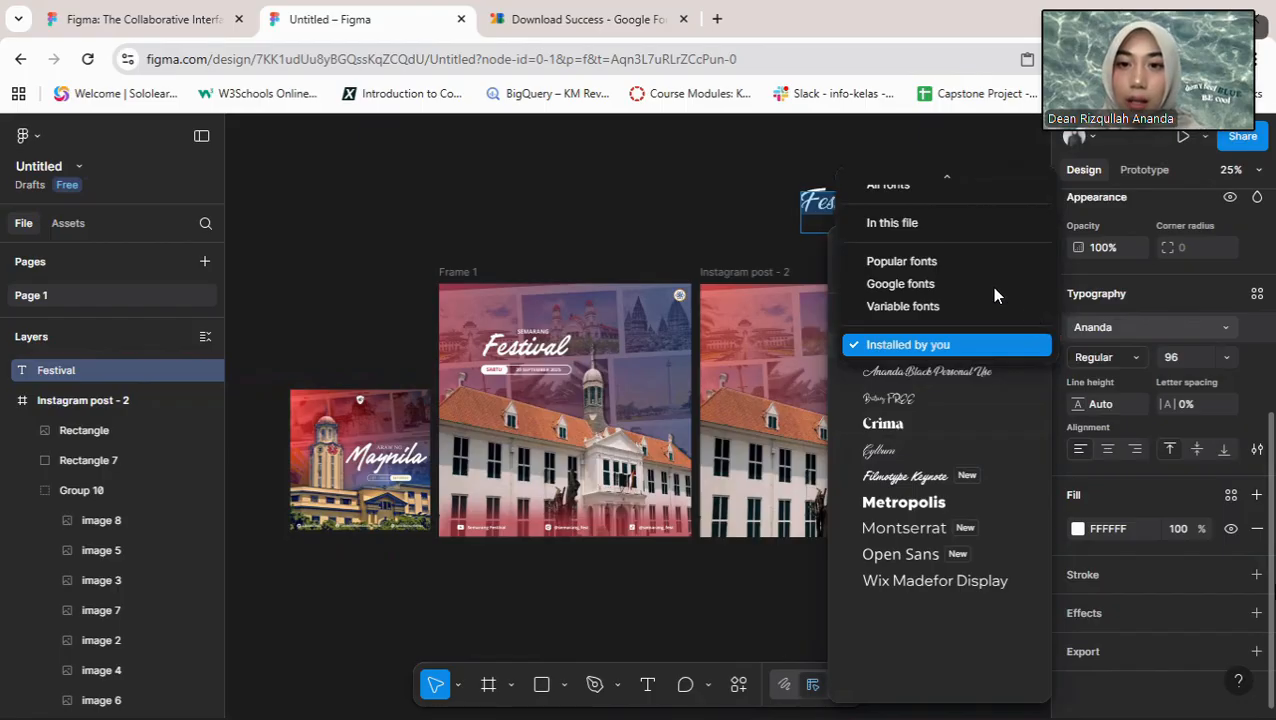
{"action": "left_click", "coordinate": [898, 346]}
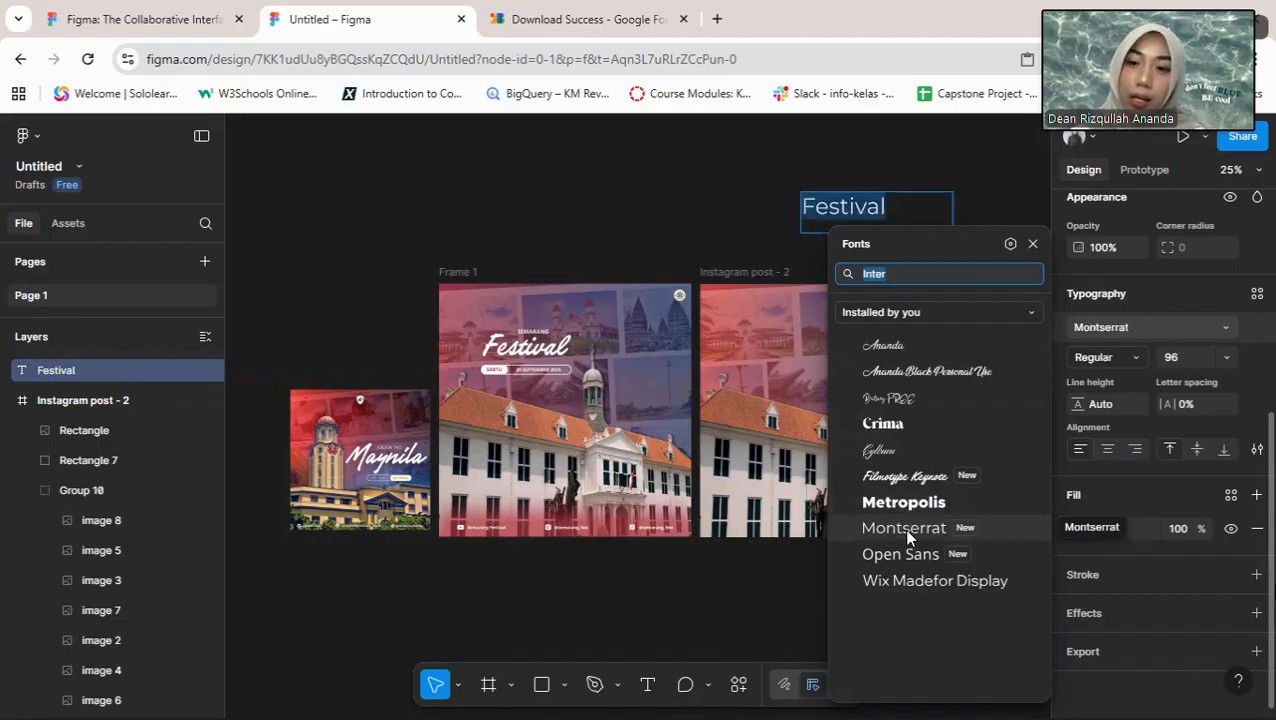
{"action": "left_click", "coordinate": [907, 537]}
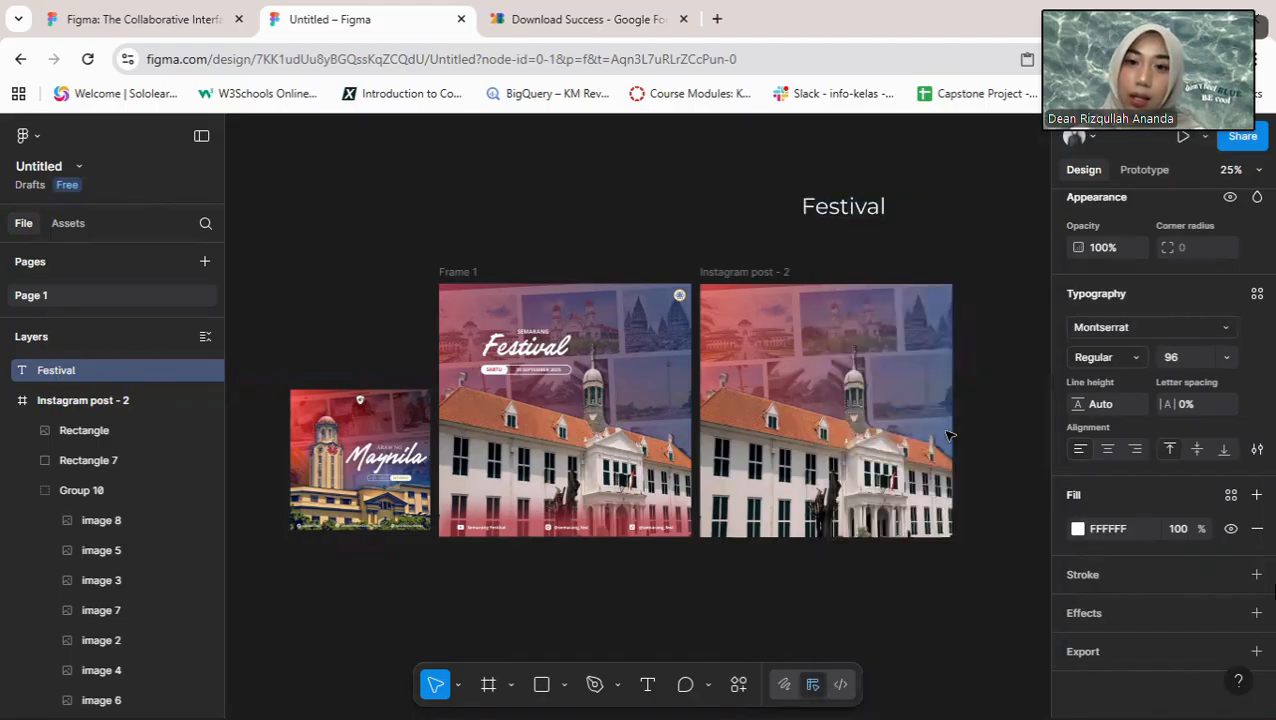
Step: Change the Festival text's font to Filmotype Keynote
{"action": "double_click", "coordinate": [886, 204]}
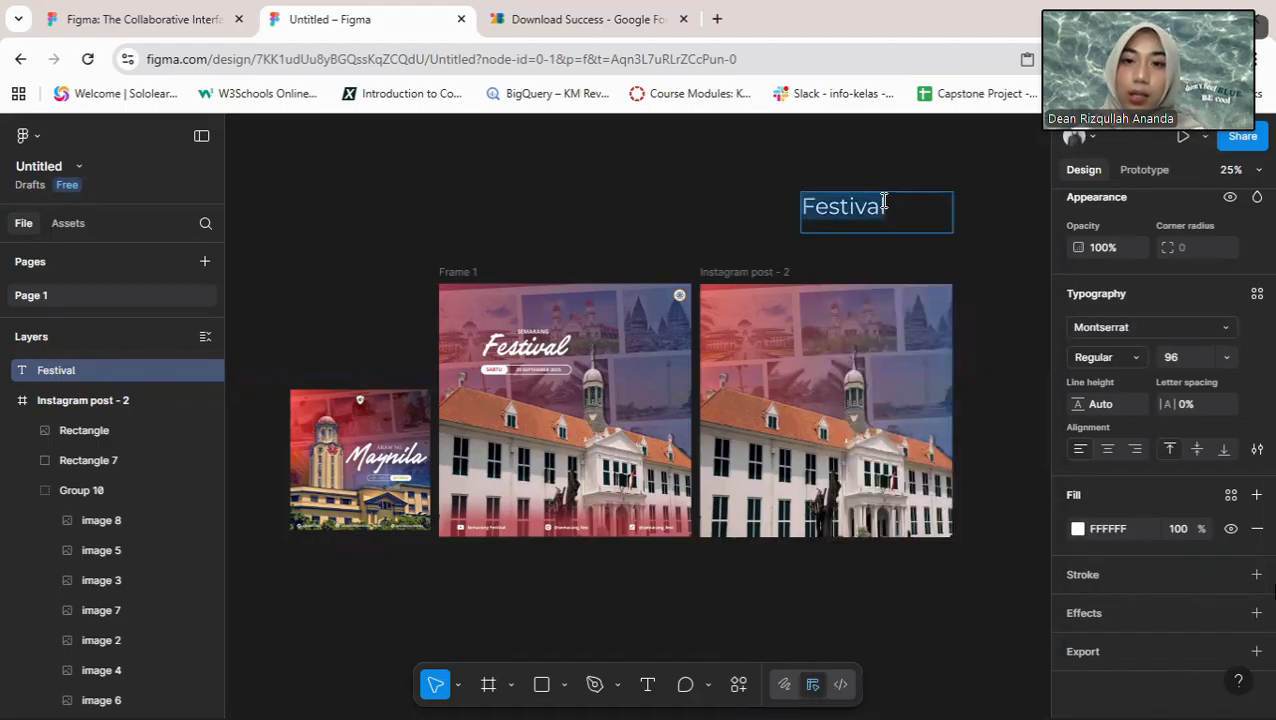
{"action": "left_click", "coordinate": [1222, 330]}
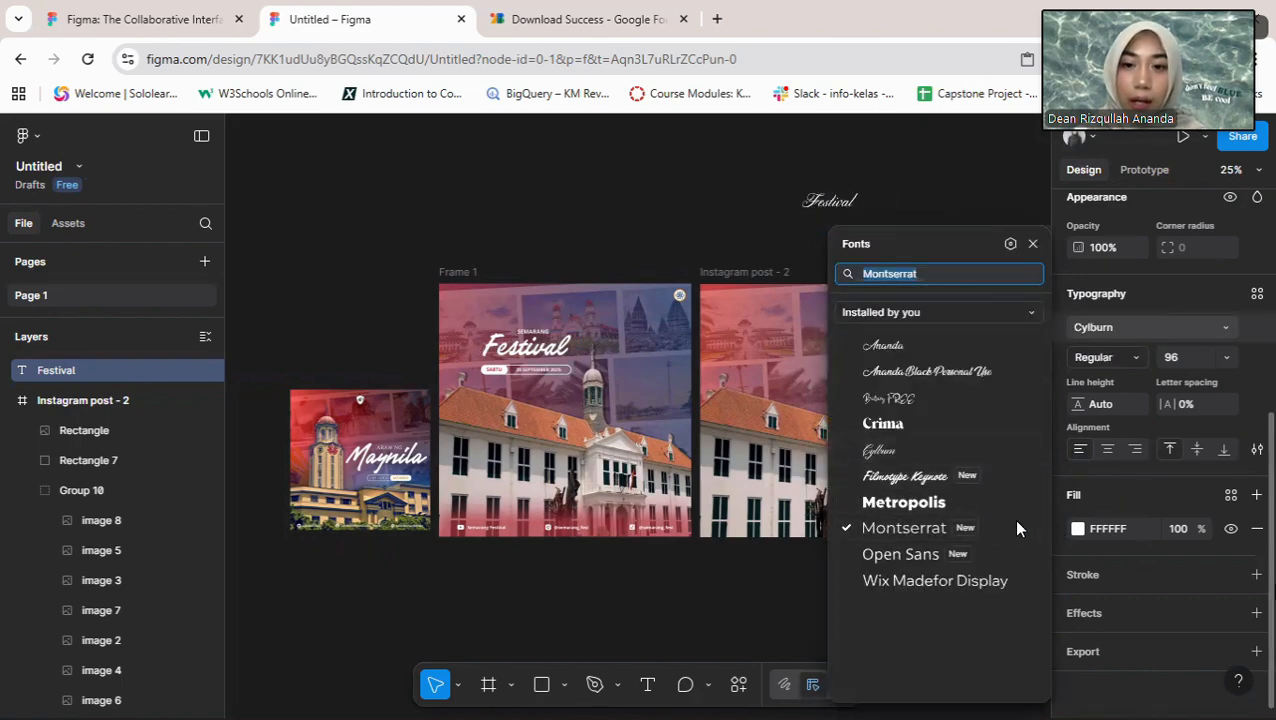
{"action": "left_click", "coordinate": [926, 482]}
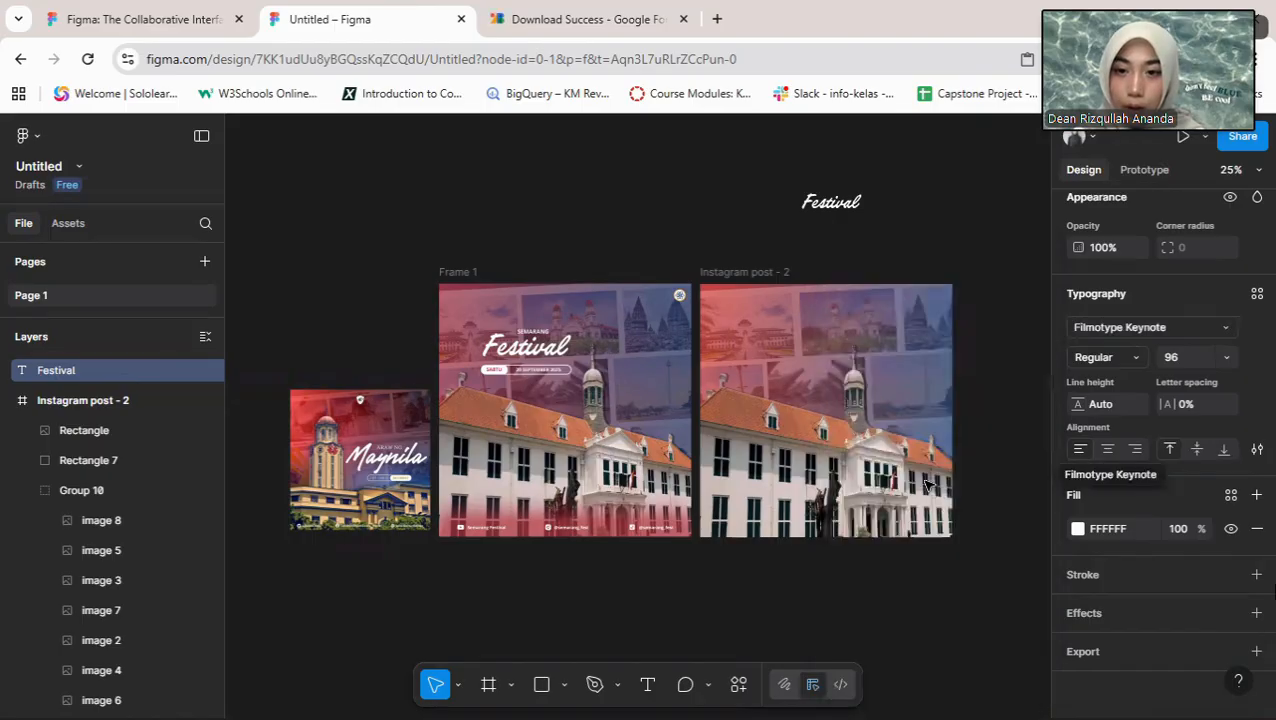
Step: Set the Festival text's font size to 128
{"action": "double_click", "coordinate": [834, 212]}
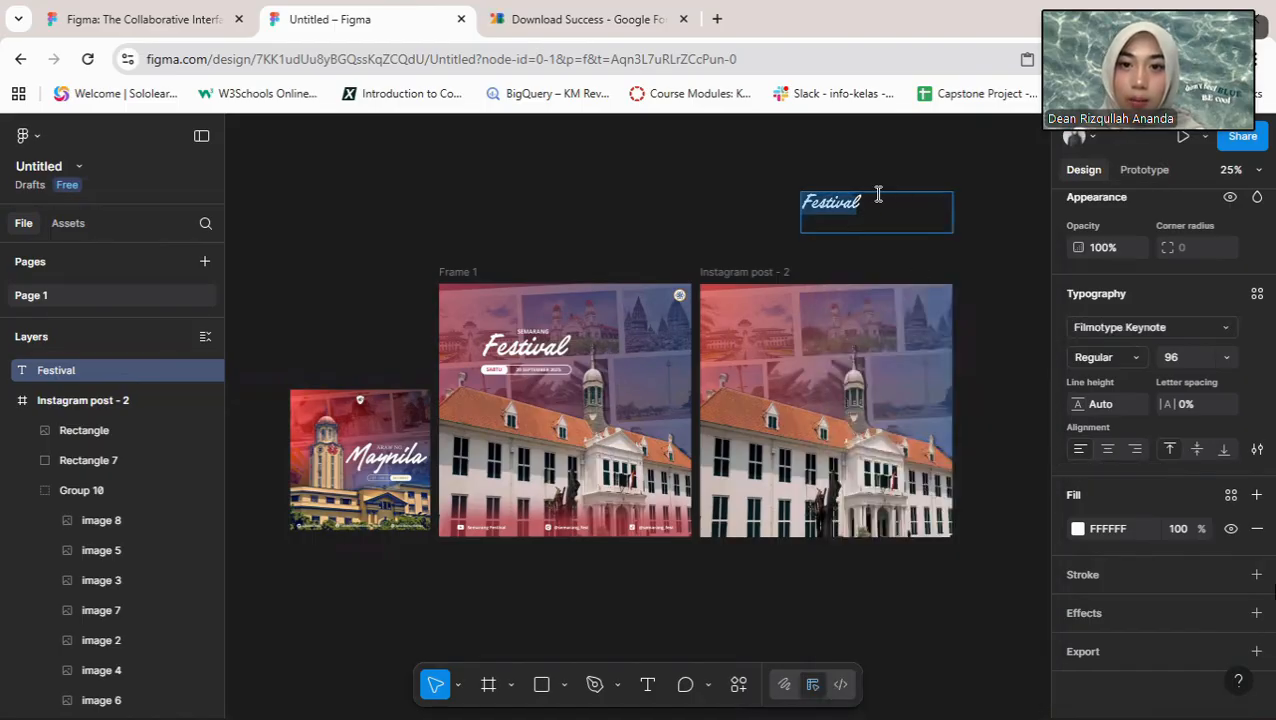
{"action": "left_click", "coordinate": [1227, 359]}
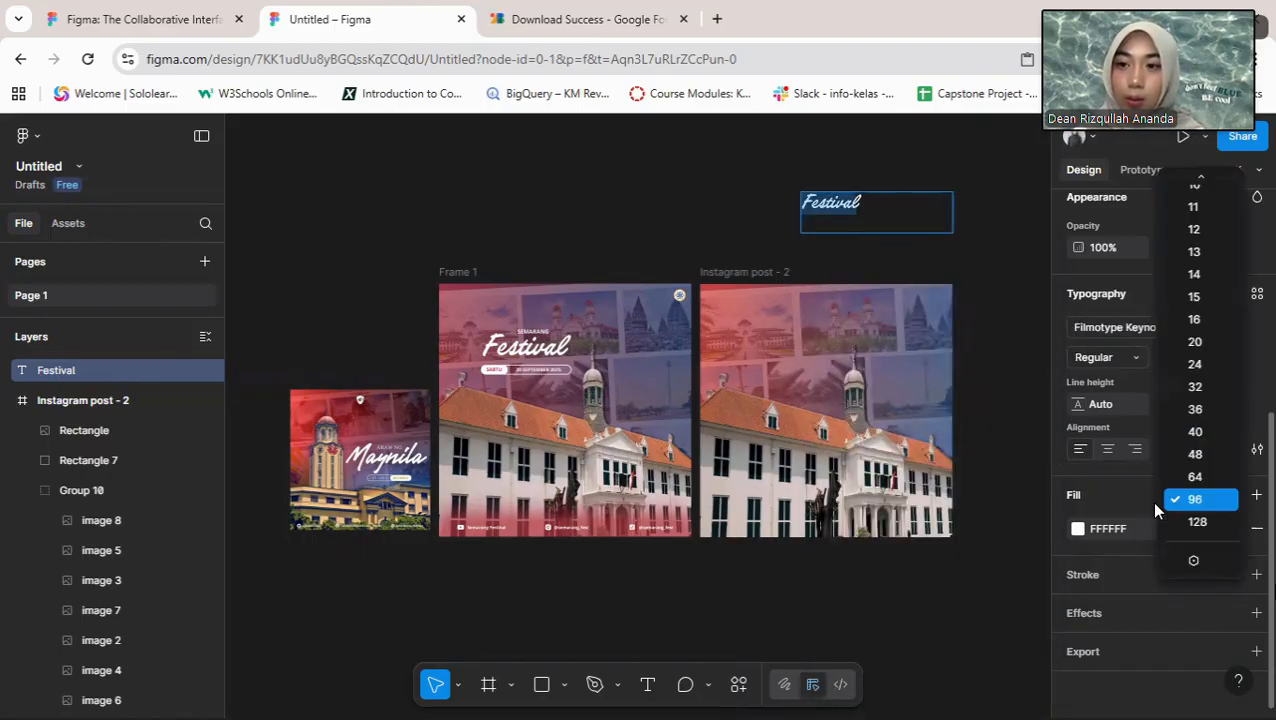
{"action": "left_click", "coordinate": [1205, 519]}
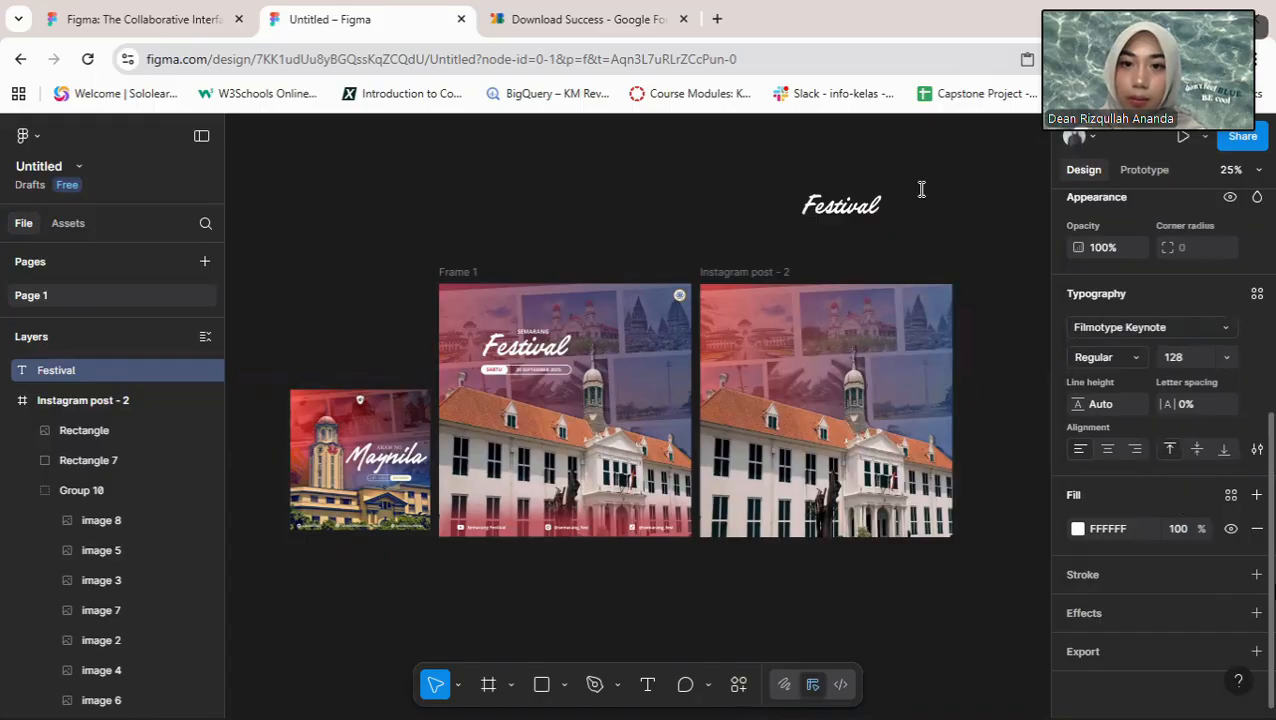
Step: Increase the Festival text's font size in single steps to 143
{"action": "double_click", "coordinate": [866, 202]}
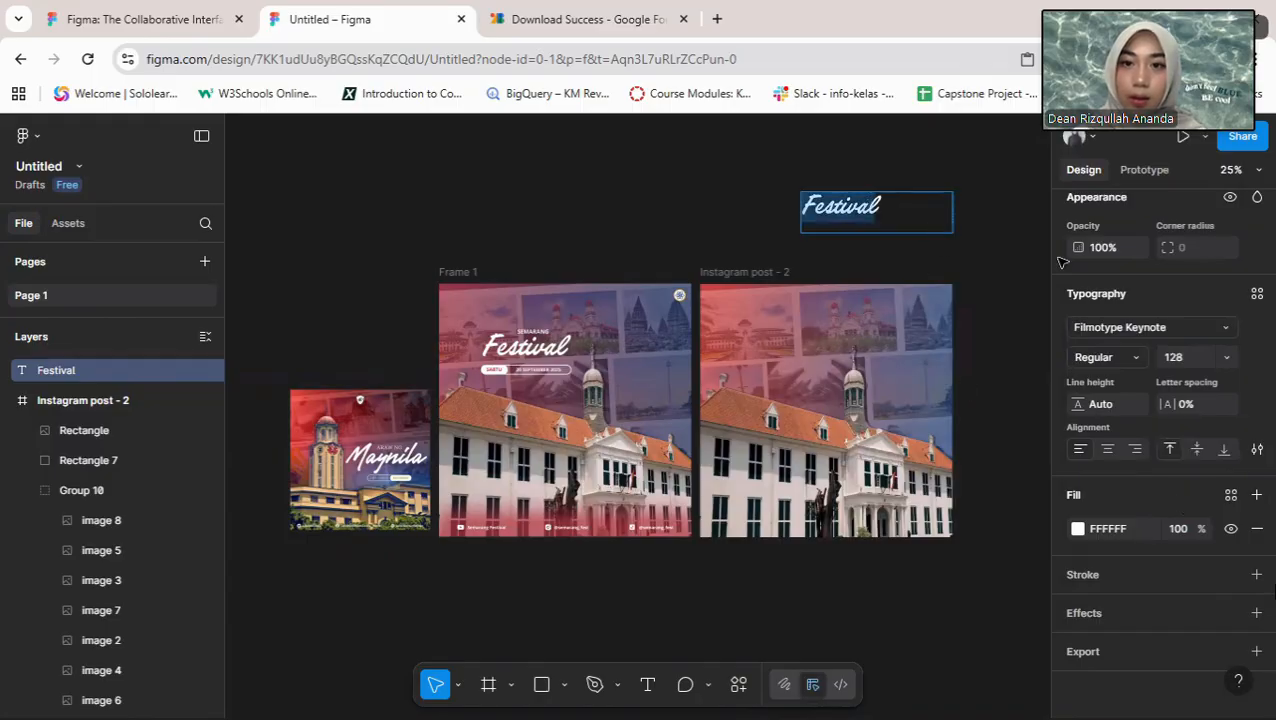
{"action": "left_click", "coordinate": [1223, 350]}
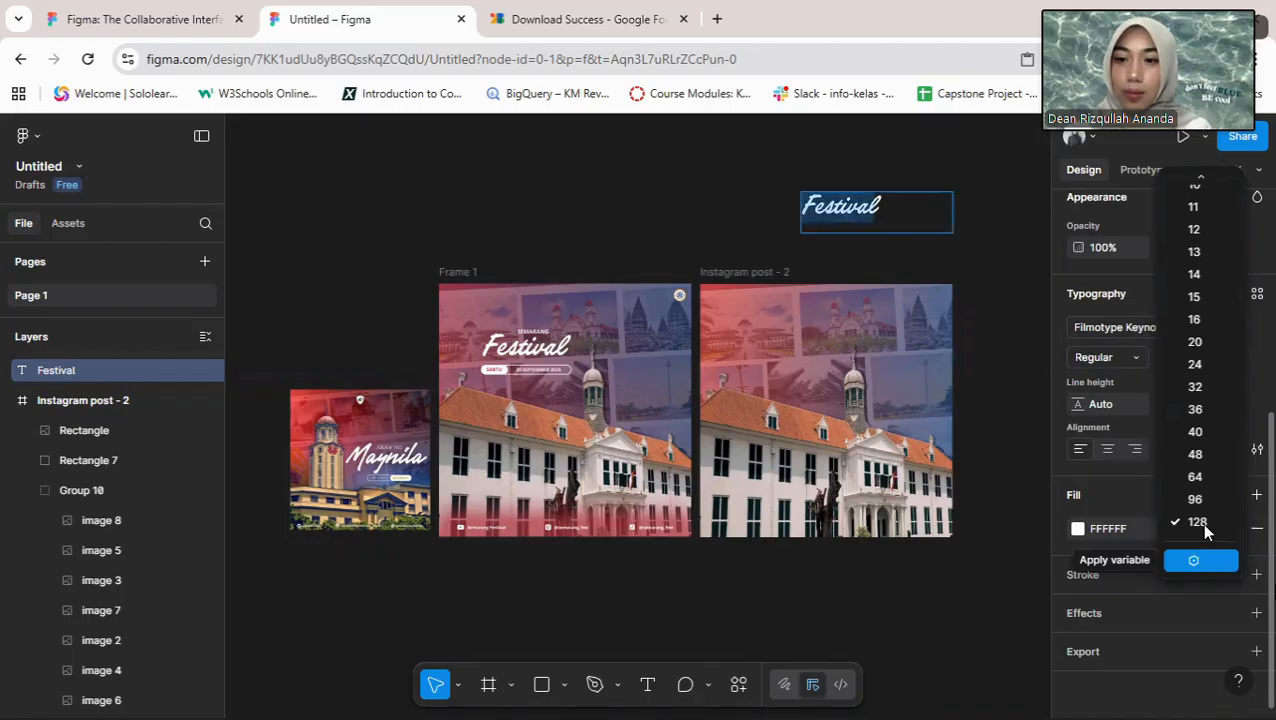
{"action": "left_click", "coordinate": [1193, 560]}
{"action": "key", "text": "Escape"}
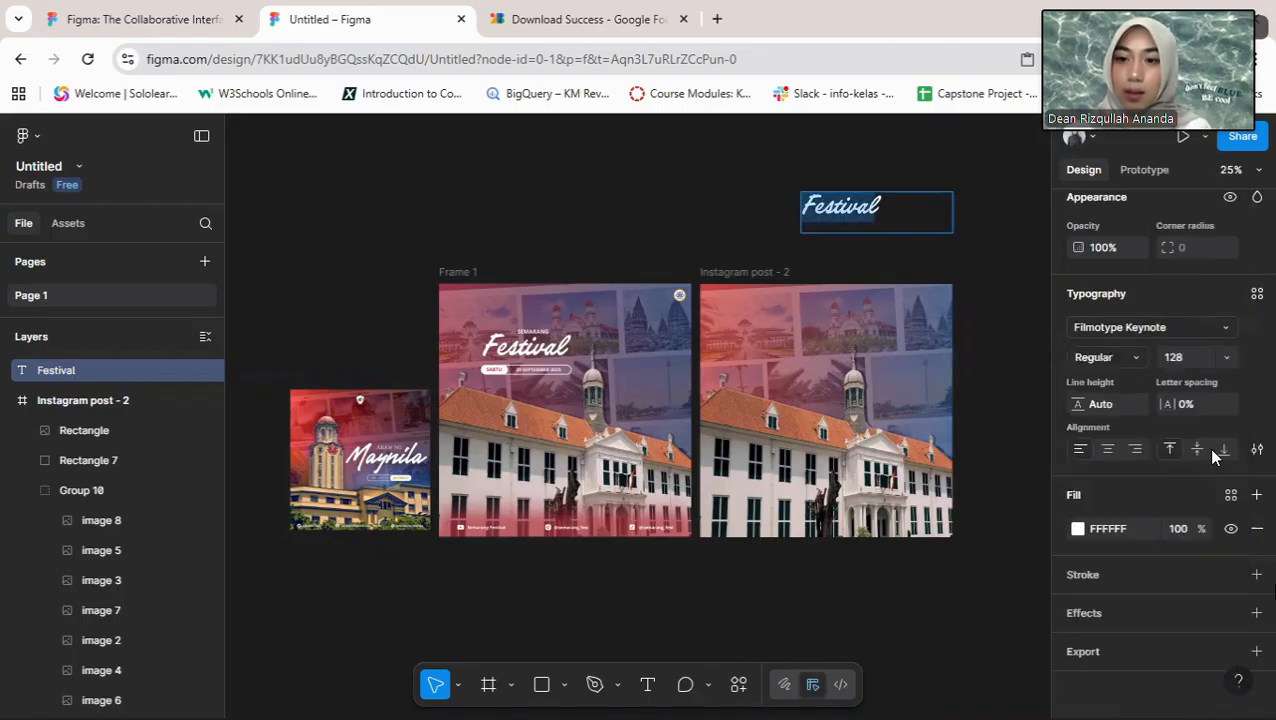
{"action": "left_click", "coordinate": [1189, 360]}
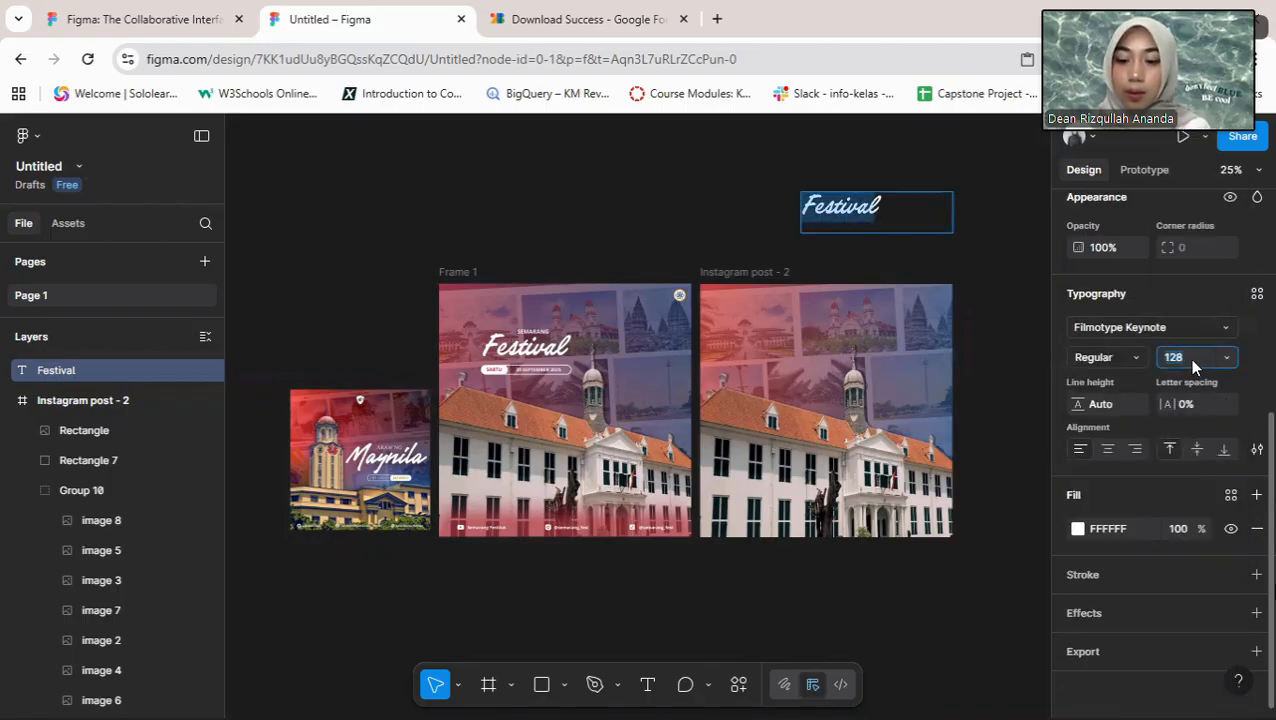
{"action": "key", "text": "Up"}
{"action": "key", "text": "Up"}
{"action": "key", "text": "Up"}
{"action": "key", "text": "Up"}
{"action": "key", "text": "Up"}
{"action": "key", "text": "Up"}
{"action": "key", "text": "Up"}
{"action": "key", "text": "Up"}
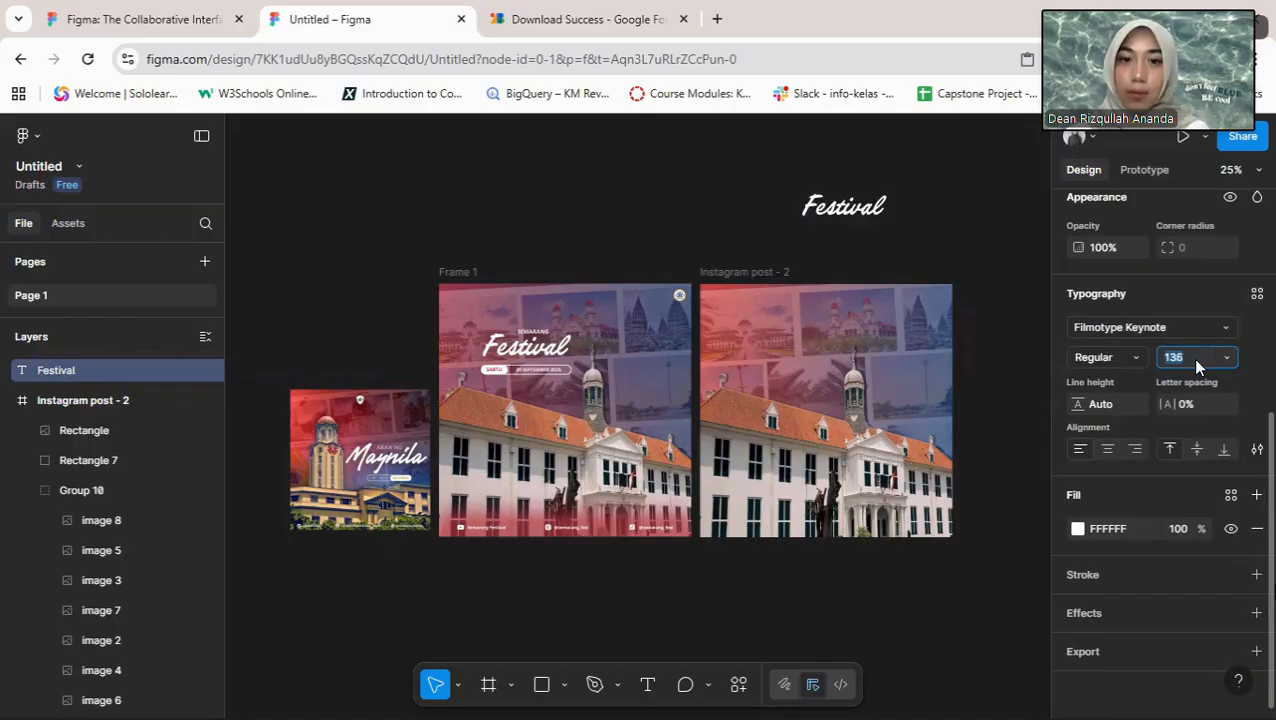
{"action": "key", "text": "Up"}
{"action": "key", "text": "Up"}
{"action": "key", "text": "Up"}
{"action": "key", "text": "Up"}
{"action": "key", "text": "Up"}
{"action": "key", "text": "Up"}
{"action": "key", "text": "Up"}
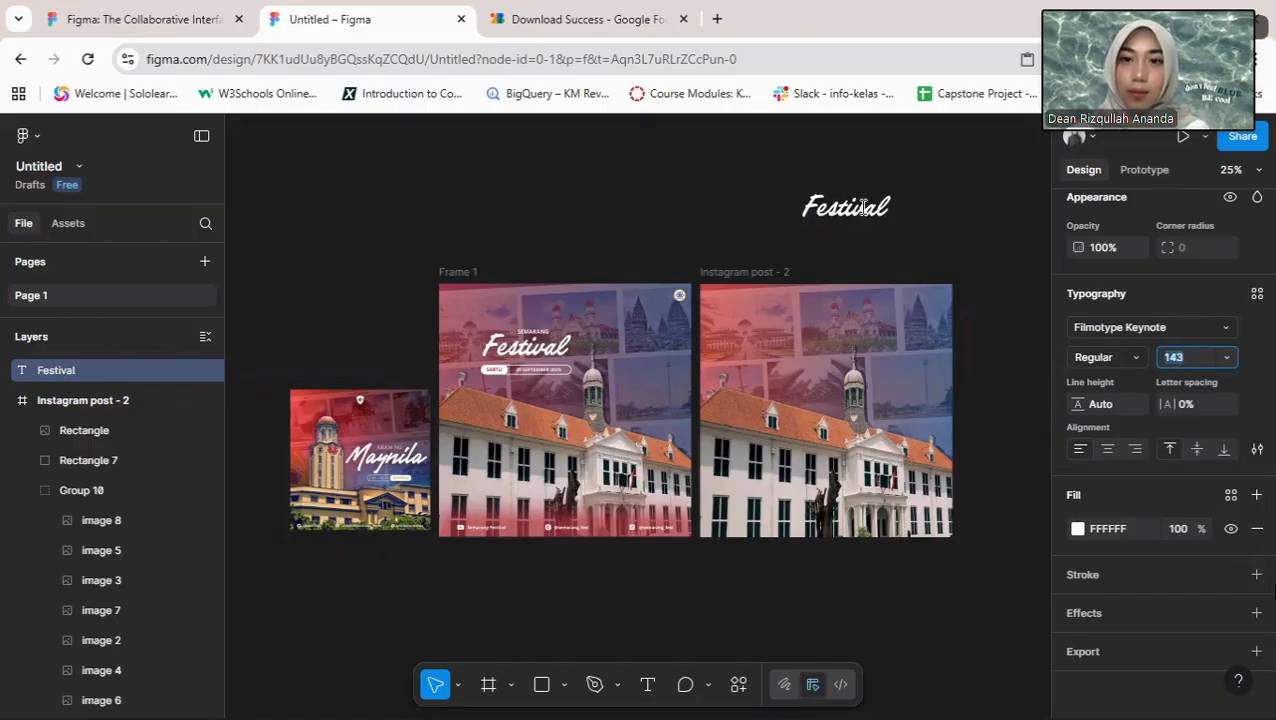
Step: Move the Festival text into the upper part of the Instagram post - 2 frame, placed like the title in Frame 1
{"action": "left_click", "coordinate": [950, 227]}
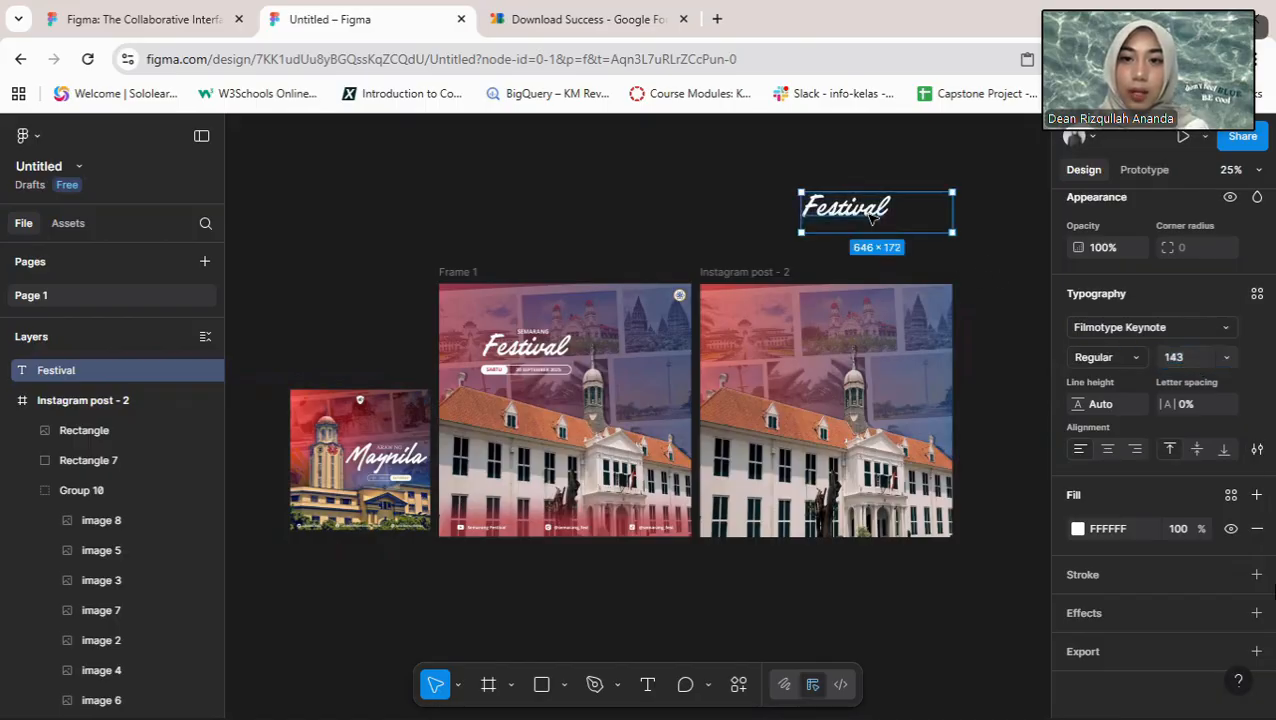
{"action": "left_click_drag", "start_coordinate": [872, 218], "coordinate": [818, 352]}
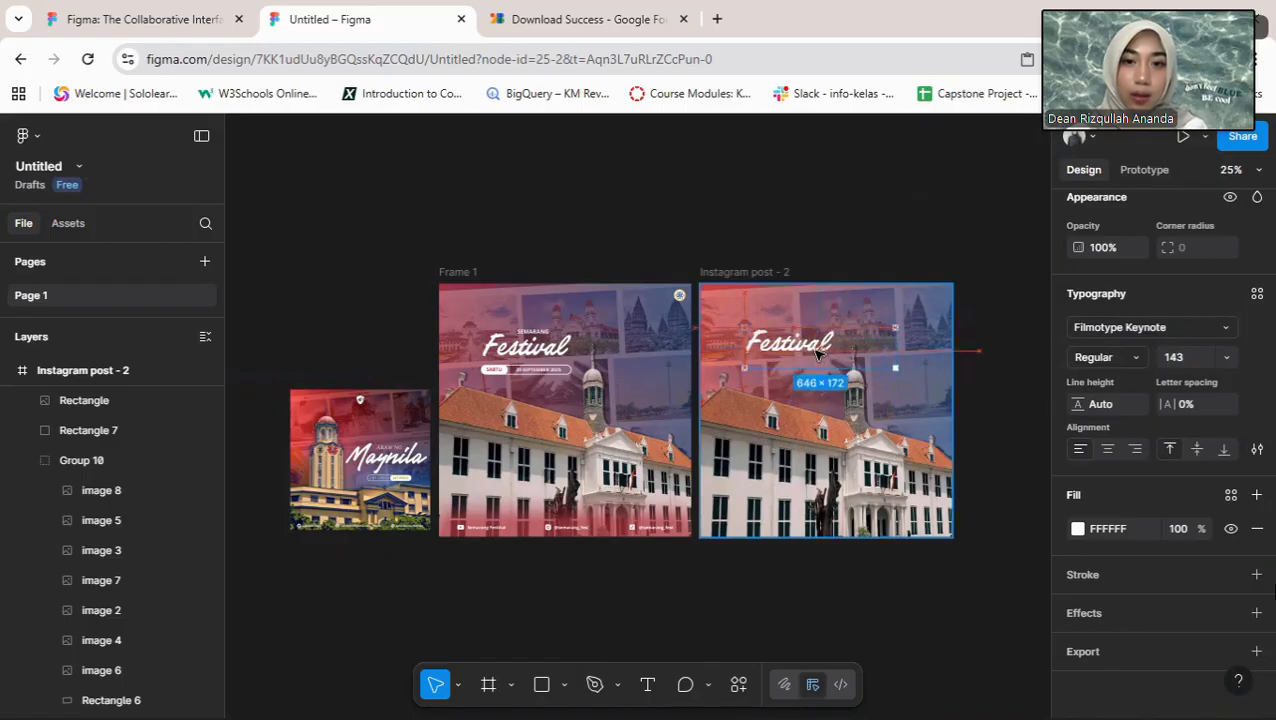
{"action": "left_click", "coordinate": [990, 346]}
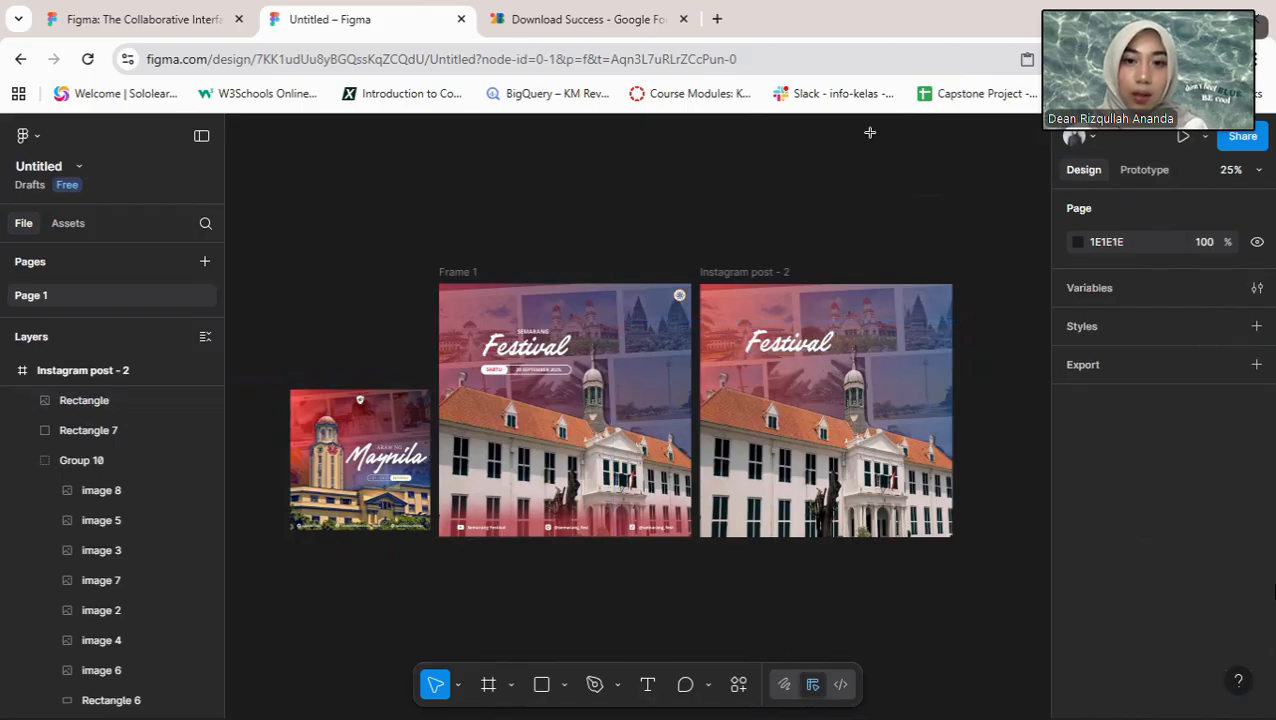
Step: Add a text box about 540 × 188 above the Instagram post - 2 frame, reading SEMARANG in capitals
{"action": "key", "text": "t"}
{"action": "left_click_drag", "start_coordinate": [752, 197], "coordinate": [876, 239]}
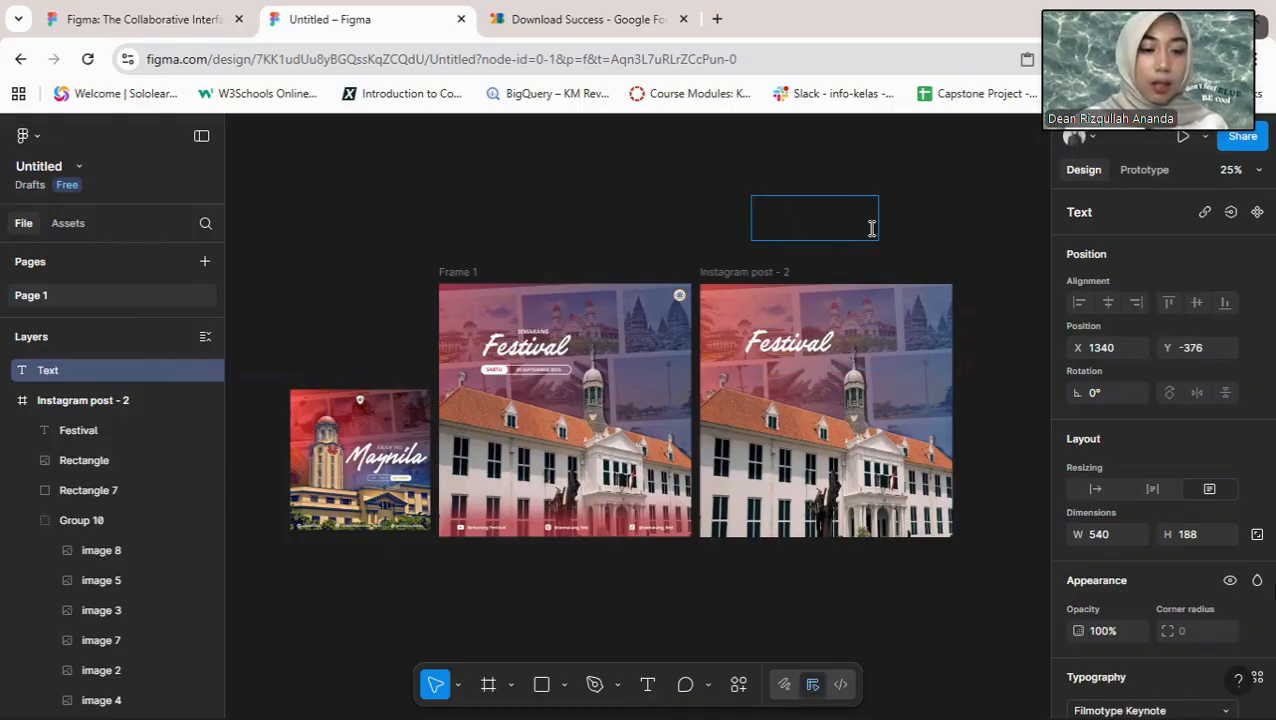
{"action": "key", "text": "Caps_Lock"}
{"action": "type", "text": "SEMARANG"}
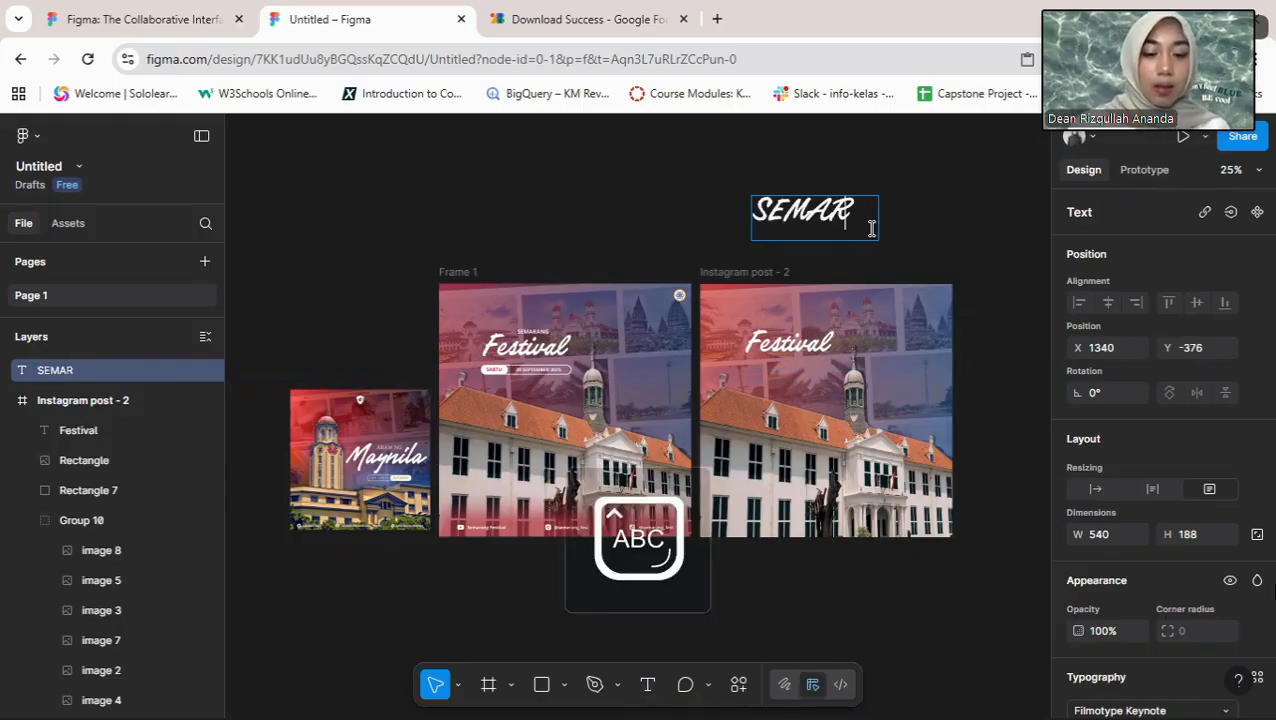
{"action": "key", "text": "BackSpace"}
{"action": "key", "text": "BackSpace"}
{"action": "key", "text": "BackSpace"}
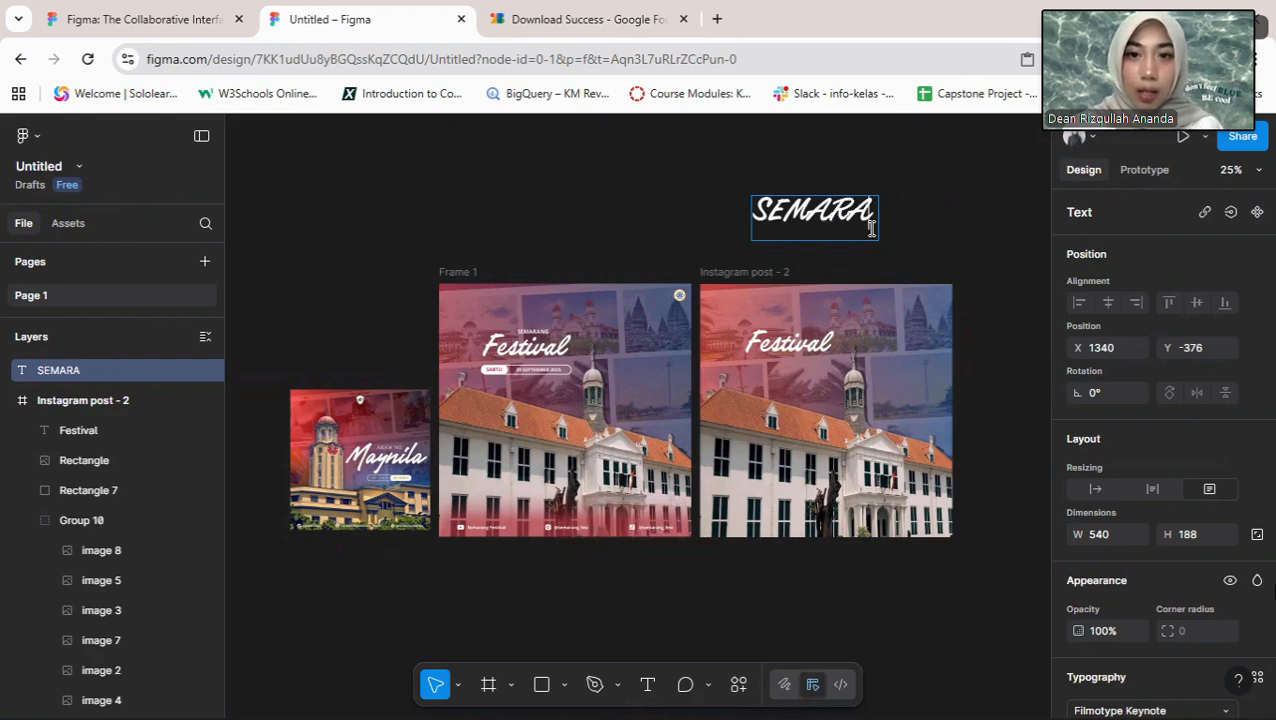
{"action": "type", "text": "ANG"}
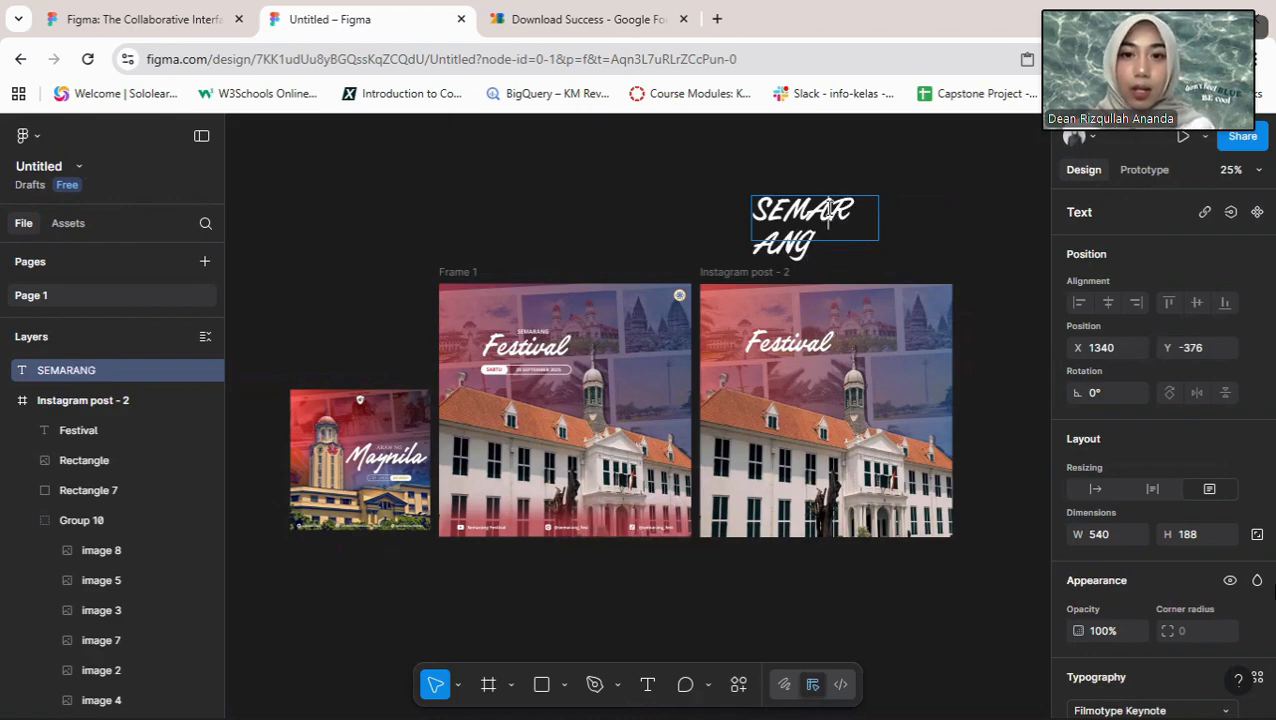
Step: Format the SEMARANG text as Open Sans Bold at font size 24
{"action": "double_click", "coordinate": [826, 220]}
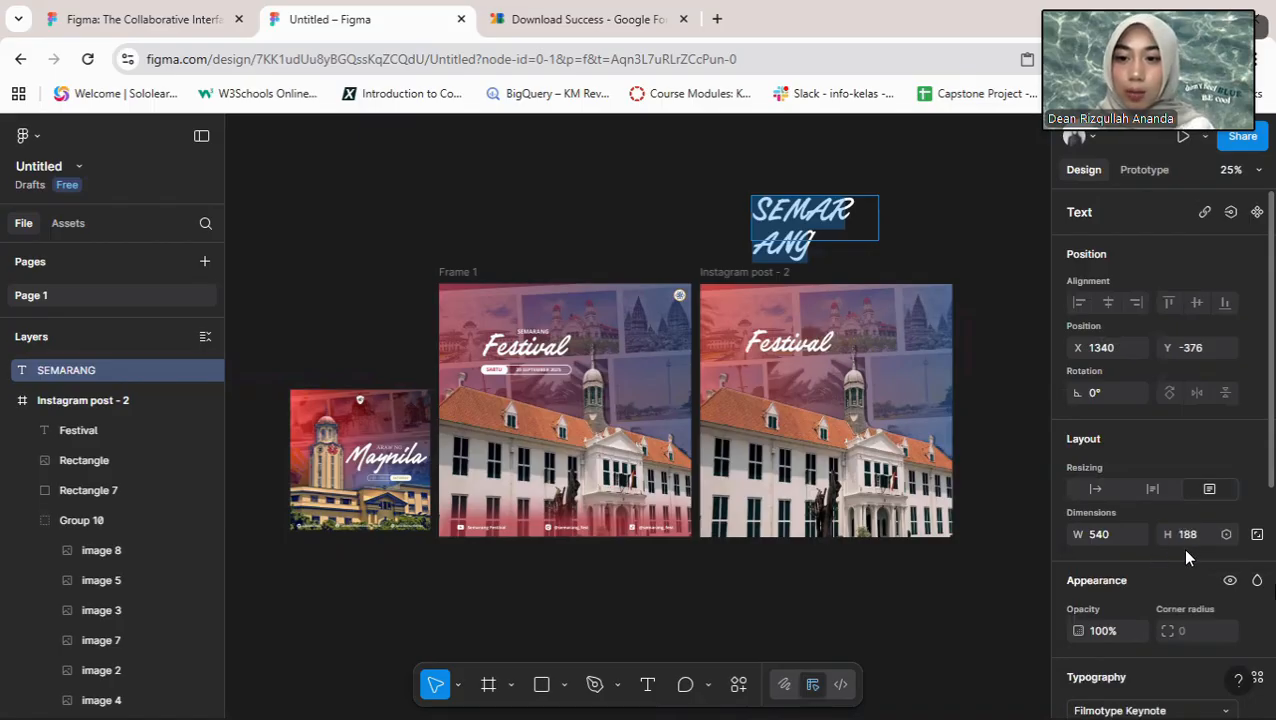
{"action": "scroll", "coordinate": [1186, 487], "scroll_direction": "down", "scroll_amount": 5}
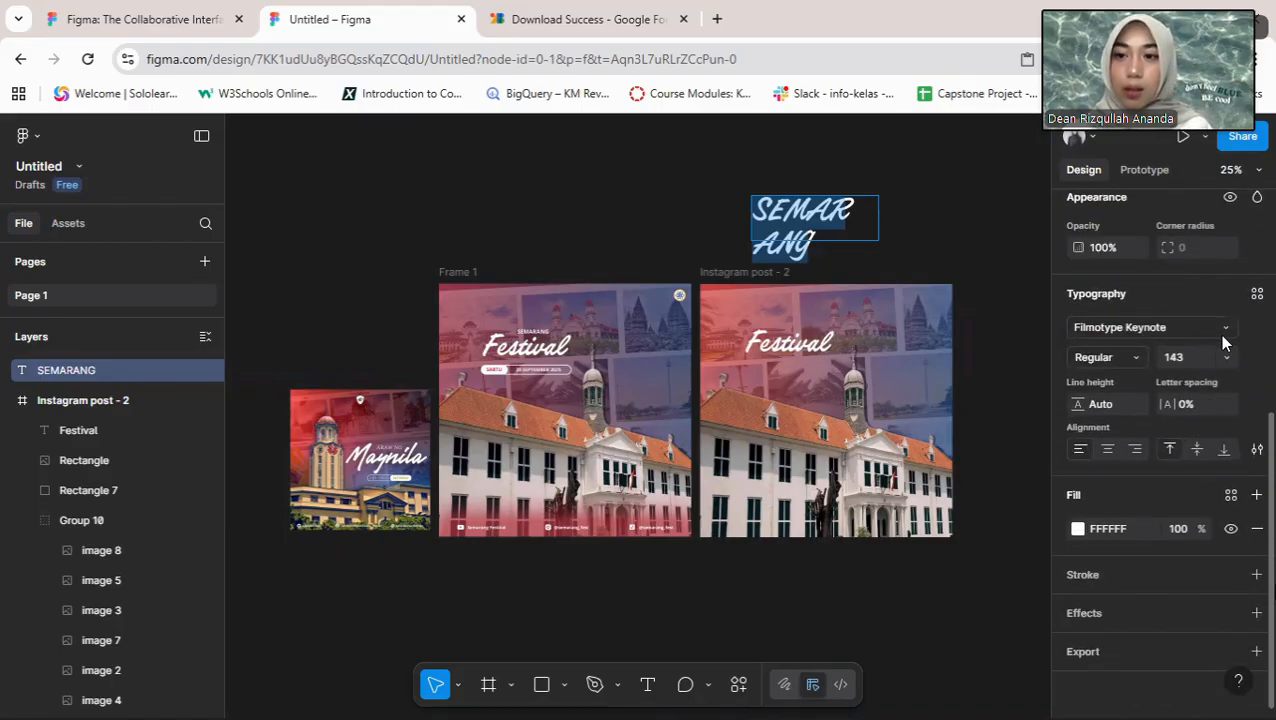
{"action": "left_click", "coordinate": [1224, 330]}
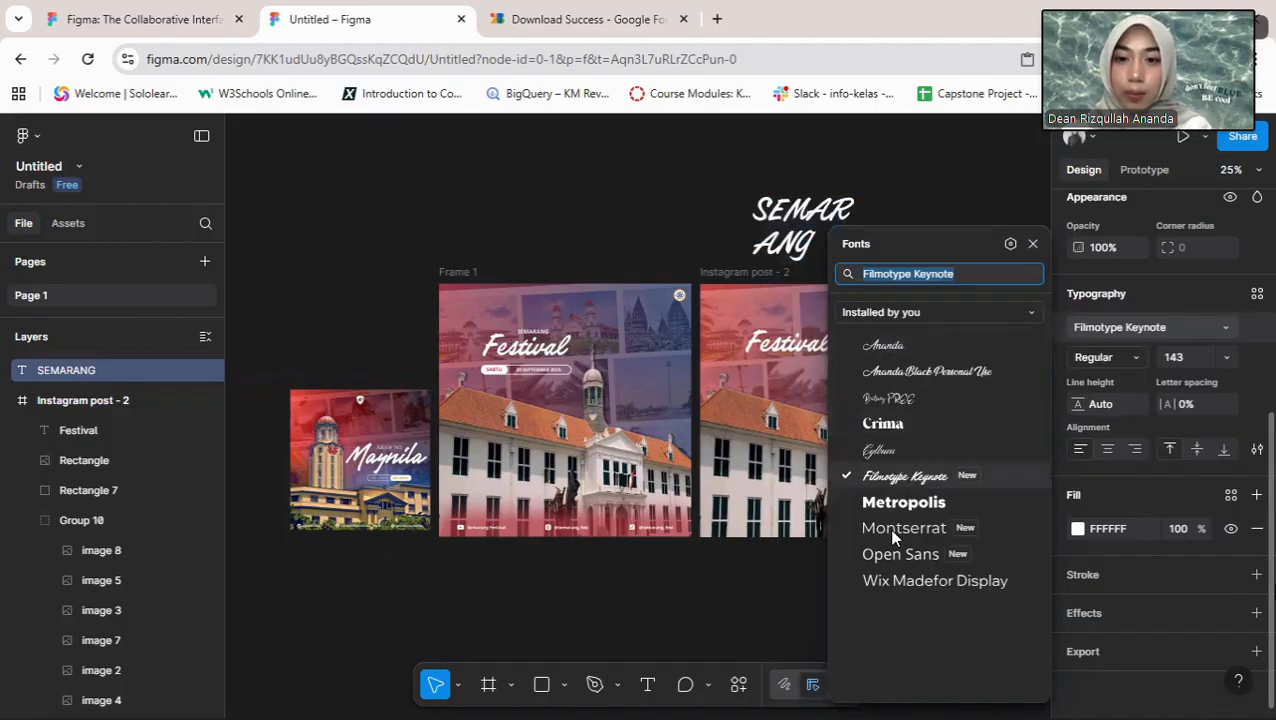
{"action": "left_click", "coordinate": [893, 556]}
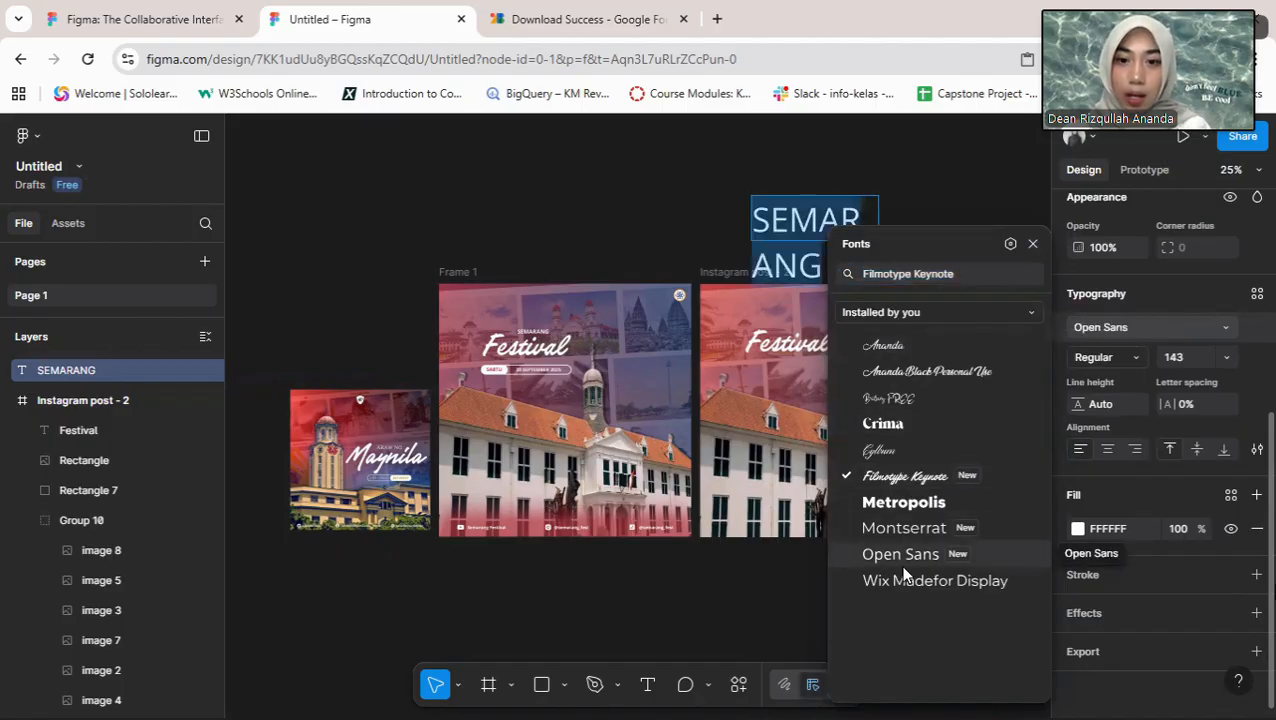
{"action": "key", "text": "Return"}
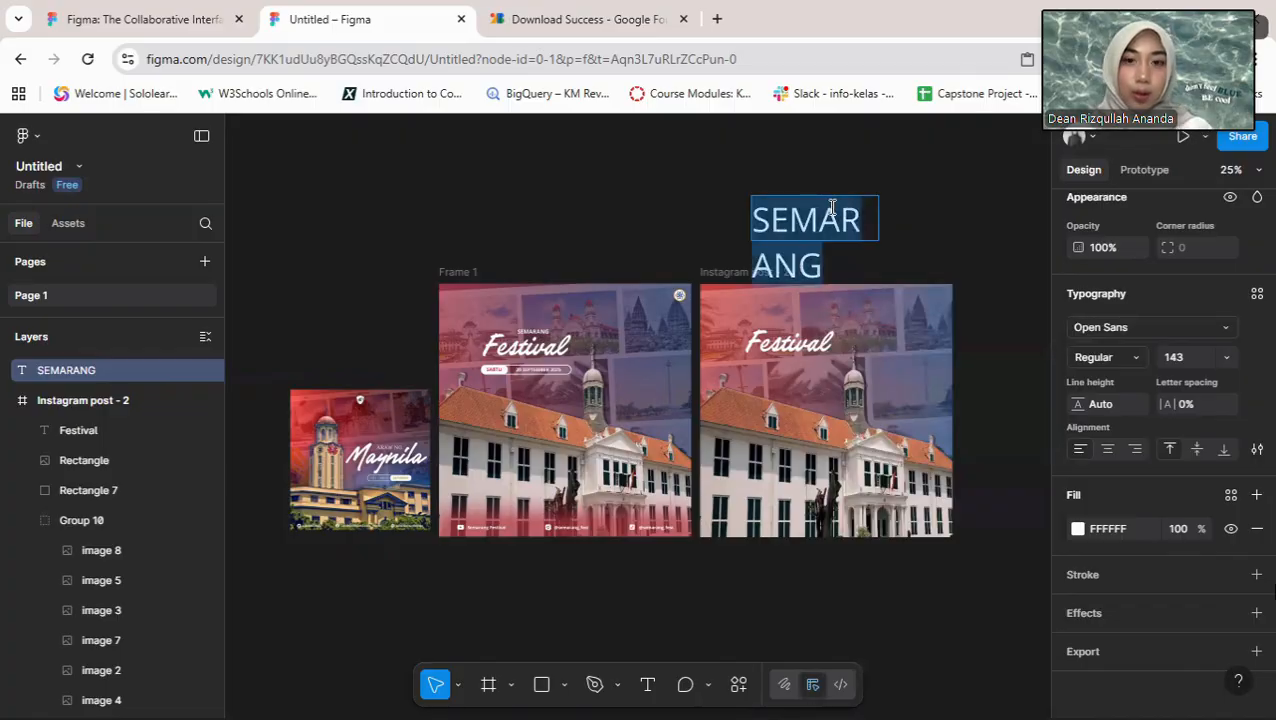
{"action": "key", "text": "ctrl+b"}
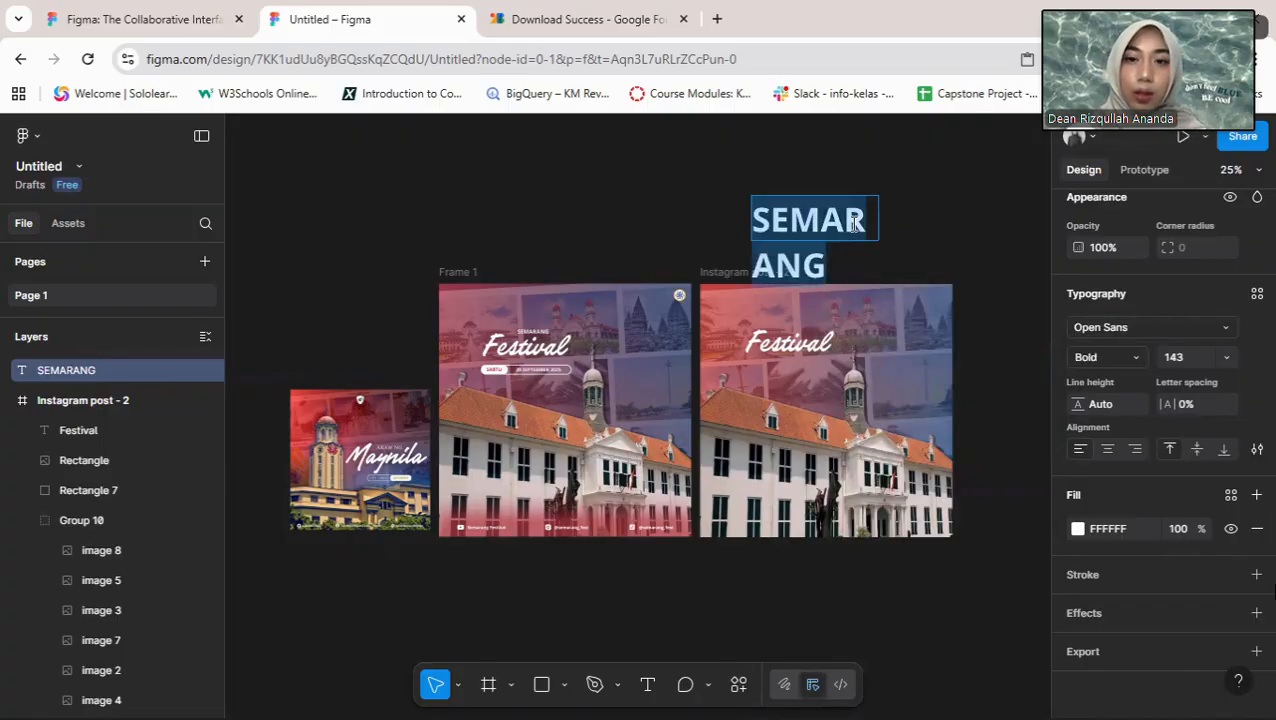
{"action": "left_click", "coordinate": [1226, 366]}
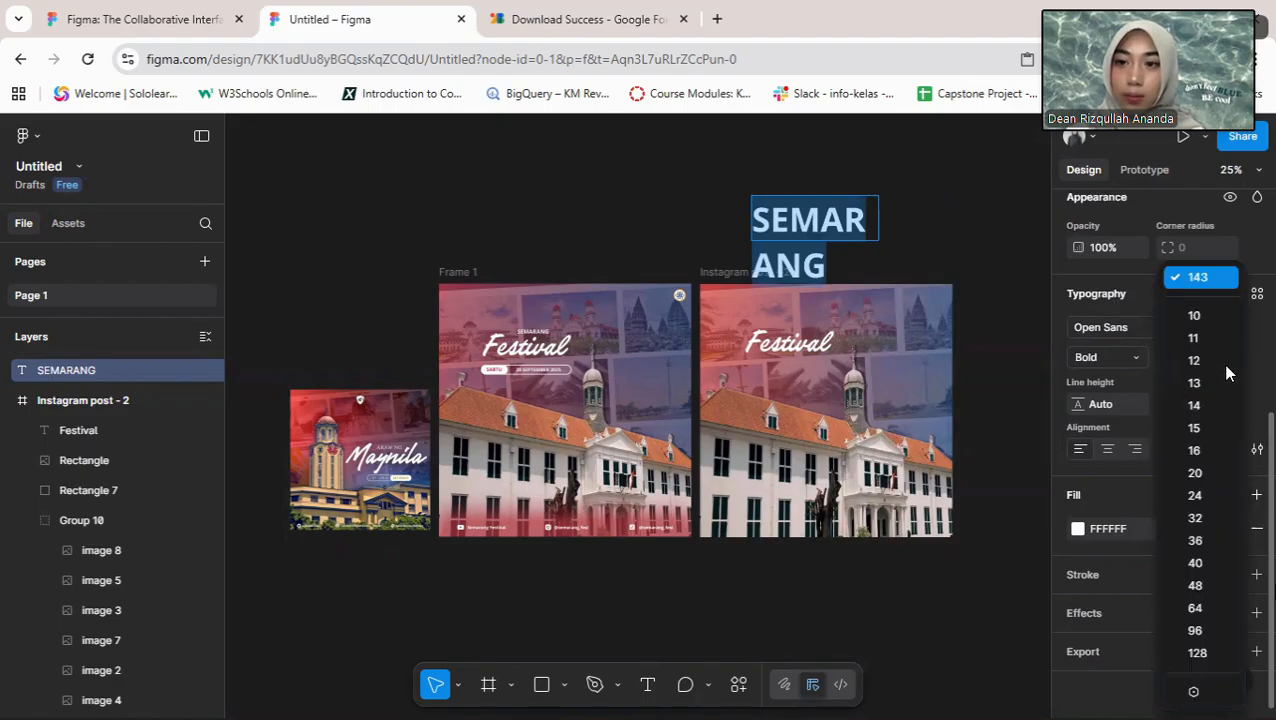
{"action": "left_click", "coordinate": [1200, 495]}
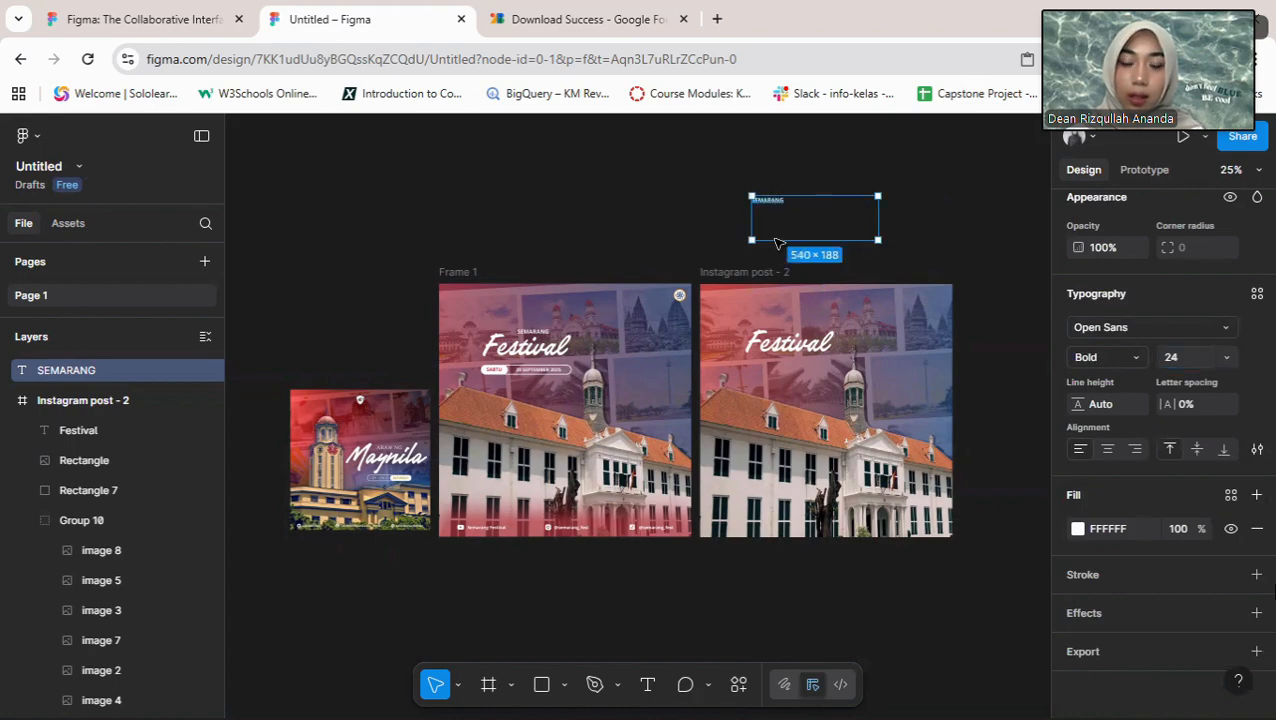
Step: Move the SEMARANG text into the Instagram post - 2 frame, just above the Festival title as in Frame 1
{"action": "left_click_drag", "start_coordinate": [779, 243], "coordinate": [801, 341]}
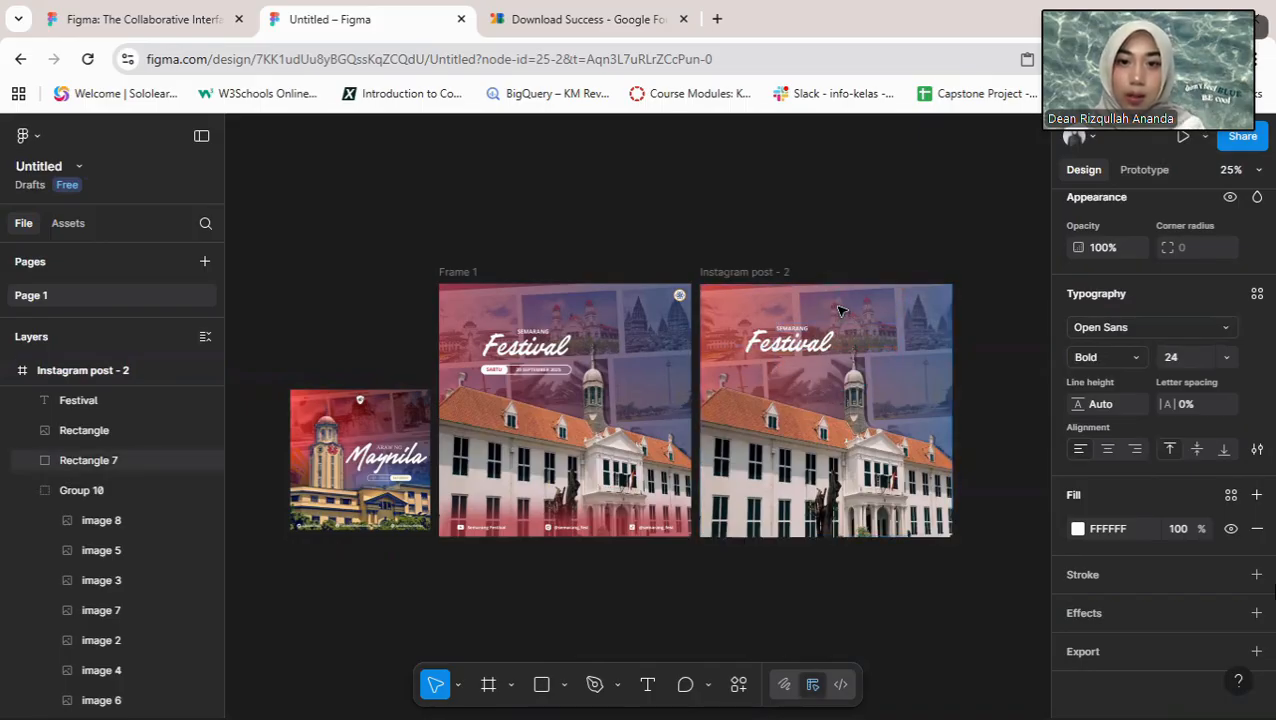
{"action": "left_click", "coordinate": [870, 230]}
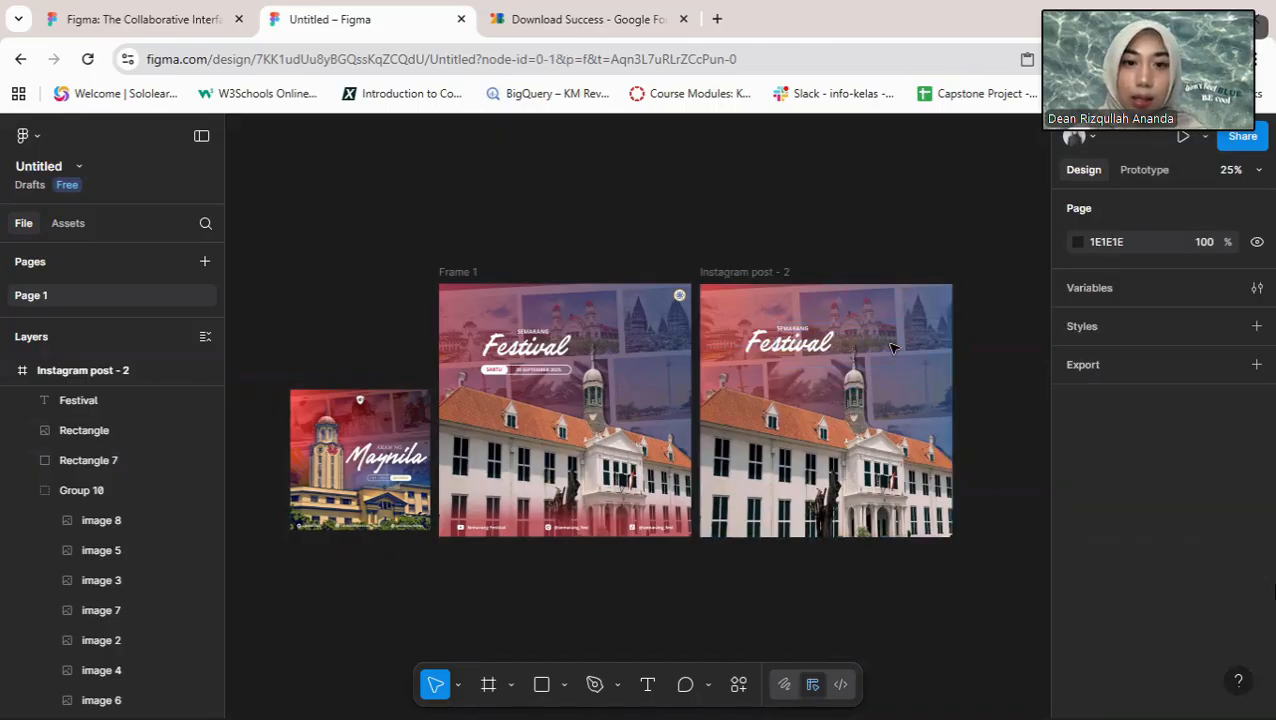
{"action": "scroll", "coordinate": [816, 364], "scroll_direction": "down", "scroll_amount": 1}
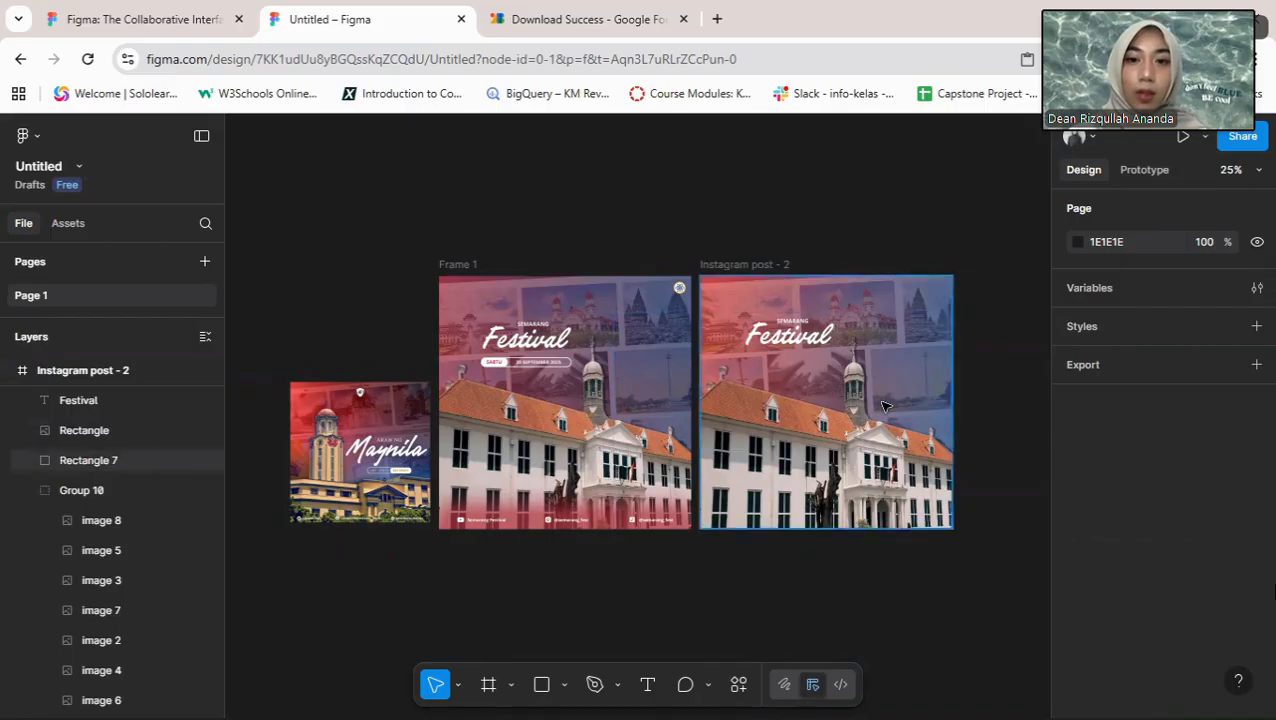
Step: Remove both existing drop shadow effects from the building image in the Instagram post - 2 frame
{"action": "left_click", "coordinate": [766, 432]}
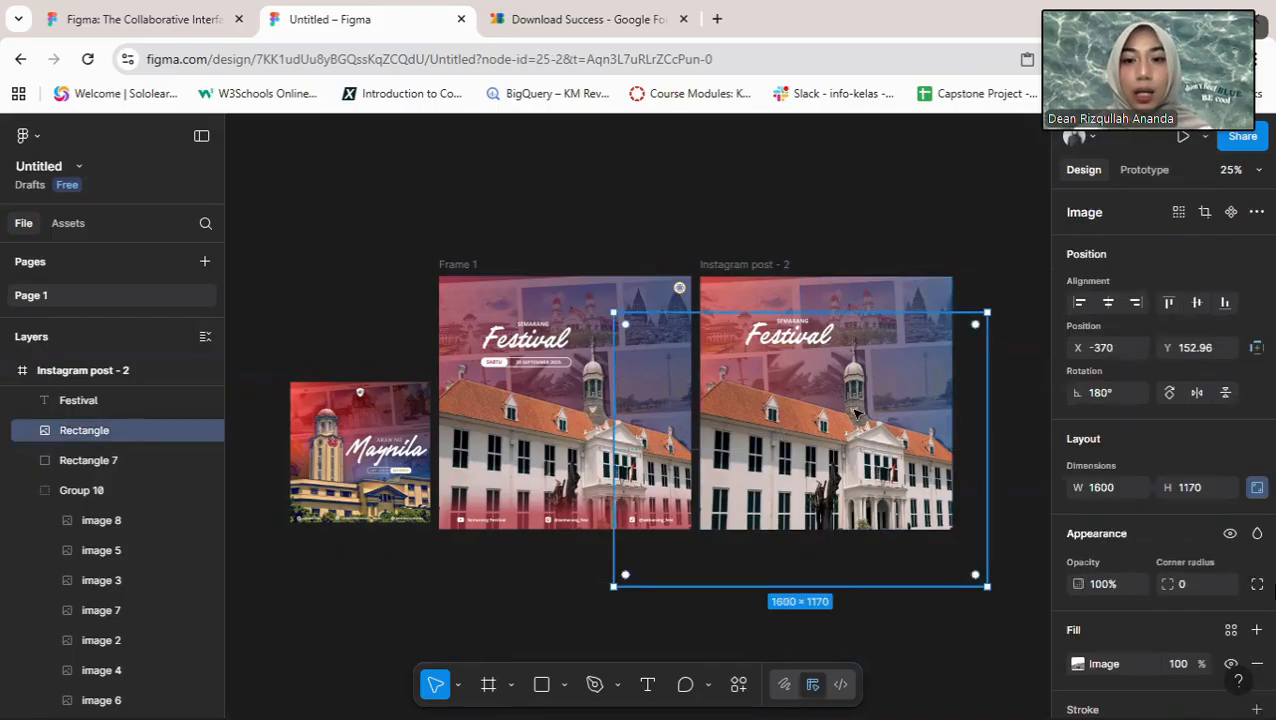
{"action": "scroll", "coordinate": [1151, 340], "scroll_direction": "down", "scroll_amount": 3}
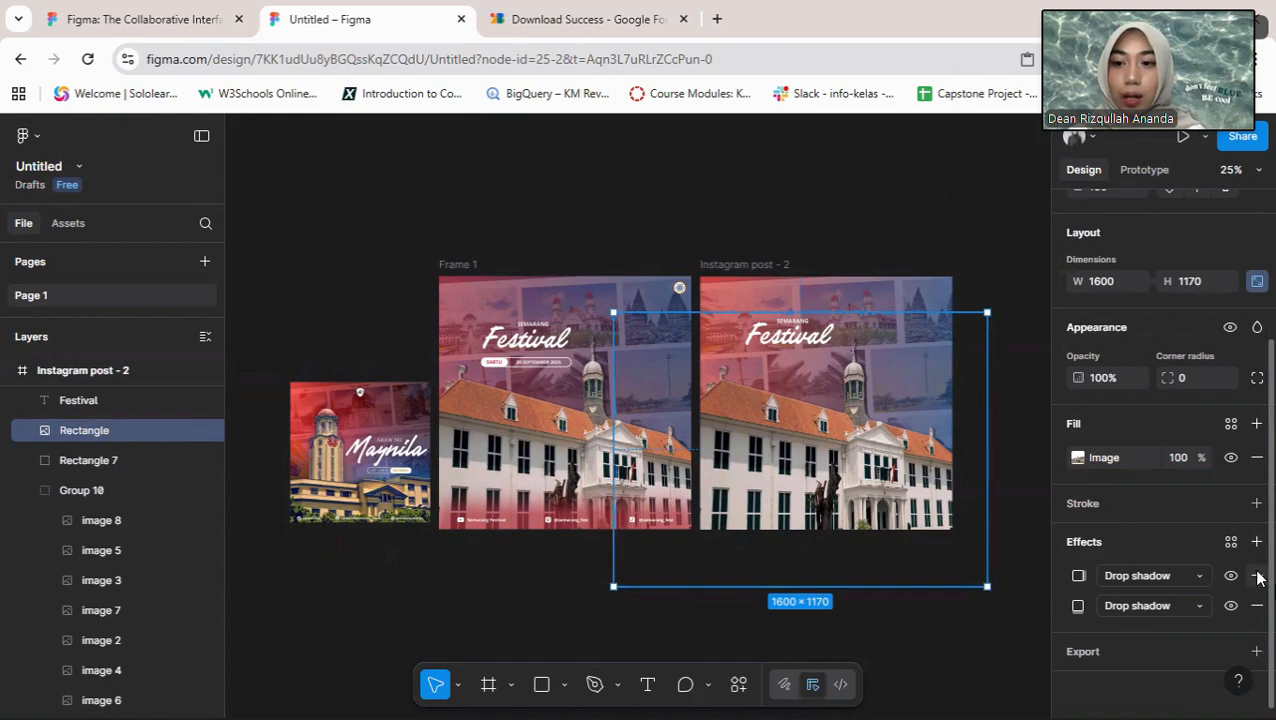
{"action": "left_click", "coordinate": [1257, 604]}
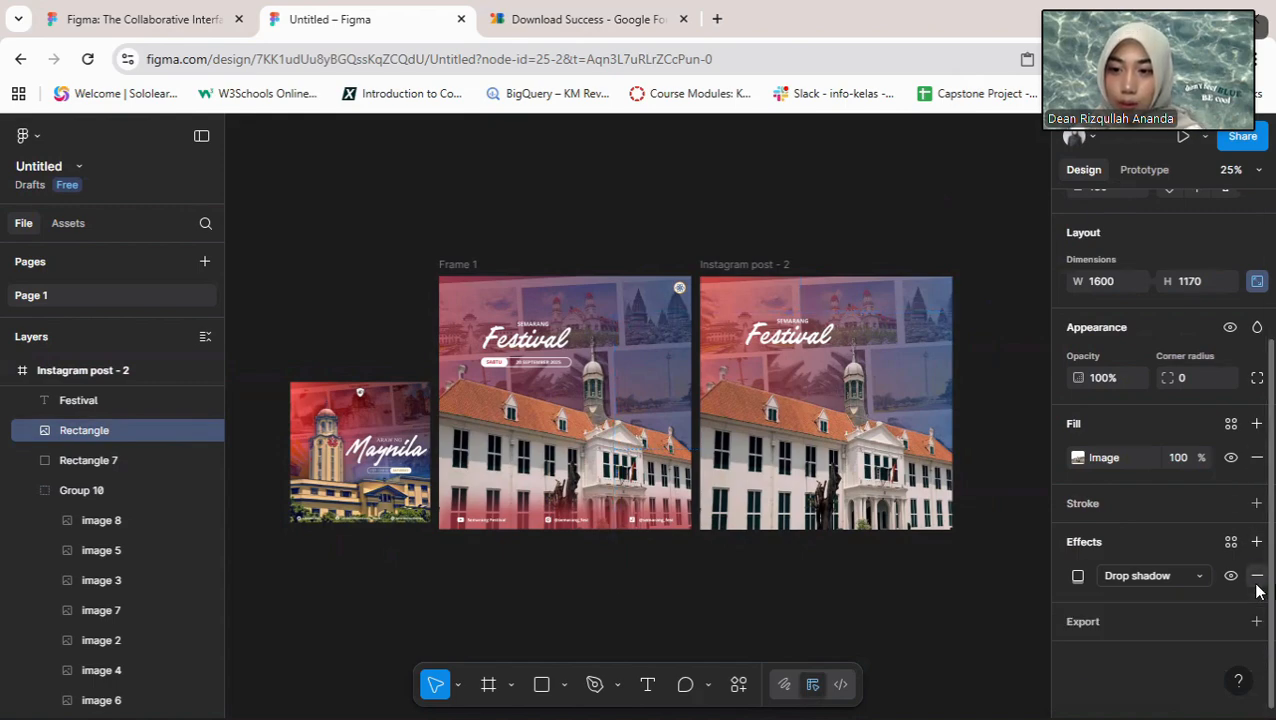
{"action": "left_click", "coordinate": [1257, 576]}
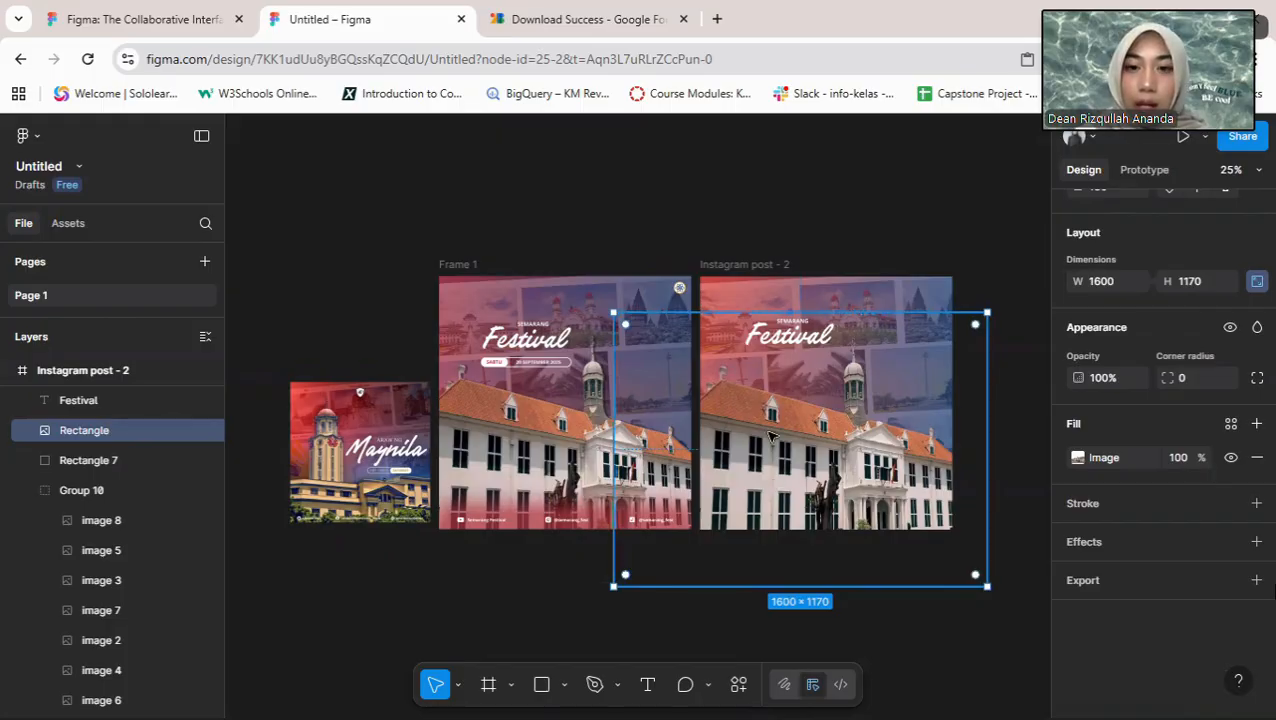
Step: Try a drop shadow with an X offset of 30 on the building image, and remove it again
{"action": "left_click", "coordinate": [1257, 542]}
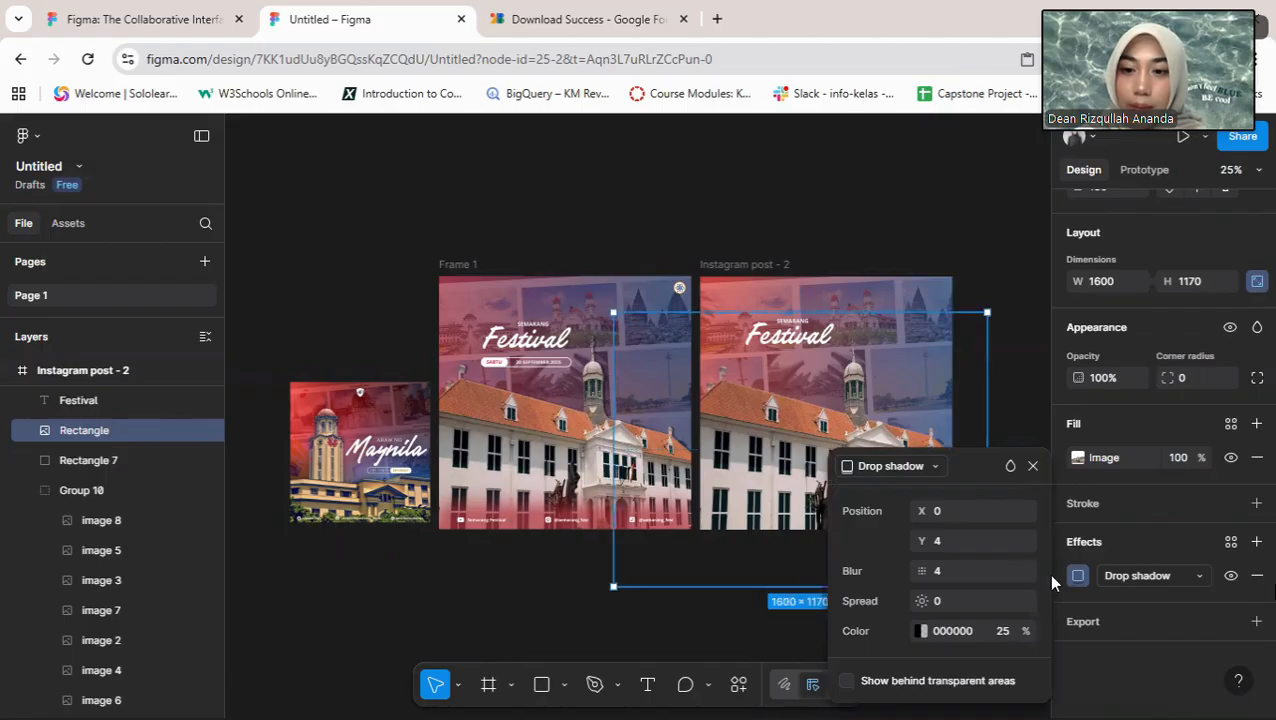
{"action": "left_click", "coordinate": [1190, 575]}
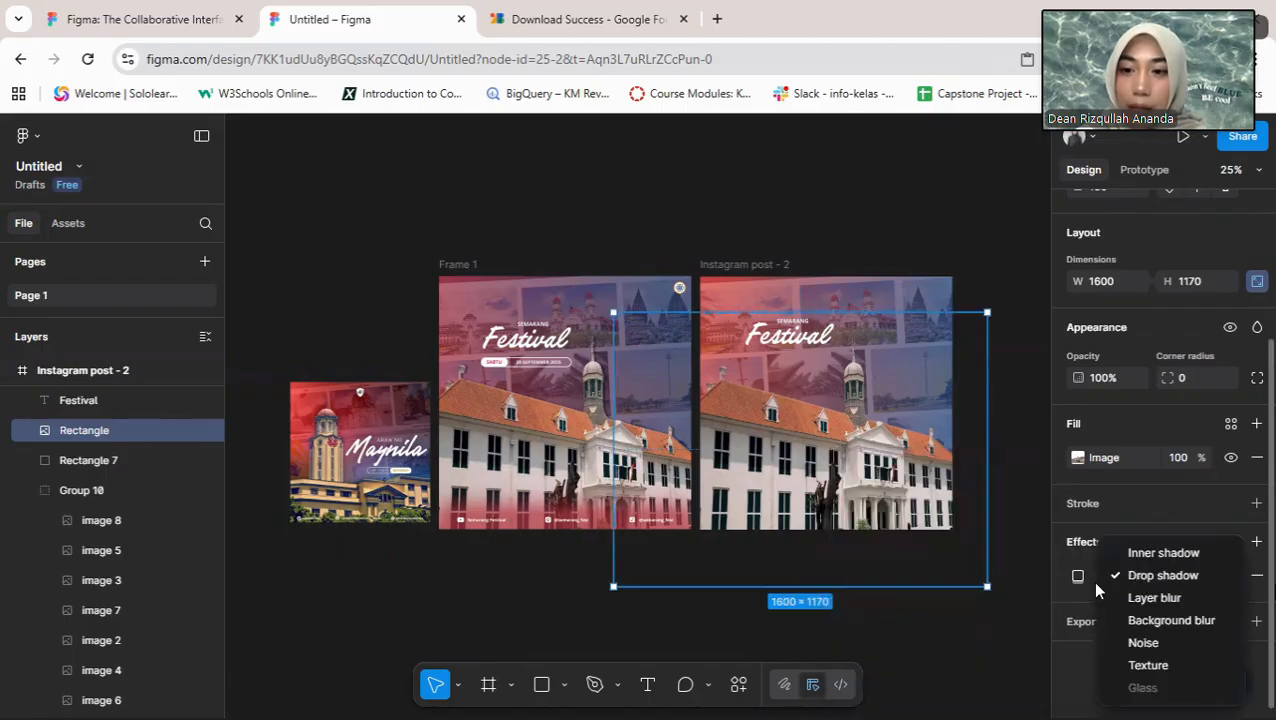
{"action": "left_click", "coordinate": [1079, 577]}
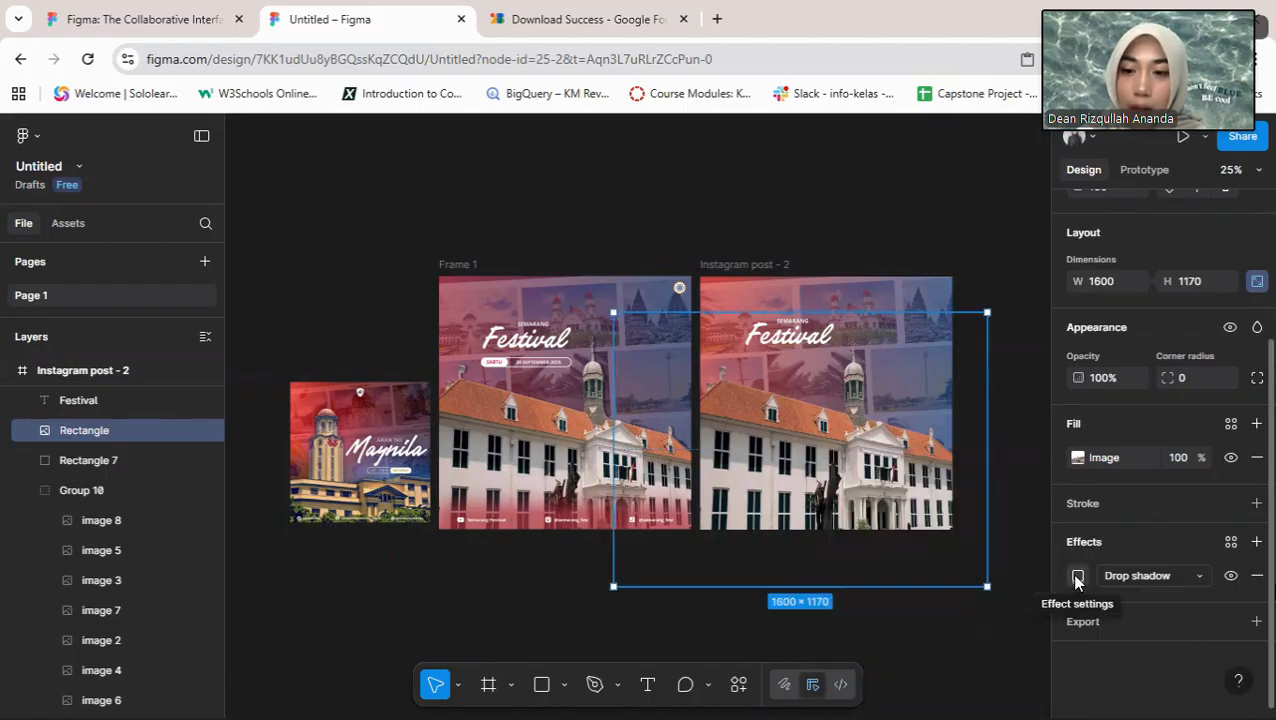
{"action": "left_click", "coordinate": [1077, 578]}
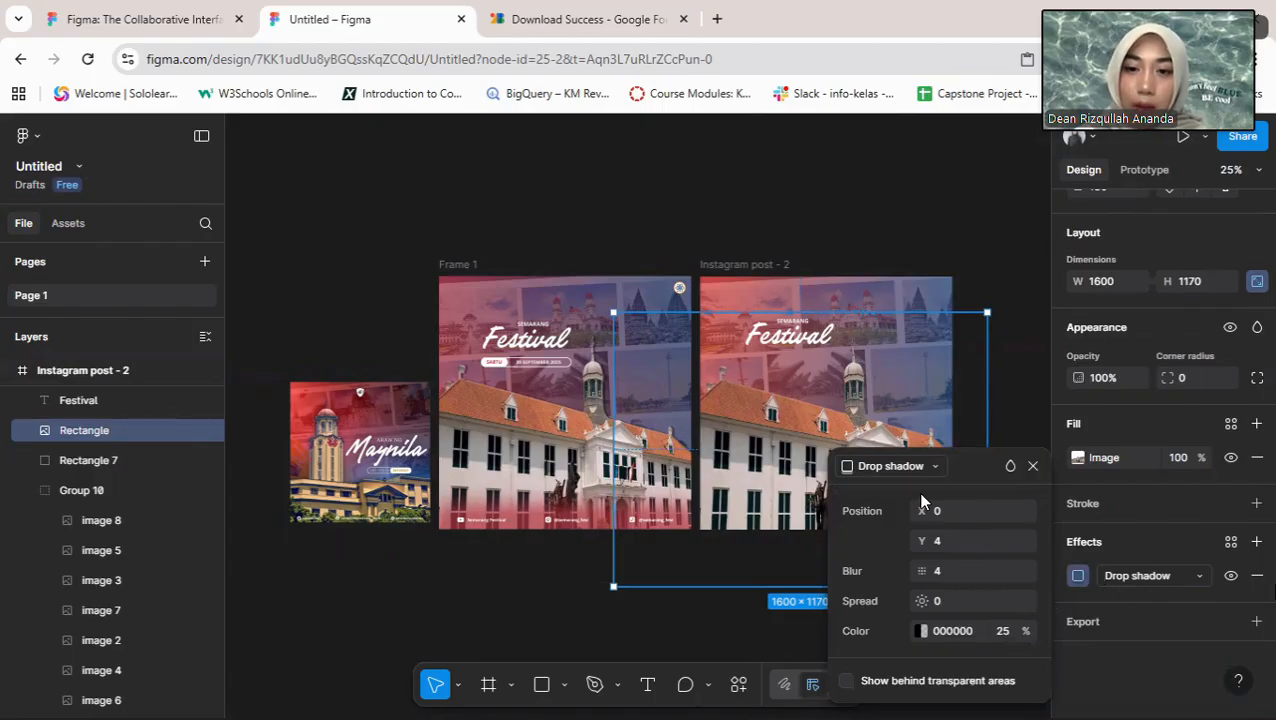
{"action": "left_click", "coordinate": [950, 511]}
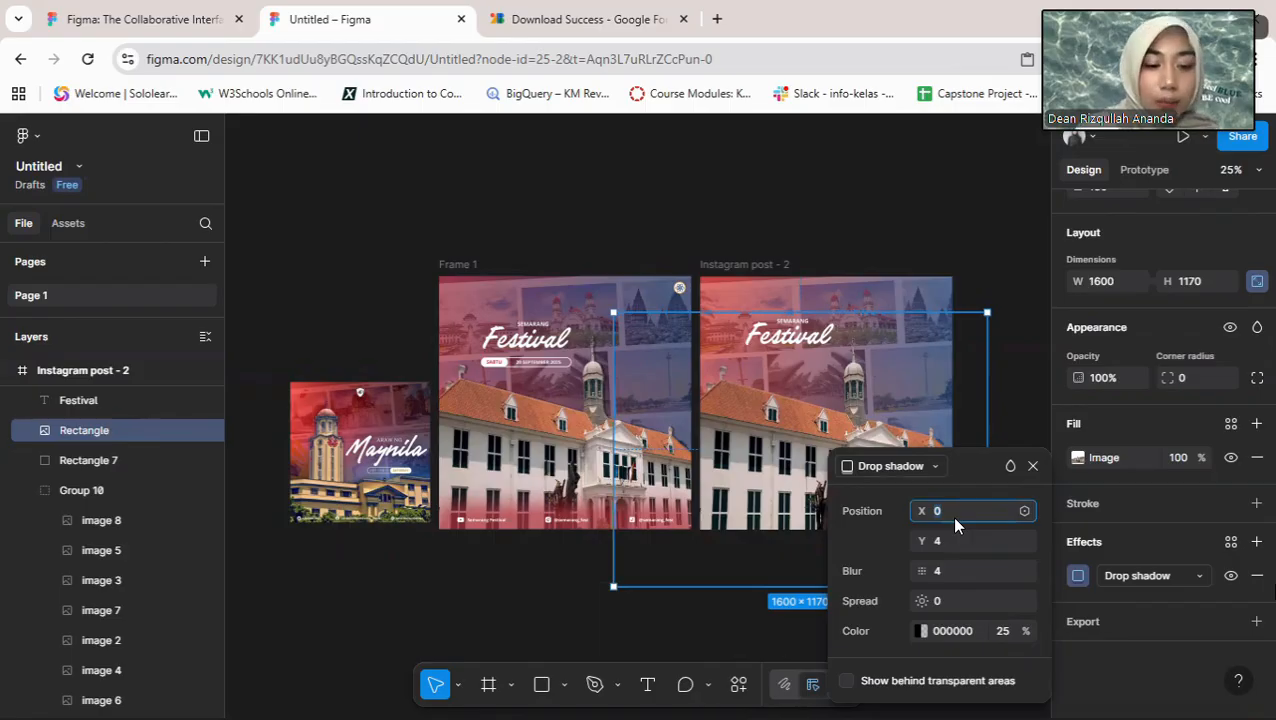
{"action": "key", "text": "Caps_Lock"}
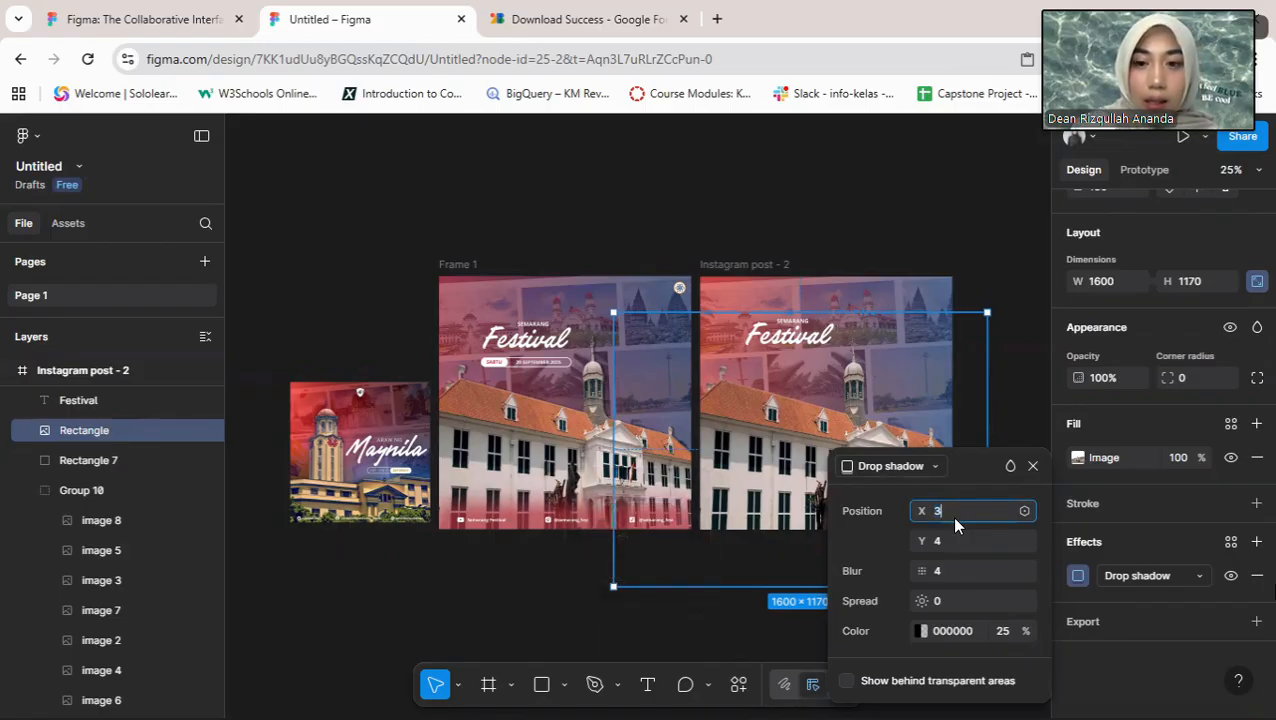
{"action": "key", "text": "Return"}
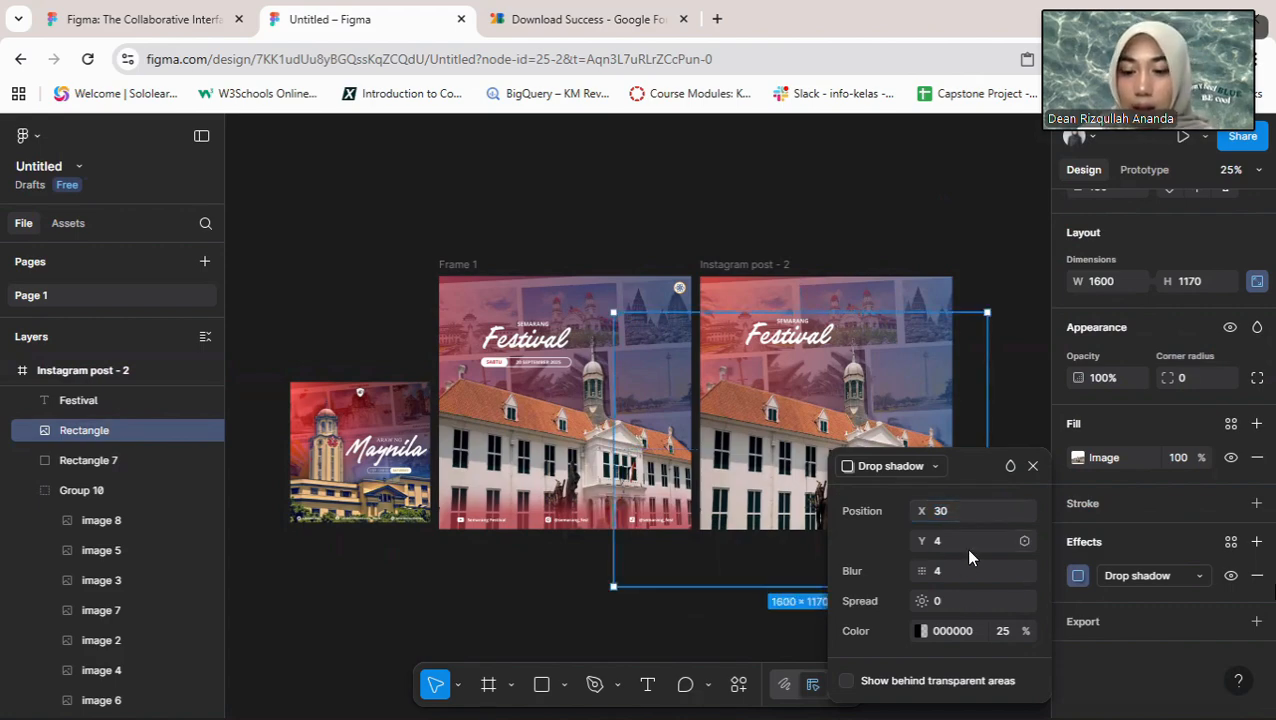
{"action": "key", "text": "ctrl+plus"}
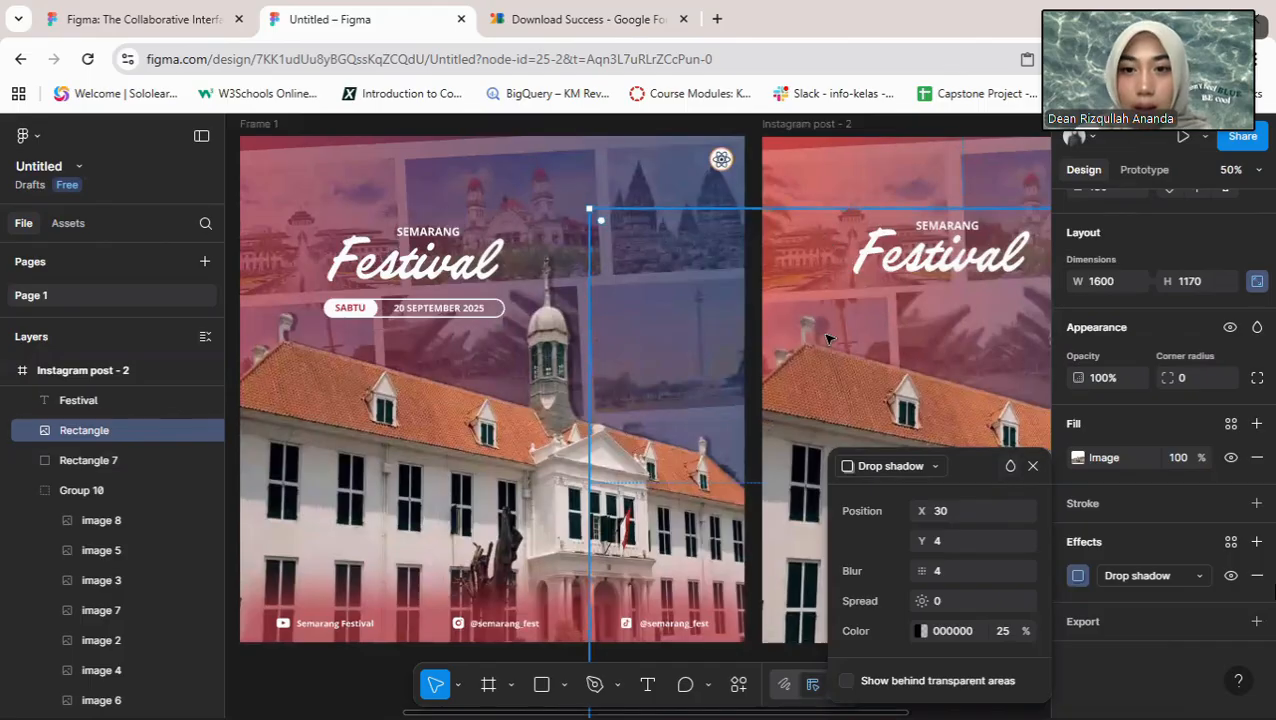
{"action": "left_click", "coordinate": [958, 510]}
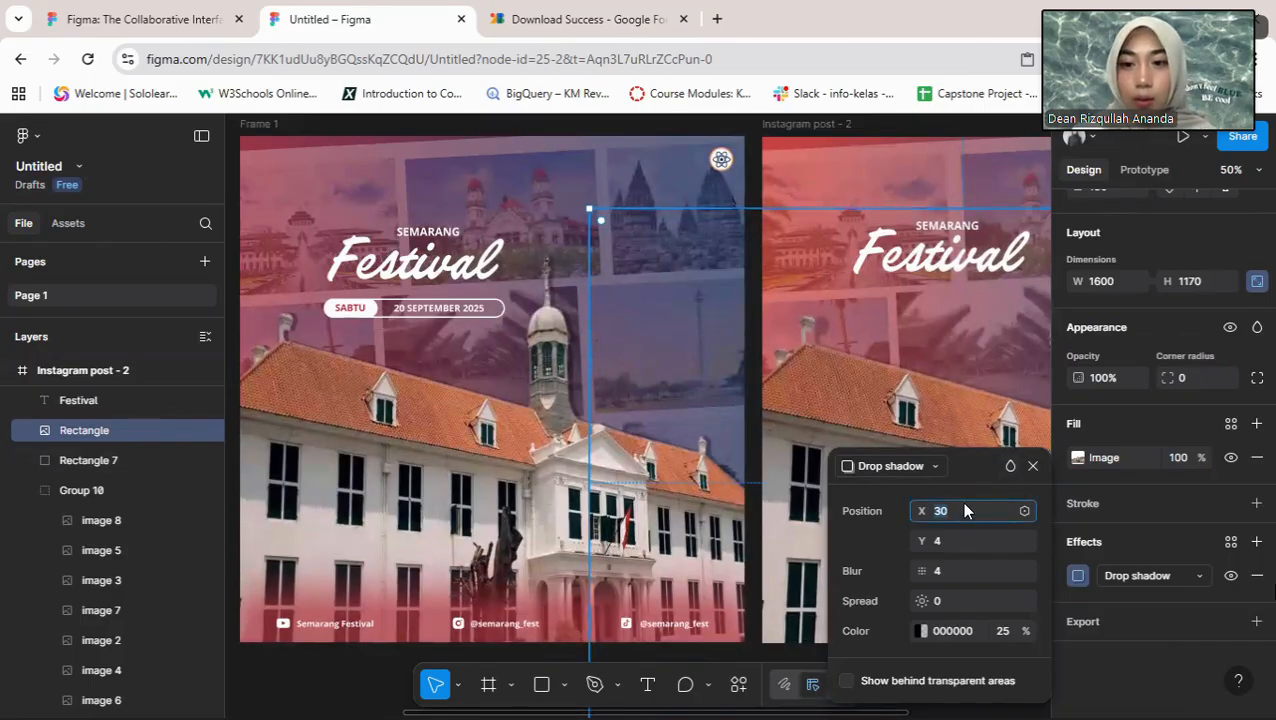
{"action": "left_click", "coordinate": [1257, 575]}
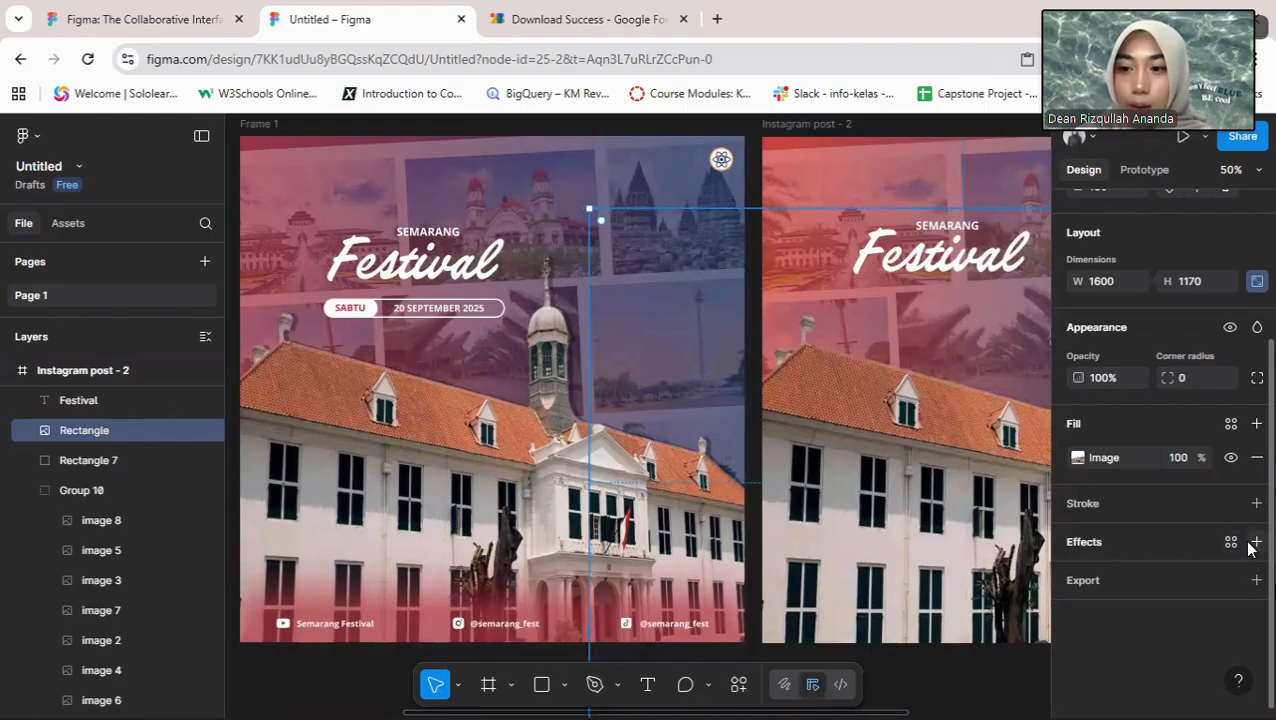
Step: Add a fresh drop shadow to the building image with an X offset of 5, keeping the image in place
{"action": "left_click", "coordinate": [1256, 541]}
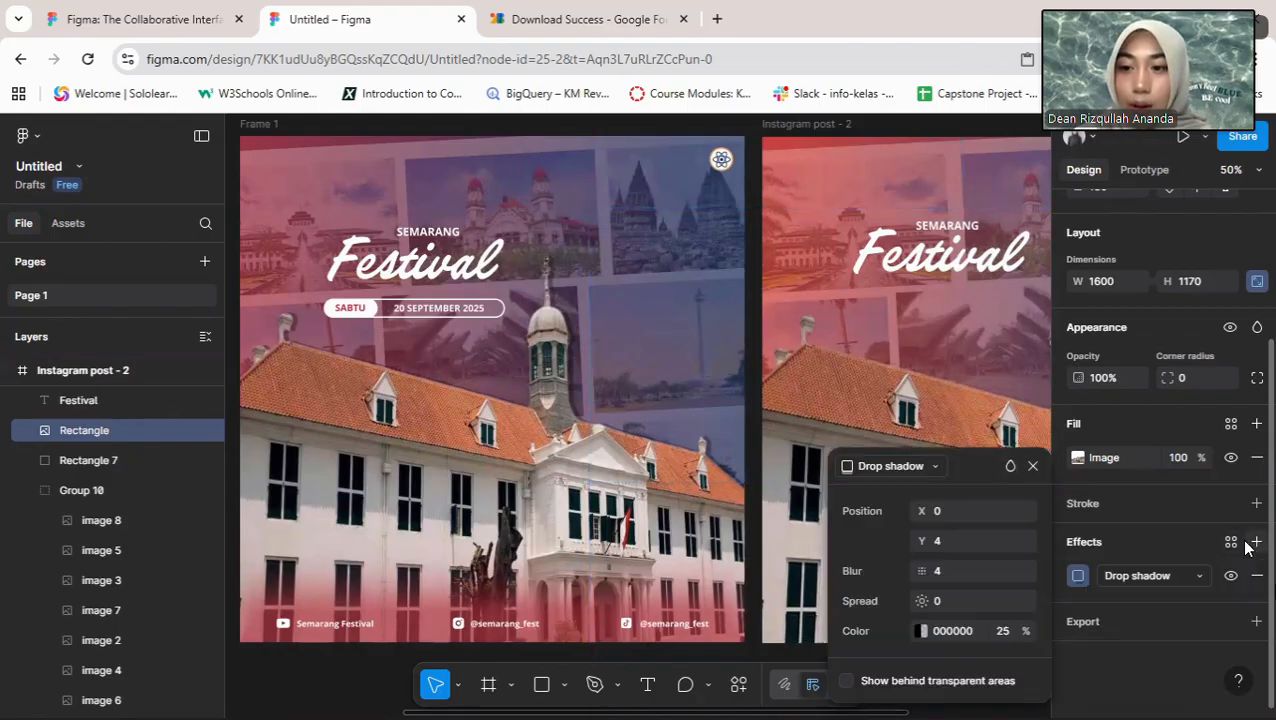
{"action": "left_click", "coordinate": [954, 510]}
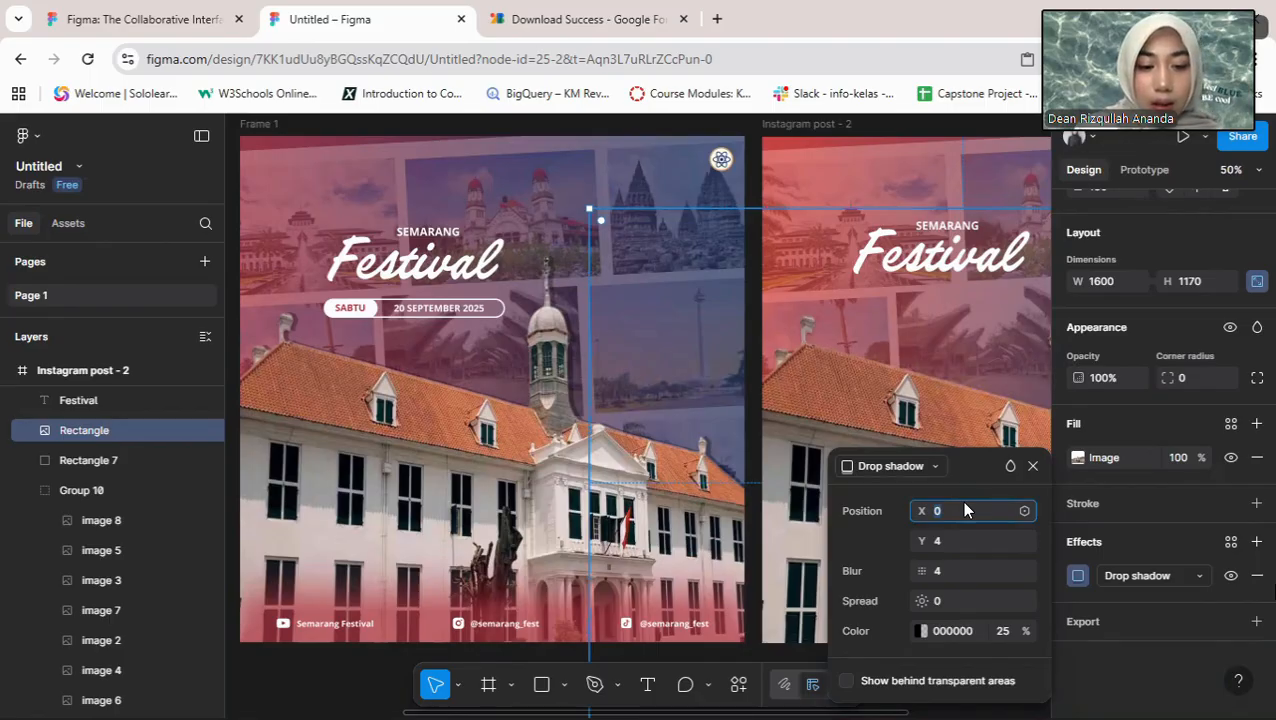
{"action": "key", "text": "Return"}
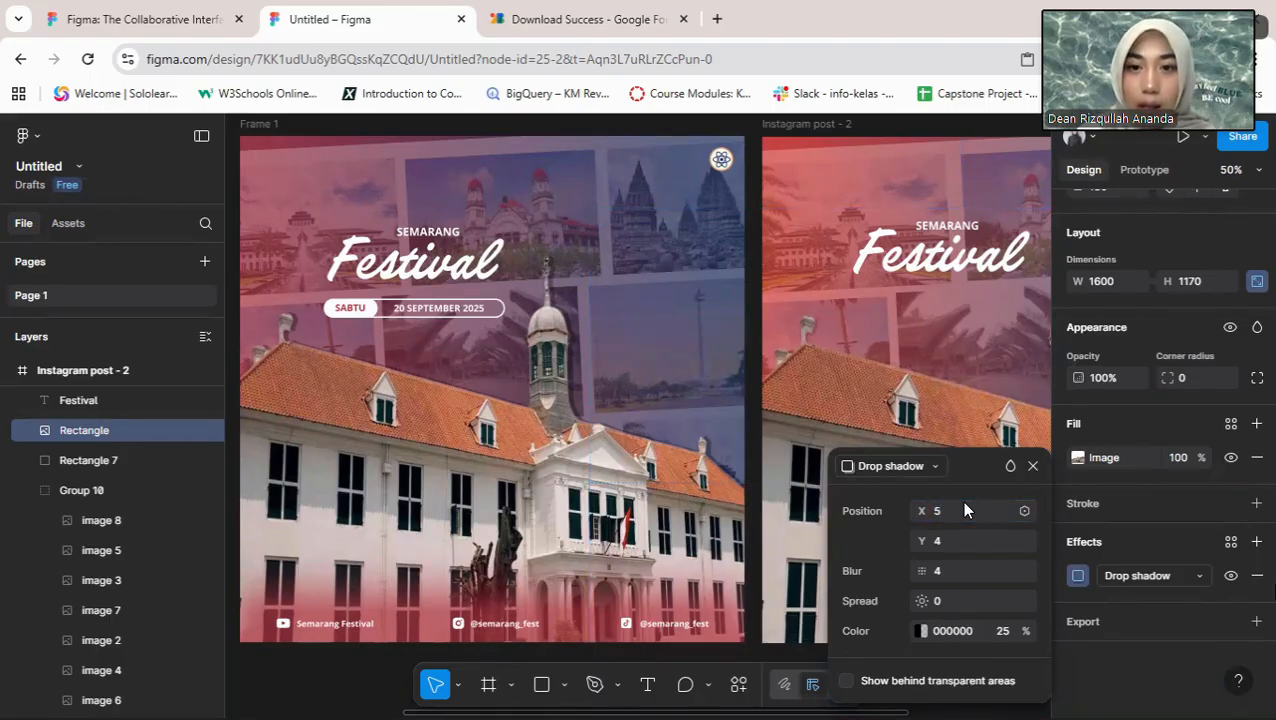
{"action": "key", "text": "Delete"}
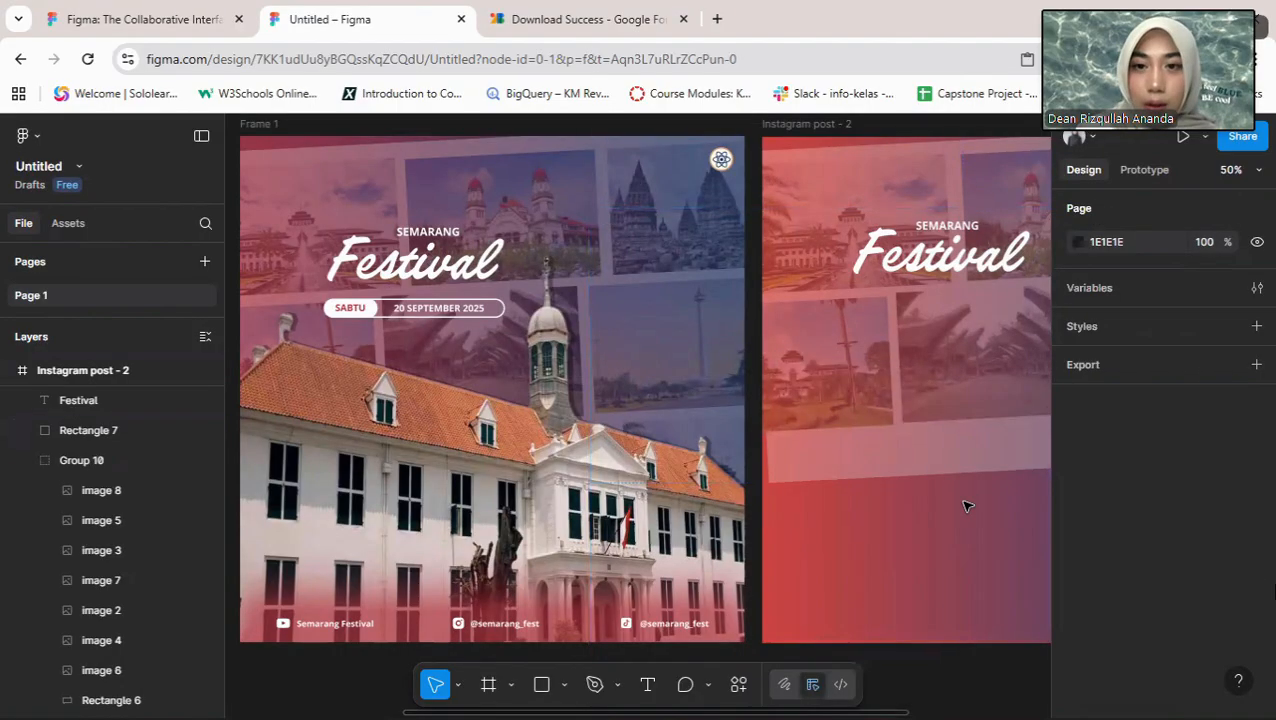
{"action": "key", "text": "ctrl+z"}
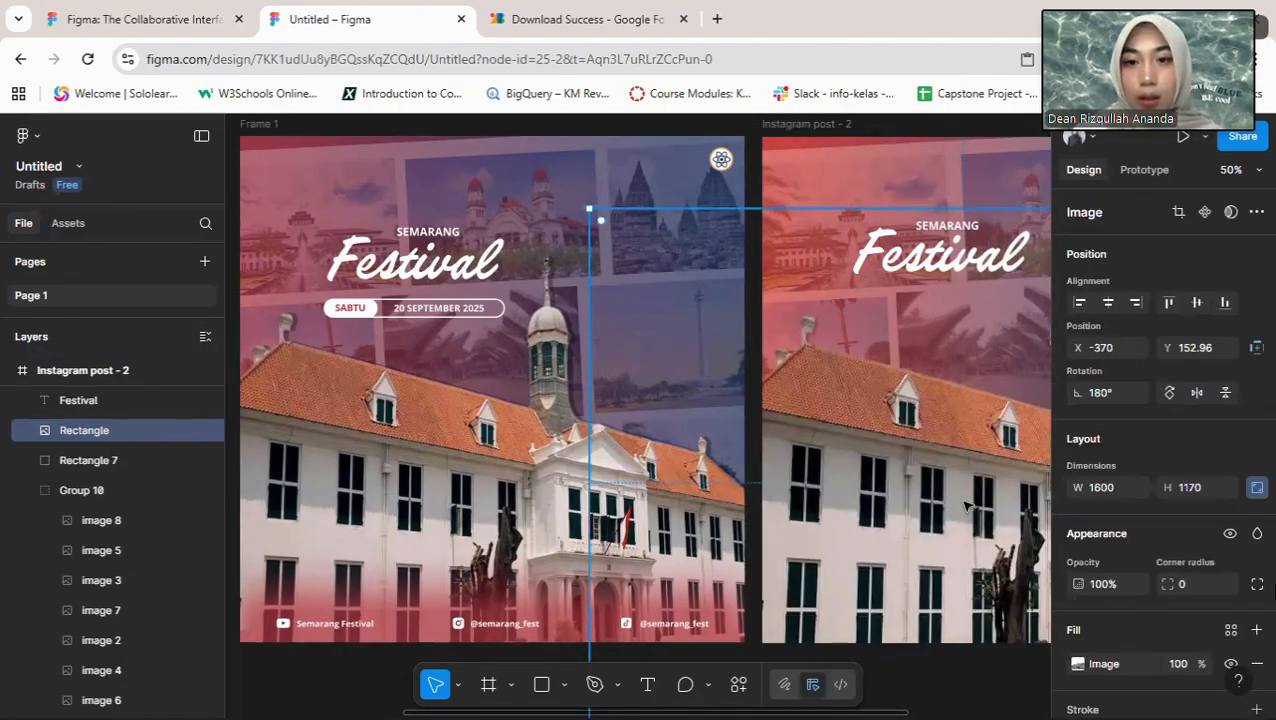
Step: Try an X offset of 40 for the building image's drop shadow, and return it to 5
{"action": "scroll", "coordinate": [1059, 588], "scroll_direction": "down", "scroll_amount": 3}
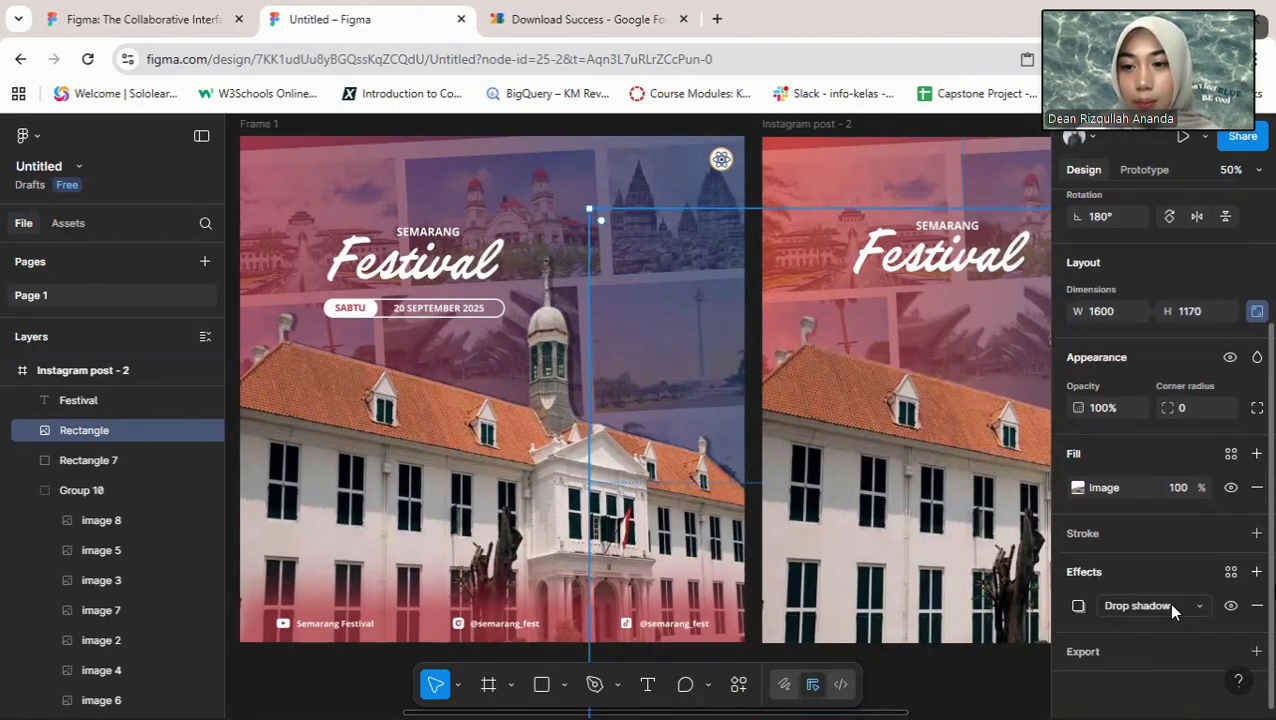
{"action": "left_click", "coordinate": [1079, 607]}
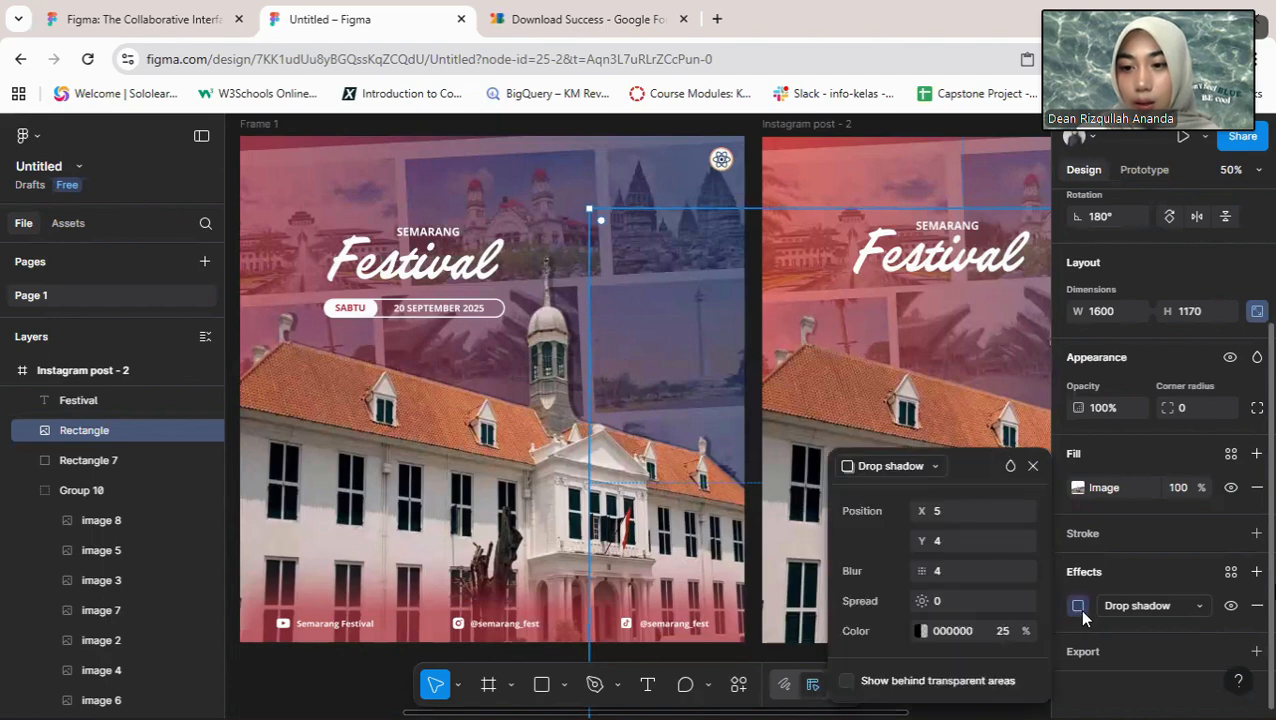
{"action": "left_click", "coordinate": [963, 518]}
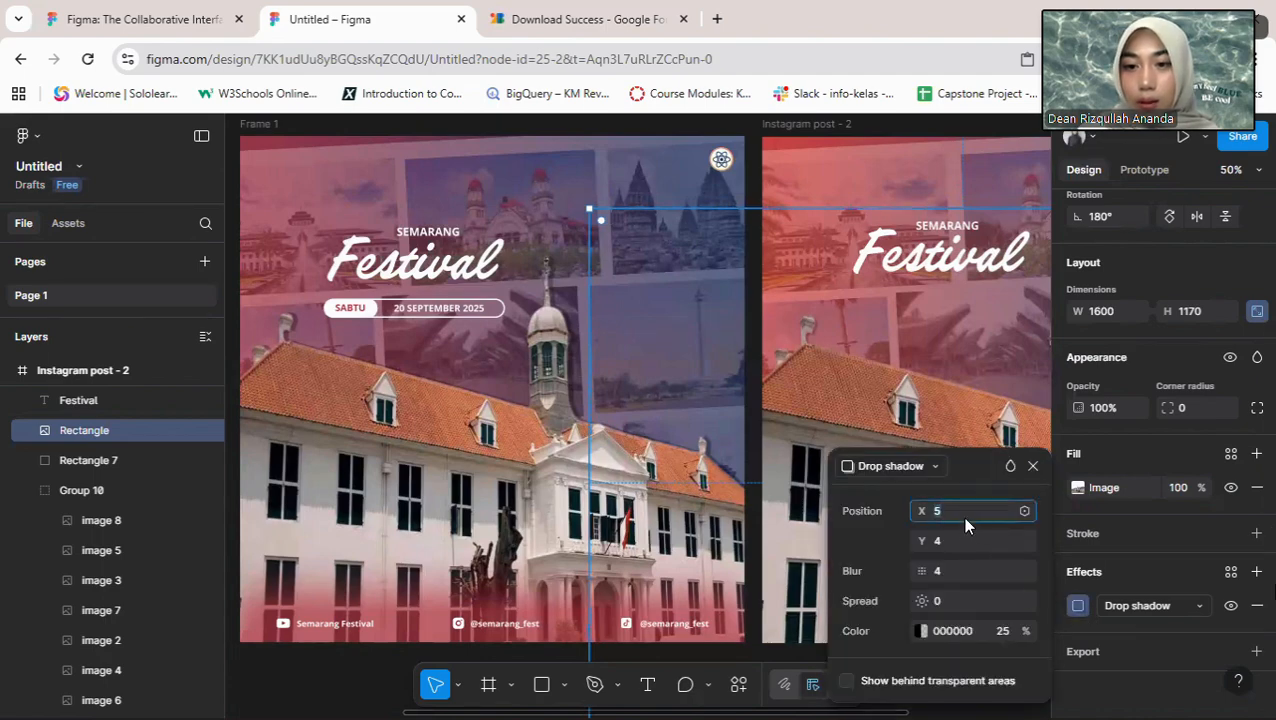
{"action": "type", "text": "40"}
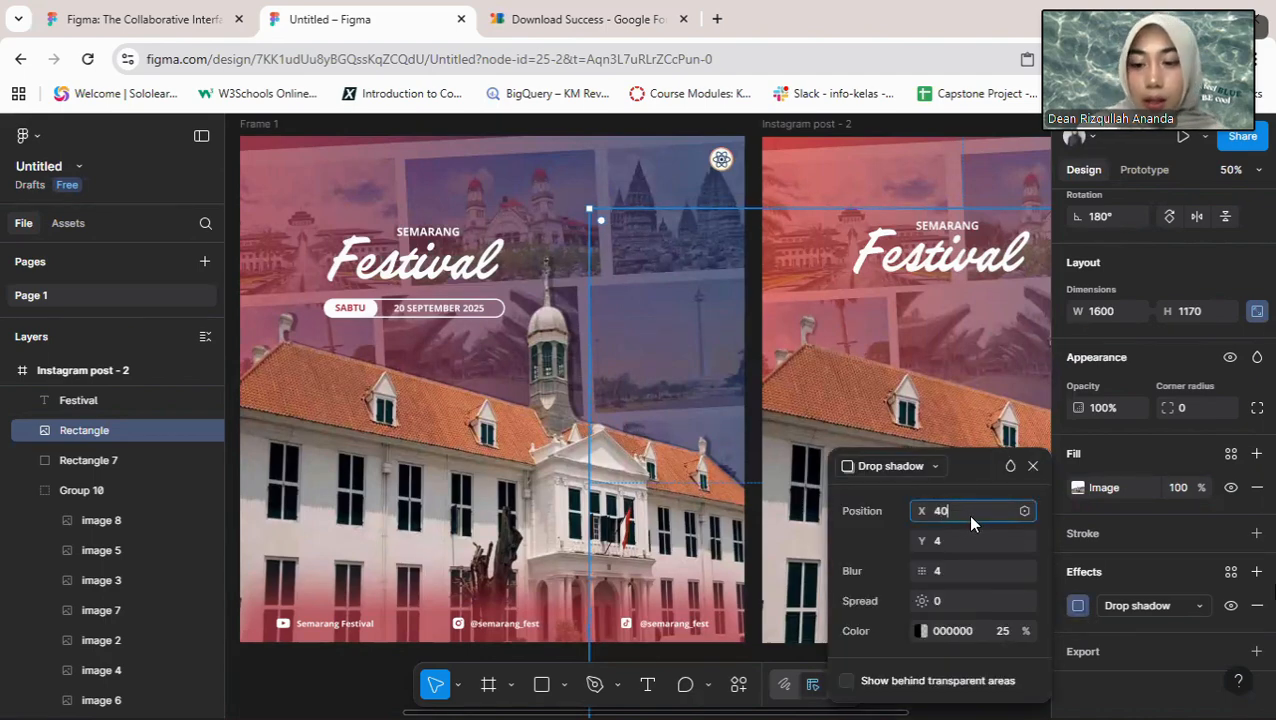
{"action": "key", "text": "Return"}
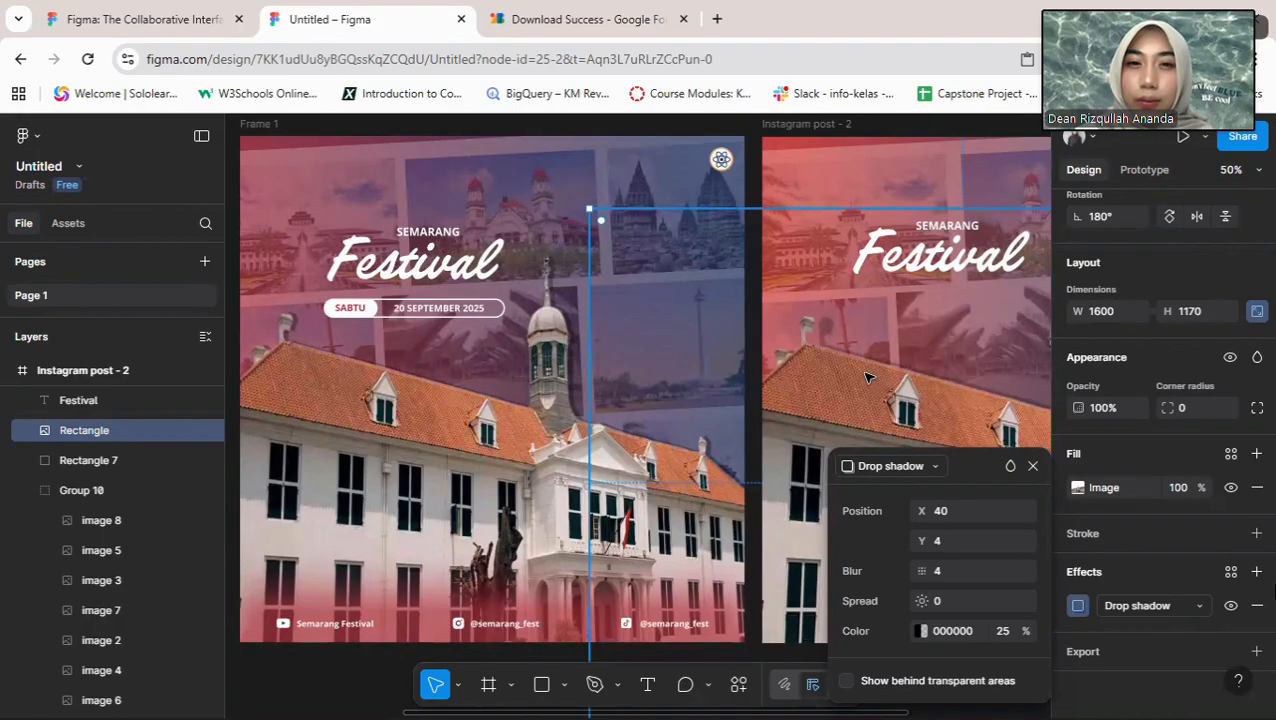
{"action": "left_click", "coordinate": [950, 503]}
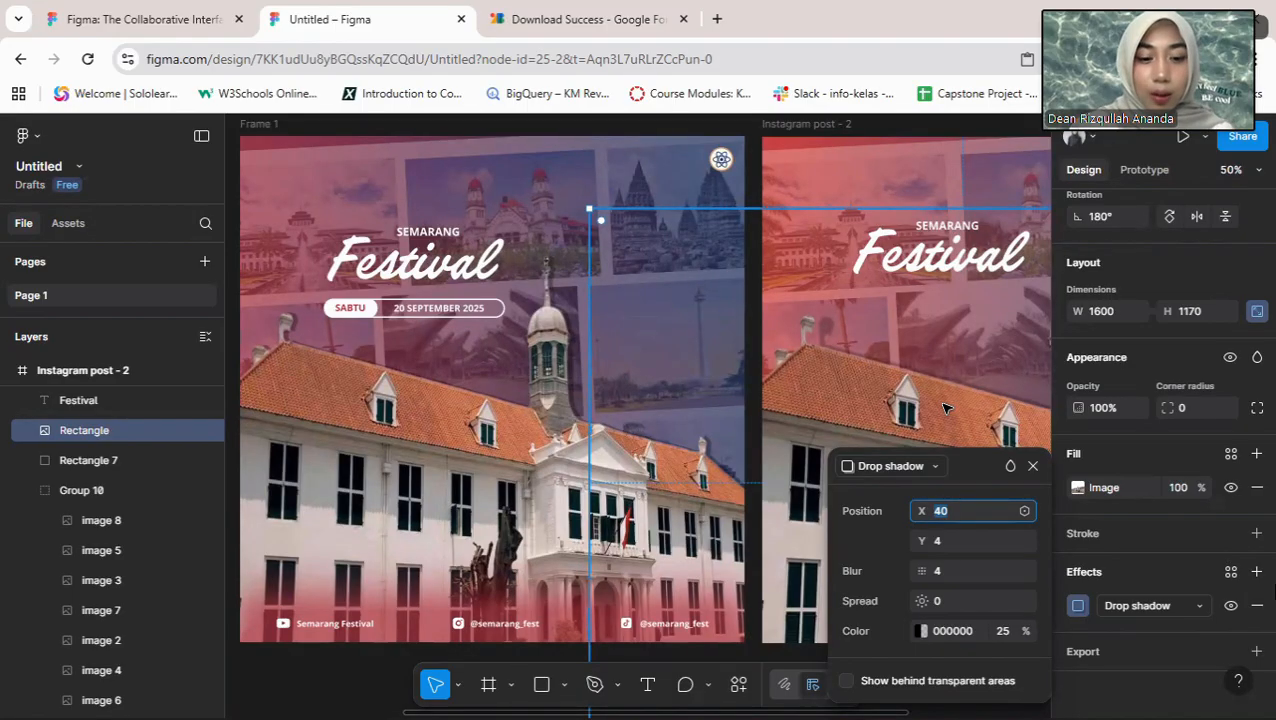
{"action": "type", "text": "5"}
{"action": "key", "text": "Return"}
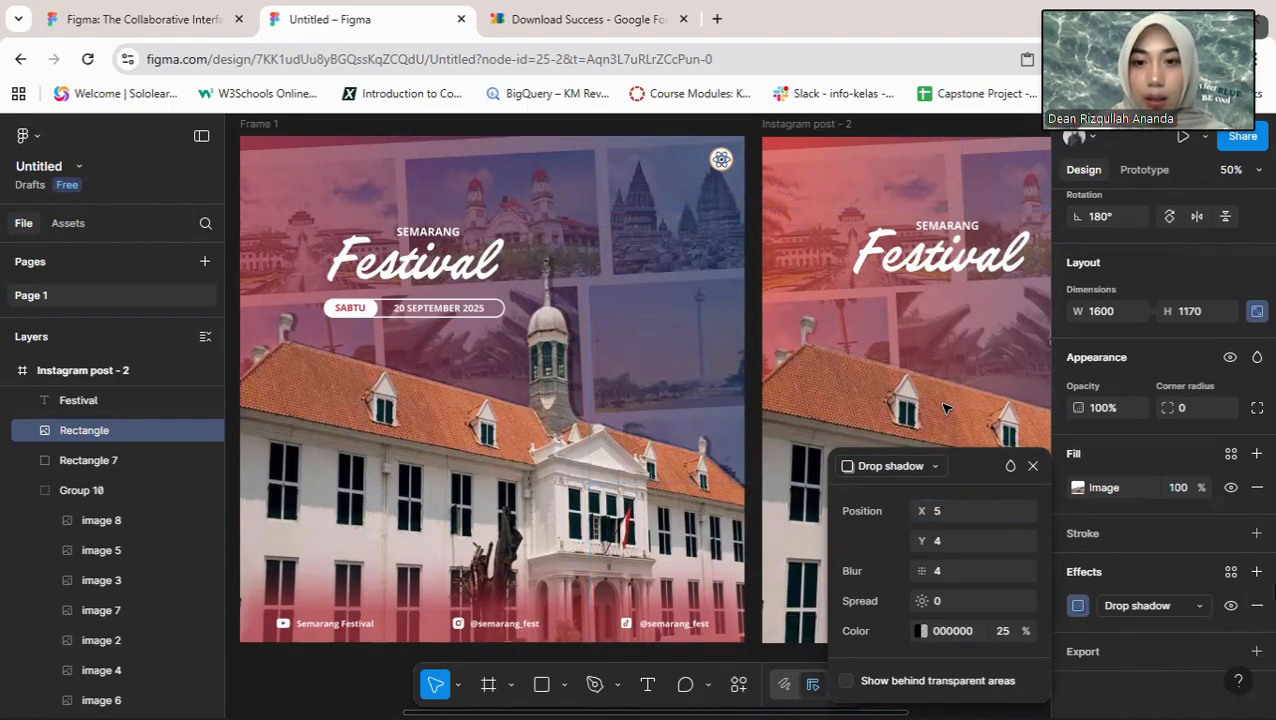
Step: Raise the drop shadow's X offset in single steps to 11 and set its Y offset to 0
{"action": "left_click", "coordinate": [938, 514]}
{"action": "key", "text": "Up"}
{"action": "key", "text": "Up"}
{"action": "key", "text": "Up"}
{"action": "key", "text": "Up"}
{"action": "key", "text": "Up"}
{"action": "key", "text": "Up"}
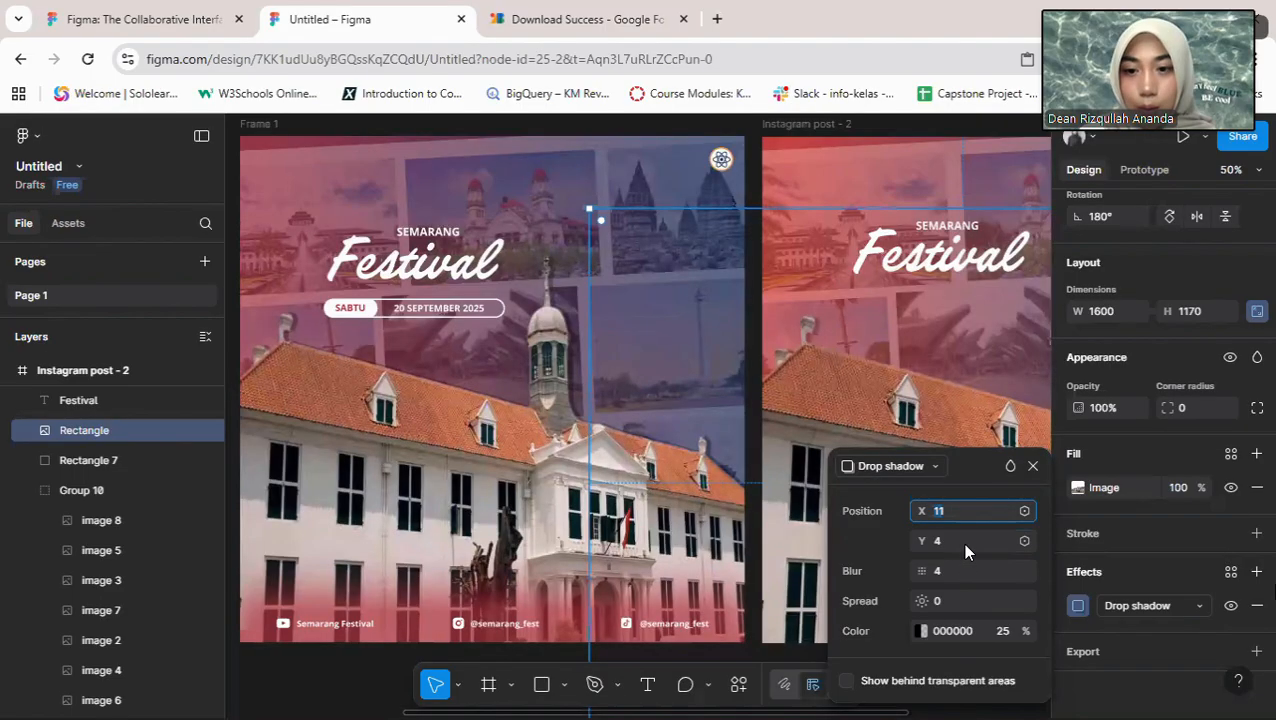
{"action": "left_click", "coordinate": [964, 541]}
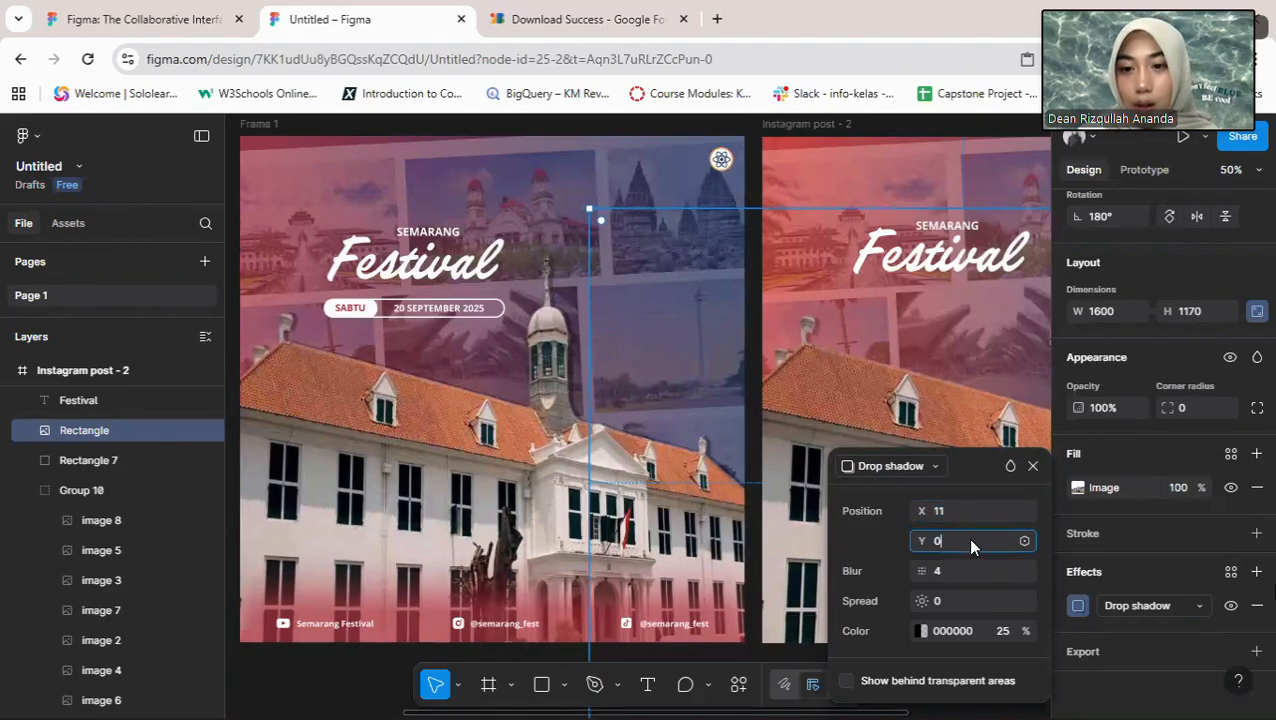
{"action": "key", "text": "Return"}
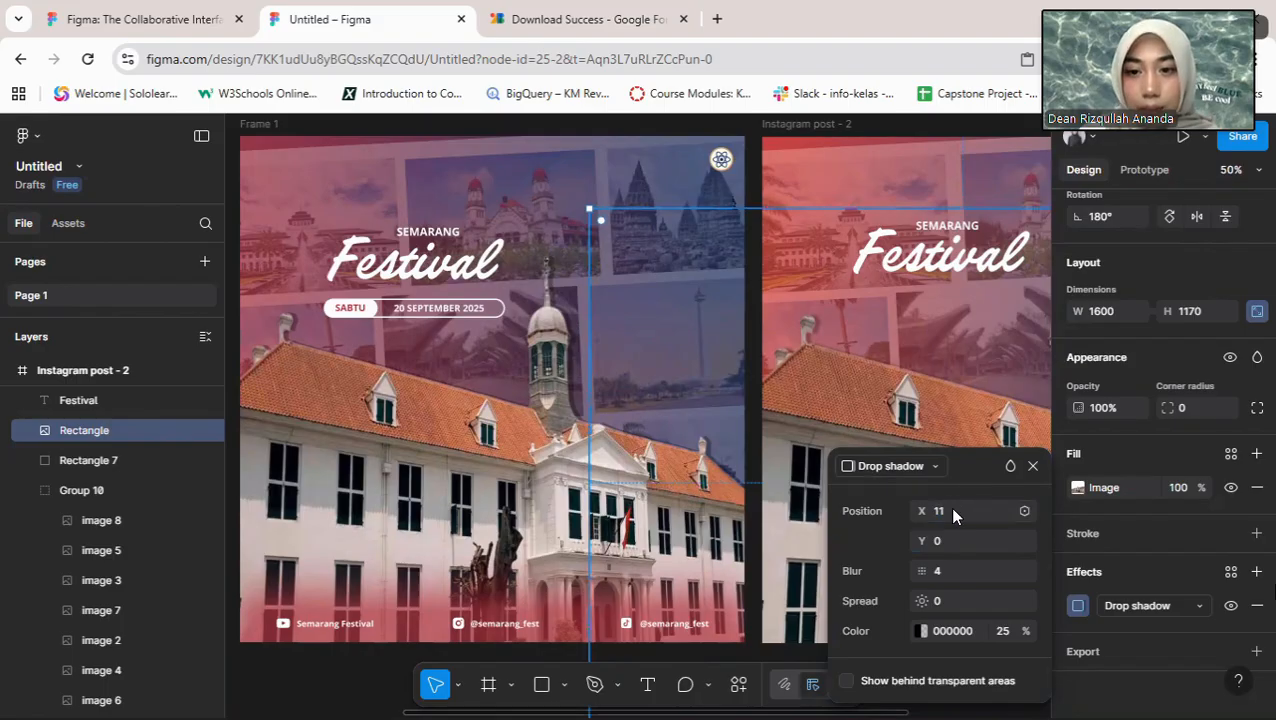
Step: Increase the building image's drop shadow X offset in single steps to 15 and set its blur to 0
{"action": "left_click", "coordinate": [949, 506]}
{"action": "key", "text": "Up"}
{"action": "key", "text": "Up"}
{"action": "key", "text": "Up"}
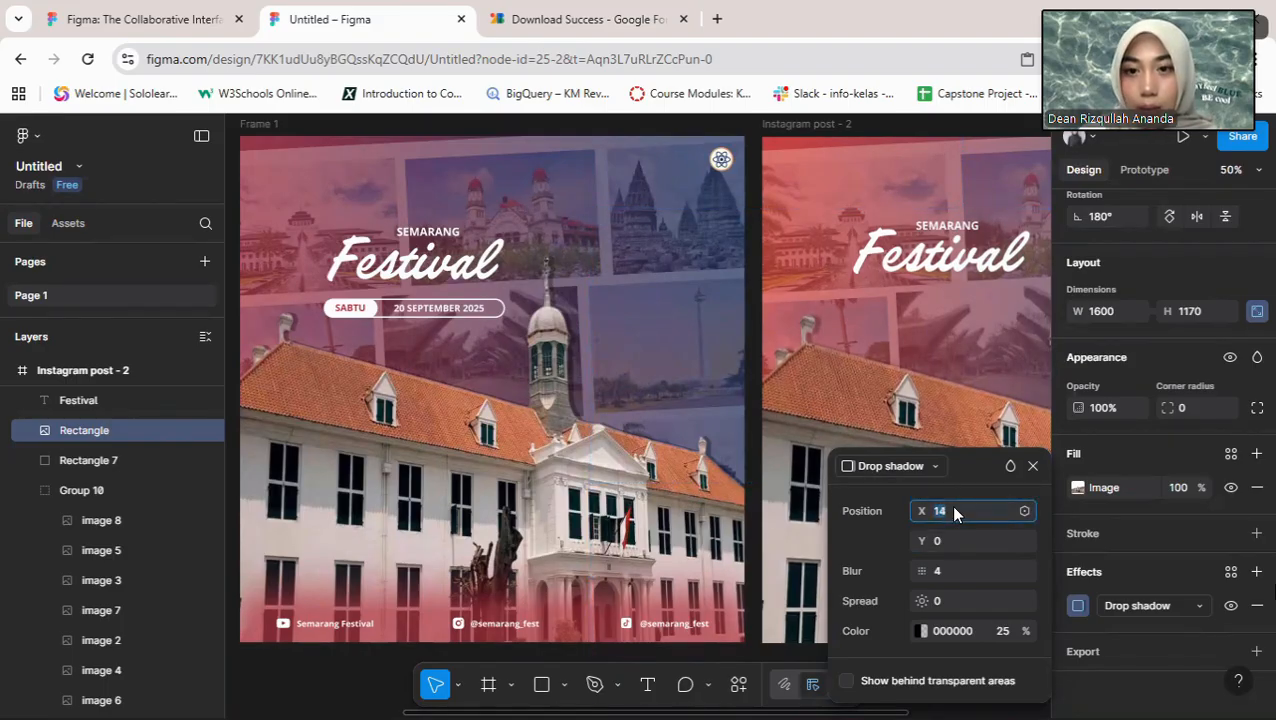
{"action": "key", "text": "Up"}
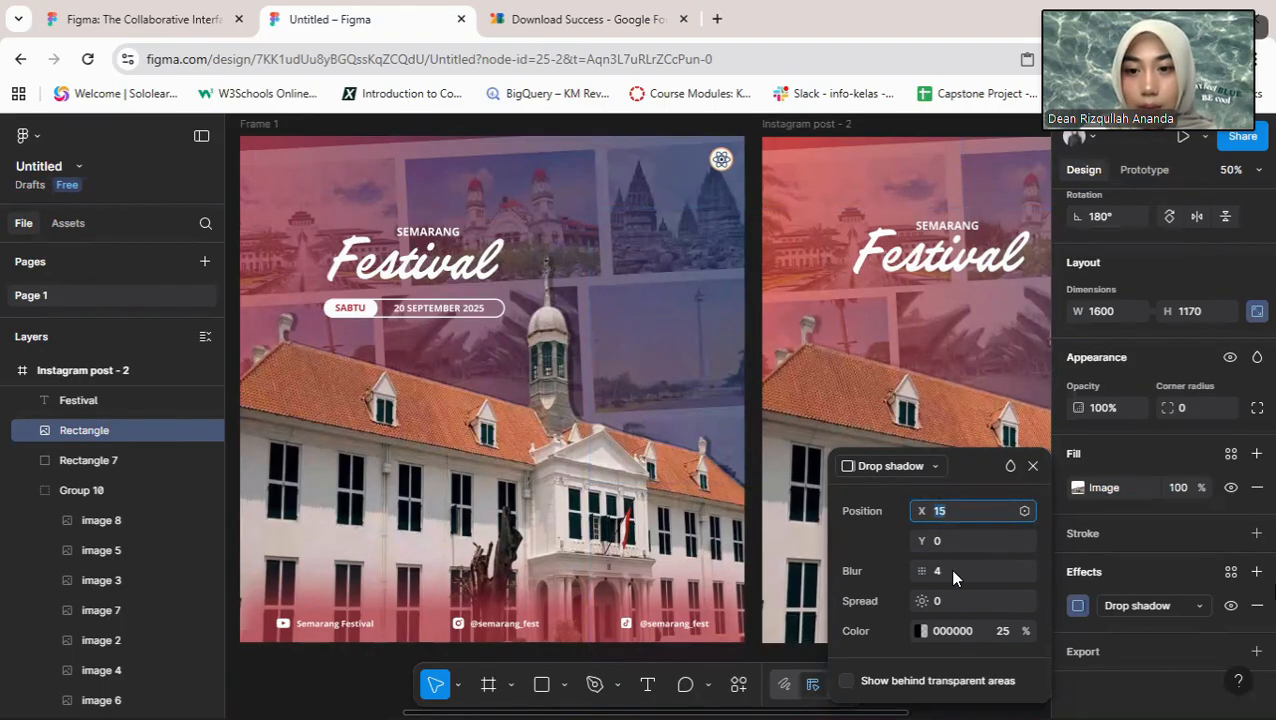
{"action": "left_click", "coordinate": [950, 568]}
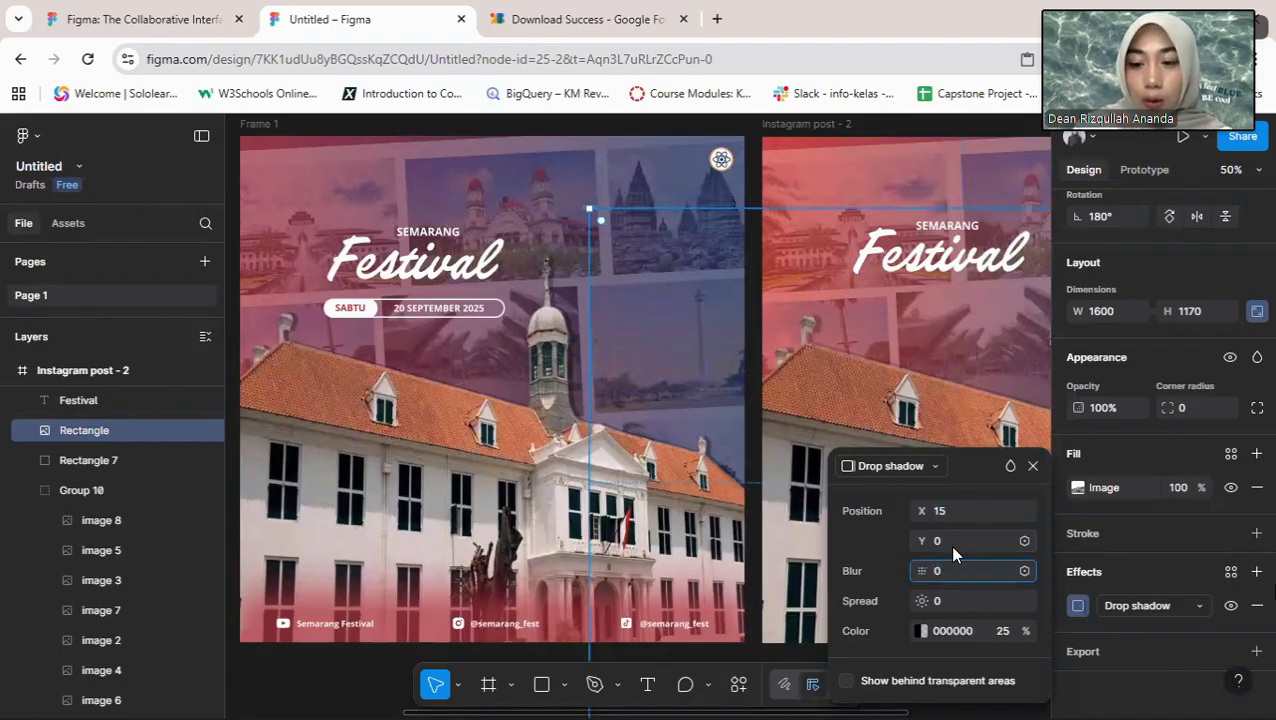
Step: Keep the building image's drop shadow blur at 0 and reduce its X offset to 10
{"action": "type", "text": "0"}
{"action": "key", "text": "Return"}
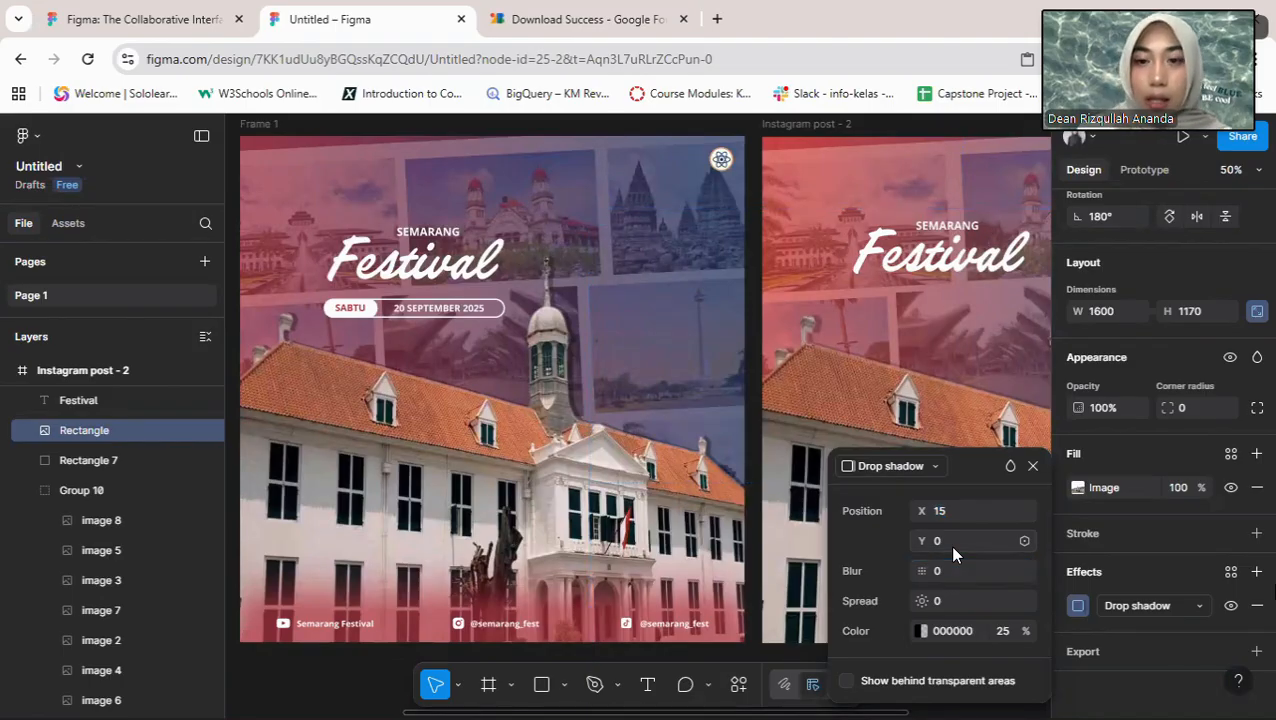
{"action": "left_click", "coordinate": [956, 509]}
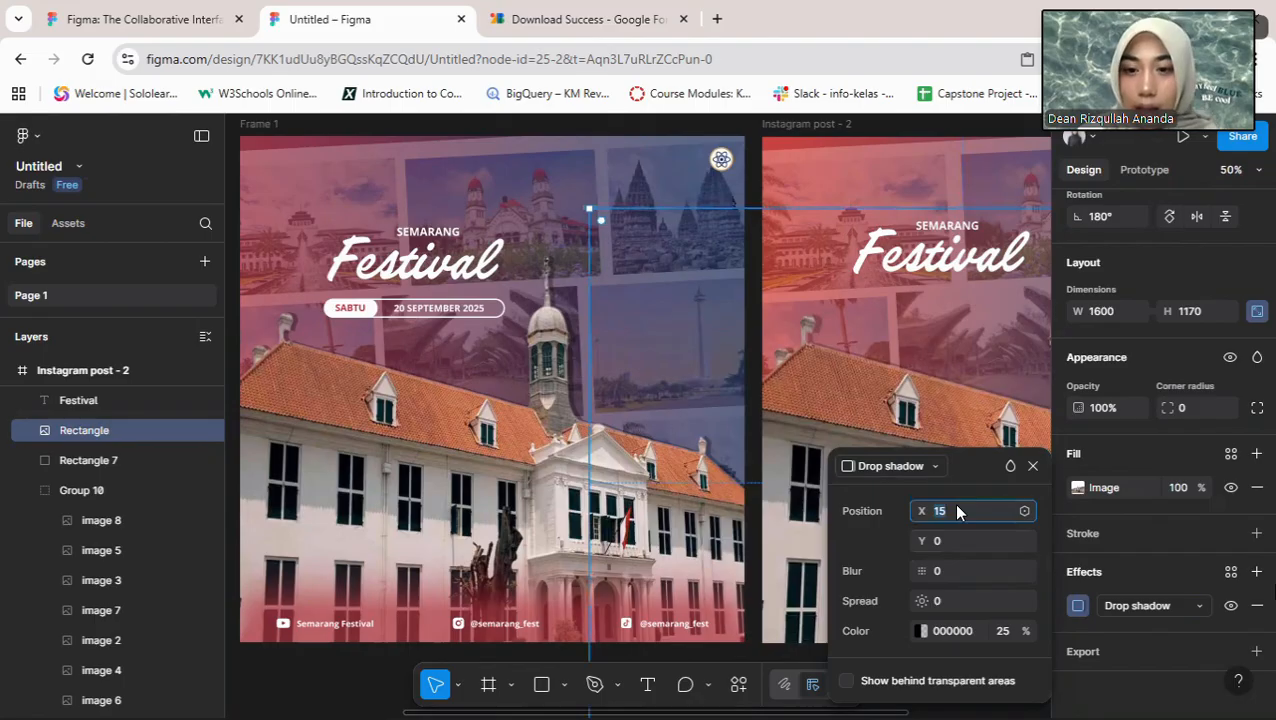
{"action": "type", "text": "12"}
{"action": "key", "text": "Return"}
{"action": "key", "text": "Down"}
{"action": "key", "text": "Down"}
{"action": "key", "text": "Down"}
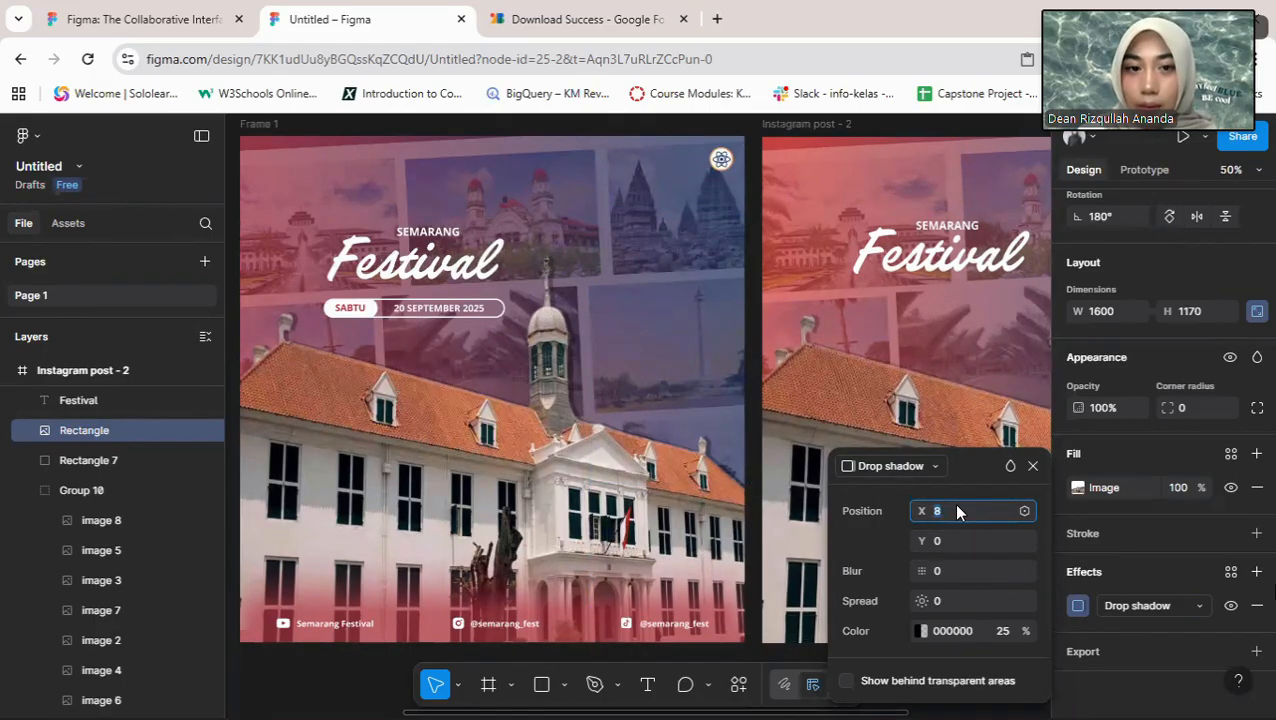
{"action": "key", "text": "Up"}
{"action": "key", "text": "Up"}
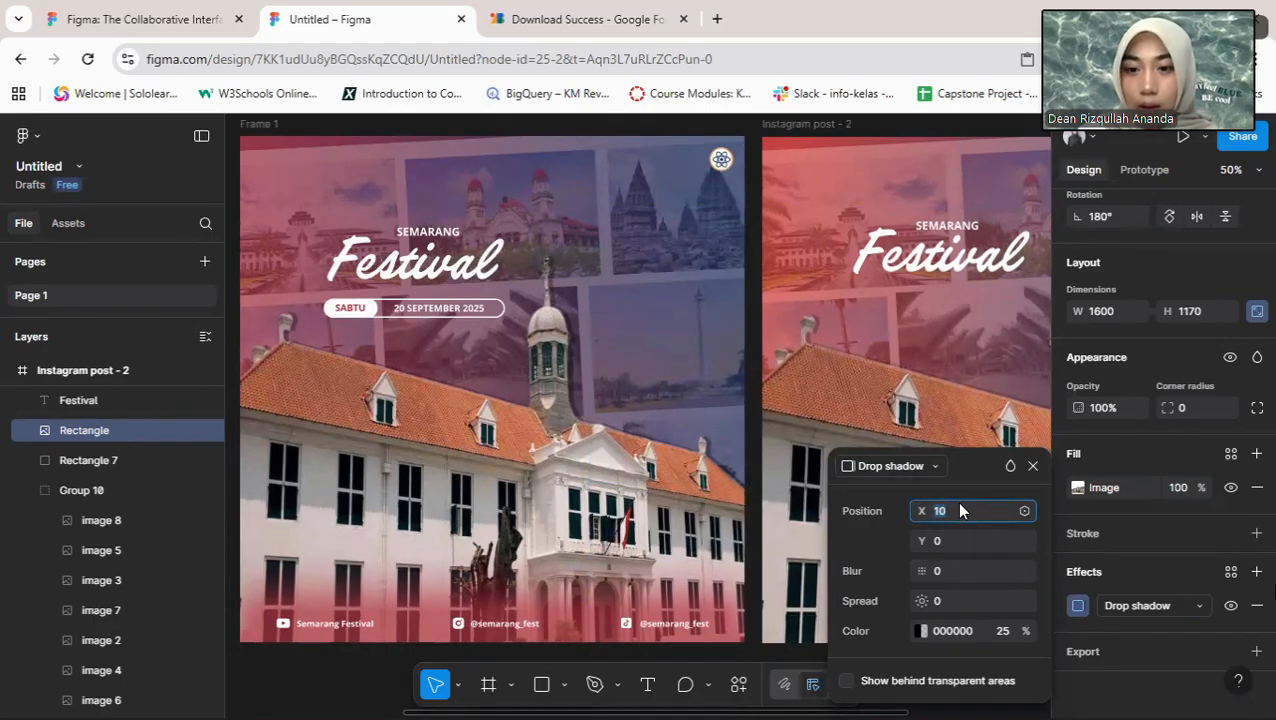
Step: Raise the building image's drop shadow opacity to 50%, close the shadow settings and deselect the image
{"action": "left_click", "coordinate": [1020, 637]}
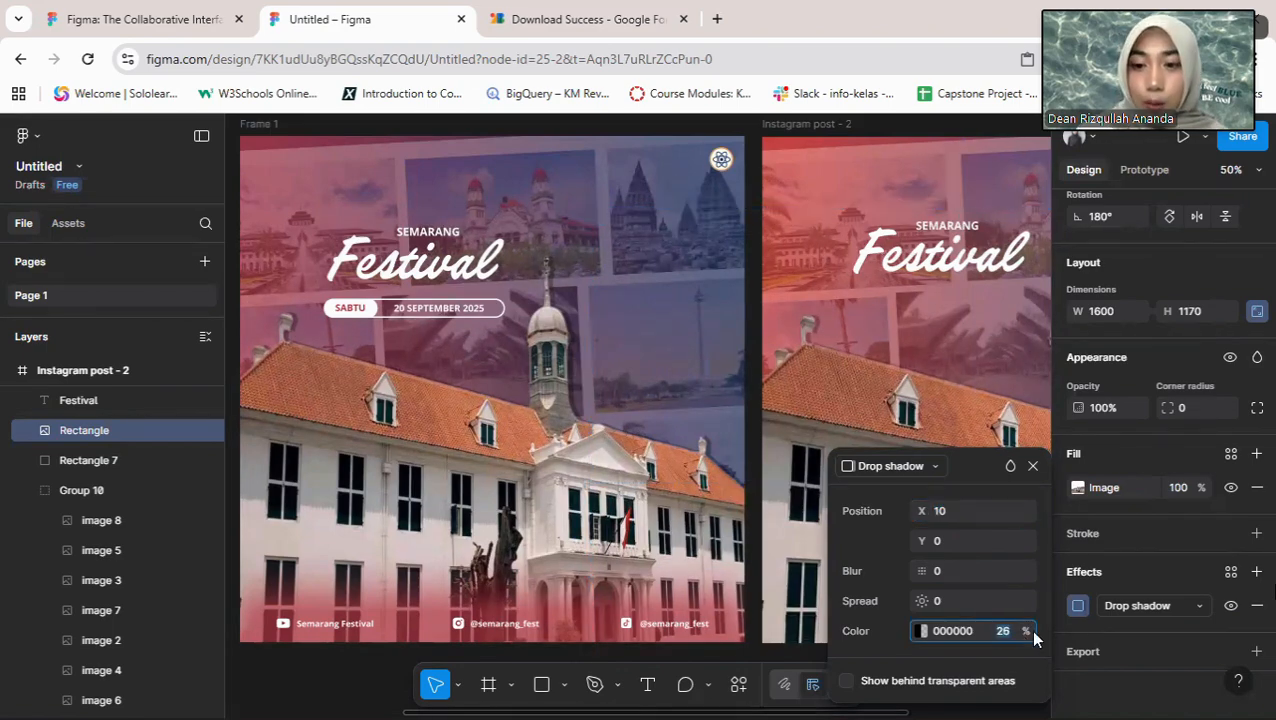
{"action": "type", "text": "36"}
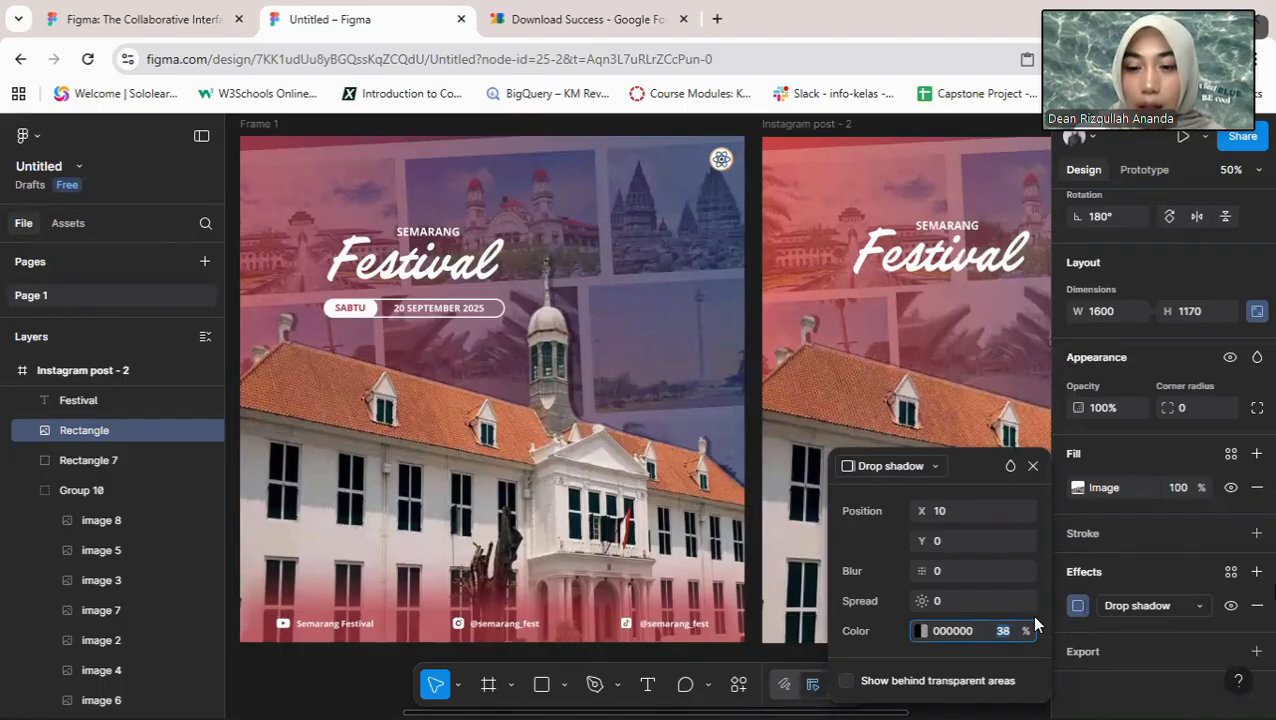
{"action": "type", "text": "45"}
{"action": "key", "text": "Return"}
{"action": "key", "text": "Up"}
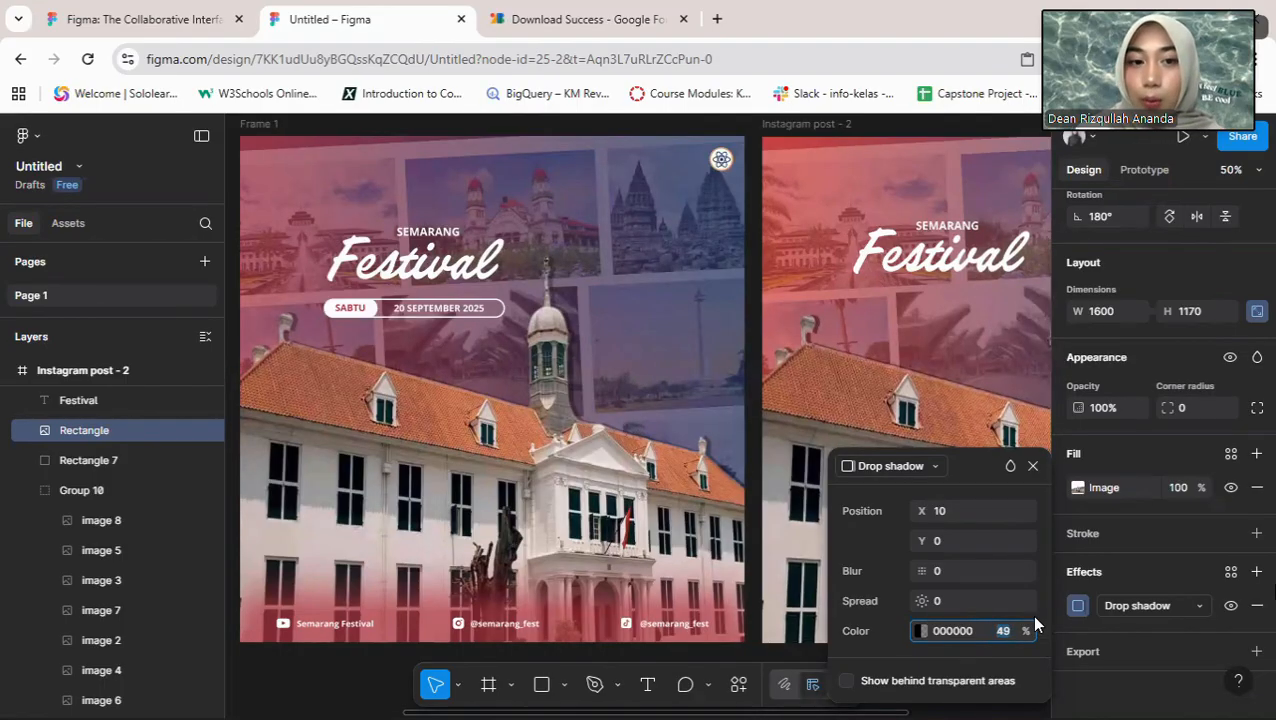
{"action": "key", "text": "Up"}
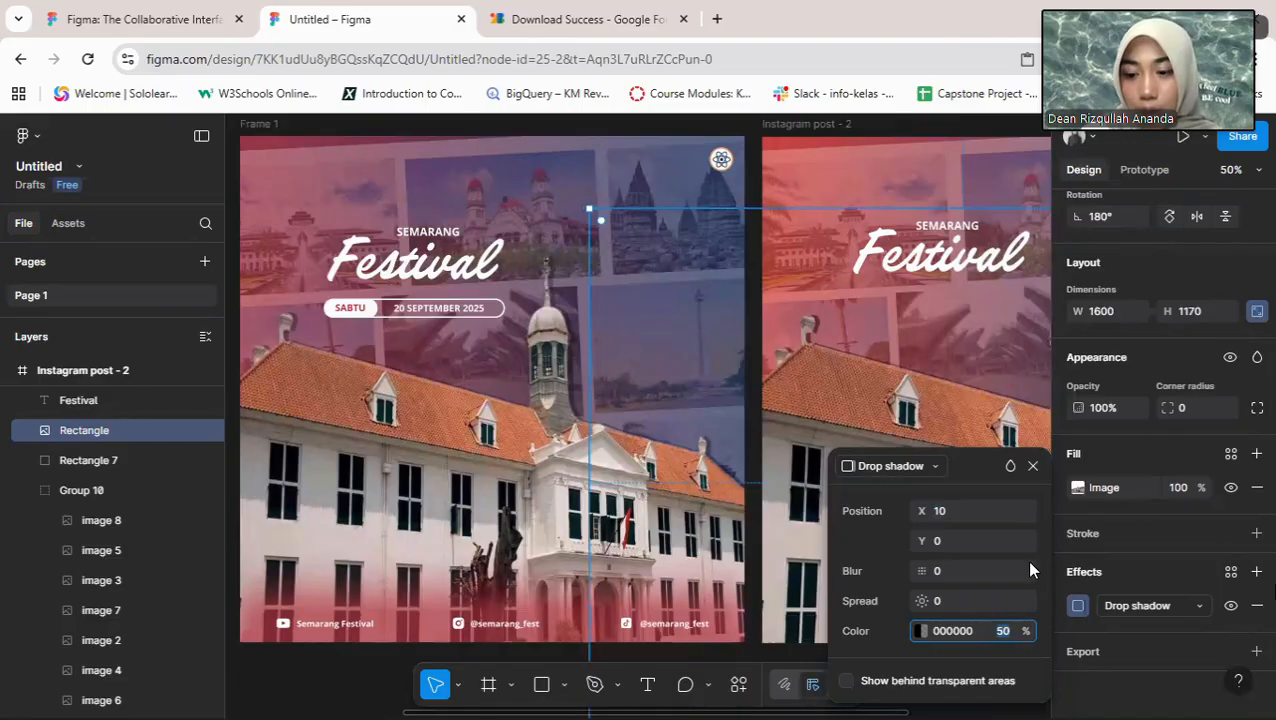
{"action": "key", "text": "Return"}
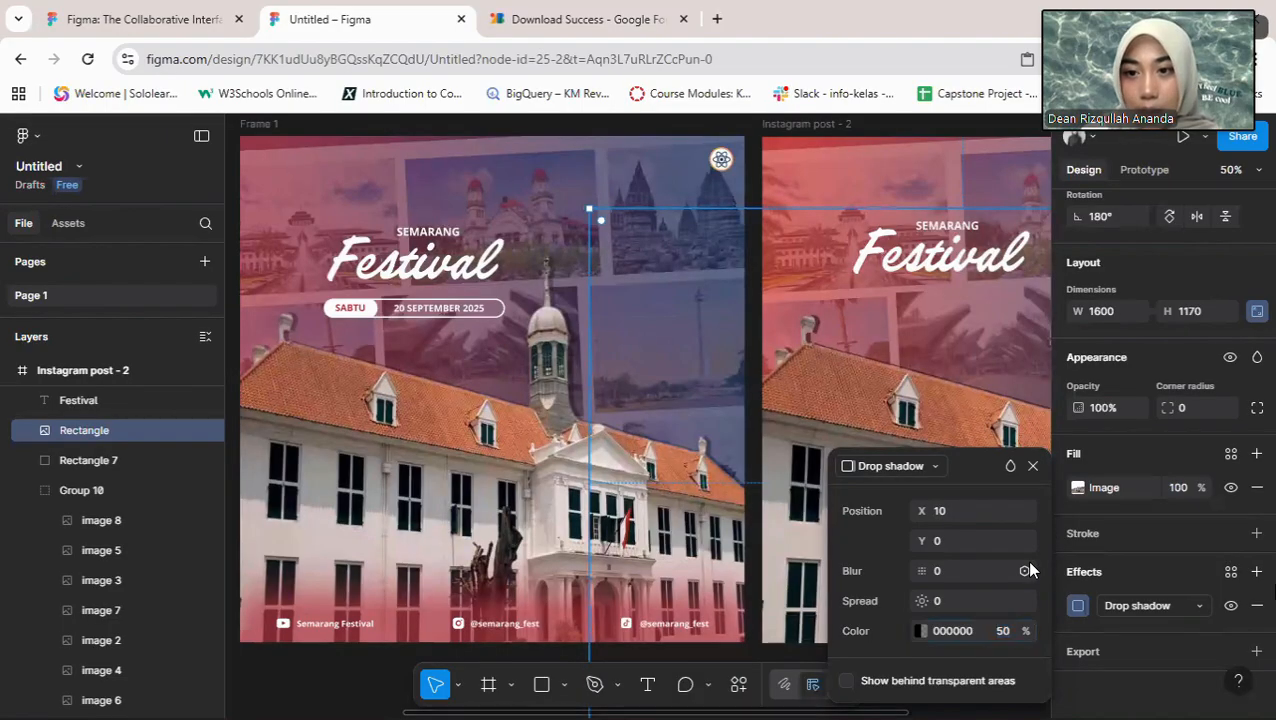
{"action": "left_click", "coordinate": [1033, 466]}
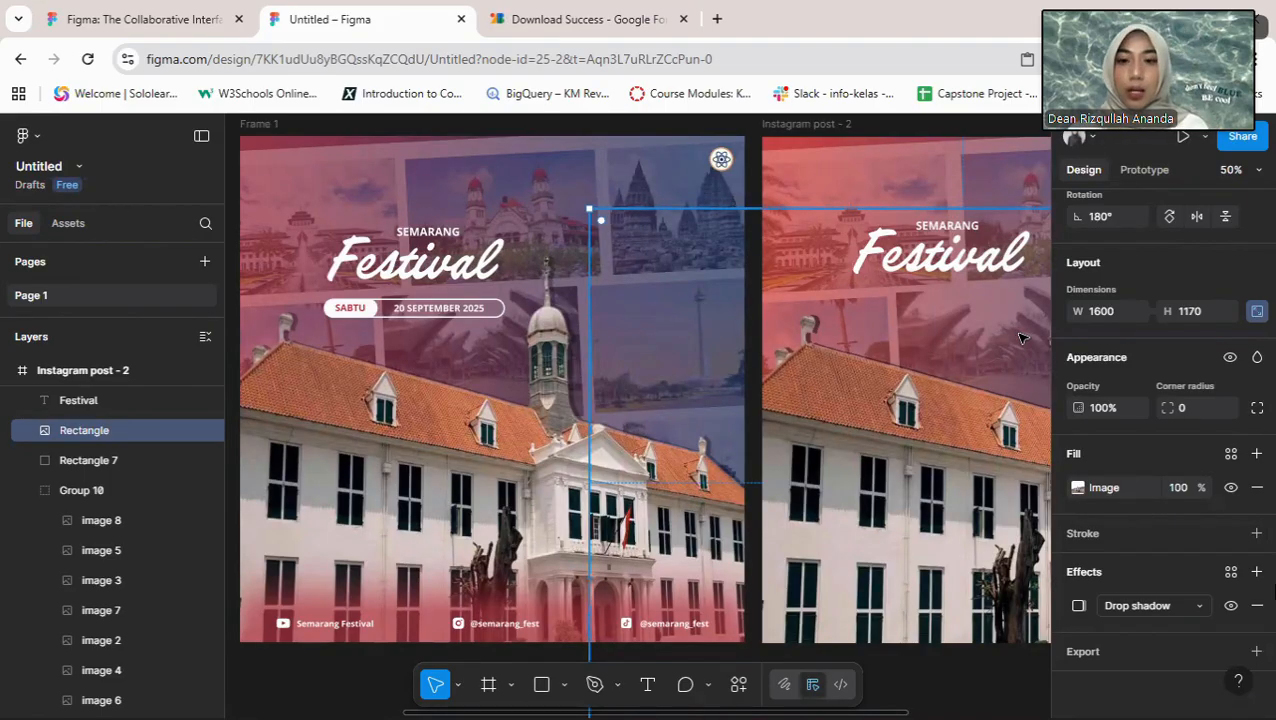
{"action": "key", "text": "minus"}
{"action": "left_click", "coordinate": [1028, 512]}
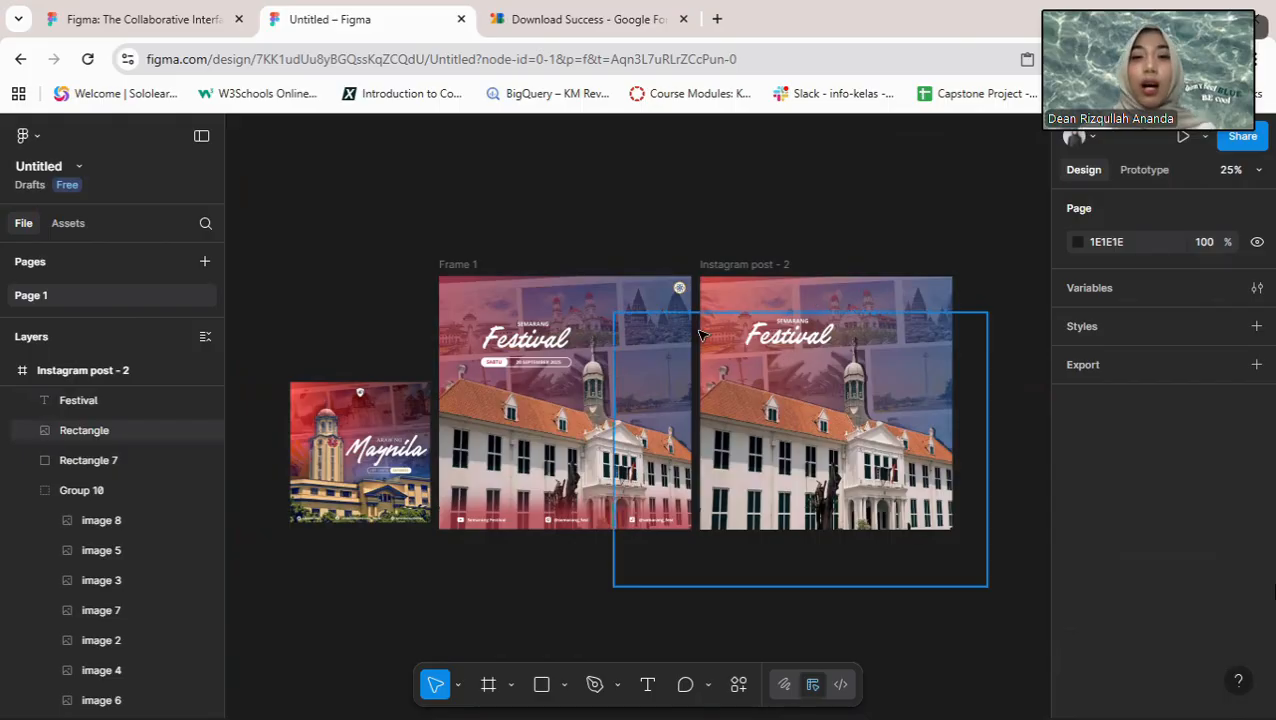
{"action": "left_click", "coordinate": [566, 686]}
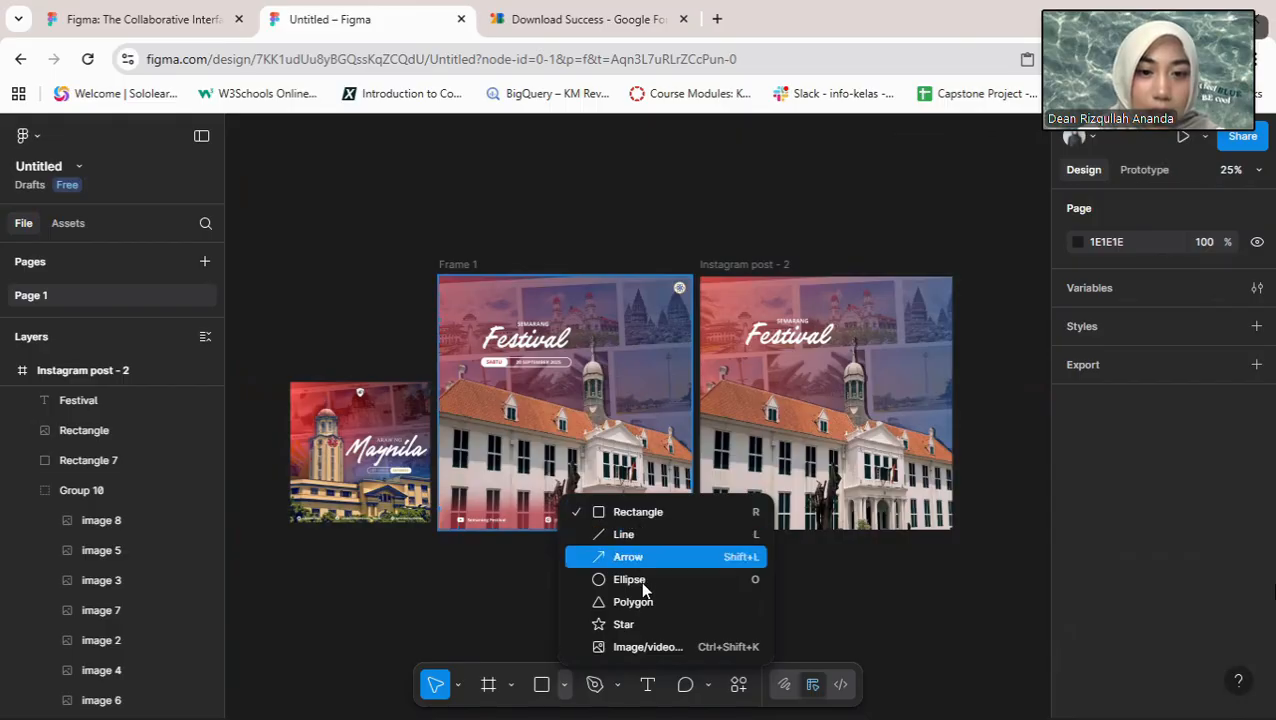
{"action": "left_click", "coordinate": [674, 580]}
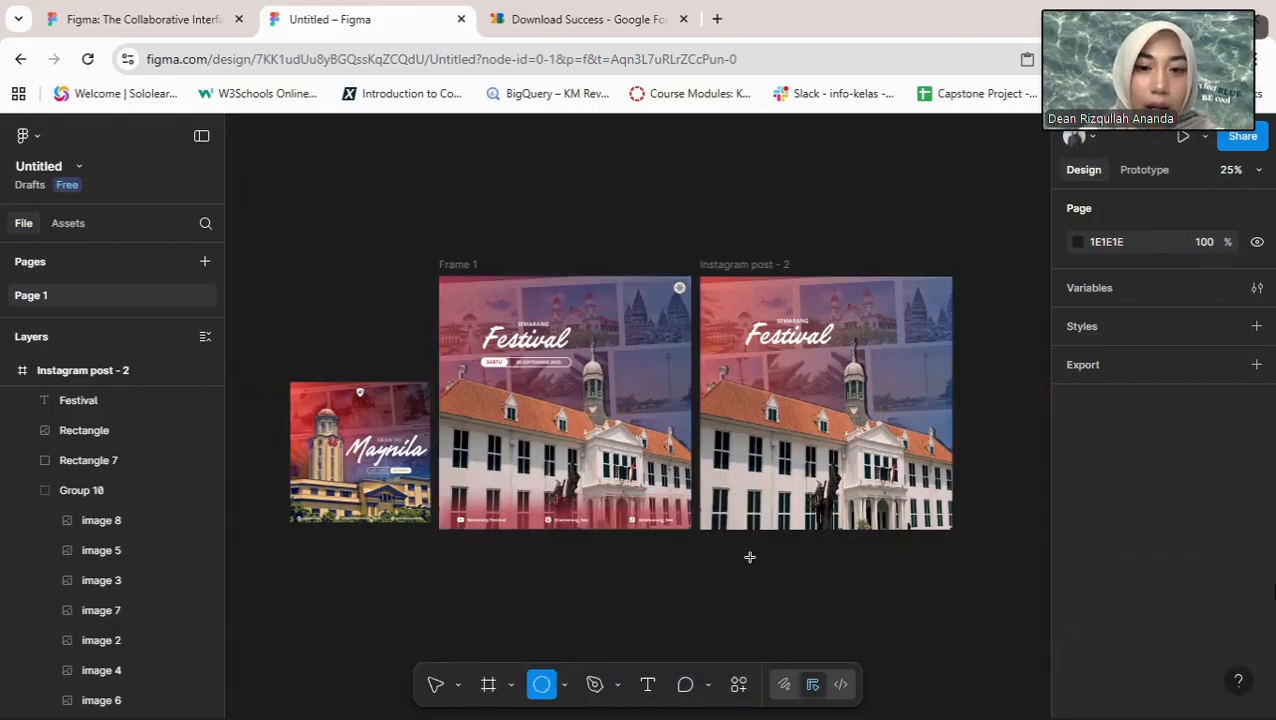
{"action": "mouse_move", "coordinate": [667, 148]}
{"action": "left_mouse_down"}
{"action": "mouse_move", "coordinate": [780, 225]}
{"action": "mouse_move", "coordinate": [900, 194]}
{"action": "mouse_move", "coordinate": [926, 168]}
{"action": "mouse_move", "coordinate": [927, 189]}
{"action": "mouse_move", "coordinate": [949, 181]}
{"action": "left_mouse_up"}
{"action": "key", "text": "Delete"}
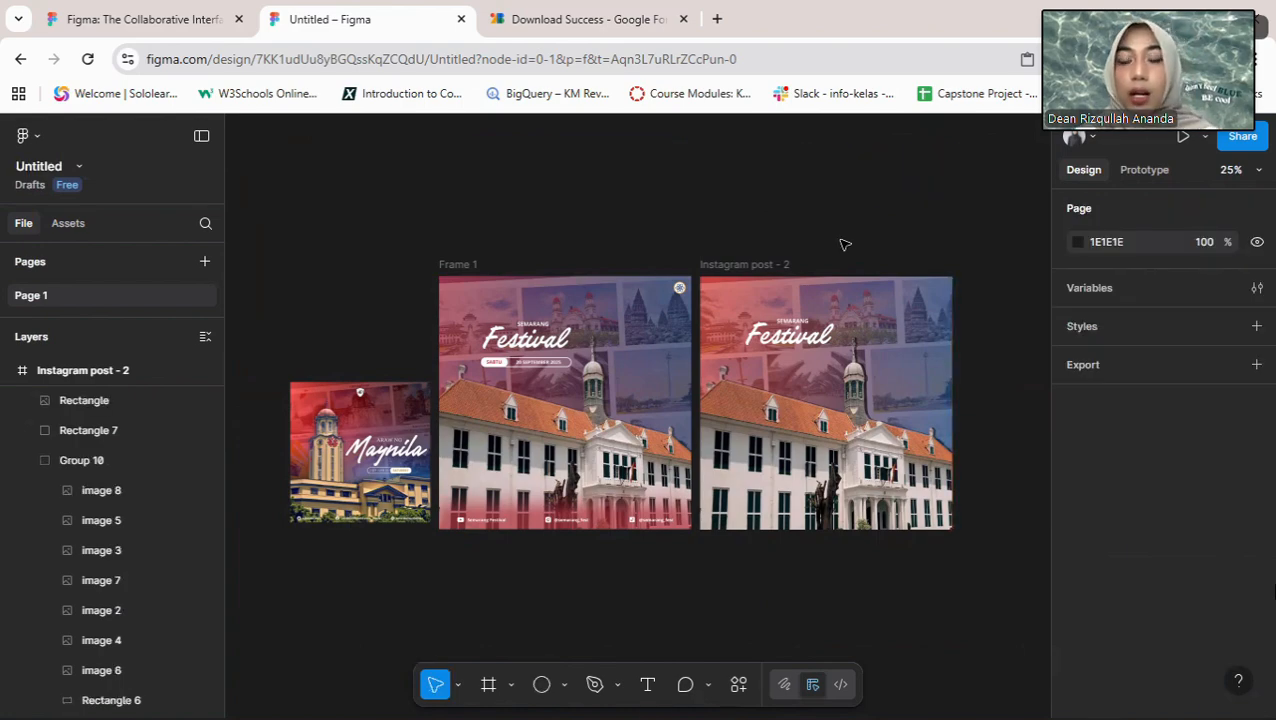
Step: Draw a long flat rectangle about 568 × 80 on the empty canvas above the Instagram post - 2 frame
{"action": "left_click", "coordinate": [562, 688]}
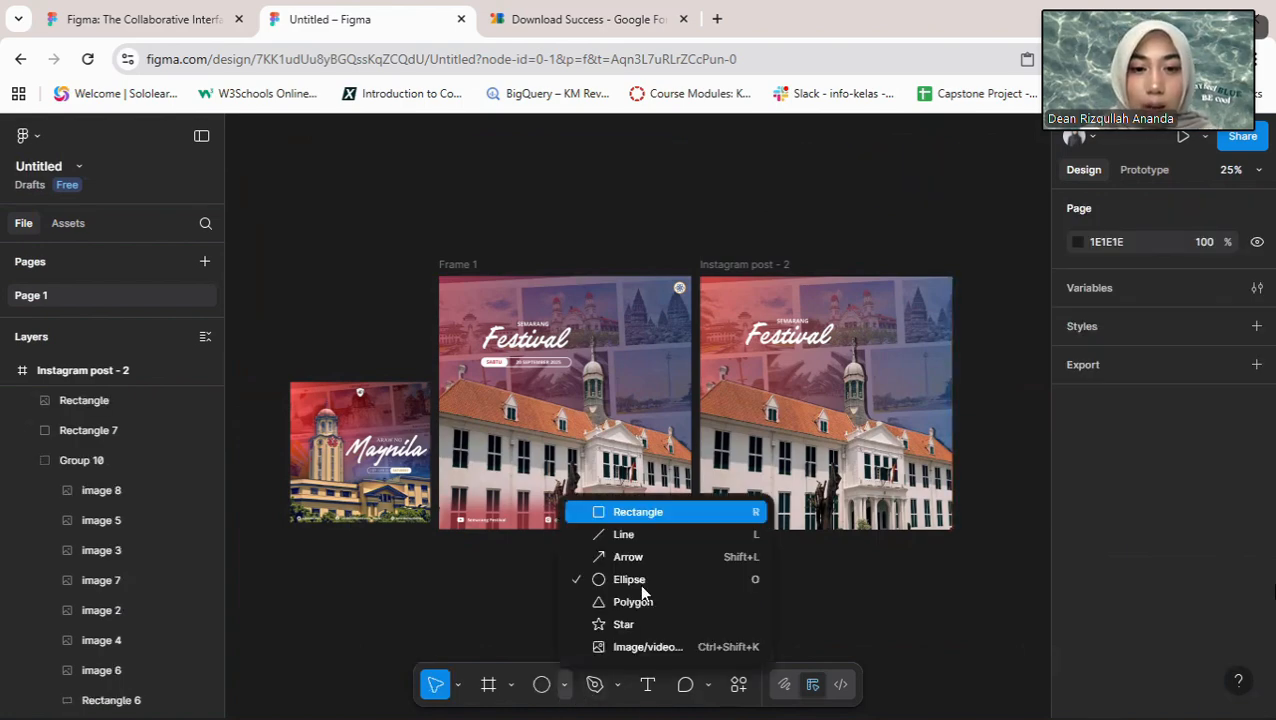
{"action": "left_click", "coordinate": [684, 512]}
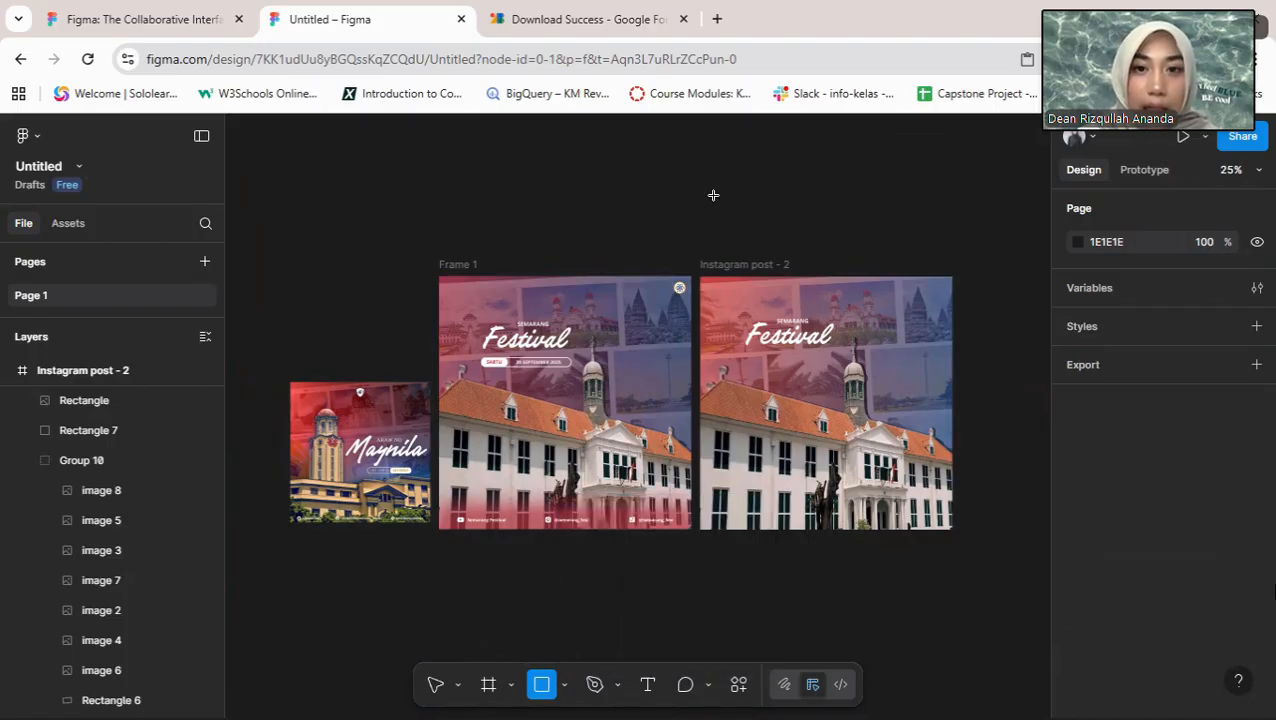
{"action": "mouse_move", "coordinate": [712, 196]}
{"action": "left_mouse_down"}
{"action": "mouse_move", "coordinate": [910, 234]}
{"action": "mouse_move", "coordinate": [843, 206]}
{"action": "mouse_move", "coordinate": [848, 215]}
{"action": "left_mouse_up"}
{"action": "left_click", "coordinate": [884, 216]}
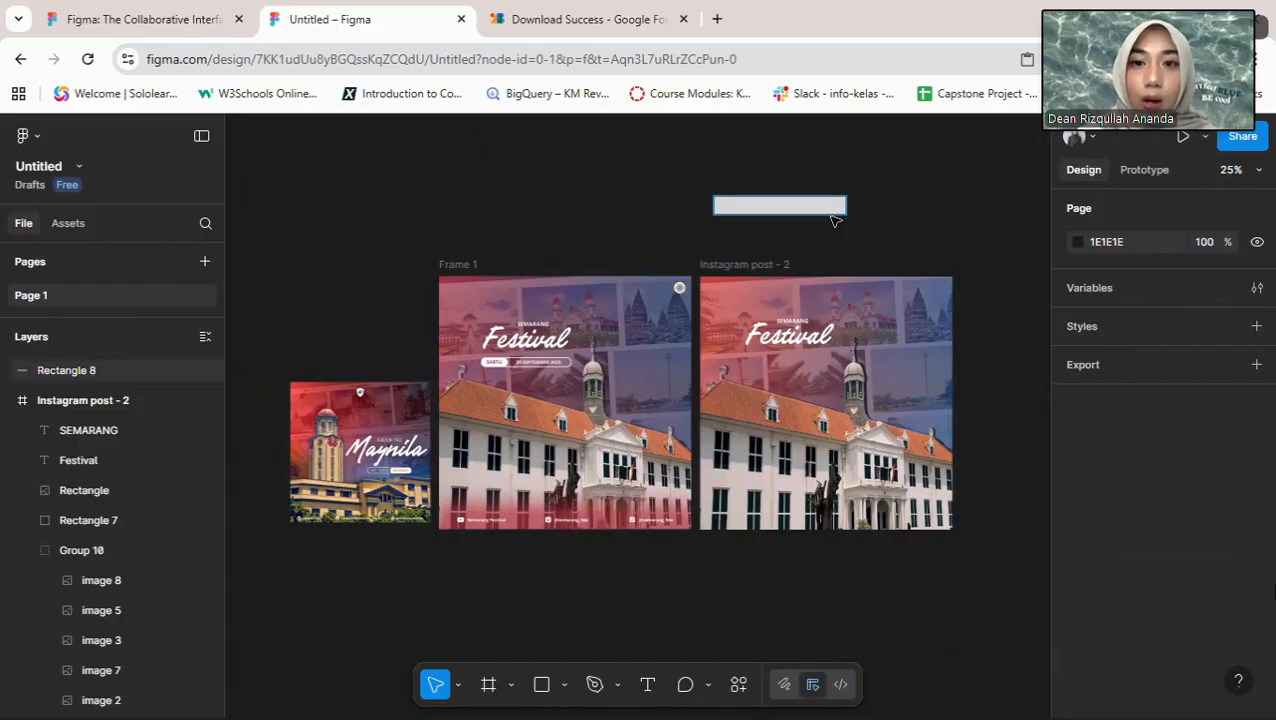
Step: Round the corners of the new rectangle with a corner radius of 60
{"action": "left_click", "coordinate": [836, 214]}
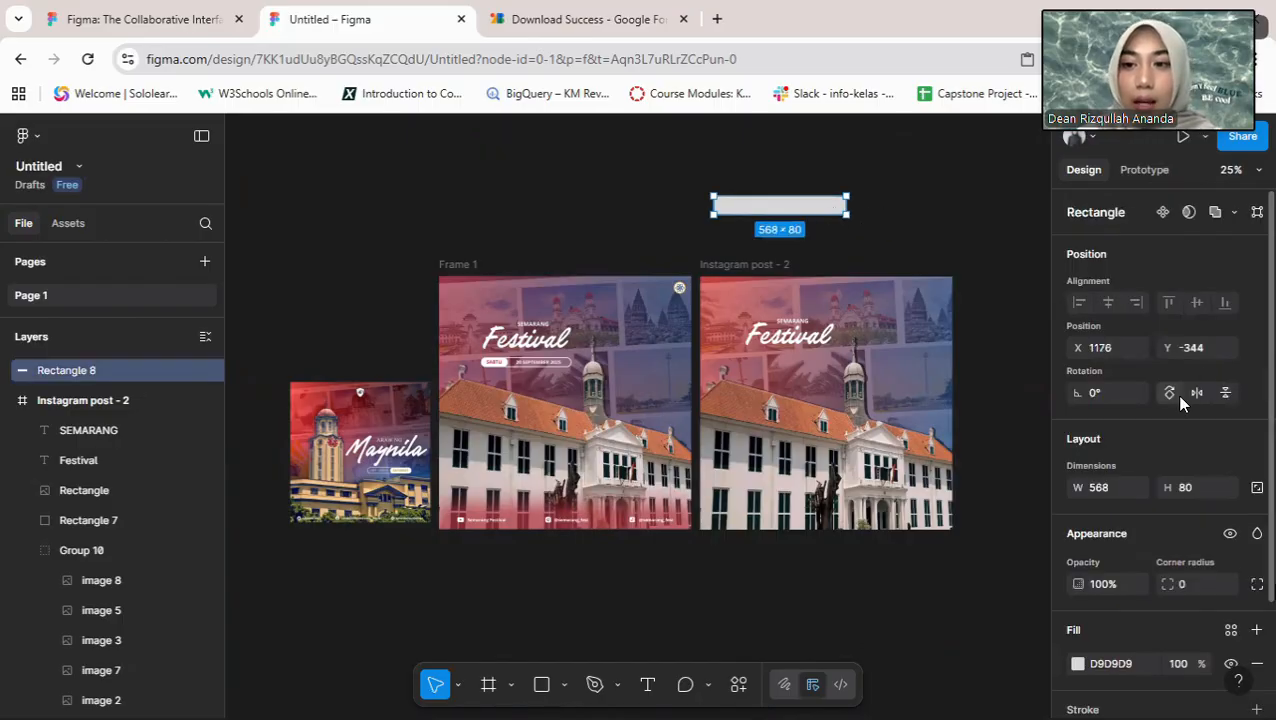
{"action": "scroll", "coordinate": [1190, 550], "scroll_direction": "down", "scroll_amount": 3}
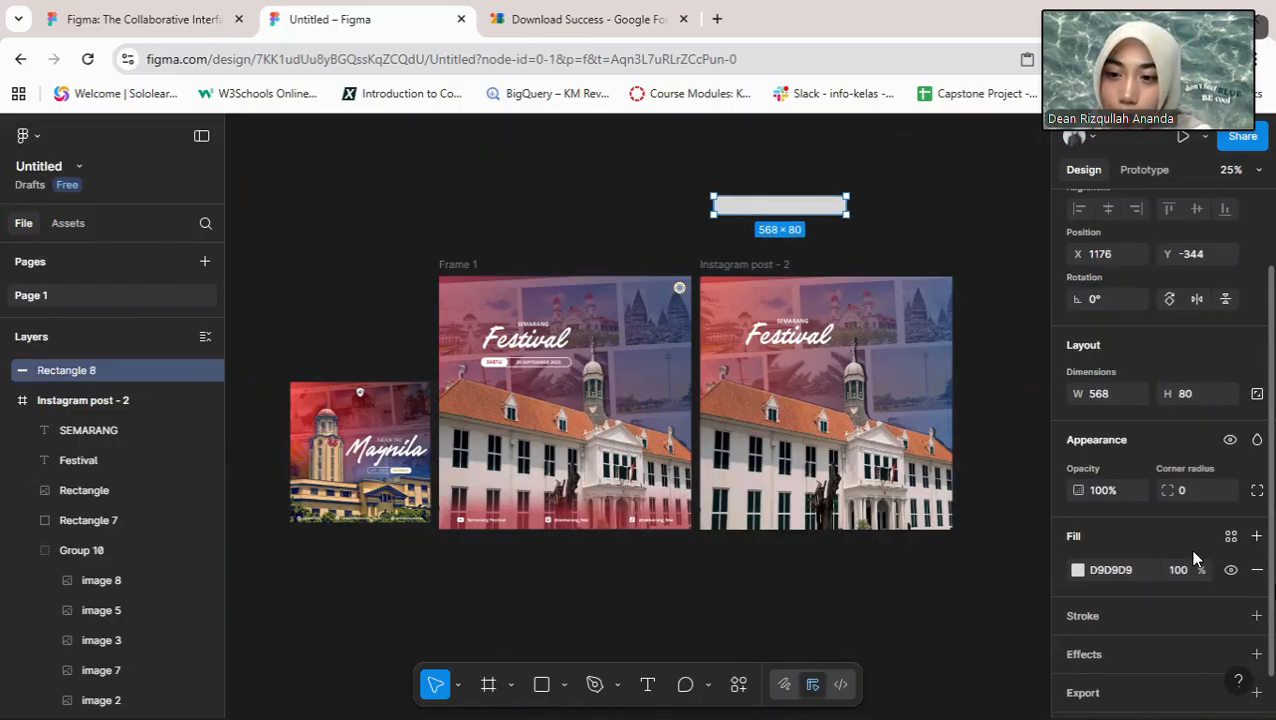
{"action": "left_click", "coordinate": [1181, 451]}
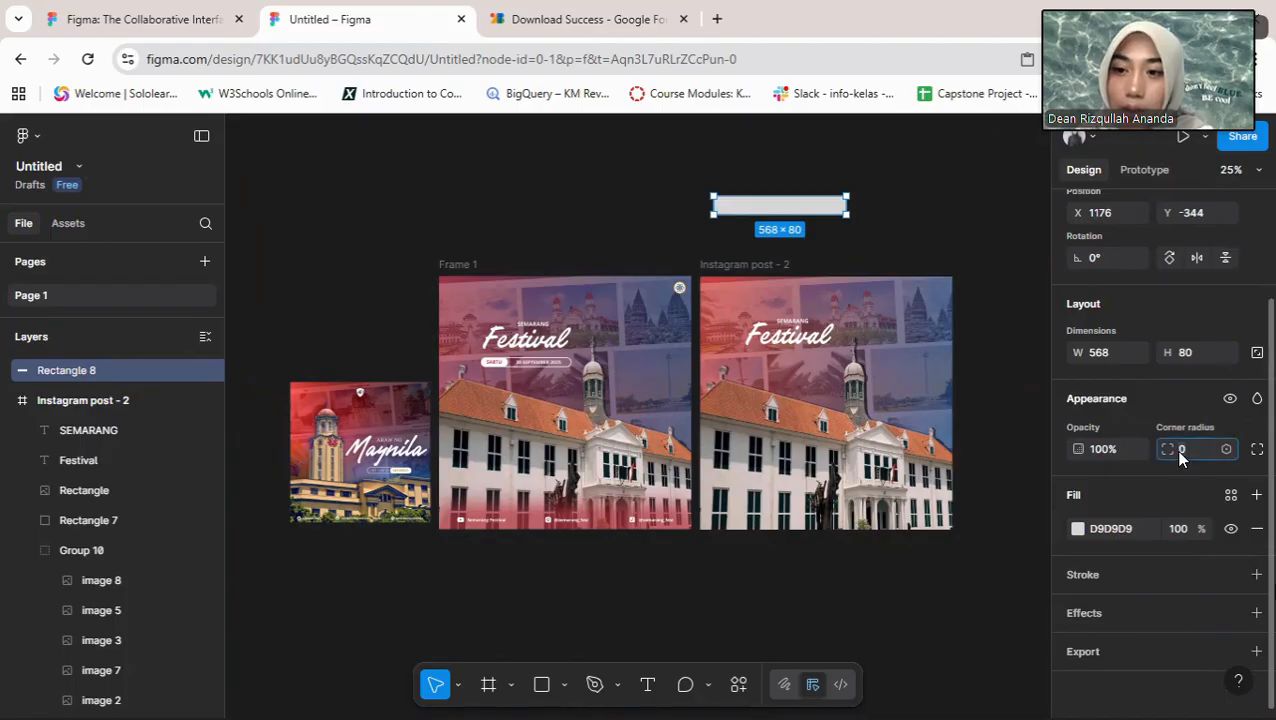
{"action": "type", "text": "1"}
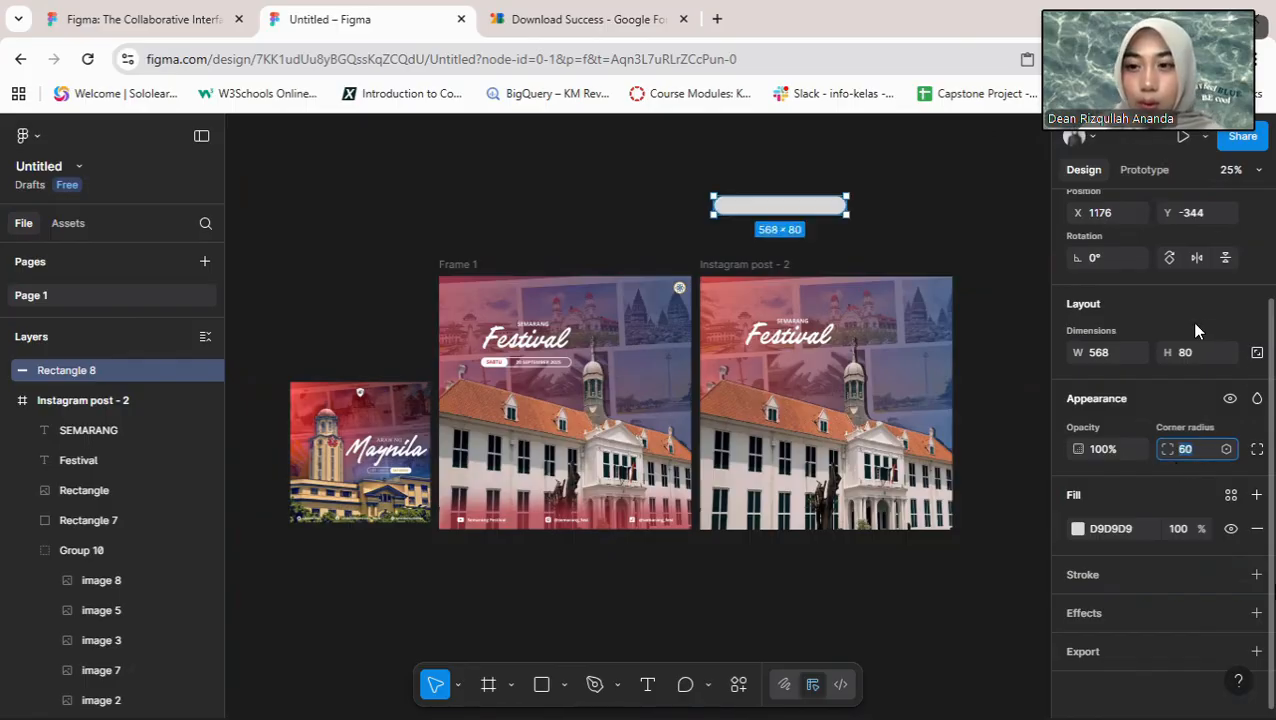
{"action": "left_click", "coordinate": [880, 230]}
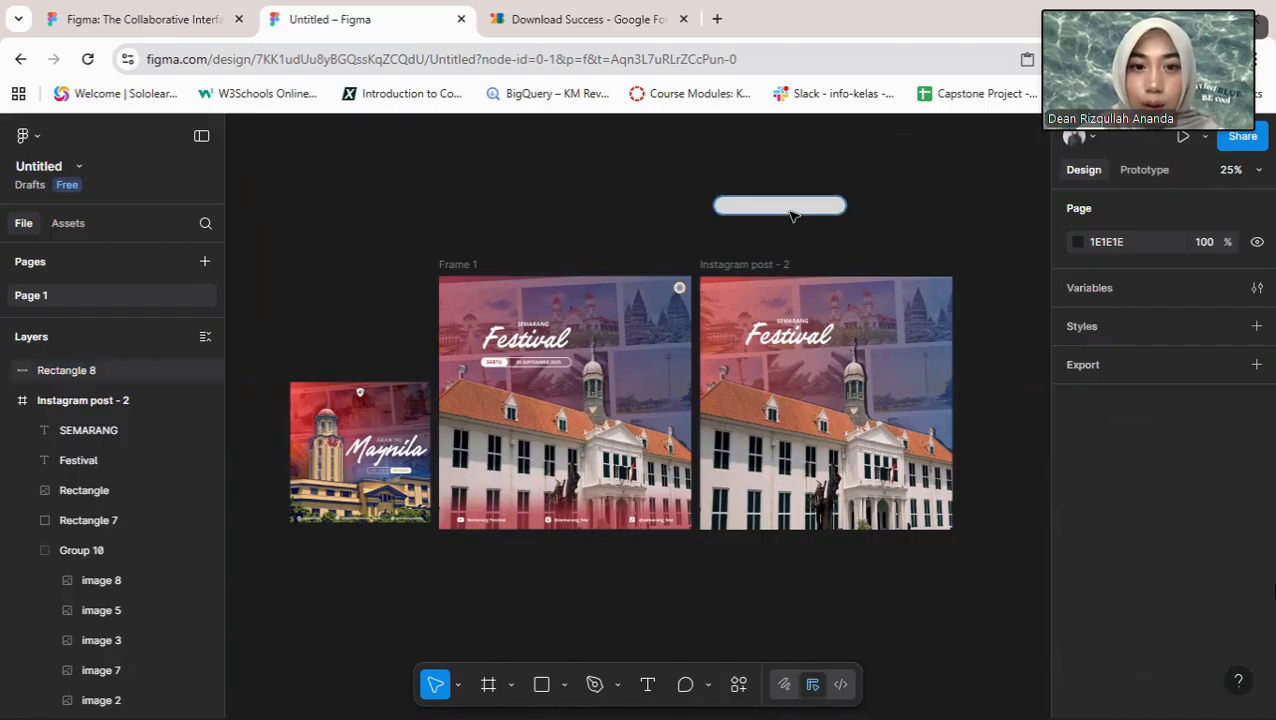
Step: Move the rounded rectangle into the Instagram post - 2 frame, directly below the Festival title
{"action": "left_click_drag", "start_coordinate": [782, 220], "coordinate": [811, 368]}
{"action": "key", "text": "ctrl+plus"}
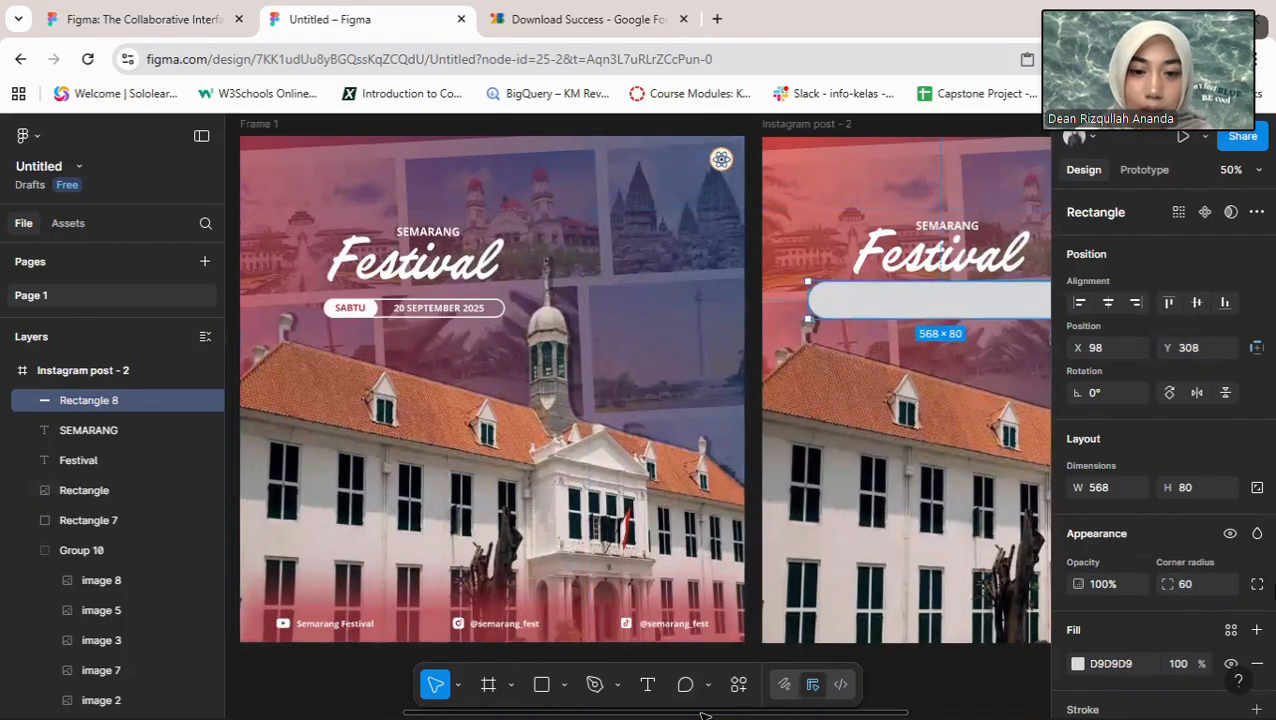
{"action": "left_click_drag", "start_coordinate": [712, 713], "coordinate": [895, 716]}
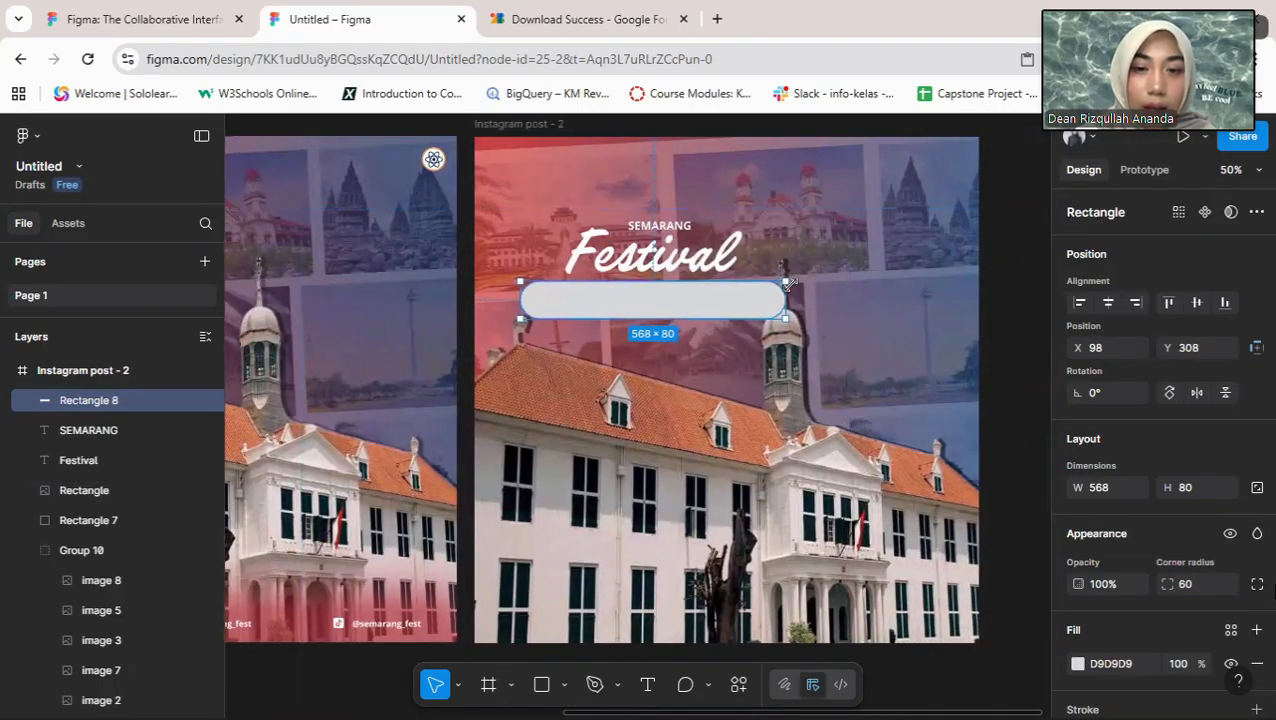
Step: Shrink the rounded rectangle below the Festival title to about 472 × 52
{"action": "left_click_drag", "start_coordinate": [787, 284], "coordinate": [776, 292]}
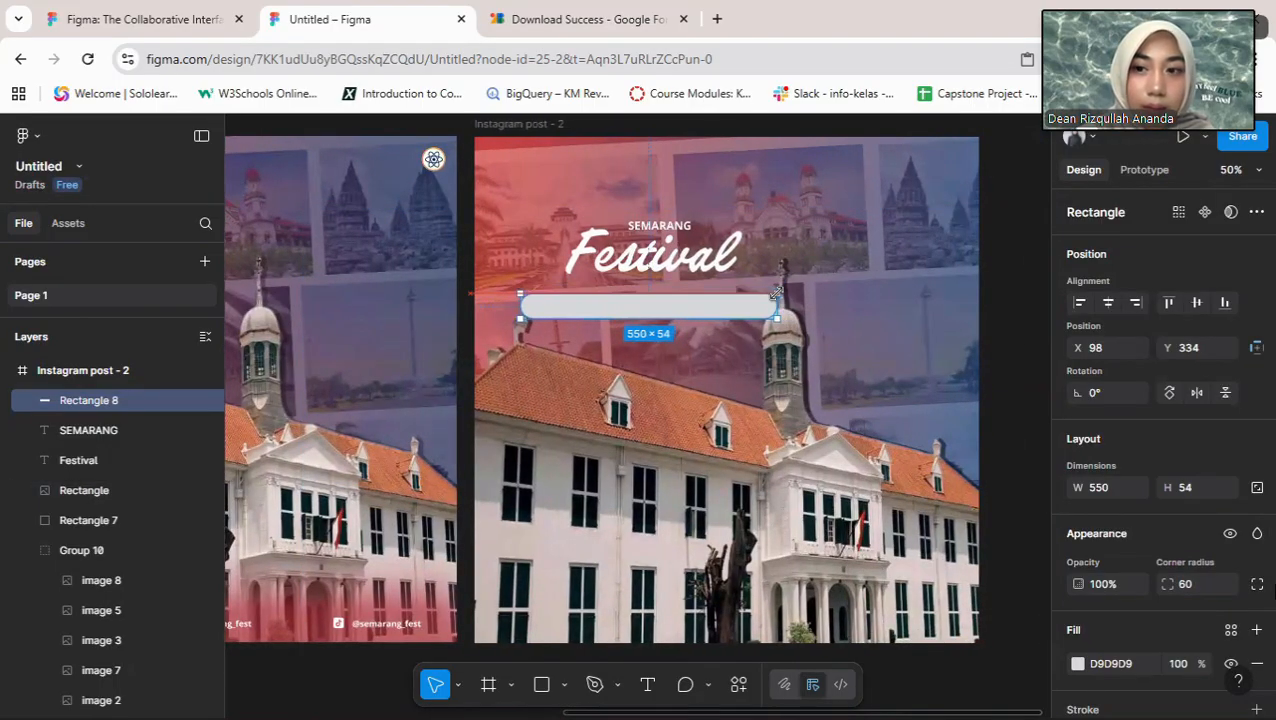
{"action": "left_click", "coordinate": [754, 310]}
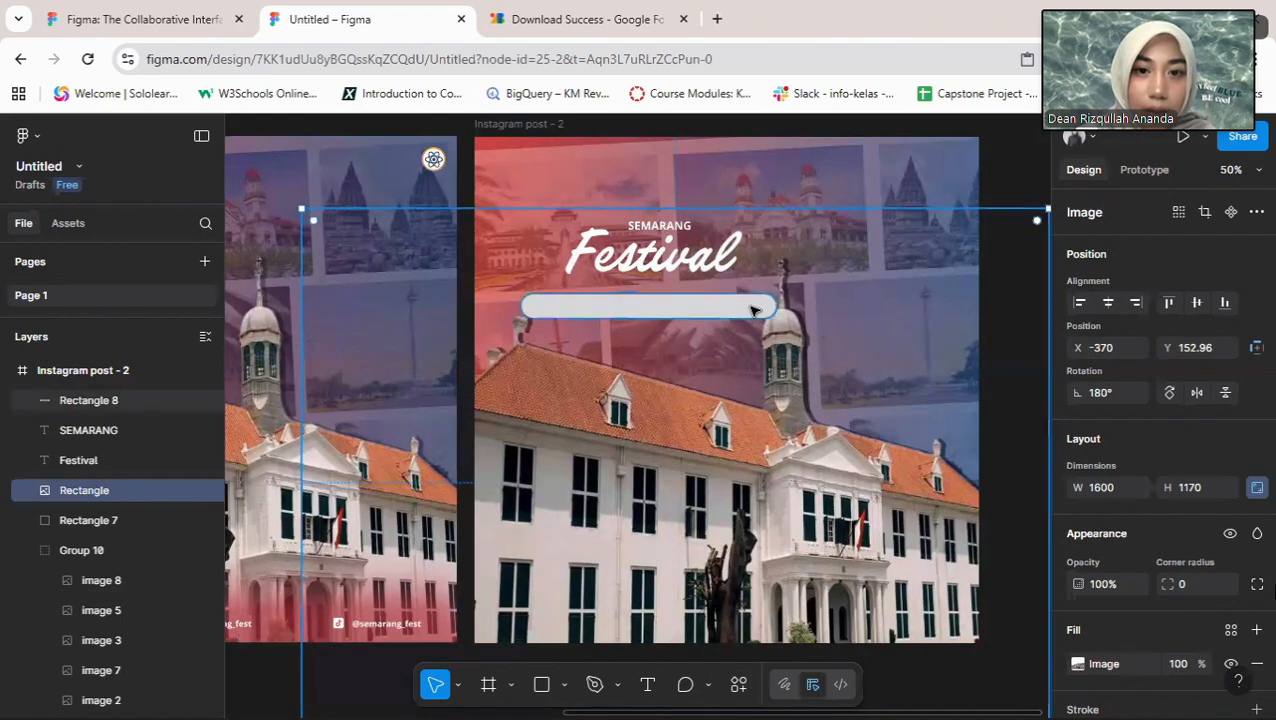
{"action": "left_click_drag", "start_coordinate": [754, 310], "coordinate": [755, 305]}
{"action": "left_click", "coordinate": [632, 305]}
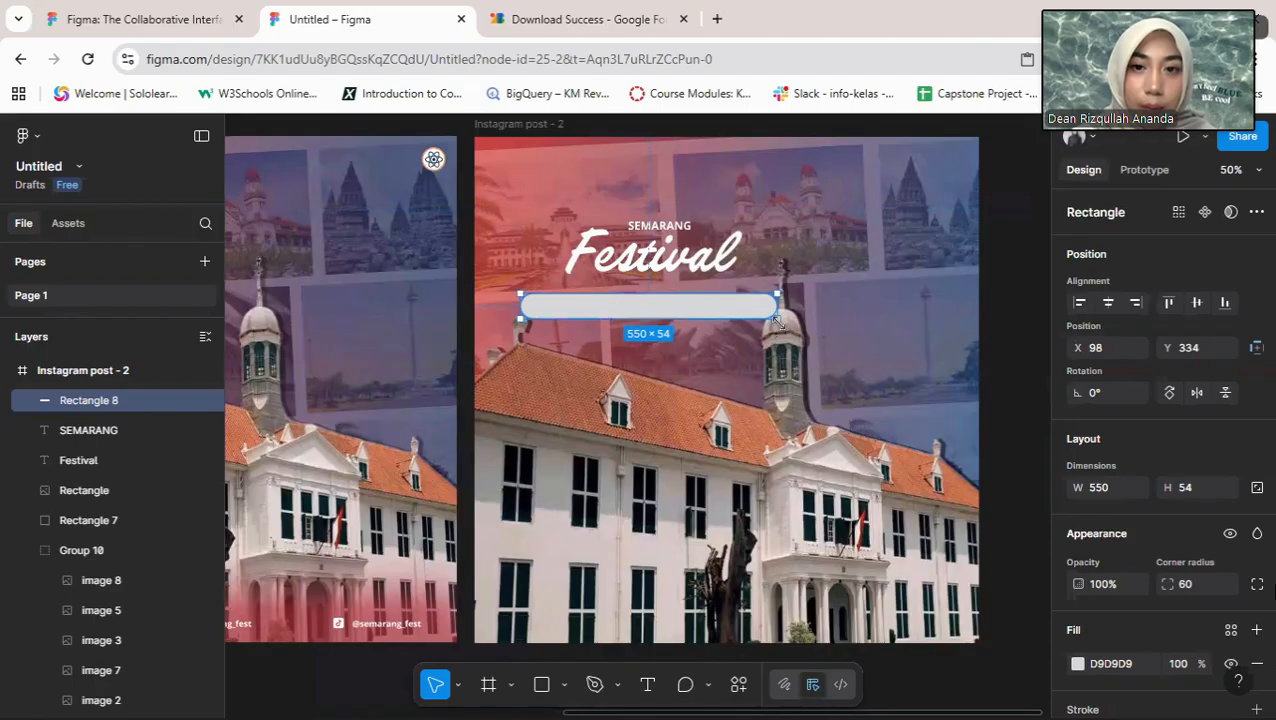
{"action": "left_click_drag", "start_coordinate": [777, 320], "coordinate": [686, 304]}
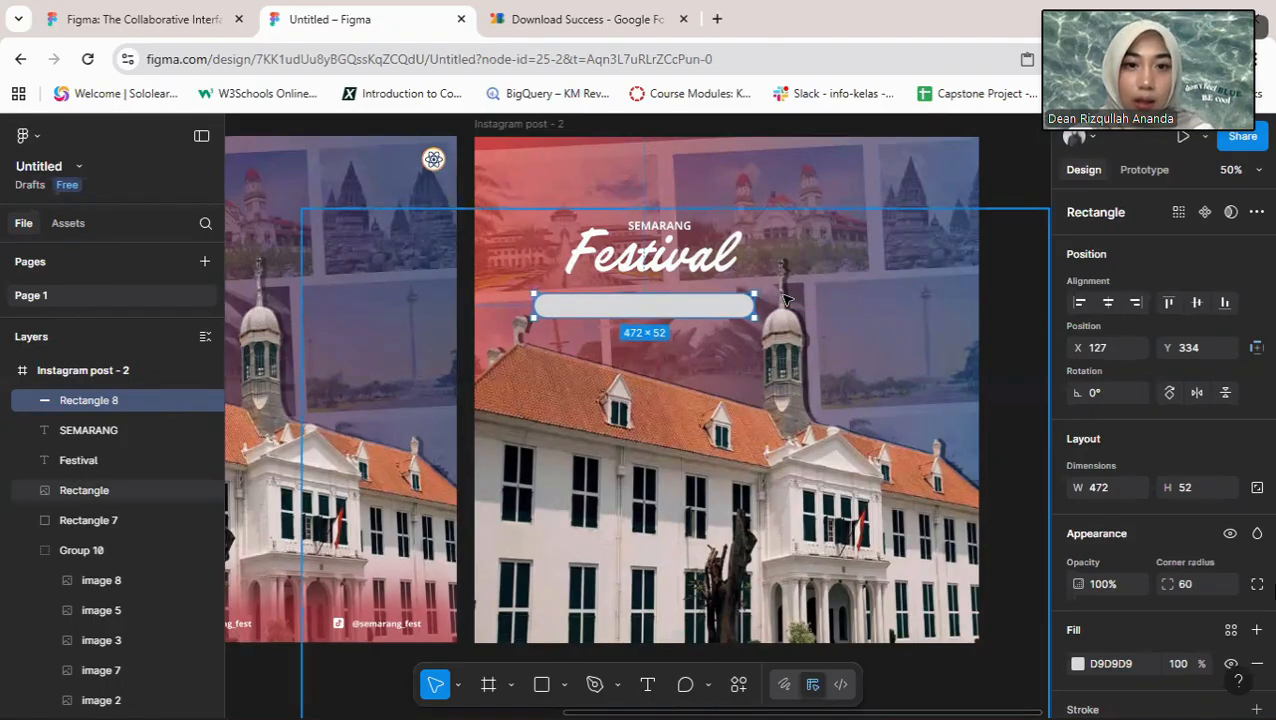
Step: Nudge the rounded rectangle in small steps to X 133 and Y 333 so it sits centred under the title
{"action": "key", "text": "Right"}
{"action": "key", "text": "Right"}
{"action": "key", "text": "Right"}
{"action": "key", "text": "Right"}
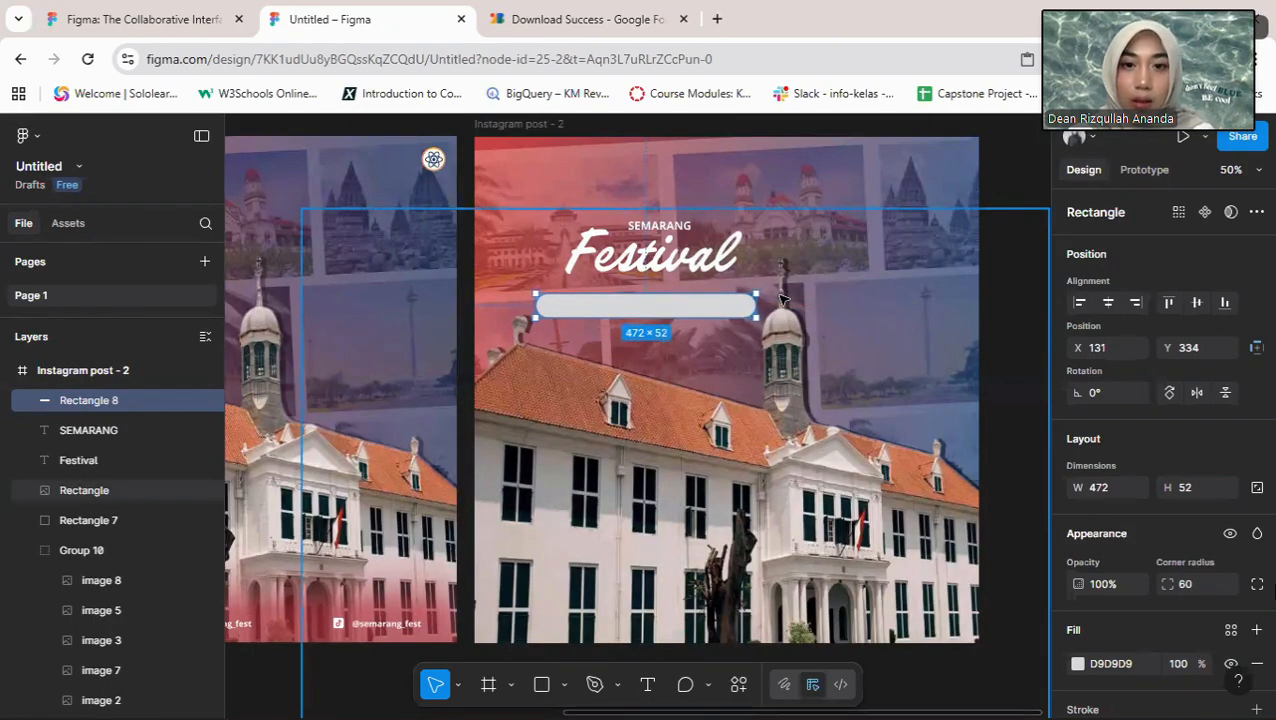
{"action": "key", "text": "Up"}
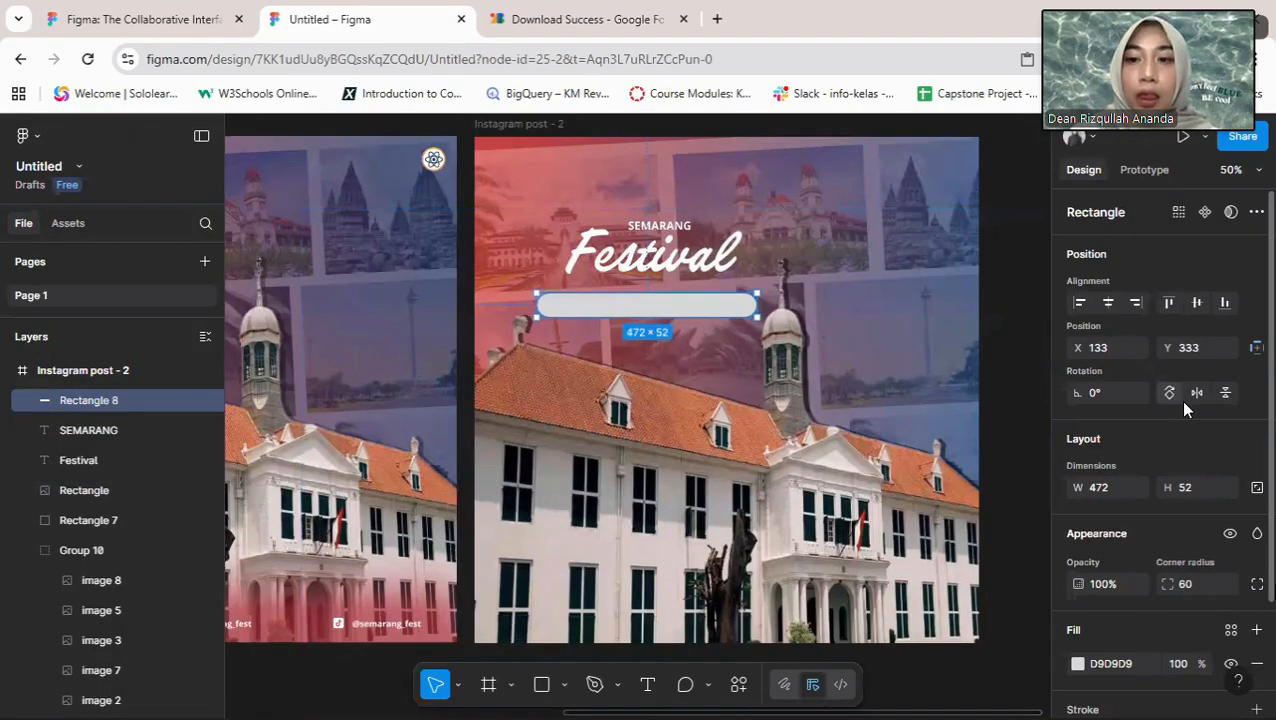
Step: Remove the rounded rectangle's fill and give it a stroke, like the date pill in the Frame 1 reference
{"action": "scroll", "coordinate": [1184, 405], "scroll_direction": "down", "scroll_amount": 2}
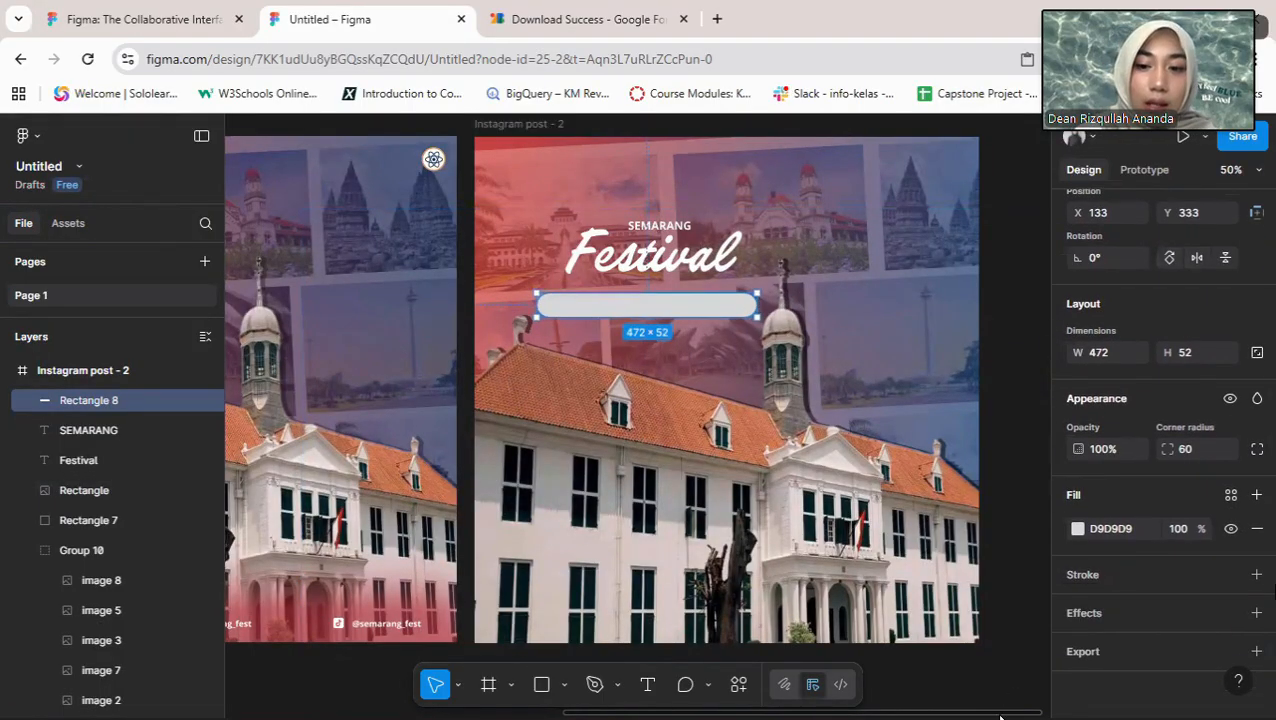
{"action": "left_click_drag", "start_coordinate": [978, 716], "coordinate": [786, 688]}
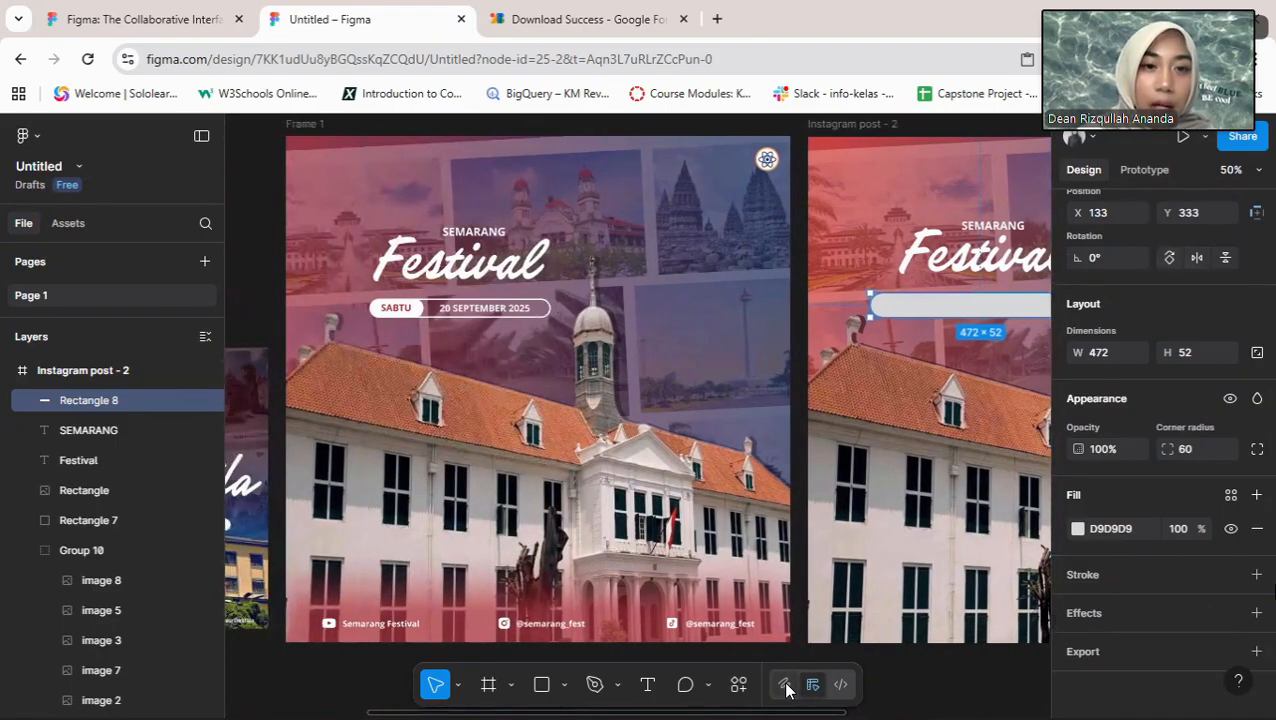
{"action": "left_click_drag", "start_coordinate": [786, 688], "coordinate": [945, 692]}
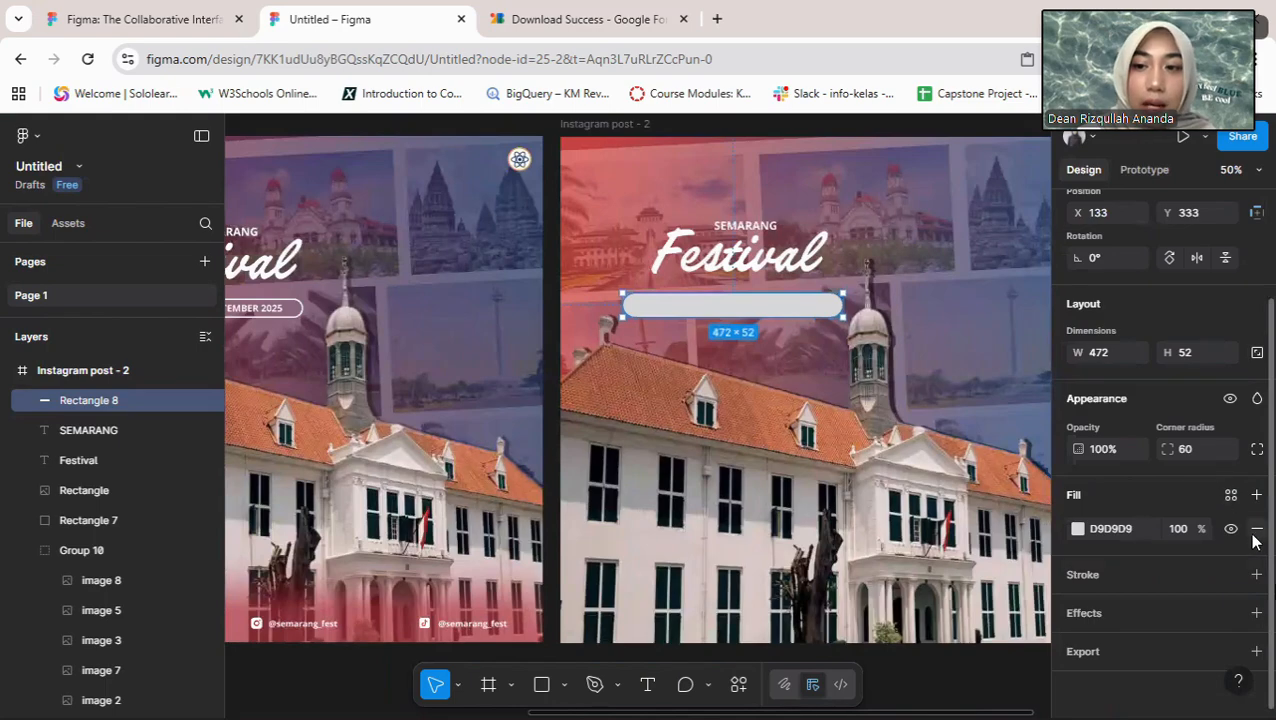
{"action": "left_click", "coordinate": [1256, 529]}
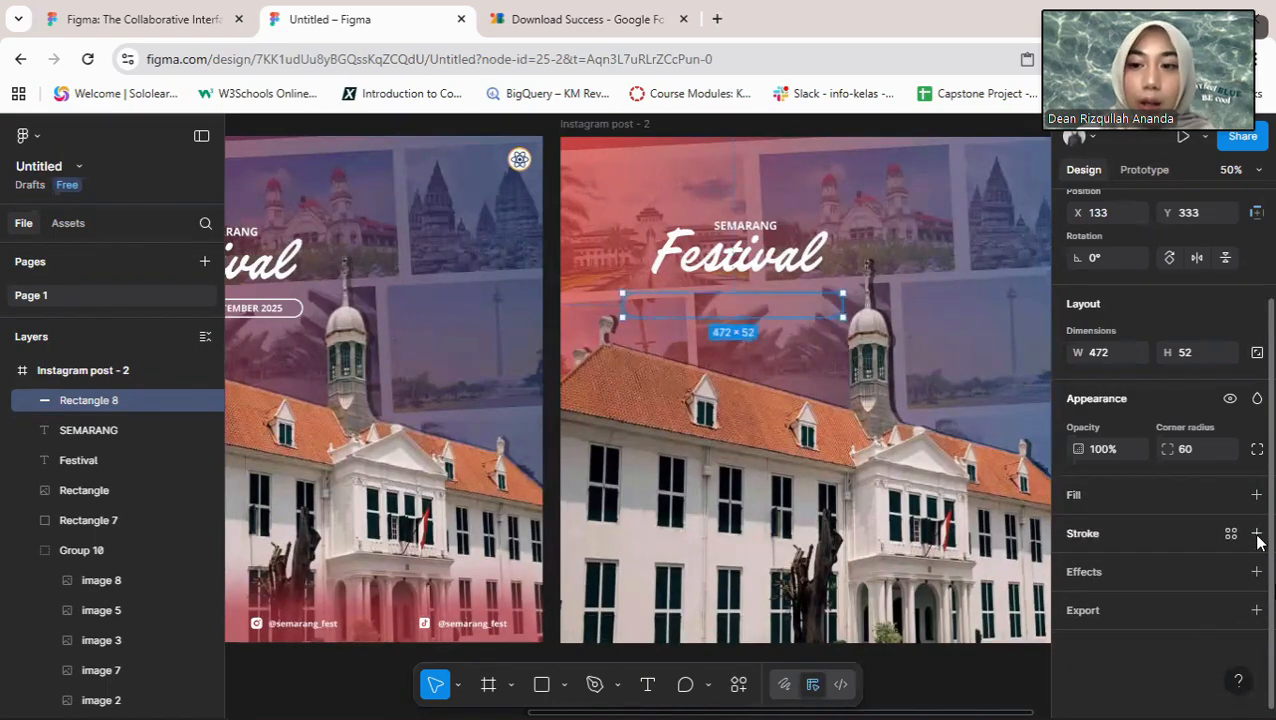
{"action": "left_click", "coordinate": [1257, 535]}
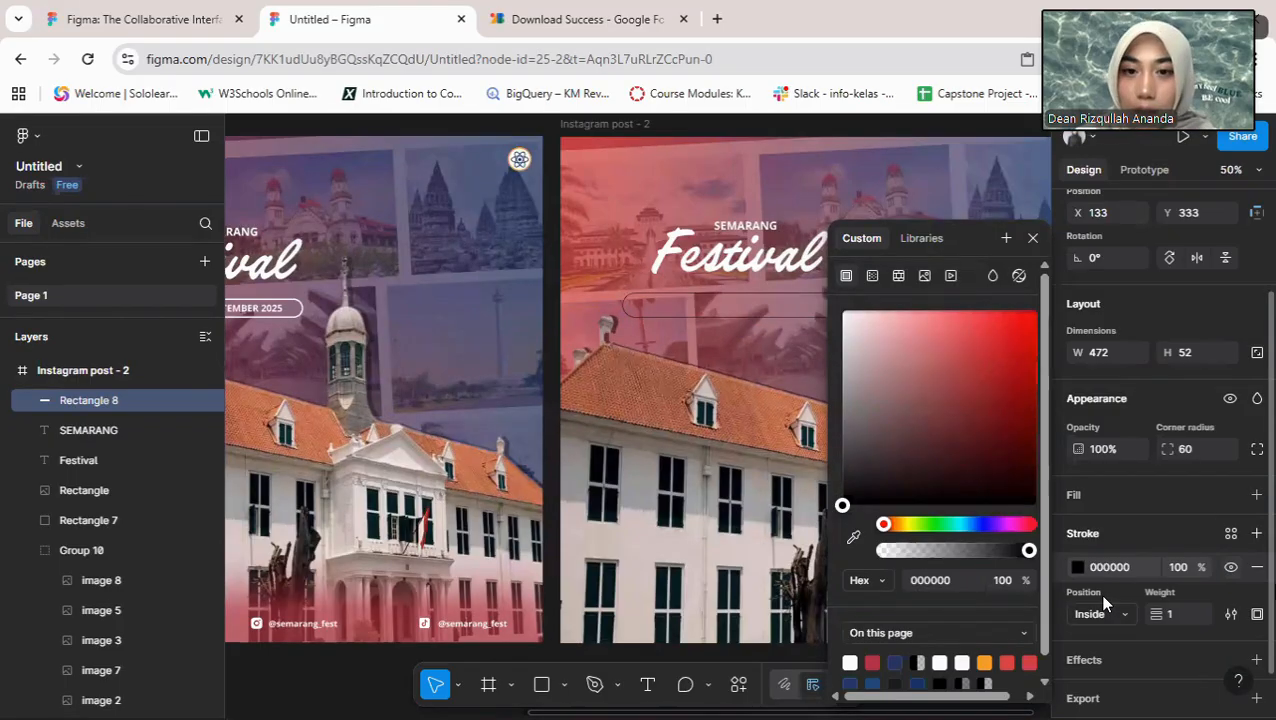
Step: Set the stroke colour of the rounded rectangle below the Festival title to white, FFFFFF
{"action": "left_click", "coordinate": [1077, 568]}
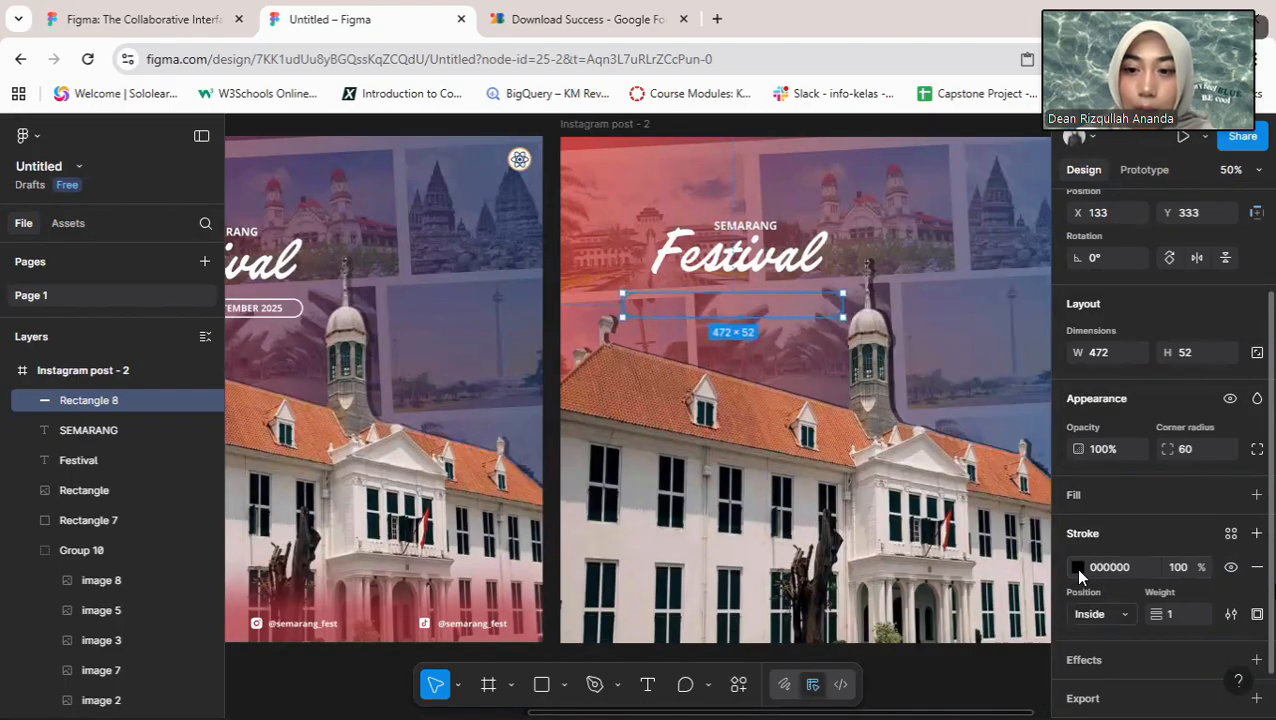
{"action": "left_click", "coordinate": [1077, 567]}
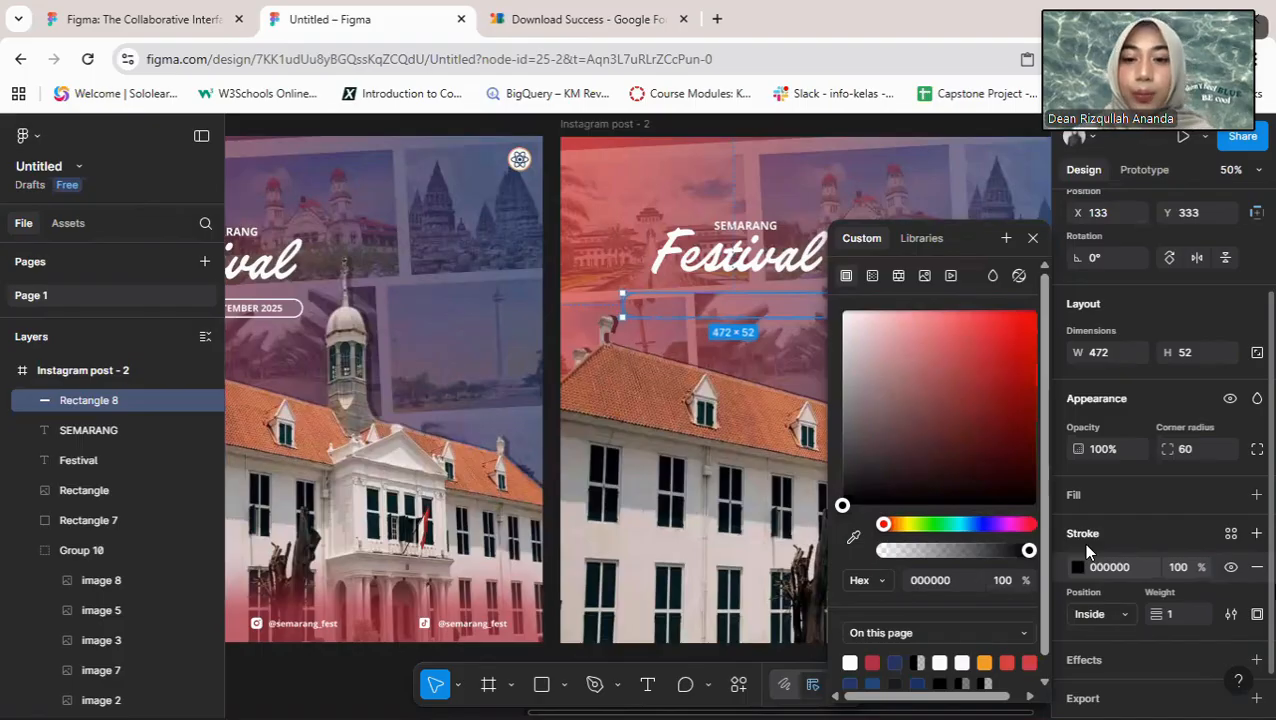
{"action": "left_click", "coordinate": [851, 662]}
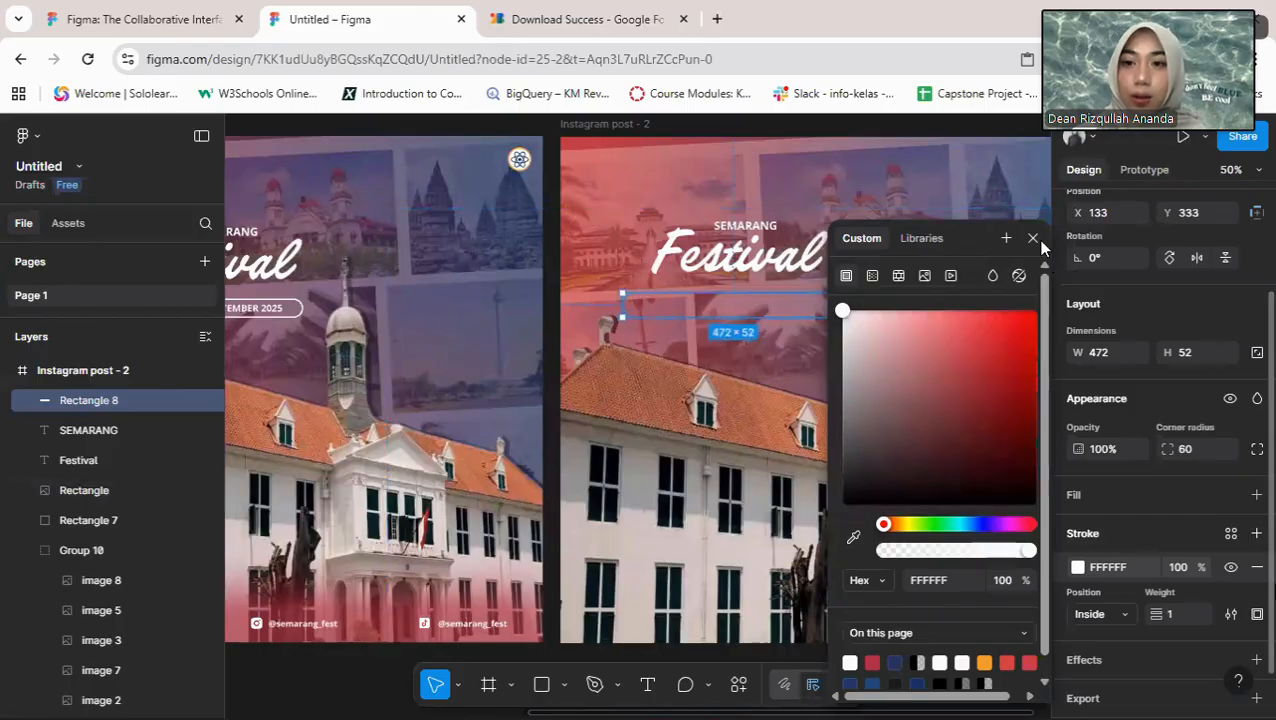
{"action": "left_click", "coordinate": [1086, 330]}
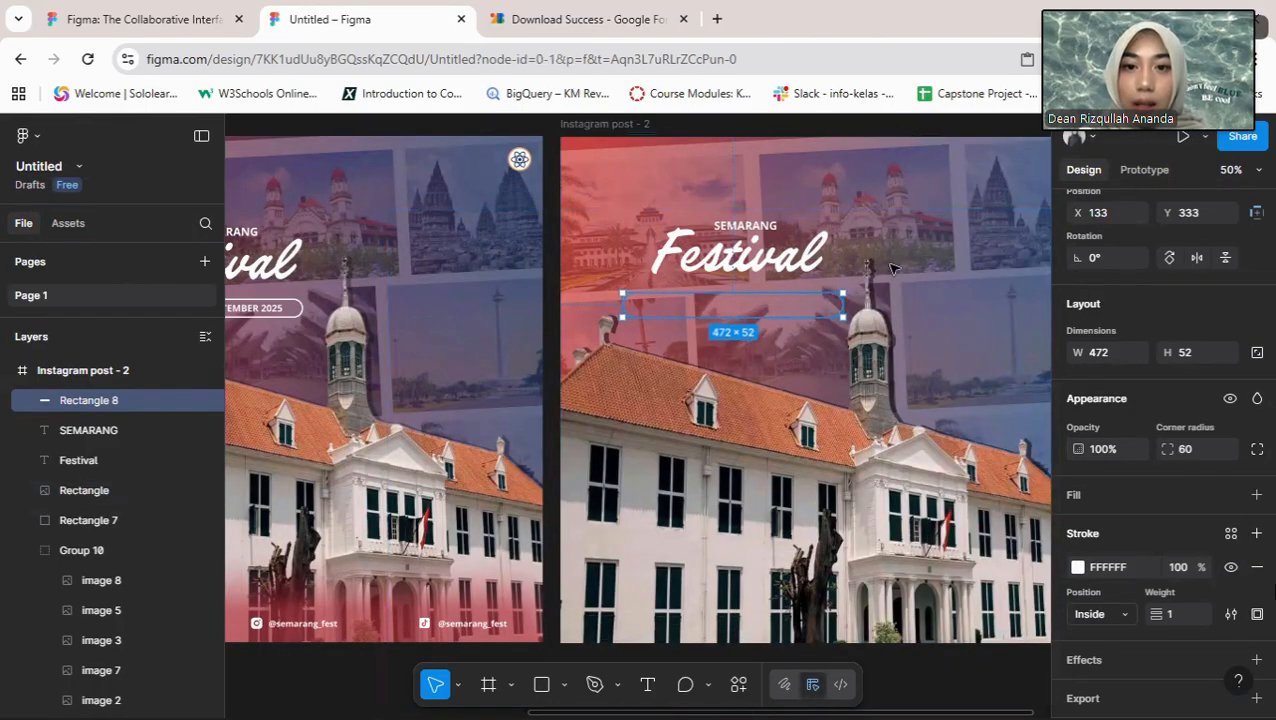
{"action": "key", "text": "Escape"}
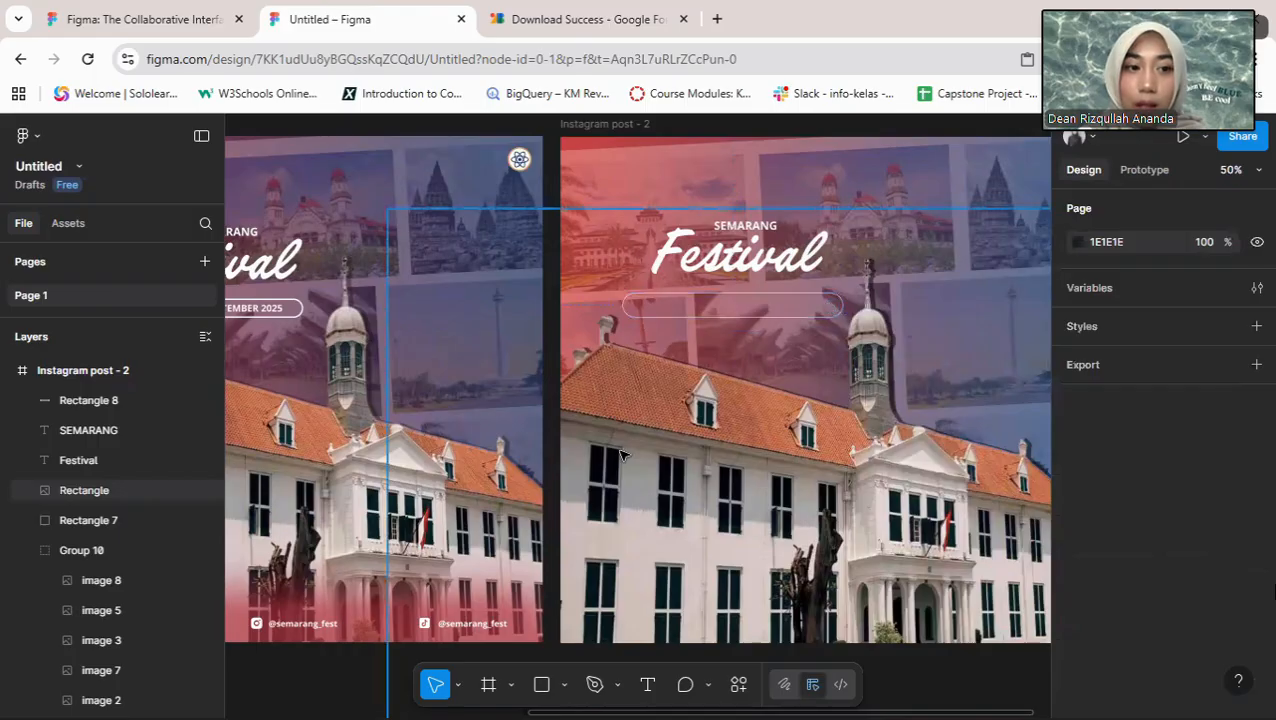
Step: Examine the layer stack of the Instagram post - 2 frame, including the building image, gradient overlay, Group 10 contents and title texts
{"action": "left_click", "coordinate": [105, 527]}
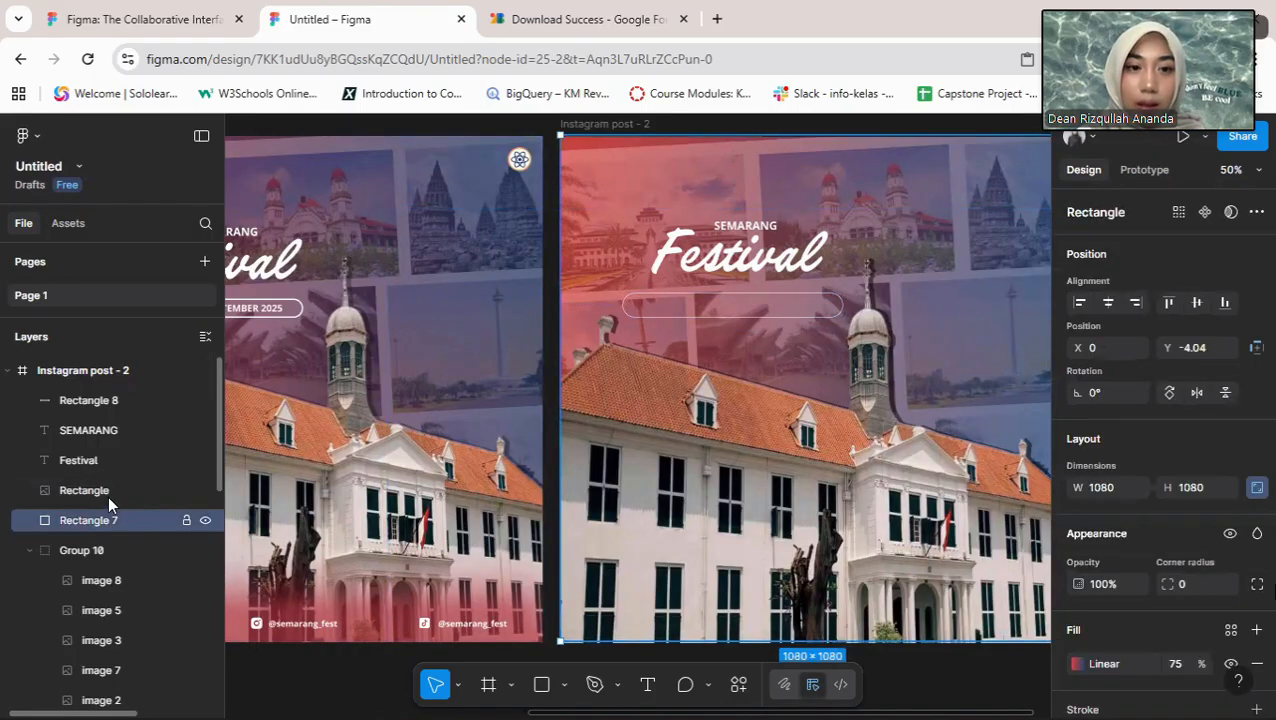
{"action": "left_click", "coordinate": [114, 486]}
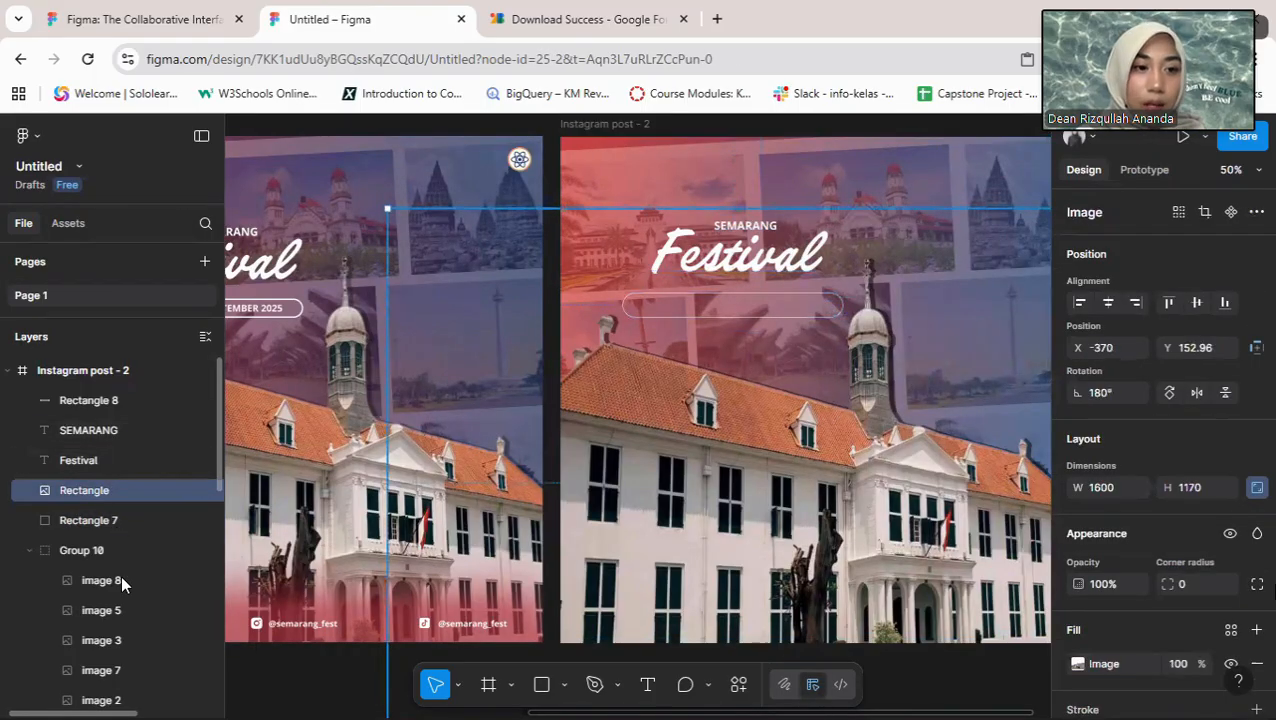
{"action": "left_click", "coordinate": [10, 372]}
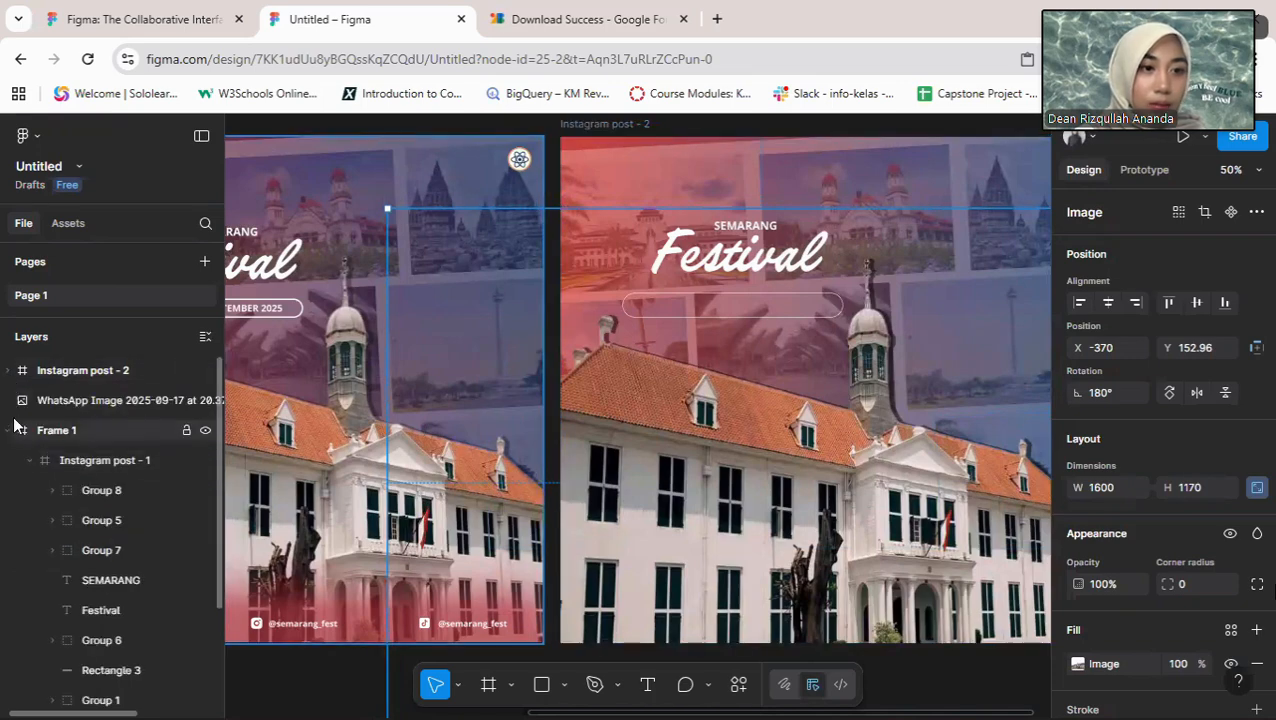
{"action": "left_click", "coordinate": [10, 430]}
{"action": "left_click", "coordinate": [5, 371]}
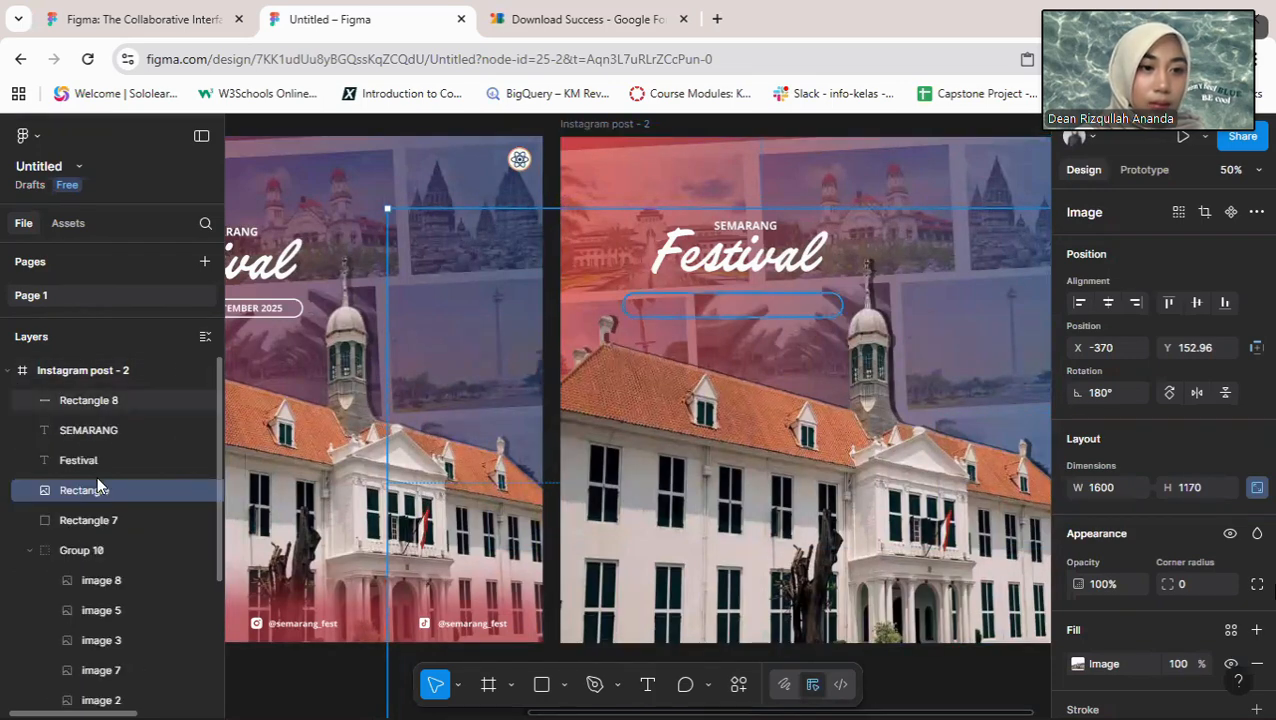
{"action": "left_click", "coordinate": [85, 519]}
{"action": "left_click", "coordinate": [104, 489]}
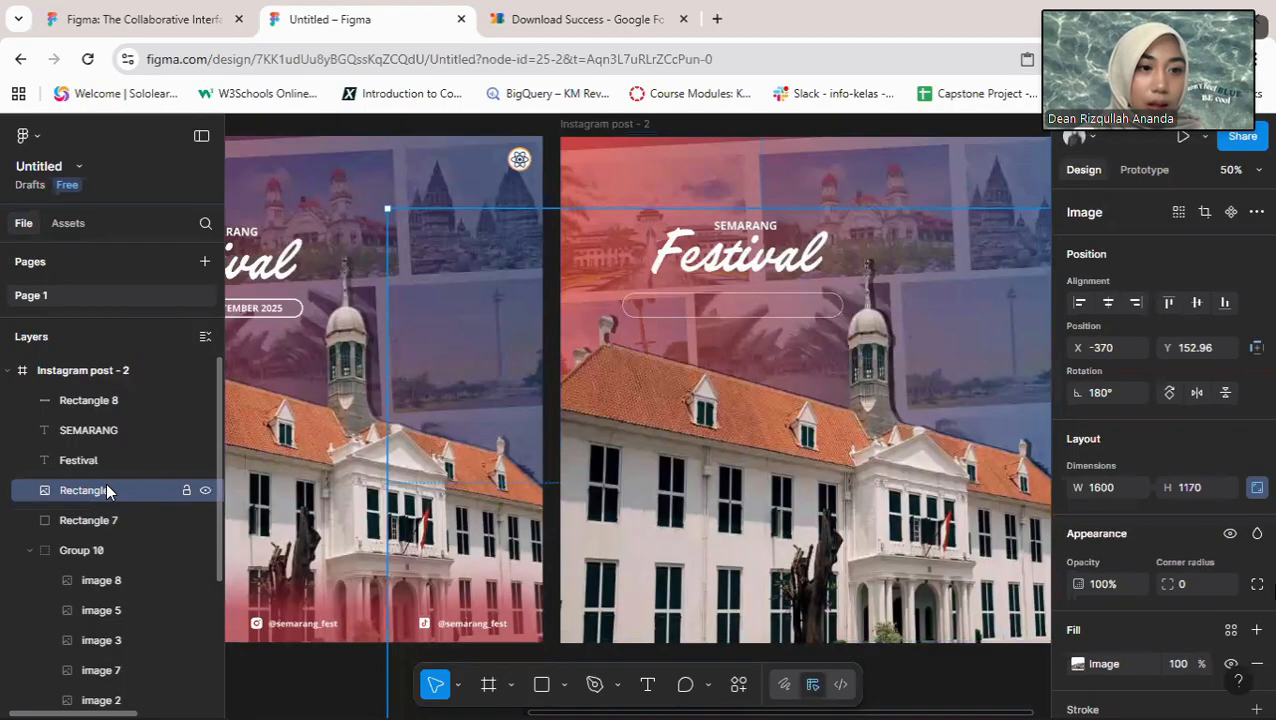
{"action": "scroll", "coordinate": [126, 521], "scroll_direction": "down", "scroll_amount": 2}
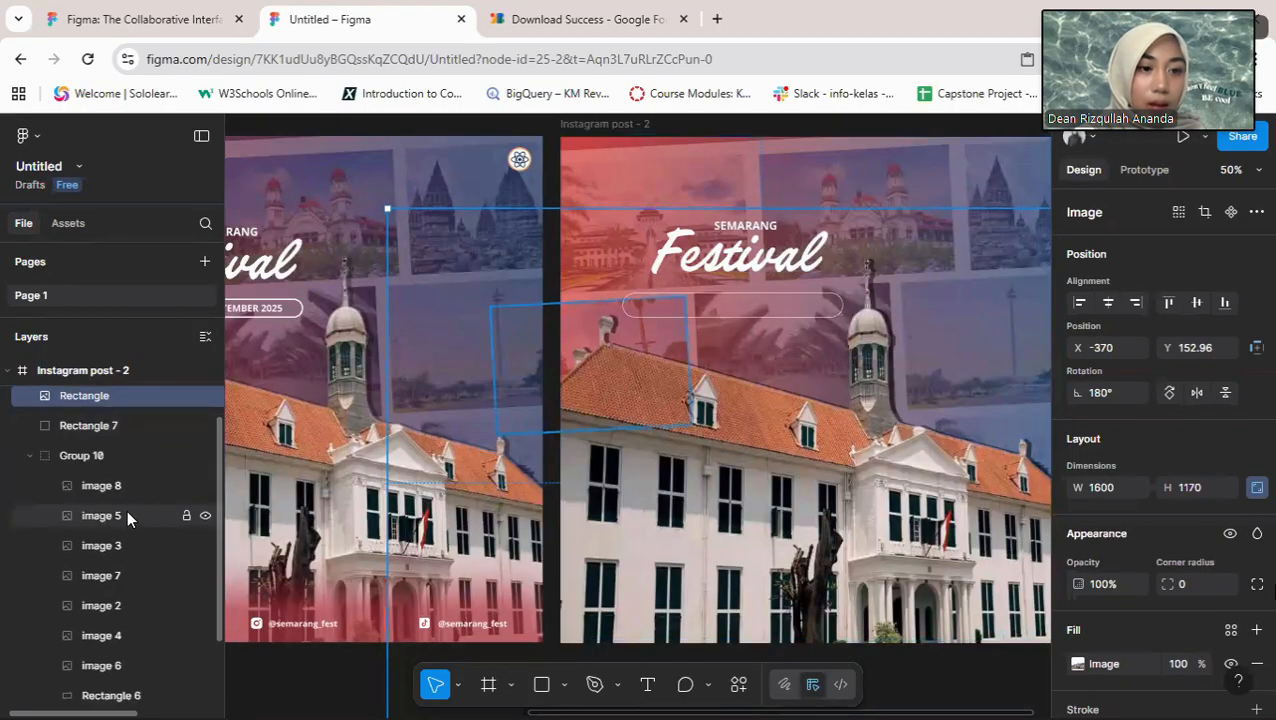
{"action": "scroll", "coordinate": [127, 509], "scroll_direction": "down", "scroll_amount": 2}
{"action": "left_click", "coordinate": [123, 590]}
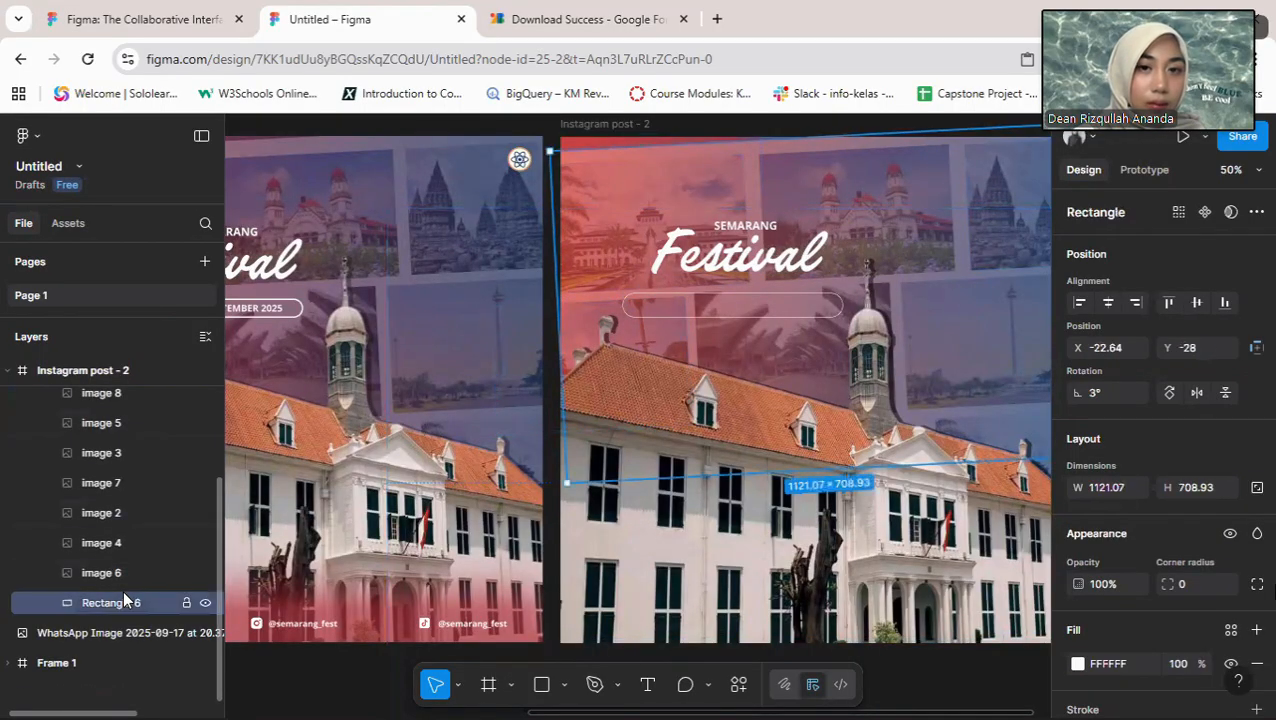
{"action": "scroll", "coordinate": [126, 571], "scroll_direction": "down", "scroll_amount": 1}
{"action": "scroll", "coordinate": [126, 578], "scroll_direction": "up", "scroll_amount": 4}
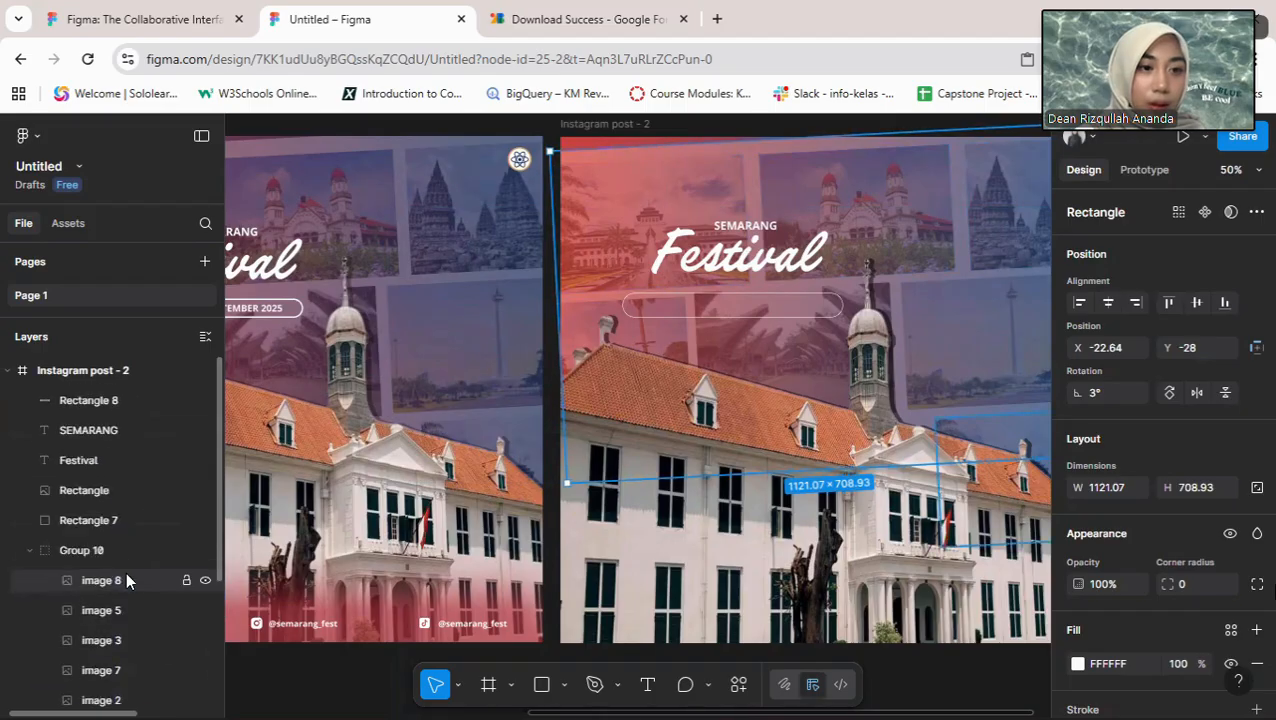
{"action": "left_click", "coordinate": [138, 490]}
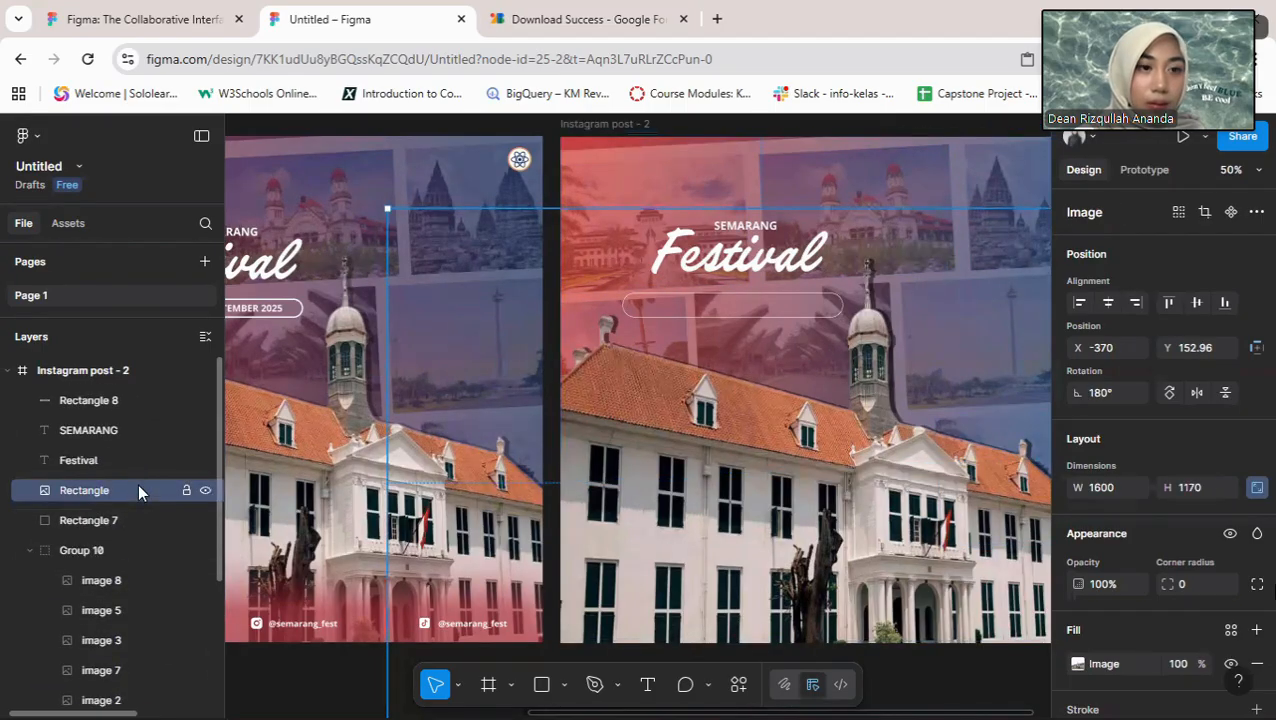
{"action": "left_click", "coordinate": [143, 460]}
{"action": "left_click", "coordinate": [146, 430]}
Step: Increase the stroke weight of the rounded rectangle below the Festival title to 3
{"action": "left_click", "coordinate": [147, 401]}
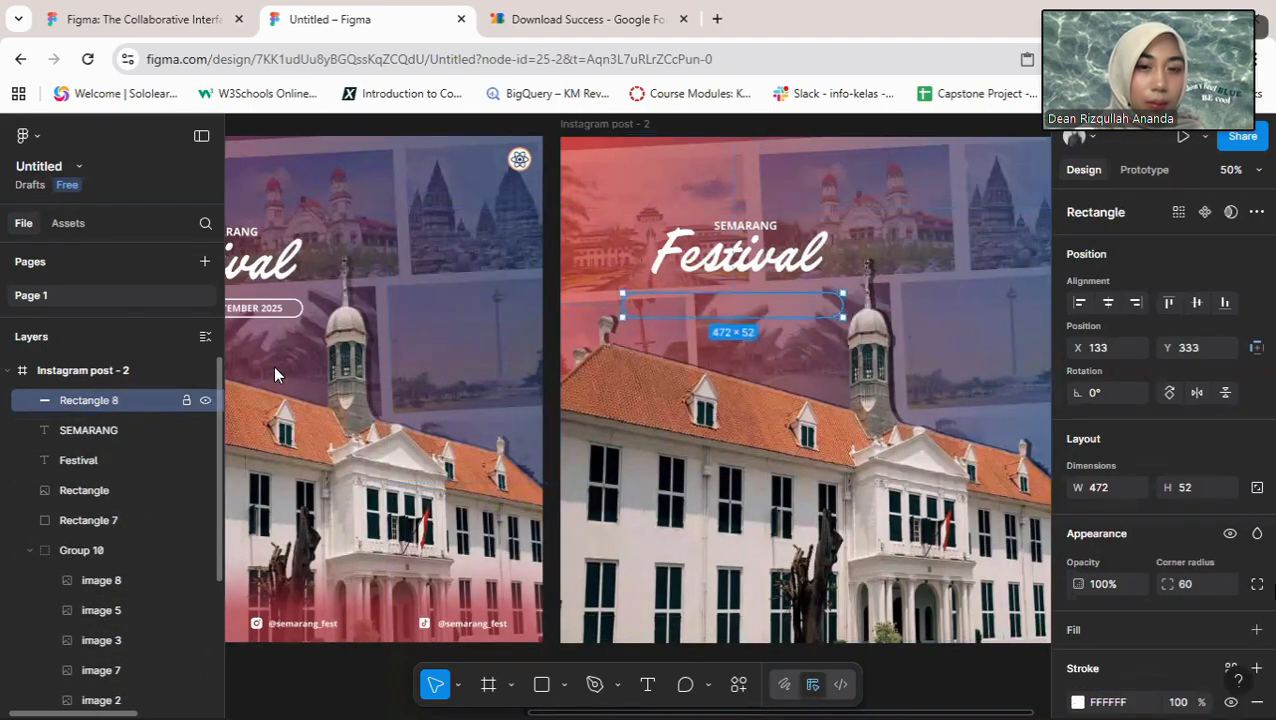
{"action": "scroll", "coordinate": [1156, 527], "scroll_direction": "down", "scroll_amount": 2}
{"action": "scroll", "coordinate": [1161, 531], "scroll_direction": "down", "scroll_amount": 2}
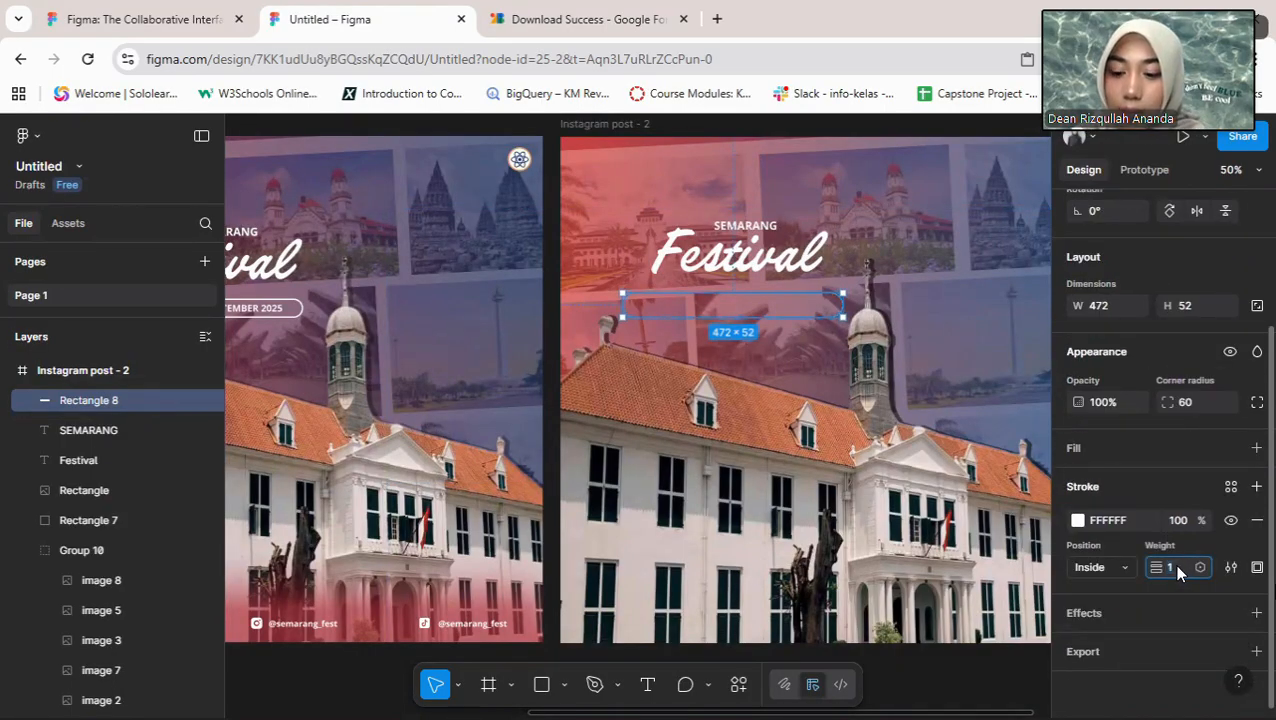
{"action": "key", "text": "Up"}
{"action": "key", "text": "Up"}
{"action": "key", "text": "Up"}
{"action": "key", "text": "Up"}
{"action": "key", "text": "Down"}
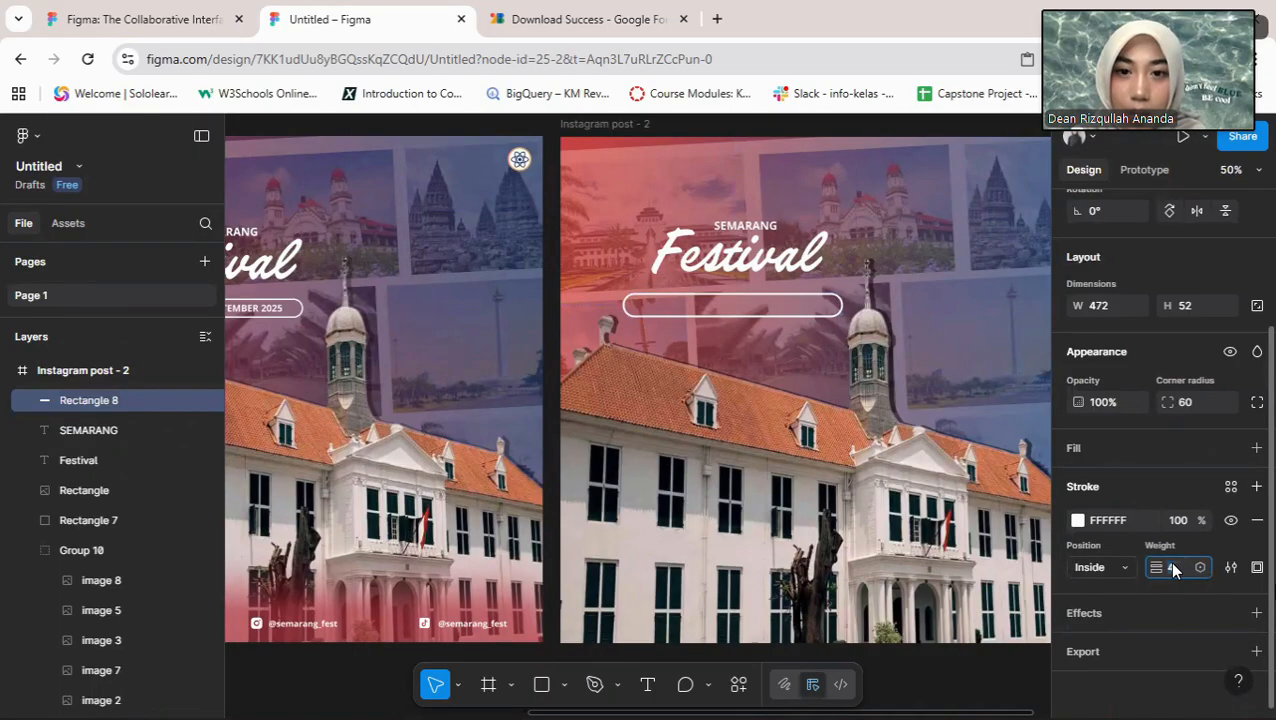
{"action": "key", "text": "Down"}
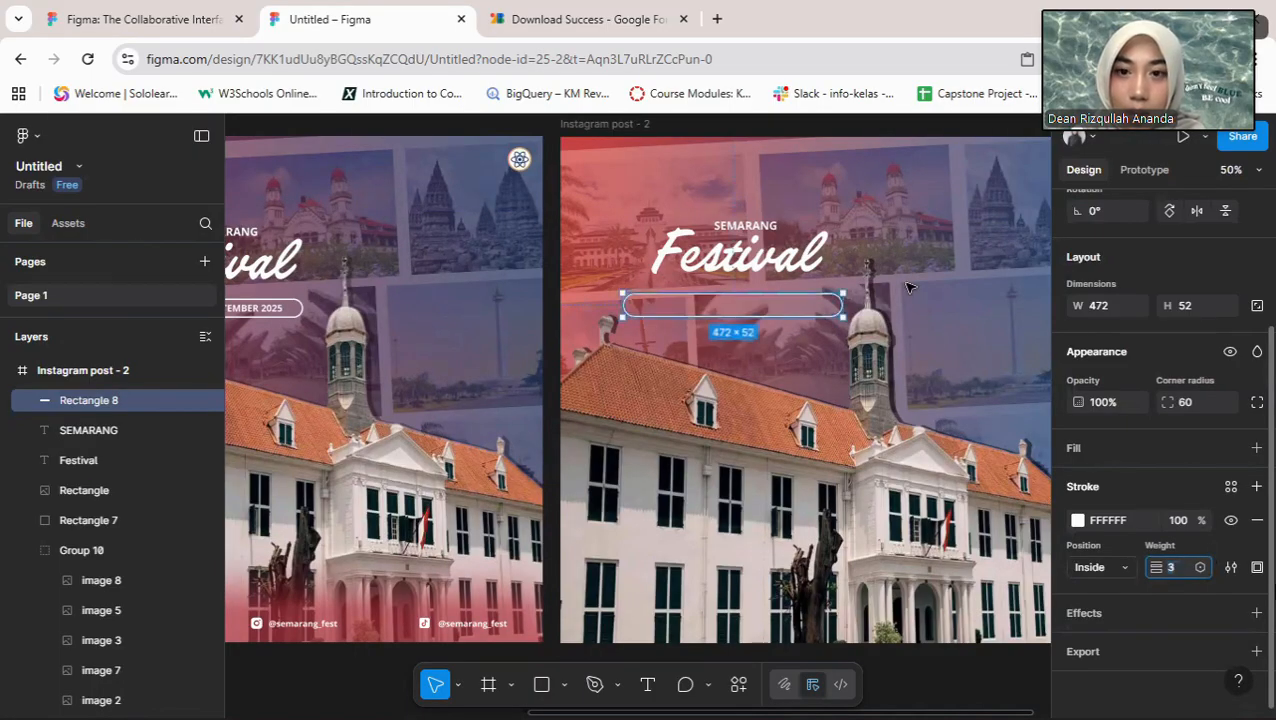
{"action": "key", "text": "Escape"}
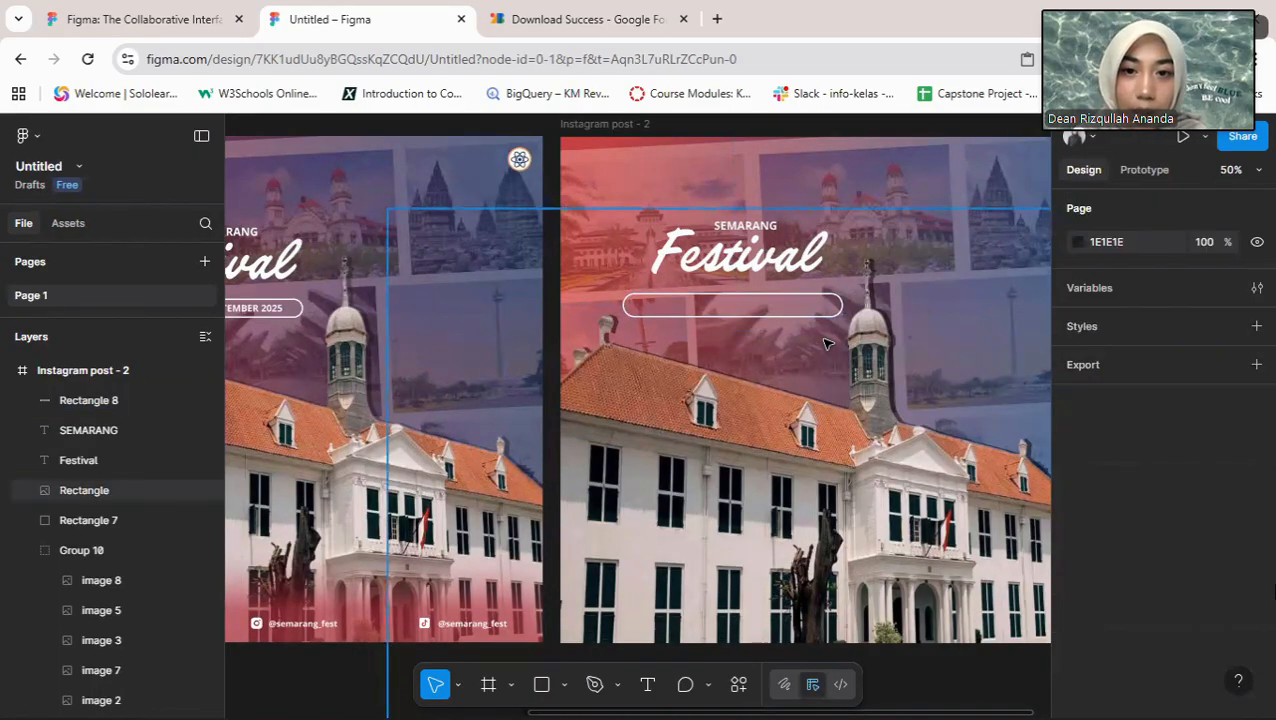
Step: Duplicate the outlined pill below the Festival title in place, with the Frame 1 reference in view
{"action": "left_click", "coordinate": [838, 306]}
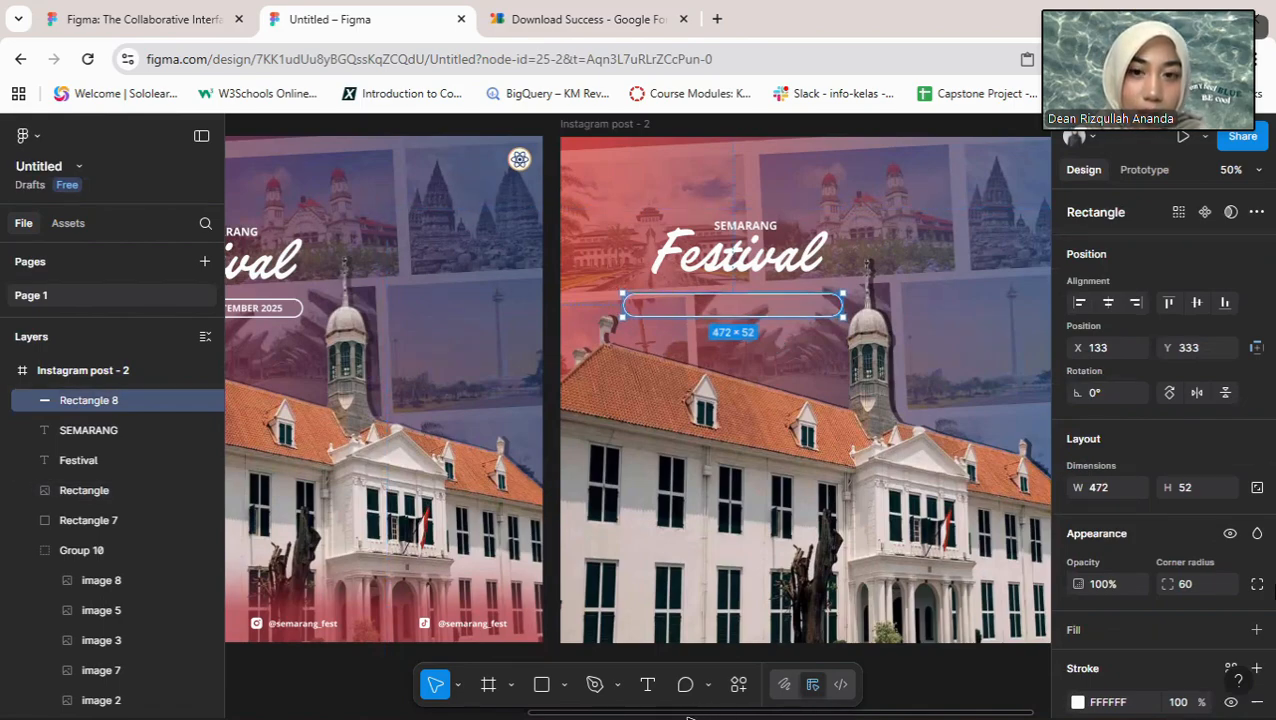
{"action": "left_click_drag", "start_coordinate": [688, 716], "coordinate": [575, 665]}
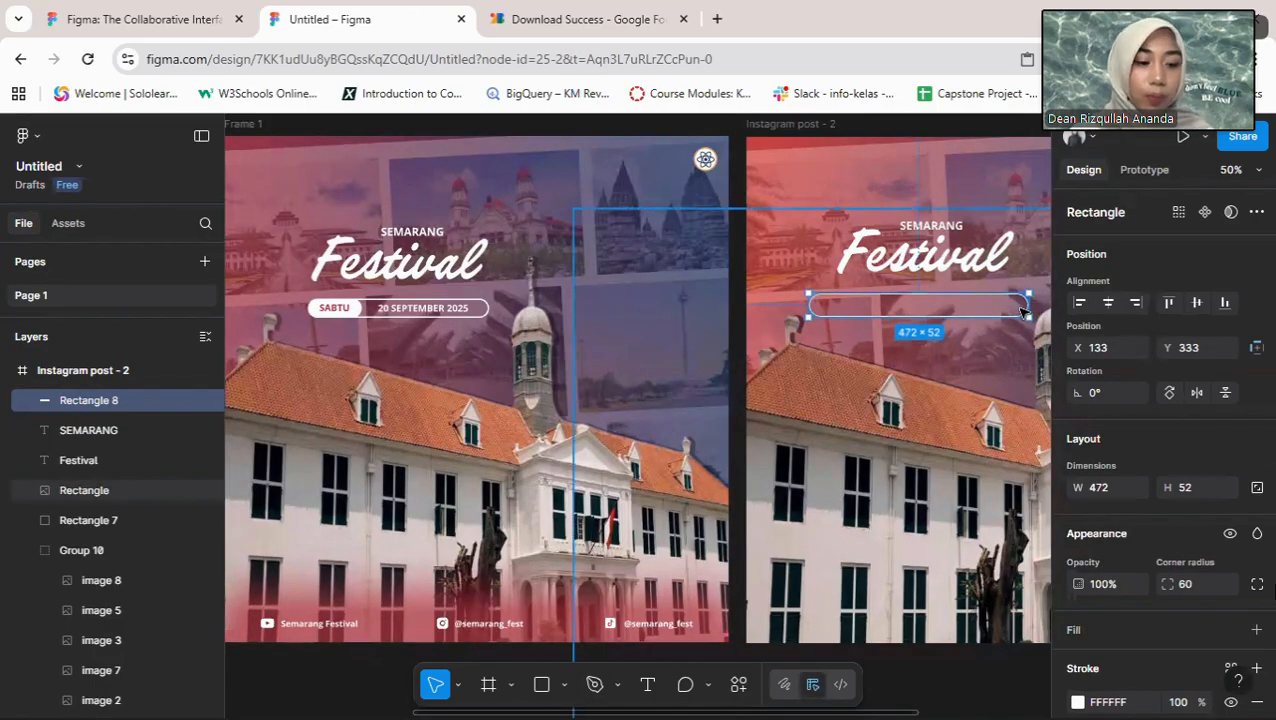
{"action": "key", "text": "ctrl+d"}
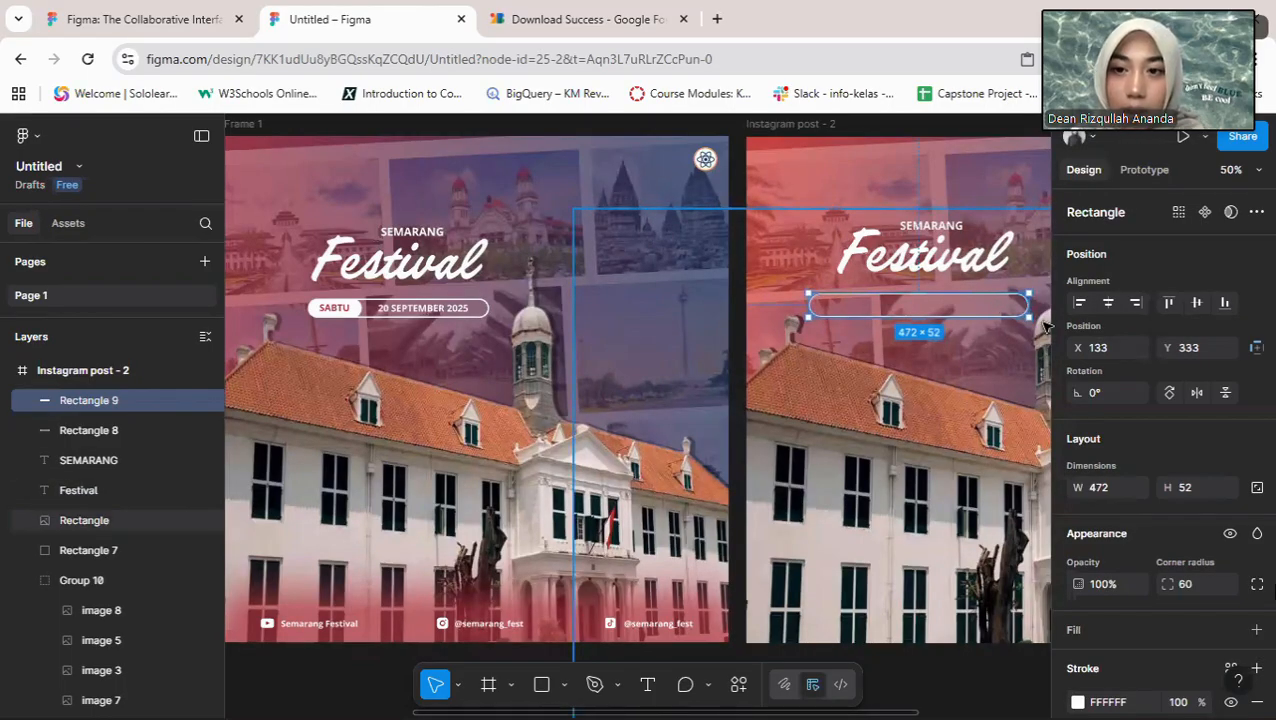
{"action": "left_click_drag", "start_coordinate": [1008, 304], "coordinate": [1012, 256]}
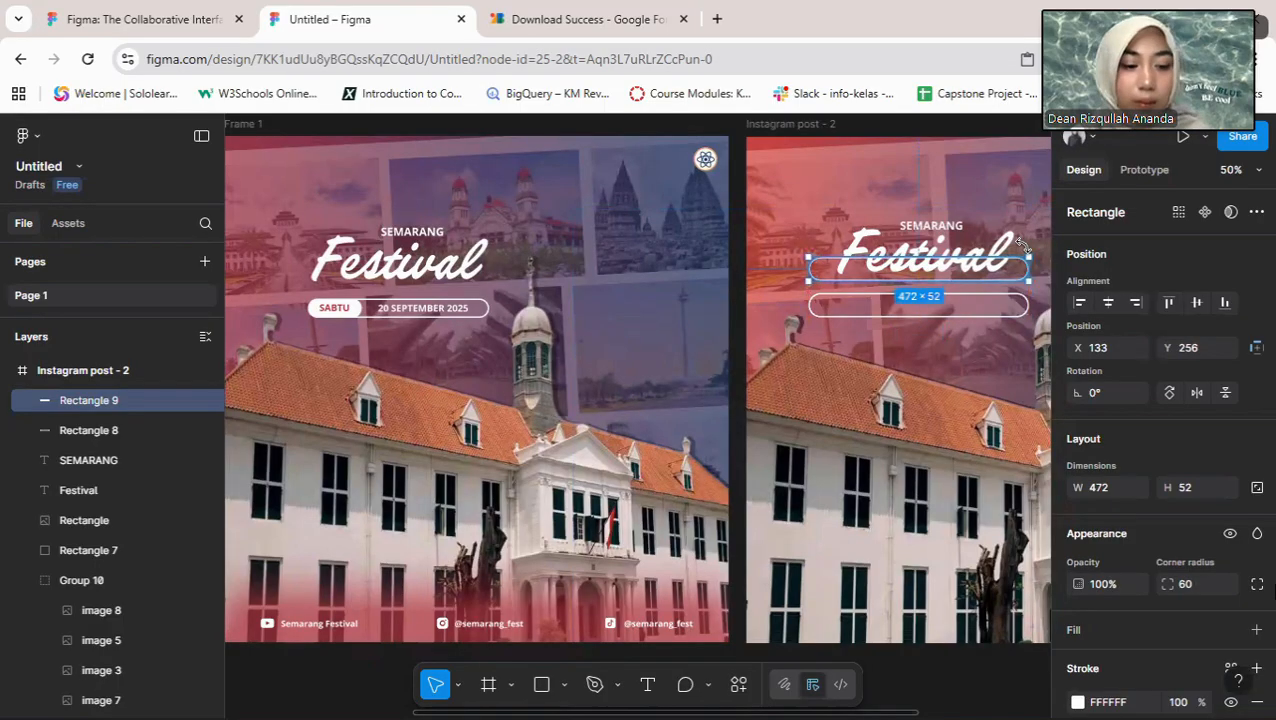
{"action": "key", "text": "ctrl+z"}
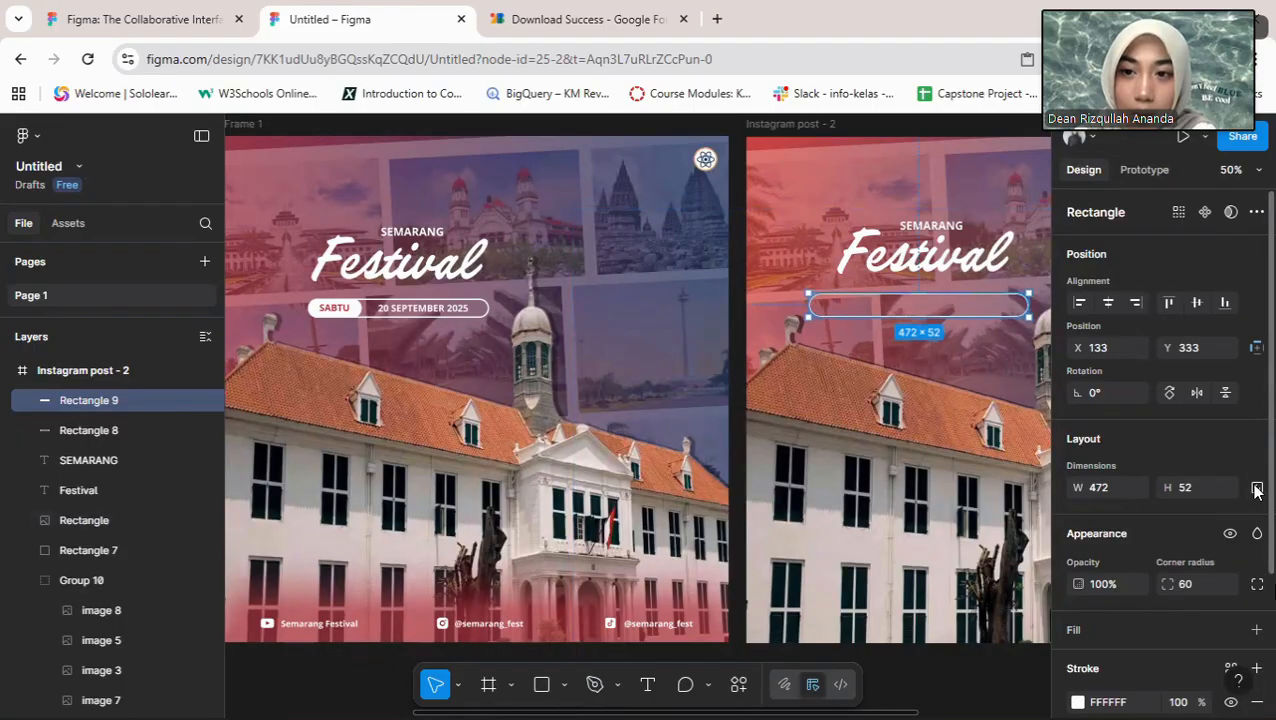
{"action": "left_click", "coordinate": [1257, 488]}
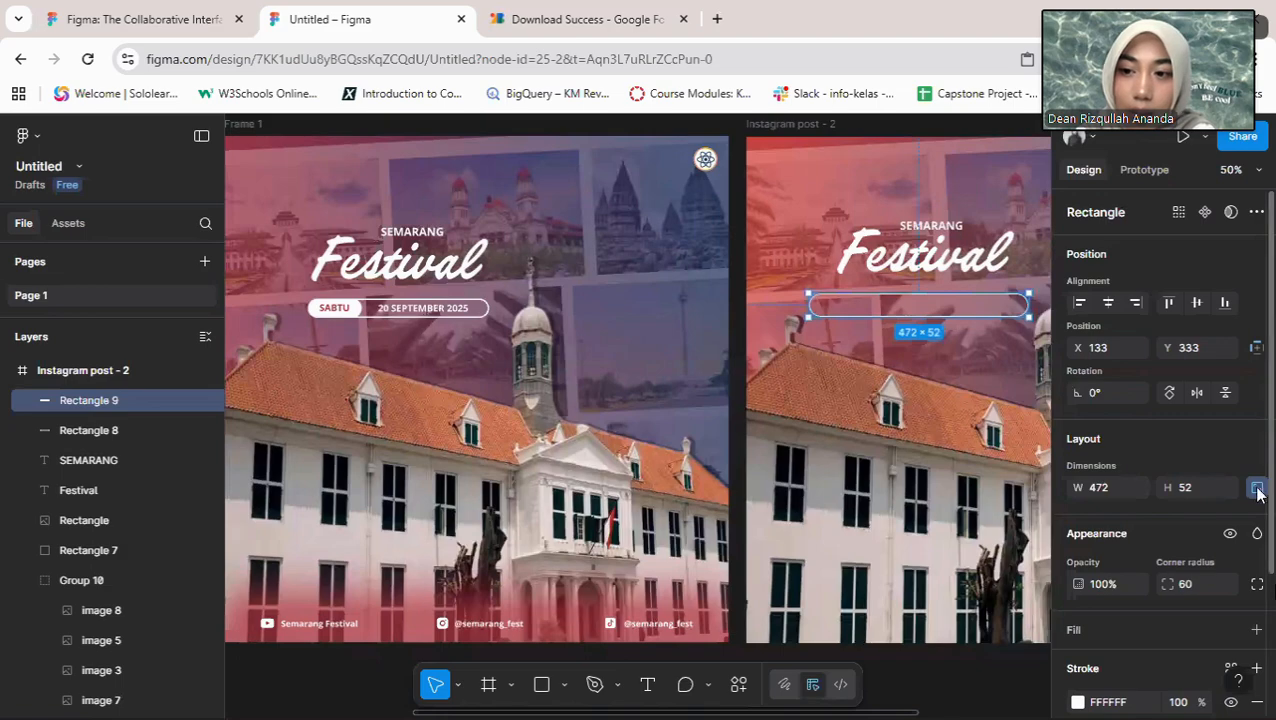
{"action": "left_click", "coordinate": [1257, 489]}
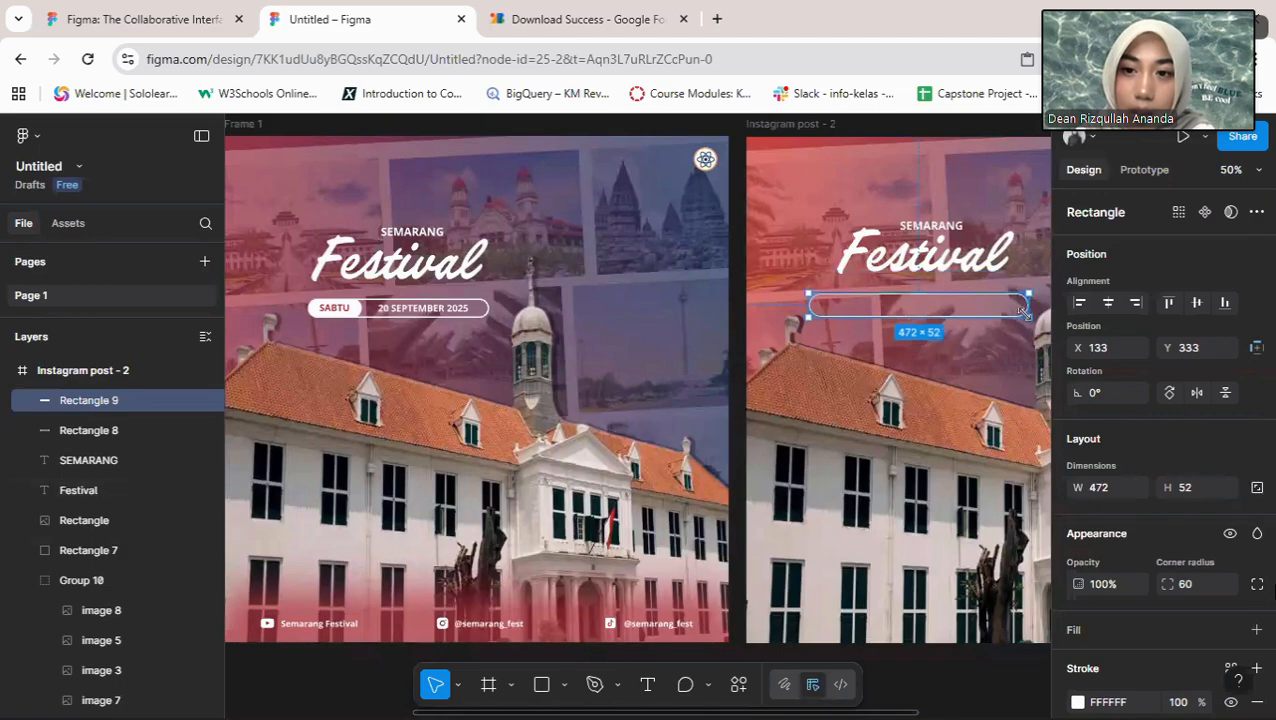
Step: Narrow the duplicated pill from its right side to about 196 × 52, keeping its left end aligned with the outlined pill
{"action": "left_click_drag", "start_coordinate": [1006, 309], "coordinate": [901, 317]}
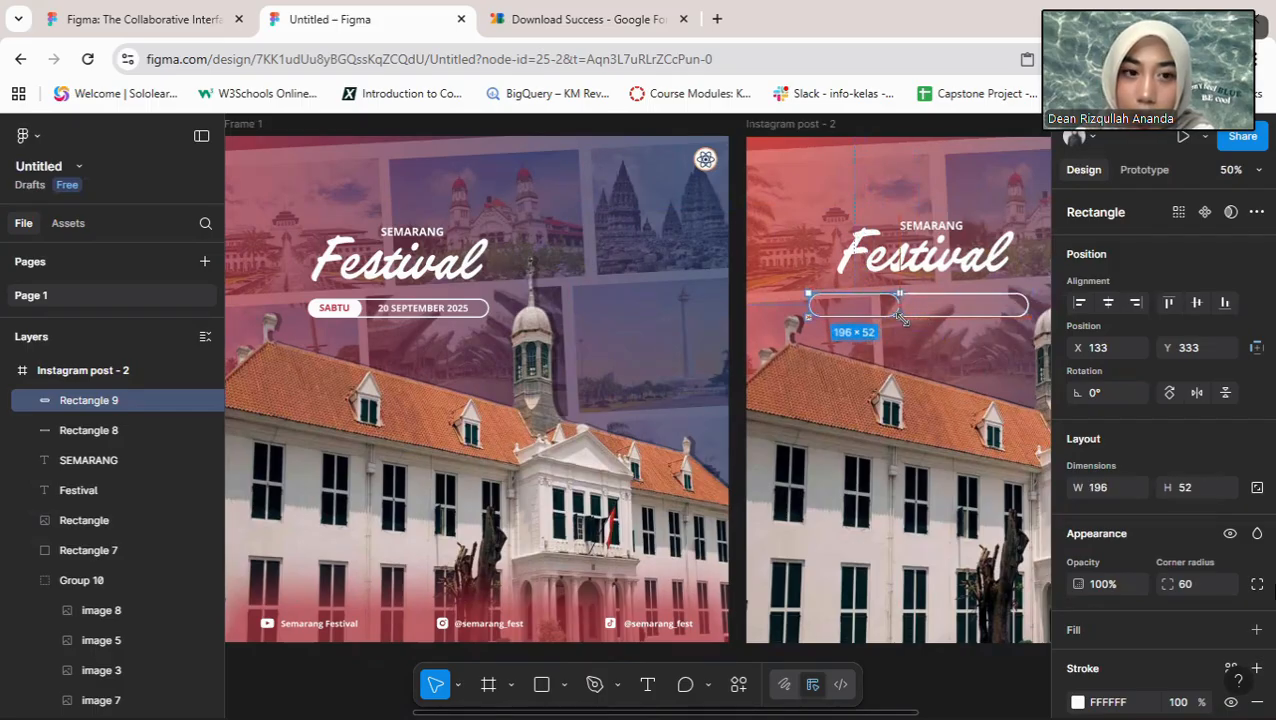
{"action": "mouse_move", "coordinate": [899, 316]}
{"action": "left_mouse_down"}
{"action": "mouse_move", "coordinate": [886, 303]}
{"action": "mouse_move", "coordinate": [888, 317]}
{"action": "left_mouse_up"}
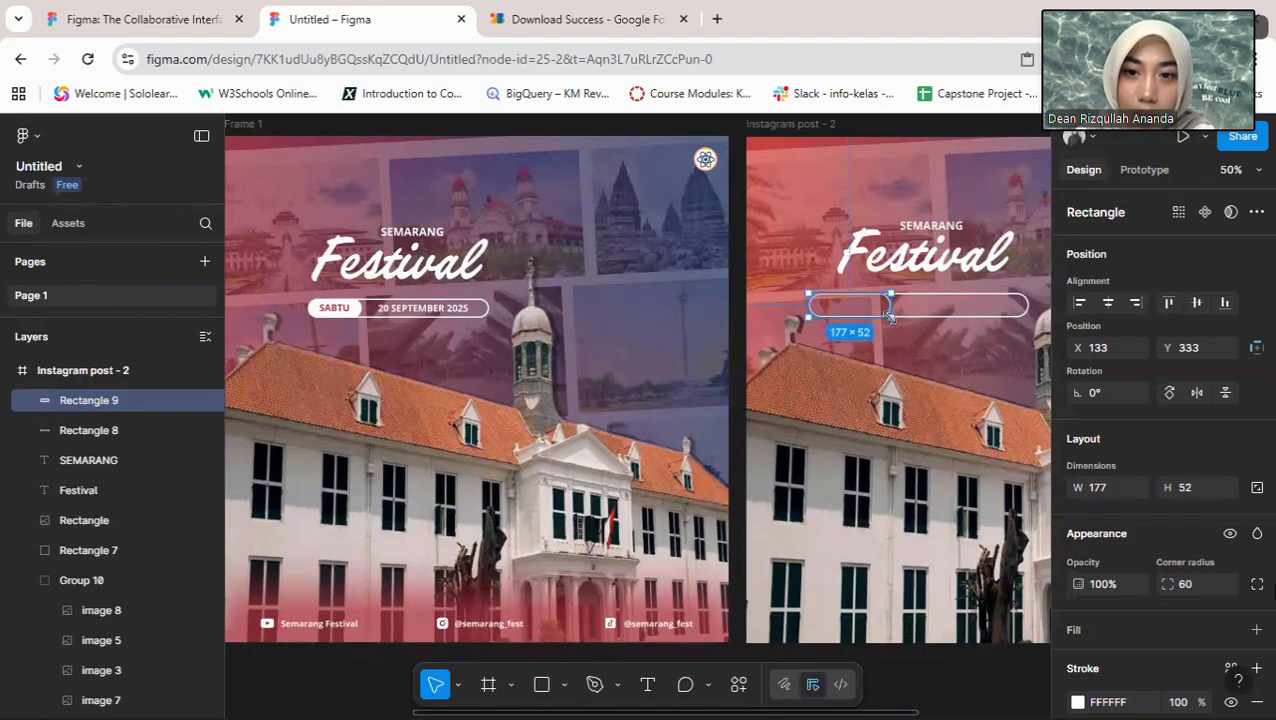
{"action": "left_click_drag", "start_coordinate": [897, 318], "coordinate": [907, 318]}
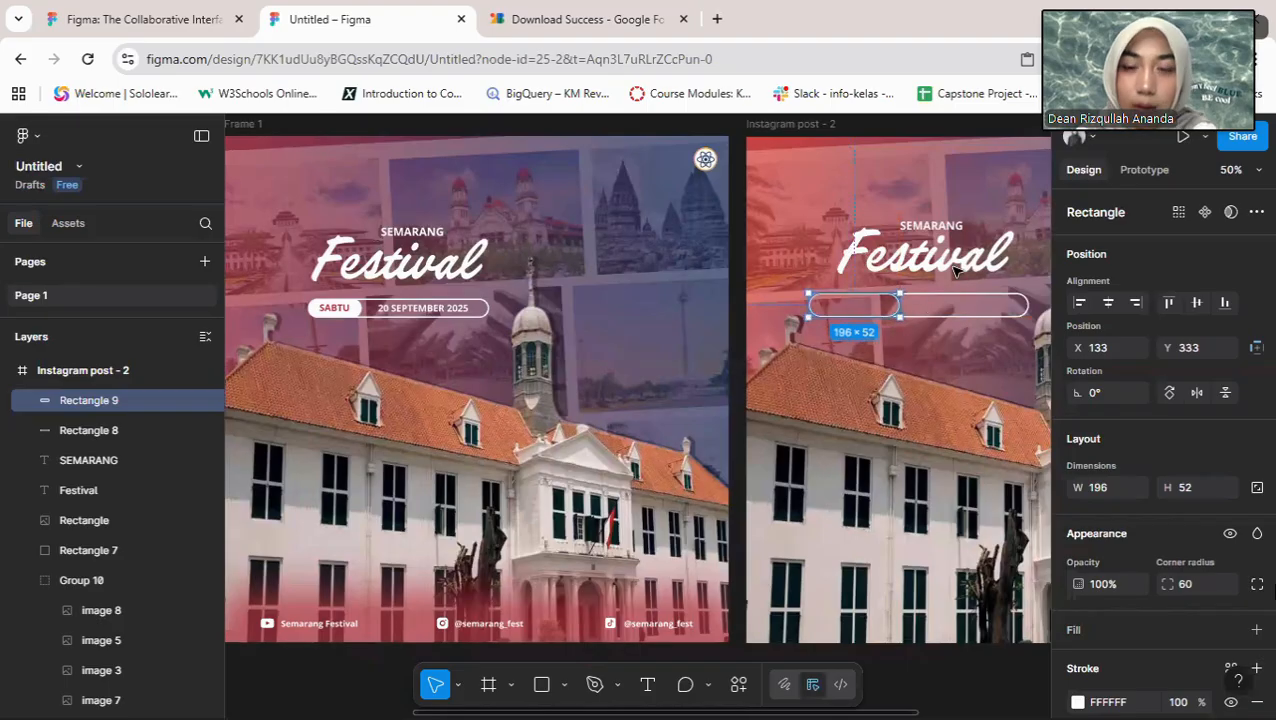
Step: Give the narrowed pill a solid white FFFFFF fill and remove its stroke
{"action": "scroll", "coordinate": [1175, 505], "scroll_direction": "down", "scroll_amount": 3}
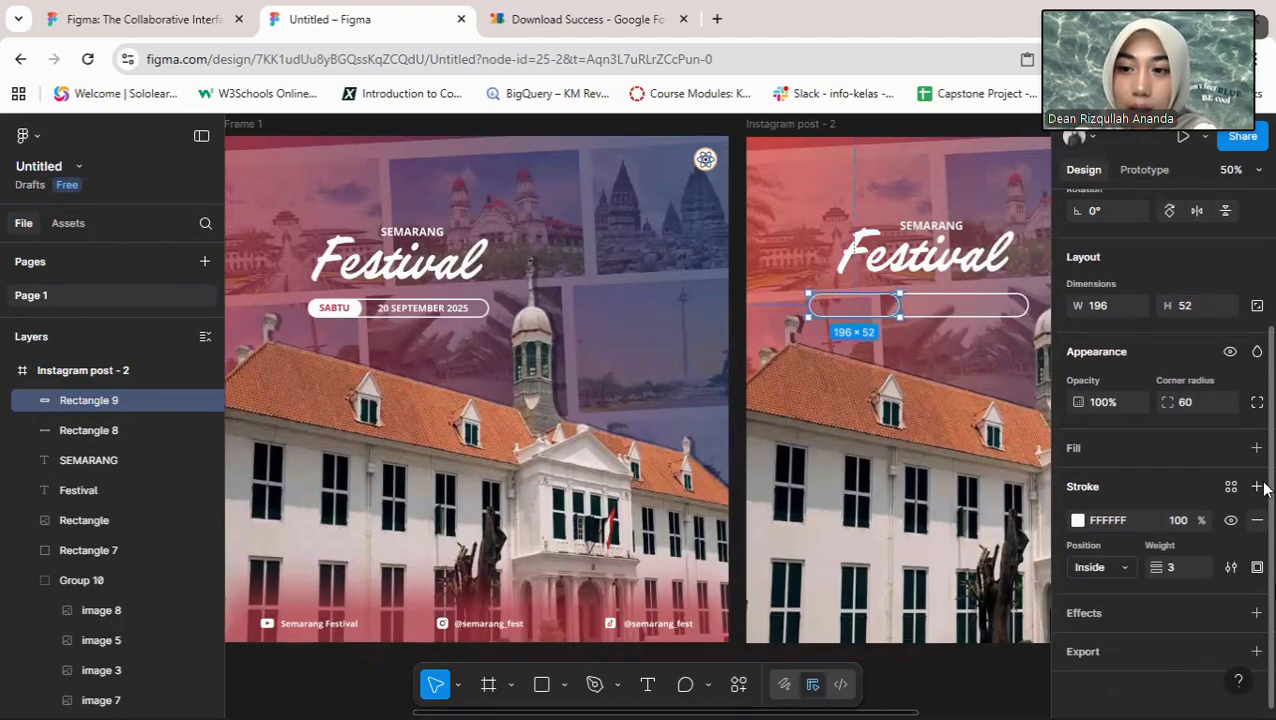
{"action": "left_click", "coordinate": [1257, 448]}
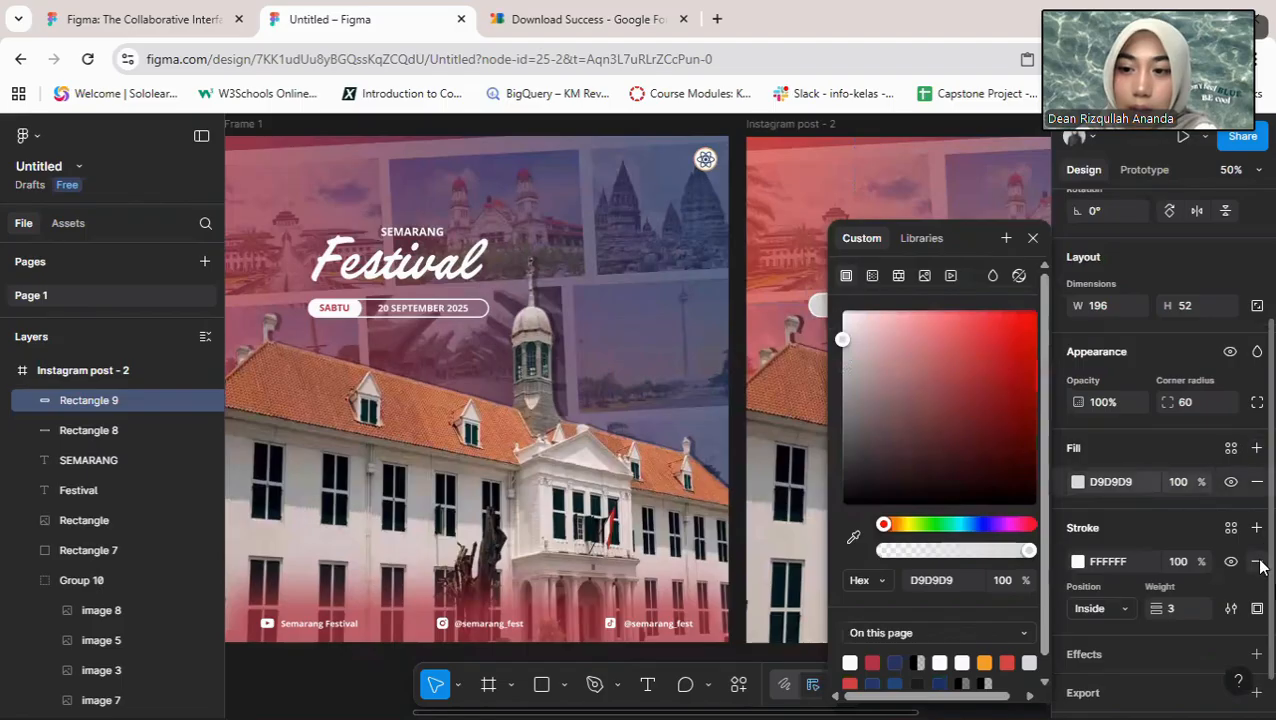
{"action": "left_click", "coordinate": [1257, 561]}
{"action": "left_click", "coordinate": [1078, 483]}
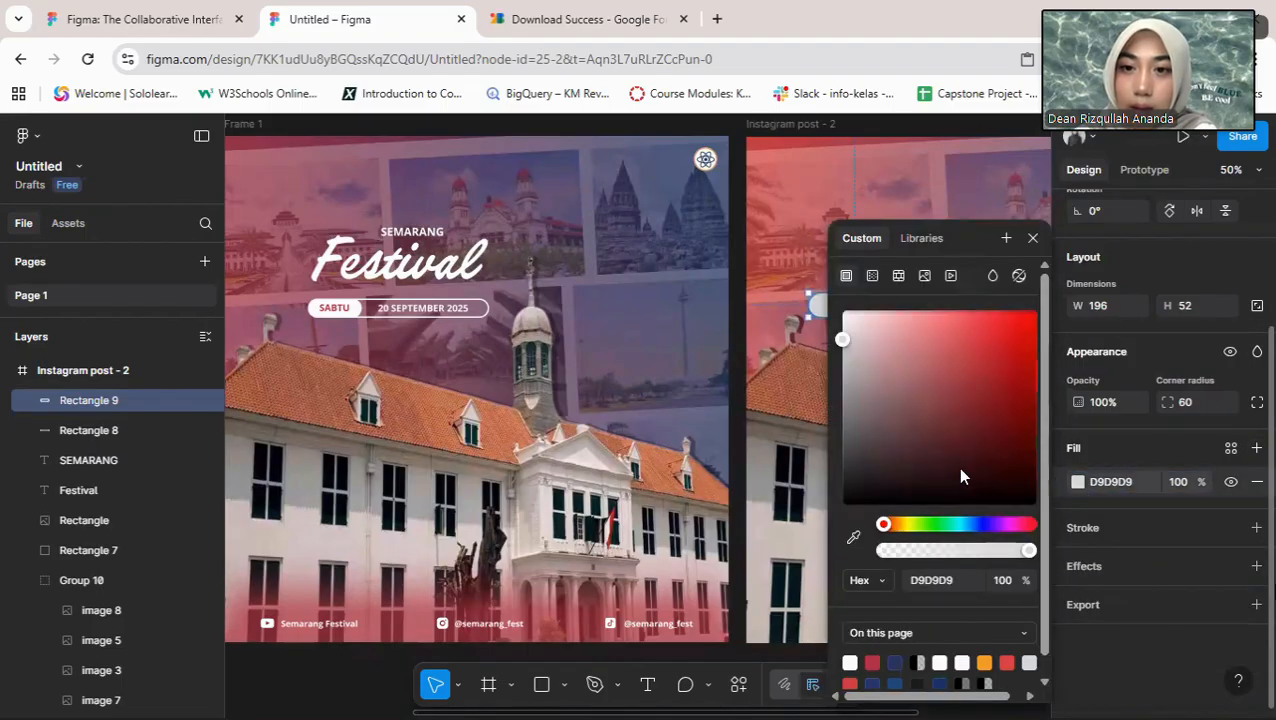
{"action": "left_click", "coordinate": [855, 664]}
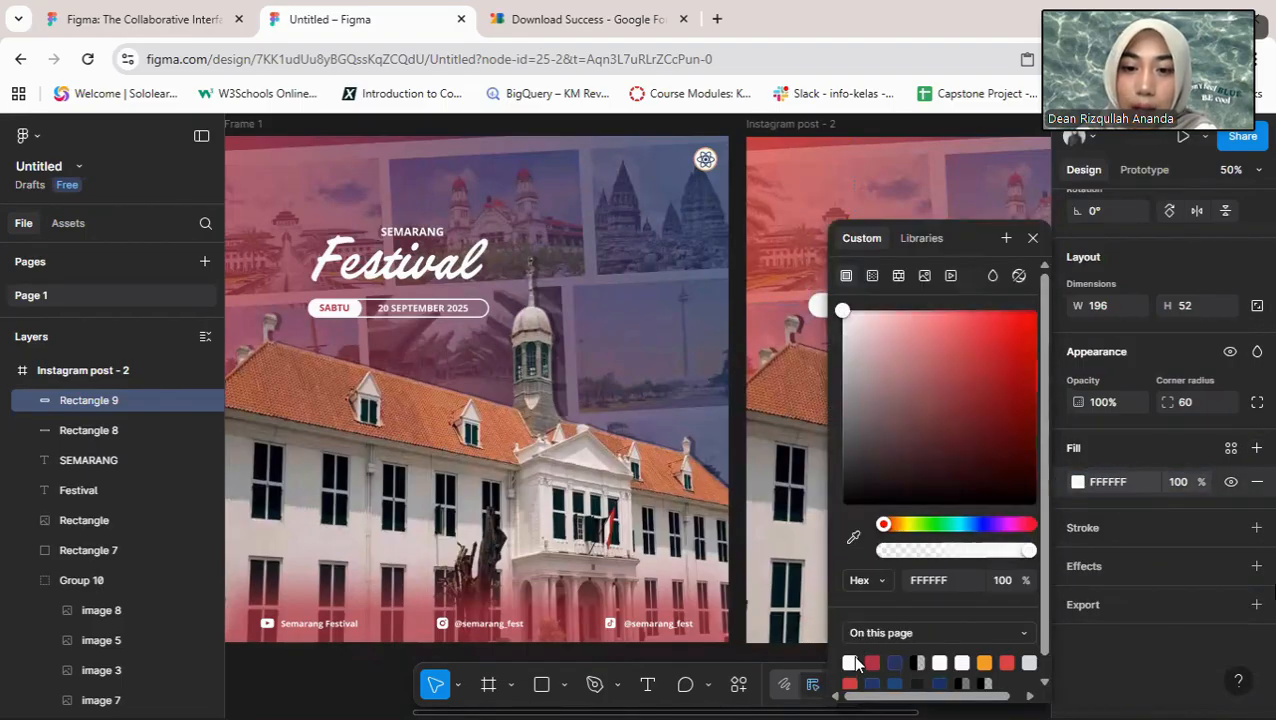
{"action": "left_click", "coordinate": [1033, 238]}
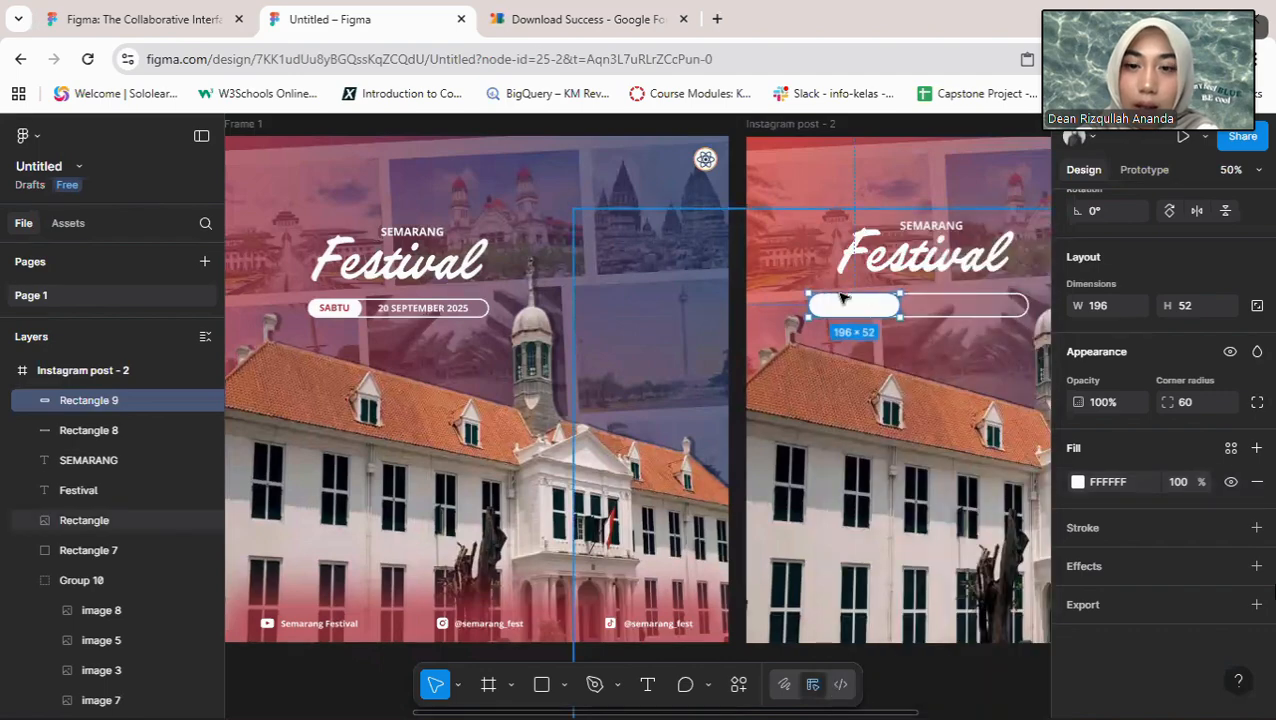
{"action": "left_click", "coordinate": [985, 212]}
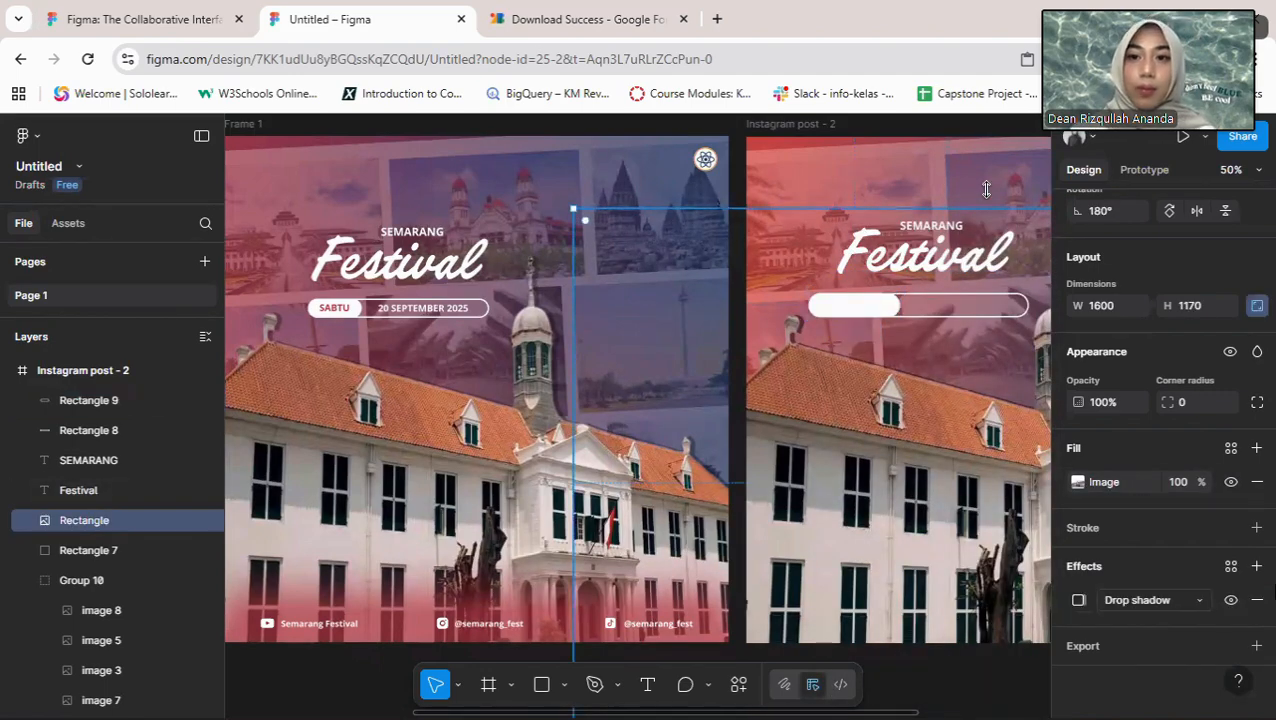
Step: Duplicate the SEMARANG text above the Festival title and place the copy over the white pill below the title
{"action": "left_click", "coordinate": [935, 233]}
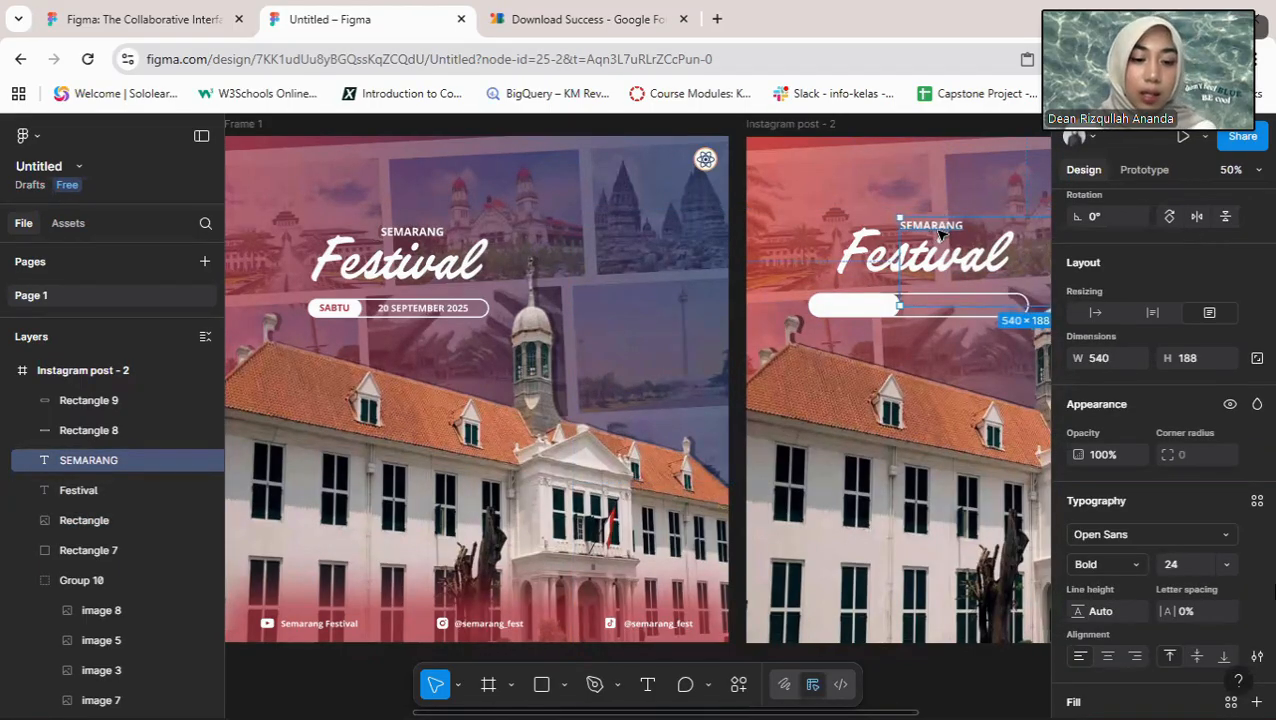
{"action": "key", "text": "ctrl+d"}
{"action": "left_click_drag", "start_coordinate": [956, 256], "coordinate": [893, 325]}
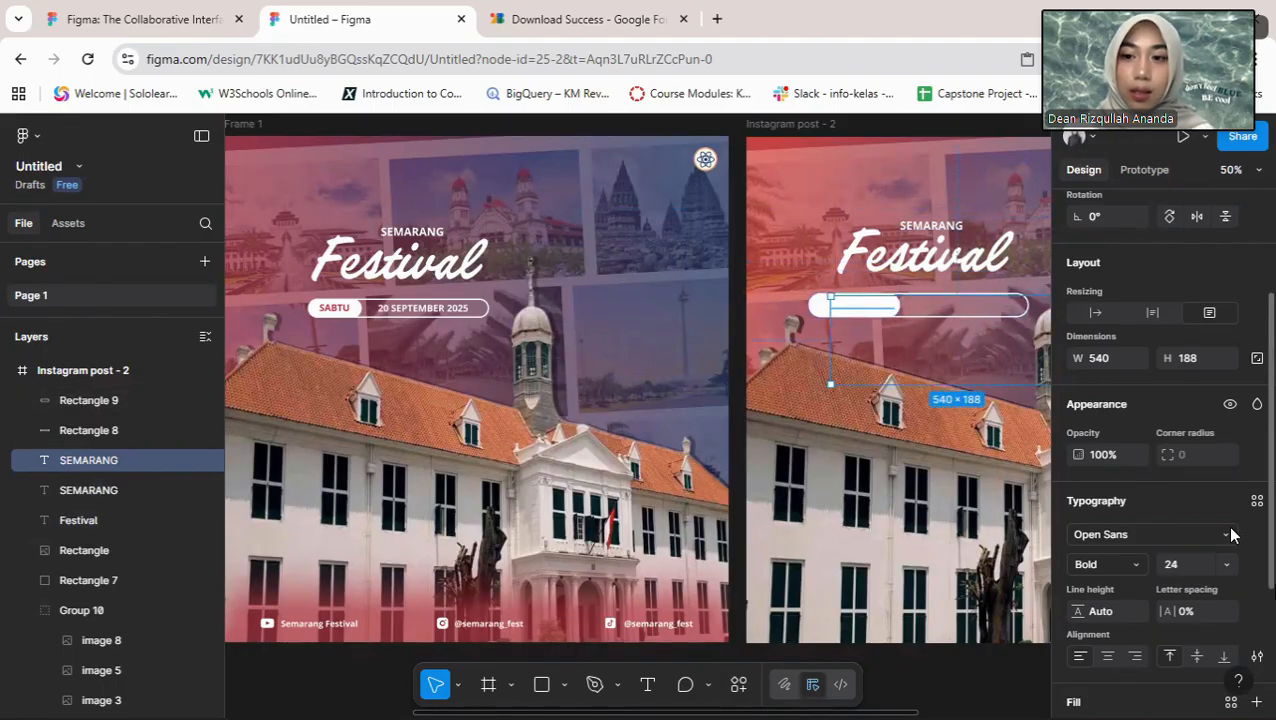
Step: Recolour the duplicated SEMARANG text to C84542, sampling the red from the top edge of the Instagram post - 2 frame
{"action": "scroll", "coordinate": [1122, 560], "scroll_direction": "down", "scroll_amount": 5}
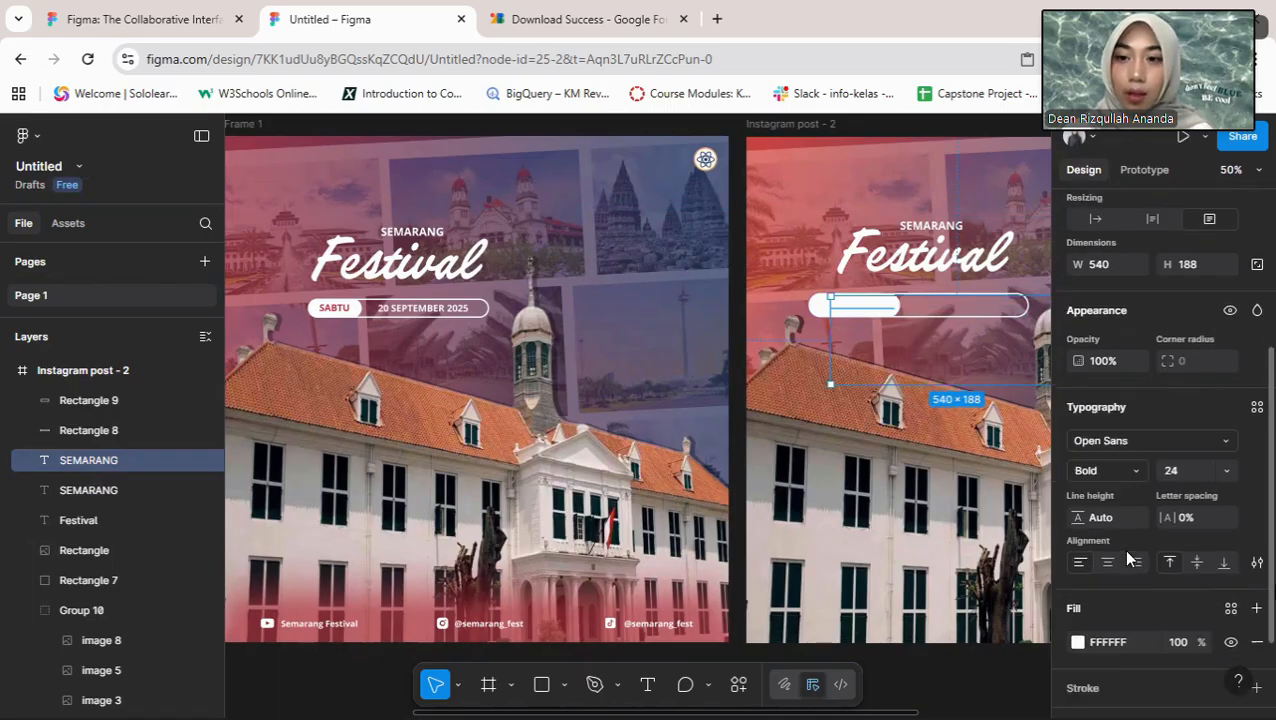
{"action": "left_click", "coordinate": [1077, 529]}
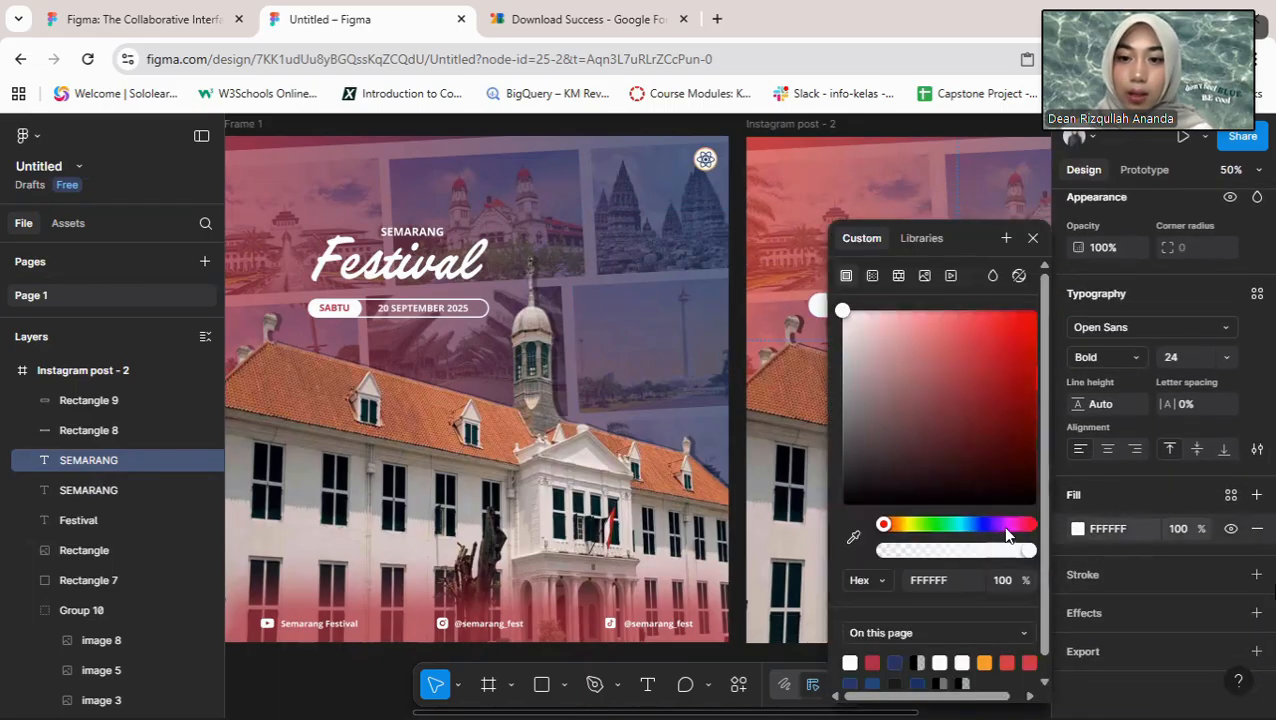
{"action": "scroll", "coordinate": [943, 617], "scroll_direction": "down", "scroll_amount": 1}
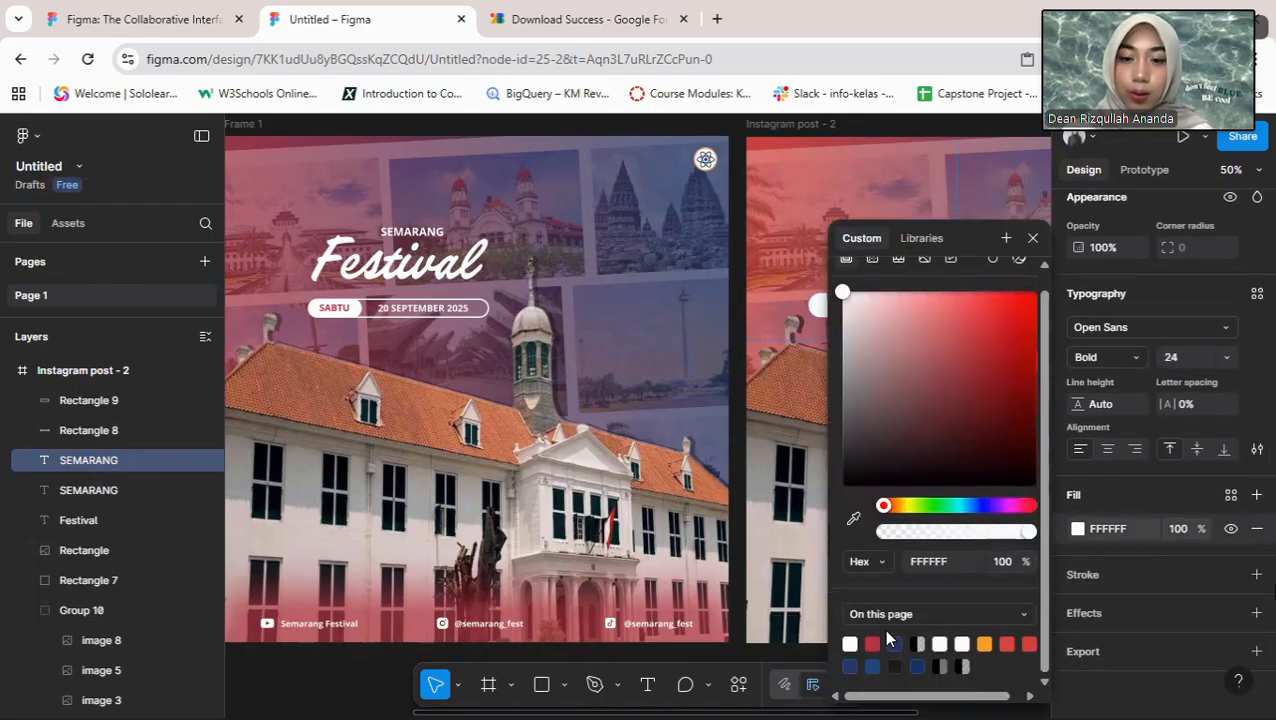
{"action": "left_click", "coordinate": [855, 517]}
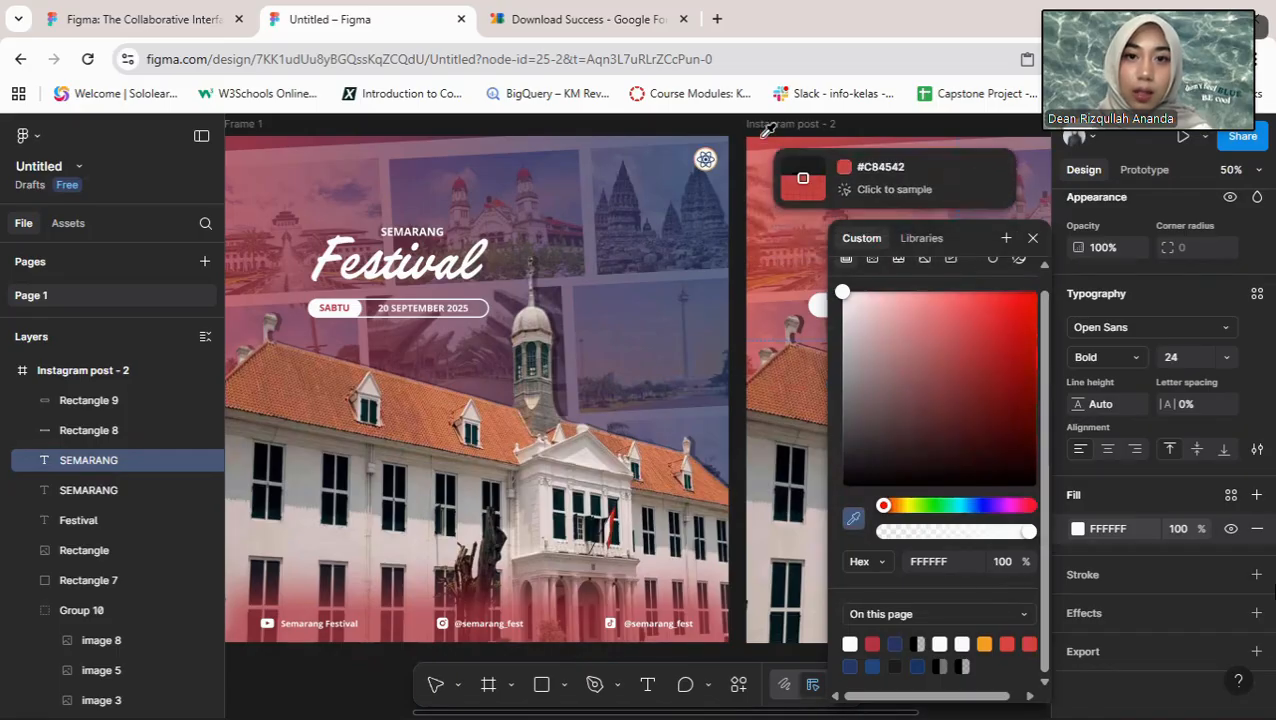
{"action": "left_click", "coordinate": [768, 148]}
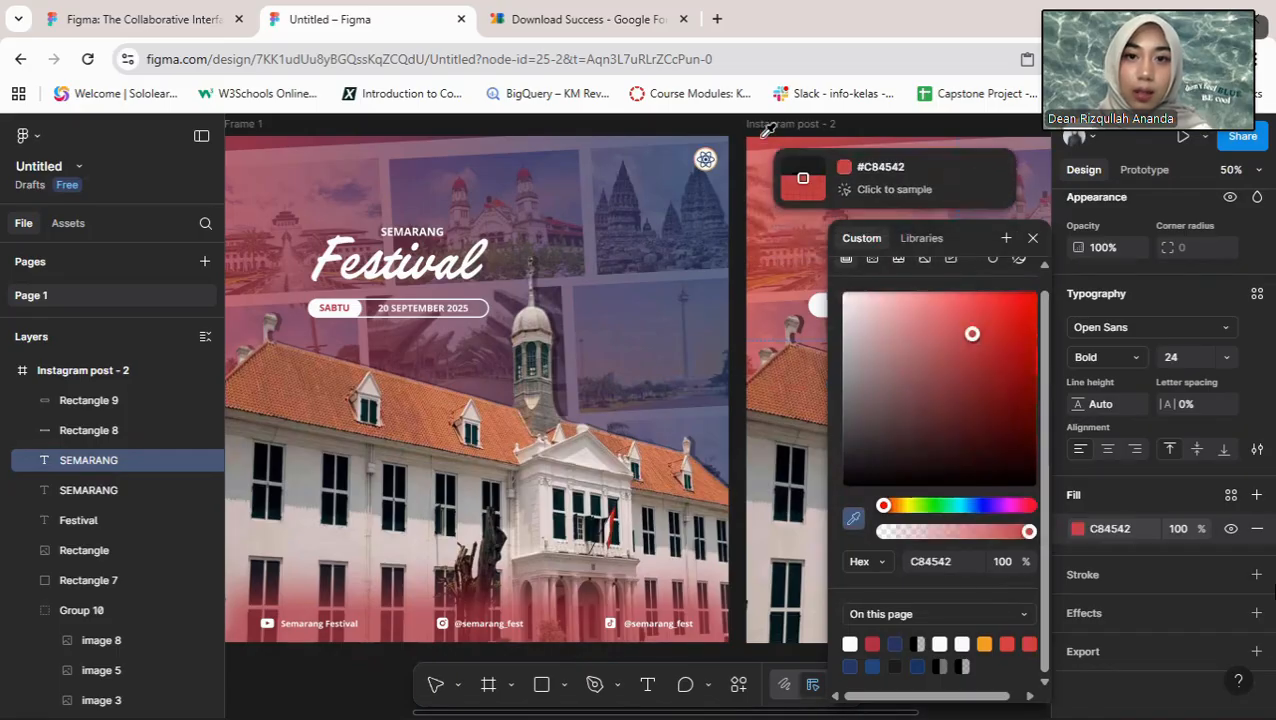
{"action": "left_click", "coordinate": [1034, 240]}
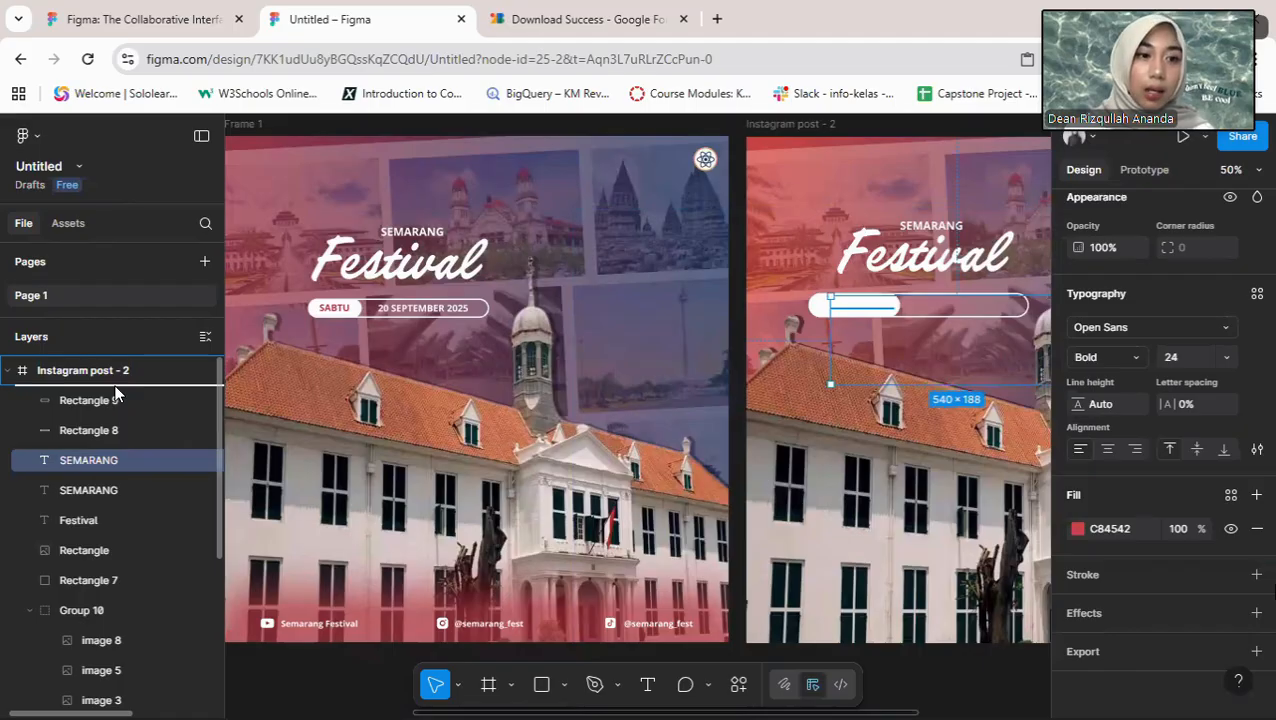
Step: Bring the red text copy above all other layers in Instagram post - 2 and replace its wording with SABTU inside the white pill
{"action": "mouse_move", "coordinate": [115, 393]}
{"action": "left_mouse_down"}
{"action": "mouse_move", "coordinate": [126, 369]}
{"action": "mouse_move", "coordinate": [126, 390]}
{"action": "left_mouse_up"}
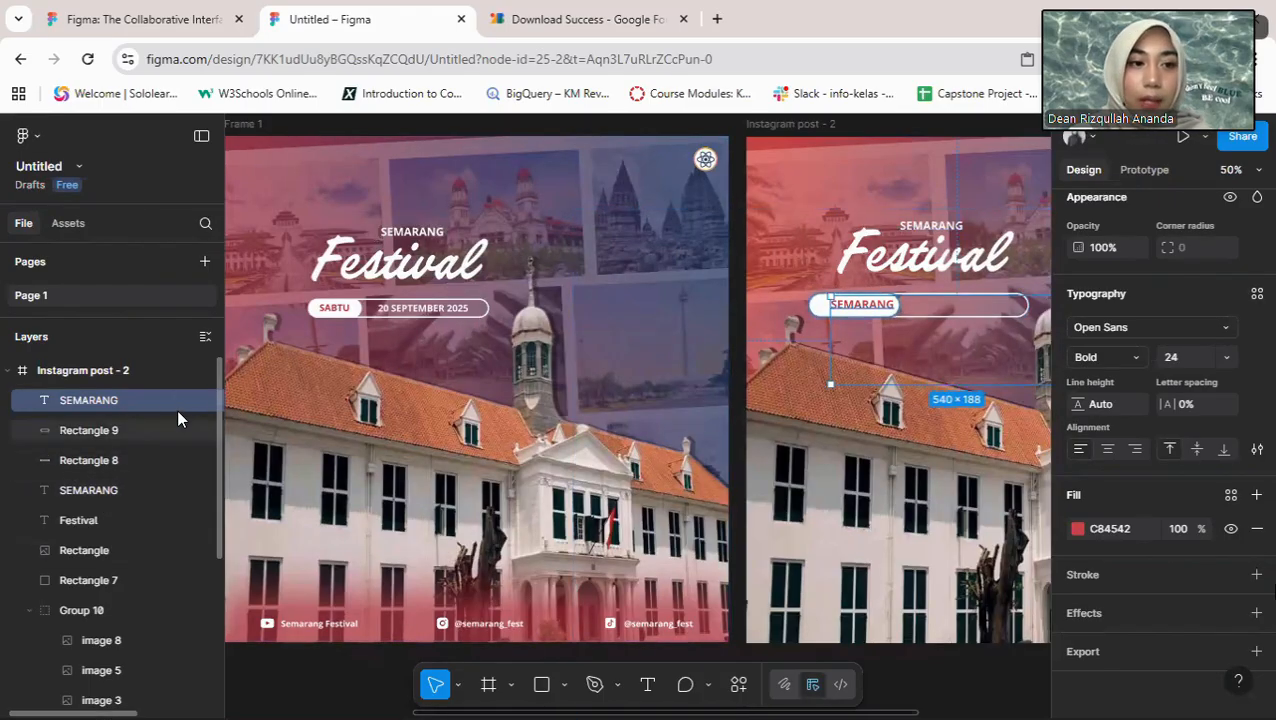
{"action": "left_click_drag", "start_coordinate": [853, 314], "coordinate": [849, 308]}
{"action": "double_click", "coordinate": [849, 308]}
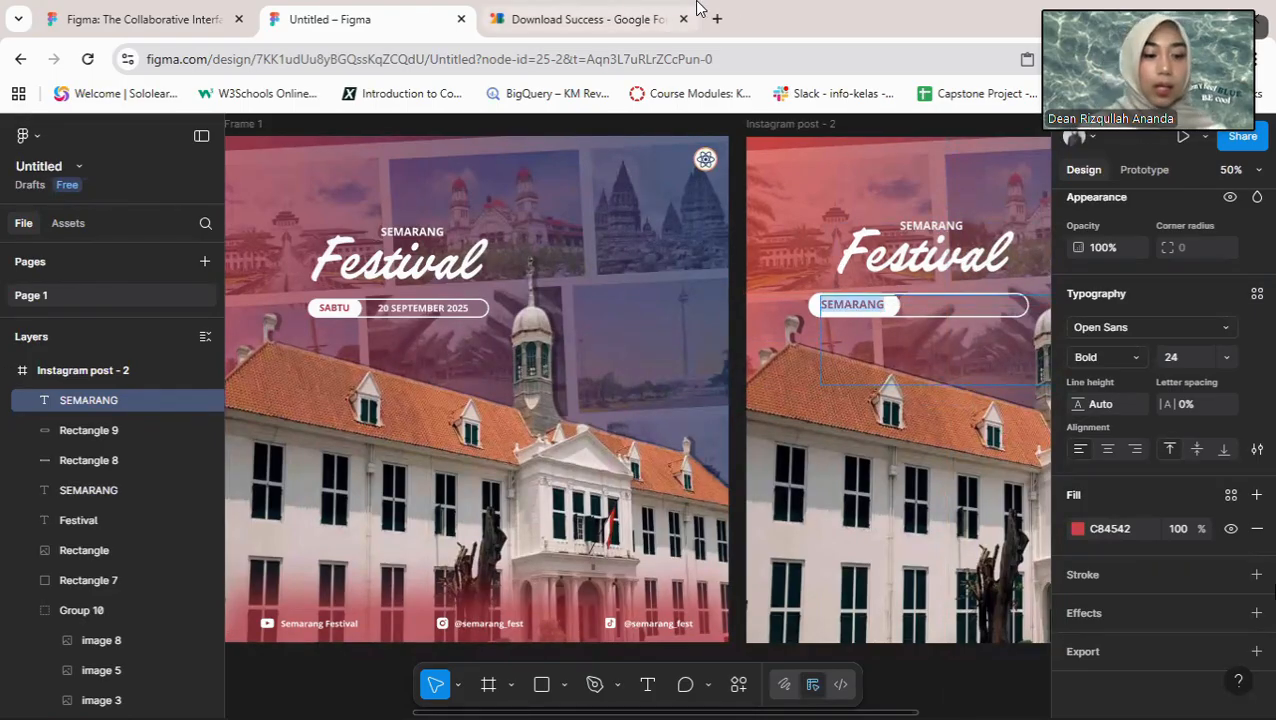
{"action": "type", "text": "SABTU"}
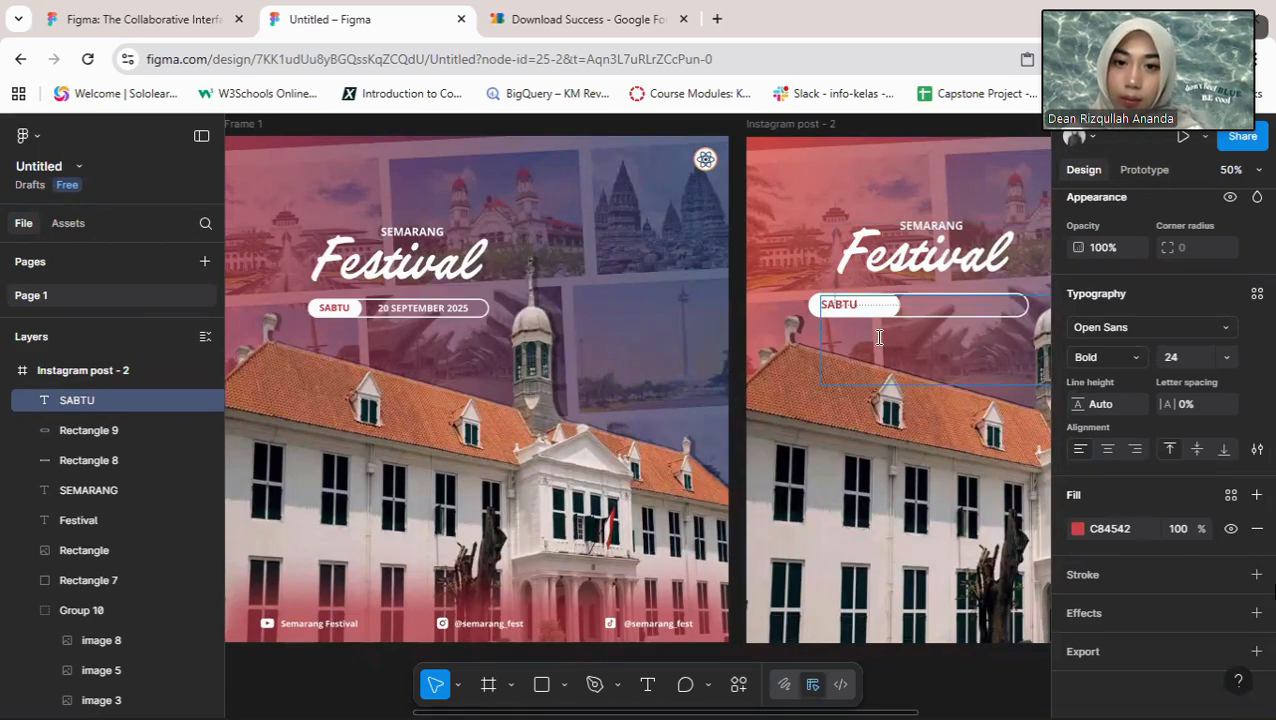
{"action": "key", "text": "ctrl+minus"}
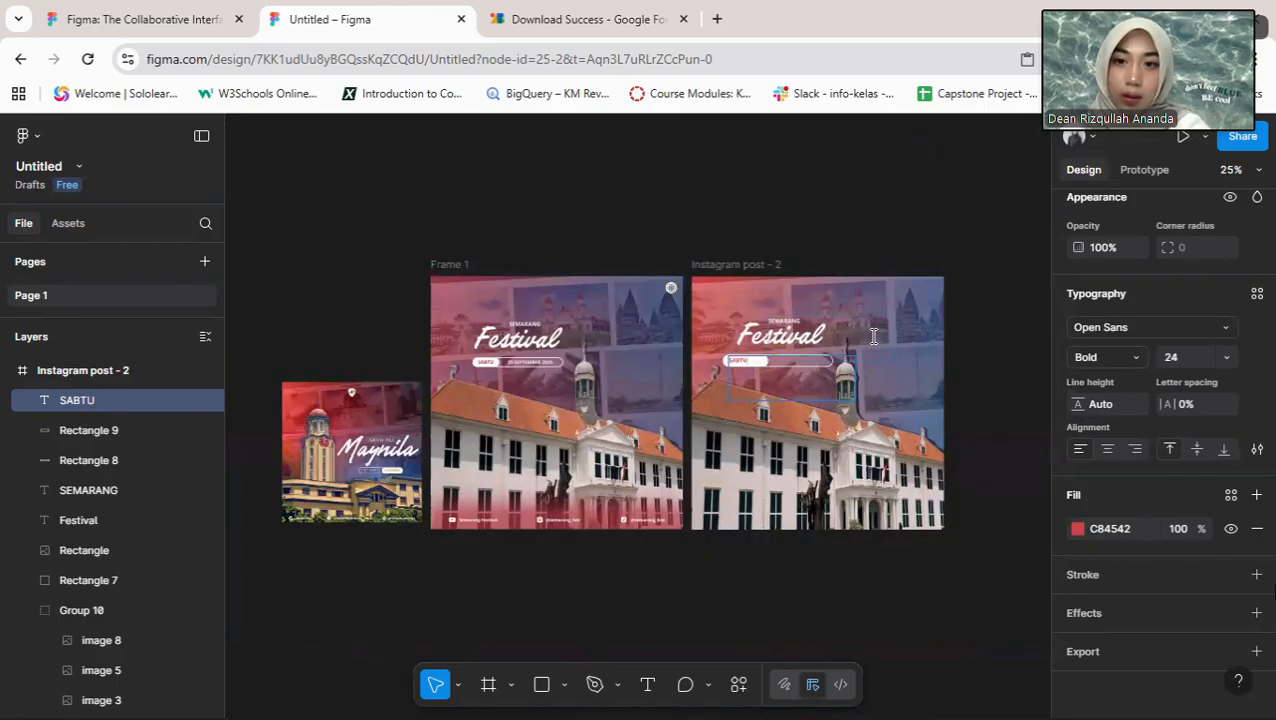
Step: Shrink the SABTU text box to 126 × 33 so it fits inside the white pill of Instagram post - 2
{"action": "key", "text": "Escape"}
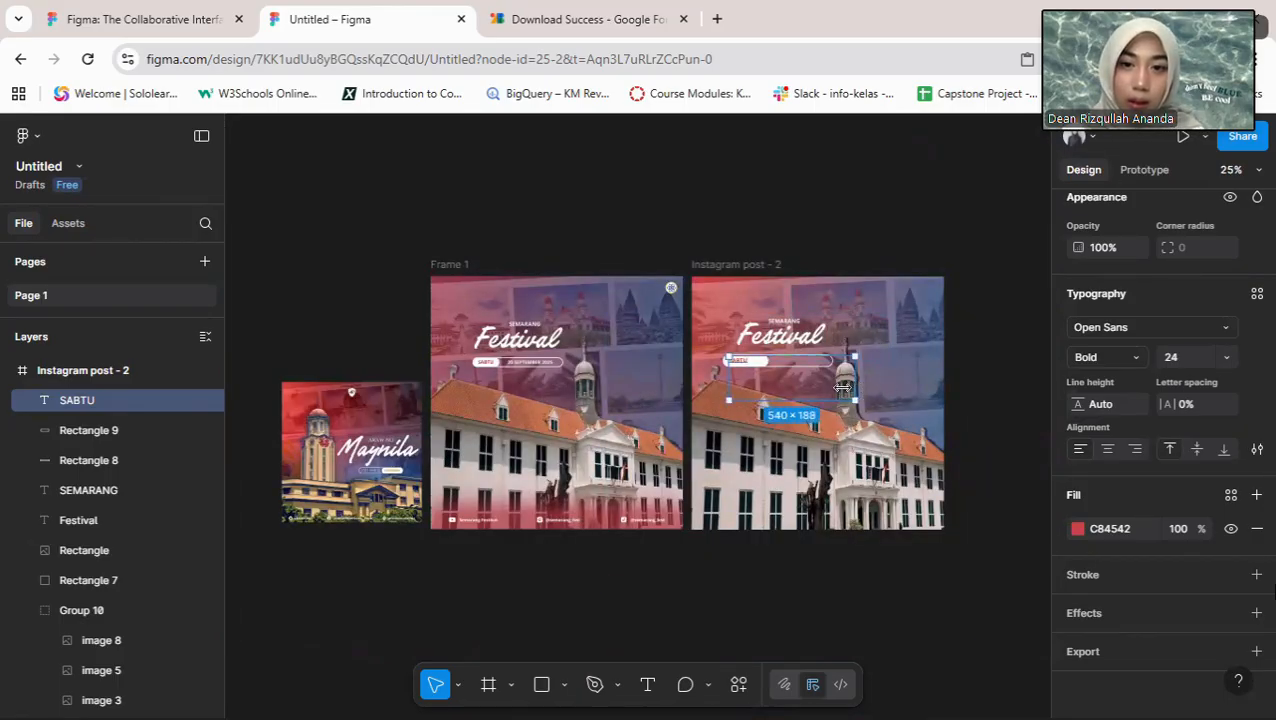
{"action": "left_click_drag", "start_coordinate": [843, 388], "coordinate": [731, 362]}
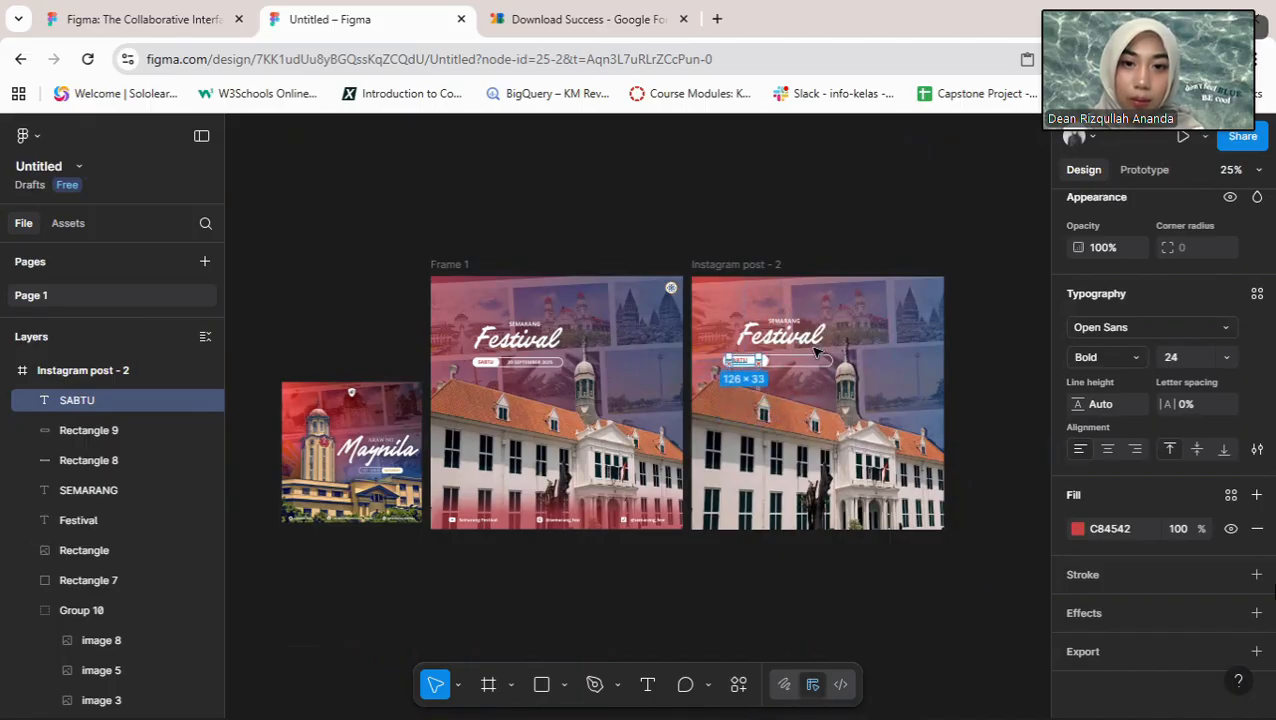
{"action": "key", "text": "ctrl+plus"}
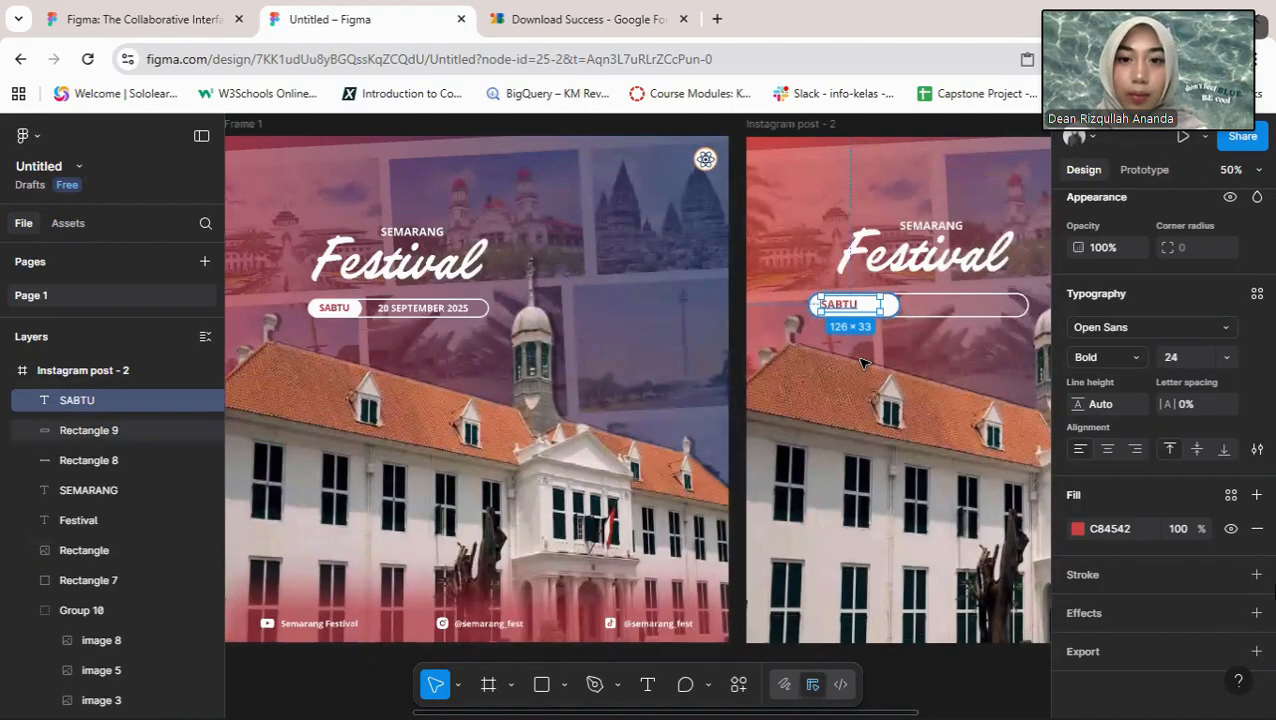
Step: Narrow the white pill behind SABTU to 148 wide and centre the SABTU text inside it
{"action": "left_click", "coordinate": [908, 280]}
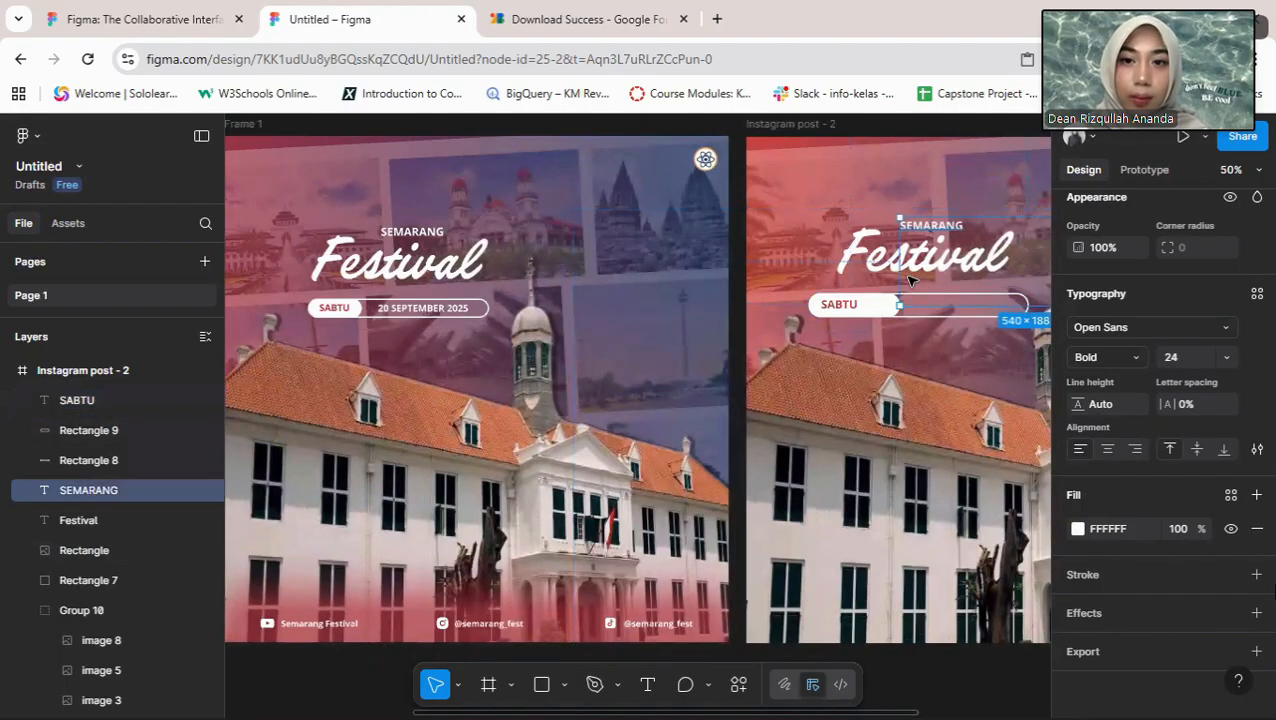
{"action": "left_click", "coordinate": [845, 308]}
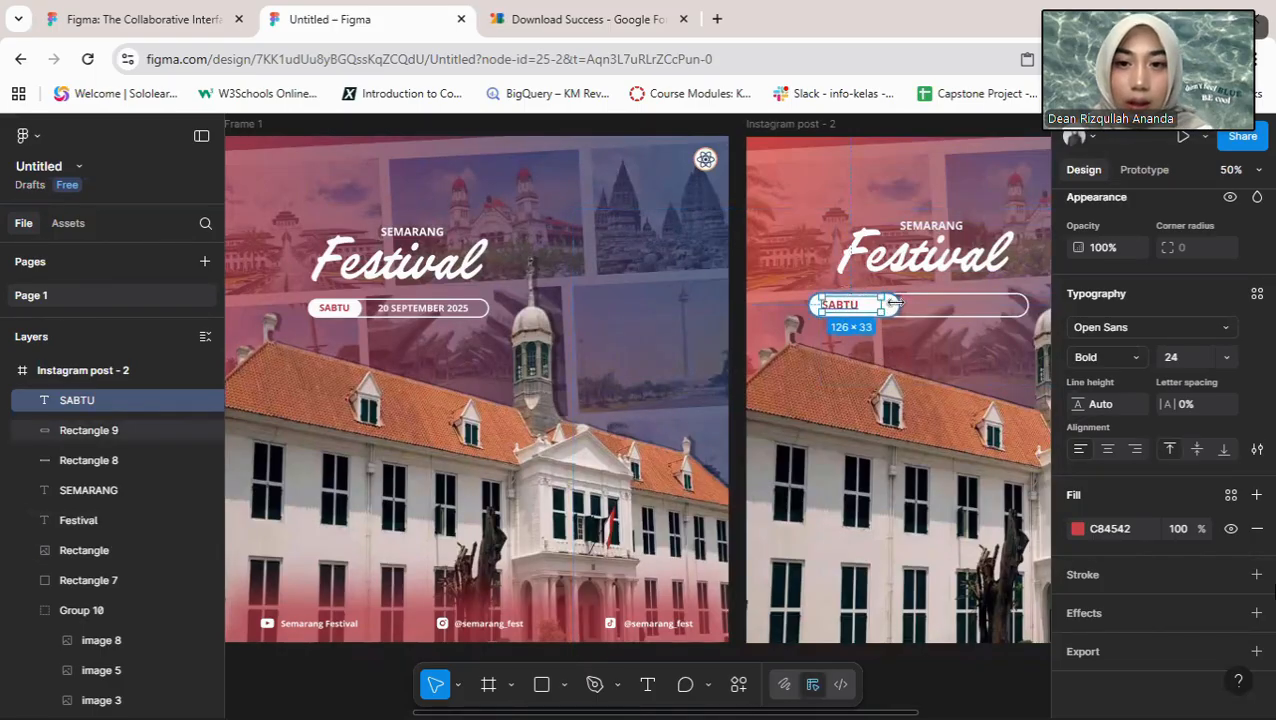
{"action": "left_click", "coordinate": [901, 311]}
{"action": "left_click_drag", "start_coordinate": [899, 311], "coordinate": [877, 311]}
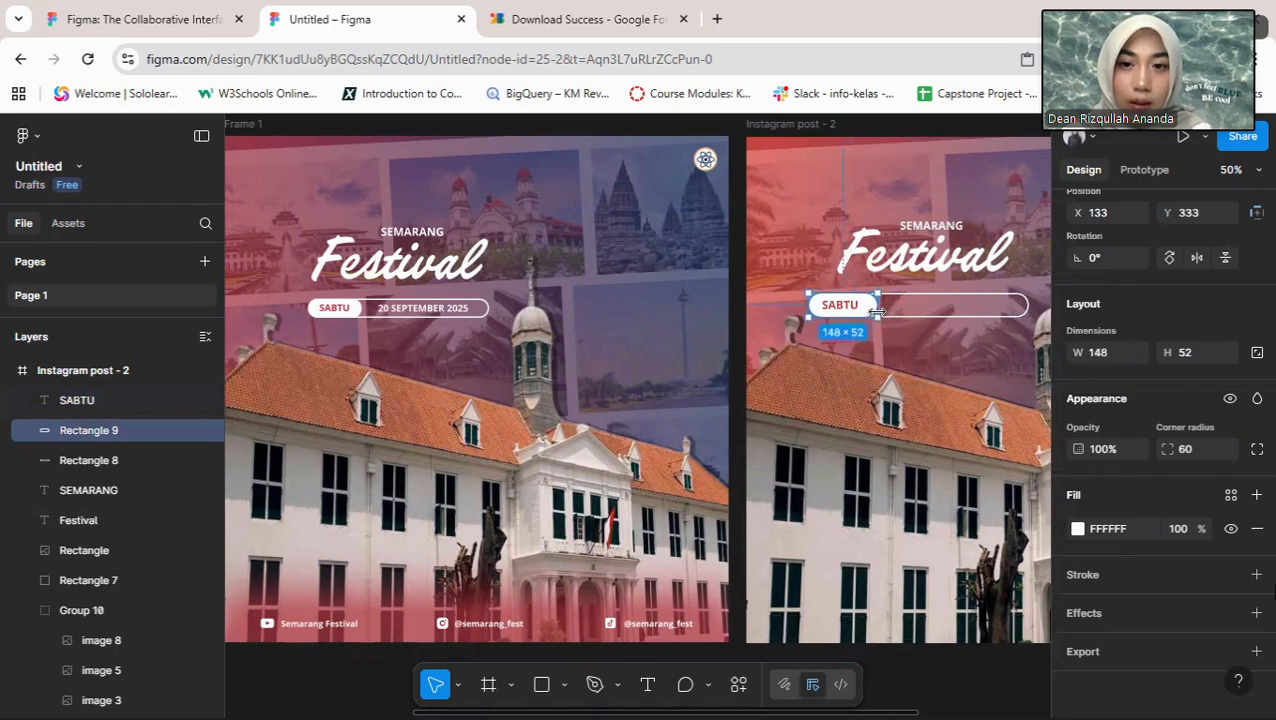
{"action": "left_click", "coordinate": [852, 310]}
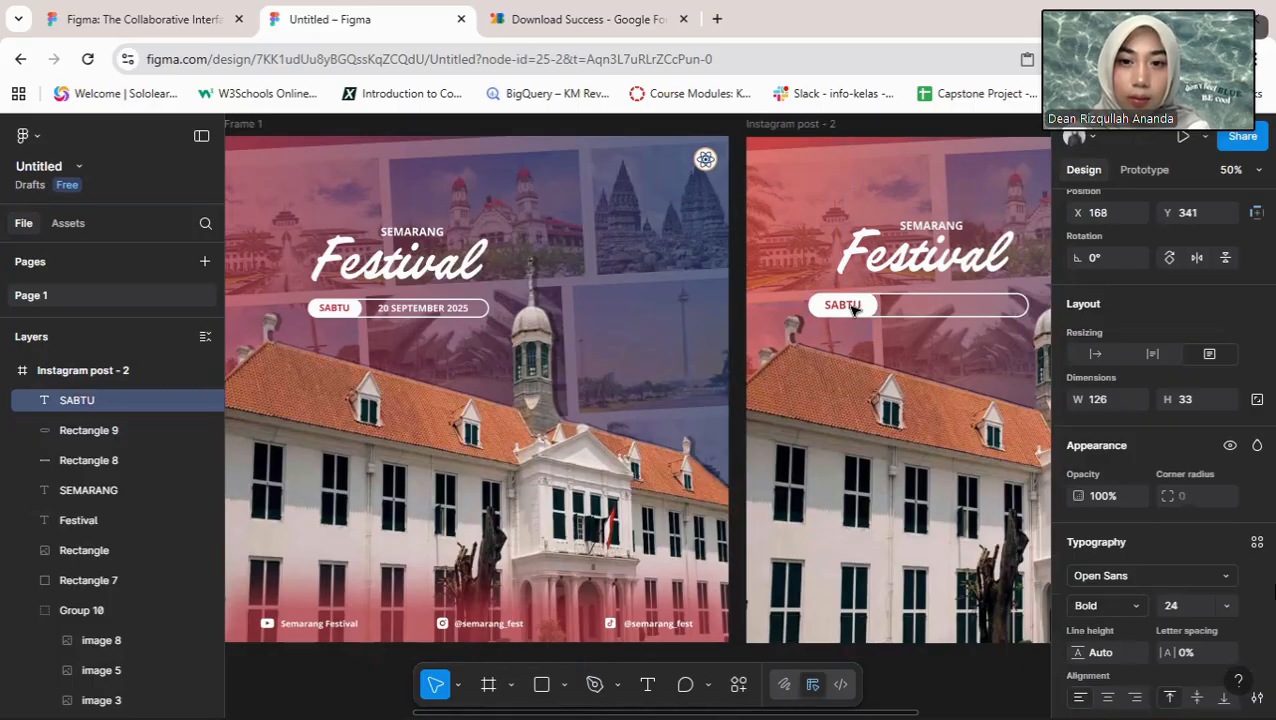
{"action": "left_click_drag", "start_coordinate": [852, 310], "coordinate": [851, 312]}
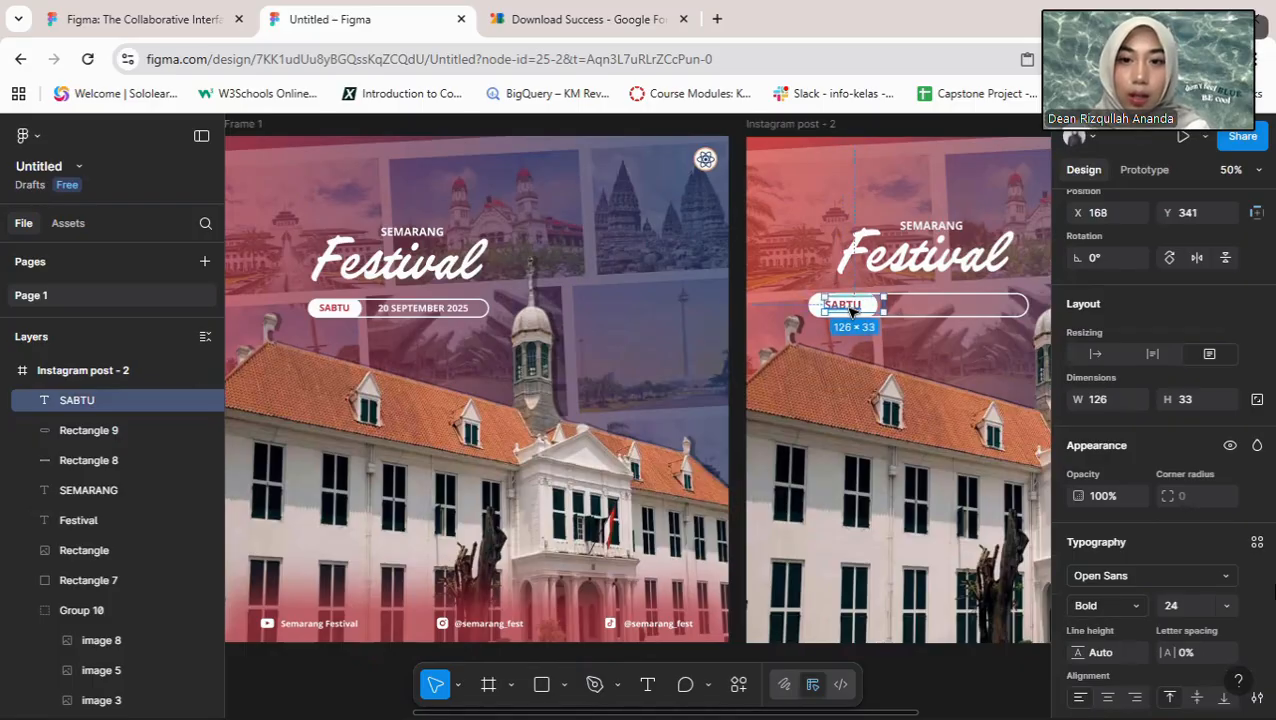
Step: Duplicate the SABTU text, place the copy in the empty part of the outlined pill and change it to "21 SEPTEMBER 2025"
{"action": "key", "text": "ctrl+d"}
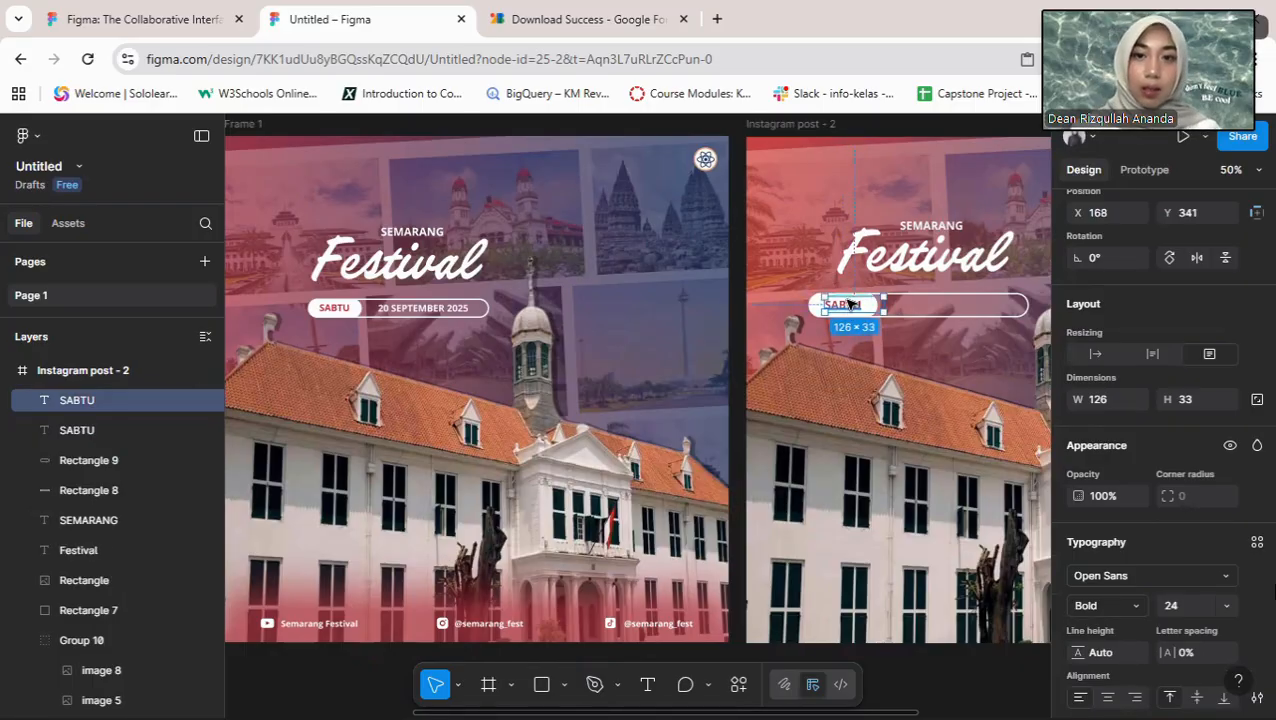
{"action": "left_click_drag", "start_coordinate": [845, 305], "coordinate": [914, 306]}
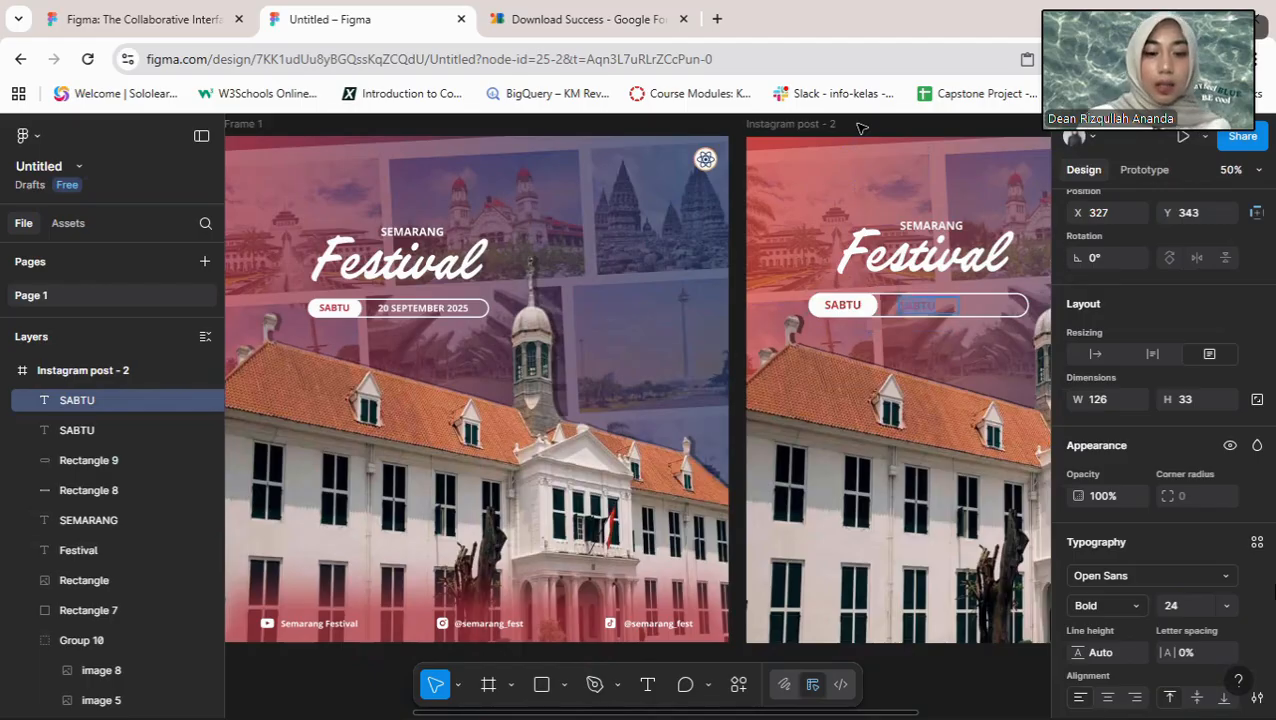
{"action": "type", "text": "21 S"}
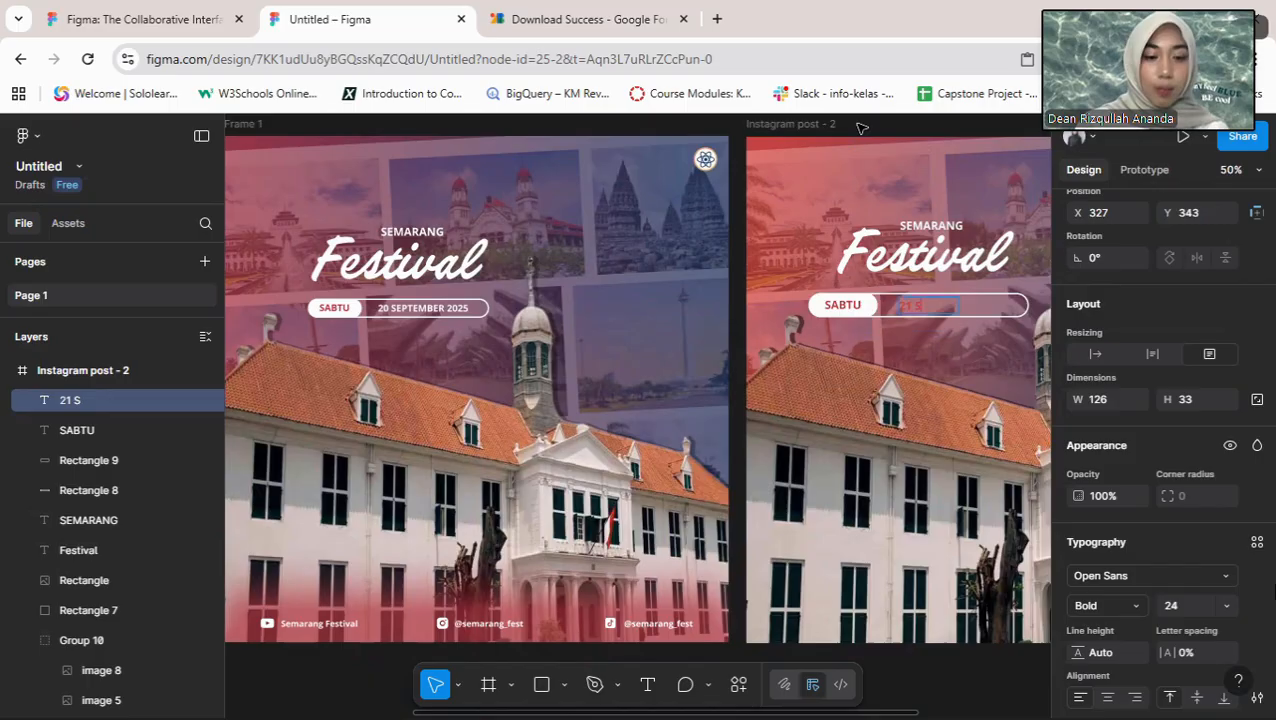
{"action": "key", "text": "Caps_Lock"}
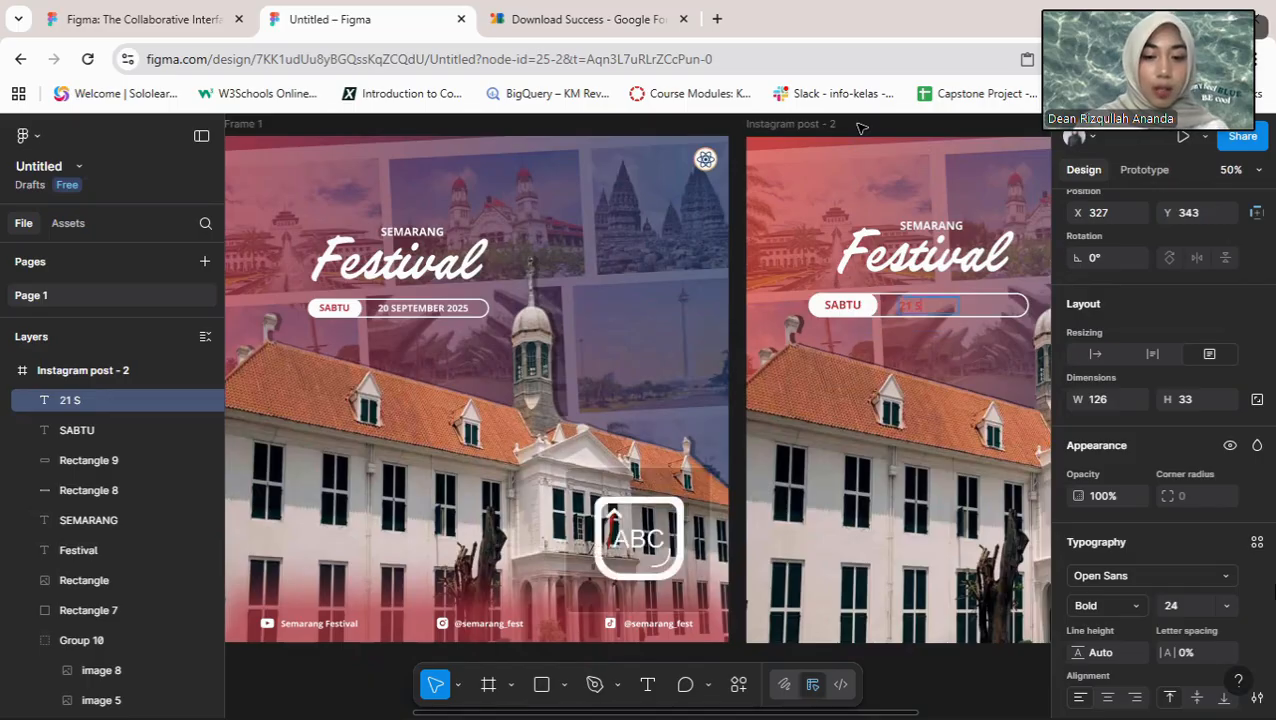
{"action": "type", "text": "1 SEPTEMBER"}
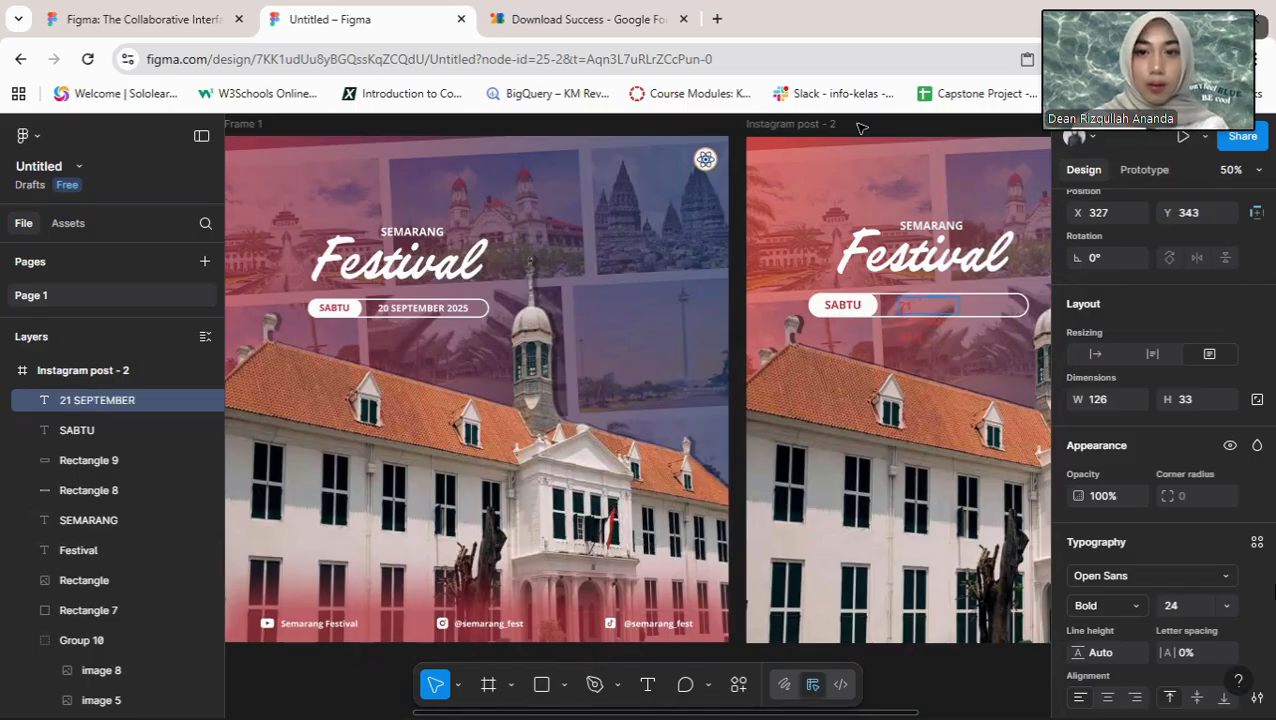
{"action": "type", "text": " 2025"}
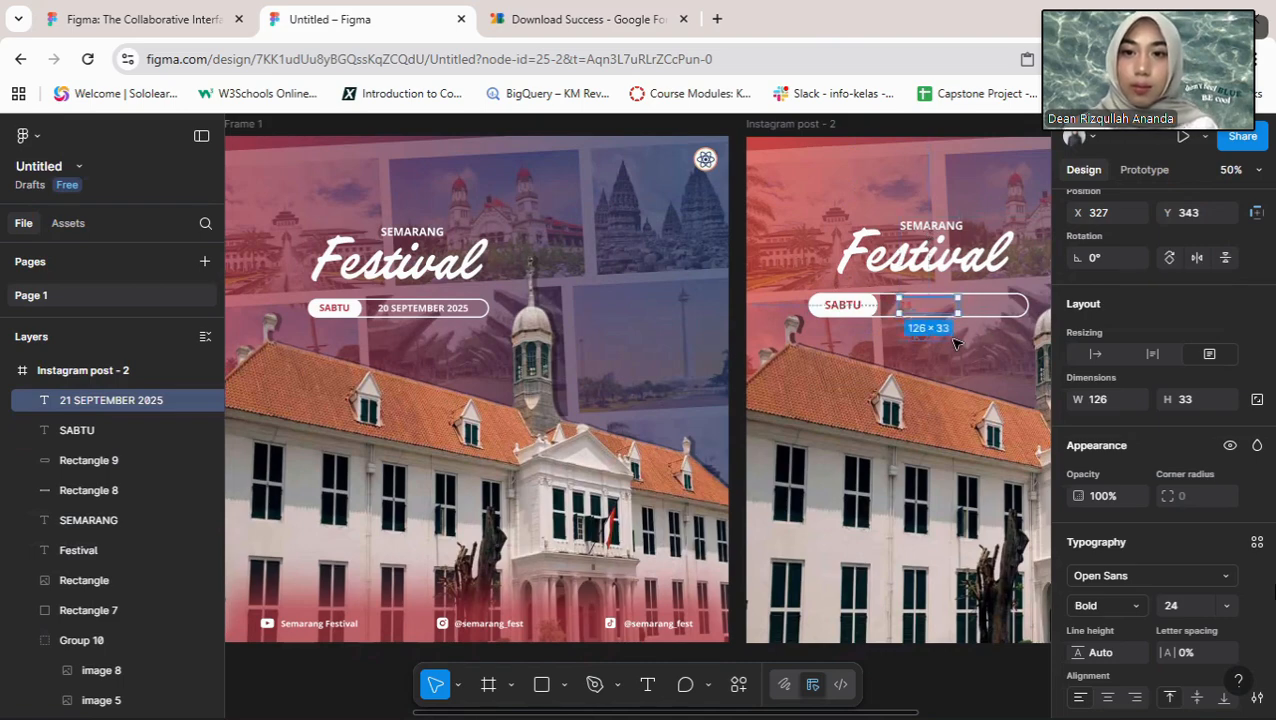
Step: Widen the date text box to 278 so it fits on one line and set its fill to white (FFFFFF)
{"action": "left_click_drag", "start_coordinate": [969, 304], "coordinate": [1031, 306]}
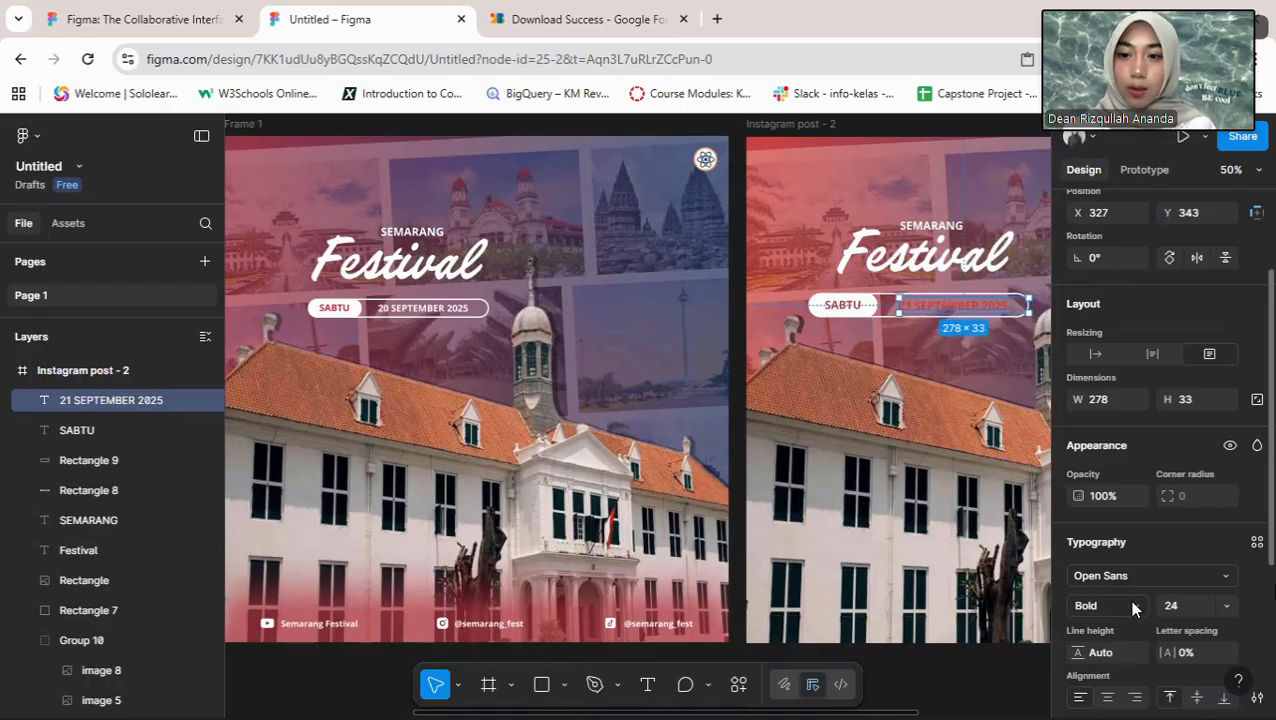
{"action": "scroll", "coordinate": [1190, 610], "scroll_direction": "down", "scroll_amount": 3}
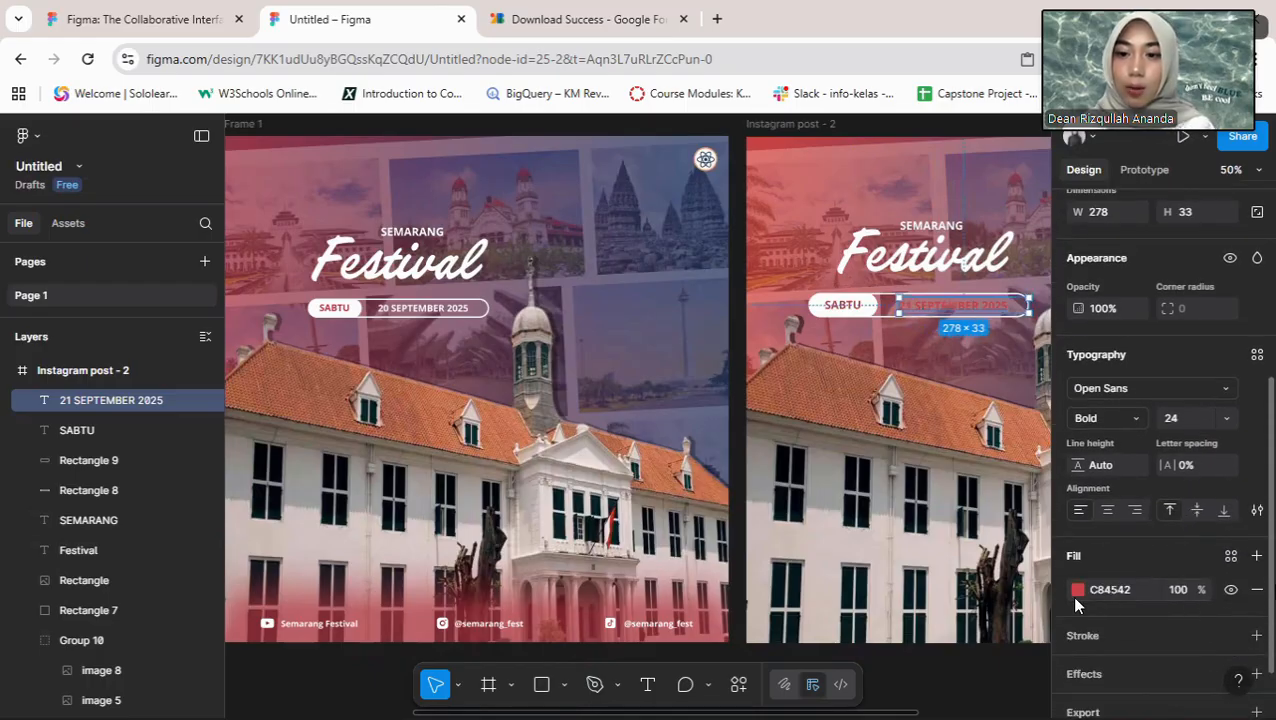
{"action": "left_click", "coordinate": [1077, 590]}
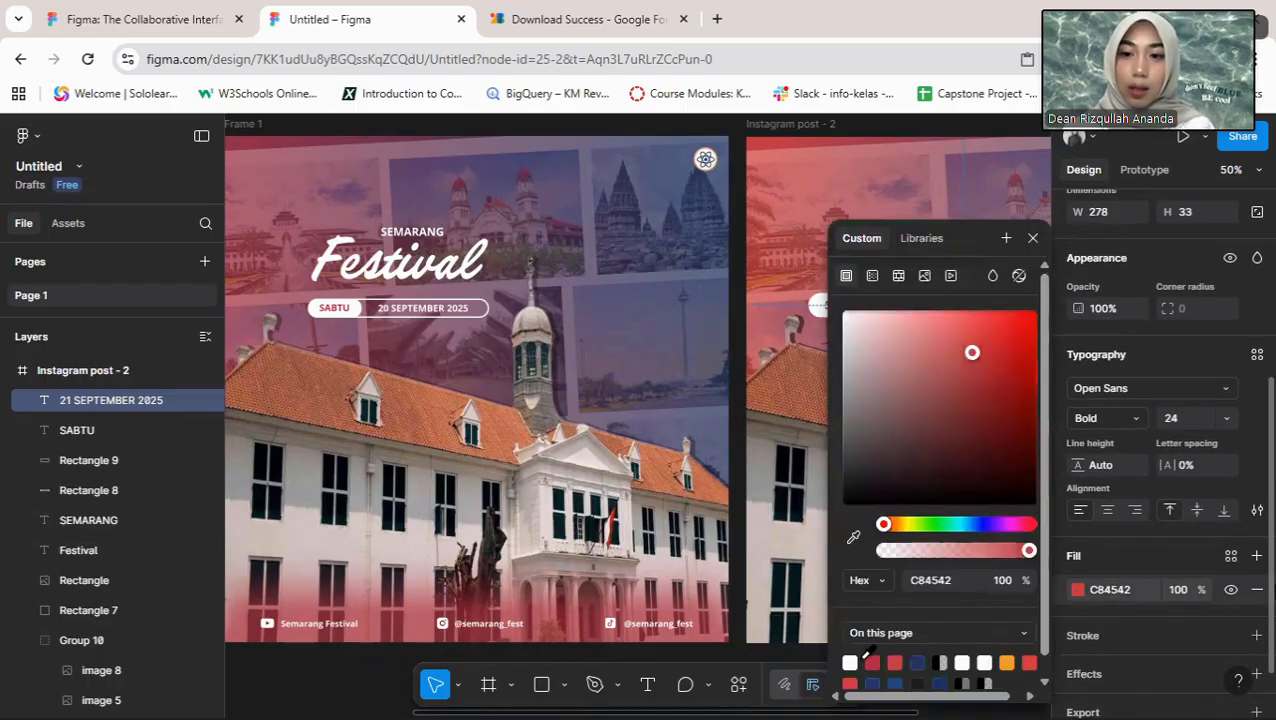
{"action": "left_click", "coordinate": [851, 660]}
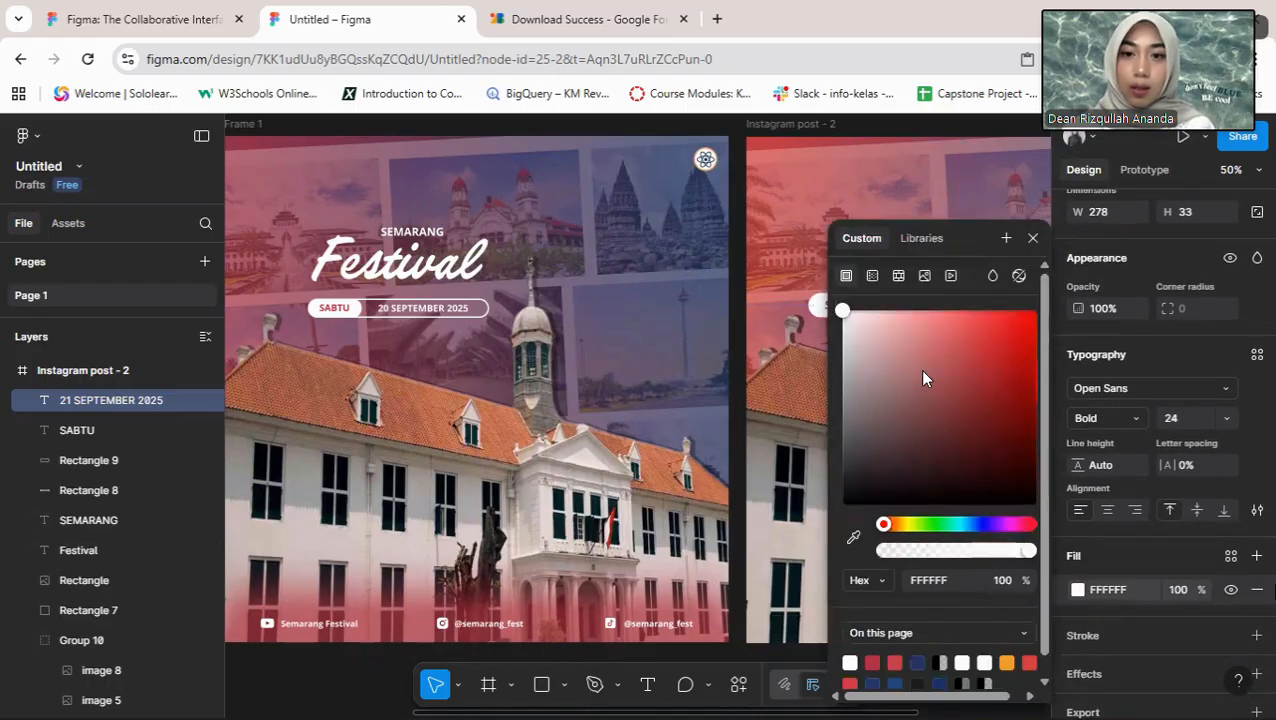
{"action": "left_click", "coordinate": [1033, 238]}
Step: Change the SABTU text in the white pill to "MINGGU" and shift it slightly left to centre it
{"action": "left_click", "coordinate": [862, 310]}
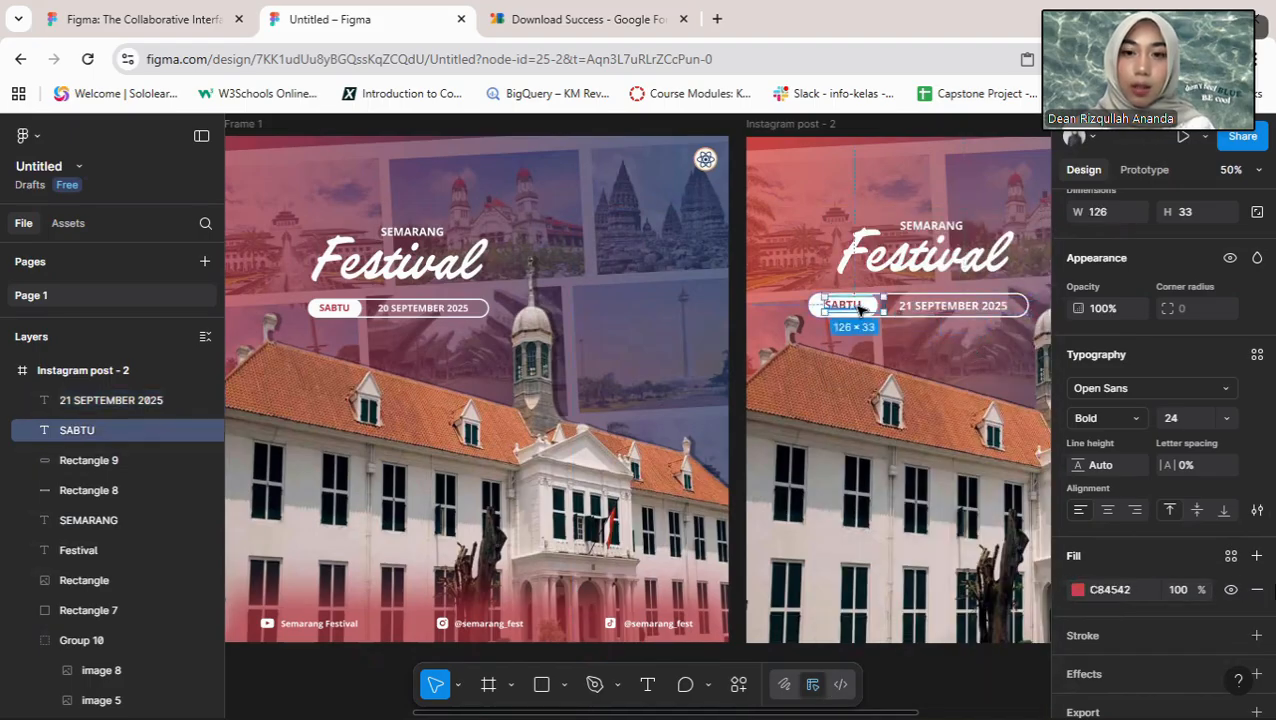
{"action": "double_click", "coordinate": [866, 311]}
{"action": "type", "text": "MKINGGU"}
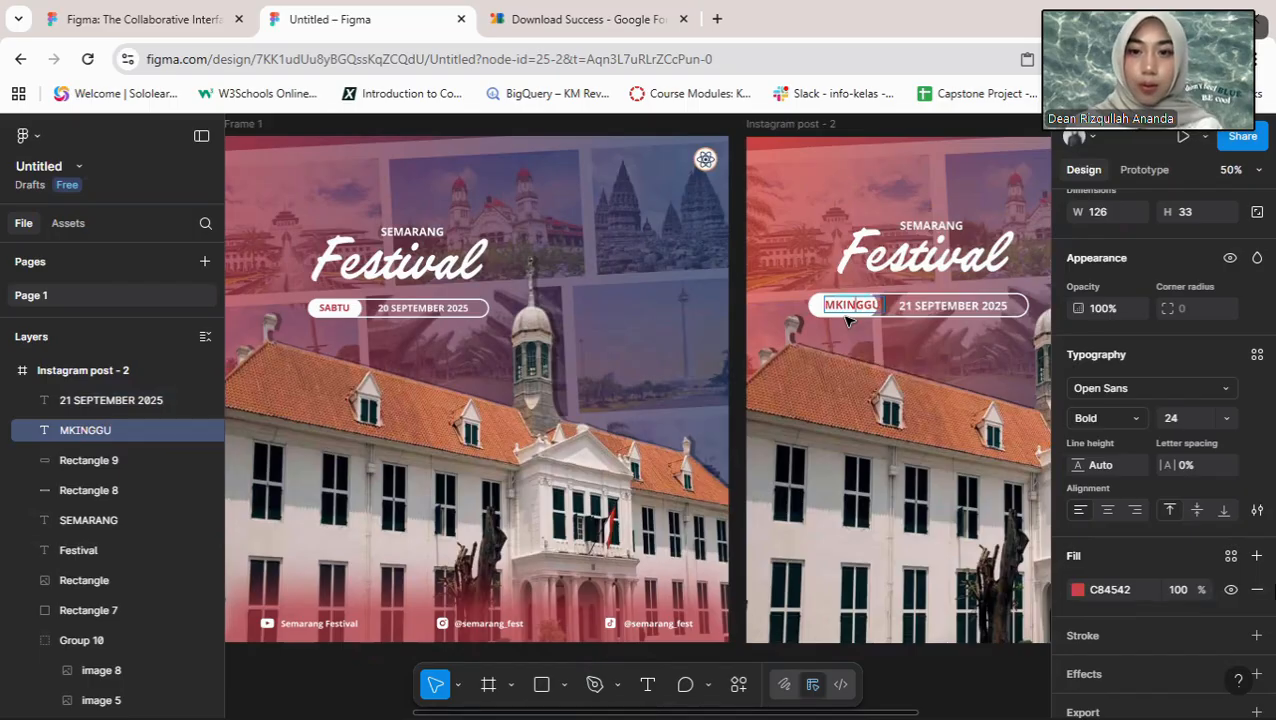
{"action": "key", "text": "Left"}
{"action": "key", "text": "Left"}
{"action": "key", "text": "BackSpace"}
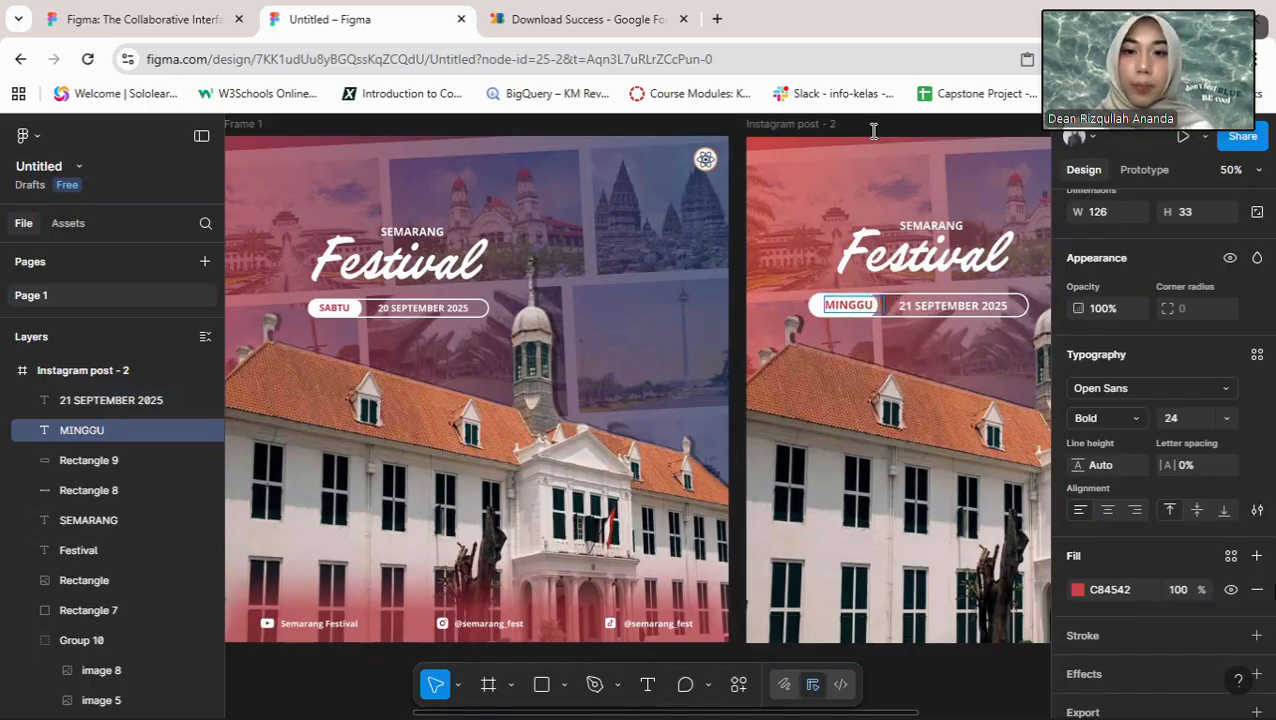
{"action": "left_click", "coordinate": [862, 308]}
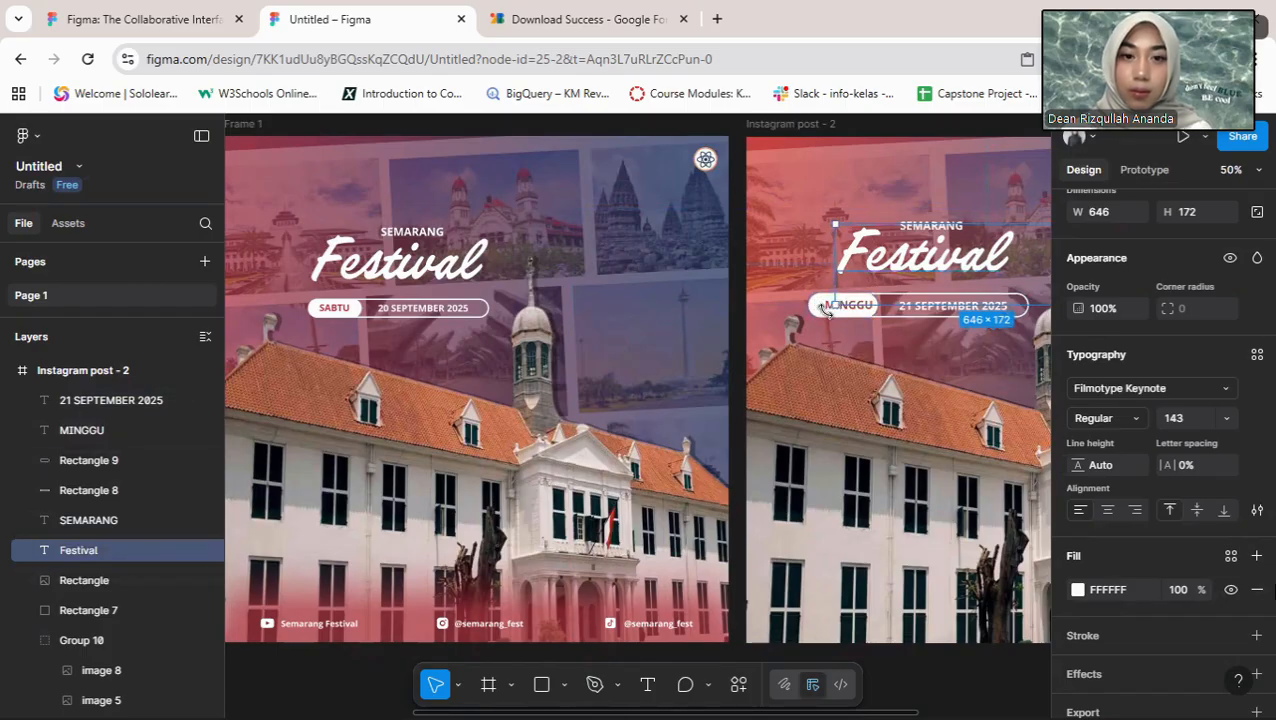
{"action": "left_click", "coordinate": [79, 434]}
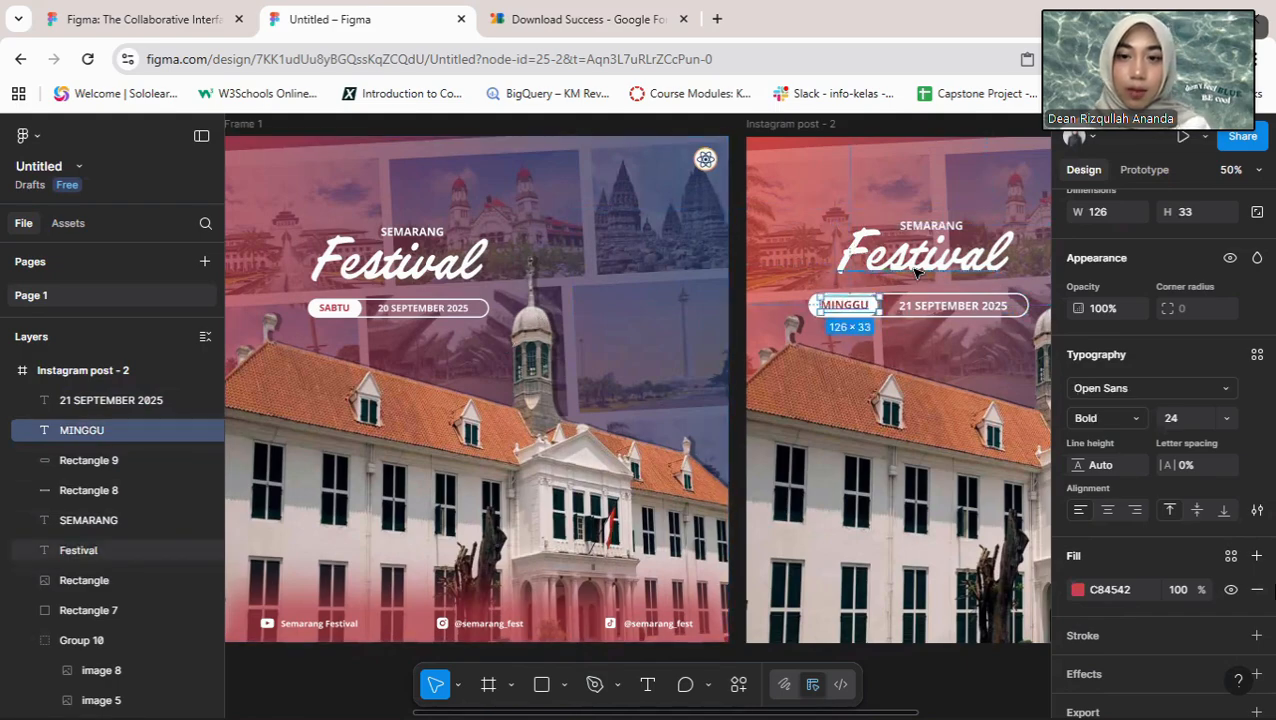
Step: Move the 21 SEPTEMBER 2025 text left towards the white pill and narrow its text box to 251
{"action": "left_click", "coordinate": [938, 316]}
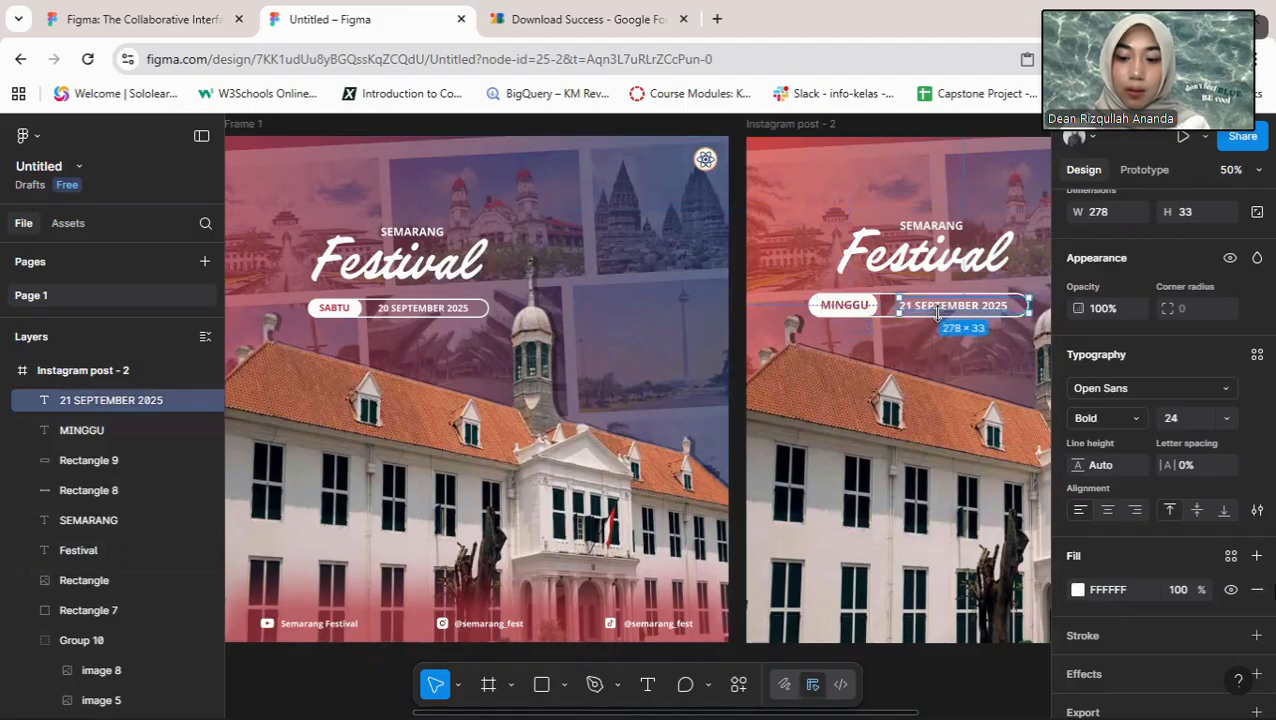
{"action": "left_click_drag", "start_coordinate": [938, 316], "coordinate": [927, 310]}
{"action": "key", "text": "Left"}
{"action": "key", "text": "Left"}
{"action": "key", "text": "Left"}
{"action": "key", "text": "Left"}
{"action": "key", "text": "Left"}
{"action": "key", "text": "Left"}
{"action": "key", "text": "Left"}
{"action": "key", "text": "Left"}
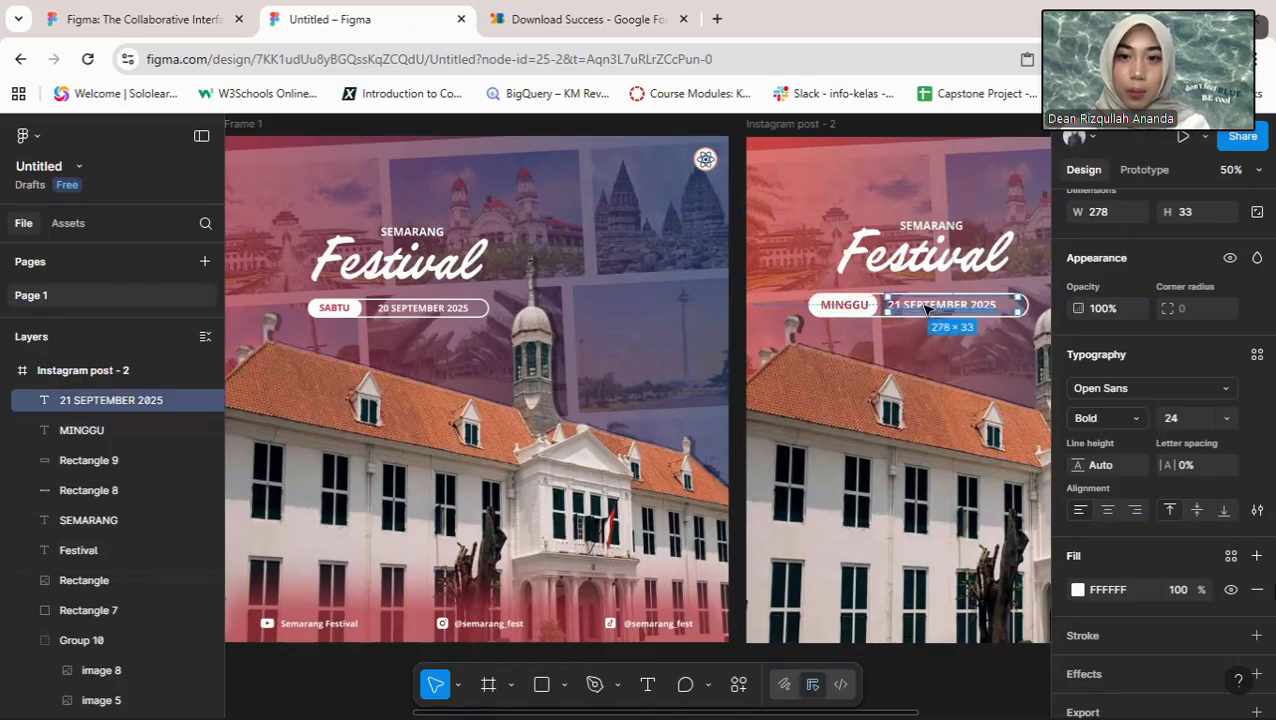
{"action": "key", "text": "alt"}
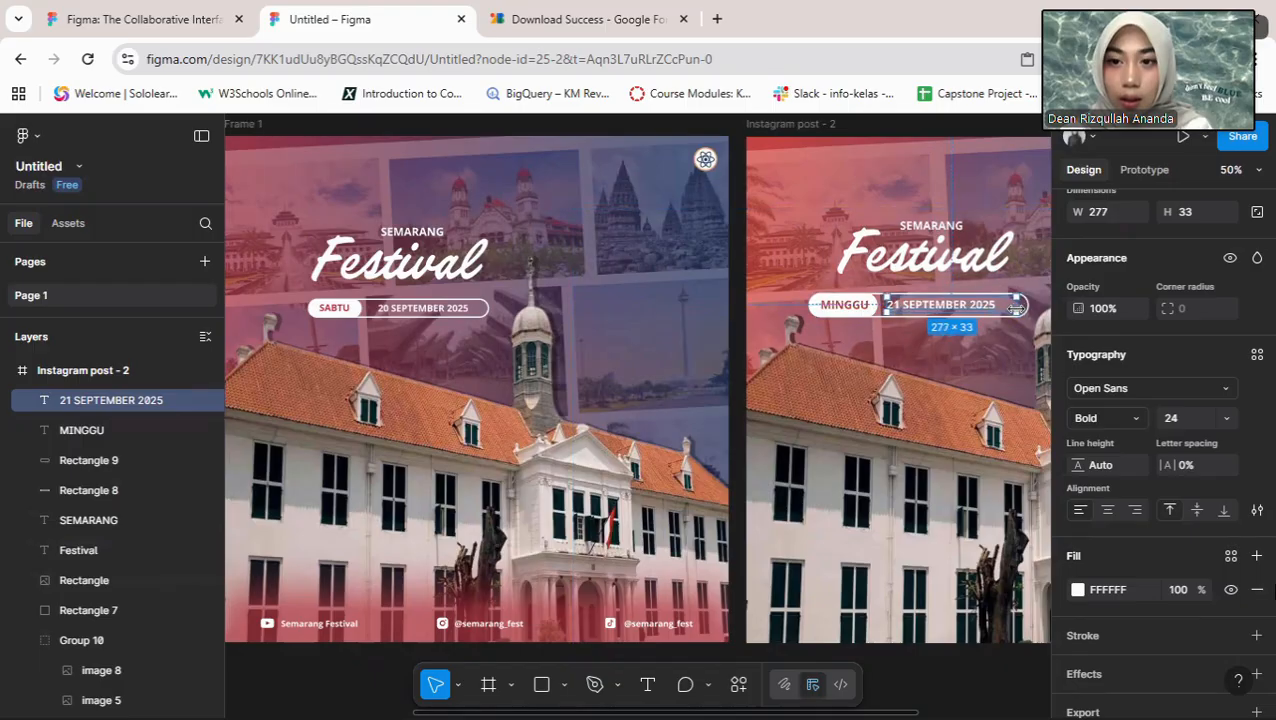
{"action": "left_click_drag", "start_coordinate": [1016, 307], "coordinate": [1003, 314]}
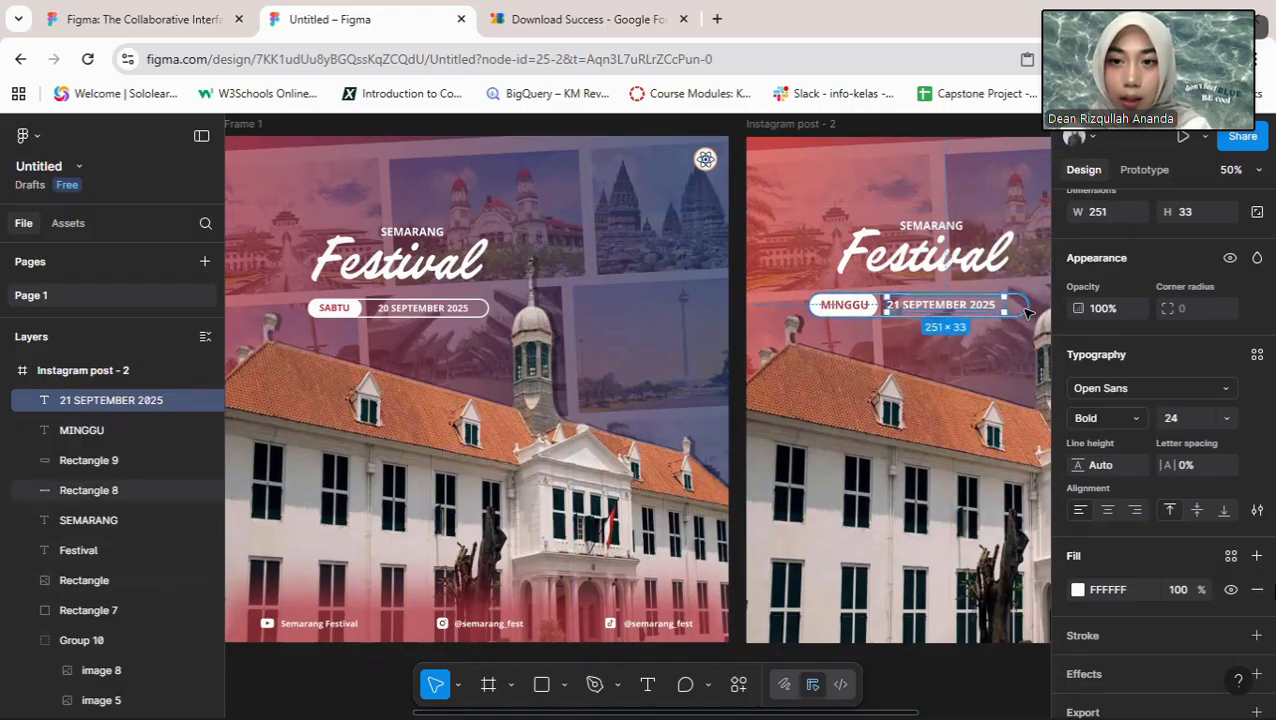
Step: Narrow the outlined pill around the day and date to 429 wide
{"action": "left_click", "coordinate": [1026, 304]}
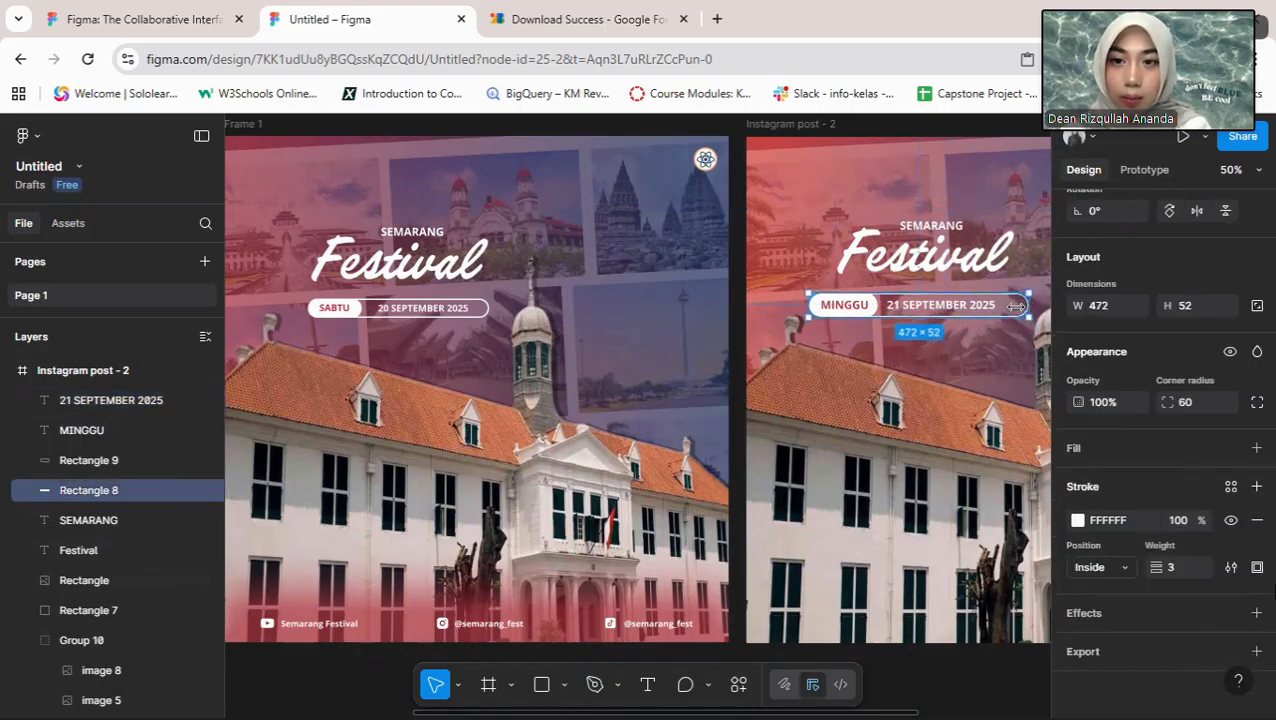
{"action": "left_click_drag", "start_coordinate": [1016, 307], "coordinate": [1008, 307]}
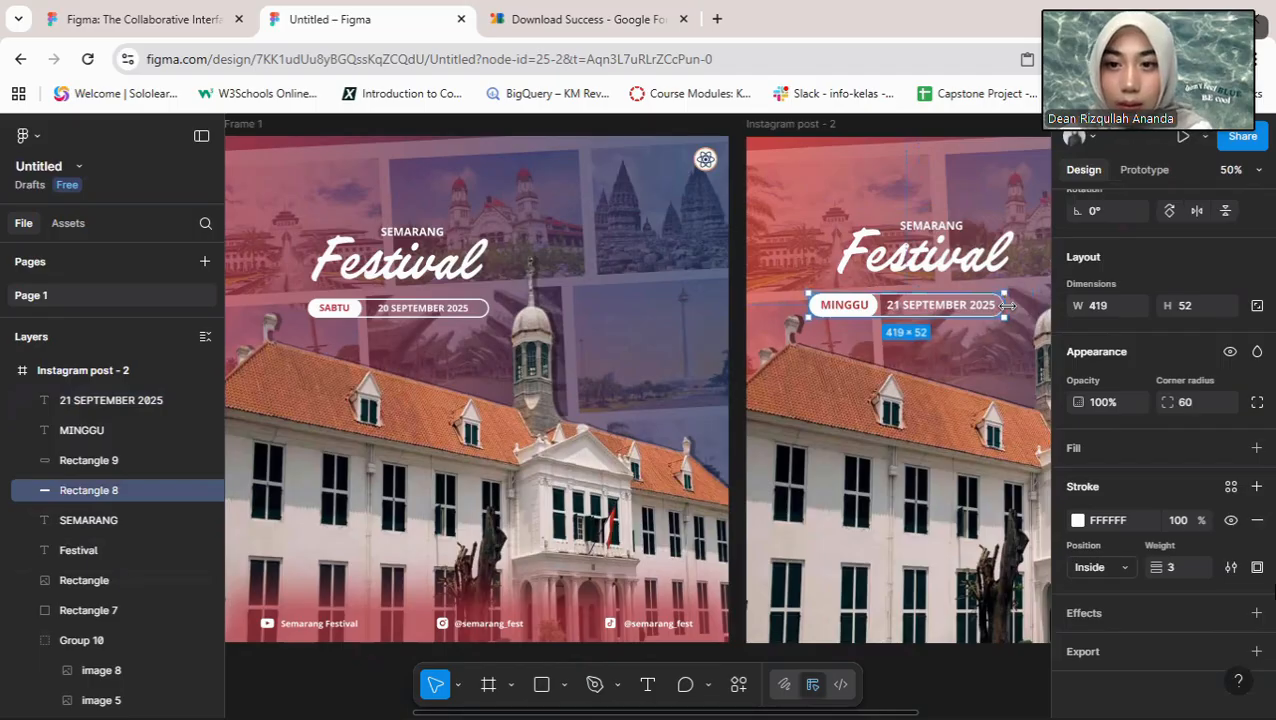
{"action": "left_click_drag", "start_coordinate": [1008, 305], "coordinate": [982, 309]}
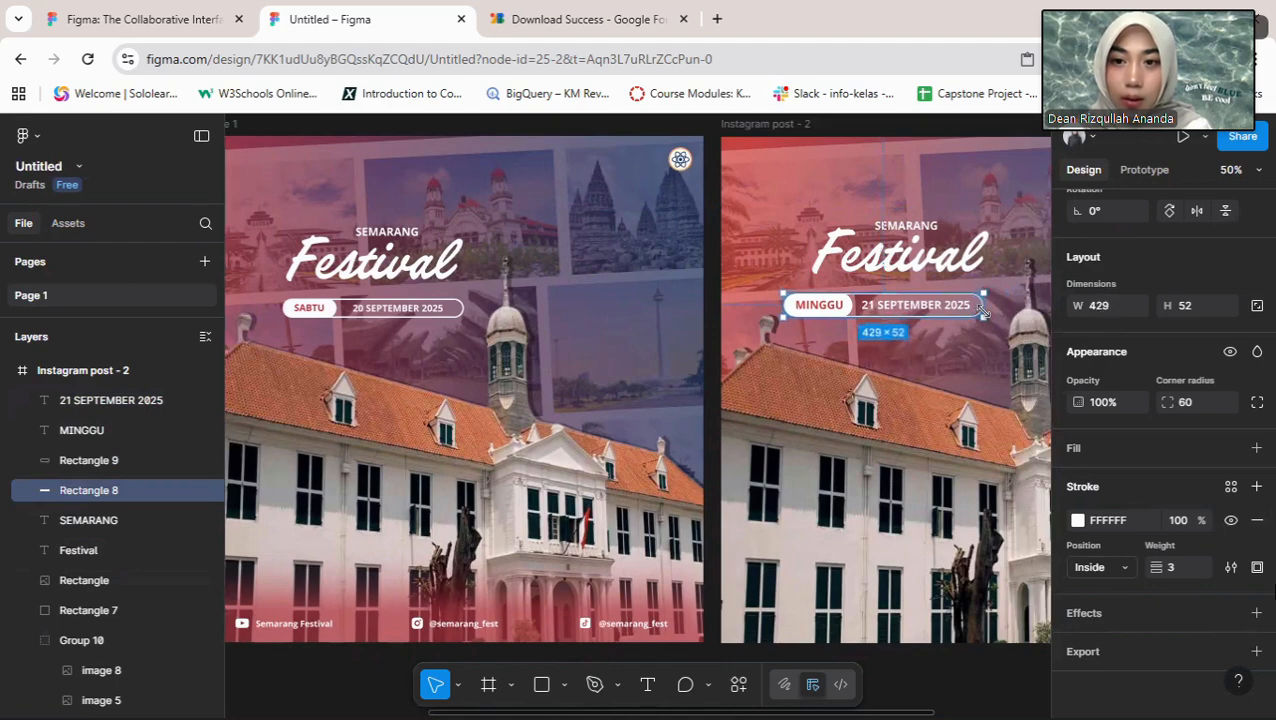
Step: Nudge the 21 SEPTEMBER 2025 text slightly right to balance it inside the outlined pill
{"action": "left_click", "coordinate": [946, 313]}
{"action": "key", "text": "Right"}
{"action": "key", "text": "Right"}
{"action": "key", "text": "Right"}
{"action": "key", "text": "Right"}
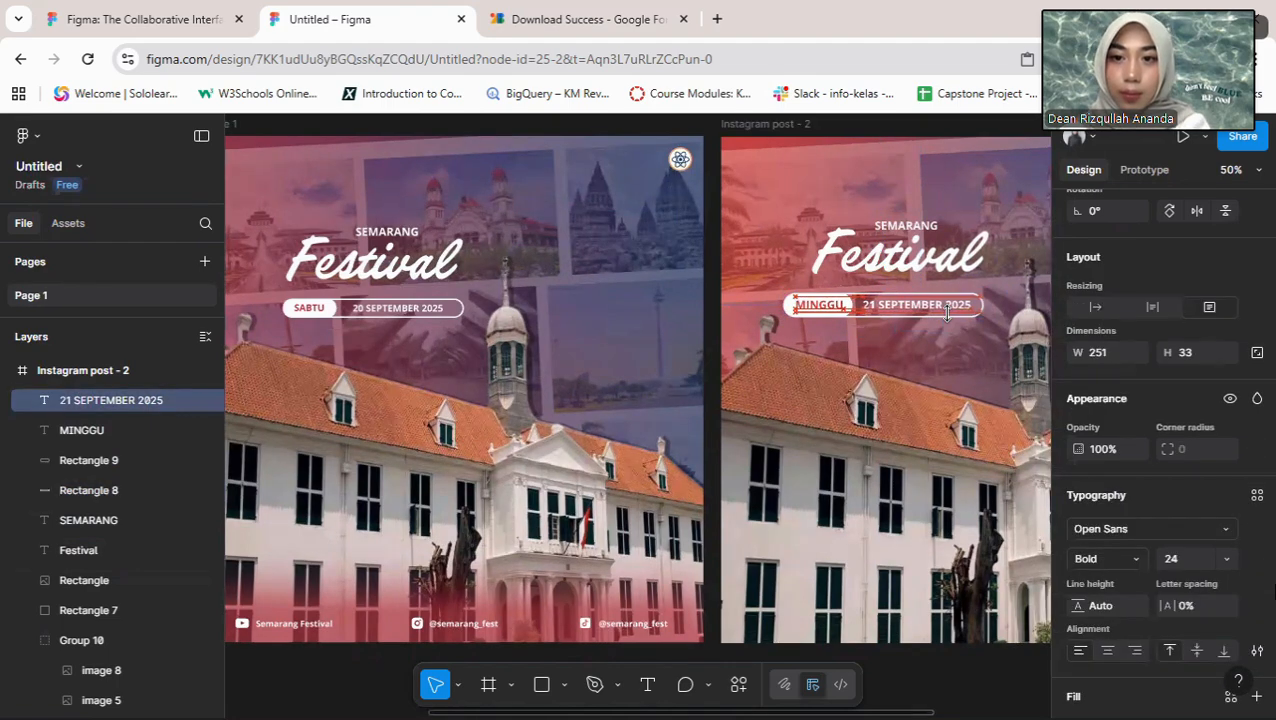
{"action": "left_click", "coordinate": [940, 172]}
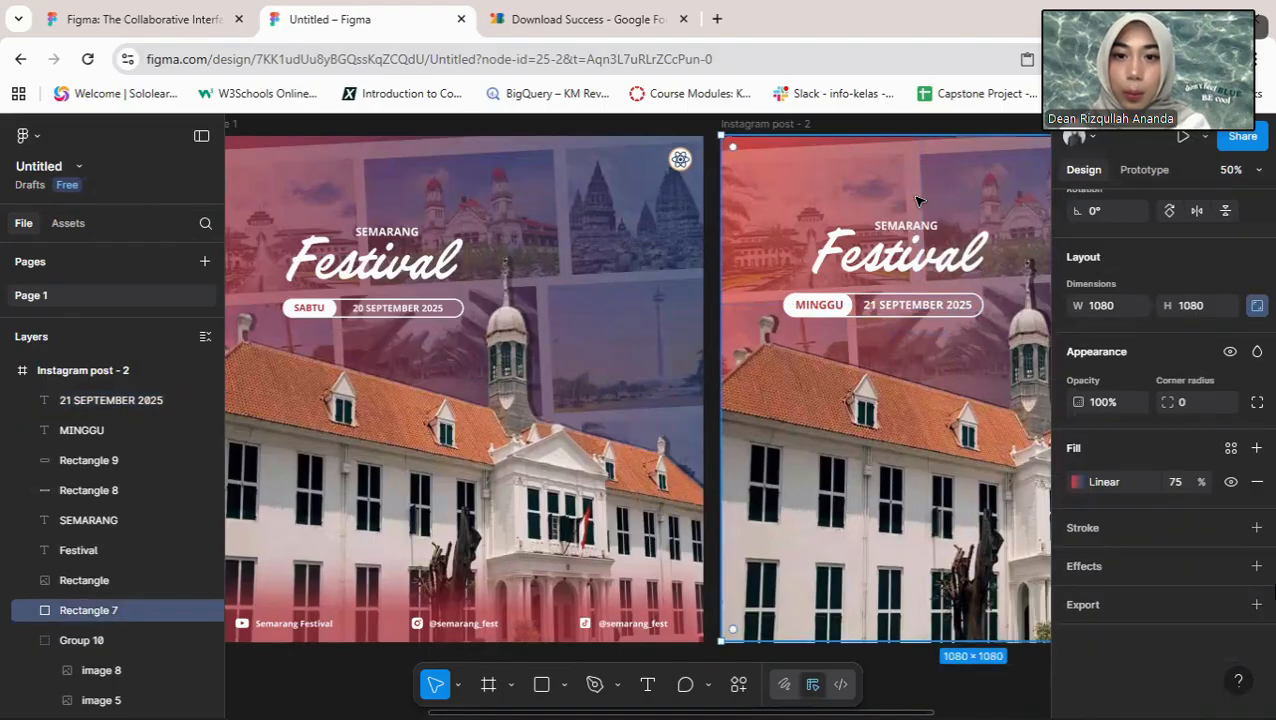
Step: Fine-tune the position of the MINGGU text inside the white pill
{"action": "left_click", "coordinate": [796, 313]}
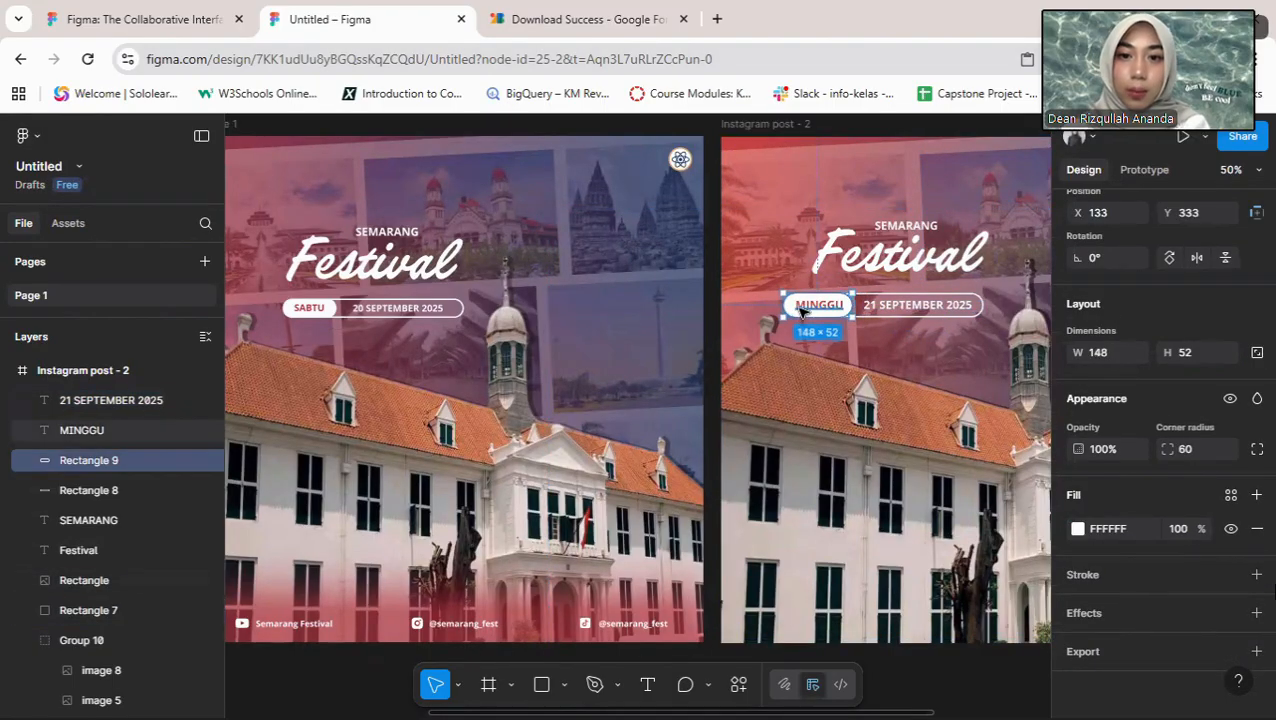
{"action": "left_click", "coordinate": [800, 312]}
{"action": "left_click_drag", "start_coordinate": [805, 310], "coordinate": [803, 310]}
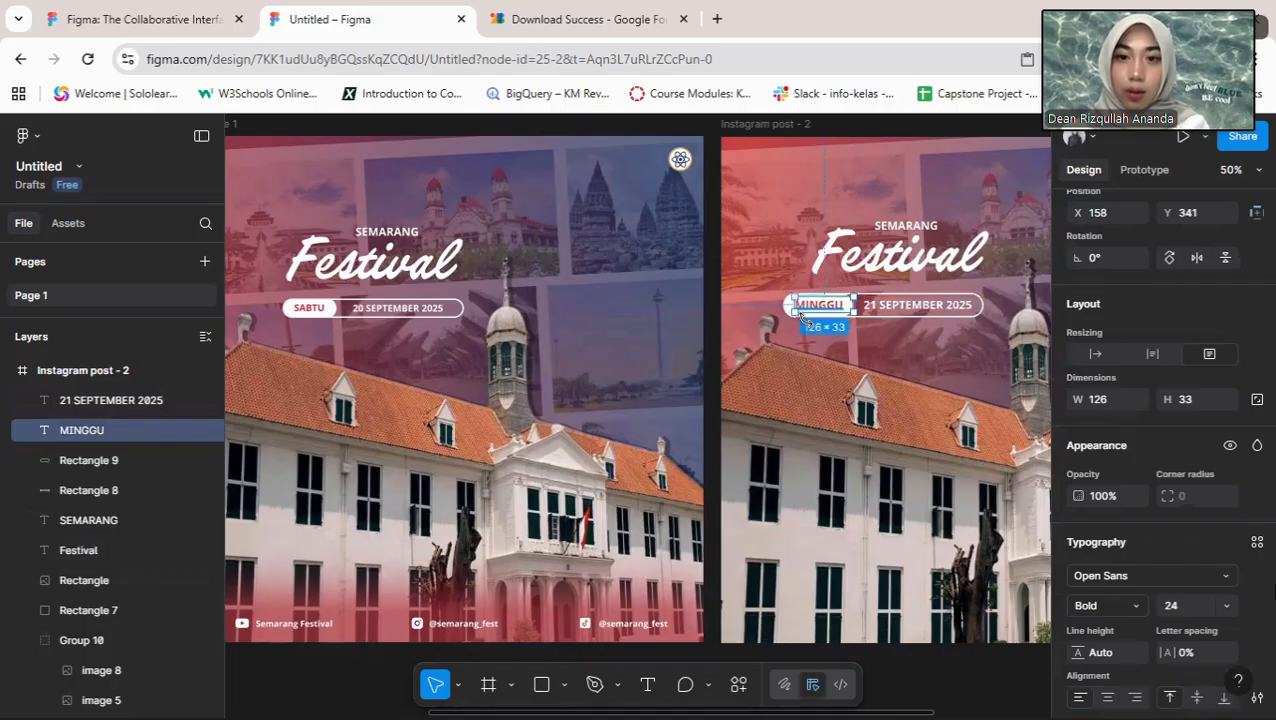
{"action": "left_click", "coordinate": [6, 588]}
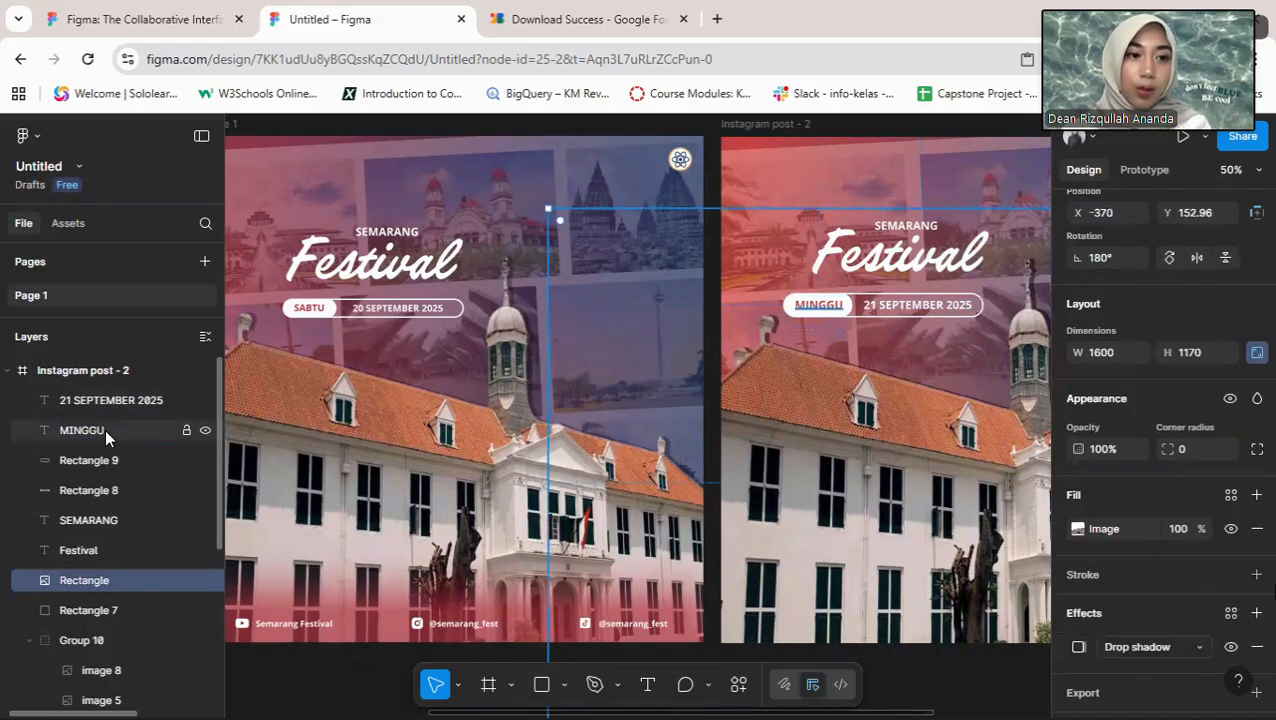
Step: Group the MINGGU text, the 21 SEPTEMBER 2025 text and both pill rectangles of the date badge
{"action": "left_click", "coordinate": [106, 428]}
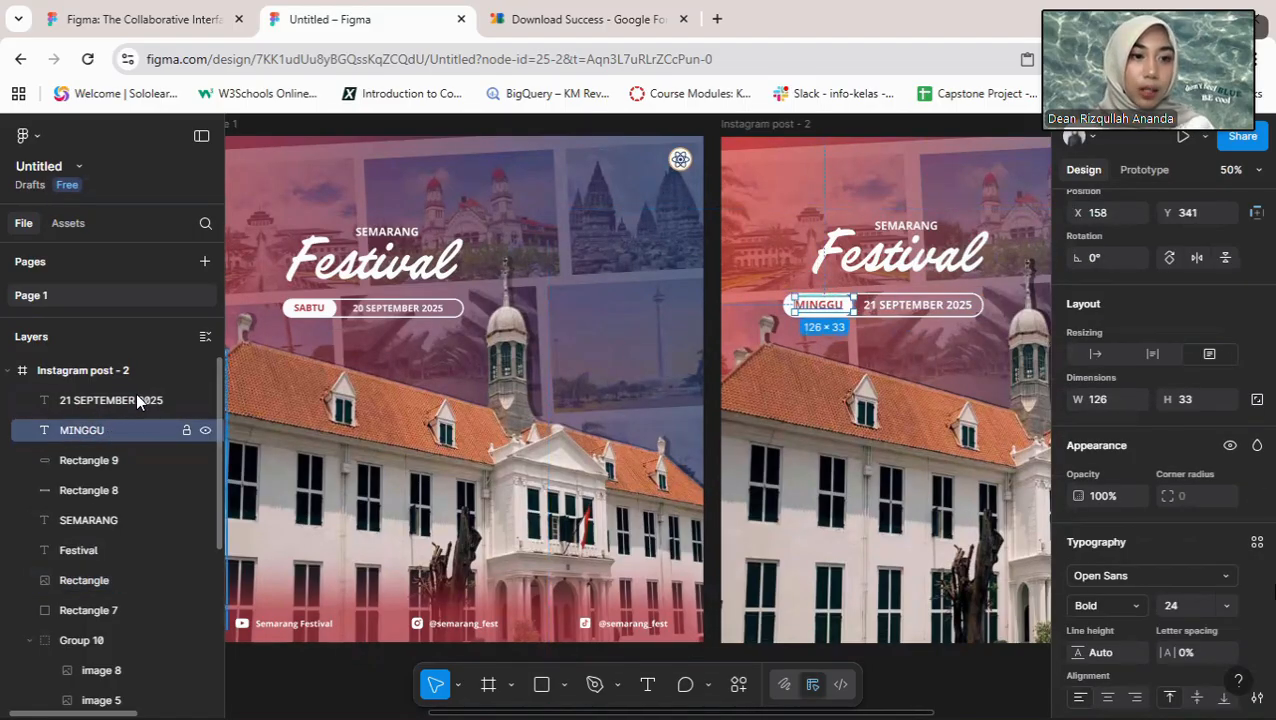
{"action": "left_click", "coordinate": [134, 398], "text": "shift"}
{"action": "left_click", "coordinate": [120, 462], "text": "shift"}
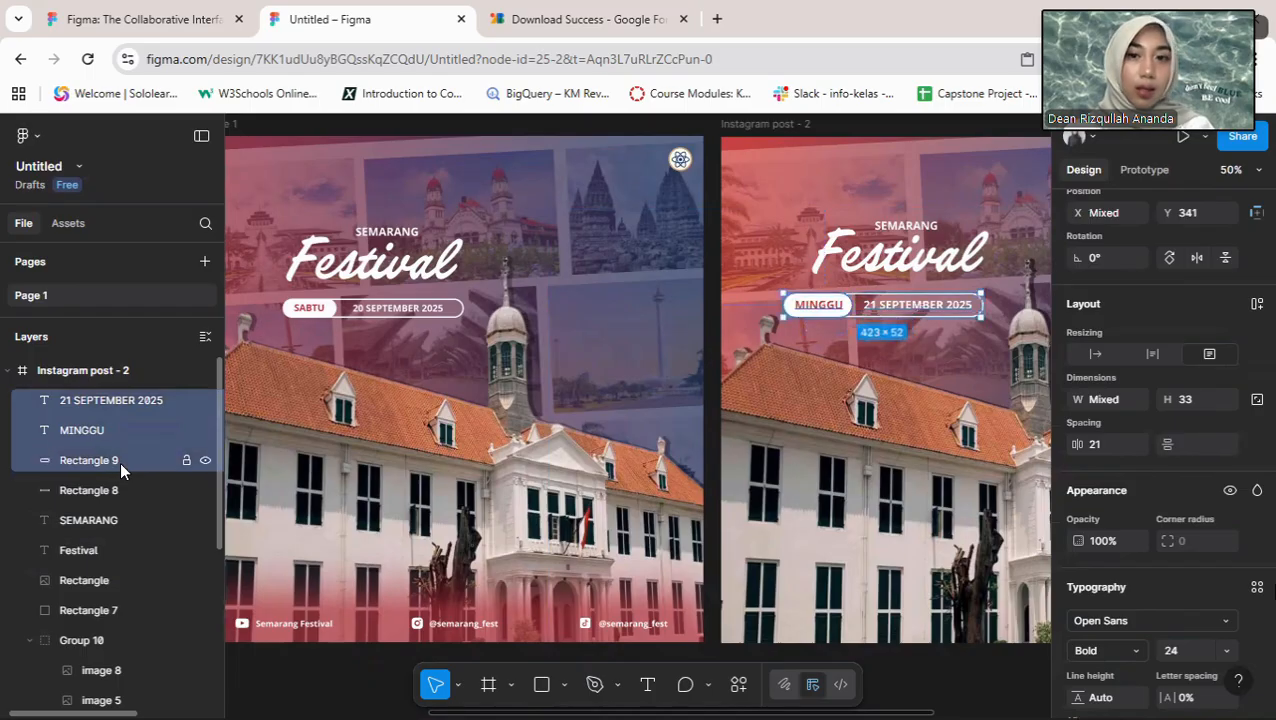
{"action": "left_click", "coordinate": [120, 495], "text": "shift"}
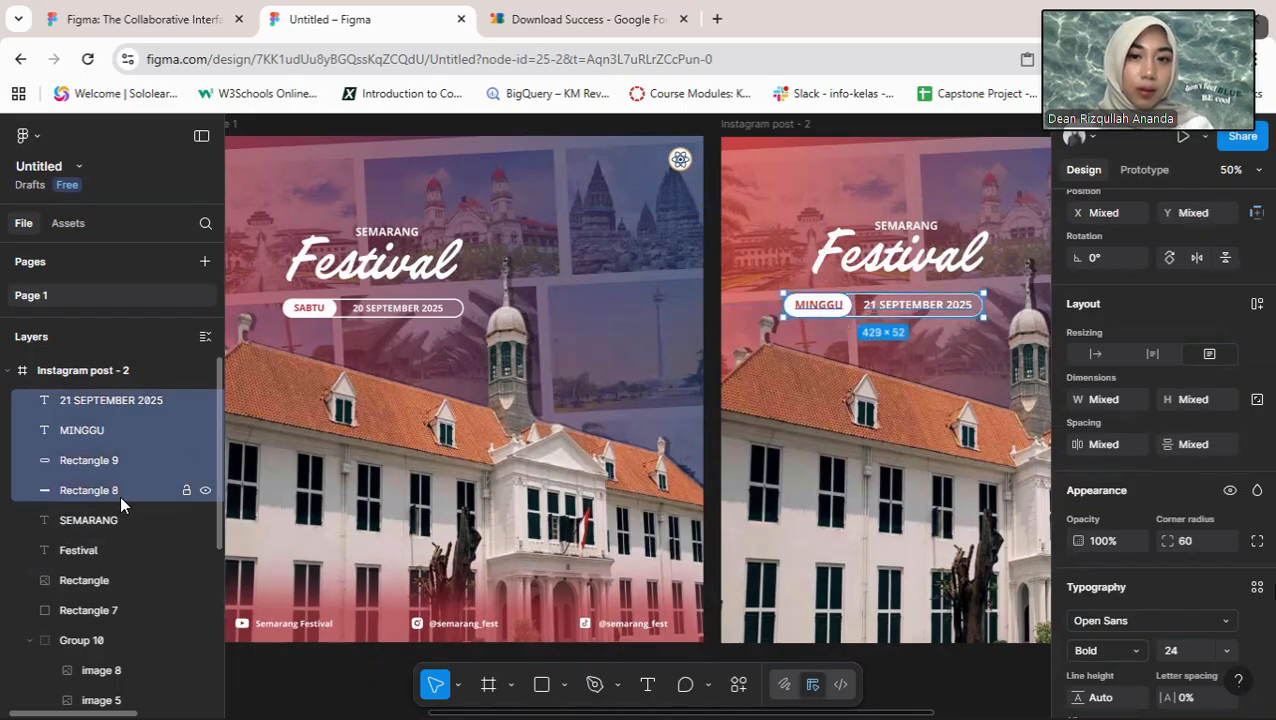
{"action": "right_click", "coordinate": [116, 467]}
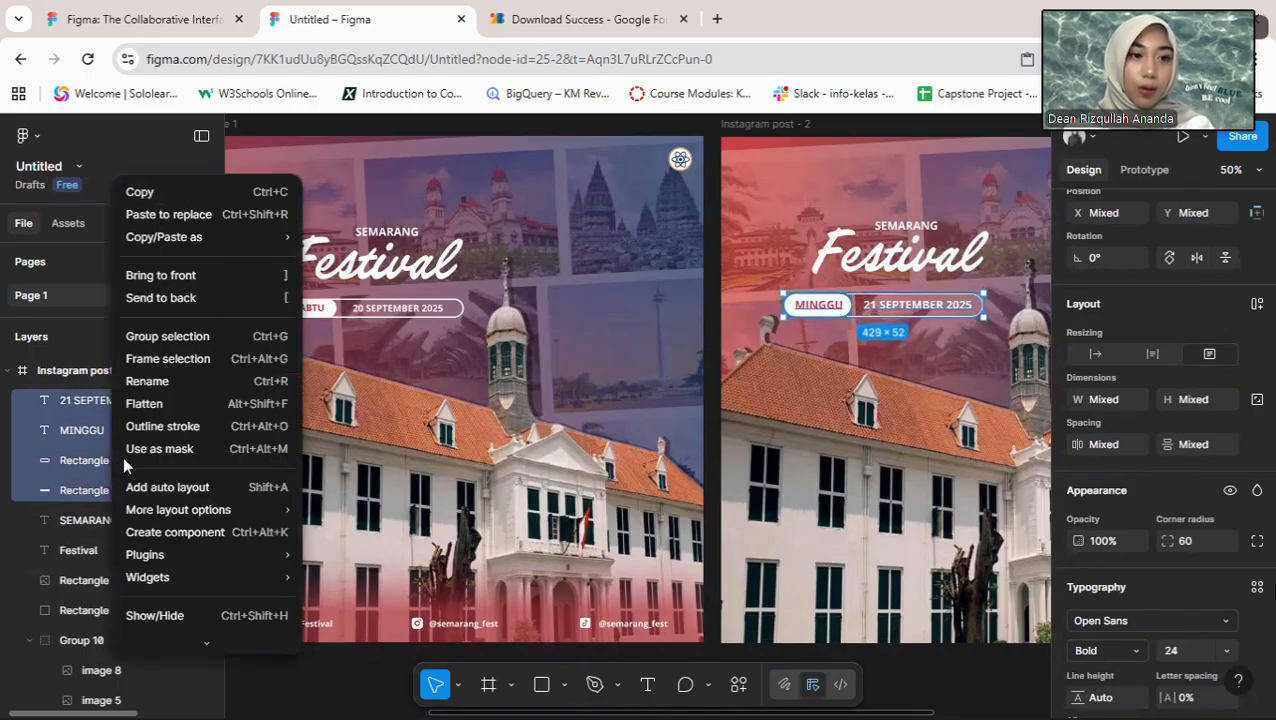
{"action": "left_click", "coordinate": [183, 338]}
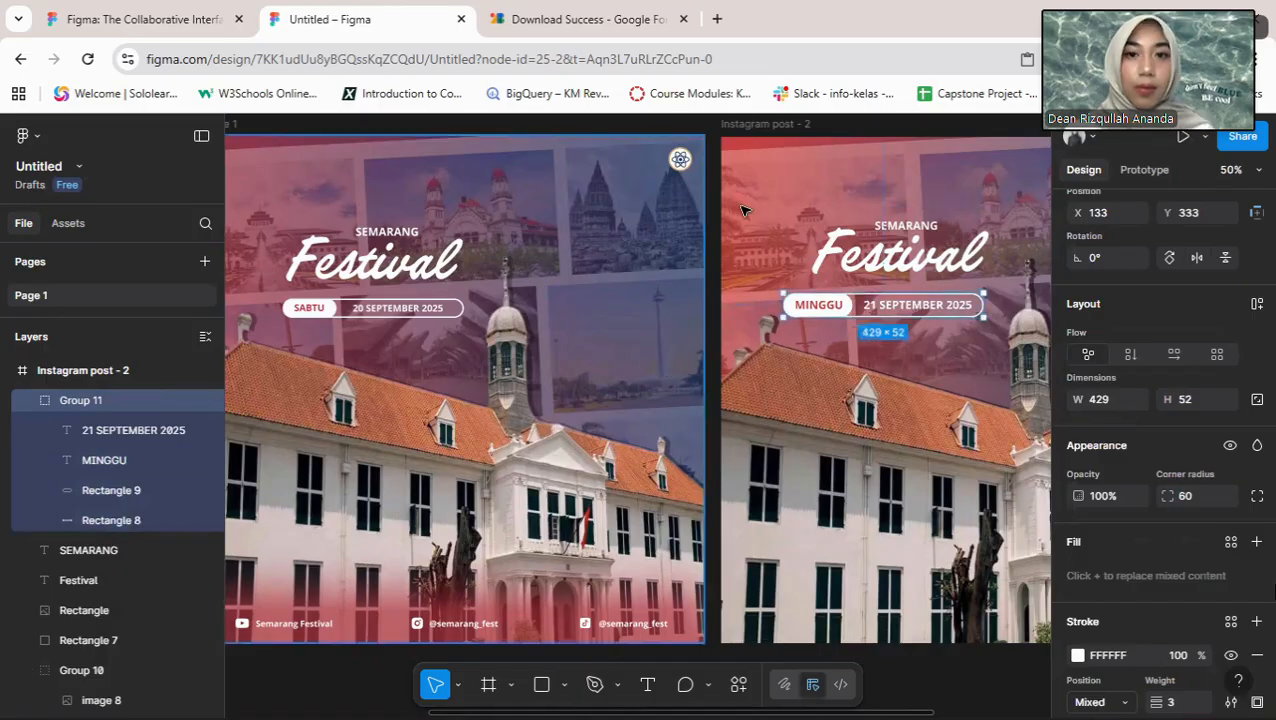
{"action": "left_click", "coordinate": [712, 178]}
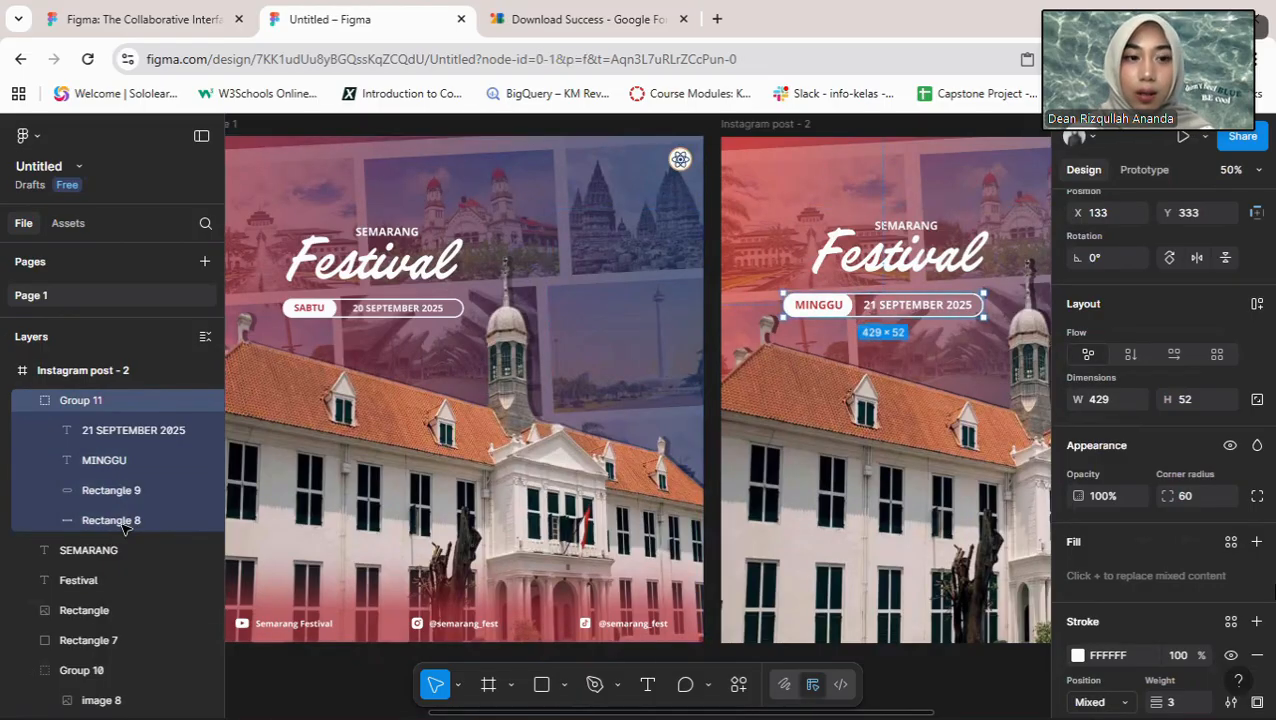
{"action": "left_click", "coordinate": [33, 396]}
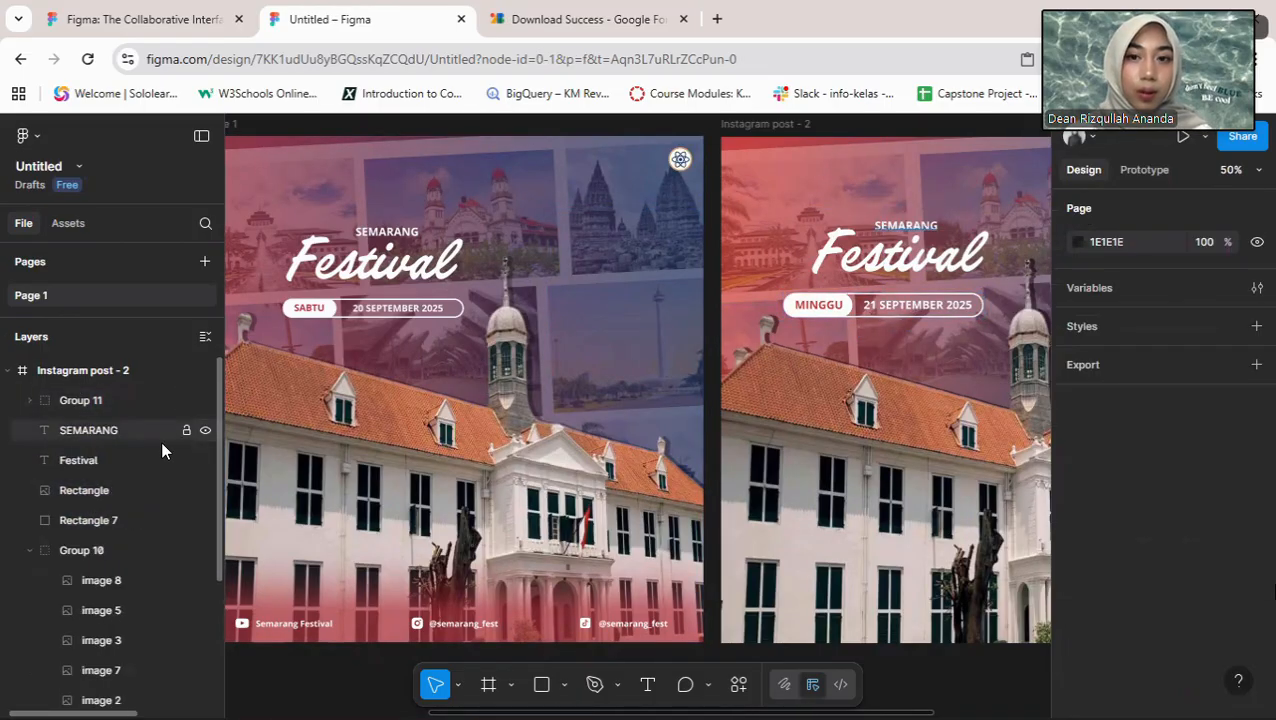
Step: Move the grouped date badge right beneath the Festival title to X 158
{"action": "left_click", "coordinate": [90, 402]}
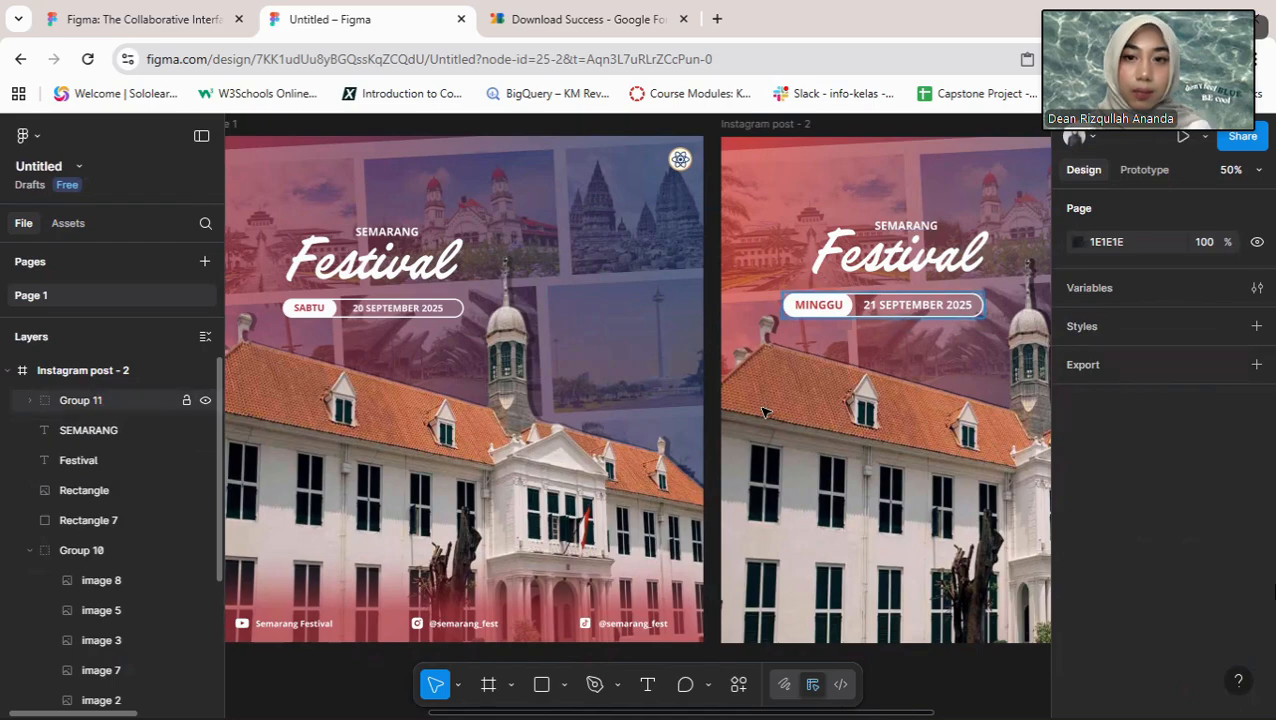
{"action": "key", "text": "Right"}
{"action": "key", "text": "Right"}
{"action": "key", "text": "Right"}
{"action": "key", "text": "Right"}
{"action": "key", "text": "Right"}
{"action": "key", "text": "Right"}
{"action": "key", "text": "Right"}
{"action": "key", "text": "Right"}
{"action": "key", "text": "Right"}
{"action": "key", "text": "Right"}
{"action": "key", "text": "Right"}
{"action": "key", "text": "Right"}
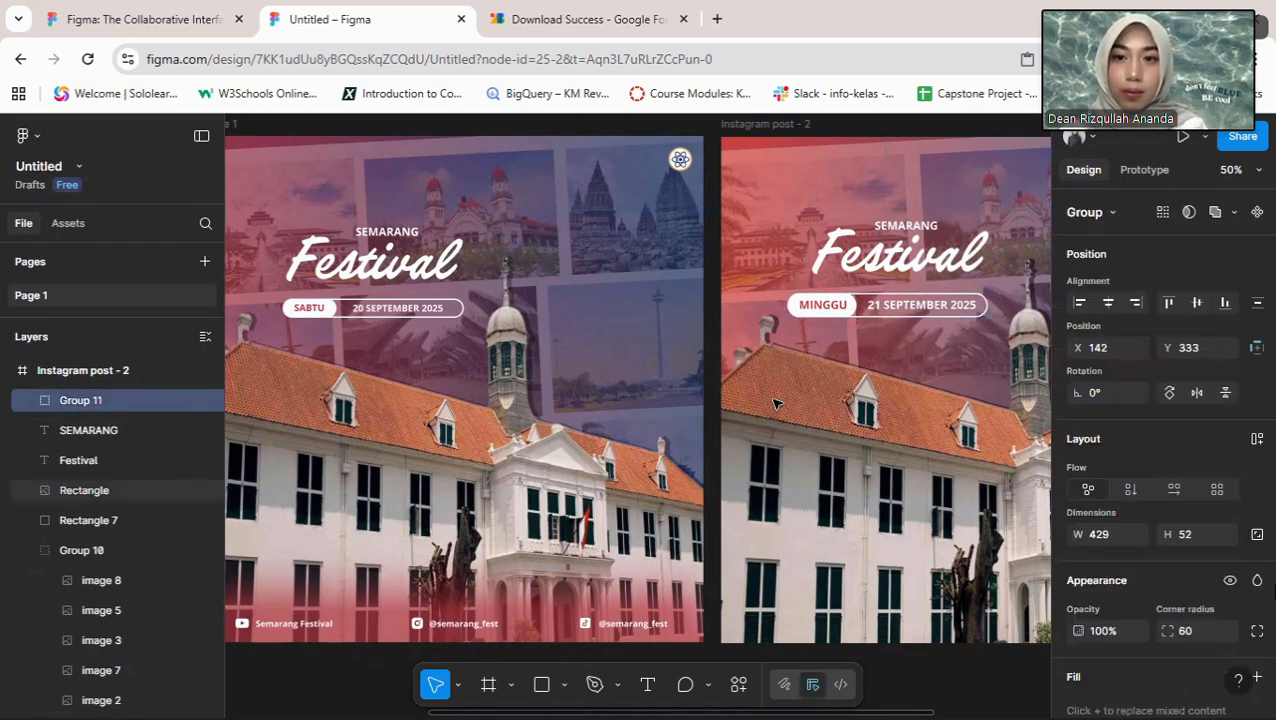
{"action": "key", "text": "Right"}
{"action": "key", "text": "Right"}
{"action": "key", "text": "Right"}
{"action": "key", "text": "Right"}
{"action": "key", "text": "Right"}
{"action": "key", "text": "Right"}
{"action": "key", "text": "Right"}
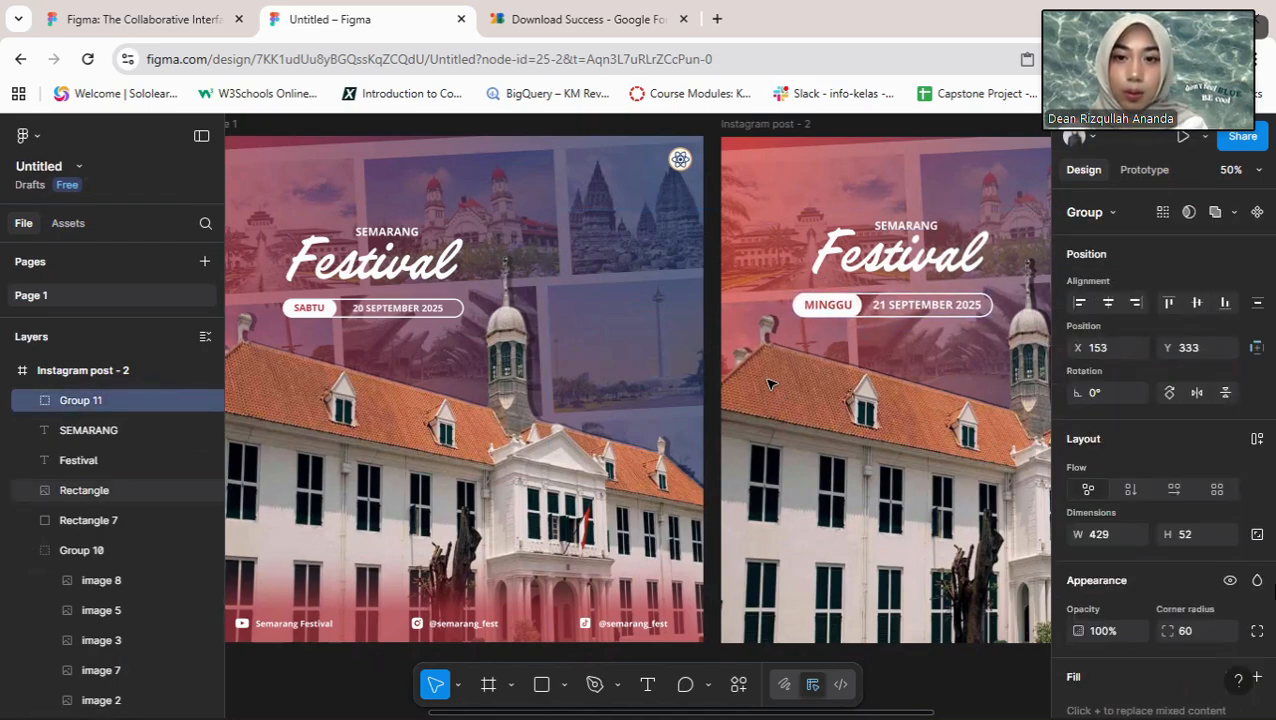
{"action": "key", "text": "Right"}
{"action": "key", "text": "Right"}
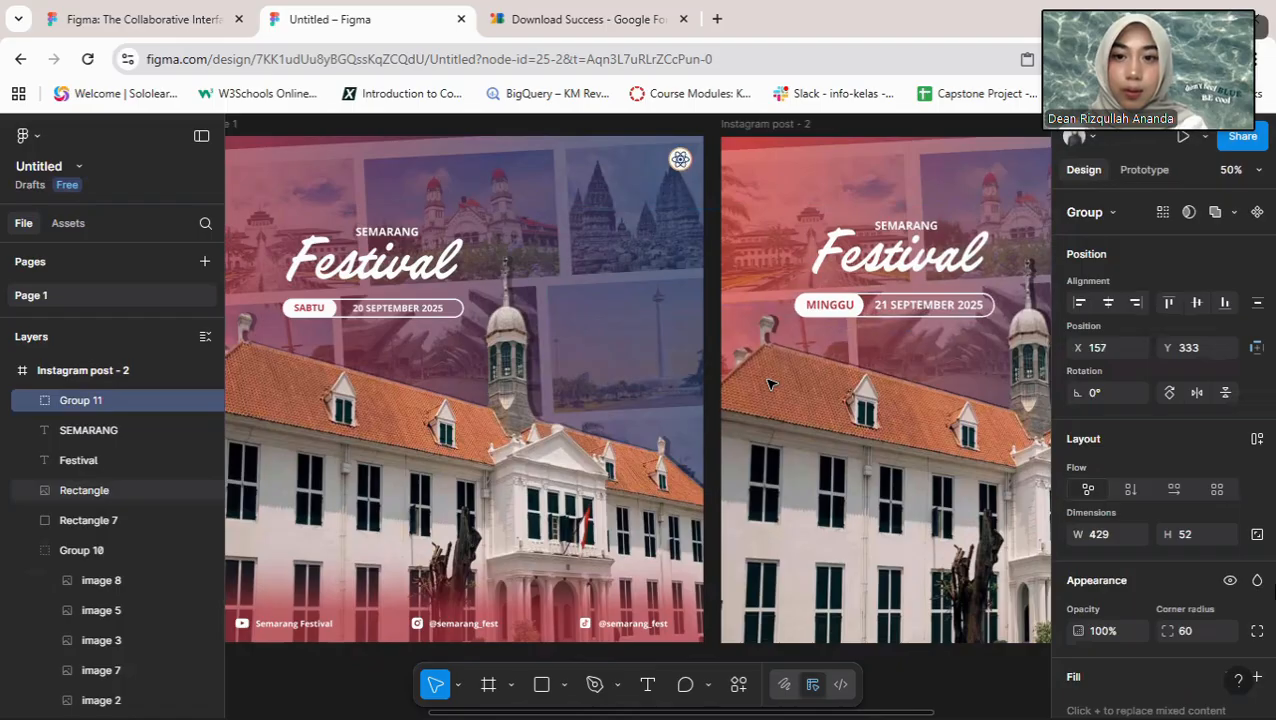
{"action": "key", "text": "Right"}
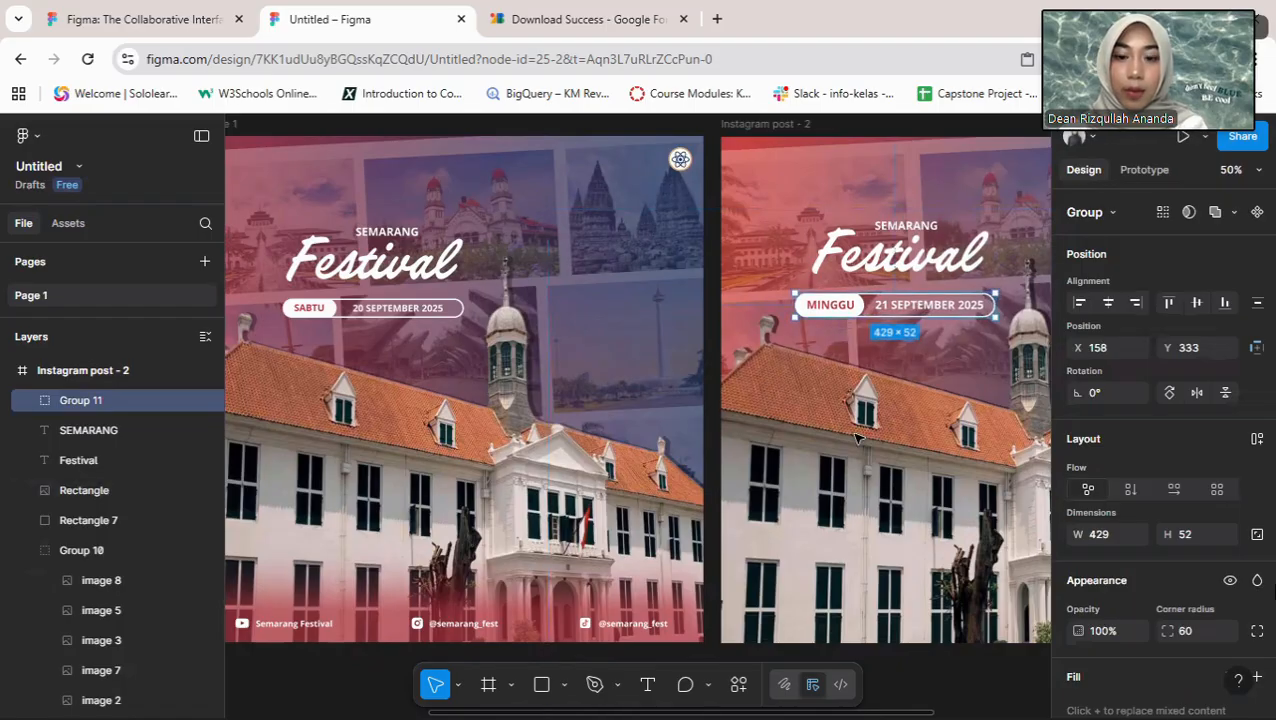
{"action": "key", "text": "minus"}
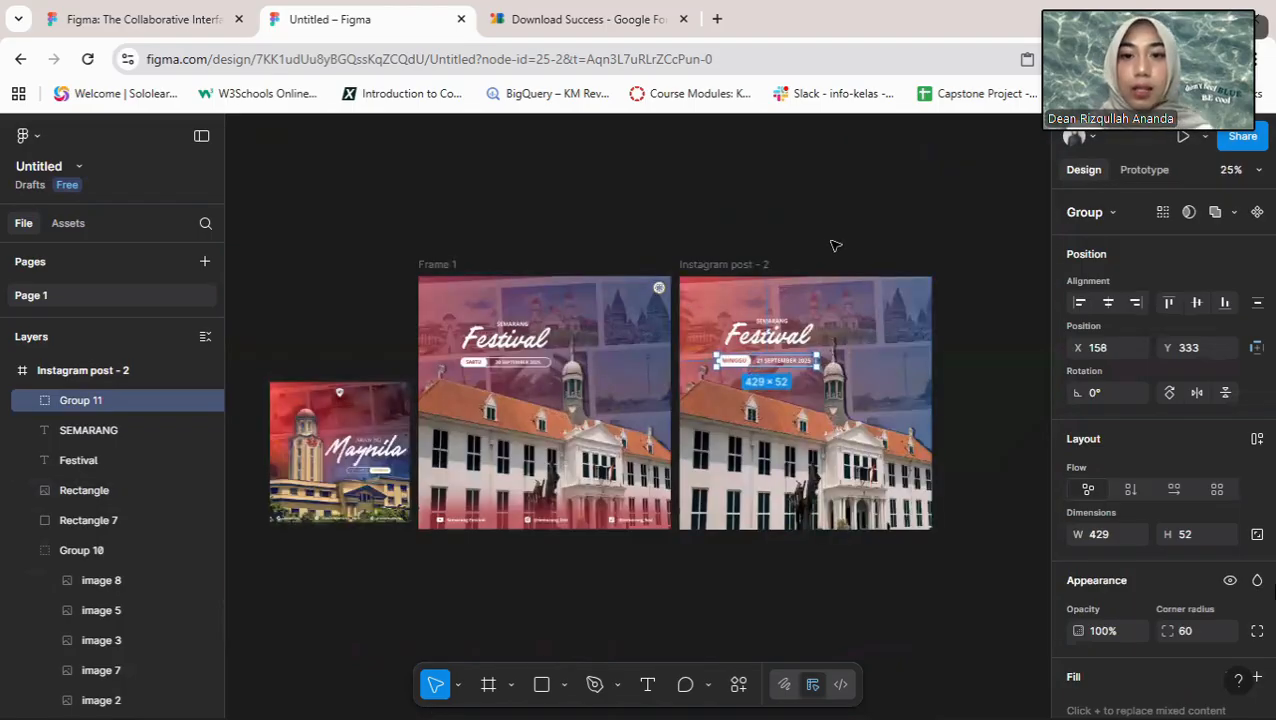
{"action": "left_click", "coordinate": [943, 305]}
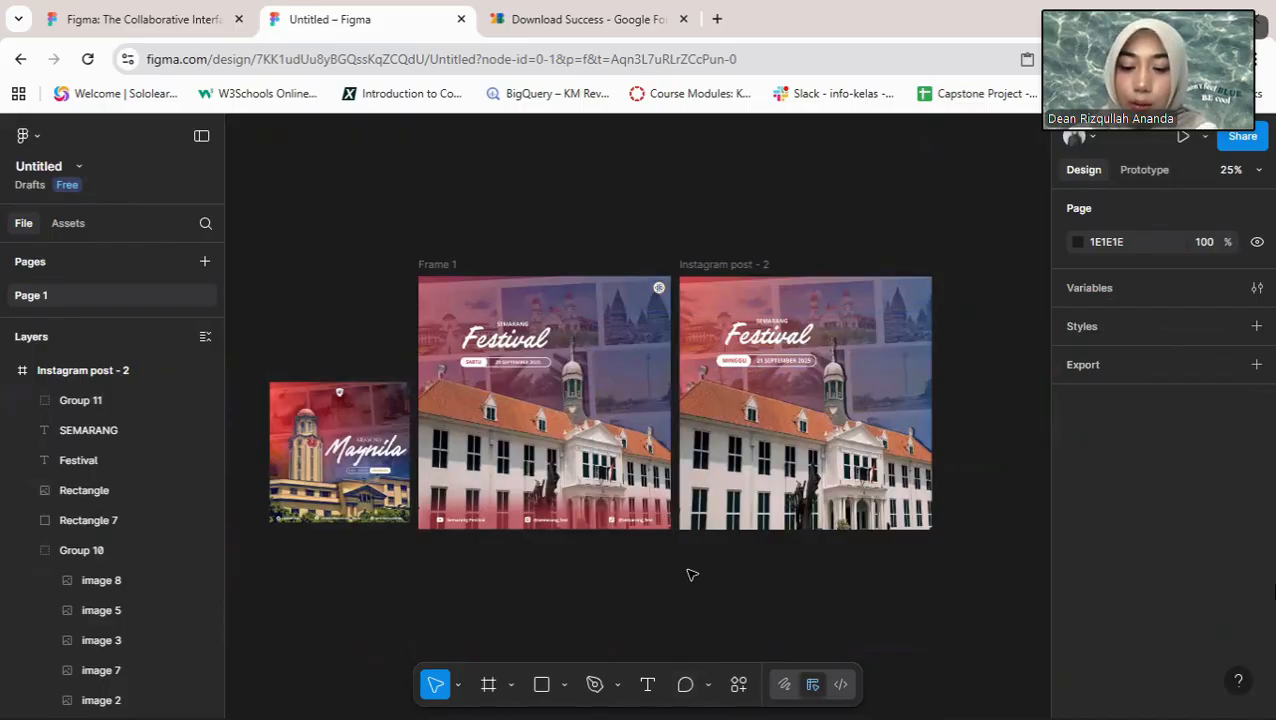
Step: Draw a rectangle strip about 1204 by 190 across the lower edge of the Instagram post - 2 frame
{"action": "key", "text": "plus"}
{"action": "scroll", "coordinate": [745, 578], "scroll_direction": "down", "scroll_amount": 1}
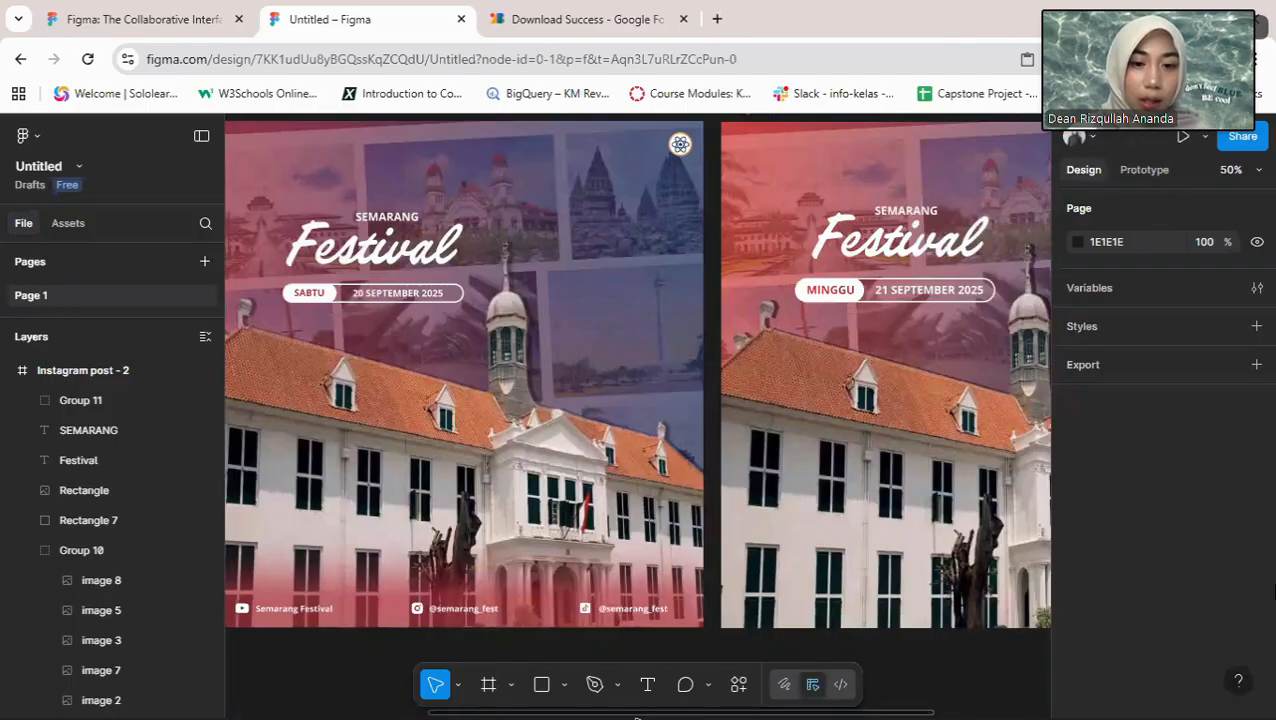
{"action": "left_click_drag", "start_coordinate": [637, 716], "coordinate": [593, 700]}
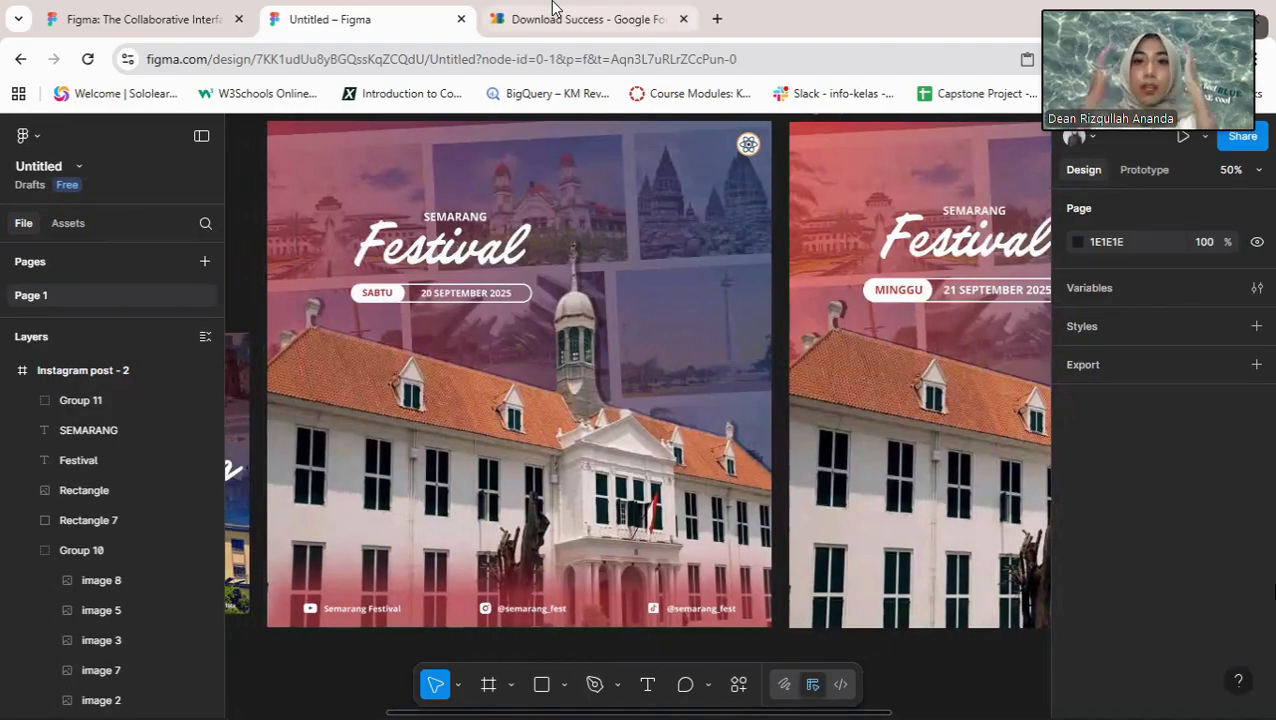
{"action": "mouse_move", "coordinate": [552, 8]}
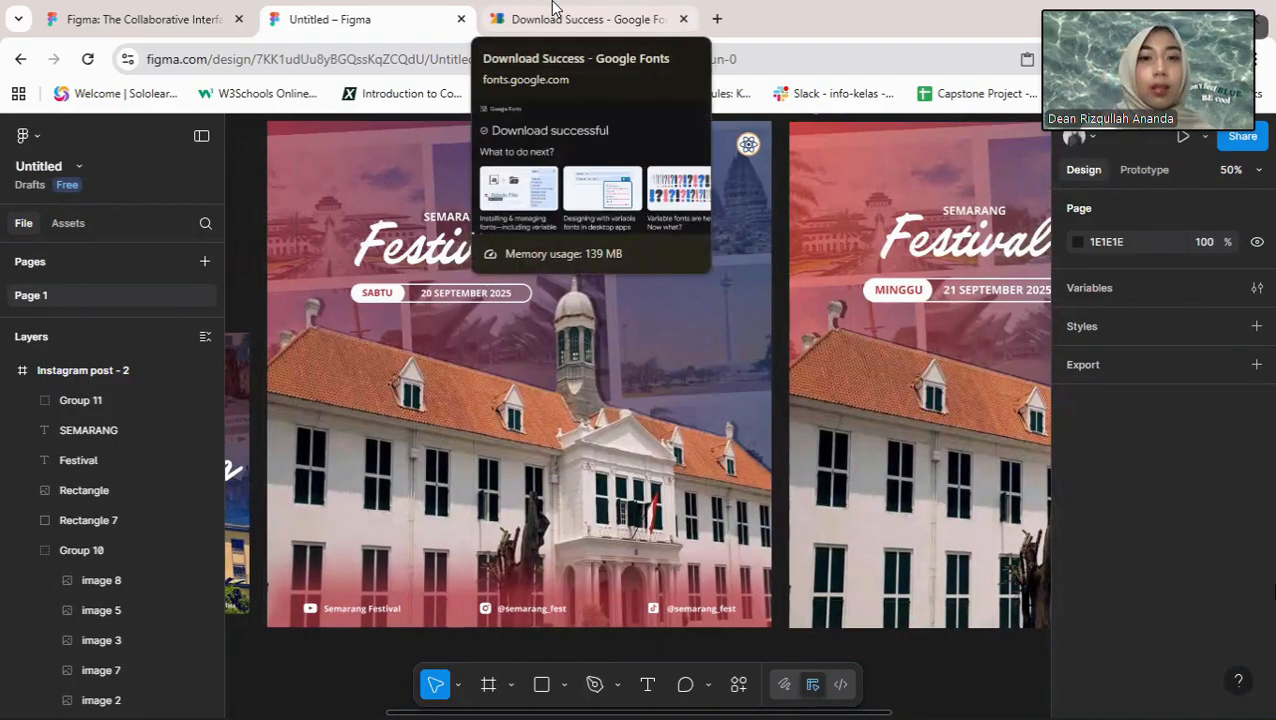
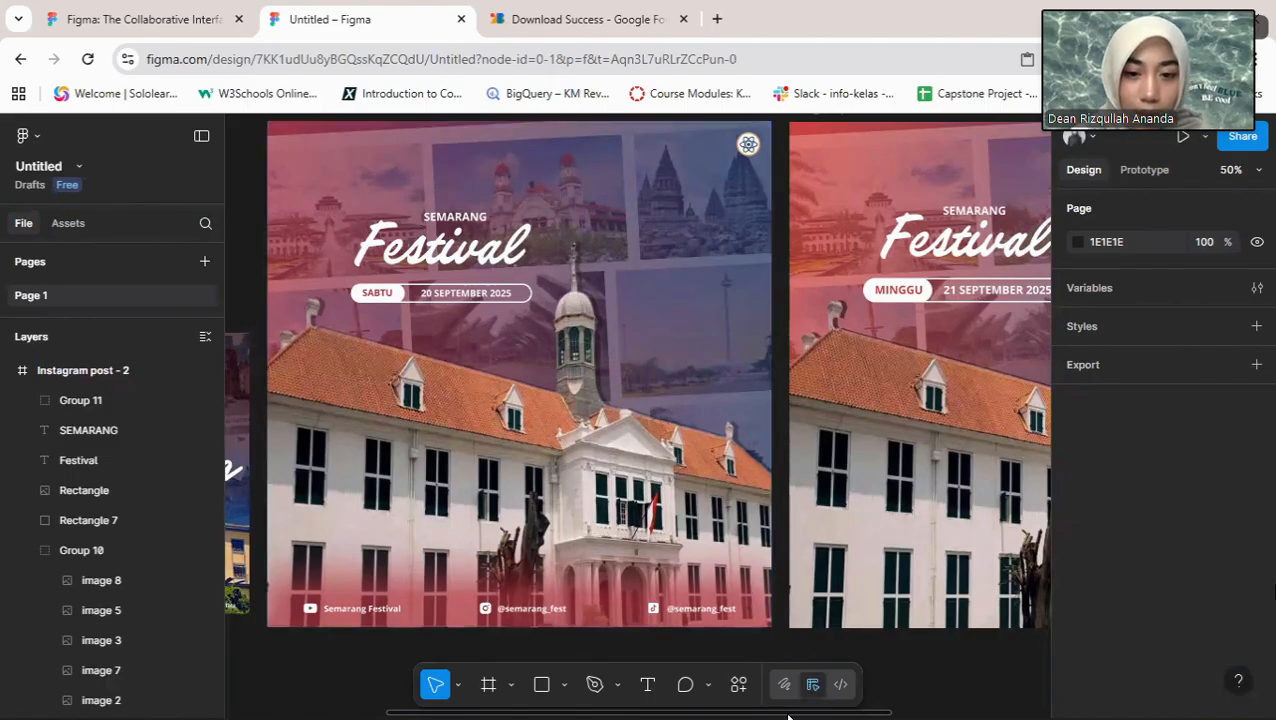
{"action": "left_click_drag", "start_coordinate": [805, 714], "coordinate": [983, 712]}
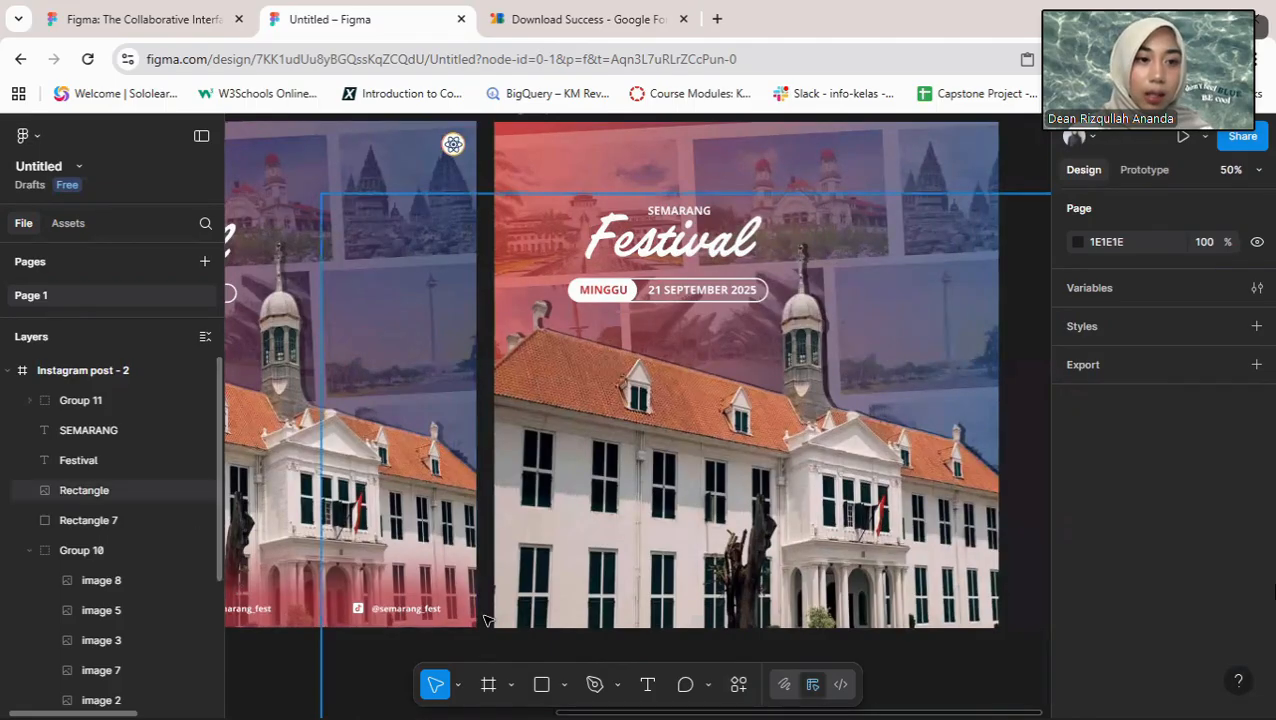
{"action": "left_click", "coordinate": [566, 684]}
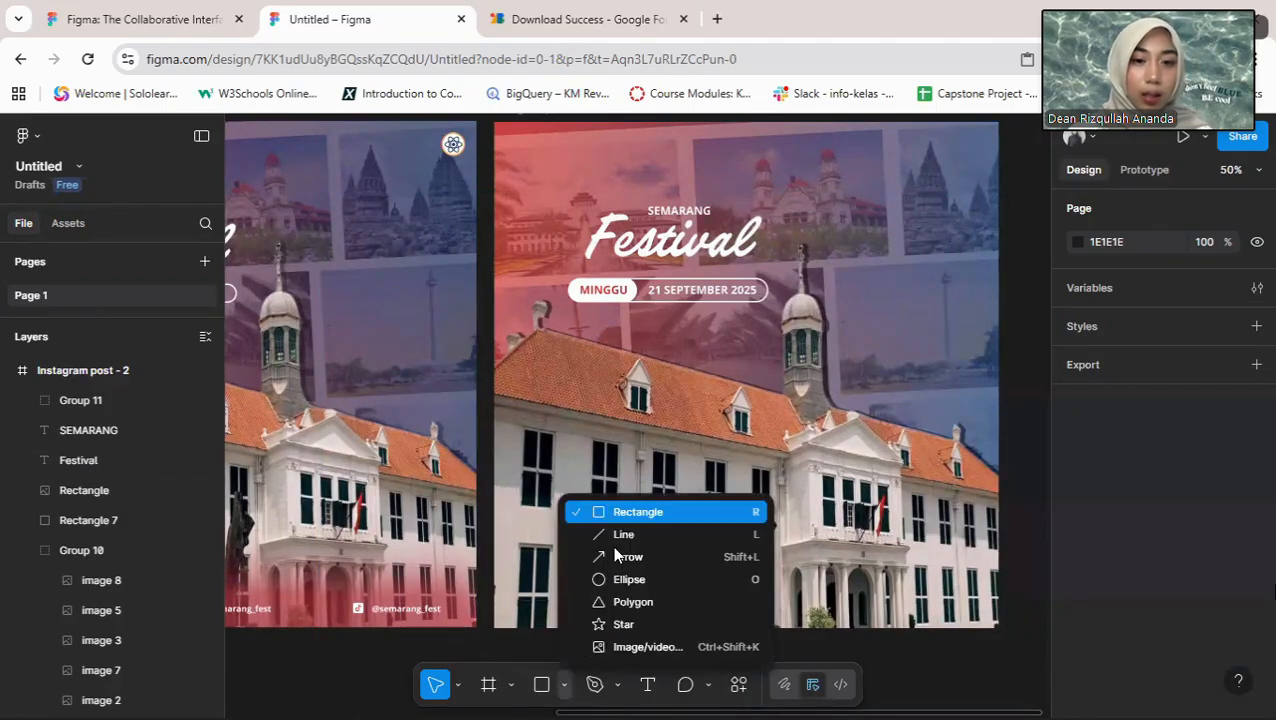
{"action": "left_click", "coordinate": [634, 509]}
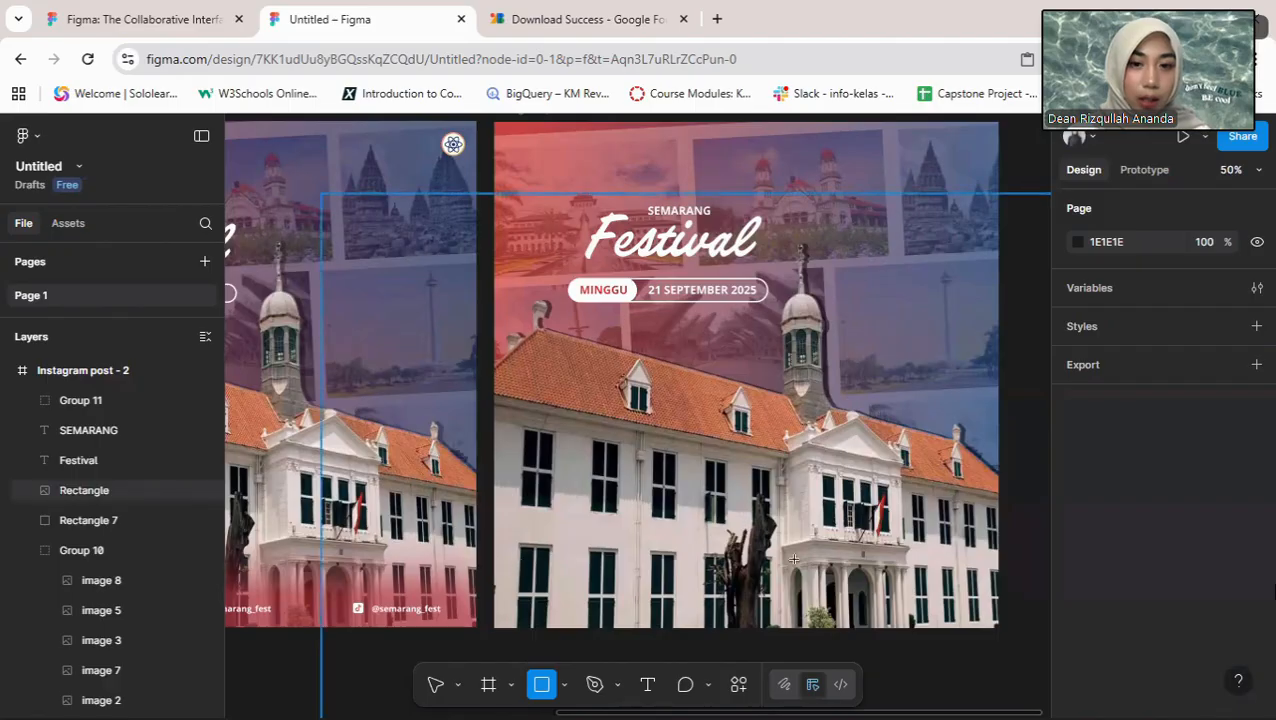
{"action": "mouse_move", "coordinate": [494, 565]}
{"action": "left_mouse_down"}
{"action": "mouse_move", "coordinate": [929, 593]}
{"action": "mouse_move", "coordinate": [1017, 637]}
{"action": "mouse_move", "coordinate": [922, 605]}
{"action": "left_mouse_up"}
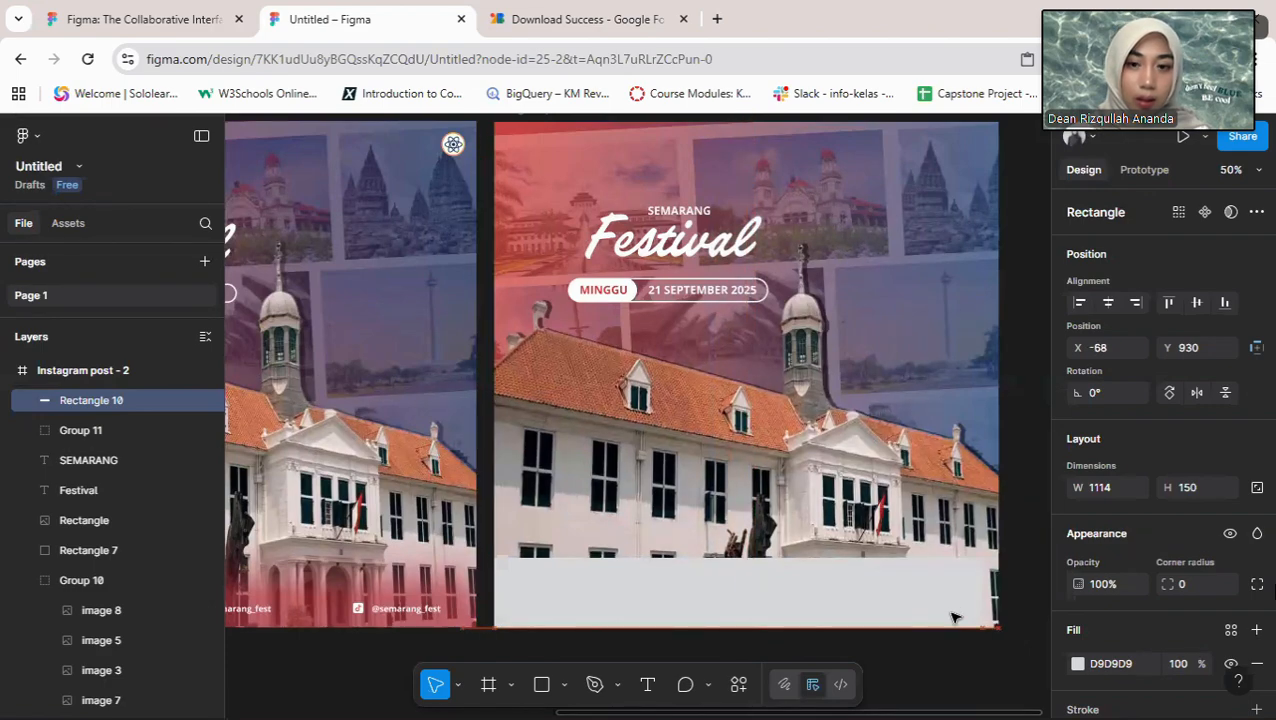
{"action": "mouse_move", "coordinate": [994, 629]}
{"action": "left_mouse_down"}
{"action": "mouse_move", "coordinate": [1024, 646]}
{"action": "mouse_move", "coordinate": [983, 647]}
{"action": "mouse_move", "coordinate": [977, 615]}
{"action": "mouse_move", "coordinate": [978, 634]}
{"action": "mouse_move", "coordinate": [985, 623]}
{"action": "left_mouse_up"}
Step: Nudge the rectangle strip down to Y 949 at the frame's lower edge
{"action": "key", "text": "Down"}
{"action": "key", "text": "Down"}
{"action": "key", "text": "Down"}
{"action": "key", "text": "Down"}
{"action": "key", "text": "Down"}
{"action": "key", "text": "Down"}
{"action": "key", "text": "Down"}
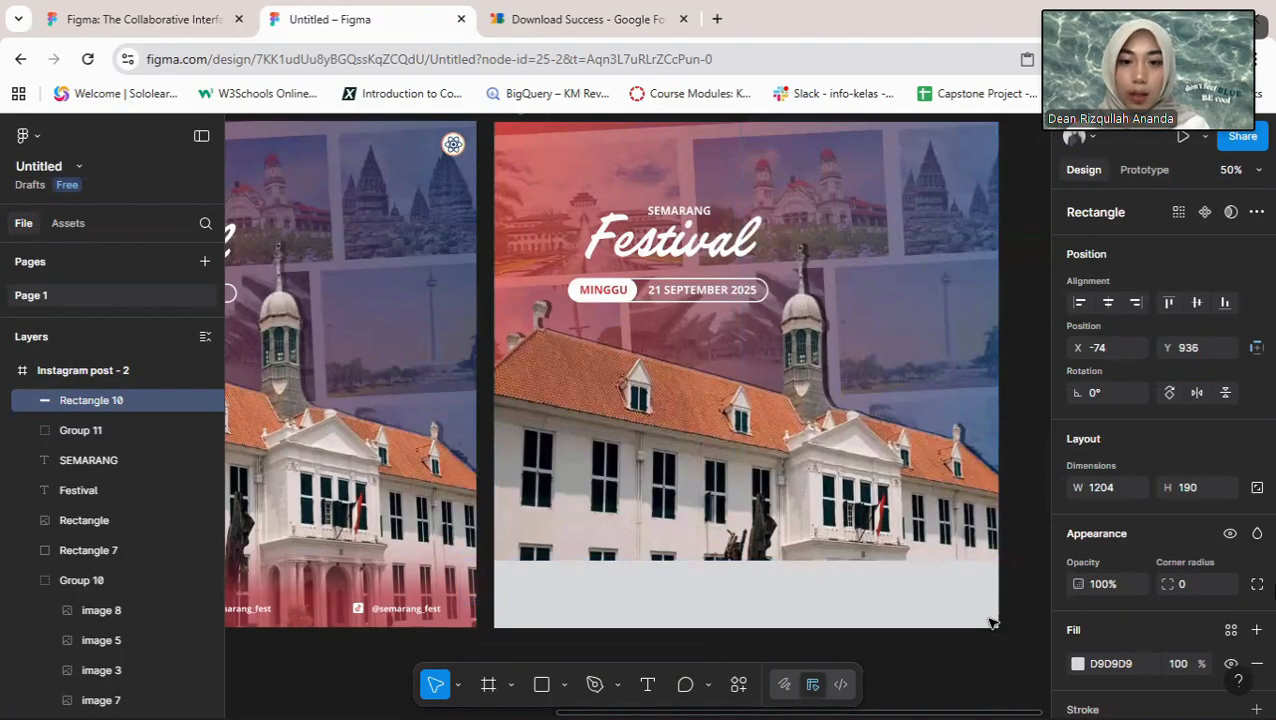
{"action": "key", "text": "Down"}
{"action": "key", "text": "Down"}
{"action": "key", "text": "Down"}
{"action": "key", "text": "Down"}
{"action": "key", "text": "Down"}
{"action": "key", "text": "Down"}
{"action": "key", "text": "Down"}
{"action": "key", "text": "Down"}
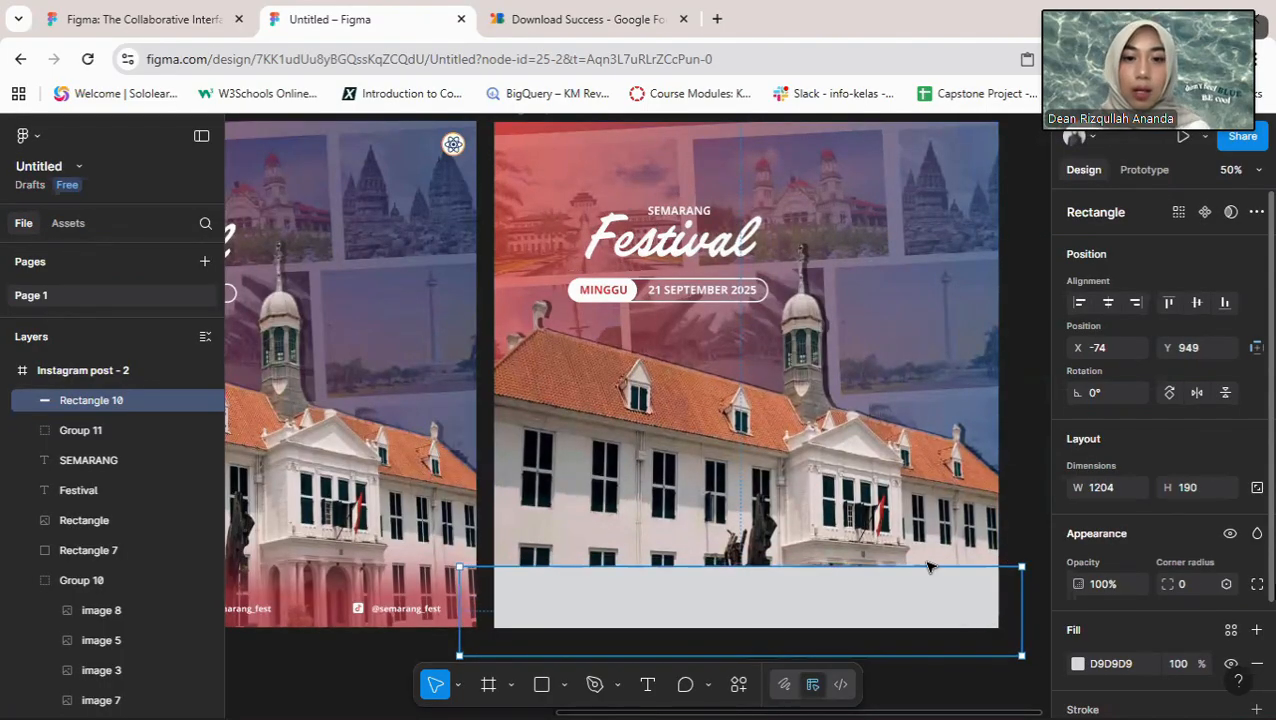
Step: Fill the strip with red C94440 sampled from the post's upper-left corner and set the fill opacity to 63%
{"action": "scroll", "coordinate": [1090, 542], "scroll_direction": "down", "scroll_amount": 2}
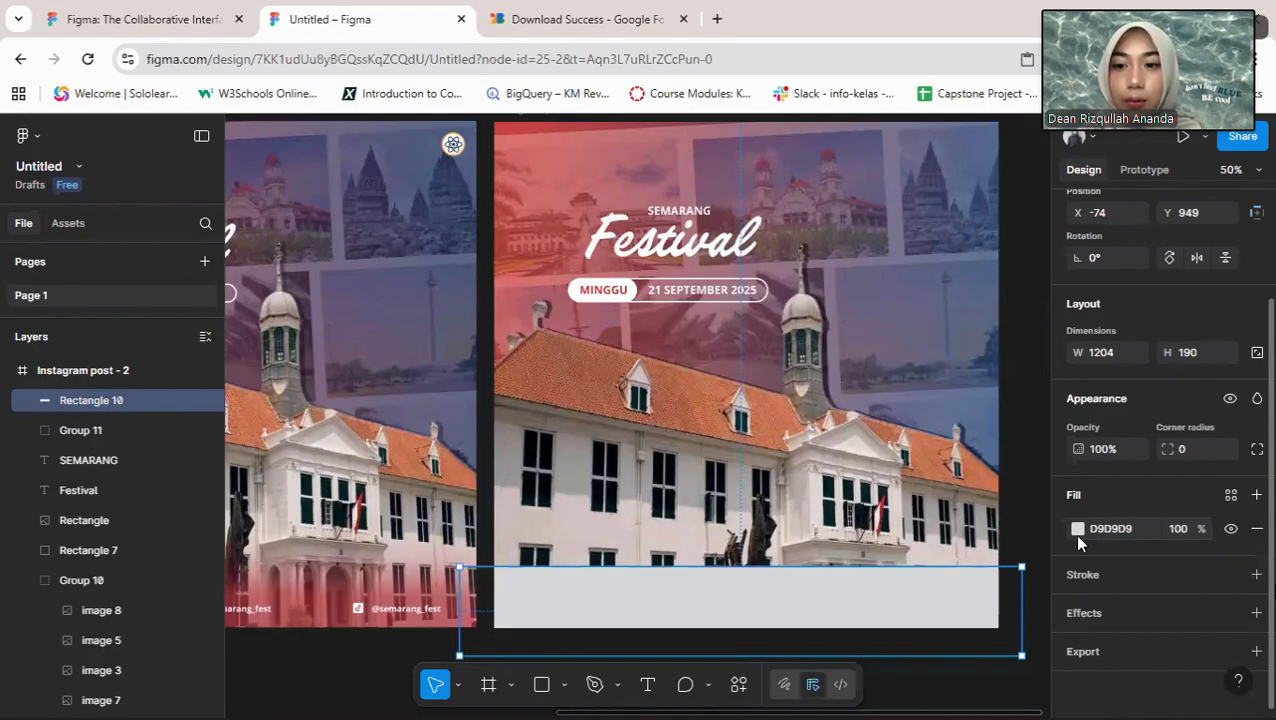
{"action": "left_click", "coordinate": [1077, 530]}
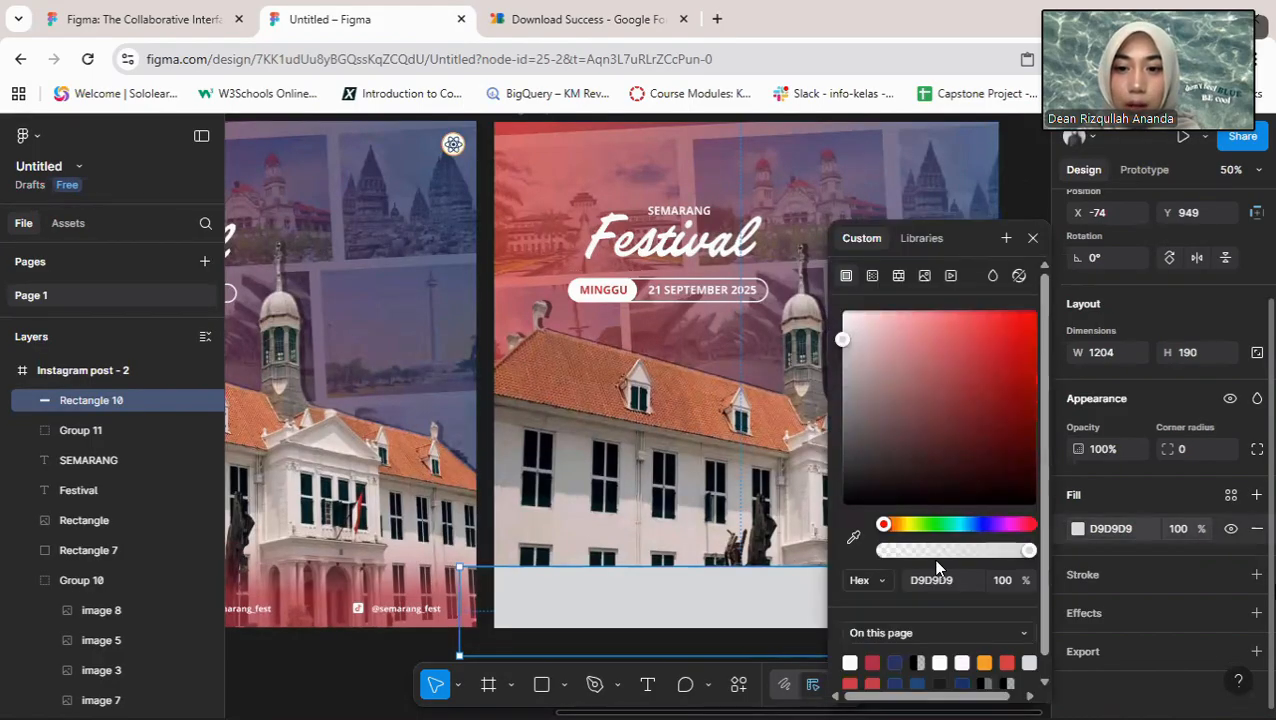
{"action": "left_click", "coordinate": [853, 537]}
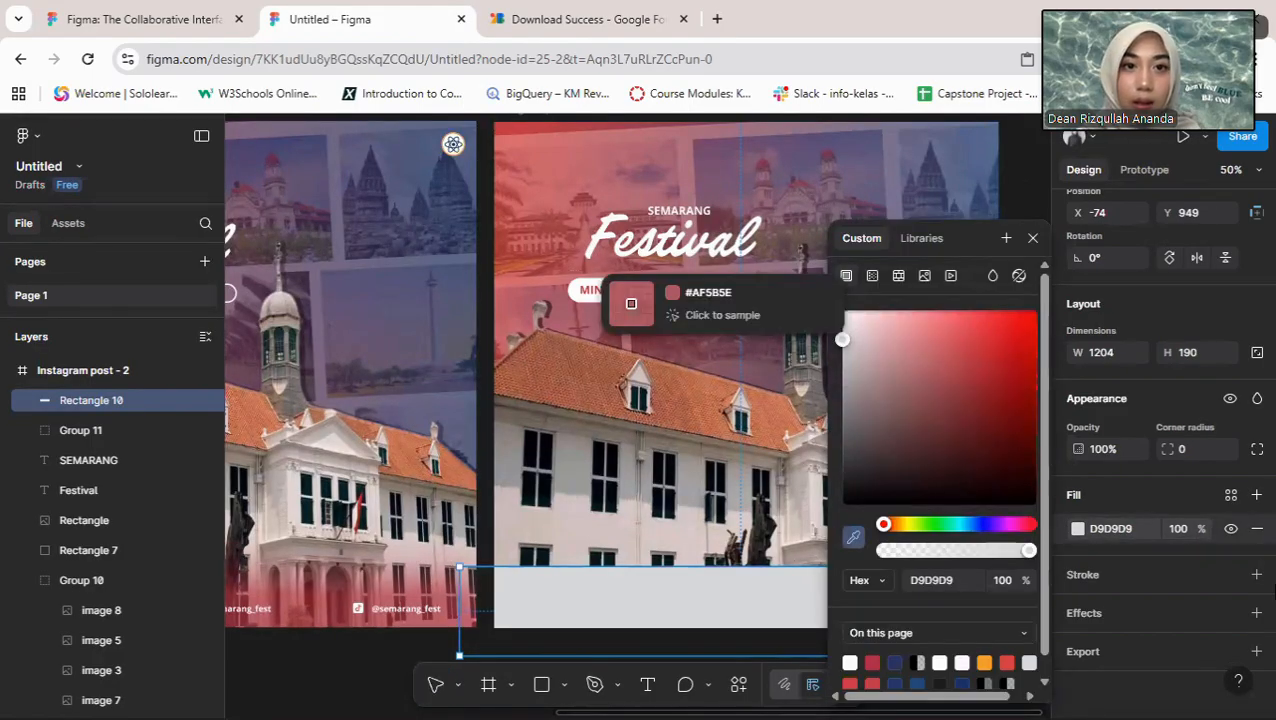
{"action": "left_click", "coordinate": [503, 122]}
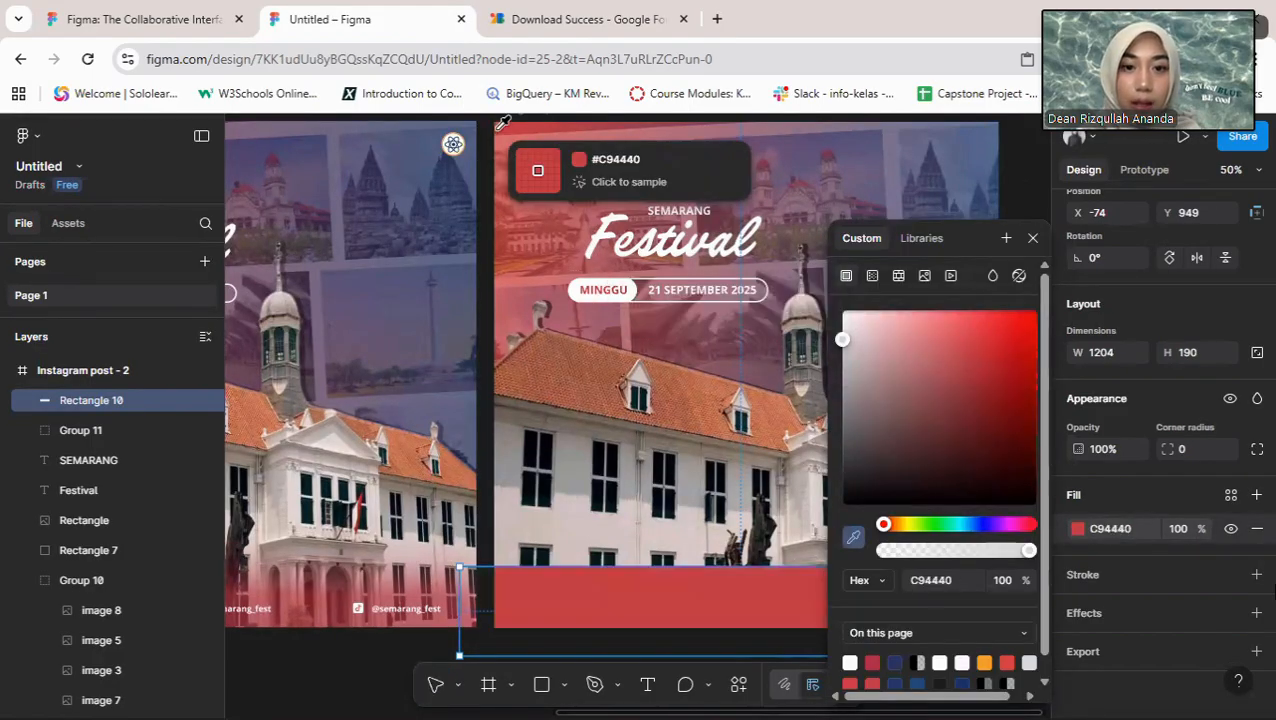
{"action": "left_click", "coordinate": [1031, 238]}
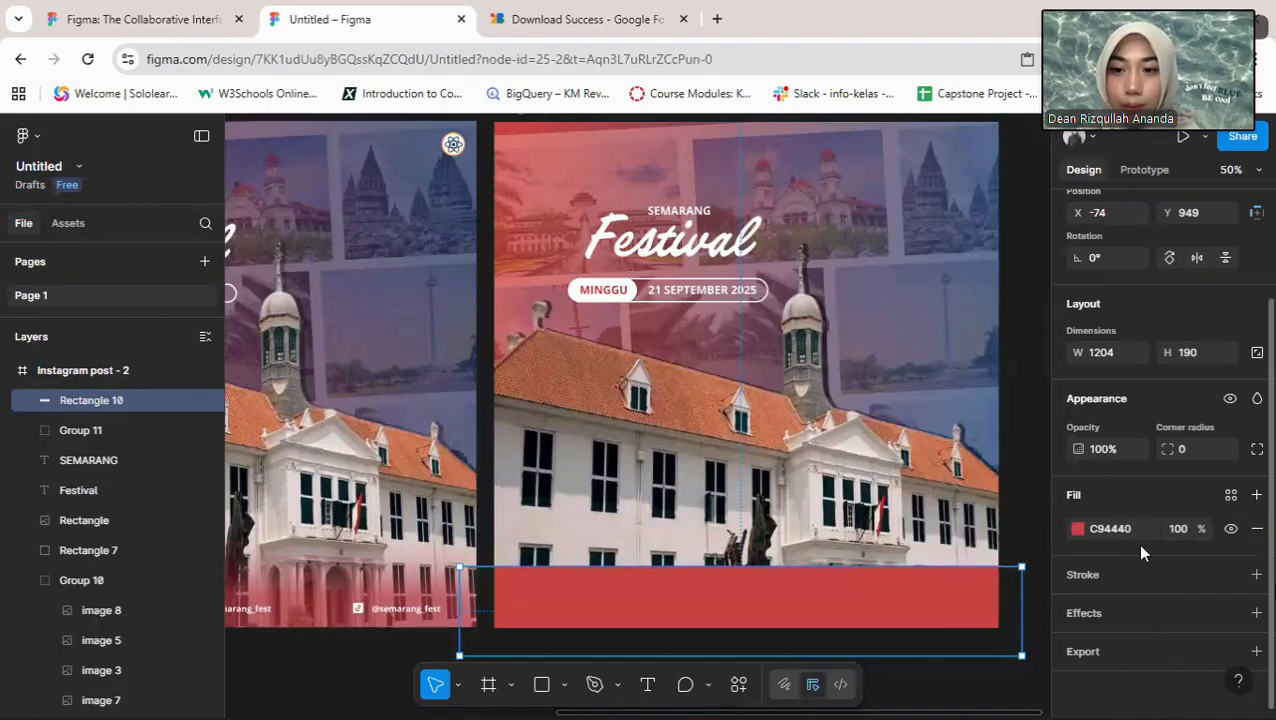
{"action": "left_click", "coordinate": [1189, 530]}
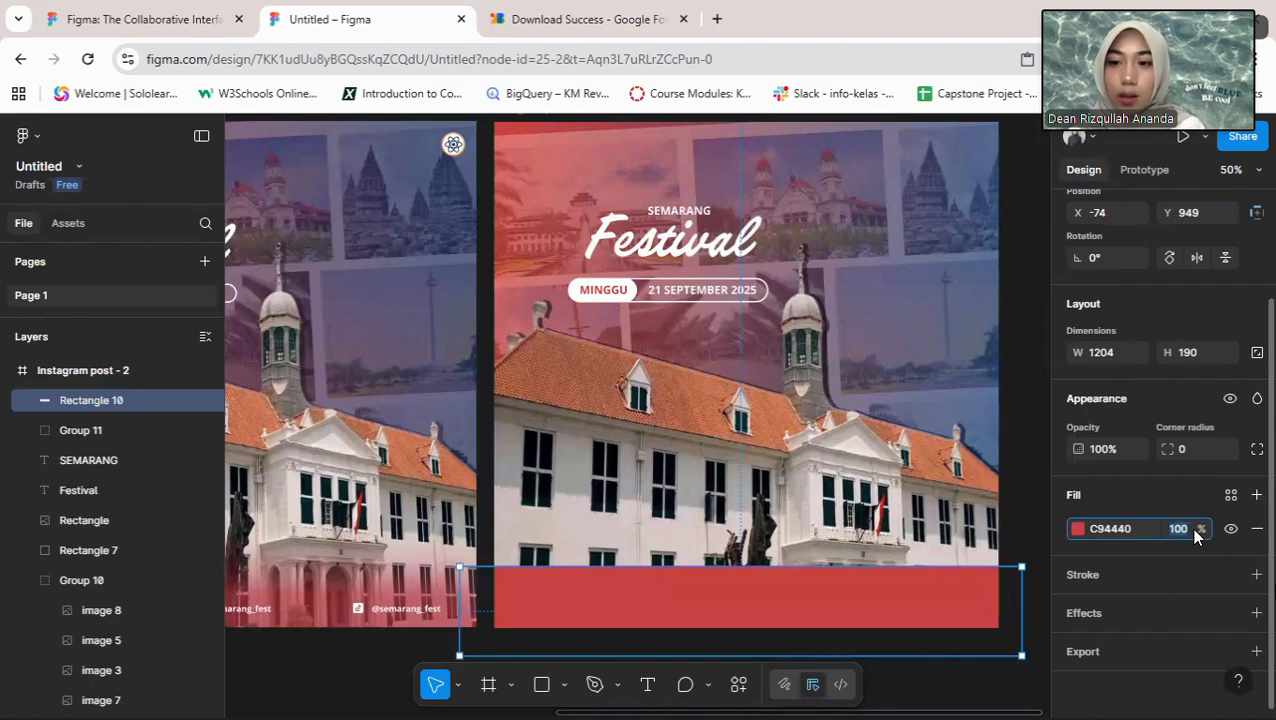
{"action": "left_click_drag", "start_coordinate": [1194, 536], "coordinate": [1198, 529]}
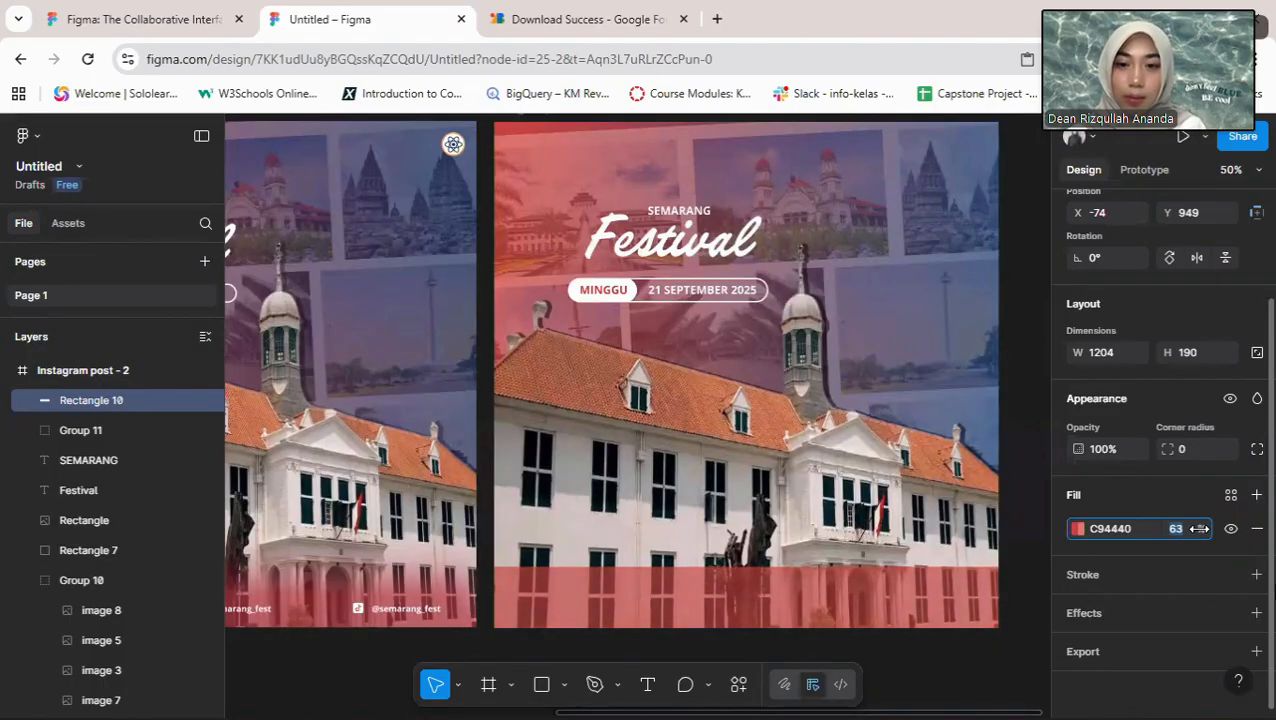
Step: Add an effect to the red strip and change its type to Layer blur
{"action": "left_click", "coordinate": [1256, 613]}
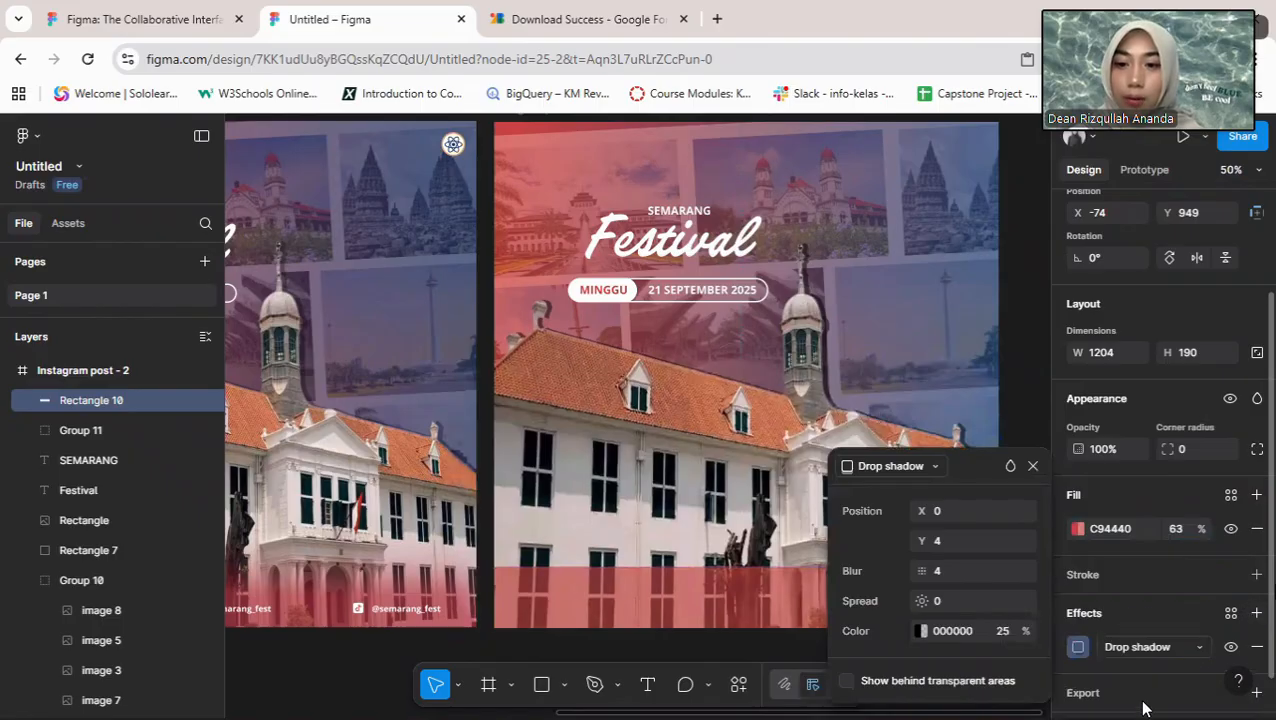
{"action": "left_click", "coordinate": [937, 472]}
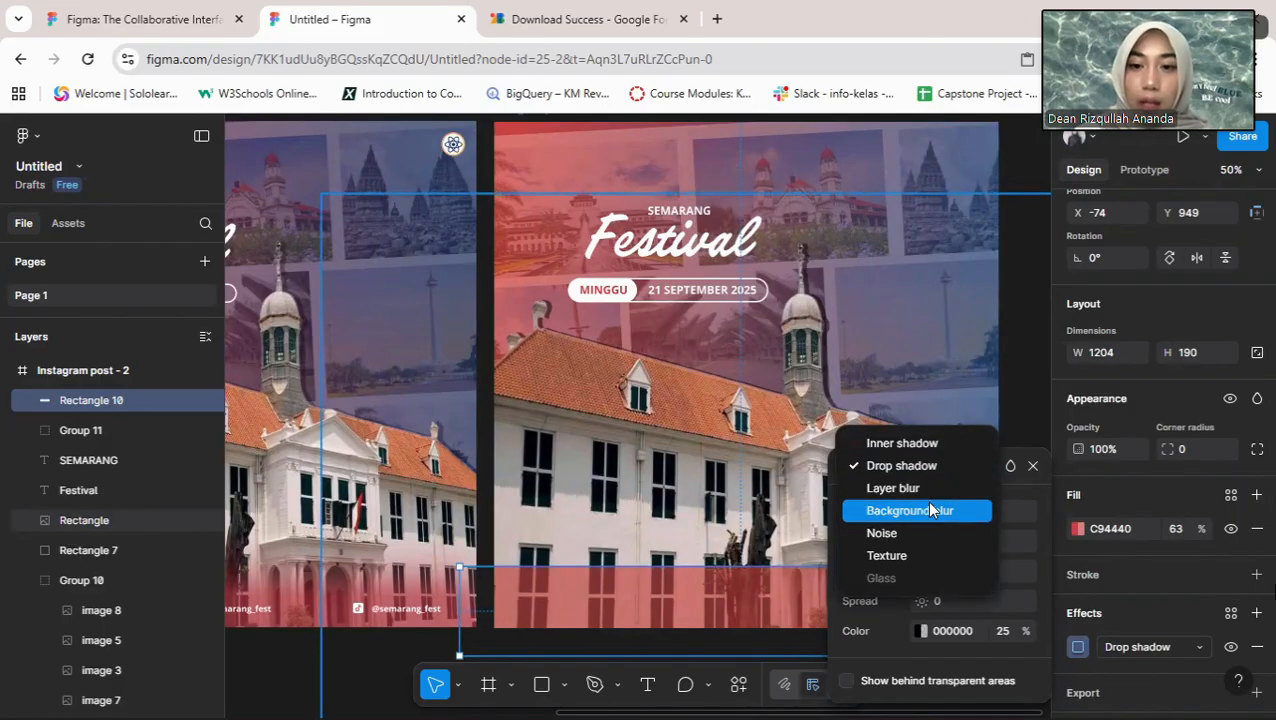
{"action": "left_click", "coordinate": [937, 489]}
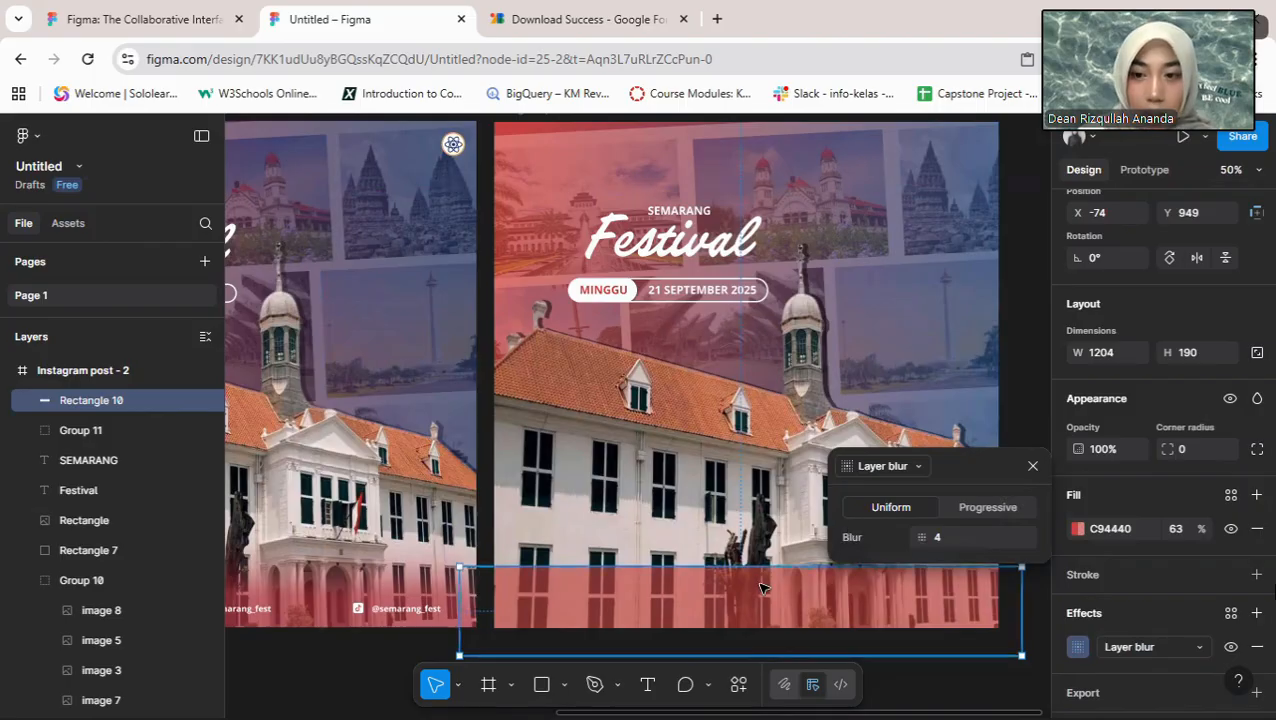
{"action": "scroll", "coordinate": [1203, 642], "scroll_direction": "down", "scroll_amount": 1}
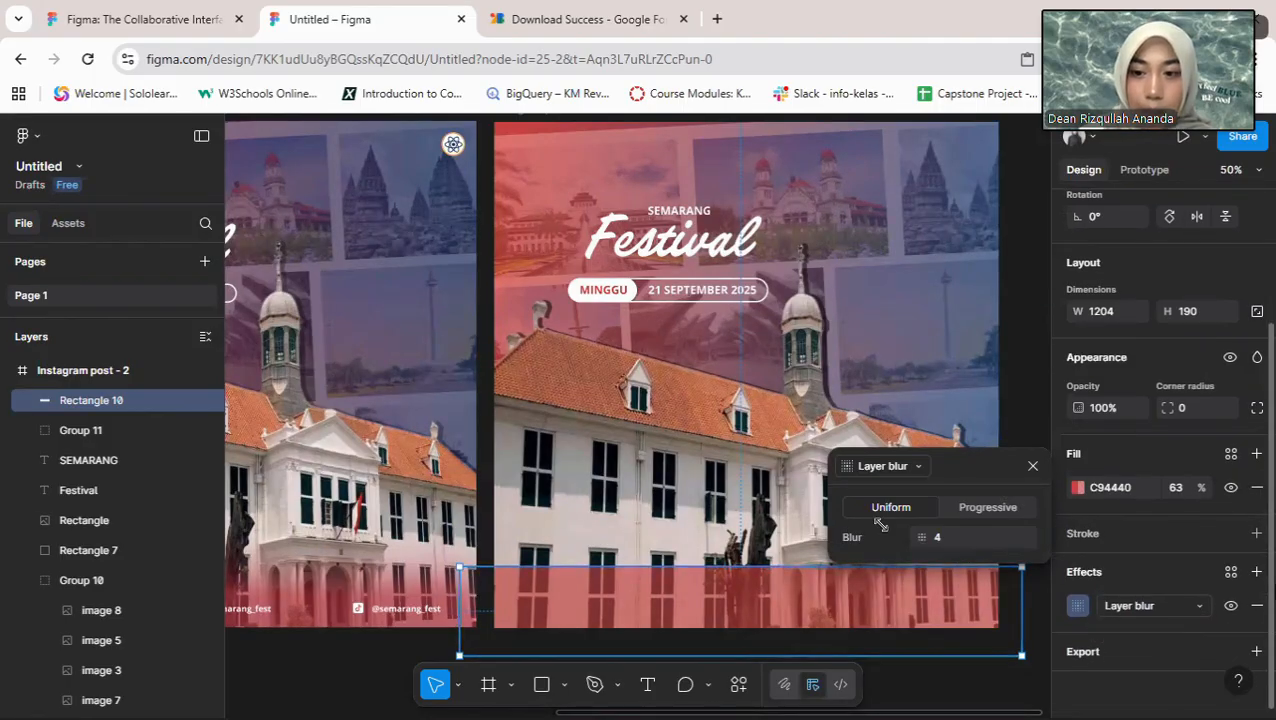
Step: Set the red footer strip's uniform layer blur to 80
{"action": "left_click", "coordinate": [939, 537]}
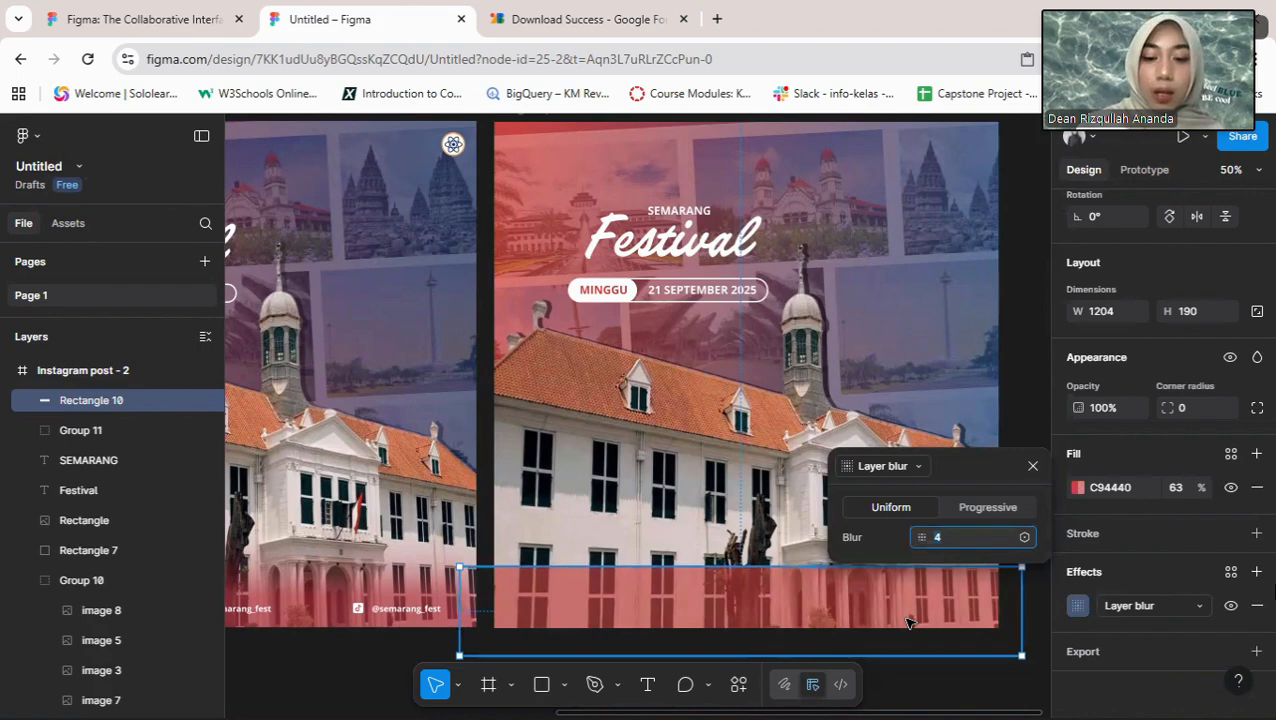
{"action": "type", "text": "80"}
{"action": "key", "text": "Return"}
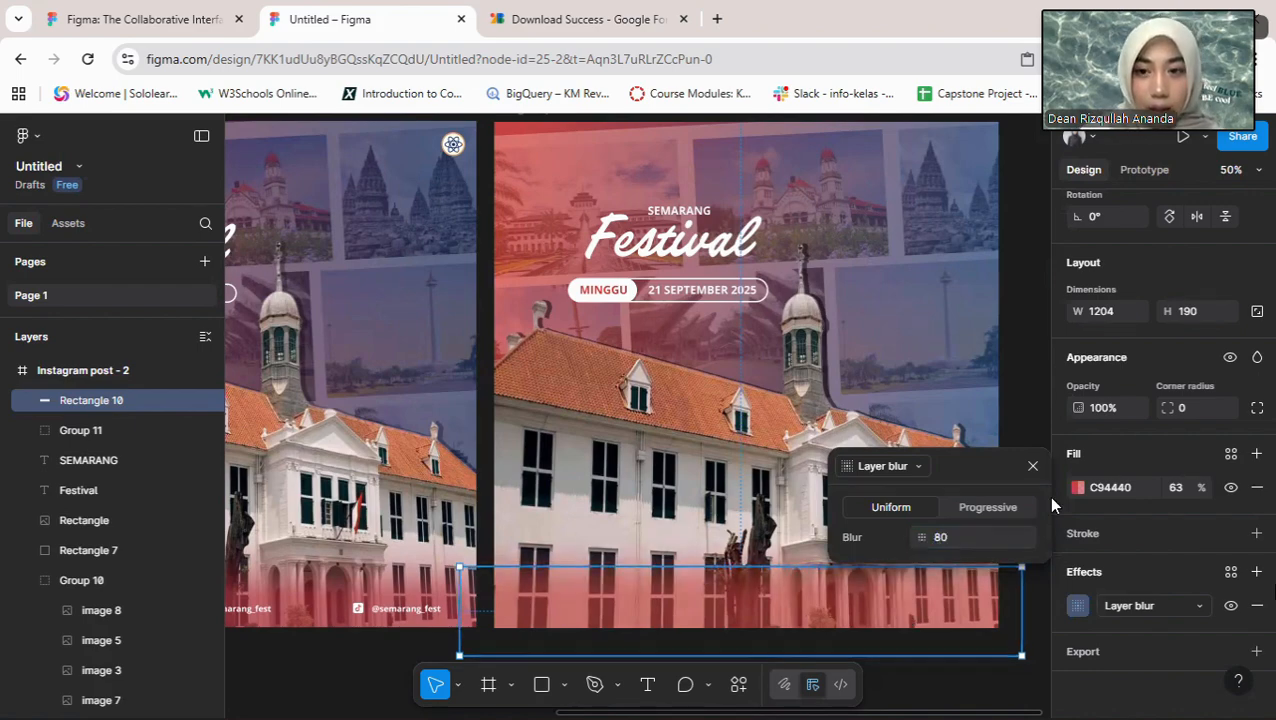
{"action": "left_click", "coordinate": [1033, 466]}
{"action": "left_click", "coordinate": [1028, 522]}
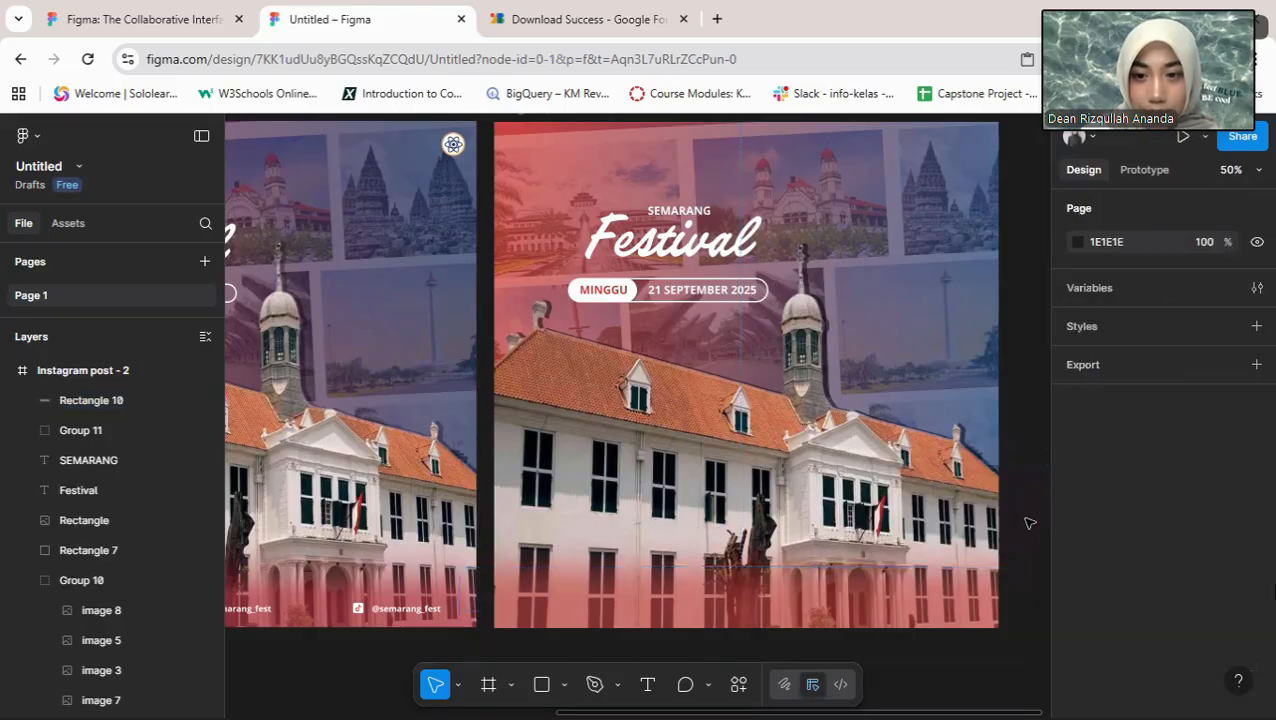
Step: Lower the red footer strip to Y 963 and set its layer blur to 90
{"action": "left_click", "coordinate": [960, 610]}
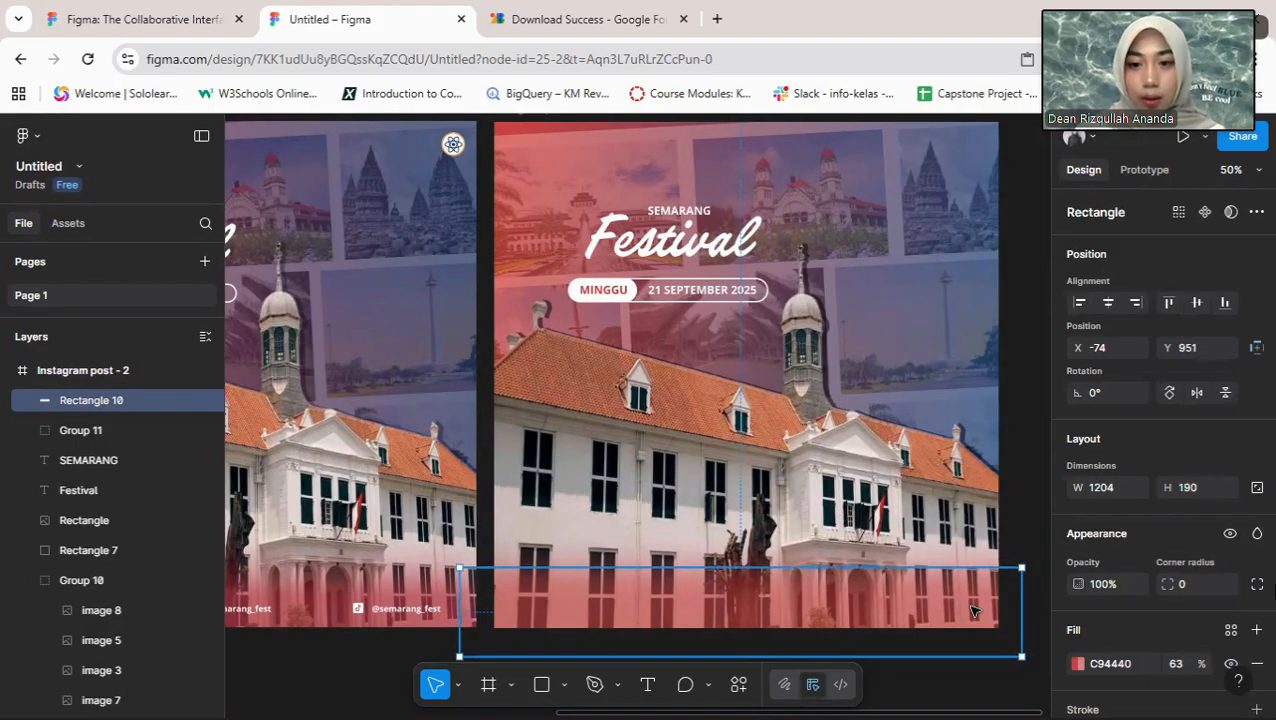
{"action": "left_click_drag", "start_coordinate": [978, 611], "coordinate": [1050, 608]}
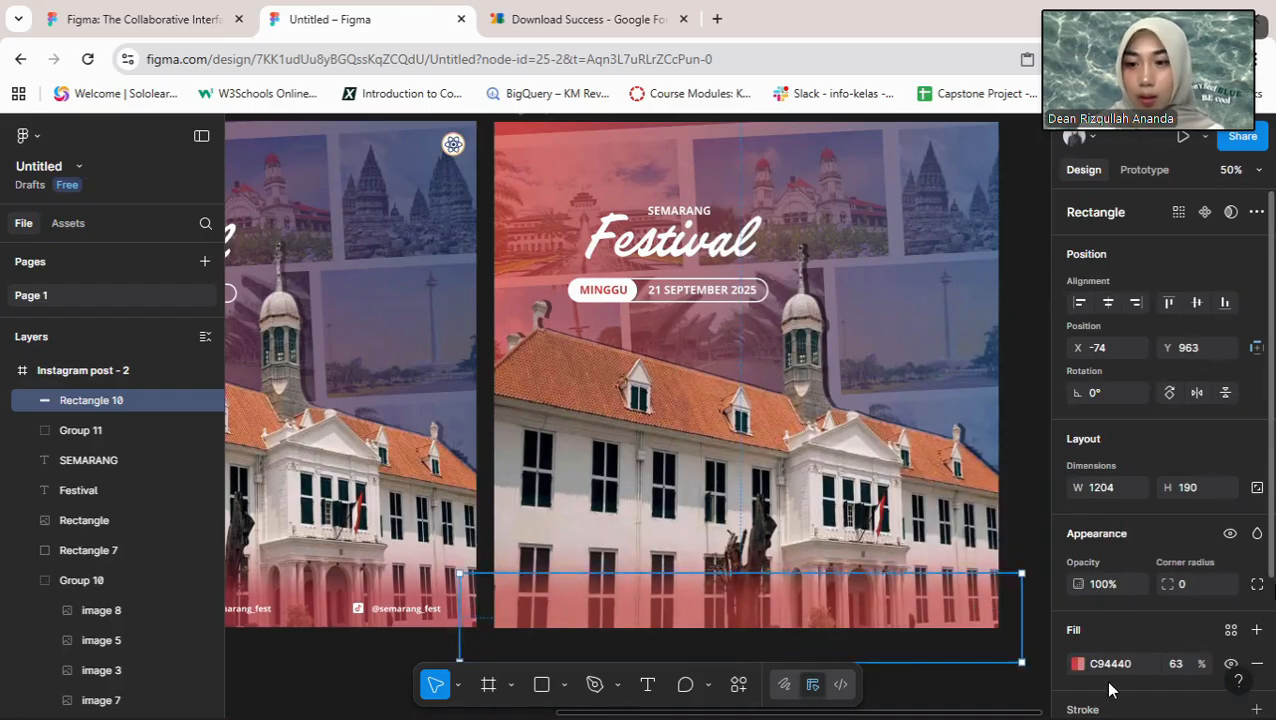
{"action": "scroll", "coordinate": [1138, 632], "scroll_direction": "down", "scroll_amount": 2}
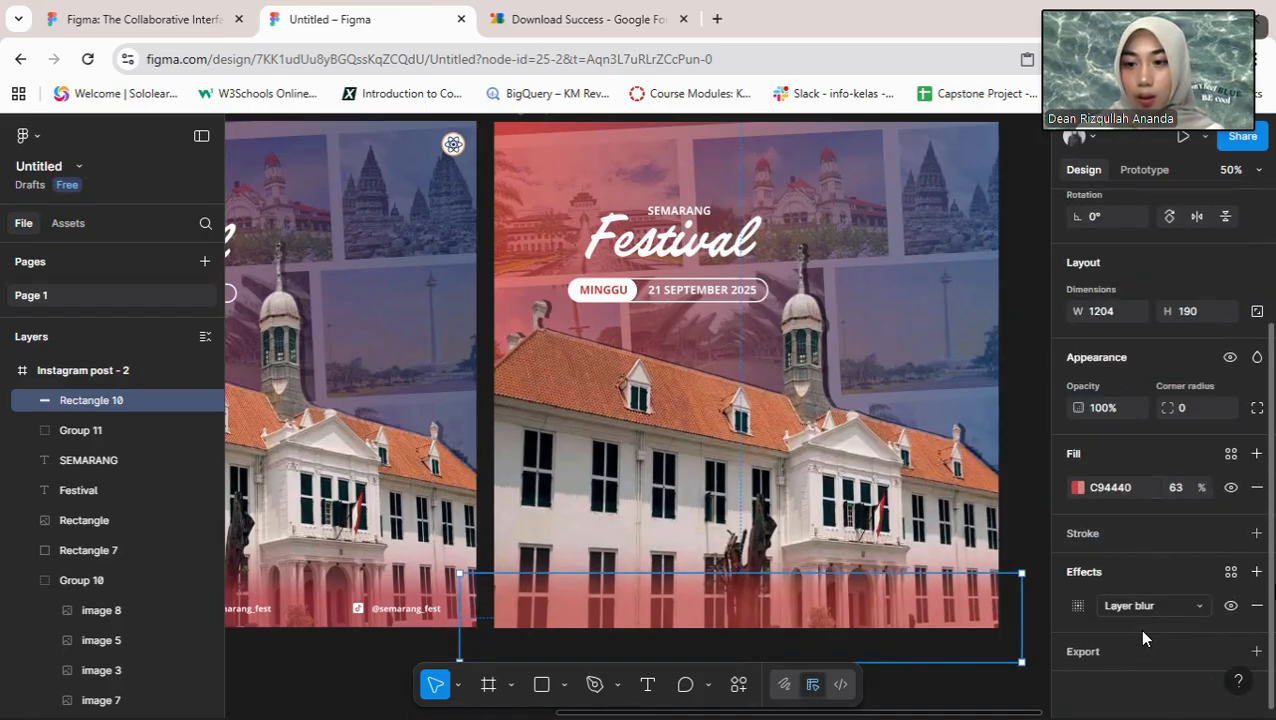
{"action": "left_click", "coordinate": [1077, 606]}
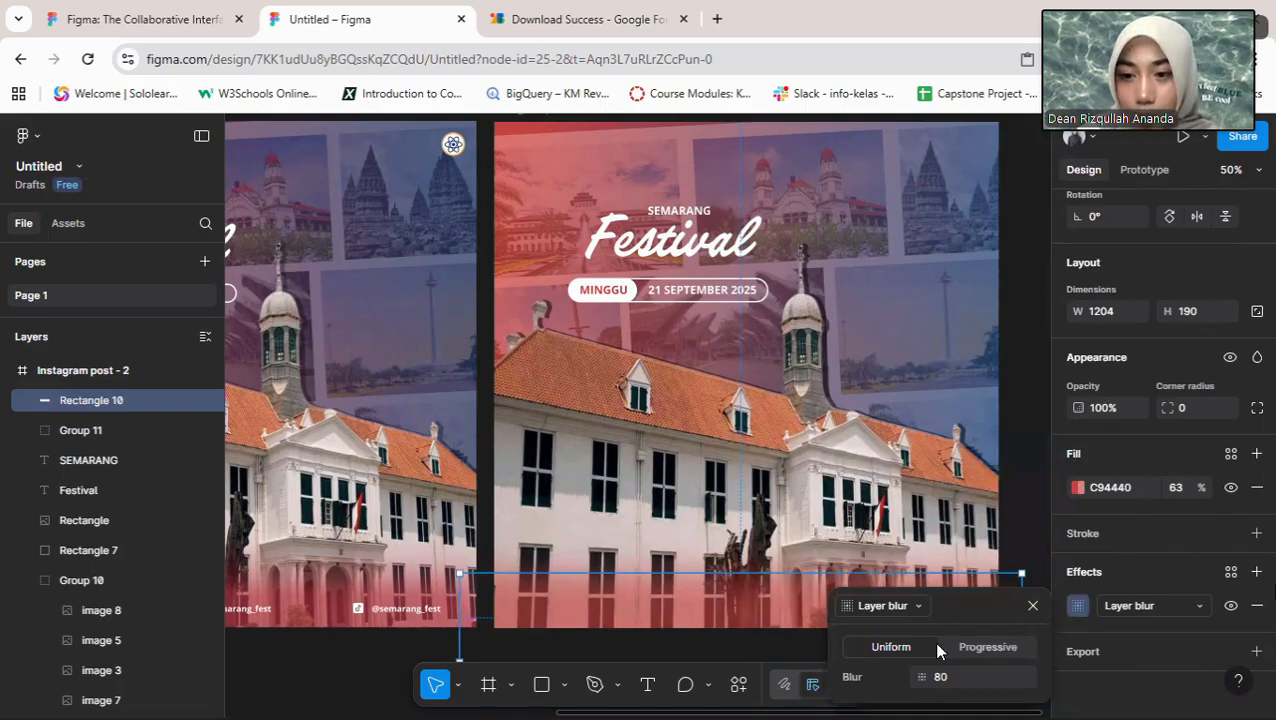
{"action": "left_click", "coordinate": [966, 682]}
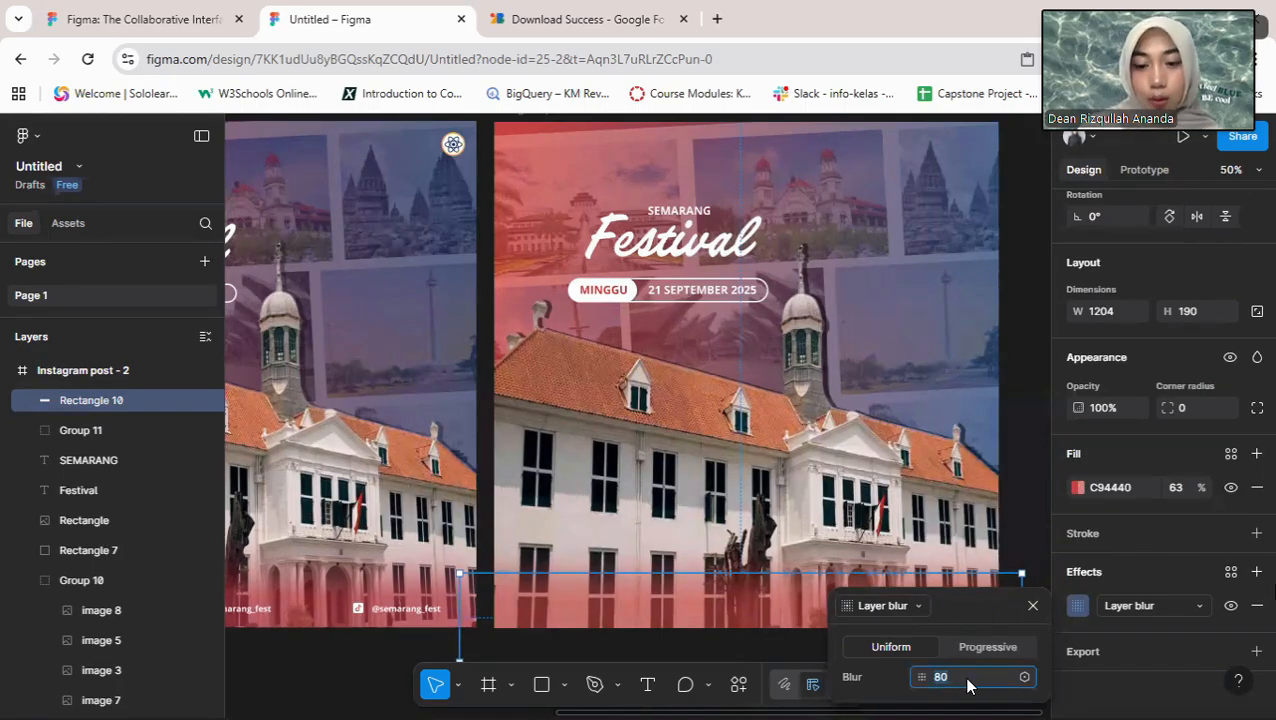
{"action": "type", "text": "90"}
{"action": "key", "text": "Return"}
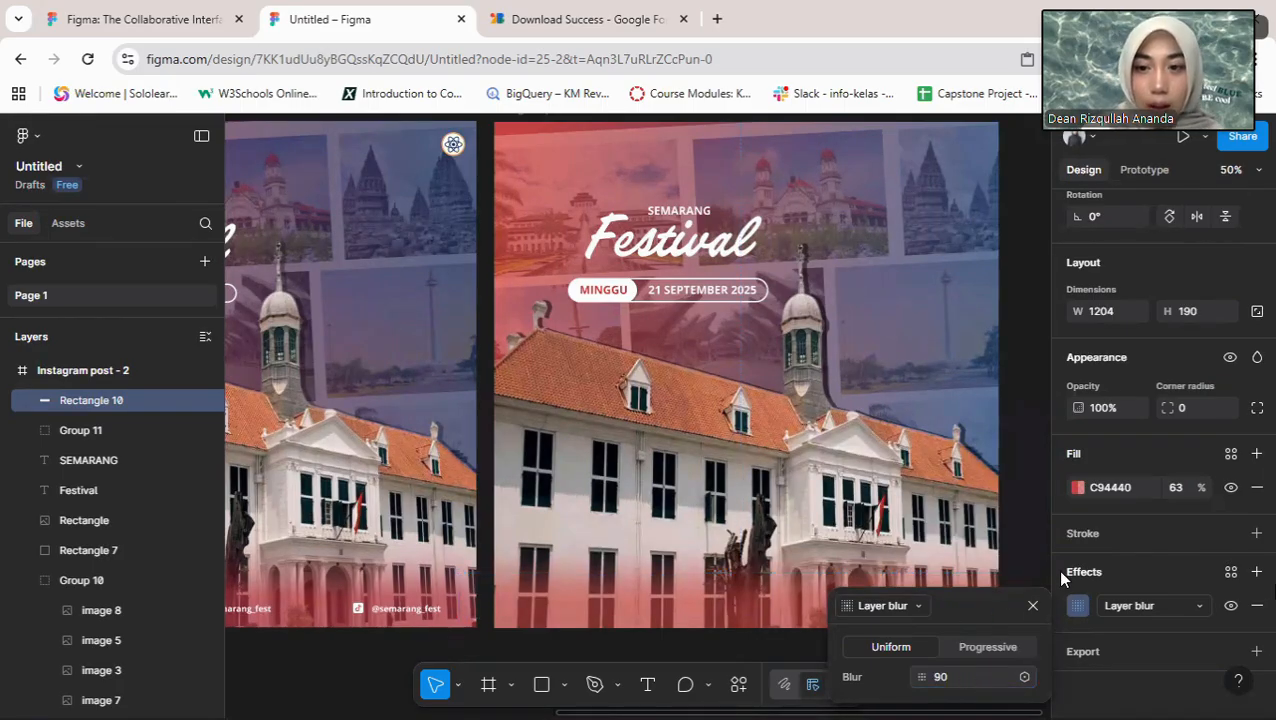
{"action": "left_click", "coordinate": [1033, 606]}
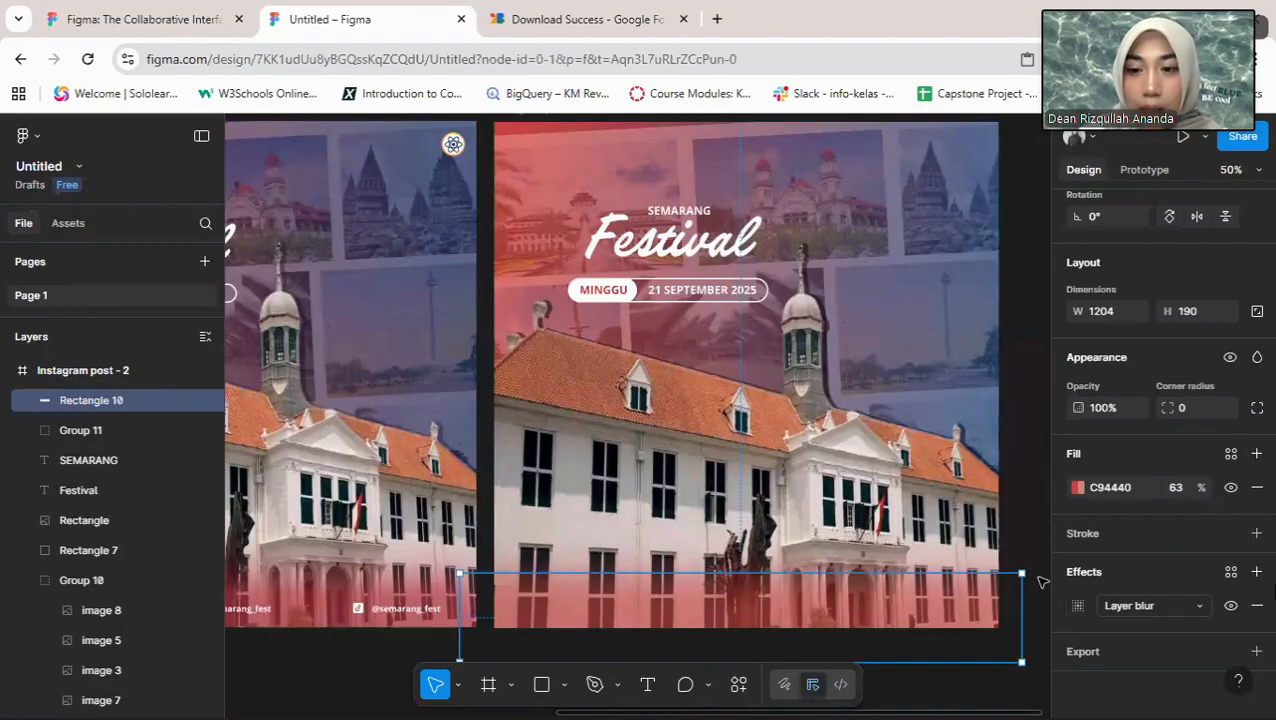
{"action": "left_click", "coordinate": [1040, 581]}
Step: Nudge the blurred red strip further down to Y 977
{"action": "scroll", "coordinate": [1035, 605], "scroll_direction": "down", "scroll_amount": 1}
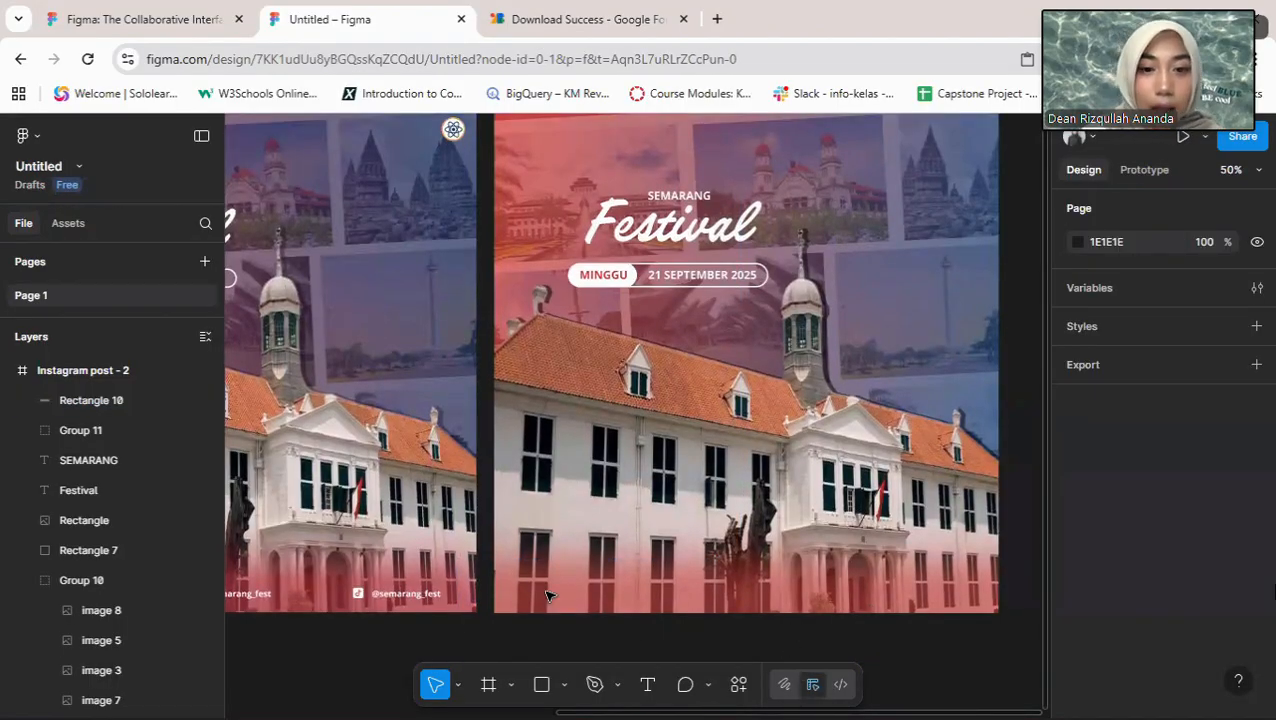
{"action": "left_click", "coordinate": [578, 607]}
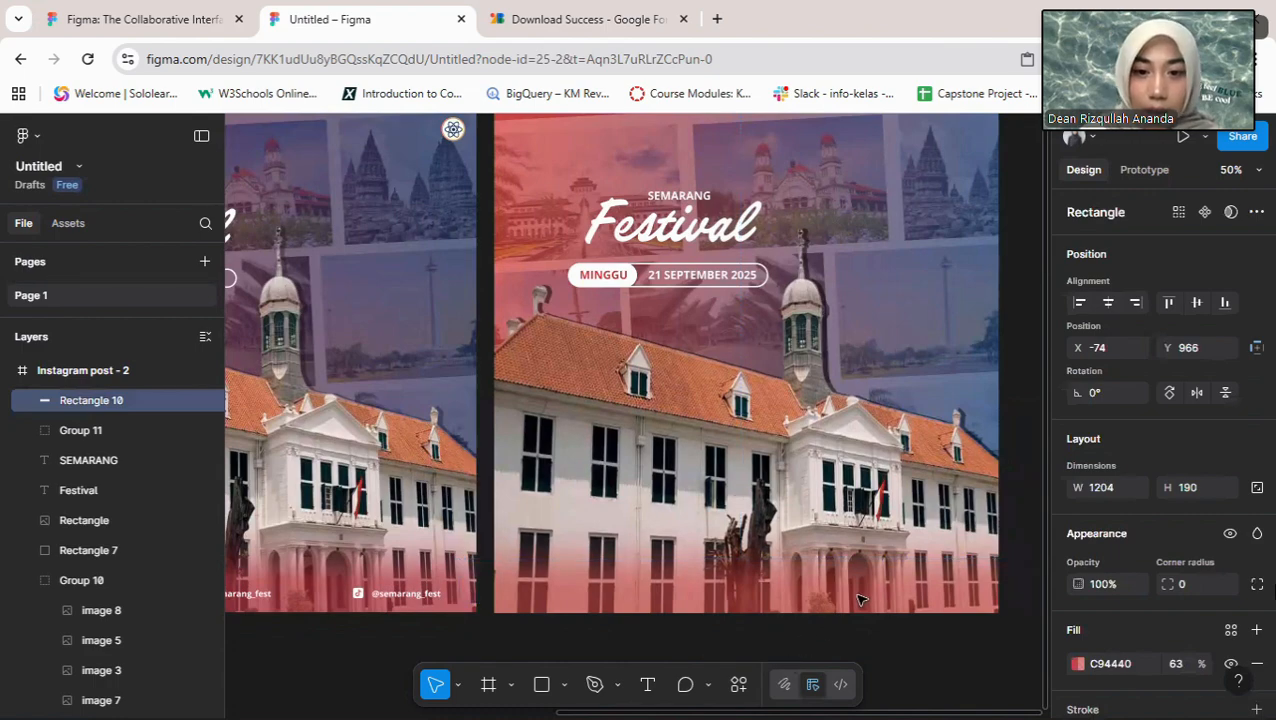
{"action": "key", "text": "Down"}
{"action": "key", "text": "Down"}
{"action": "key", "text": "Down"}
{"action": "key", "text": "Down"}
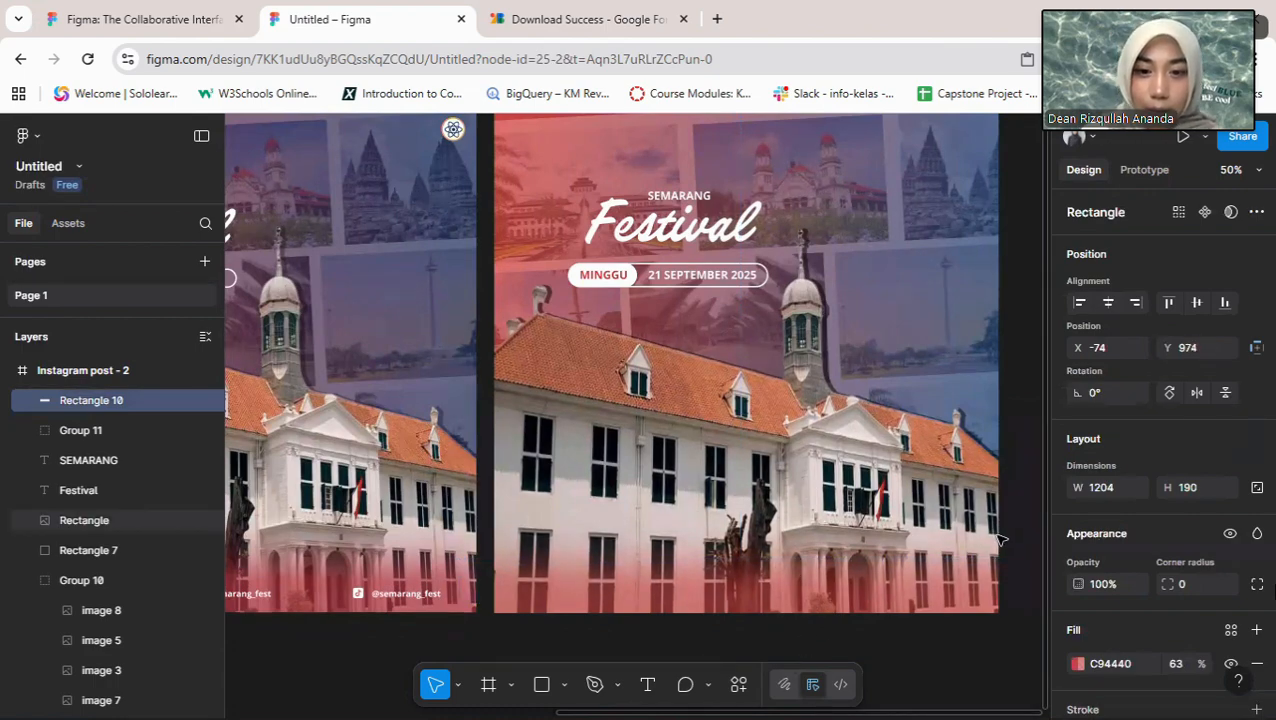
{"action": "key", "text": "Down"}
{"action": "key", "text": "Down"}
{"action": "key", "text": "Down"}
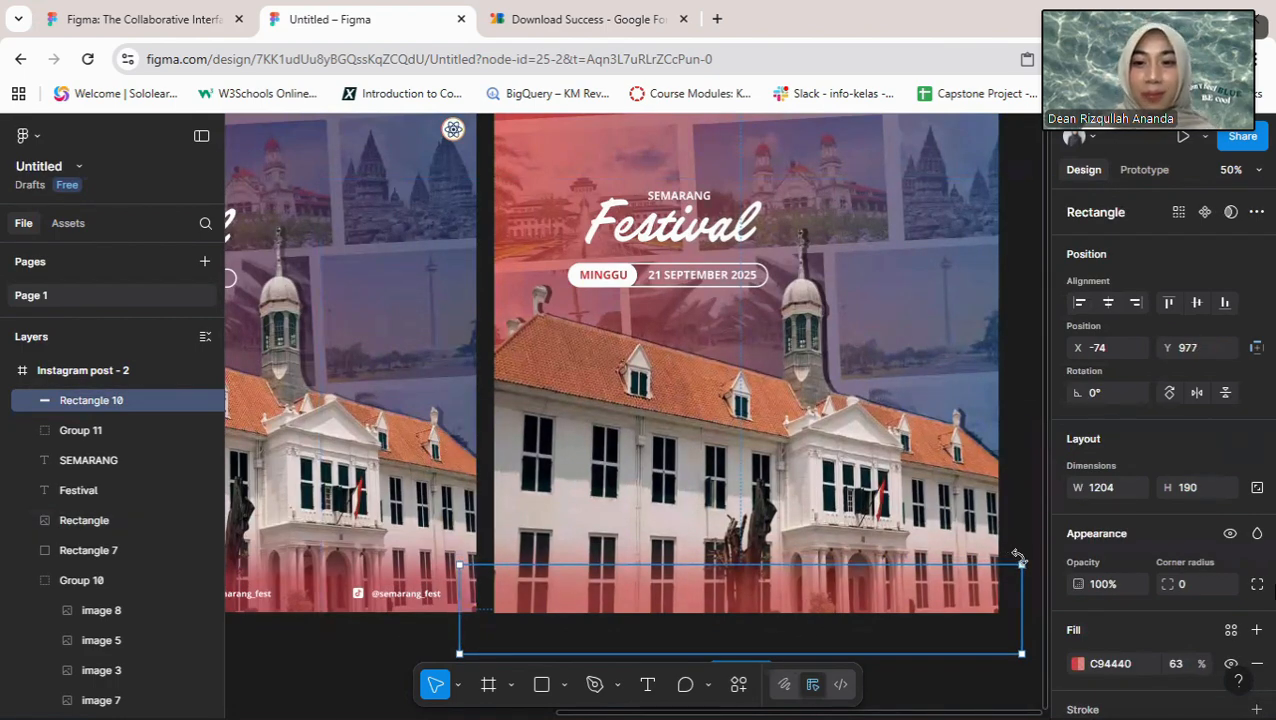
{"action": "left_click", "coordinate": [1013, 548]}
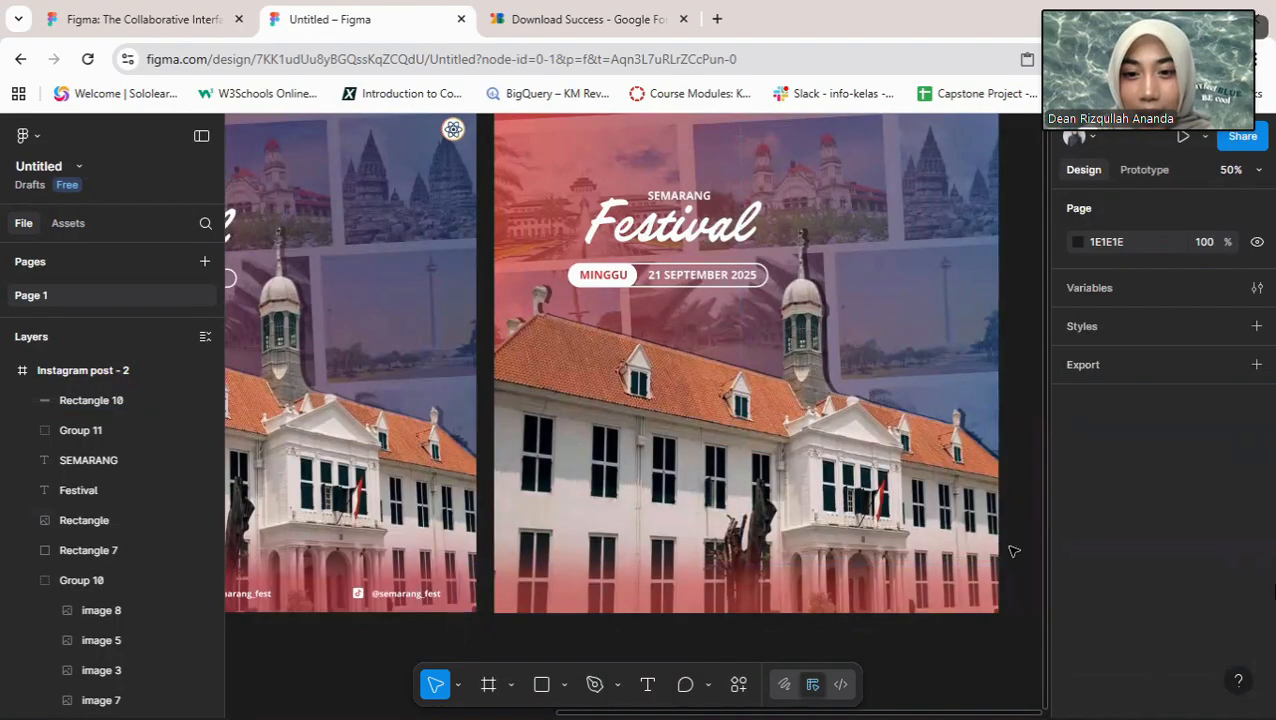
Step: Run the Iconify plugin and choose the solid rounded-square Instagram icon from the instagram search results
{"action": "scroll", "coordinate": [1013, 550], "scroll_direction": "down", "scroll_amount": 1}
{"action": "scroll", "coordinate": [1015, 550], "scroll_direction": "down", "scroll_amount": 1}
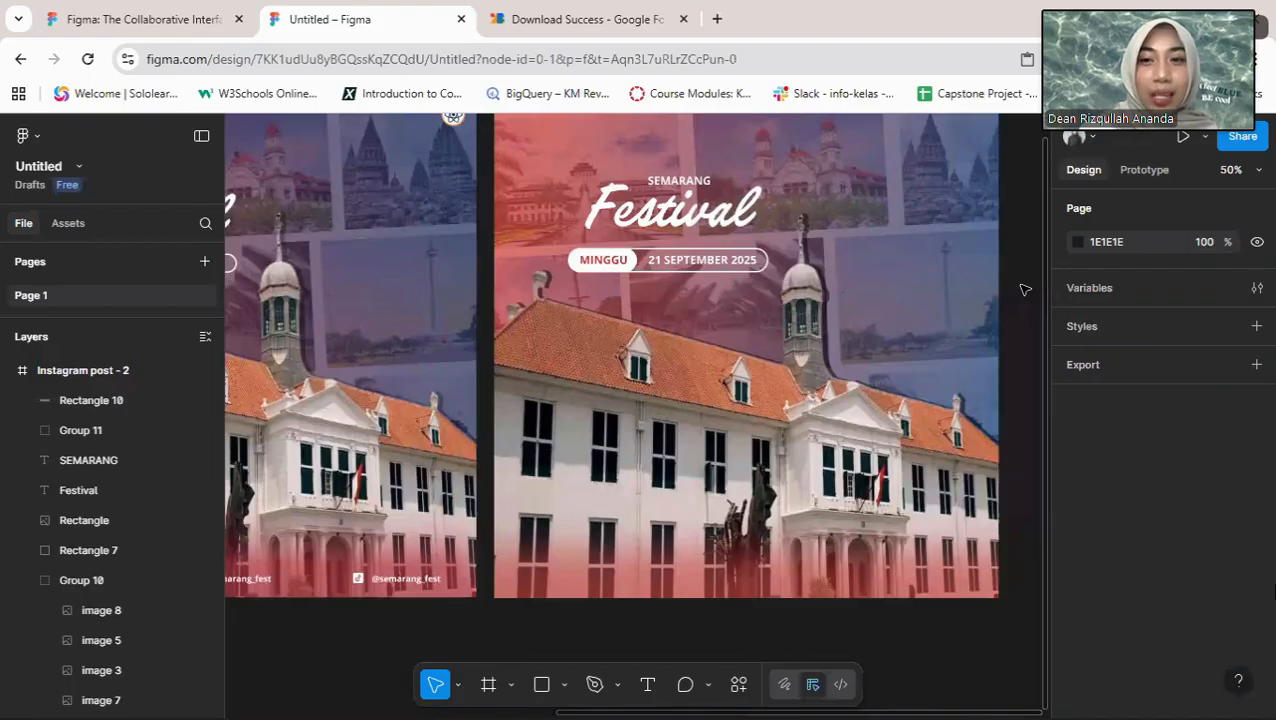
{"action": "left_click", "coordinate": [739, 686]}
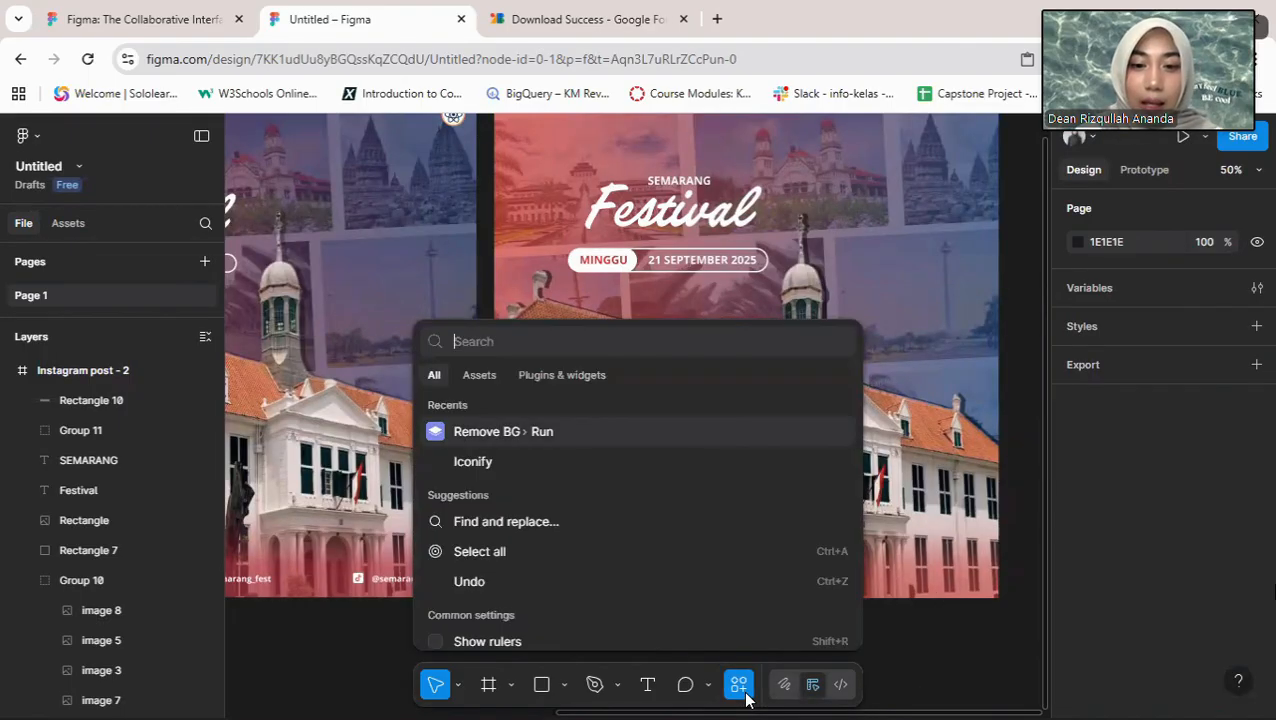
{"action": "left_click", "coordinate": [552, 468]}
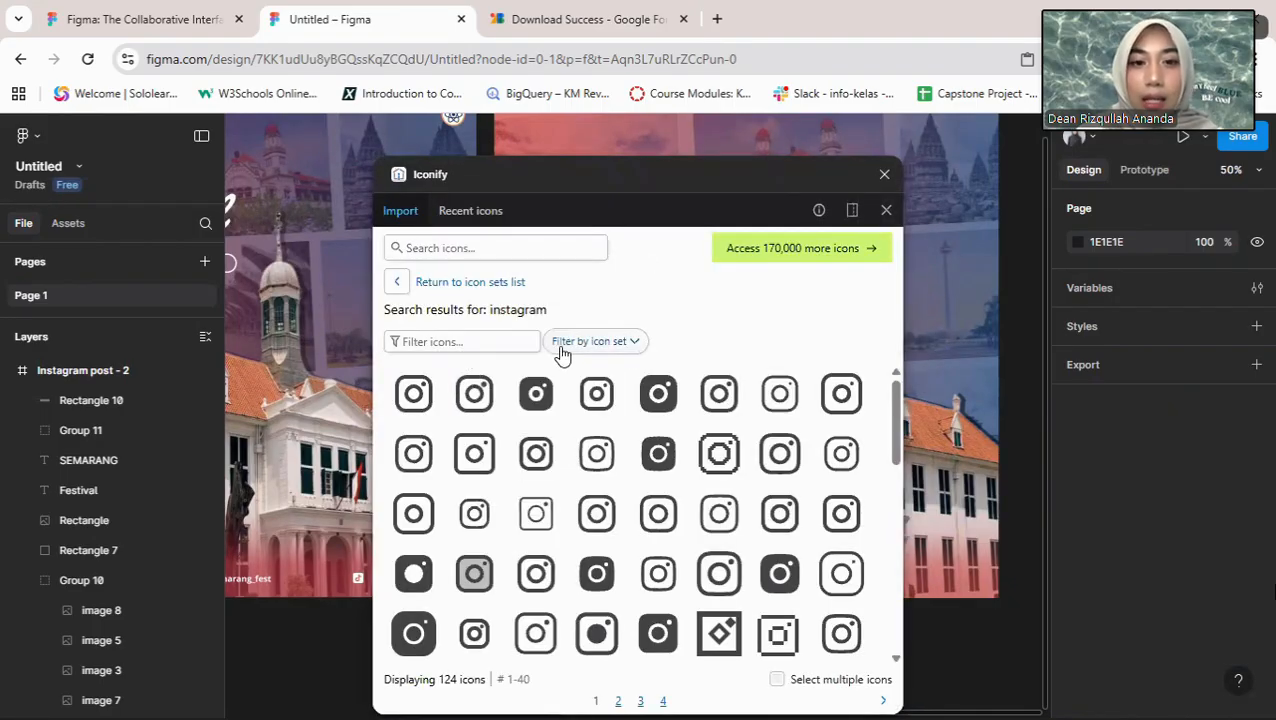
{"action": "left_click", "coordinate": [660, 400]}
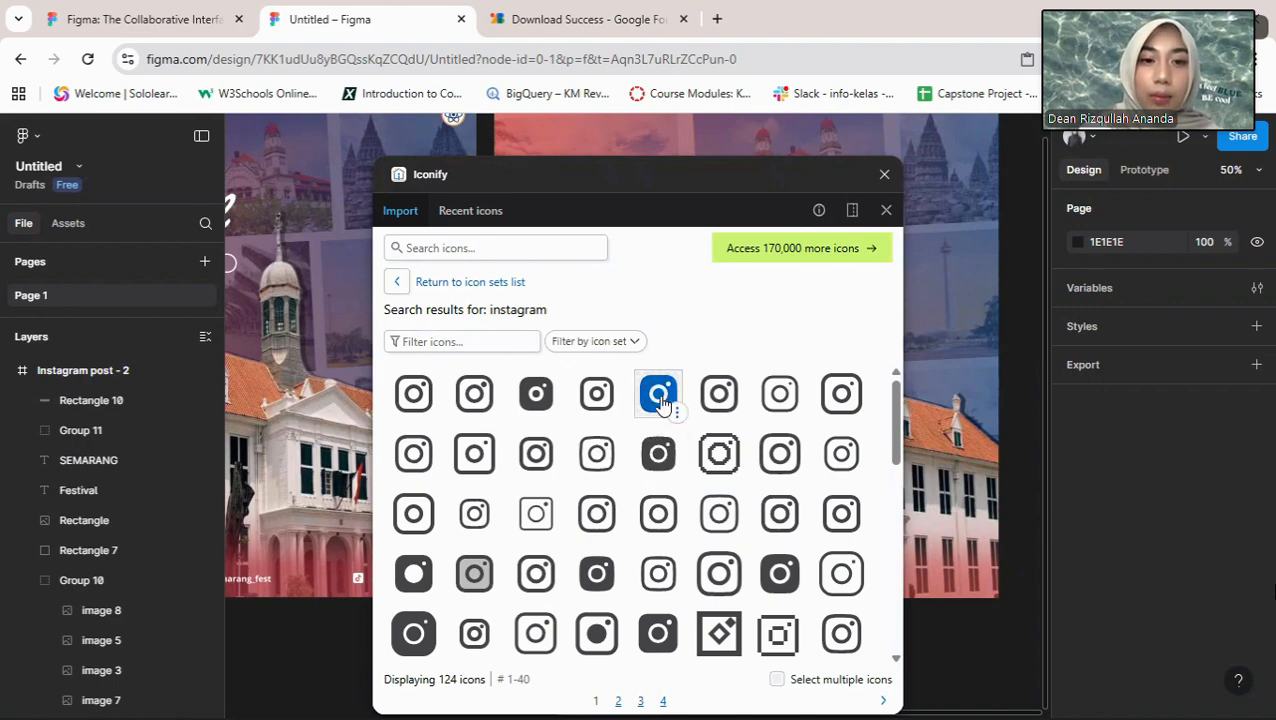
{"action": "left_click", "coordinate": [660, 400]}
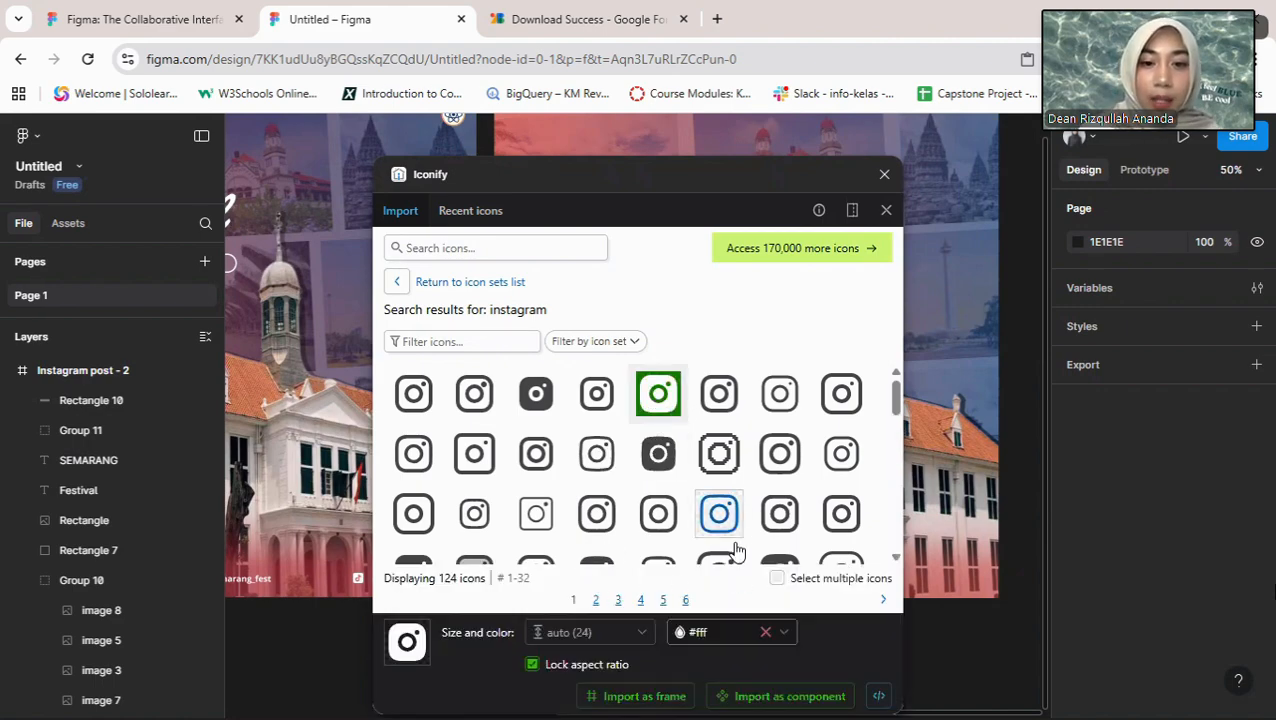
Step: Set the Instagram icon's colour to white #fff, import it as a component and close Iconify
{"action": "left_click", "coordinate": [788, 633]}
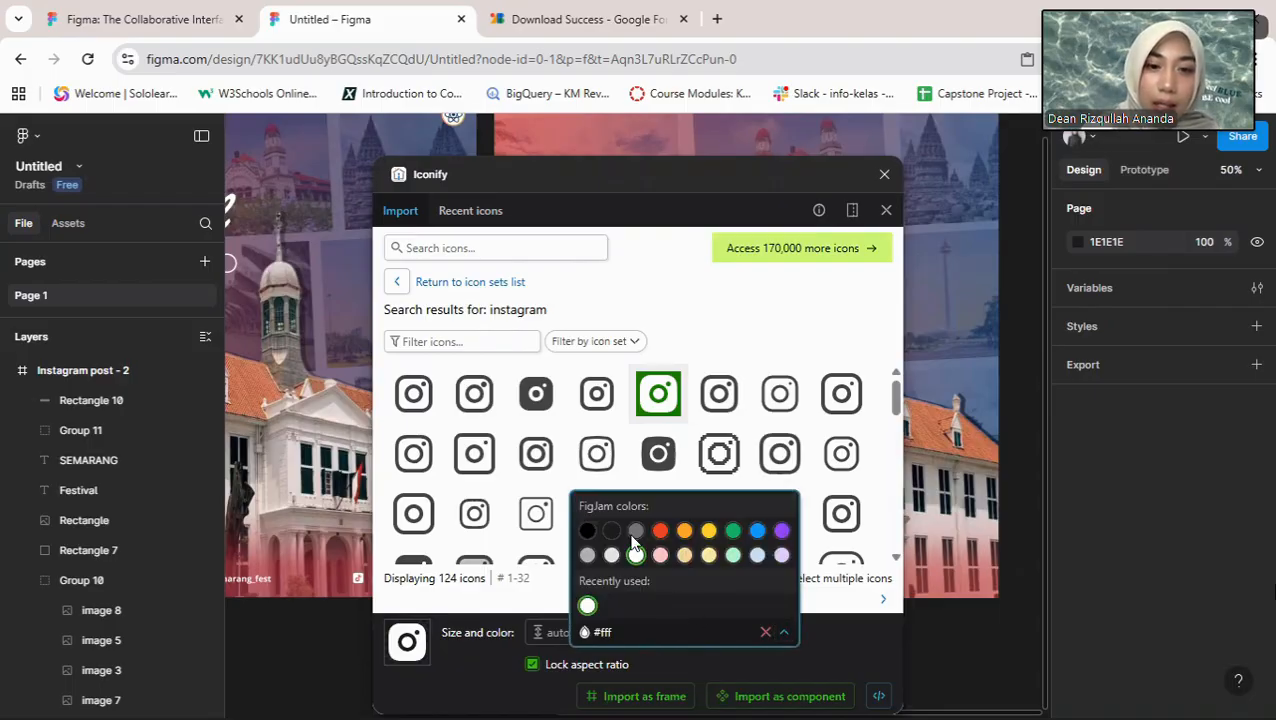
{"action": "left_click", "coordinate": [708, 531]}
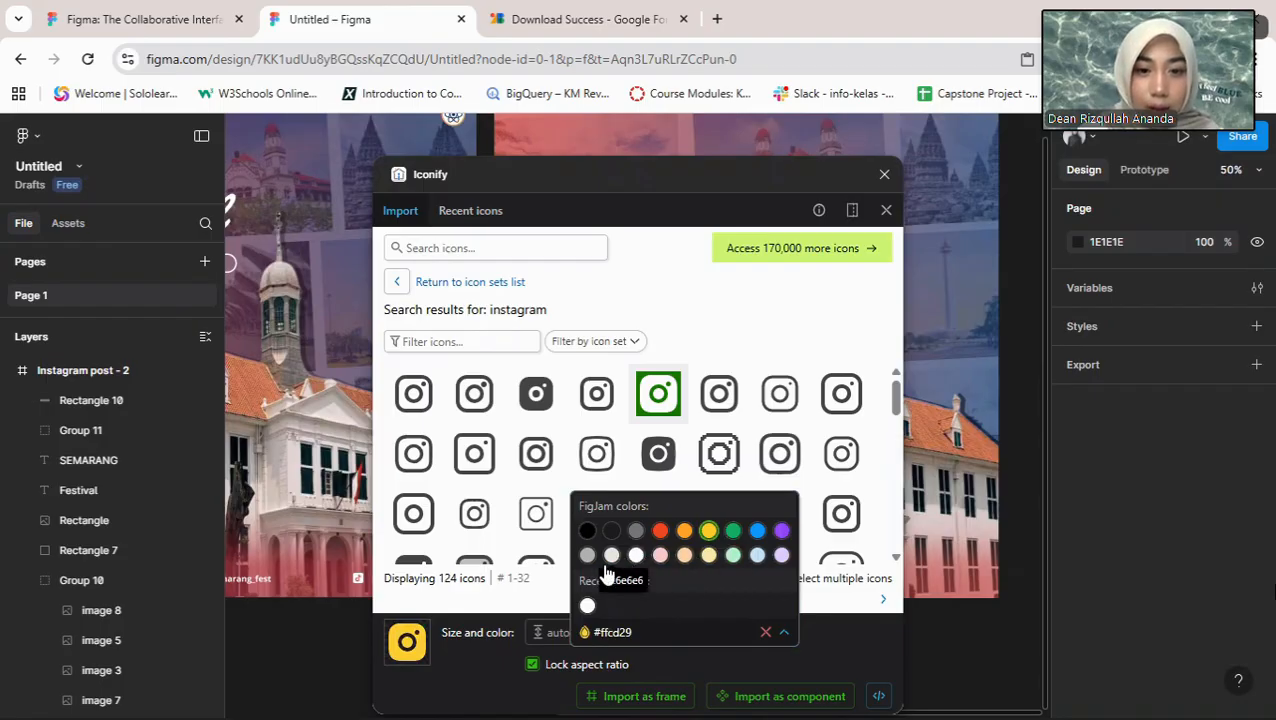
{"action": "left_click", "coordinate": [588, 606]}
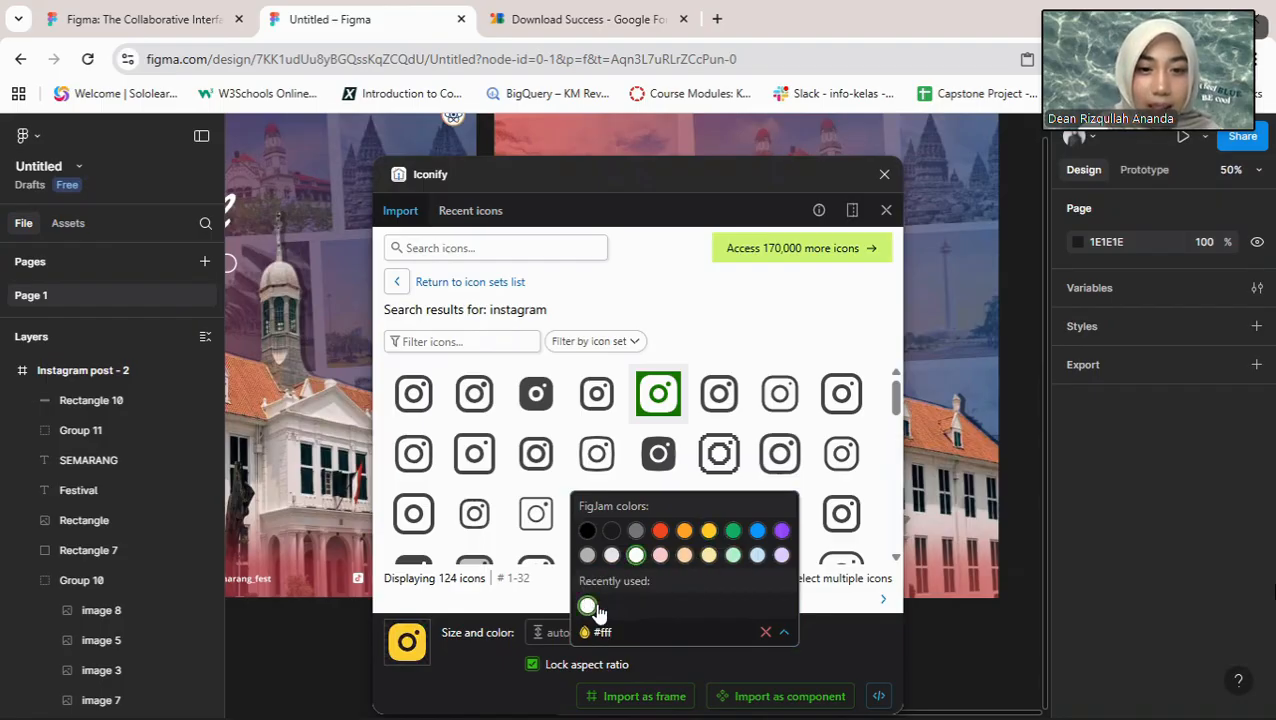
{"action": "left_click", "coordinate": [784, 633]}
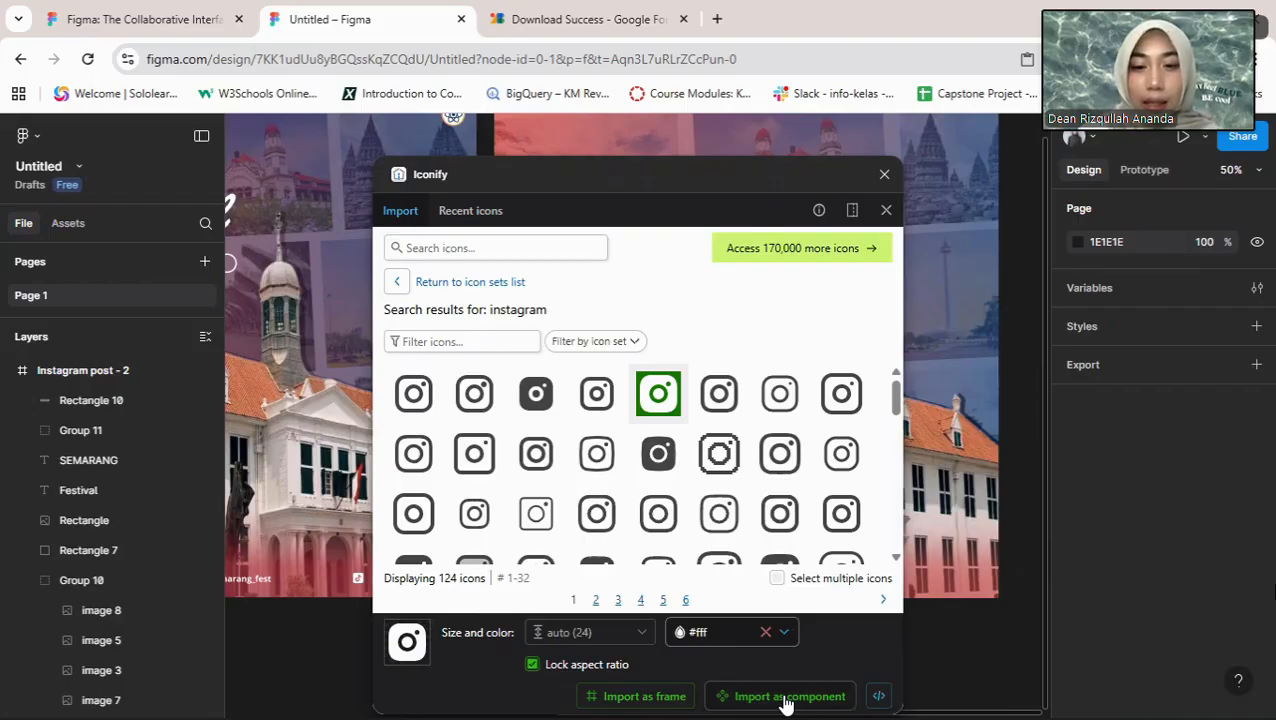
{"action": "left_click", "coordinate": [789, 697]}
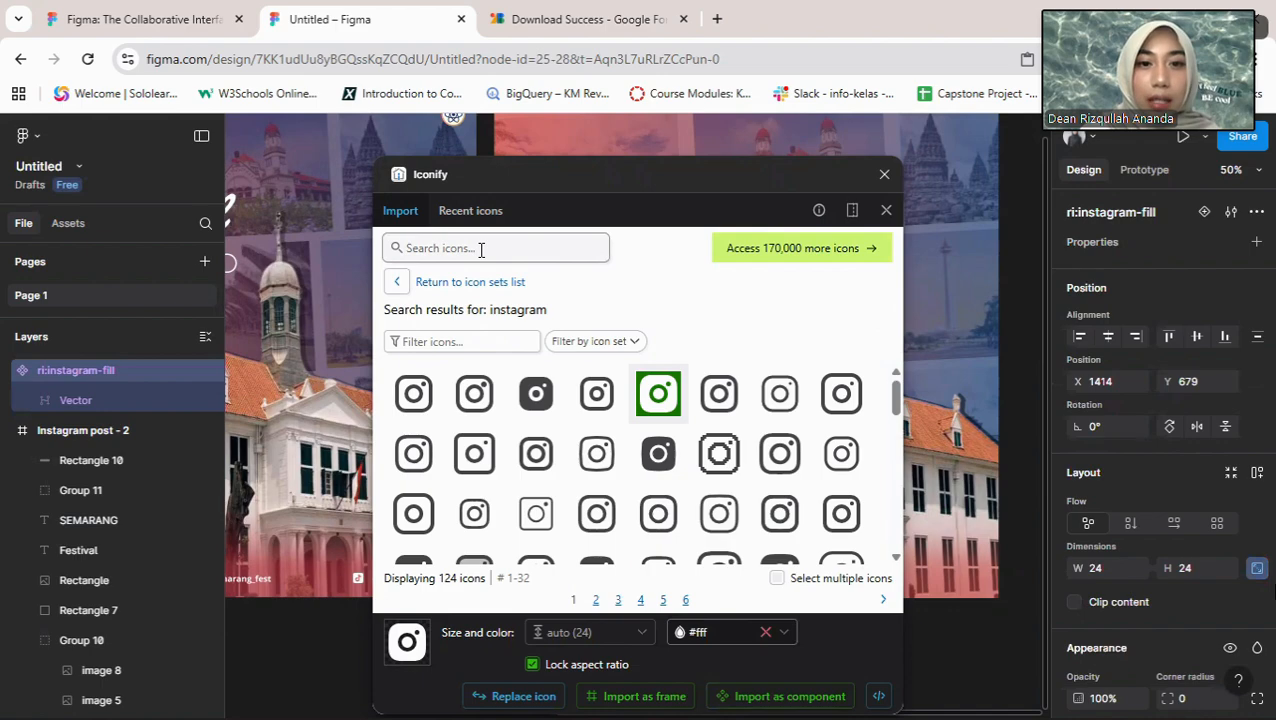
{"action": "left_click", "coordinate": [884, 175]}
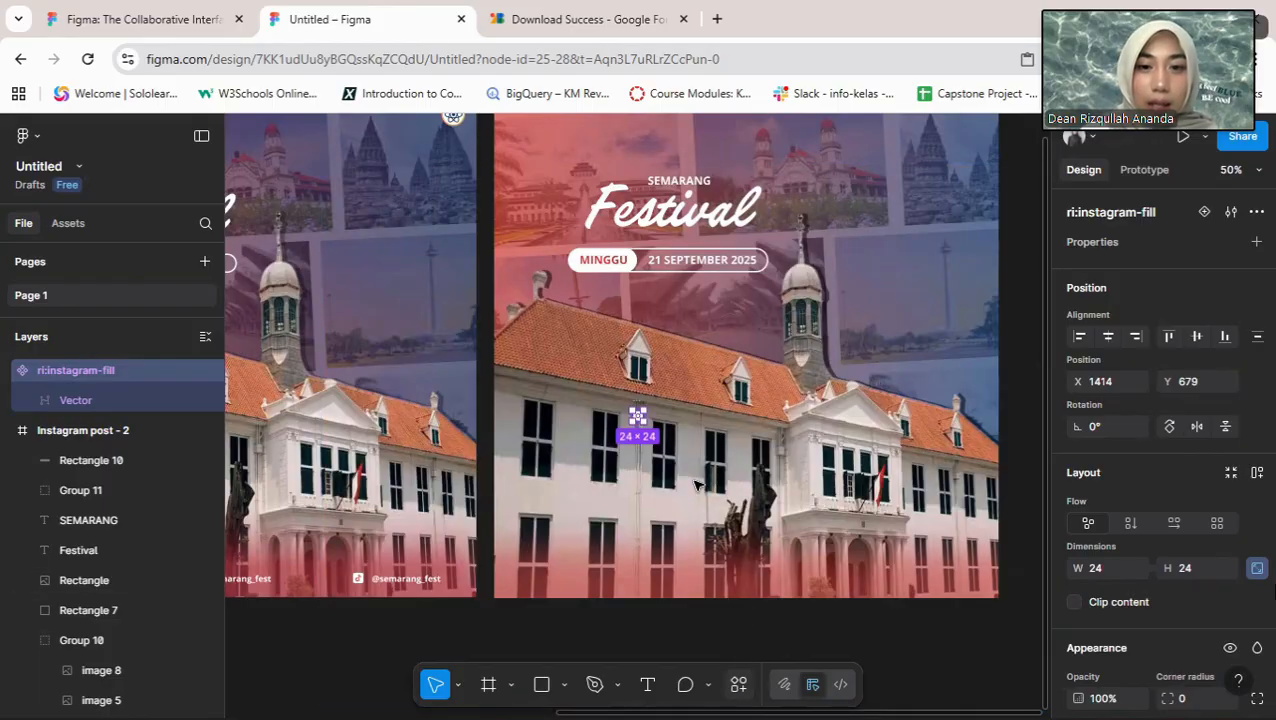
Step: Run Iconify again and search its icons for TIKTOK
{"action": "left_click", "coordinate": [737, 686]}
{"action": "left_click", "coordinate": [501, 434]}
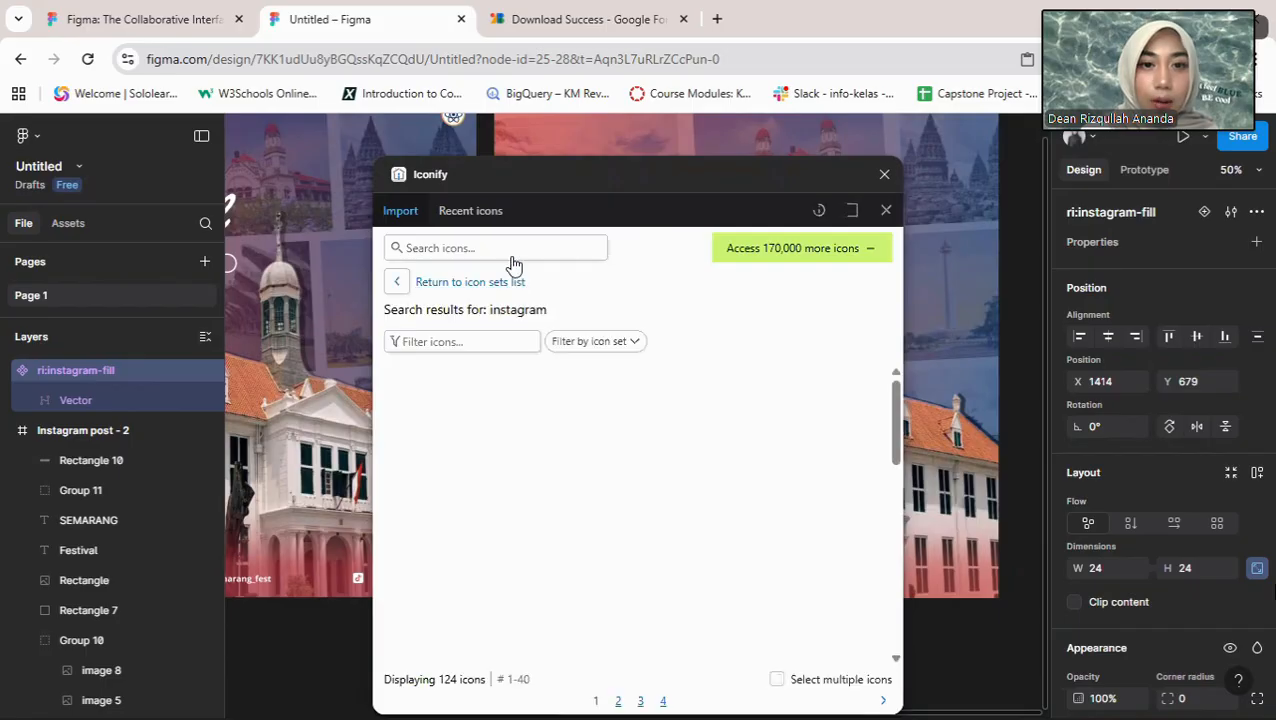
{"action": "left_click", "coordinate": [518, 247]}
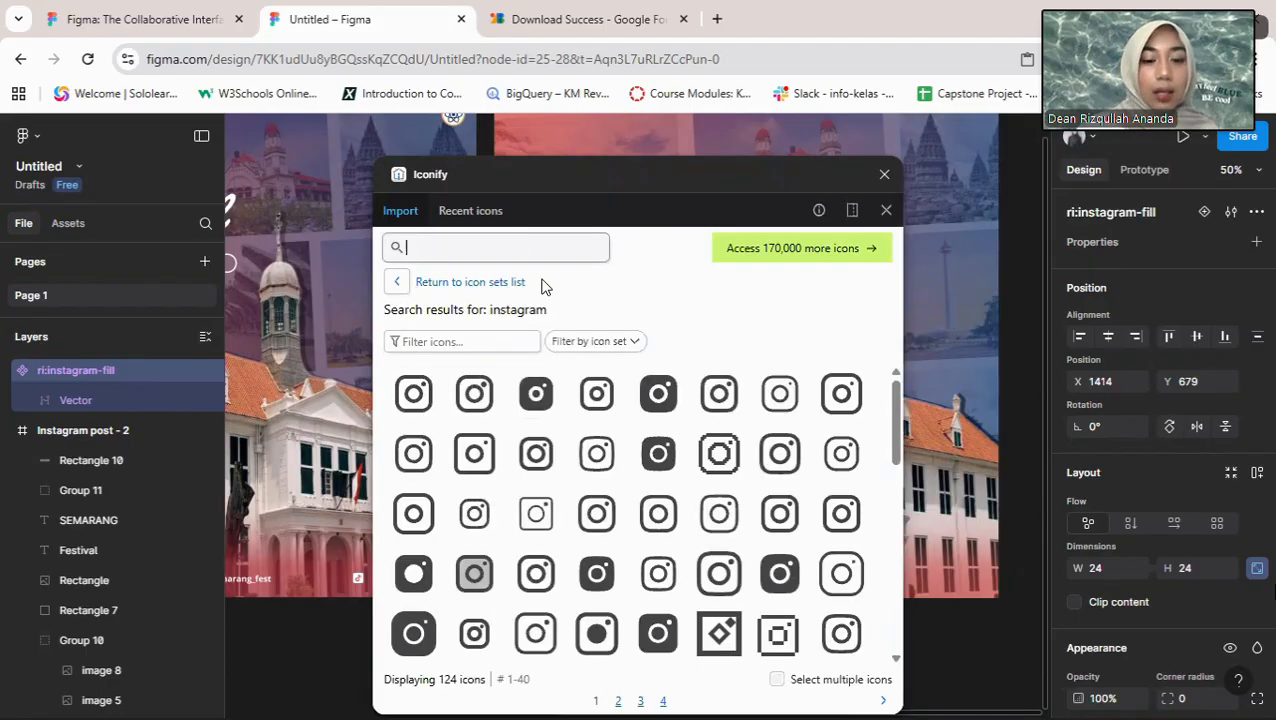
{"action": "type", "text": "TIKTOK"}
{"action": "key", "text": "Return"}
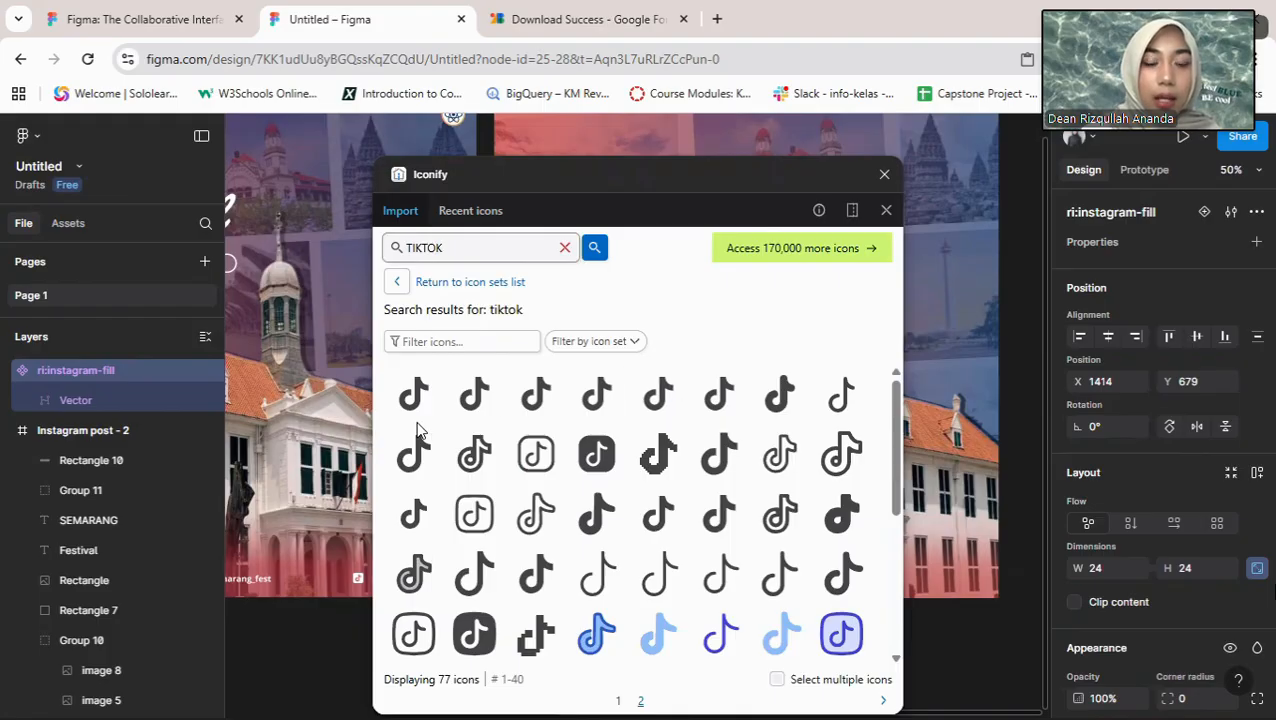
Step: Browse the TikTok icons and choose the solid rounded-square version with the note cut out
{"action": "scroll", "coordinate": [587, 527], "scroll_direction": "down", "scroll_amount": 2}
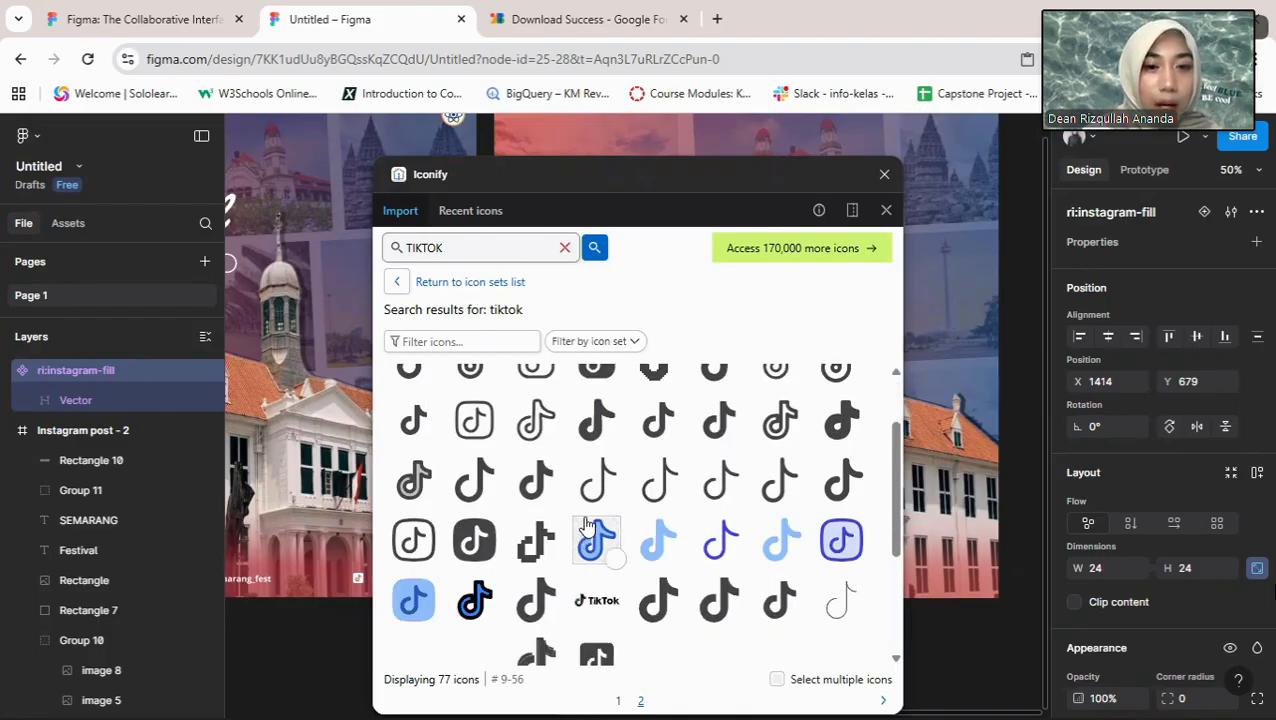
{"action": "scroll", "coordinate": [590, 525], "scroll_direction": "up", "scroll_amount": 2}
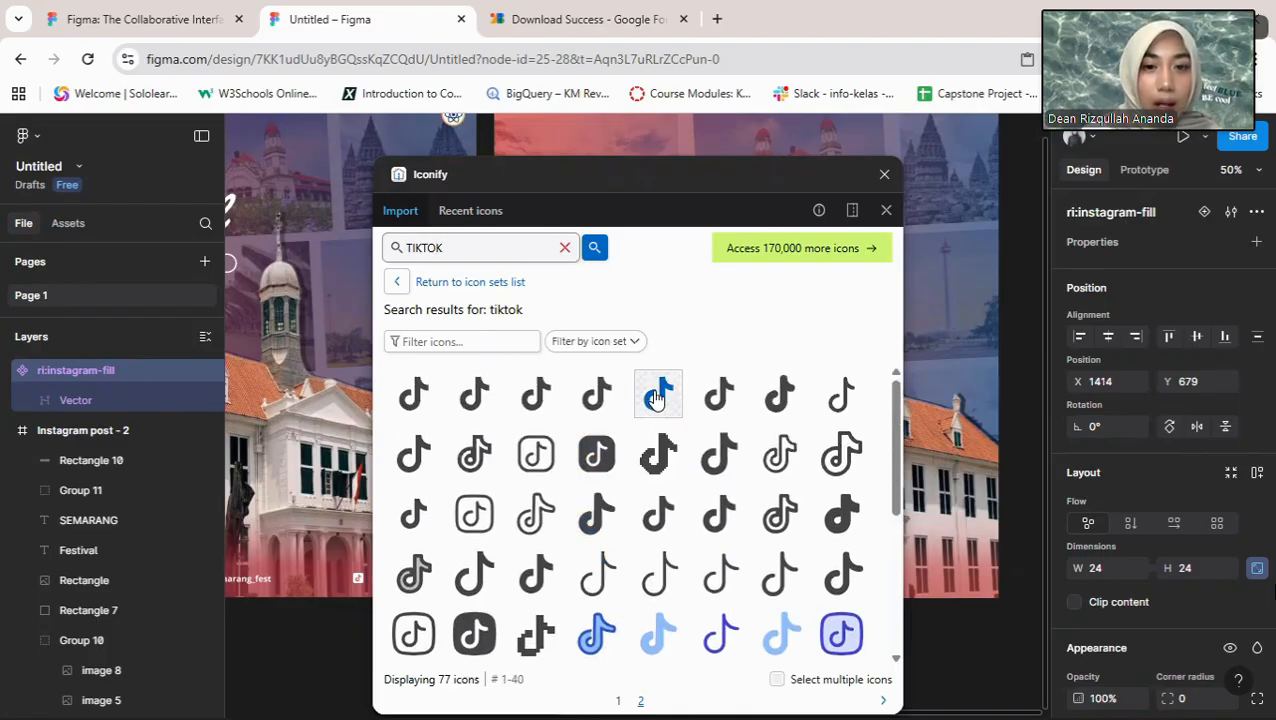
{"action": "scroll", "coordinate": [600, 490], "scroll_direction": "down", "scroll_amount": 3}
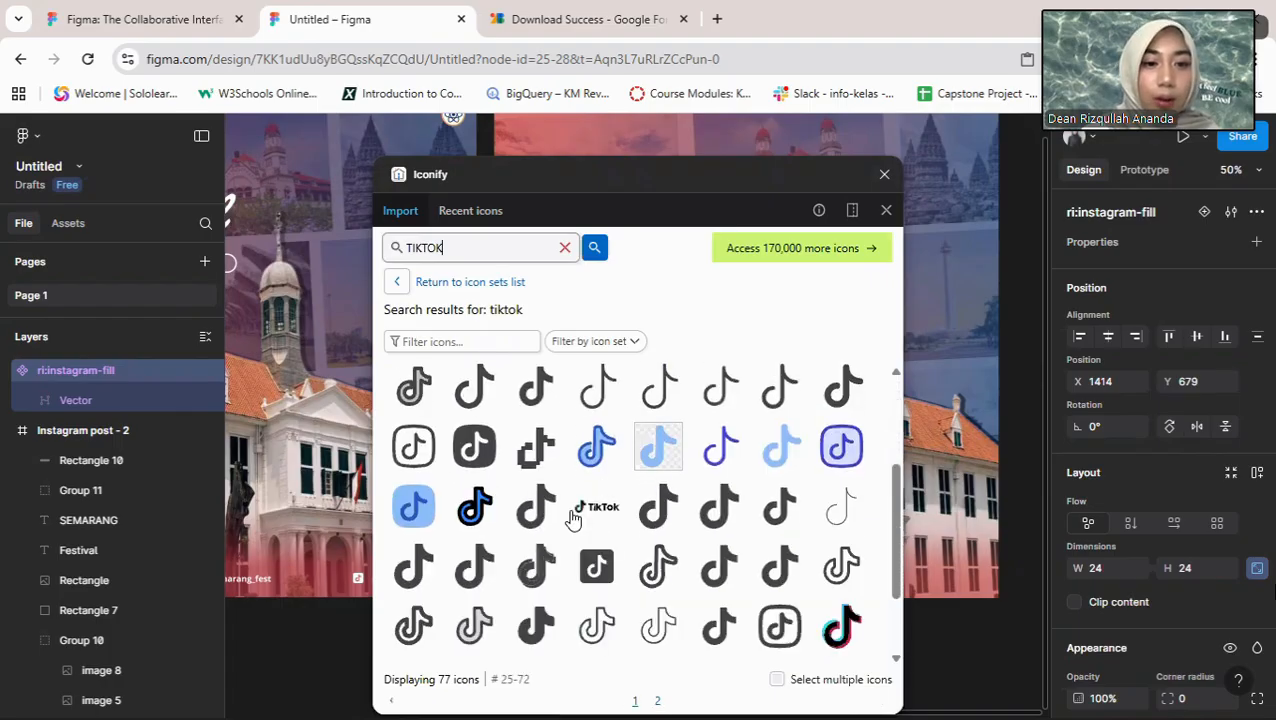
{"action": "scroll", "coordinate": [556, 600], "scroll_direction": "down", "scroll_amount": 1}
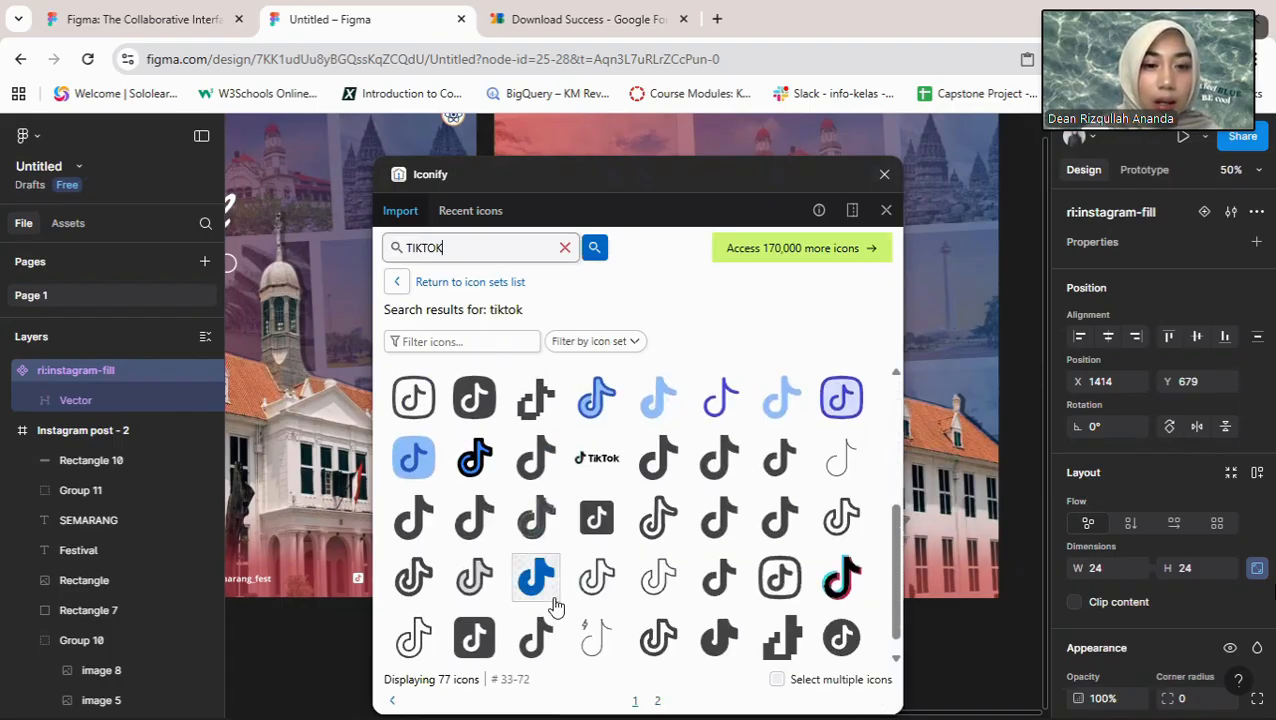
{"action": "scroll", "coordinate": [556, 600], "scroll_direction": "down", "scroll_amount": 1}
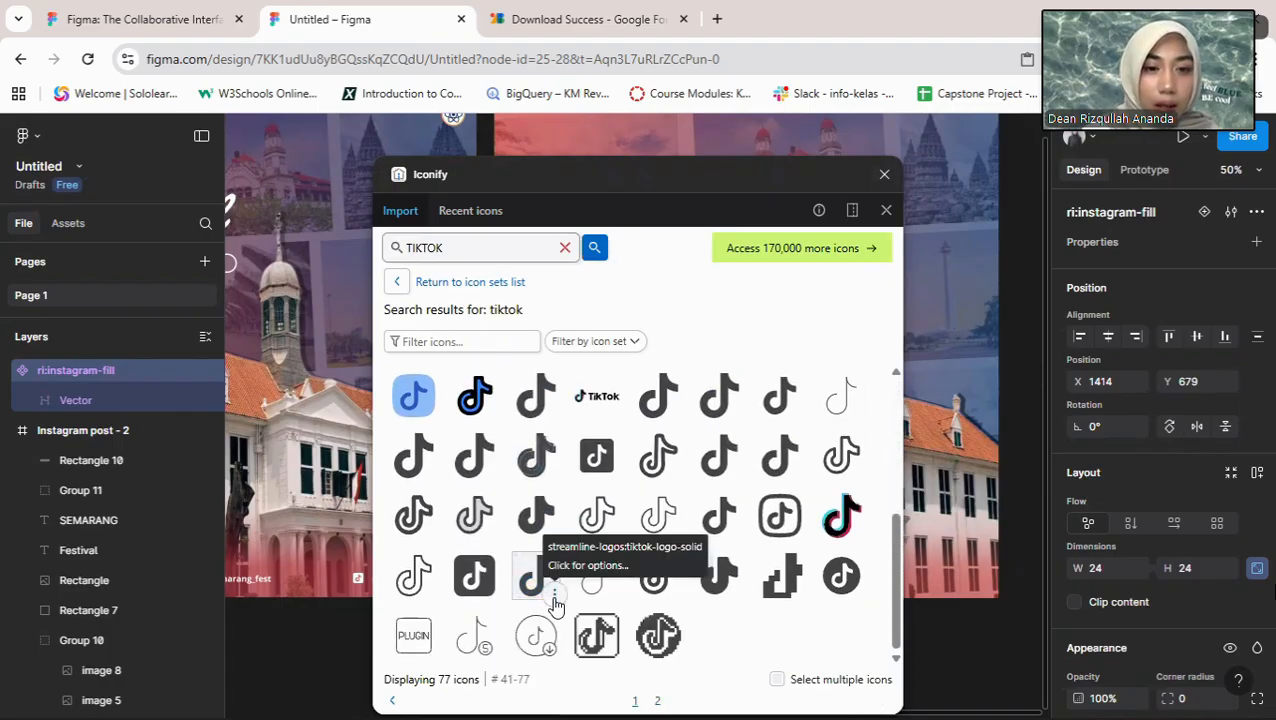
{"action": "left_click", "coordinate": [468, 580]}
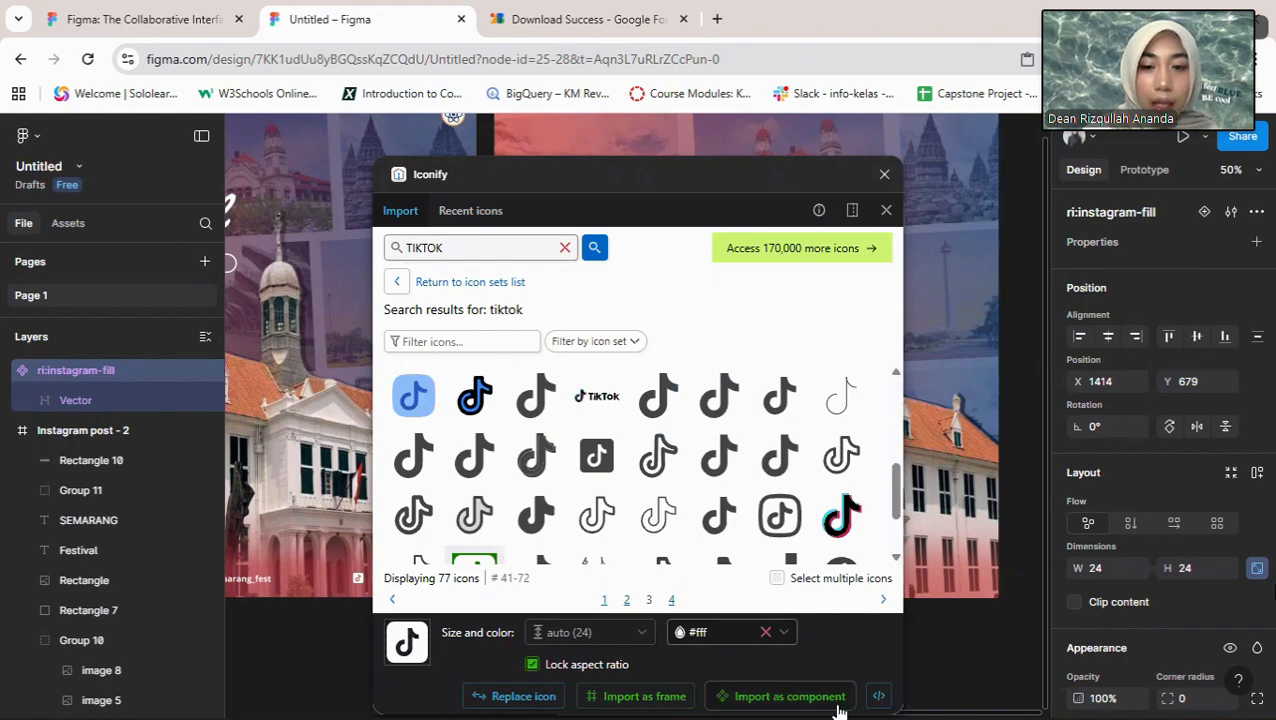
Step: Import the white TikTok icon as a component and search Iconify for YOUTUBE
{"action": "left_click", "coordinate": [826, 696]}
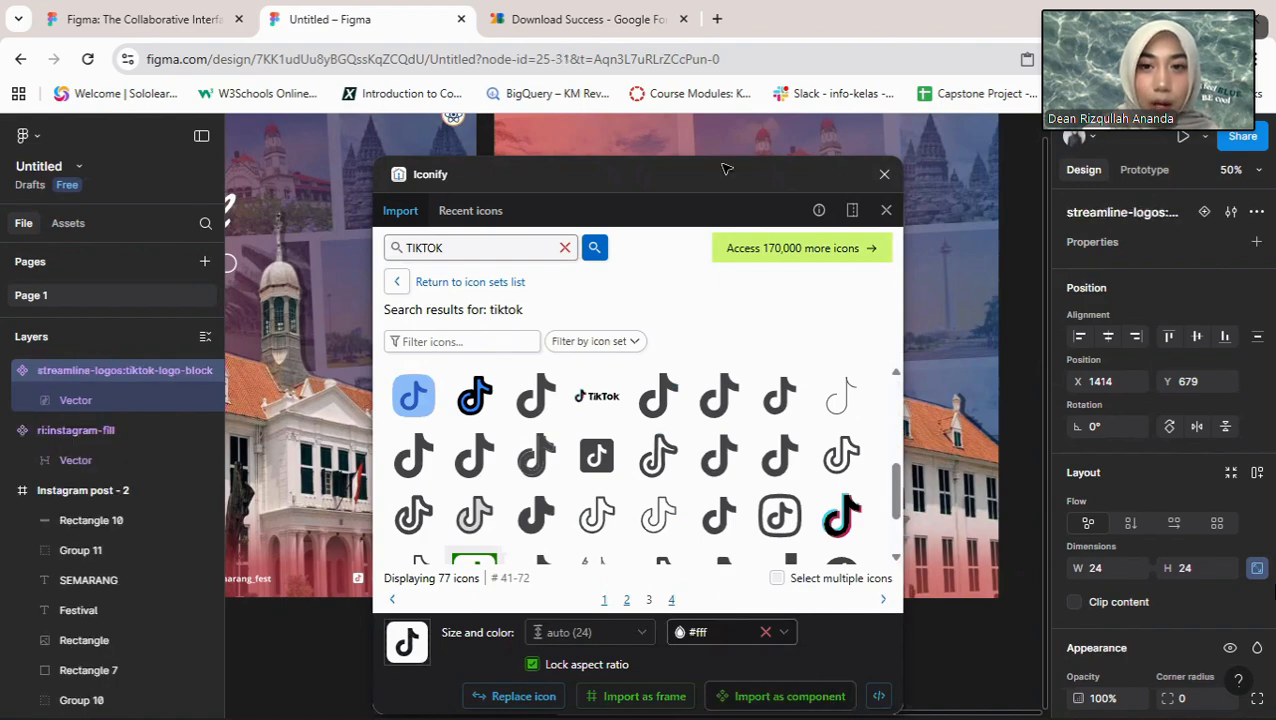
{"action": "left_click", "coordinate": [483, 244]}
{"action": "double_click", "coordinate": [483, 244]}
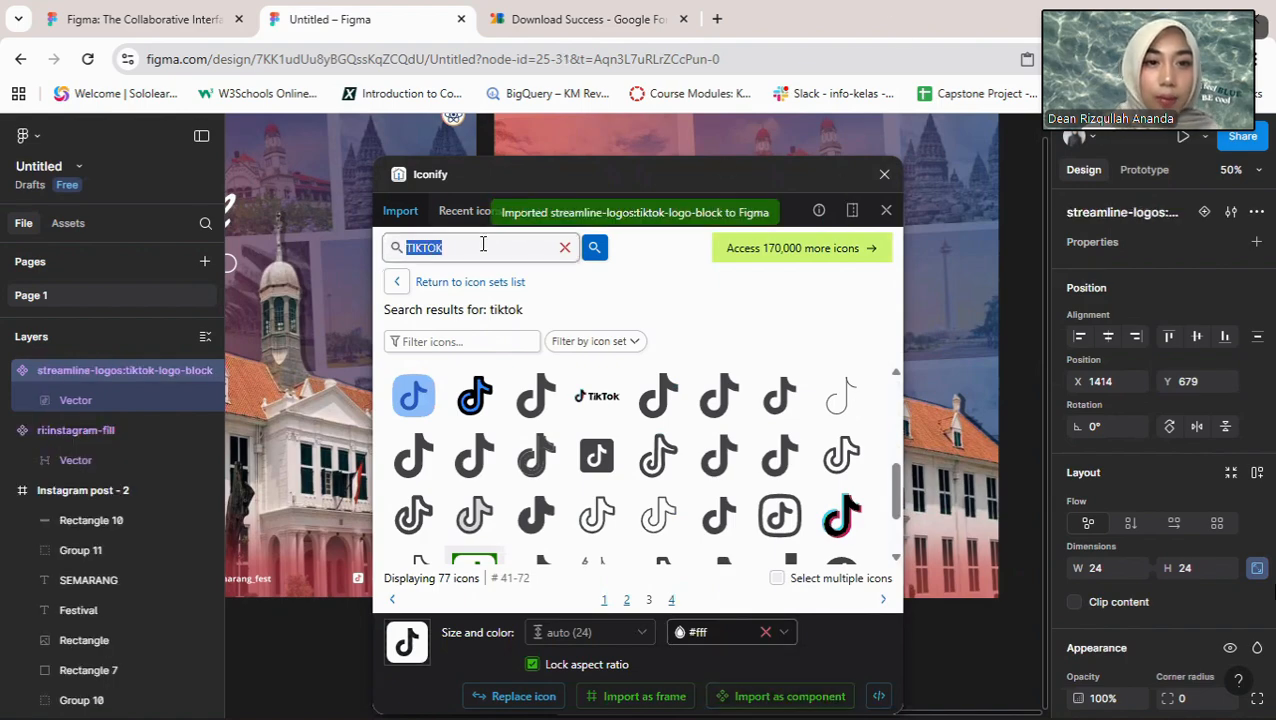
{"action": "type", "text": "YP"}
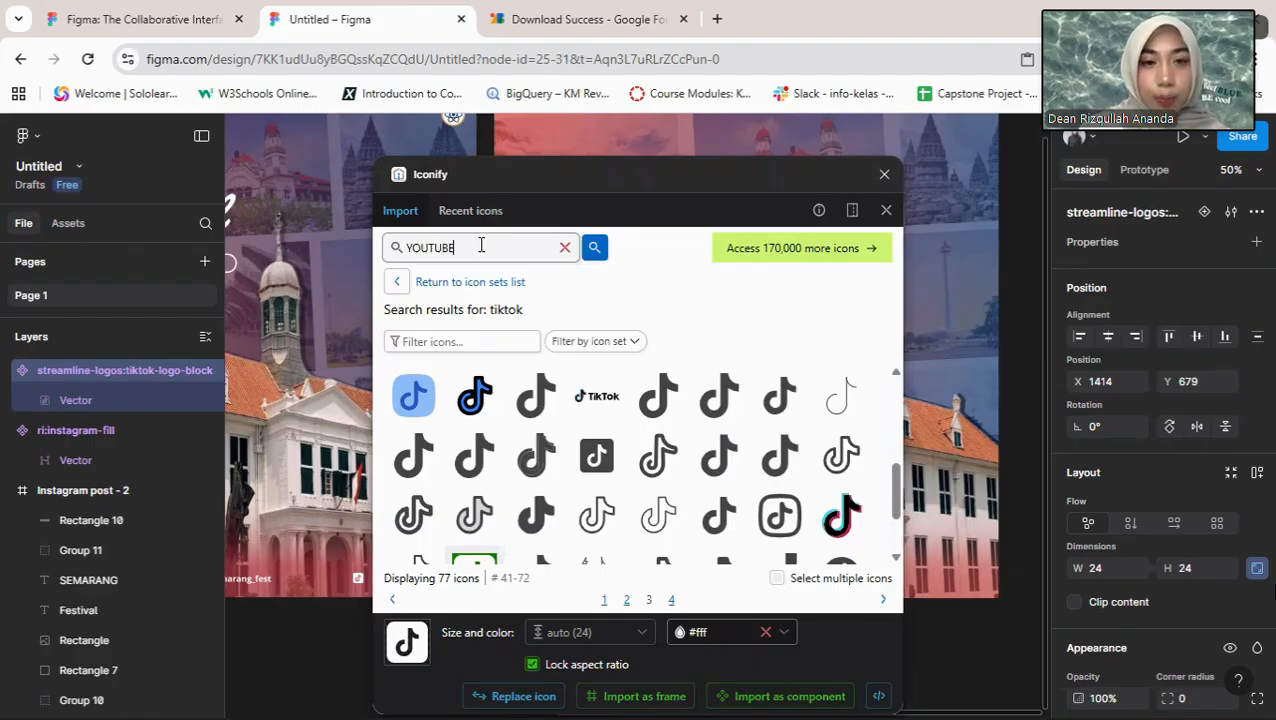
{"action": "type", "text": "UTUBE"}
{"action": "key", "text": "Return"}
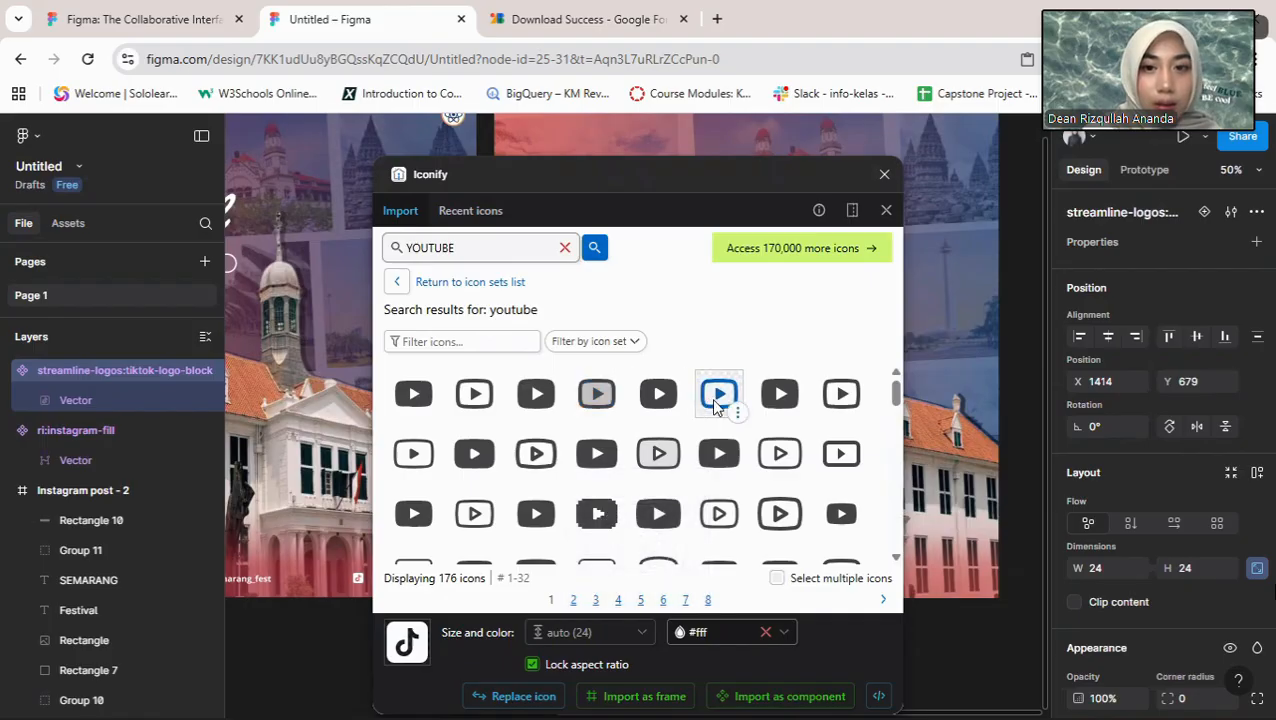
Step: Choose the solid mingcute YouTube icon, import it as a component in #fff and close Iconify
{"action": "left_click", "coordinate": [660, 402]}
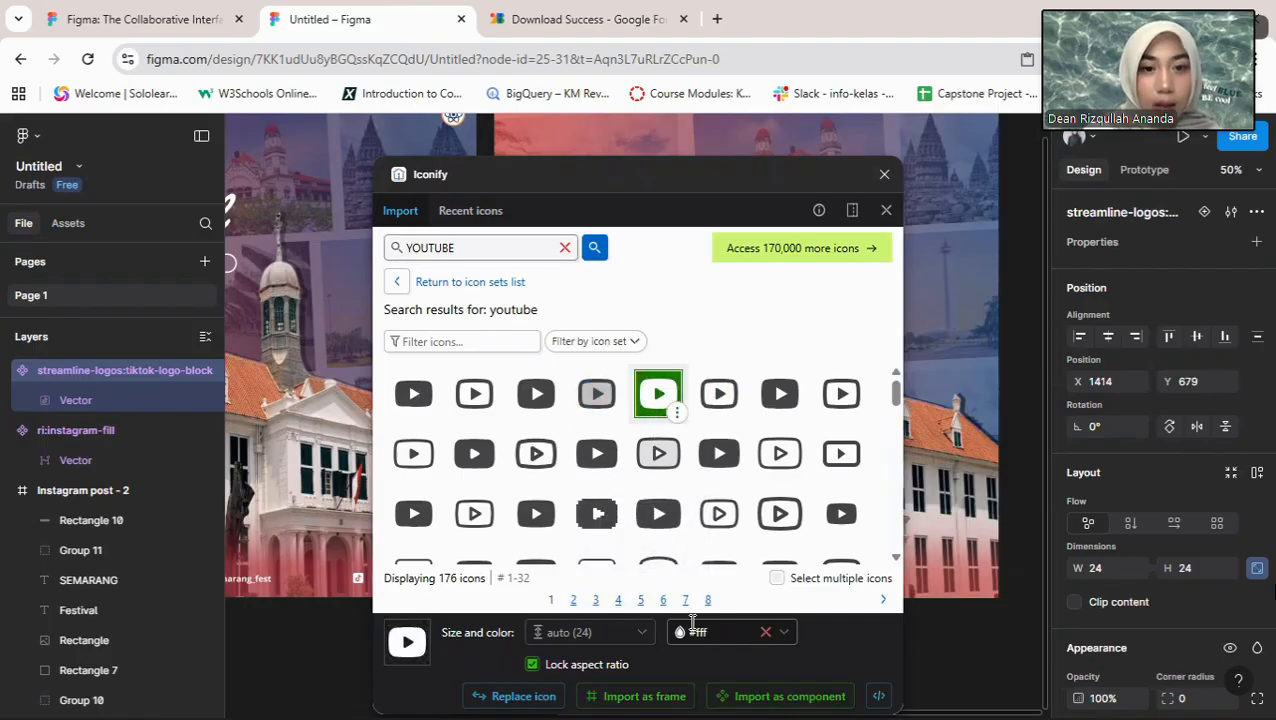
{"action": "left_click", "coordinate": [843, 700]}
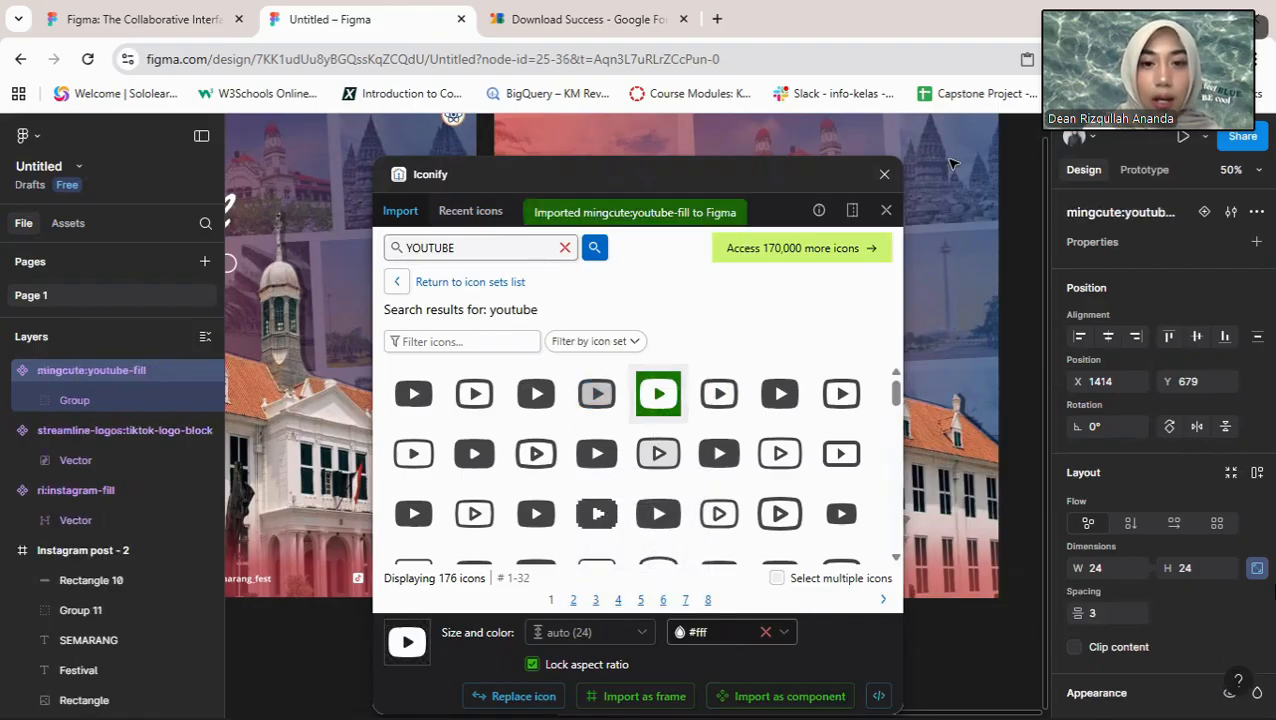
{"action": "left_click", "coordinate": [888, 178]}
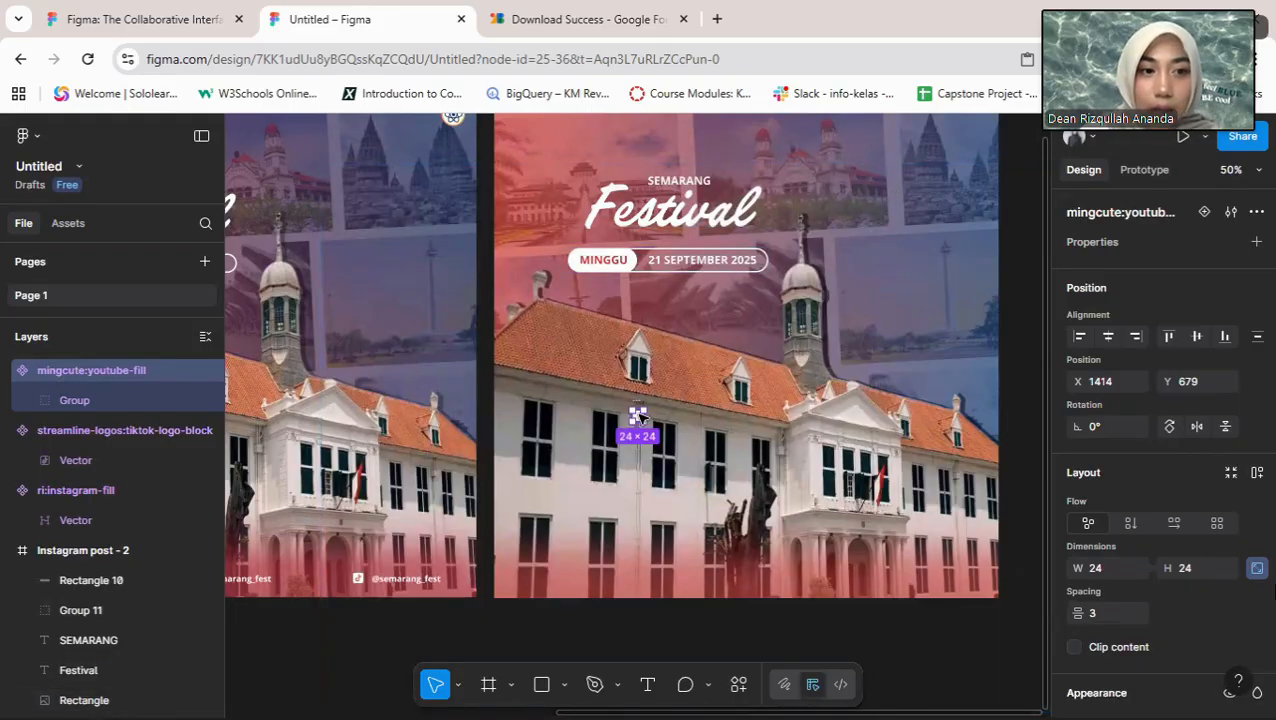
Step: Spread the YouTube, Instagram and TikTok icons from left to right along the bottom strip of Instagram post - 2
{"action": "left_click_drag", "start_coordinate": [638, 416], "coordinate": [538, 566]}
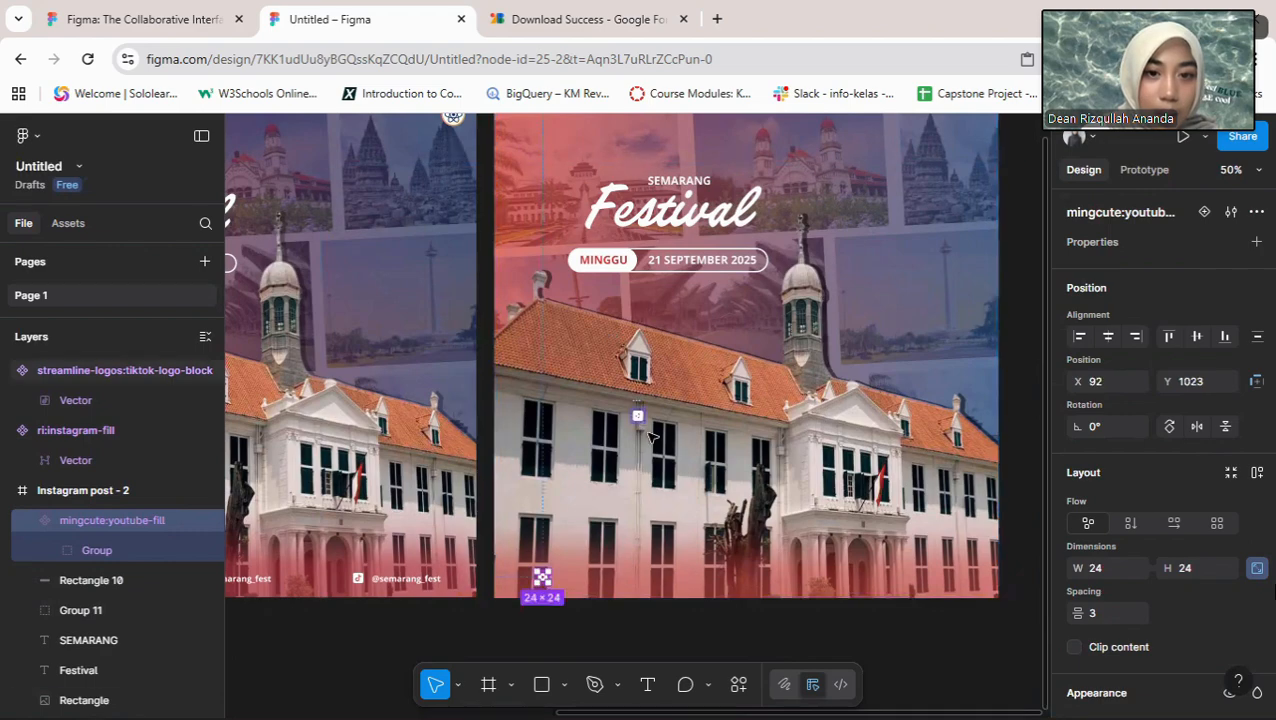
{"action": "left_click_drag", "start_coordinate": [638, 416], "coordinate": [882, 588]}
{"action": "left_click_drag", "start_coordinate": [637, 415], "coordinate": [724, 577]}
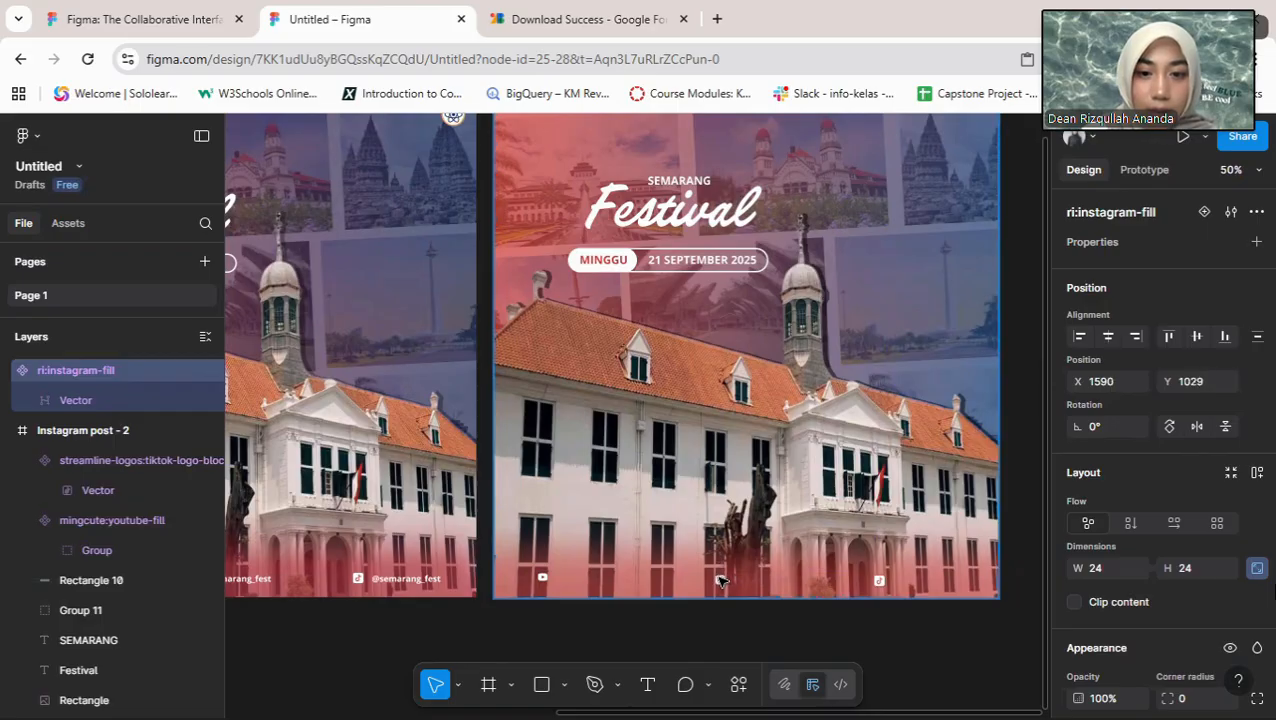
{"action": "left_click_drag", "start_coordinate": [718, 578], "coordinate": [714, 574]}
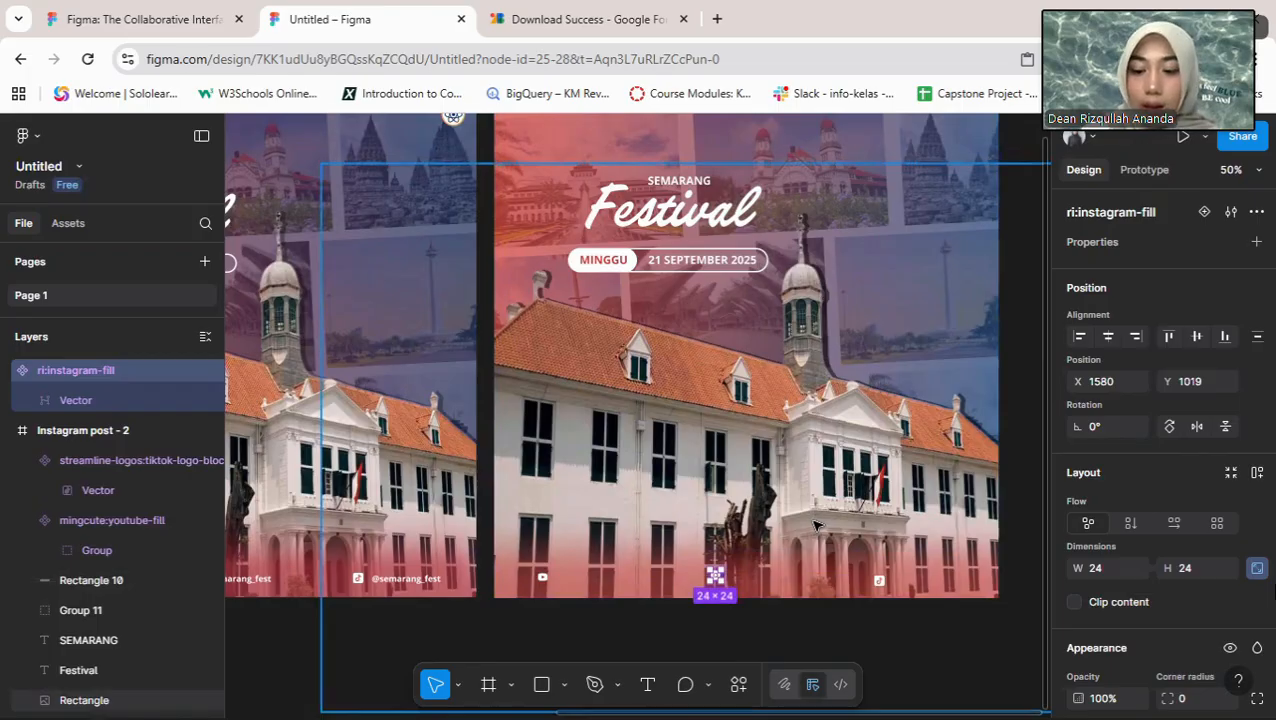
Step: Enlarge the YouTube icon to about 39 × 39 and place it at about X 93, Y 1002 in the footer
{"action": "key", "text": "shift+0"}
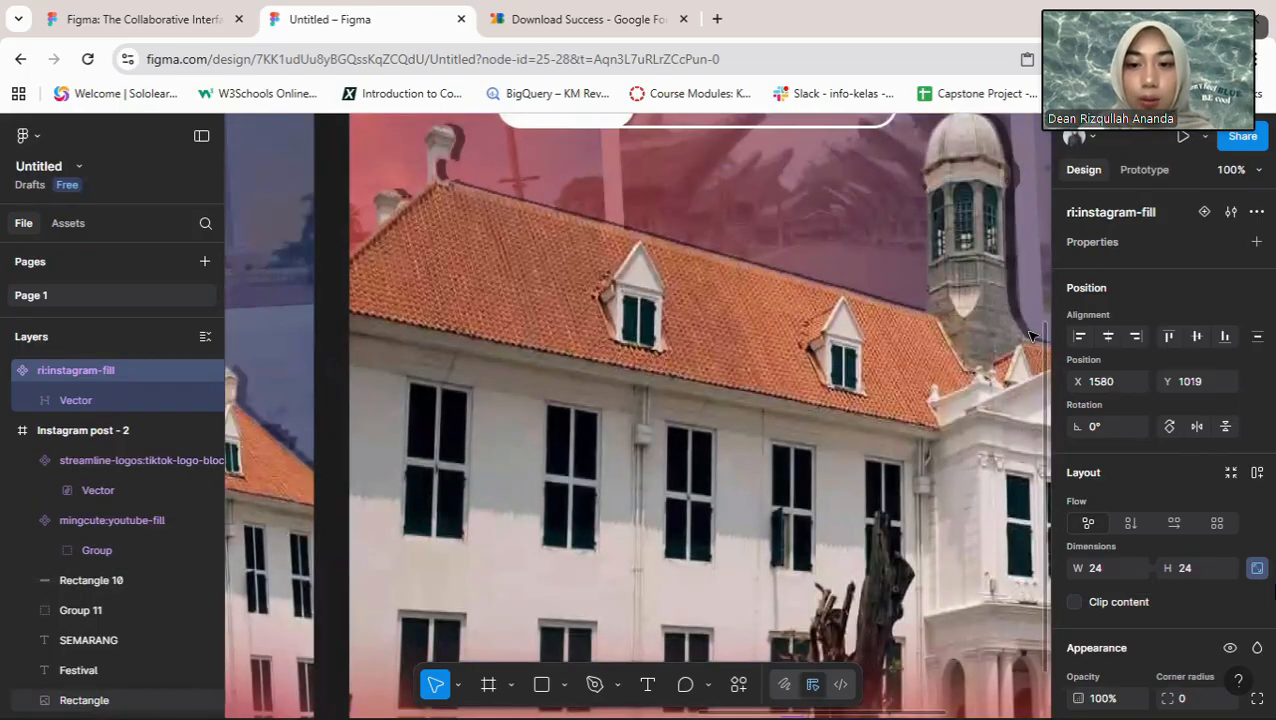
{"action": "left_click_drag", "start_coordinate": [1048, 373], "coordinate": [1047, 378]}
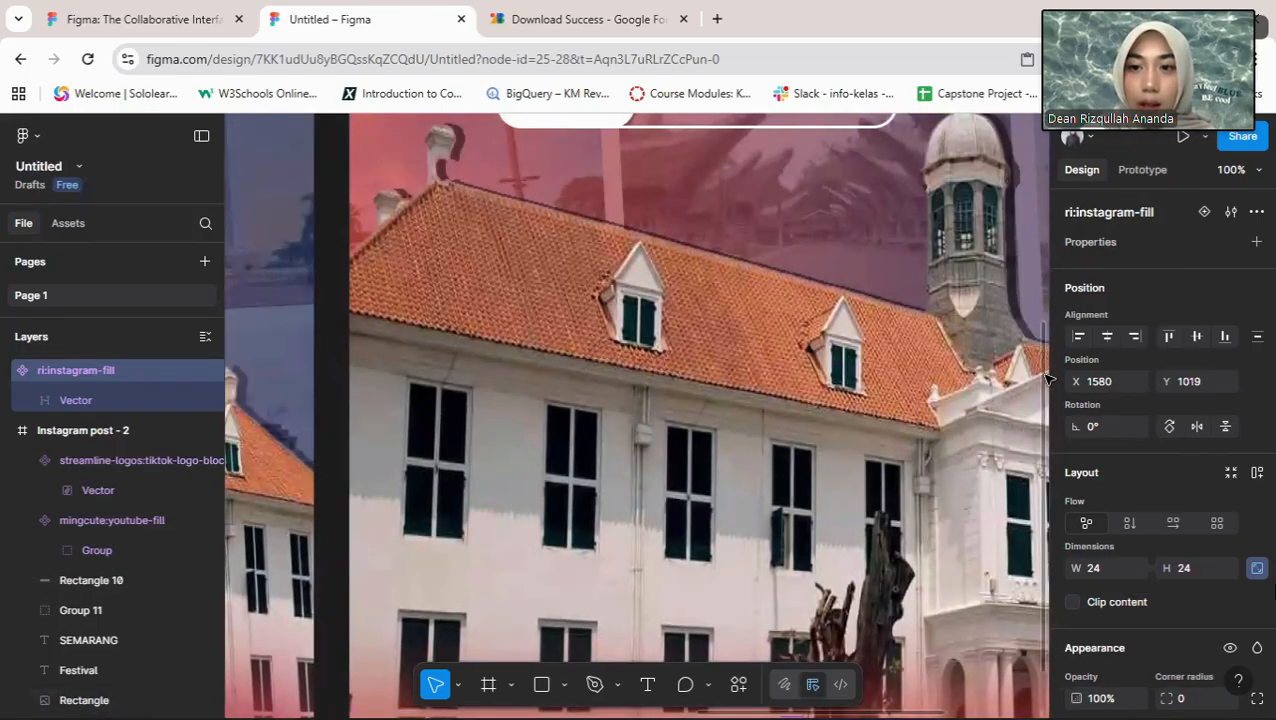
{"action": "scroll", "coordinate": [459, 606], "scroll_direction": "down", "scroll_amount": 4}
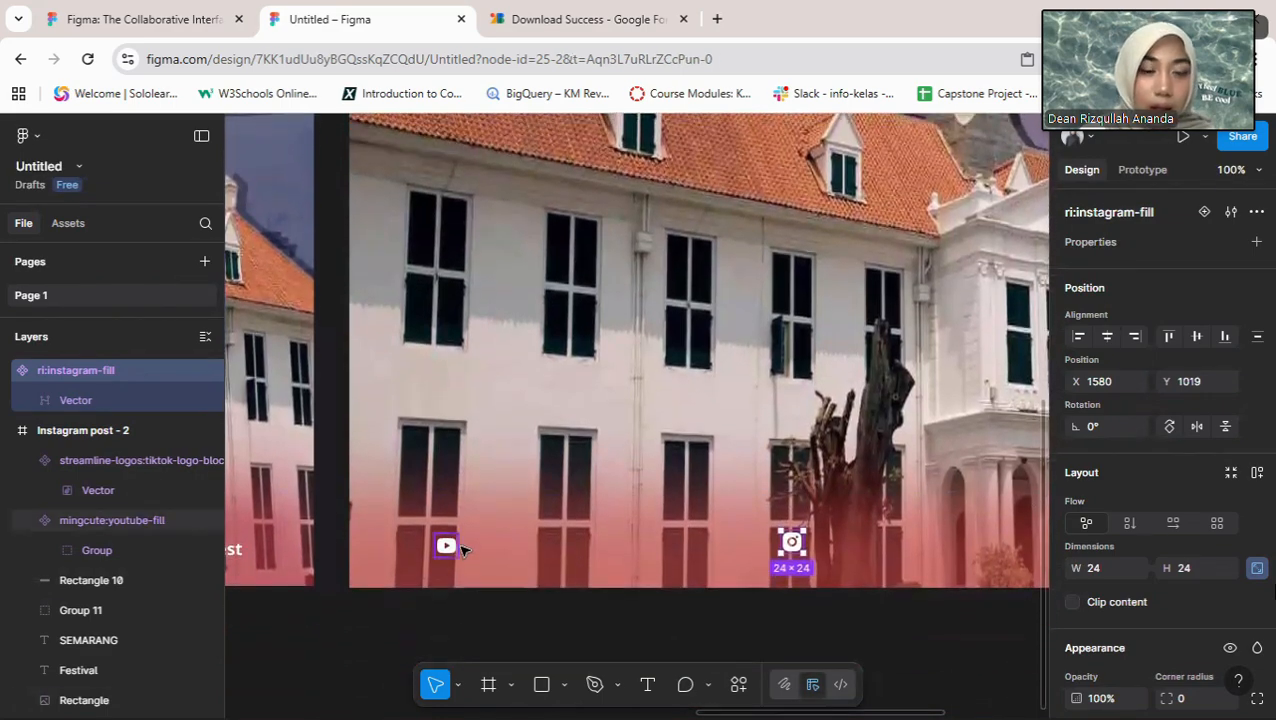
{"action": "left_click", "coordinate": [452, 546]}
{"action": "mouse_move", "coordinate": [466, 530]}
{"action": "left_mouse_down"}
{"action": "mouse_move", "coordinate": [474, 519]}
{"action": "mouse_move", "coordinate": [443, 556]}
{"action": "mouse_move", "coordinate": [470, 537]}
{"action": "left_mouse_up"}
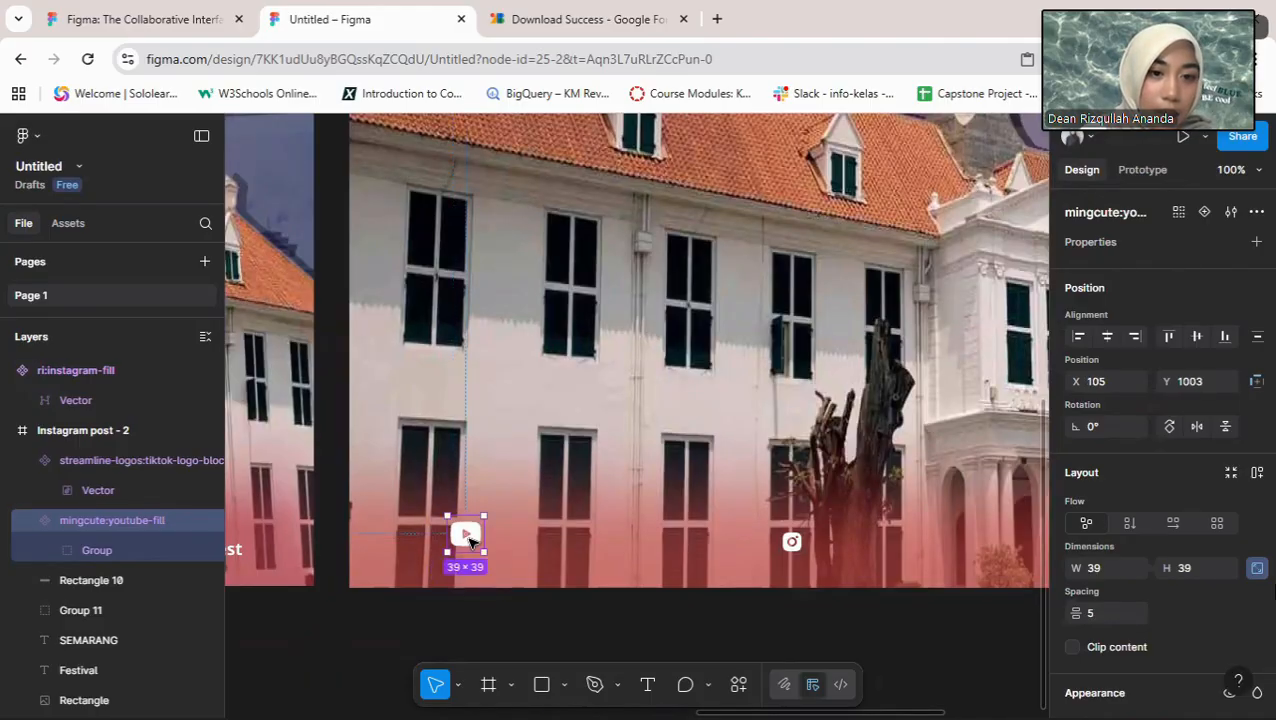
{"action": "mouse_move", "coordinate": [470, 541]}
{"action": "left_mouse_down"}
{"action": "mouse_move", "coordinate": [465, 558]}
{"action": "mouse_move", "coordinate": [458, 540]}
{"action": "left_mouse_up"}
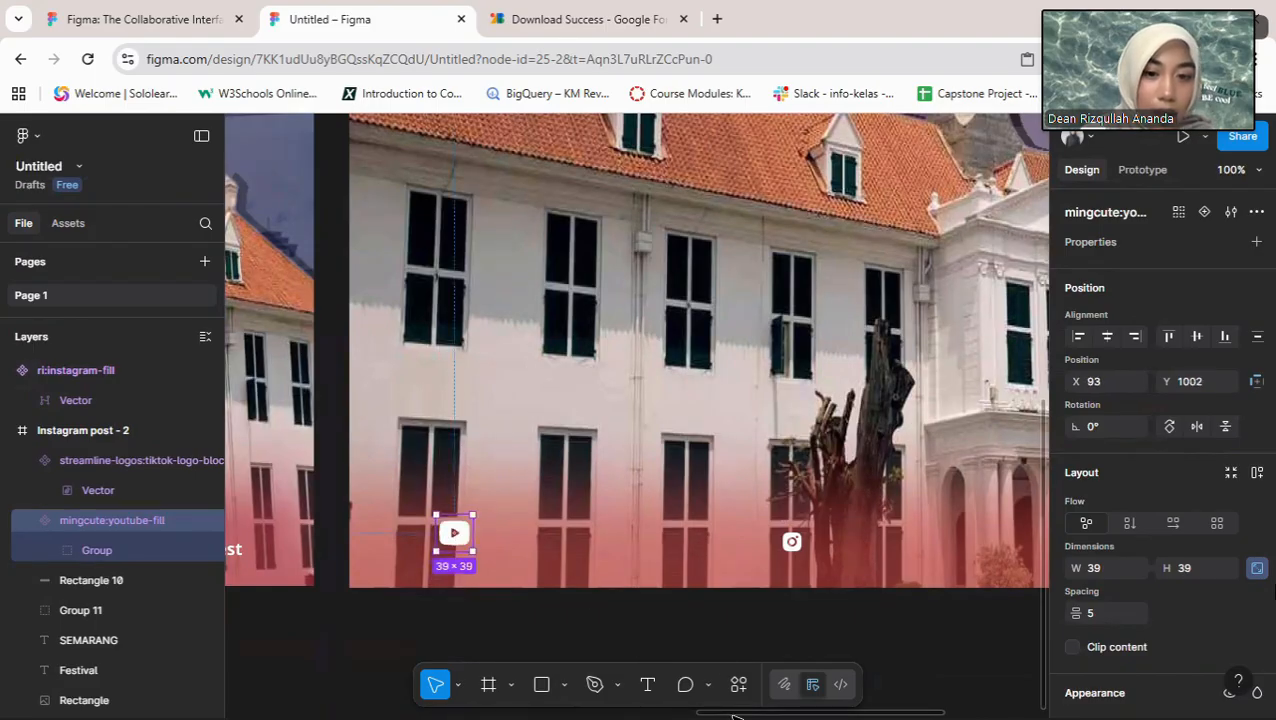
Step: Compare with the original post's footer, then reduce the YouTube icon to 36 × 36 and move it to X 80, Y 1009
{"action": "scroll", "coordinate": [730, 712], "scroll_direction": "left", "scroll_amount": 10}
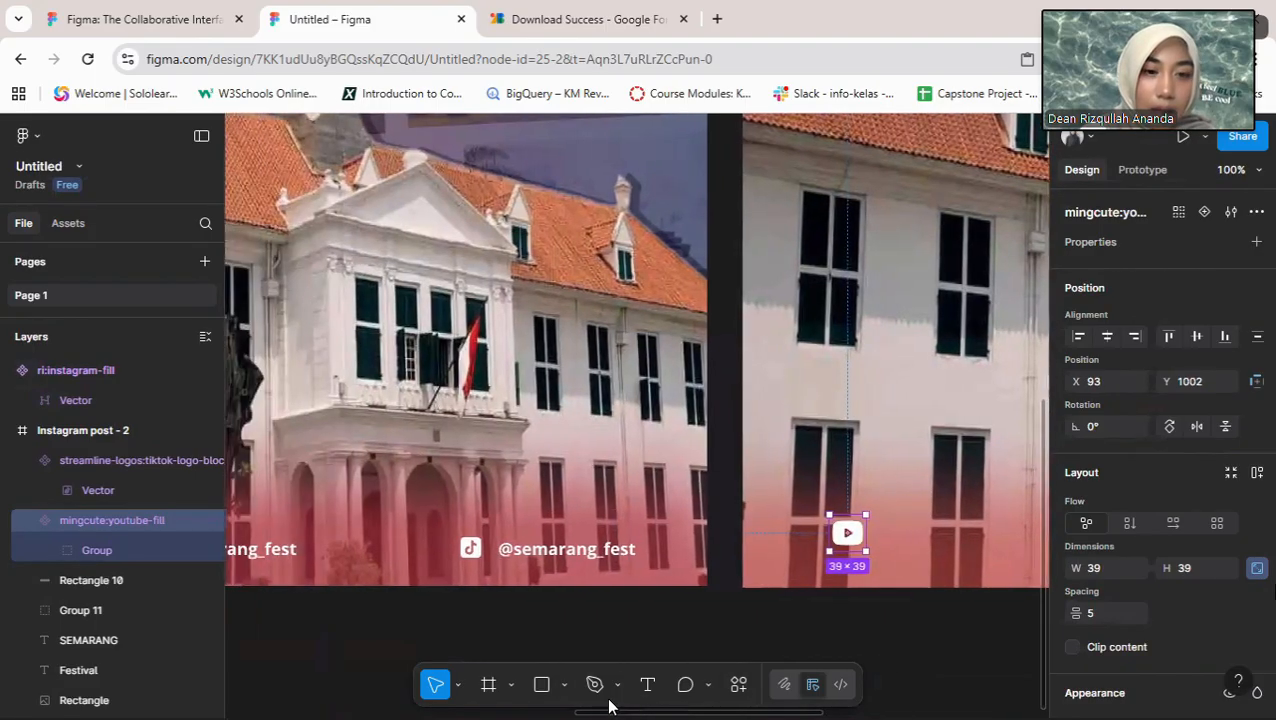
{"action": "scroll", "coordinate": [540, 688], "scroll_direction": "left", "scroll_amount": 6}
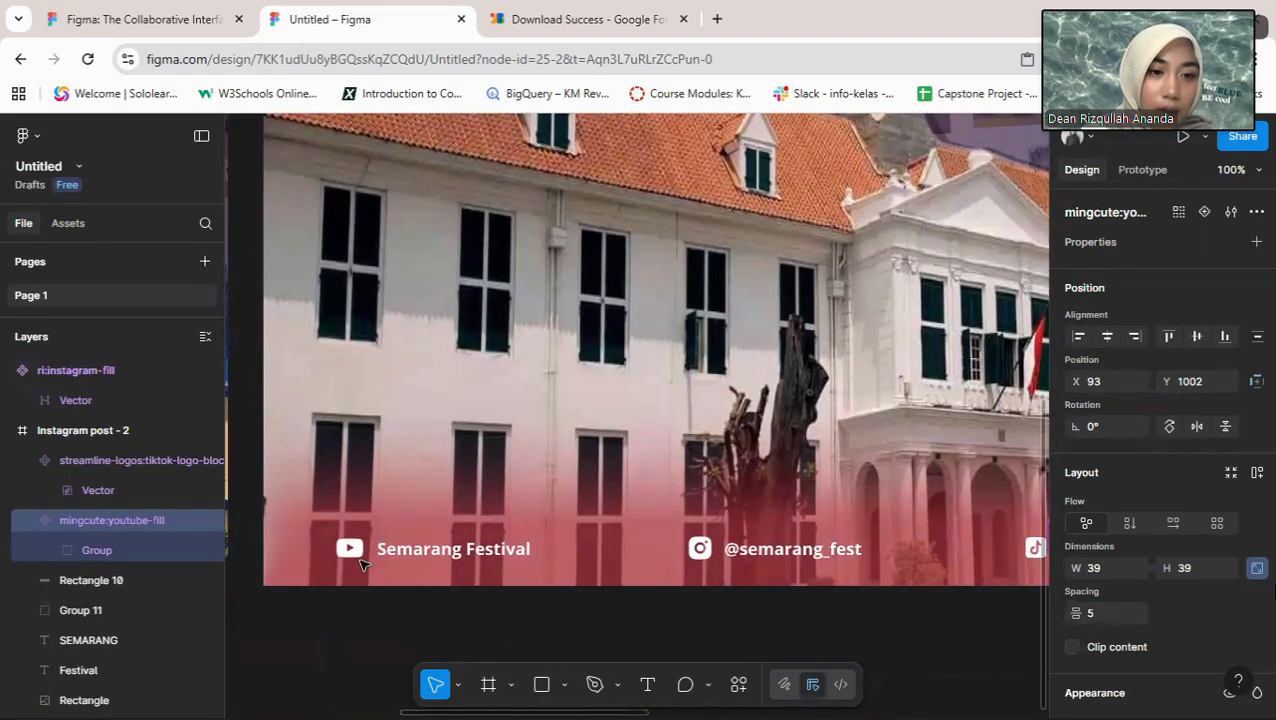
{"action": "left_click", "coordinate": [300, 580]}
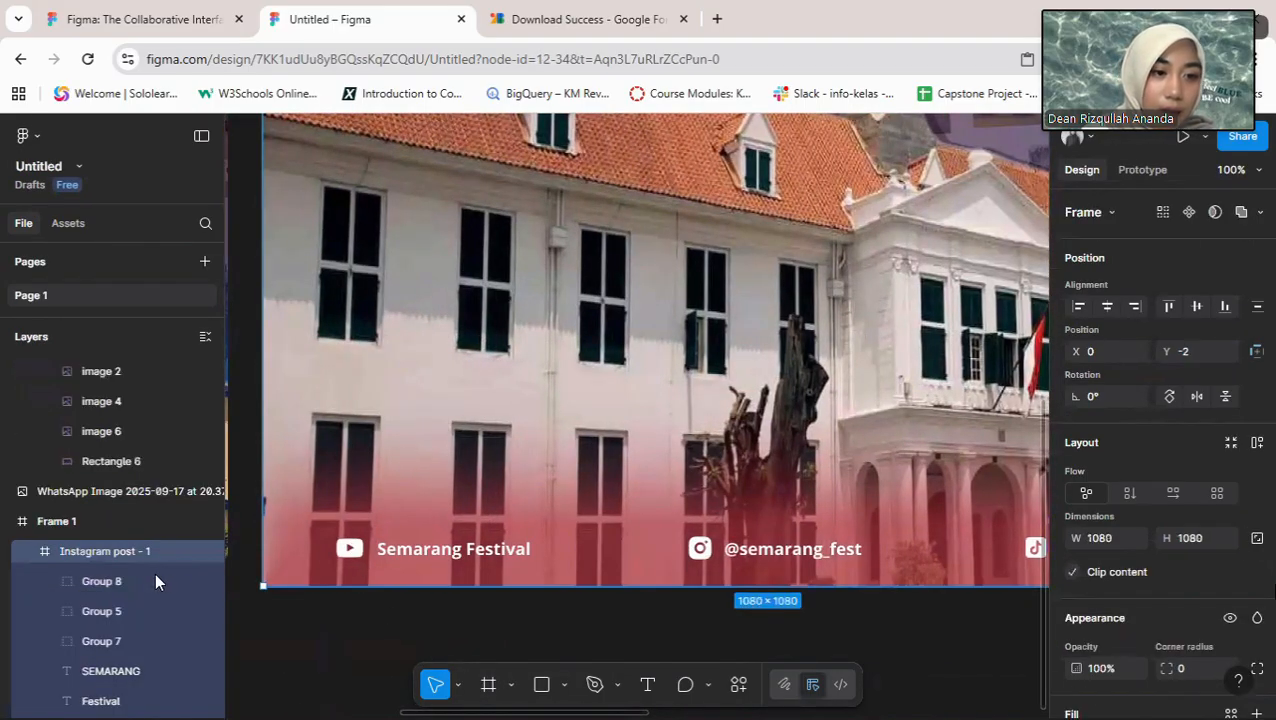
{"action": "scroll", "coordinate": [155, 581], "scroll_direction": "down", "scroll_amount": 5}
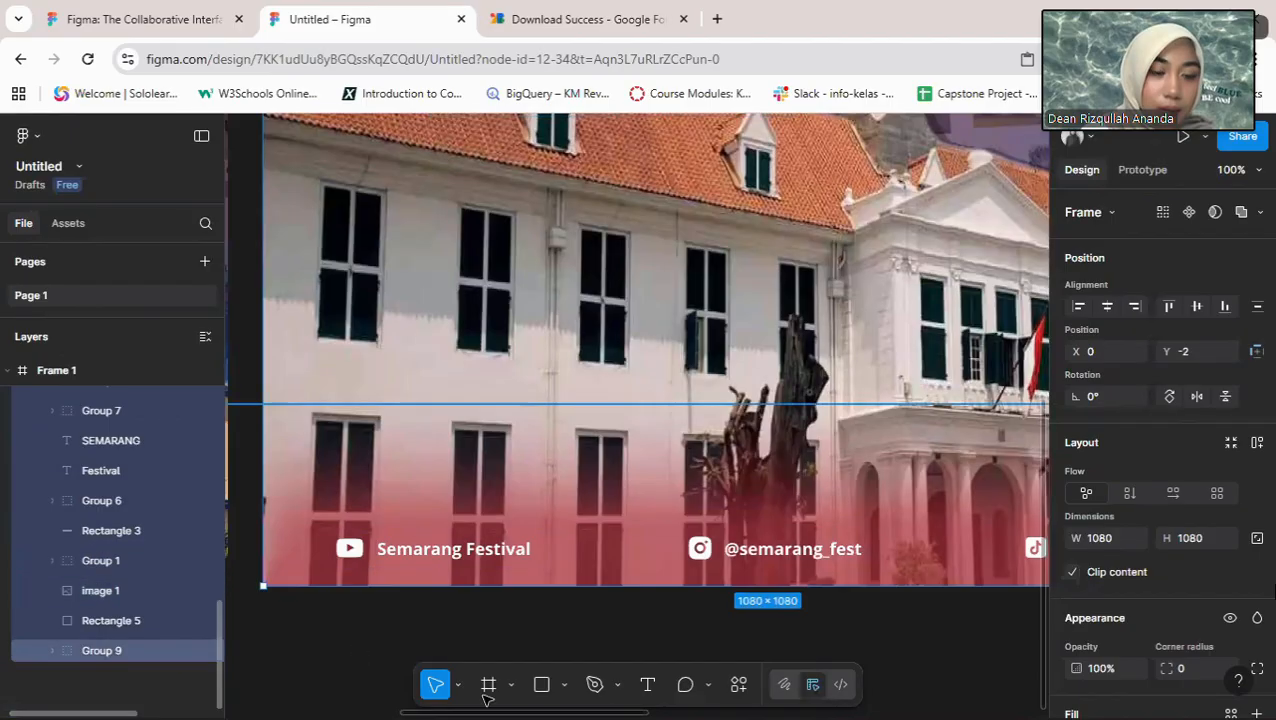
{"action": "scroll", "coordinate": [630, 698], "scroll_direction": "right", "scroll_amount": 10}
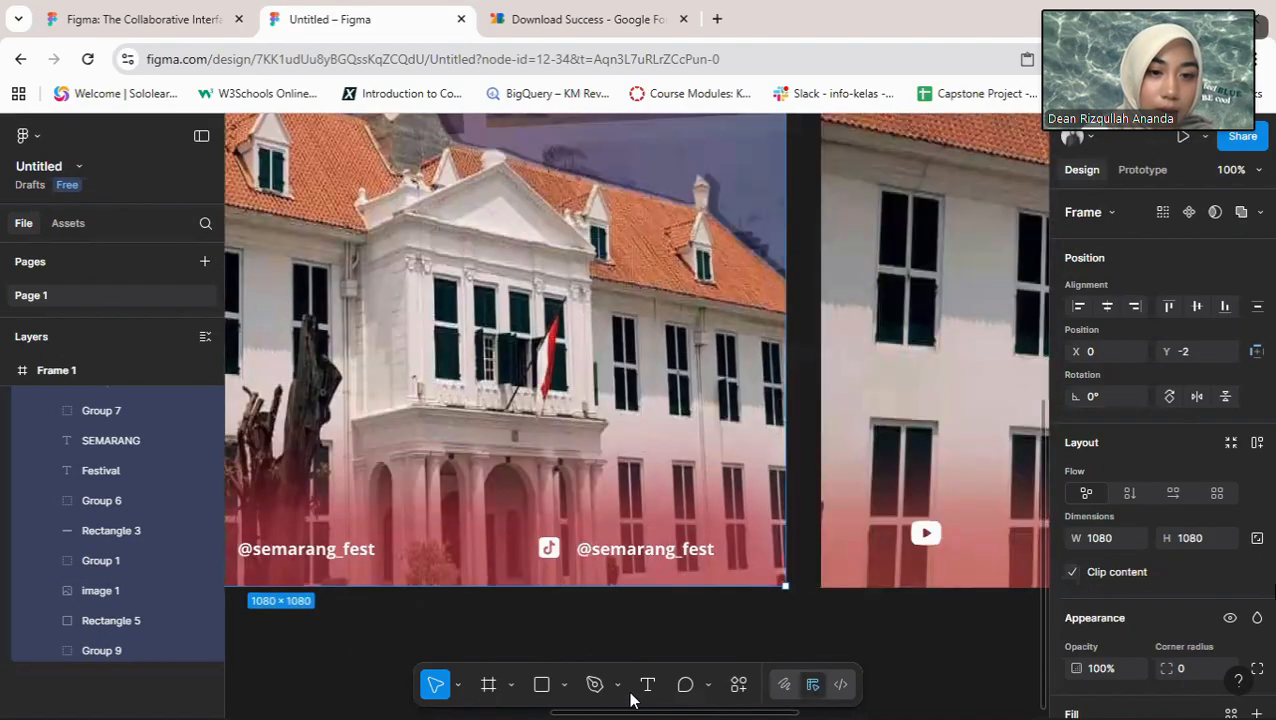
{"action": "left_click", "coordinate": [648, 523]}
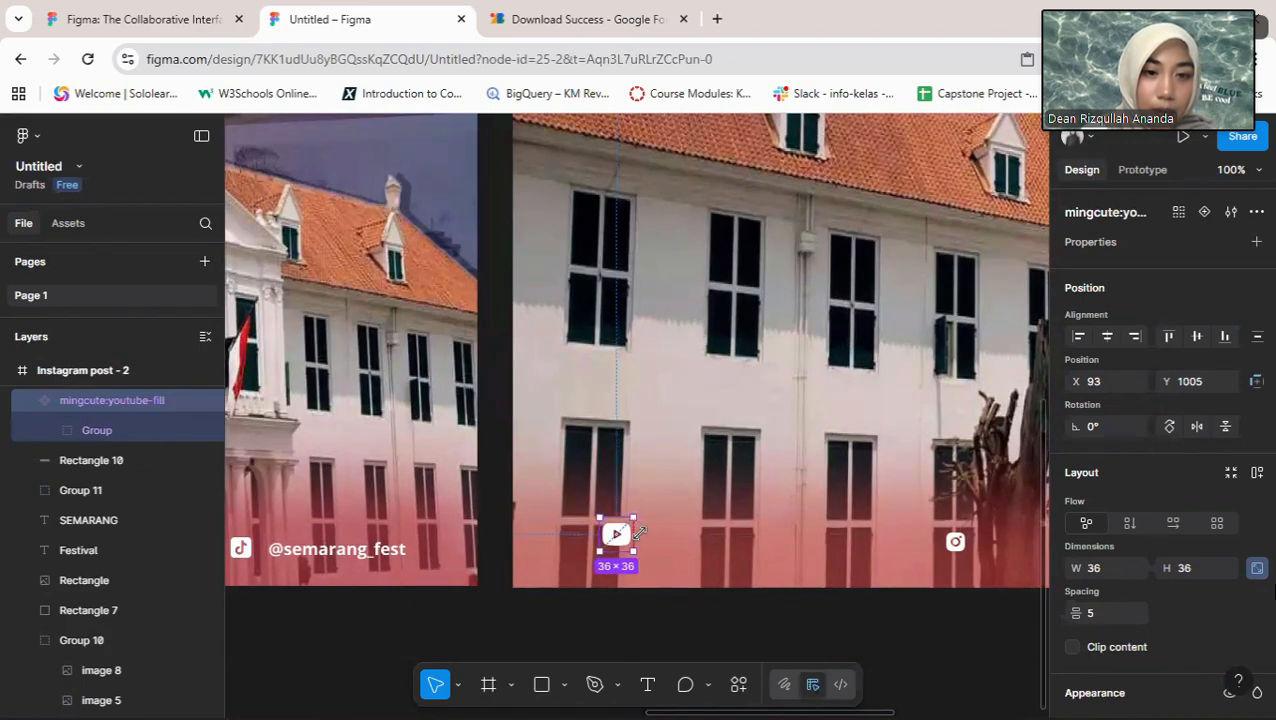
{"action": "left_click_drag", "start_coordinate": [635, 527], "coordinate": [632, 540]}
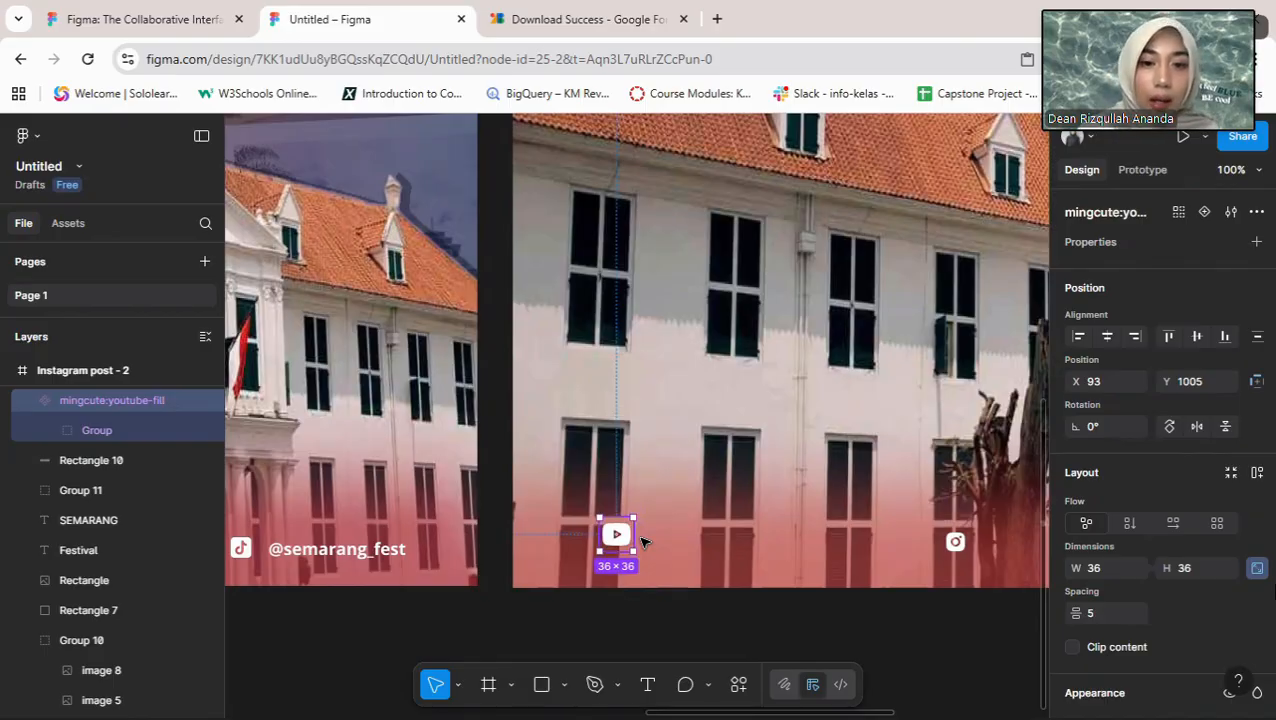
{"action": "left_click_drag", "start_coordinate": [617, 534], "coordinate": [604, 538]}
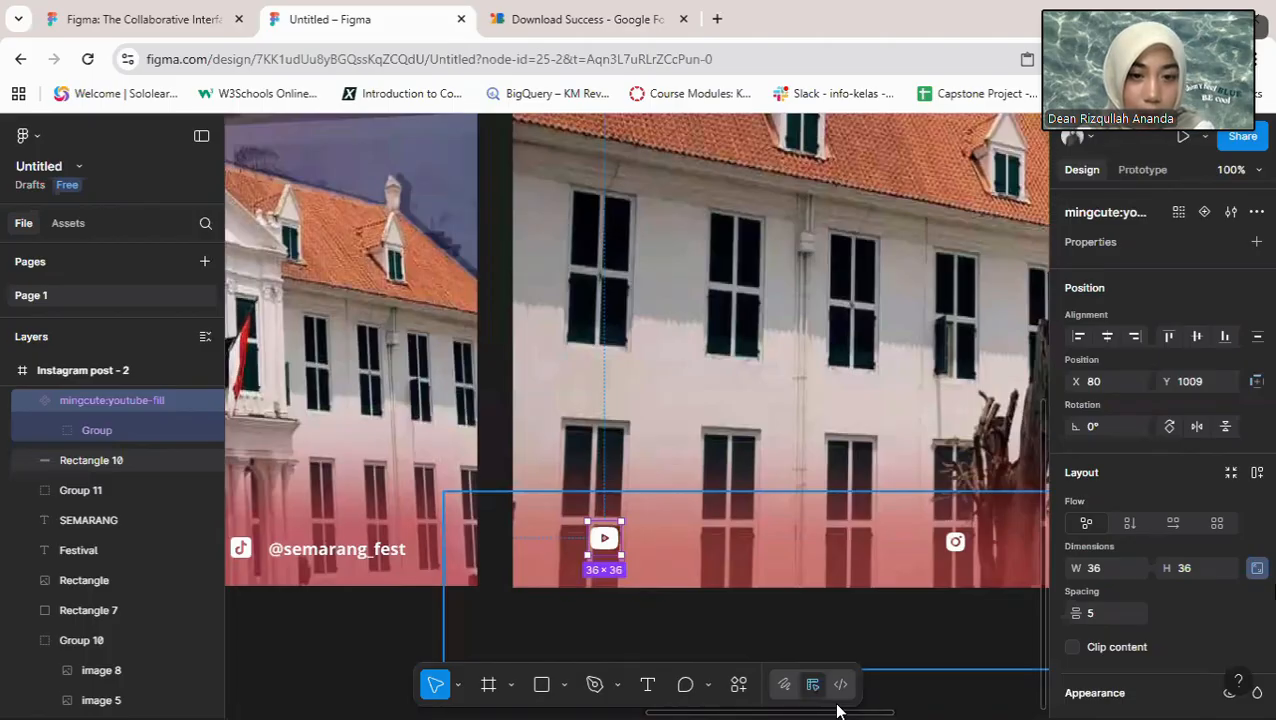
Step: Resize the TikTok icon to 29 × 29 and nudge it to X 415, Y 1010, just clear of the Instagram icon
{"action": "key", "text": "ctrl+v"}
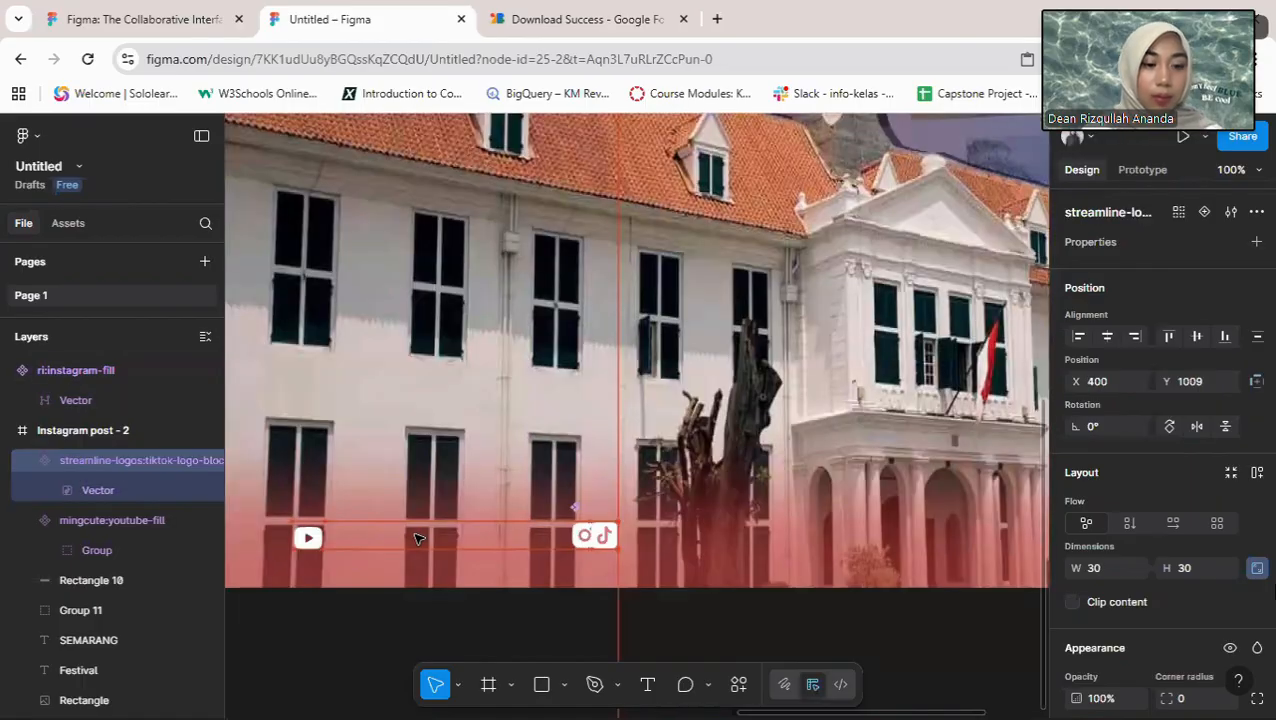
{"action": "key", "text": "alt"}
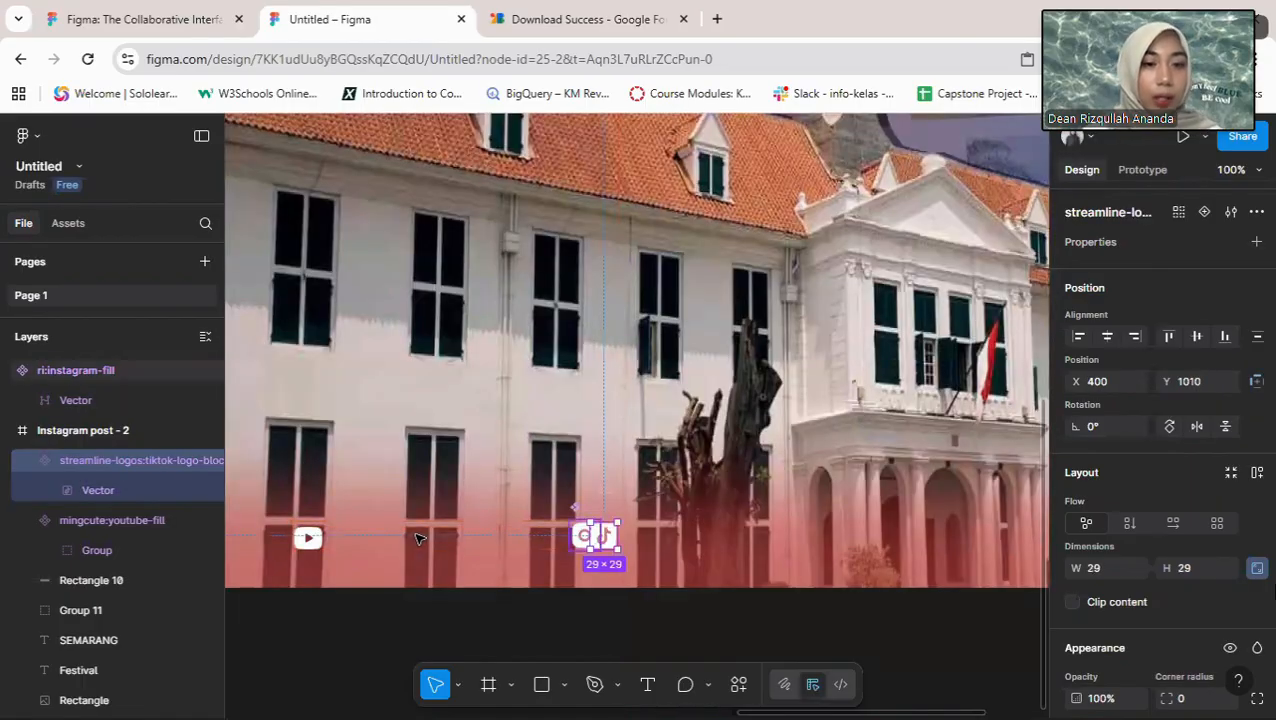
{"action": "key", "text": "Right"}
{"action": "key", "text": "Right"}
{"action": "key", "text": "Right"}
{"action": "key", "text": "Right"}
{"action": "key", "text": "Right"}
{"action": "key", "text": "Right"}
{"action": "key", "text": "Right"}
{"action": "key", "text": "Right"}
{"action": "key", "text": "Right"}
{"action": "key", "text": "Right"}
{"action": "key", "text": "Right"}
{"action": "key", "text": "Right"}
{"action": "key", "text": "Right"}
{"action": "key", "text": "Right"}
{"action": "key", "text": "Right"}
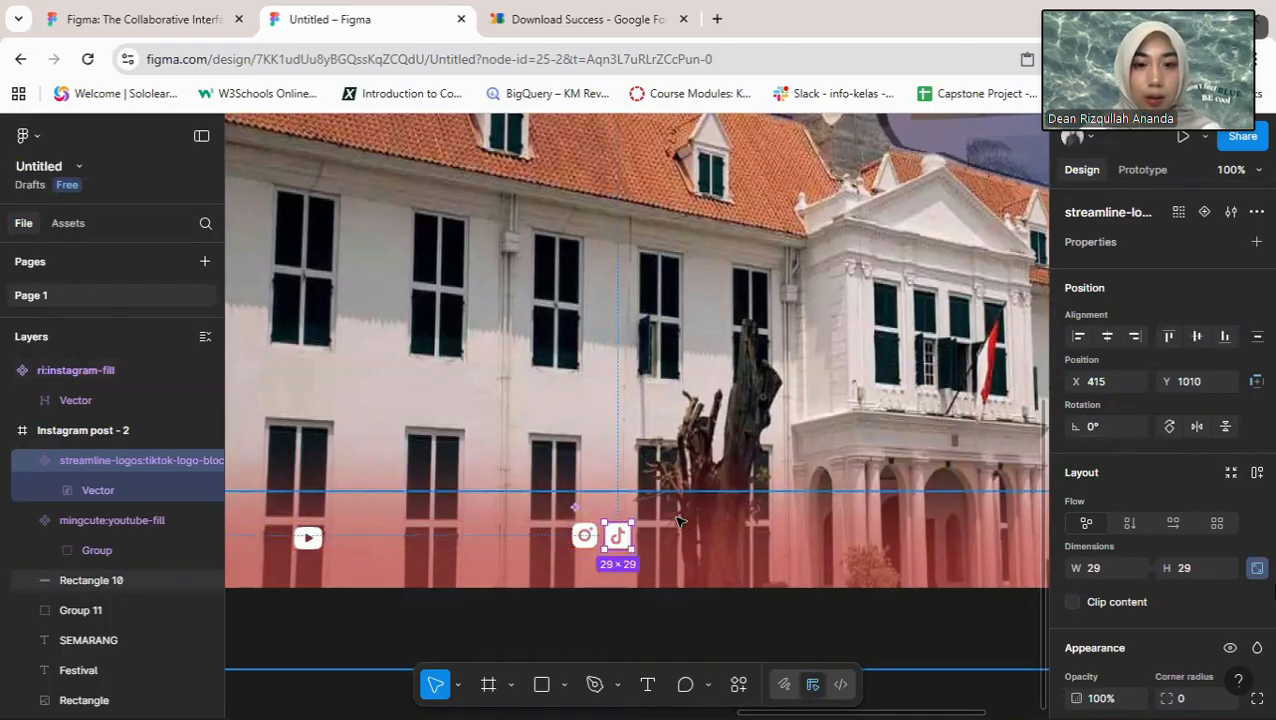
Step: Move the TikTok icon farther right along the footer strip to about X 704, Y 1012
{"action": "left_click_drag", "start_coordinate": [617, 536], "coordinate": [684, 535]}
{"action": "left_click", "coordinate": [684, 537]}
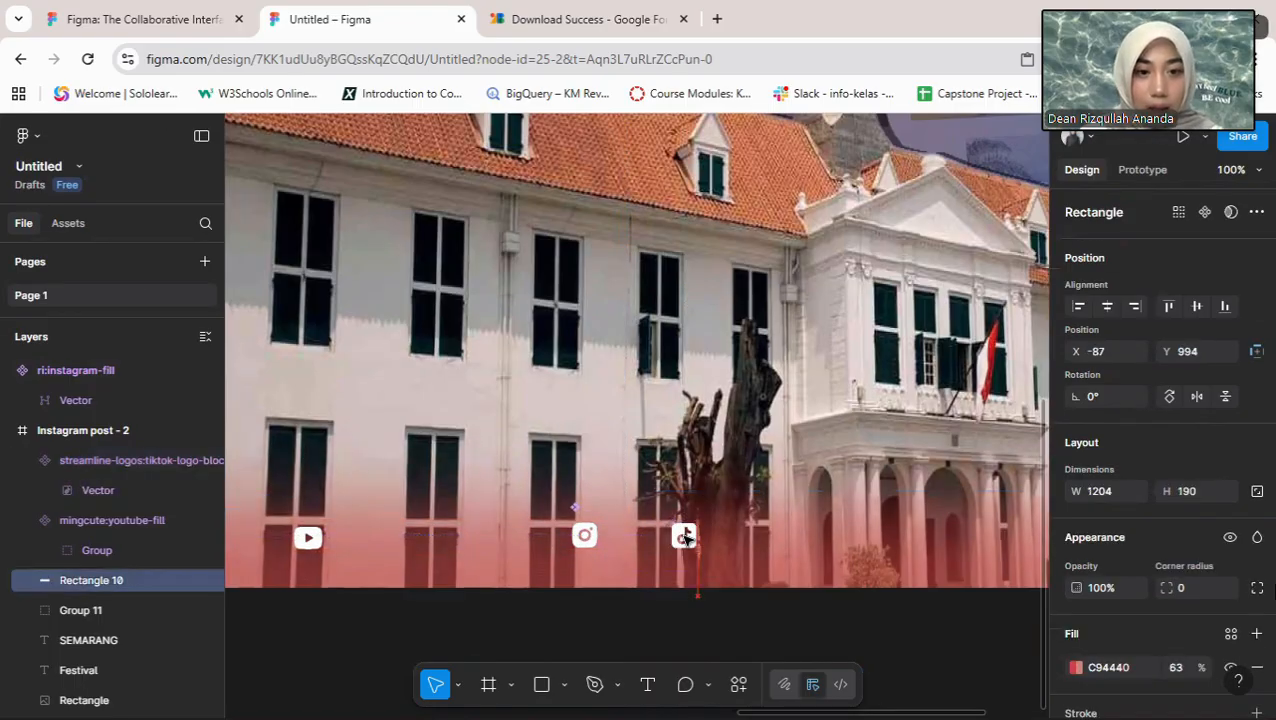
{"action": "left_click_drag", "start_coordinate": [684, 537], "coordinate": [683, 535]}
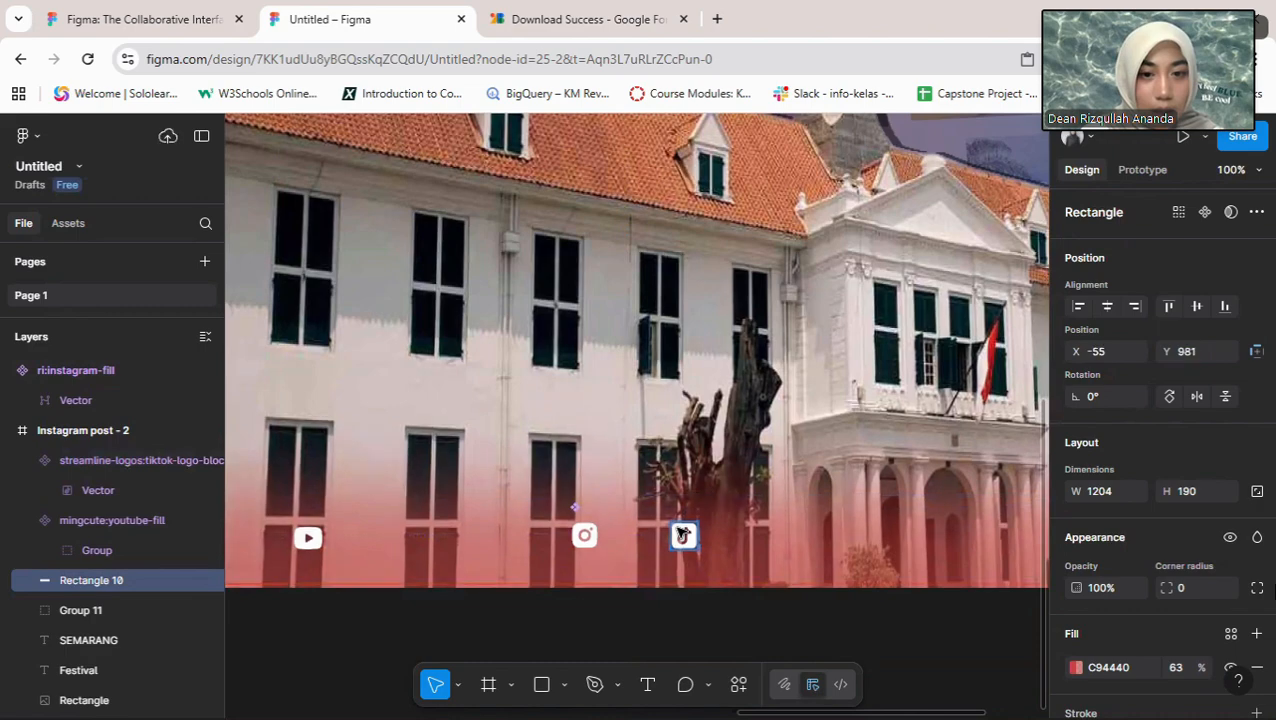
{"action": "left_click", "coordinate": [683, 535]}
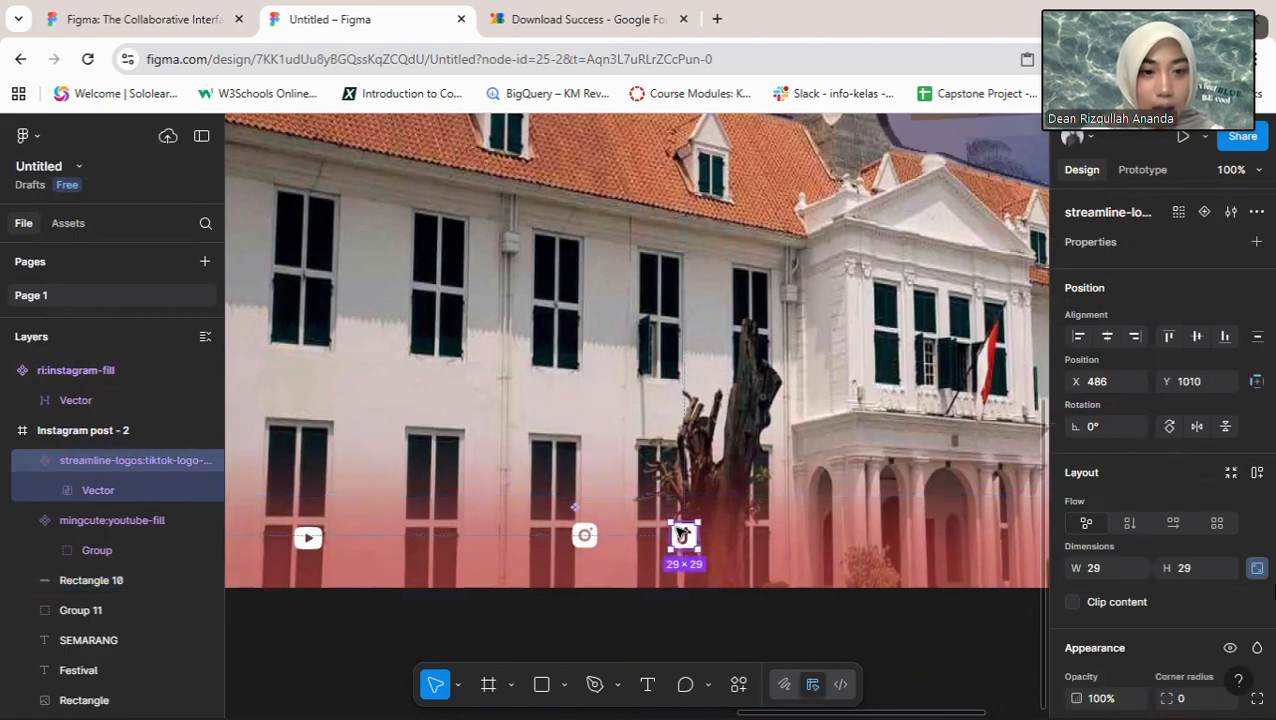
{"action": "left_click_drag", "start_coordinate": [683, 535], "coordinate": [887, 537]}
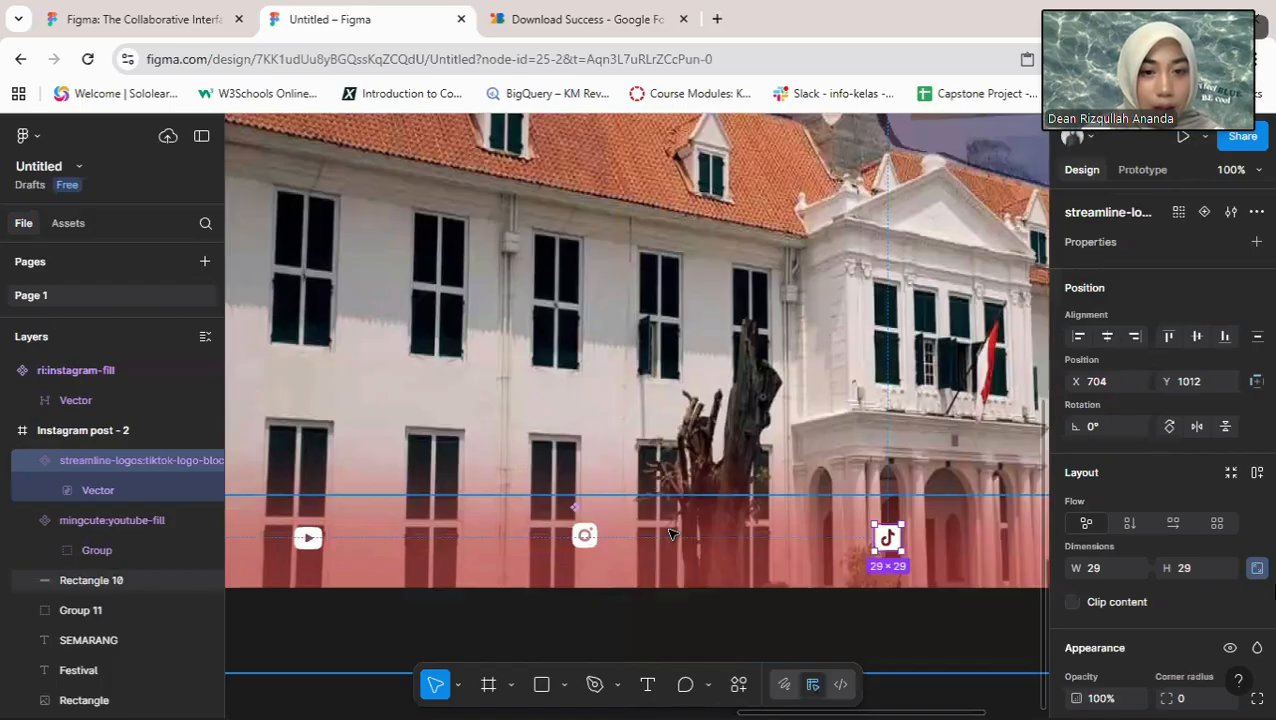
Step: Add a text box about 179 × 67 at about X 256, Y 860, above the footer, reading "Semarang fest"
{"action": "left_click", "coordinate": [669, 535]}
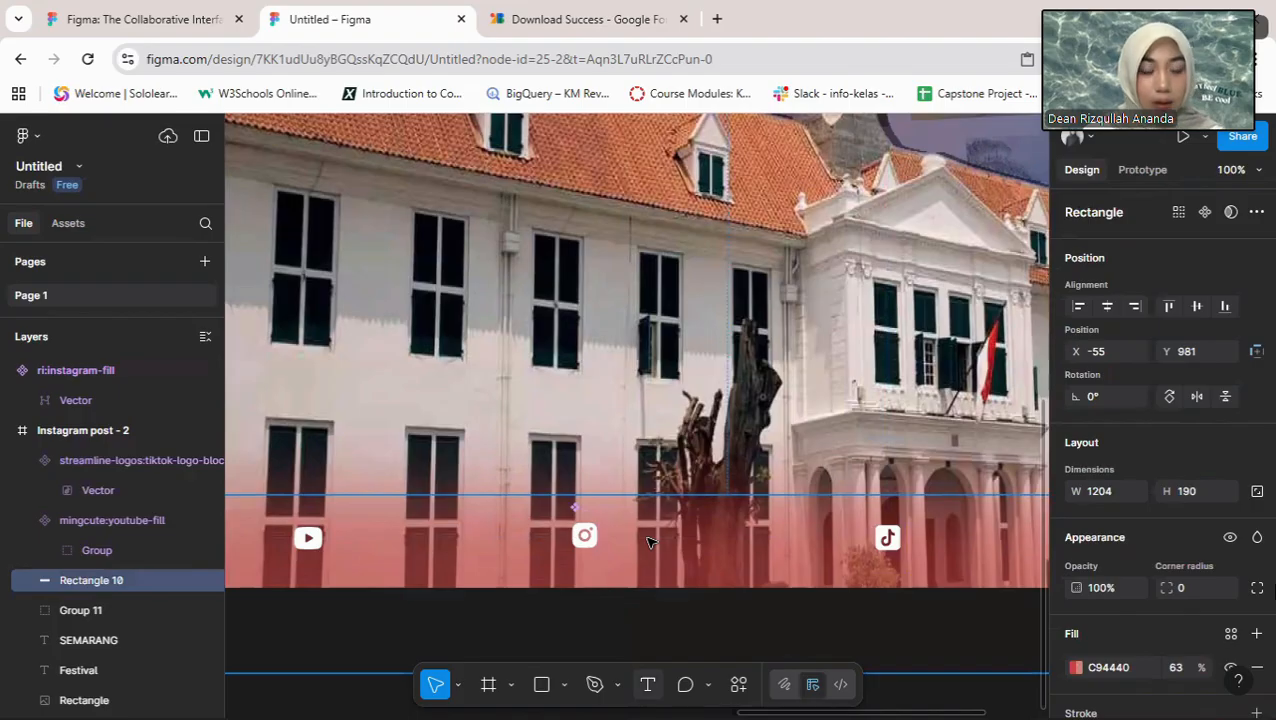
{"action": "key", "text": "t"}
{"action": "left_click_drag", "start_coordinate": [456, 382], "coordinate": [623, 444]}
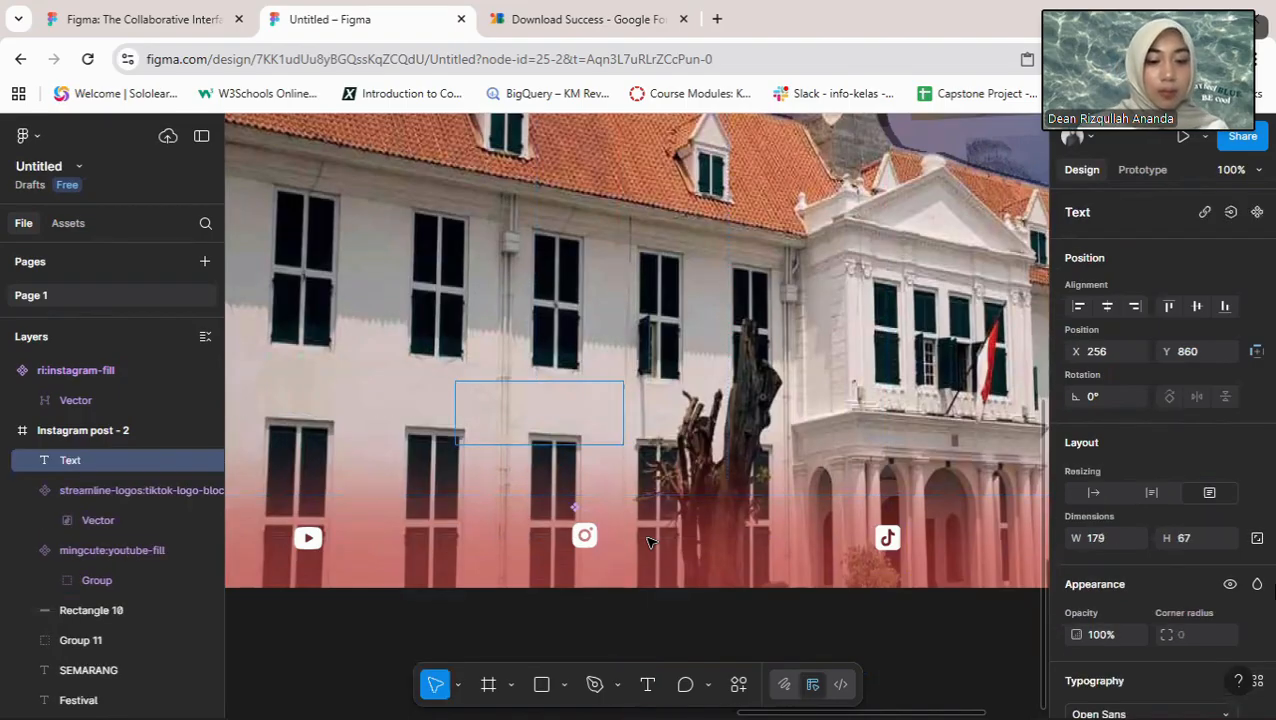
{"action": "type", "text": "semara"}
{"action": "key", "text": "BackSpace"}
{"action": "key", "text": "BackSpace"}
{"action": "key", "text": "BackSpace"}
{"action": "key", "text": "BackSpace"}
{"action": "key", "text": "BackSpace"}
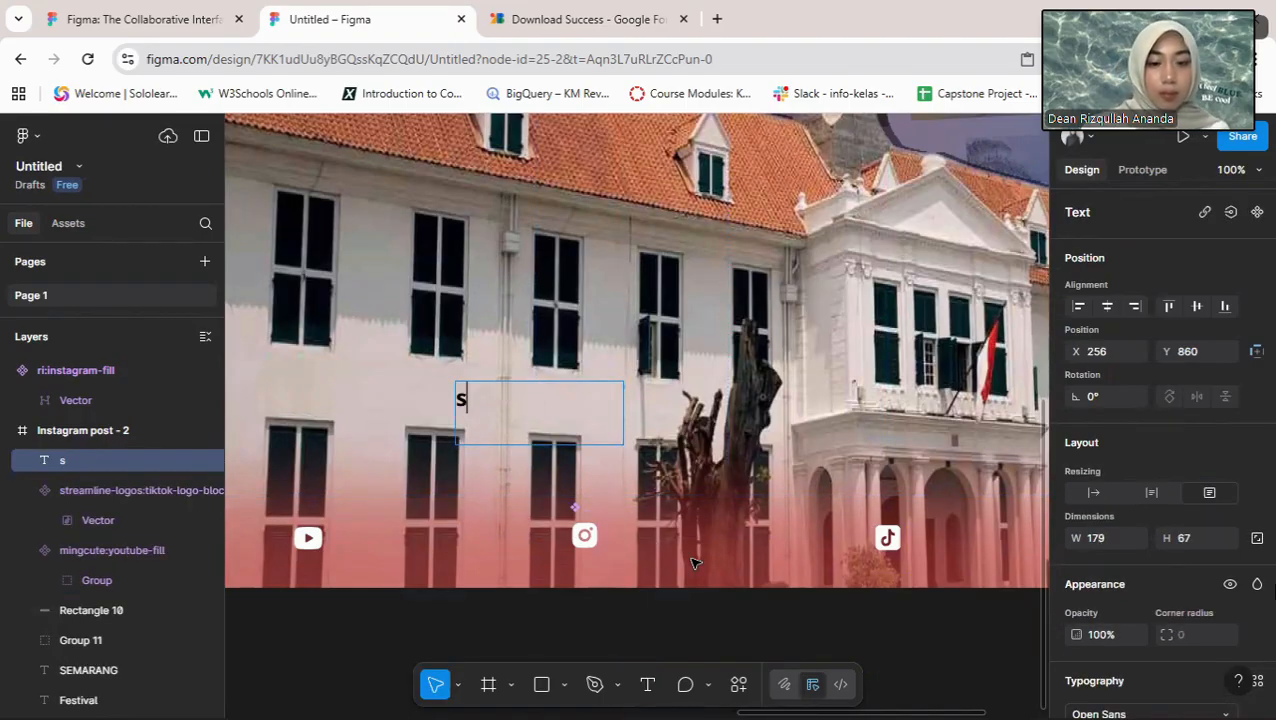
{"action": "key", "text": "BackSpace"}
{"action": "type", "text": "Semarang fest"}
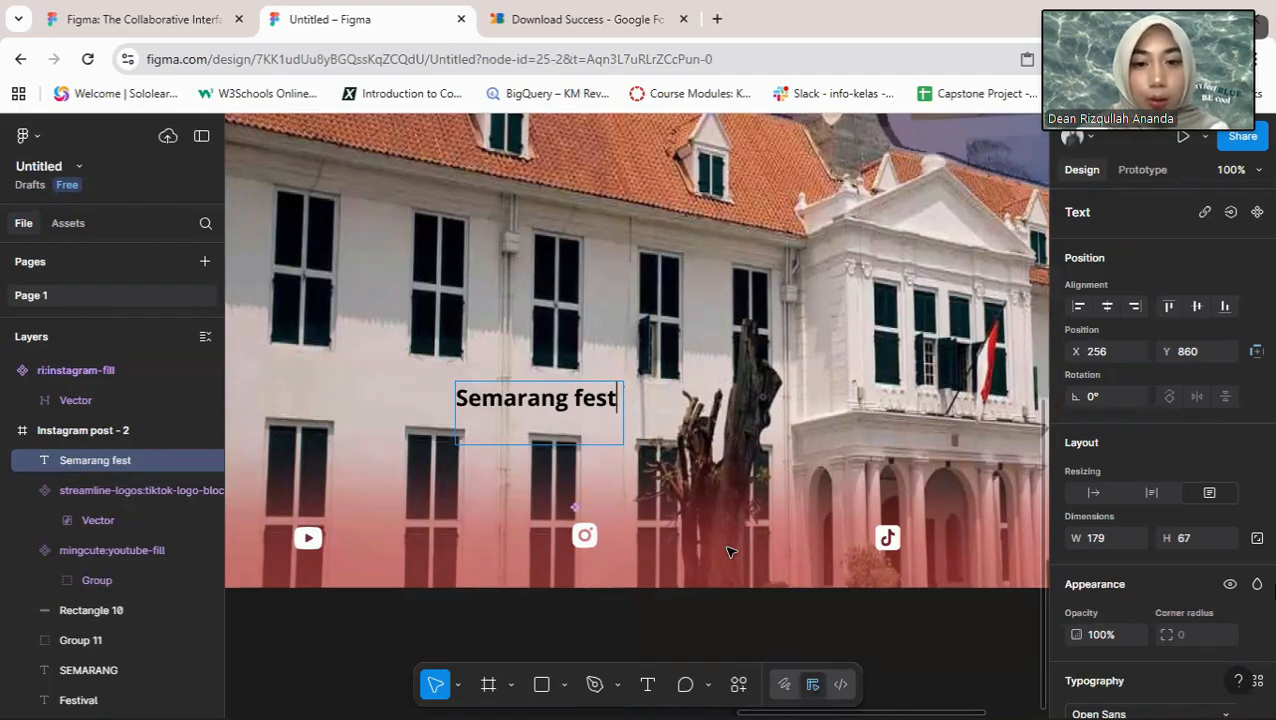
Step: Correct the capitalisation of the new text so it reads "Semarang Fest"
{"action": "key", "text": "BackSpace"}
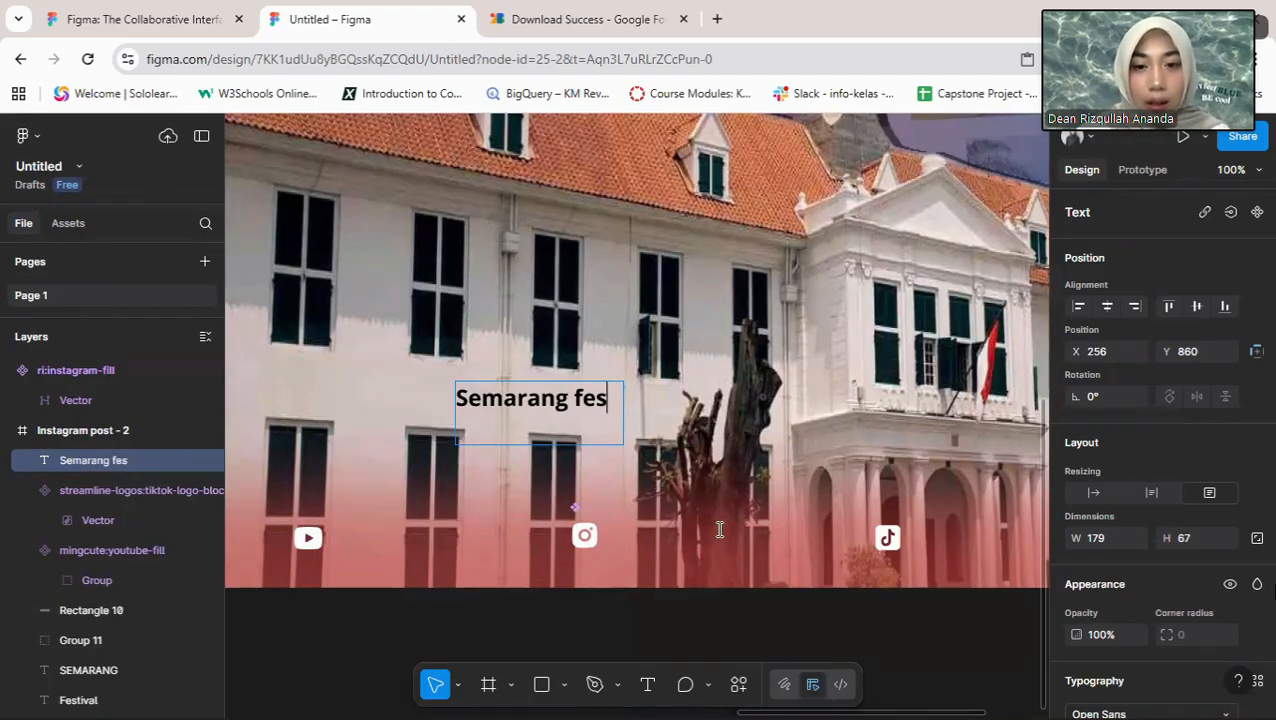
{"action": "key", "text": "BackSpace"}
{"action": "key", "text": "BackSpace"}
{"action": "key", "text": "BackSpace"}
{"action": "key", "text": "BackSpace"}
{"action": "type", "text": "Fes"}
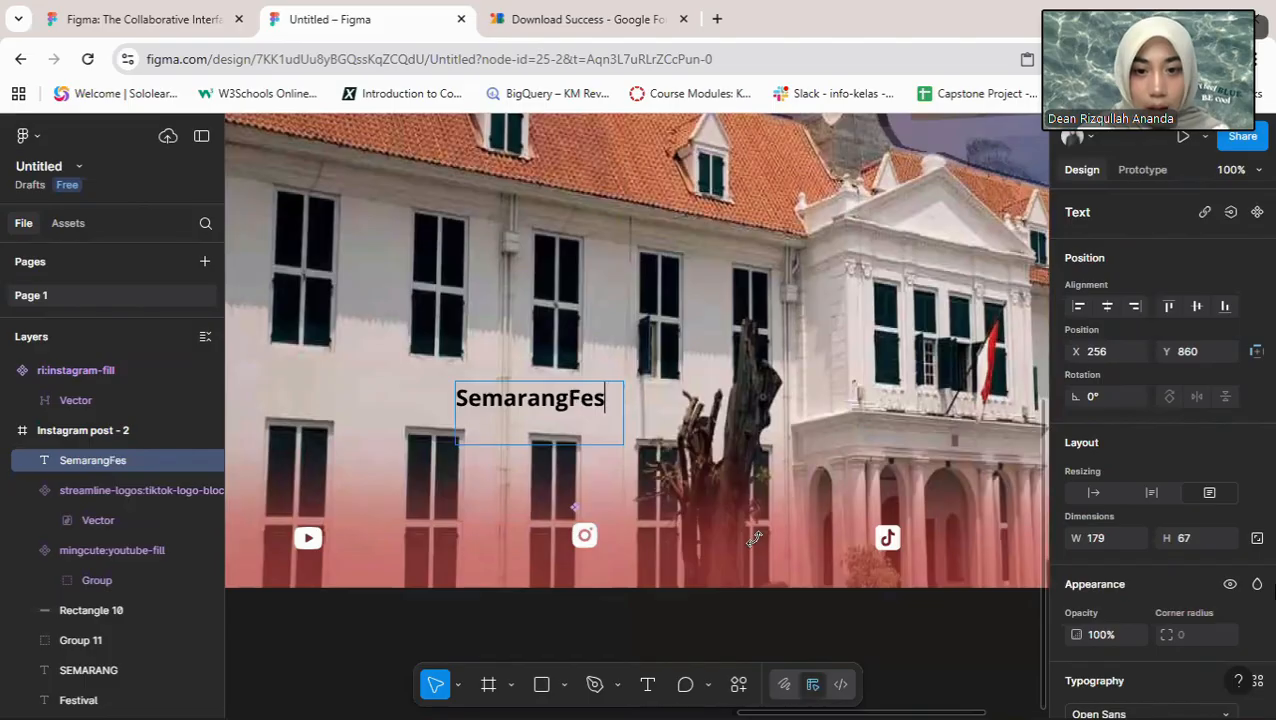
{"action": "type", "text": "t"}
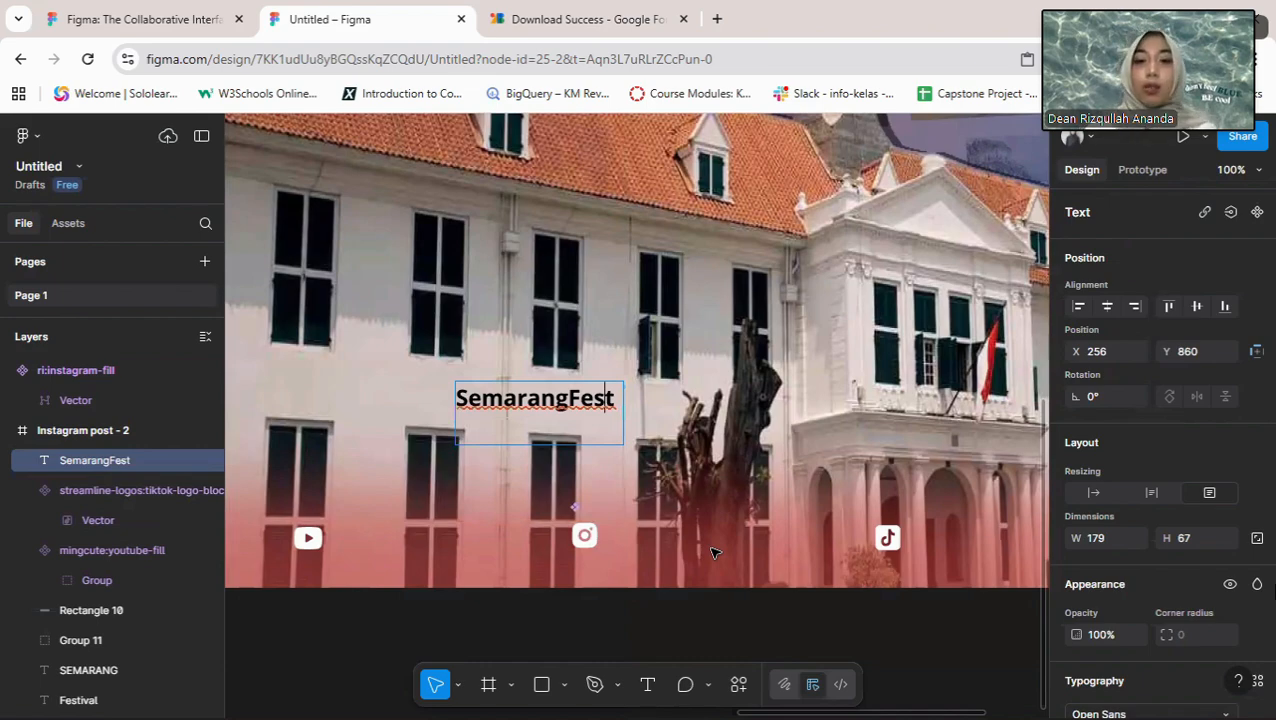
{"action": "key", "text": "Left"}
{"action": "key", "text": "Left"}
{"action": "key", "text": "Left"}
{"action": "key", "text": "Left"}
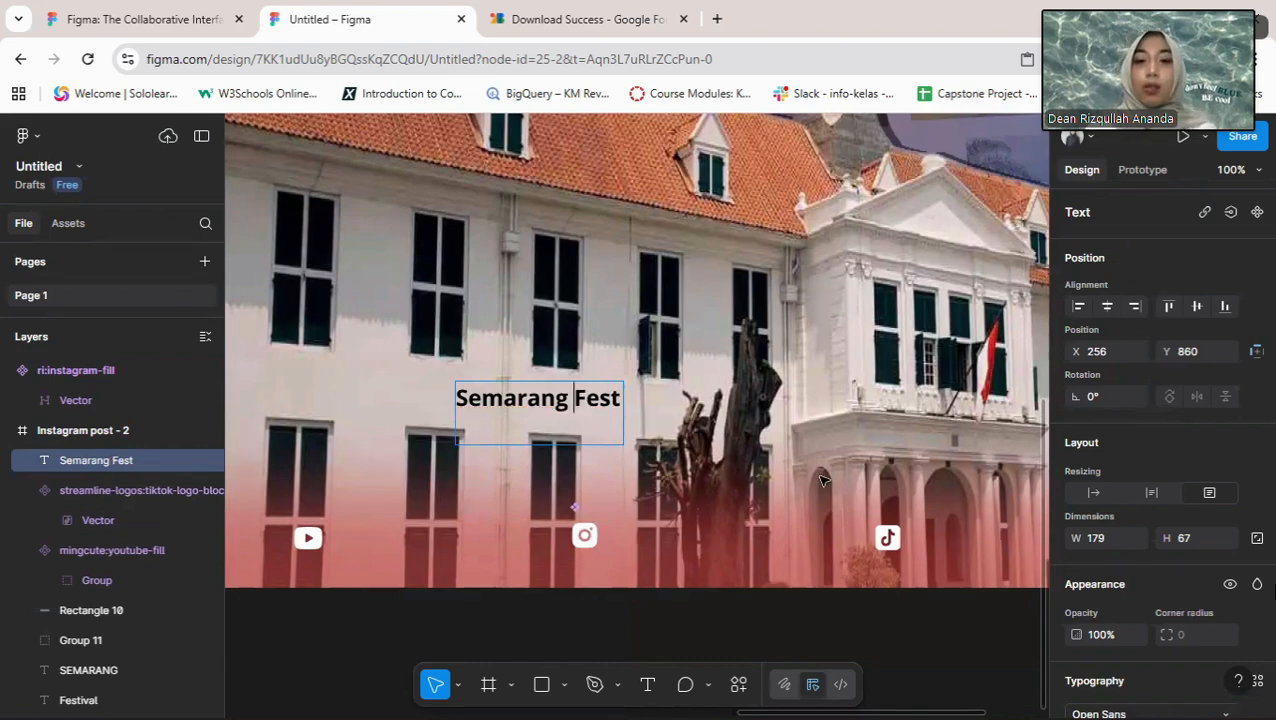
Step: Set the fill colour of the whole Semarang Fest text to white, FFFFFF
{"action": "key", "text": "ctrl+a"}
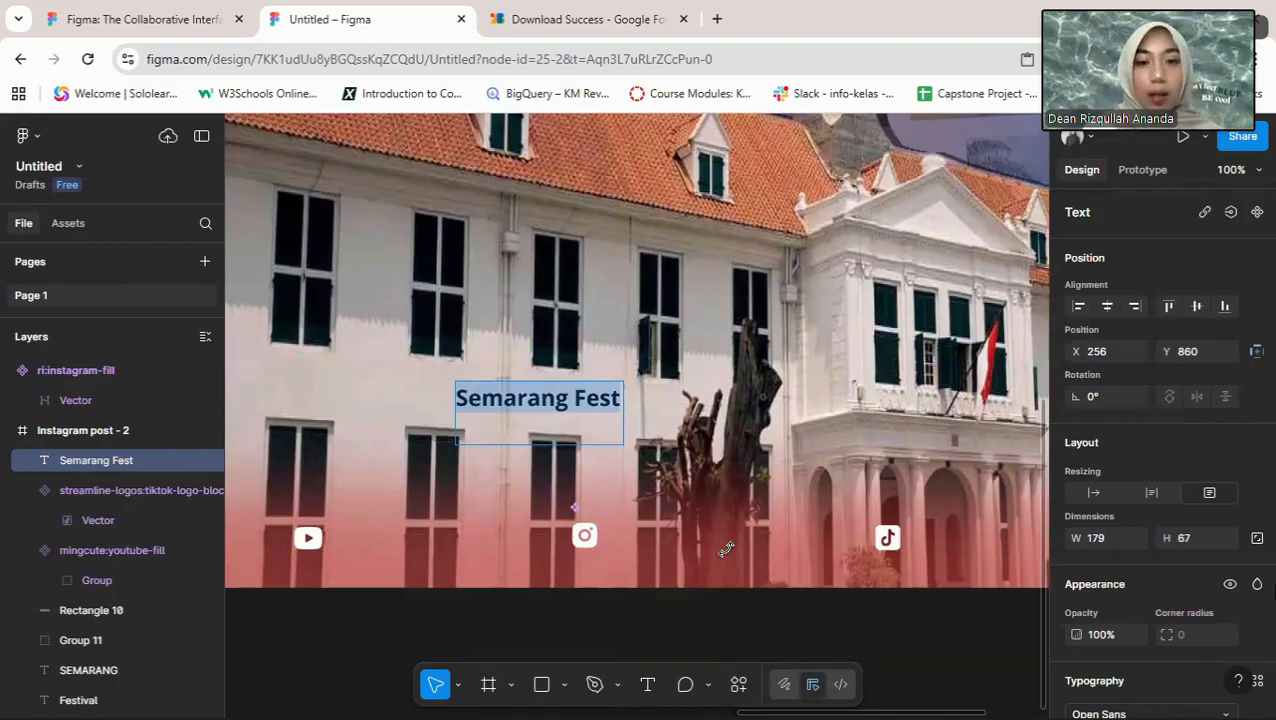
{"action": "scroll", "coordinate": [1160, 540], "scroll_direction": "down", "scroll_amount": 4}
{"action": "left_click", "coordinate": [1076, 540]}
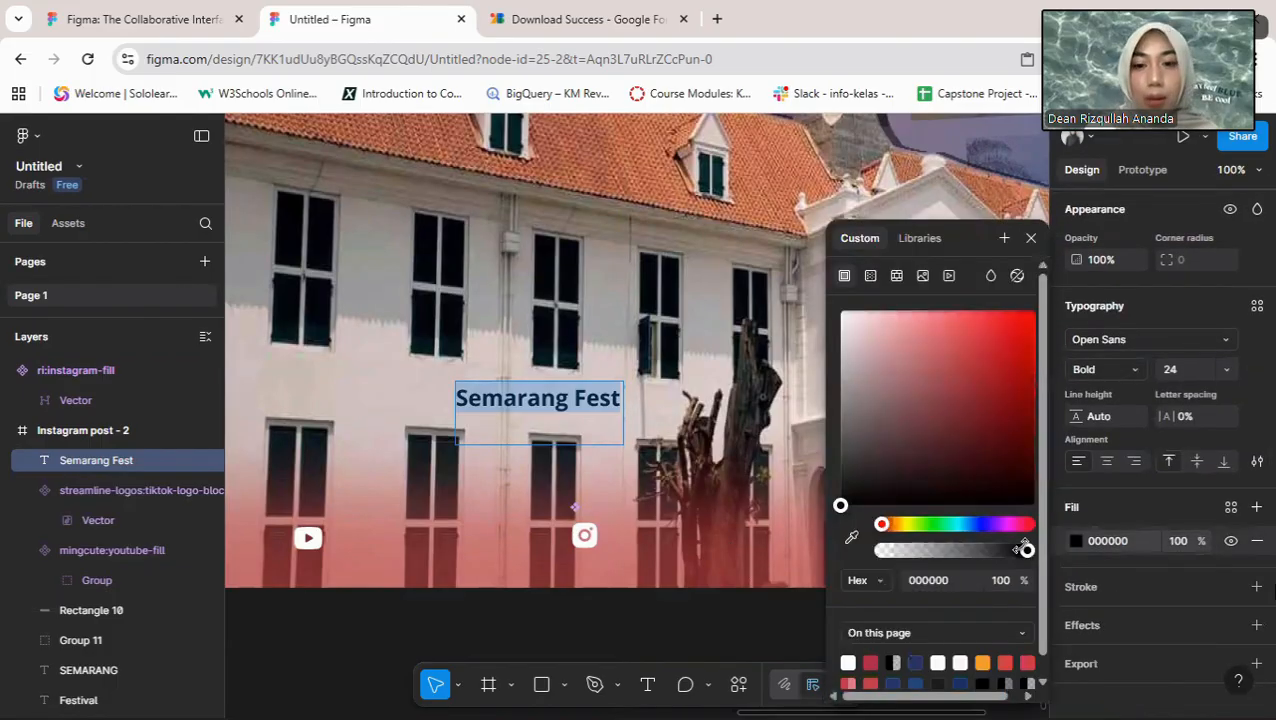
{"action": "left_click", "coordinate": [1019, 549]}
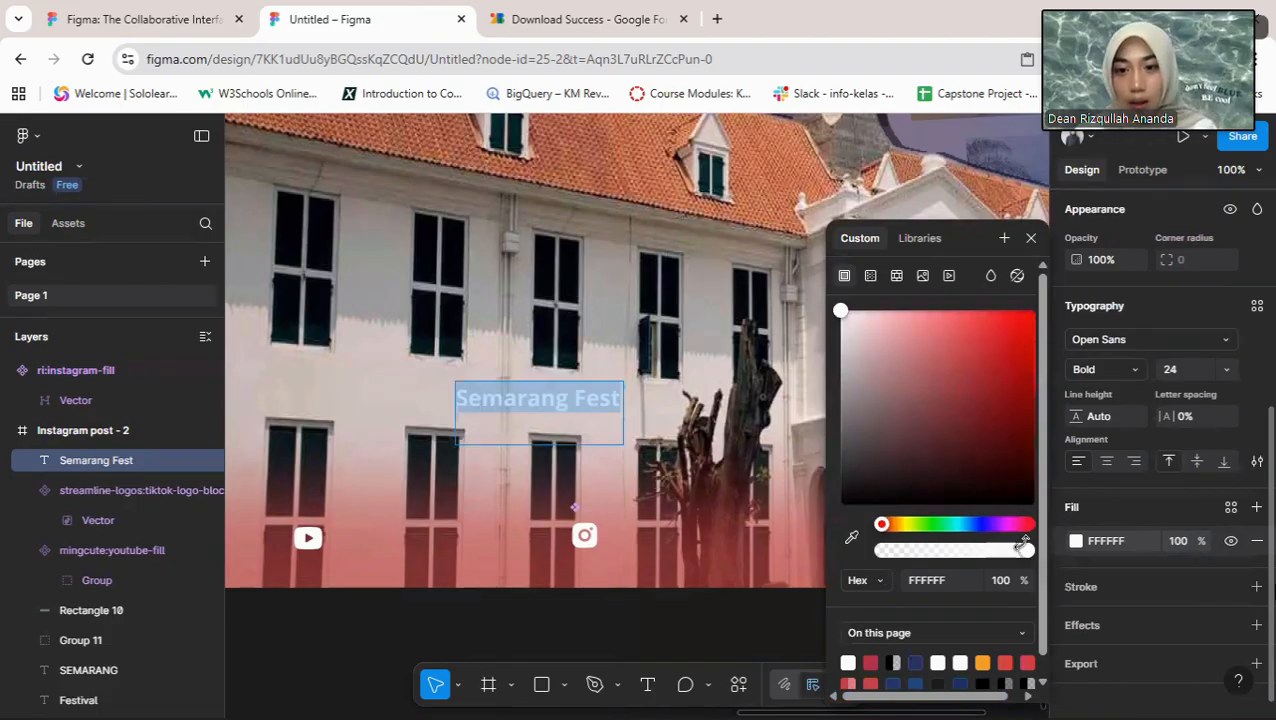
Step: Reduce the font size of the Semarang Fest text to 15
{"action": "scroll", "coordinate": [1021, 545], "scroll_direction": "down", "scroll_amount": 1}
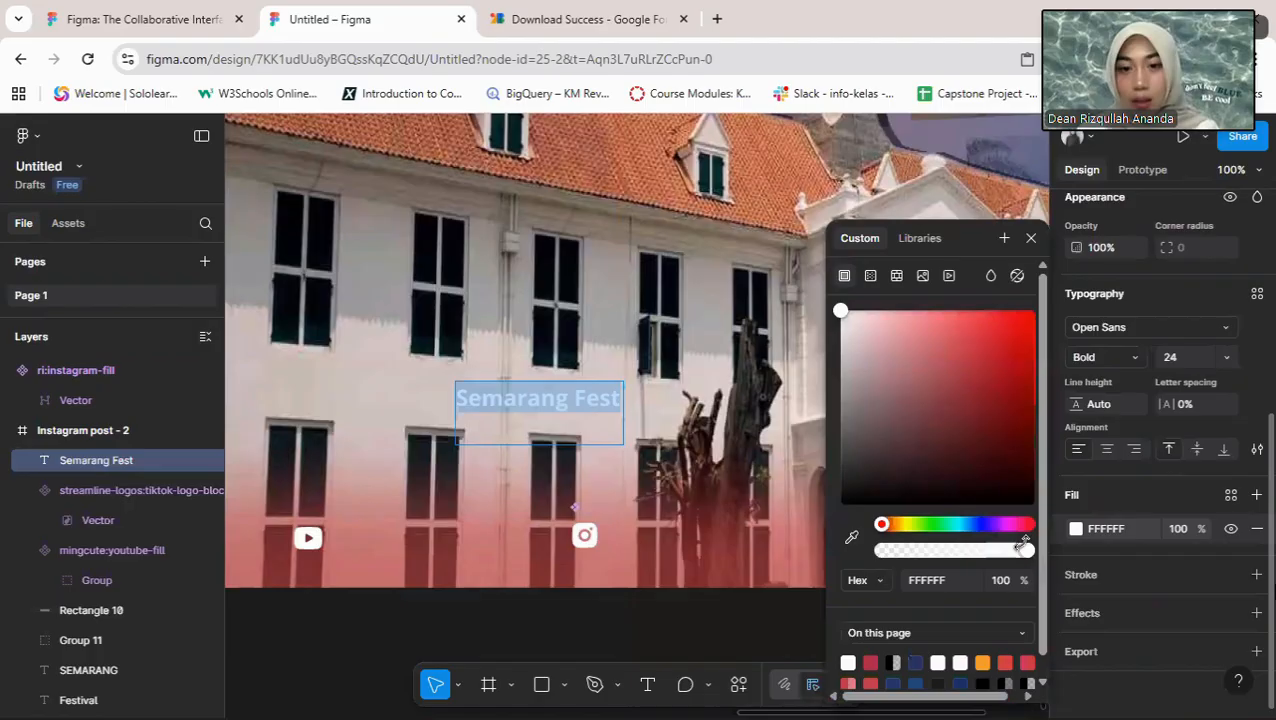
{"action": "left_click", "coordinate": [1226, 357]}
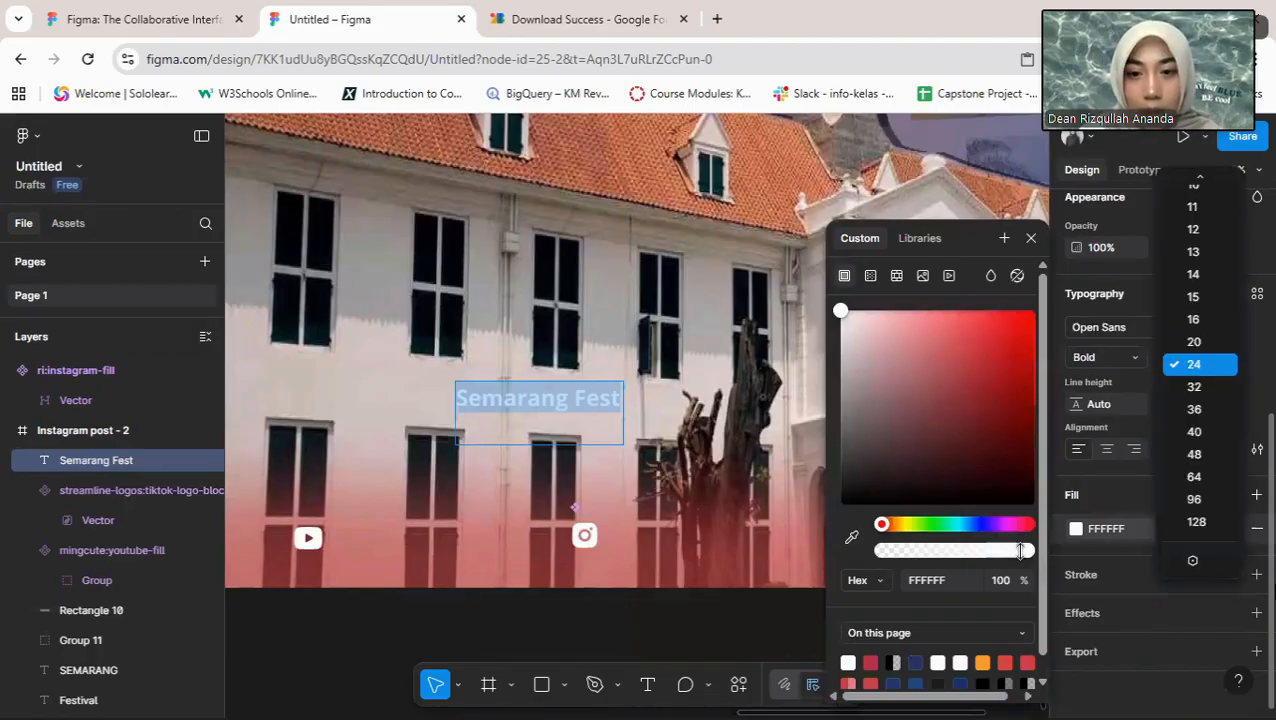
{"action": "key", "text": "Up"}
{"action": "key", "text": "Up"}
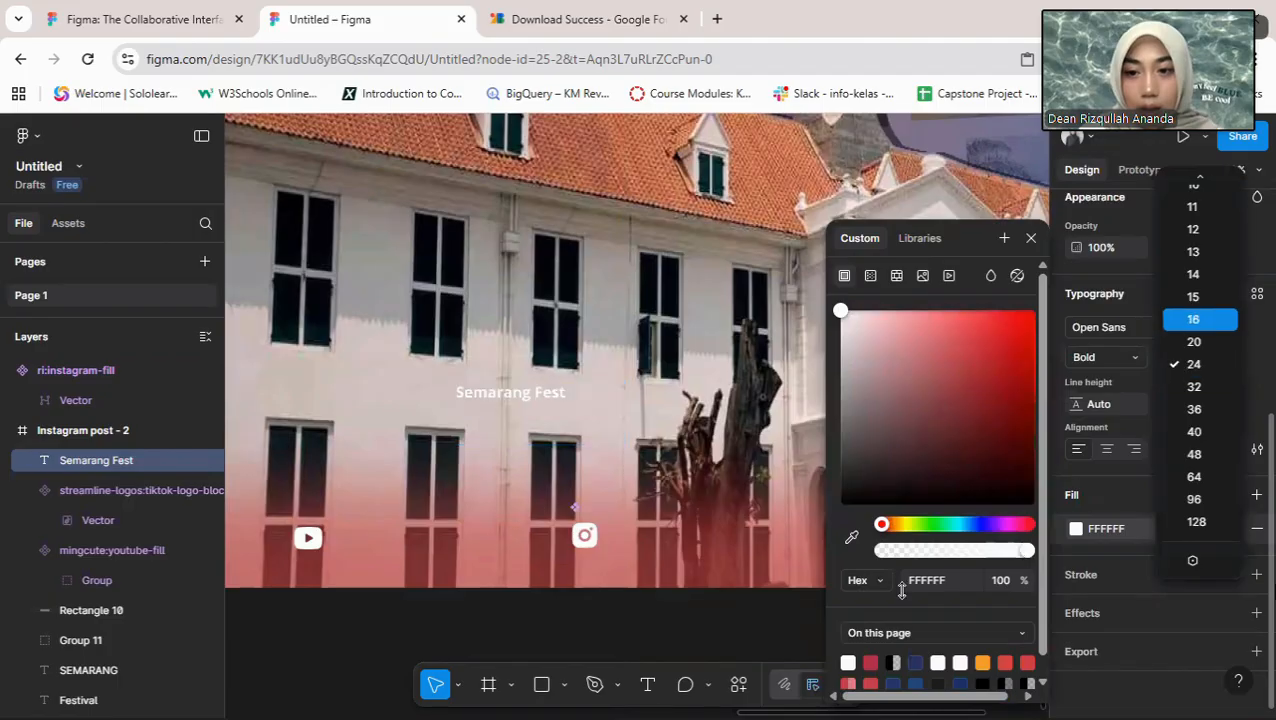
{"action": "key", "text": "Up"}
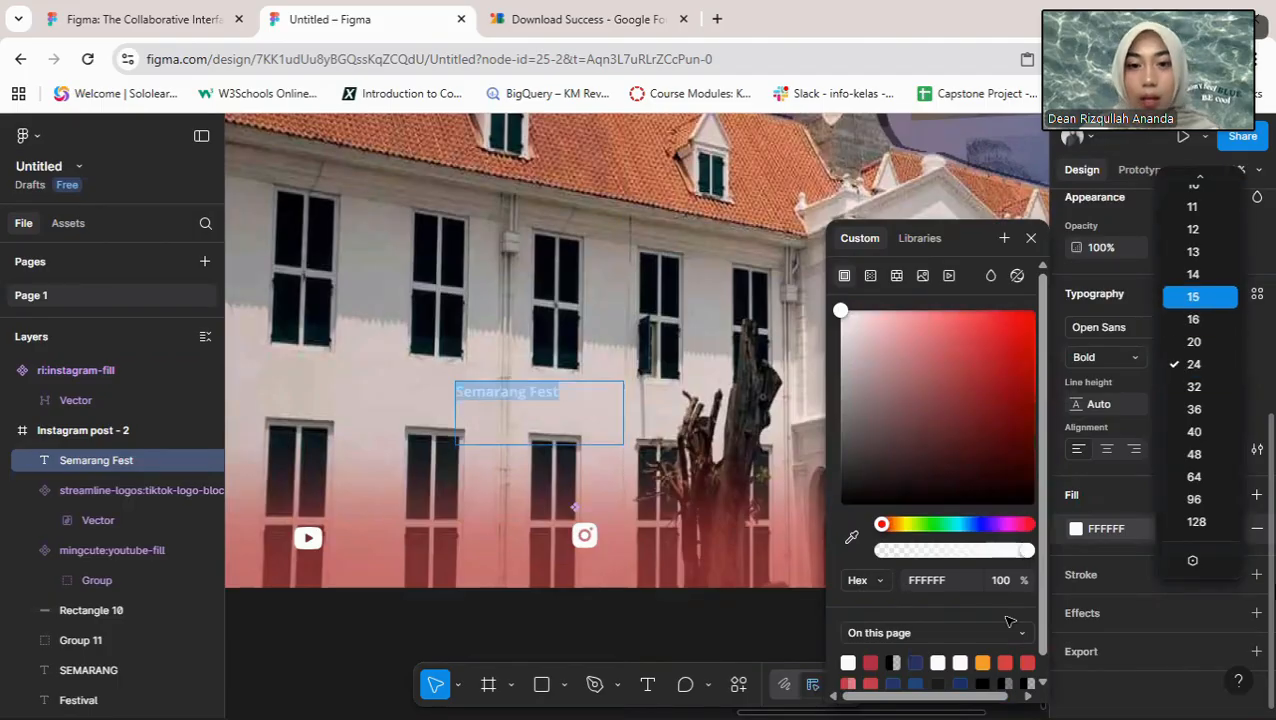
{"action": "key", "text": "Return"}
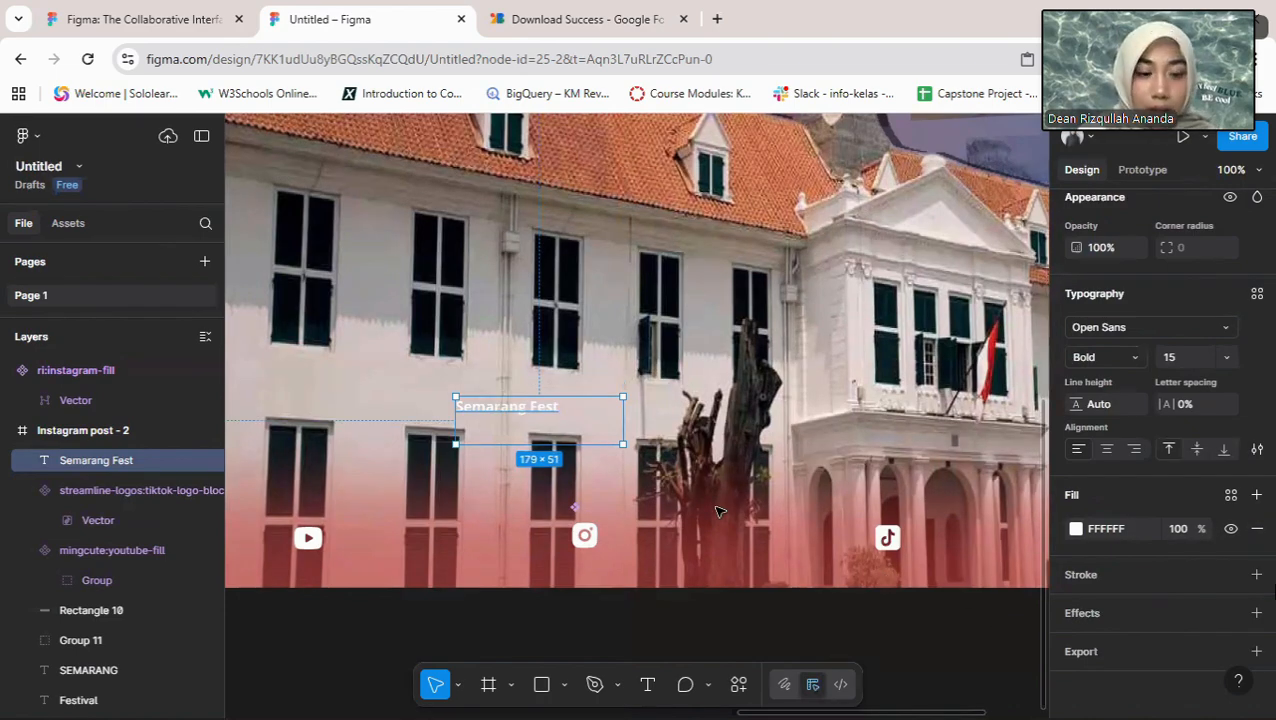
Step: Place the Semarang Fest label beside the YouTube icon at about X 127, Y 1016 and shrink its text box to 120 × 25
{"action": "left_click_drag", "start_coordinate": [539, 418], "coordinate": [408, 561]}
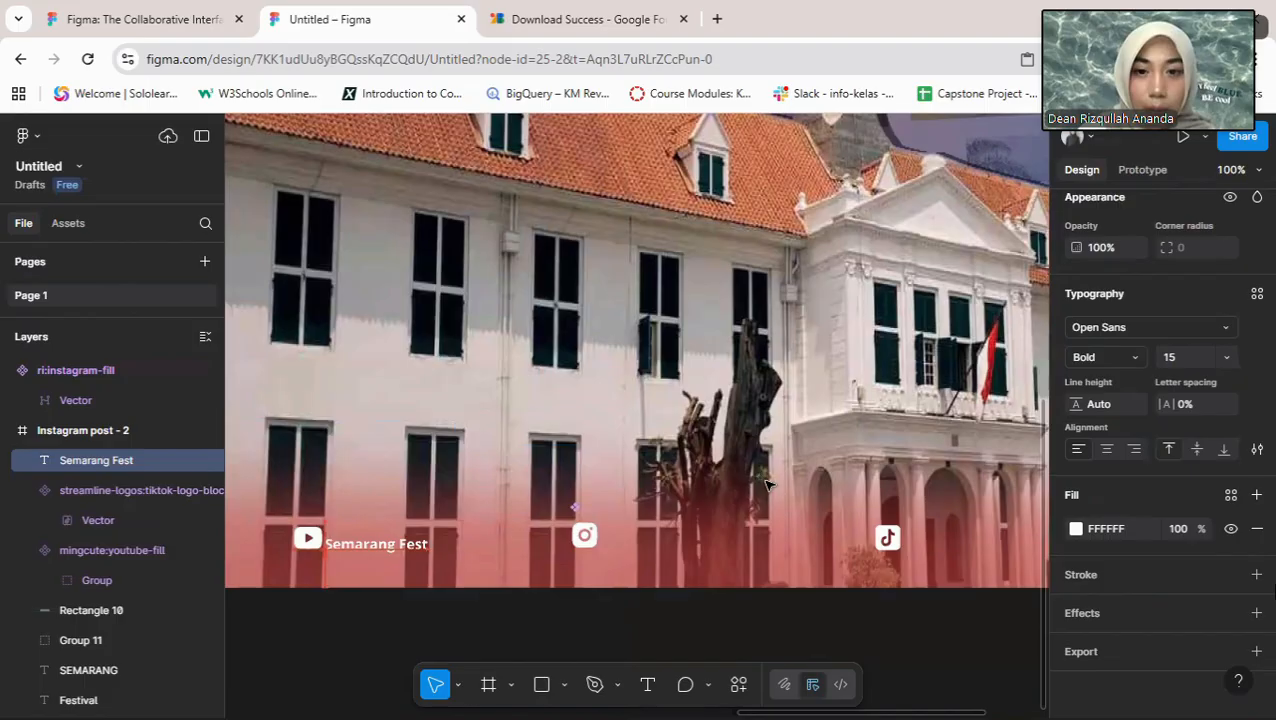
{"action": "left_click_drag", "start_coordinate": [767, 485], "coordinate": [759, 476]}
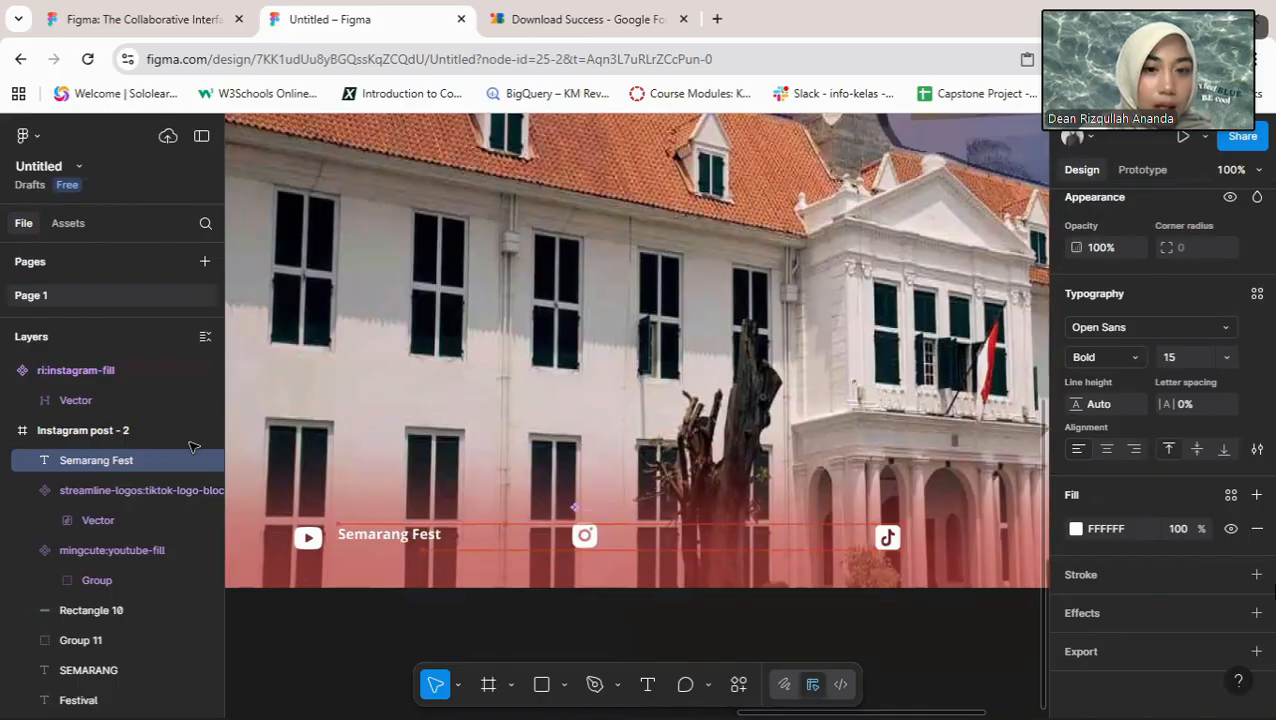
{"action": "key", "text": "Down"}
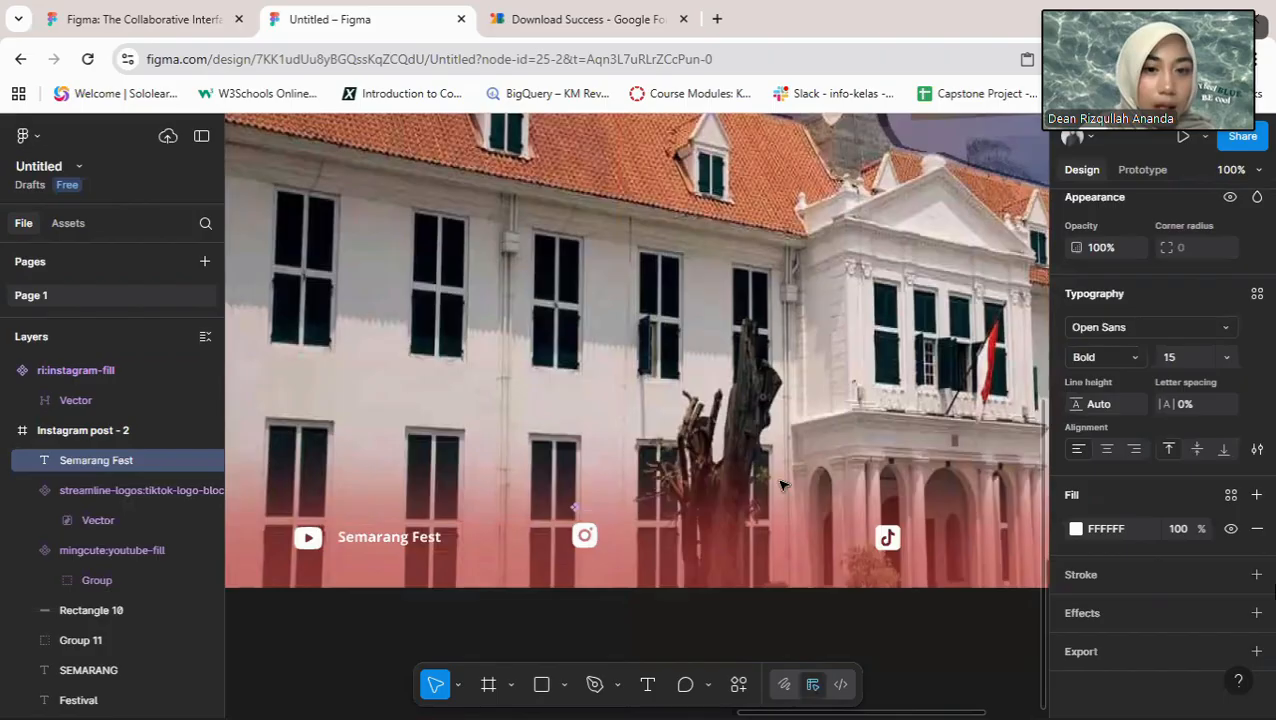
{"action": "key", "text": "Left"}
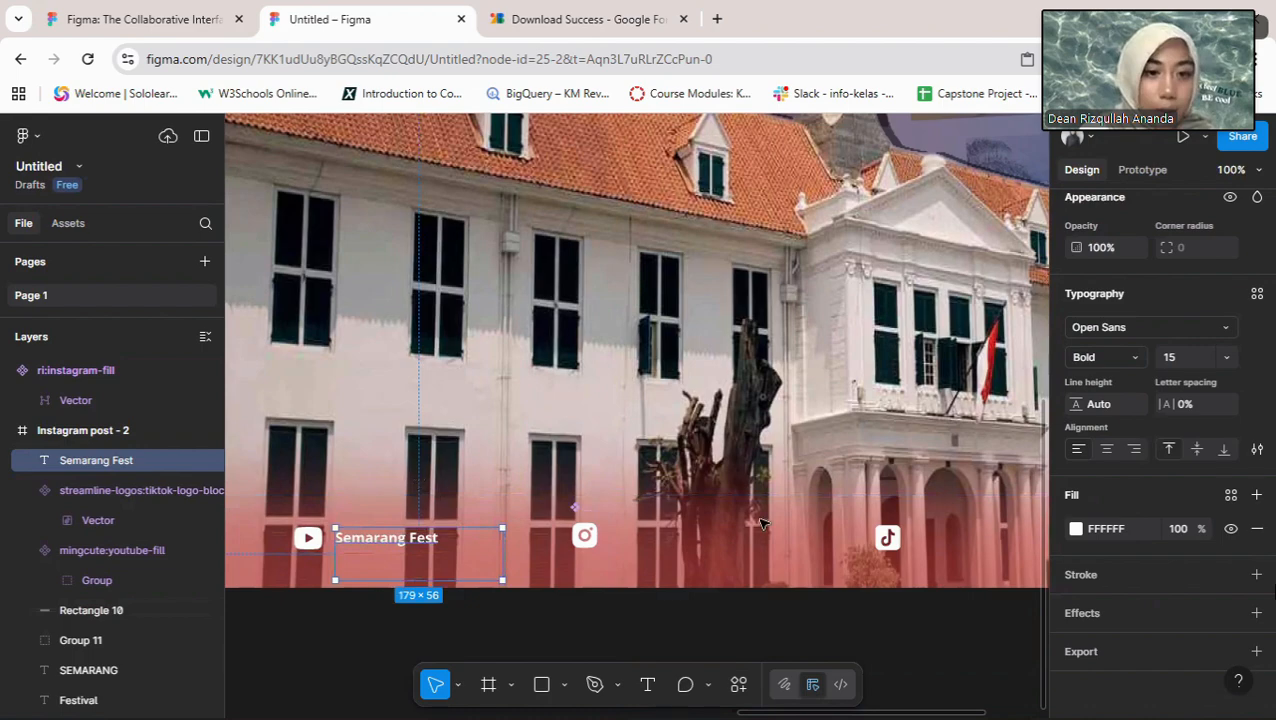
{"action": "key", "text": "ctrl+z"}
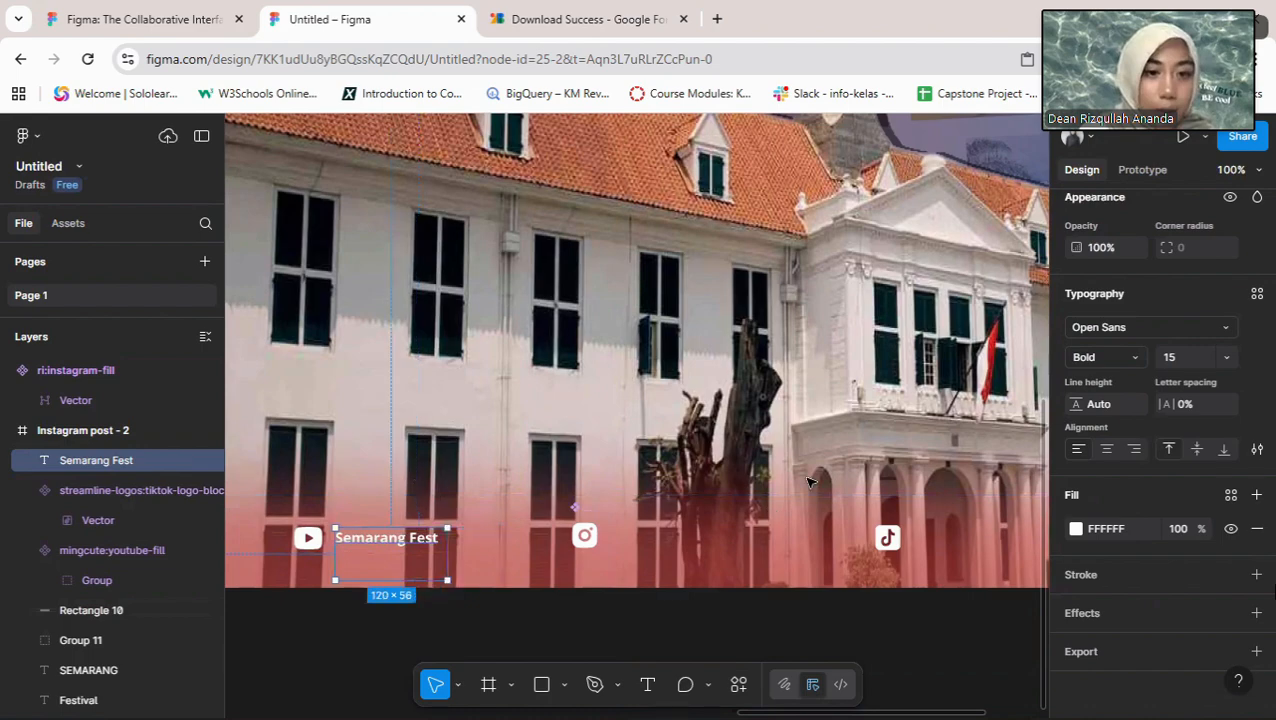
{"action": "key", "text": "ctrl+z"}
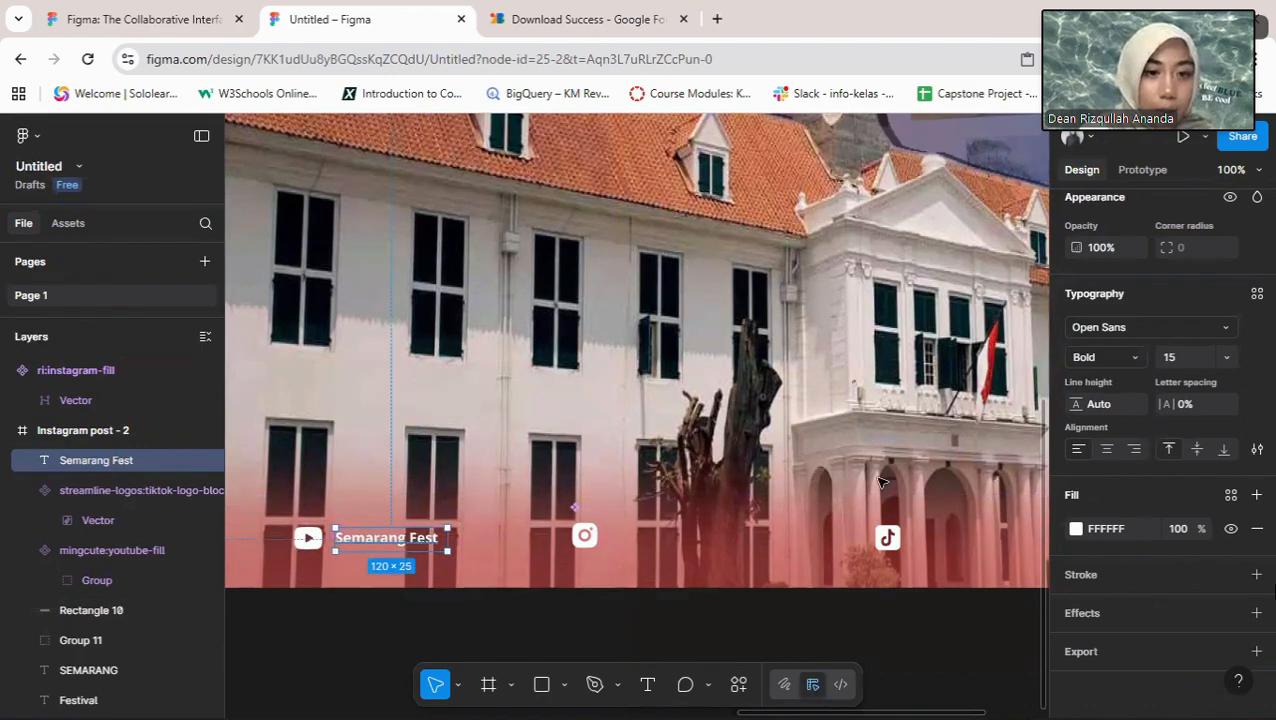
{"action": "key", "text": "ctrl+d"}
{"action": "left_click_drag", "start_coordinate": [386, 538], "coordinate": [660, 537]}
{"action": "key", "text": "Return"}
{"action": "type", "text": "@semarang_fest"}
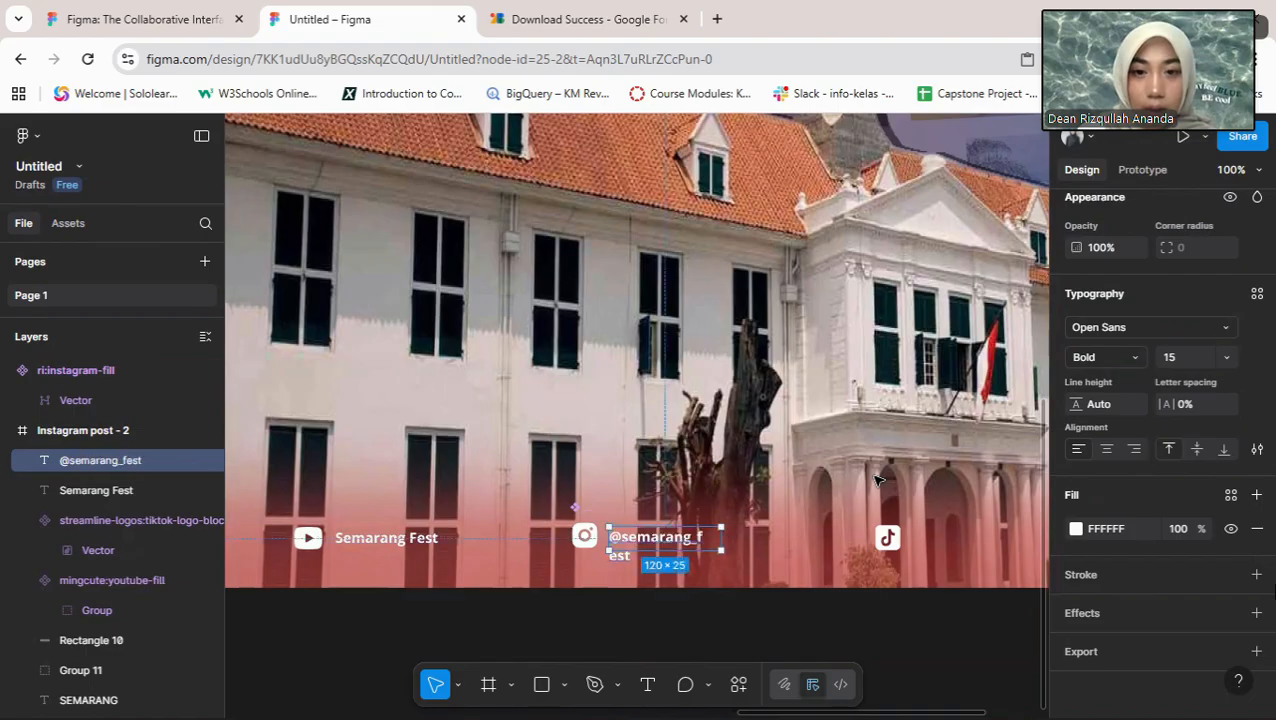
{"action": "key", "text": "ctrl+c"}
{"action": "left_click", "coordinate": [875, 484]}
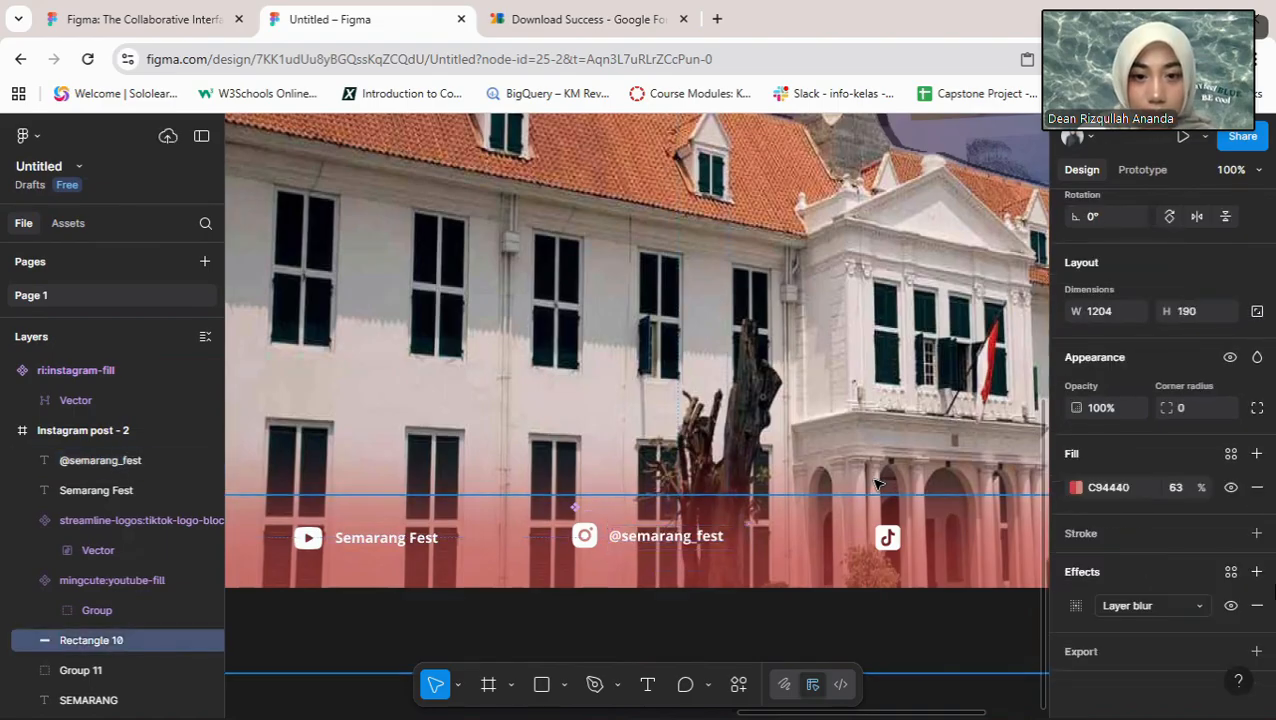
{"action": "key", "text": "ctrl+v"}
{"action": "key", "text": "shift+Right"}
{"action": "key", "text": "shift+Right"}
{"action": "key", "text": "shift+Right"}
{"action": "key", "text": "shift+Right"}
{"action": "key", "text": "shift+Right"}
{"action": "key", "text": "shift+Right"}
{"action": "key", "text": "shift+Right"}
{"action": "key", "text": "shift+Right"}
{"action": "key", "text": "shift+Right"}
{"action": "key", "text": "shift+Right"}
{"action": "key", "text": "shift+Right"}
{"action": "key", "text": "shift+Right"}
{"action": "key", "text": "shift+Right"}
{"action": "key", "text": "shift+Right"}
{"action": "key", "text": "shift+Right"}
{"action": "key", "text": "shift+Right"}
{"action": "key", "text": "shift+Right"}
{"action": "key", "text": "shift+Right"}
{"action": "key", "text": "shift+Right"}
{"action": "key", "text": "shift+Right"}
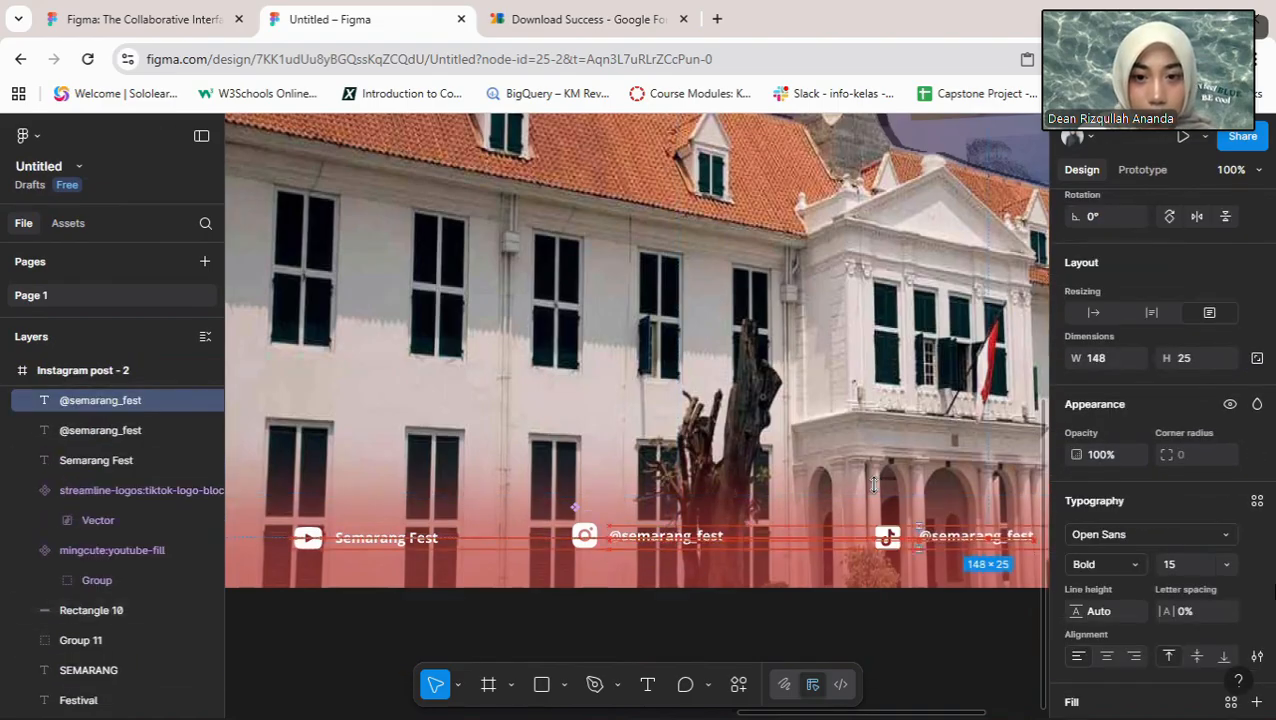
{"action": "key", "text": "Escape"}
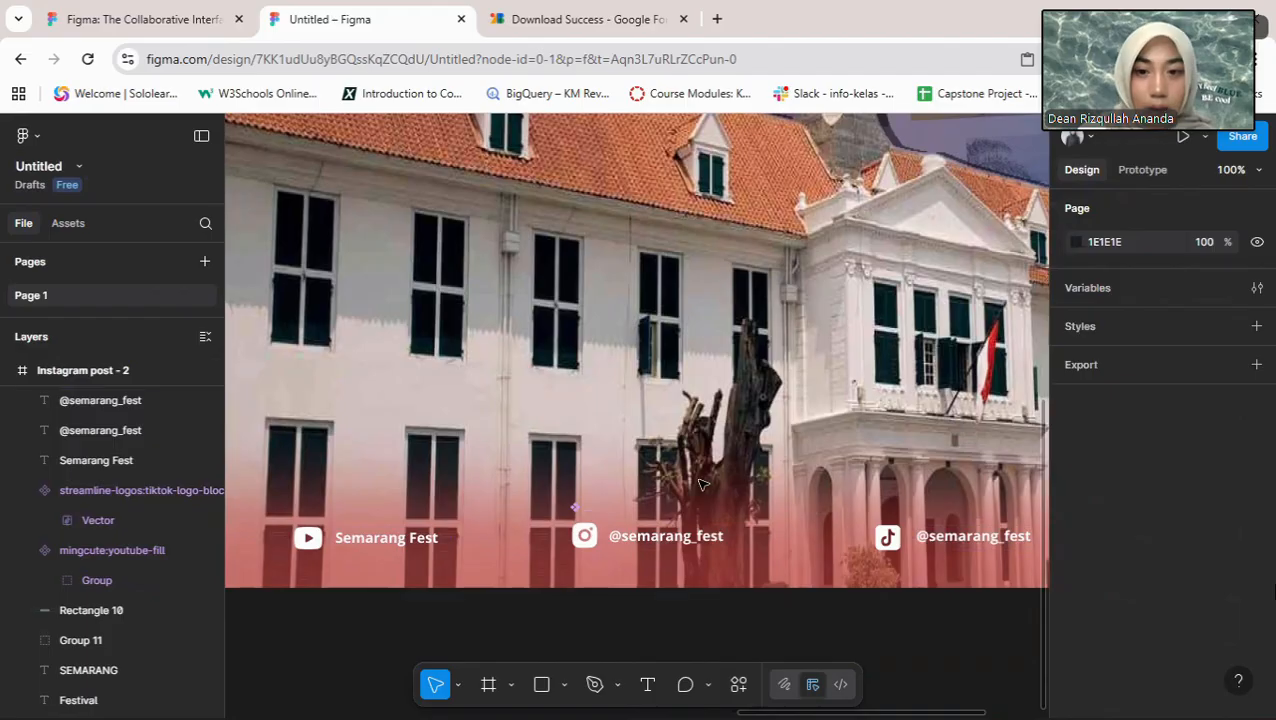
{"action": "key", "text": "ctrl+minus"}
{"action": "left_click", "coordinate": [808, 477]}
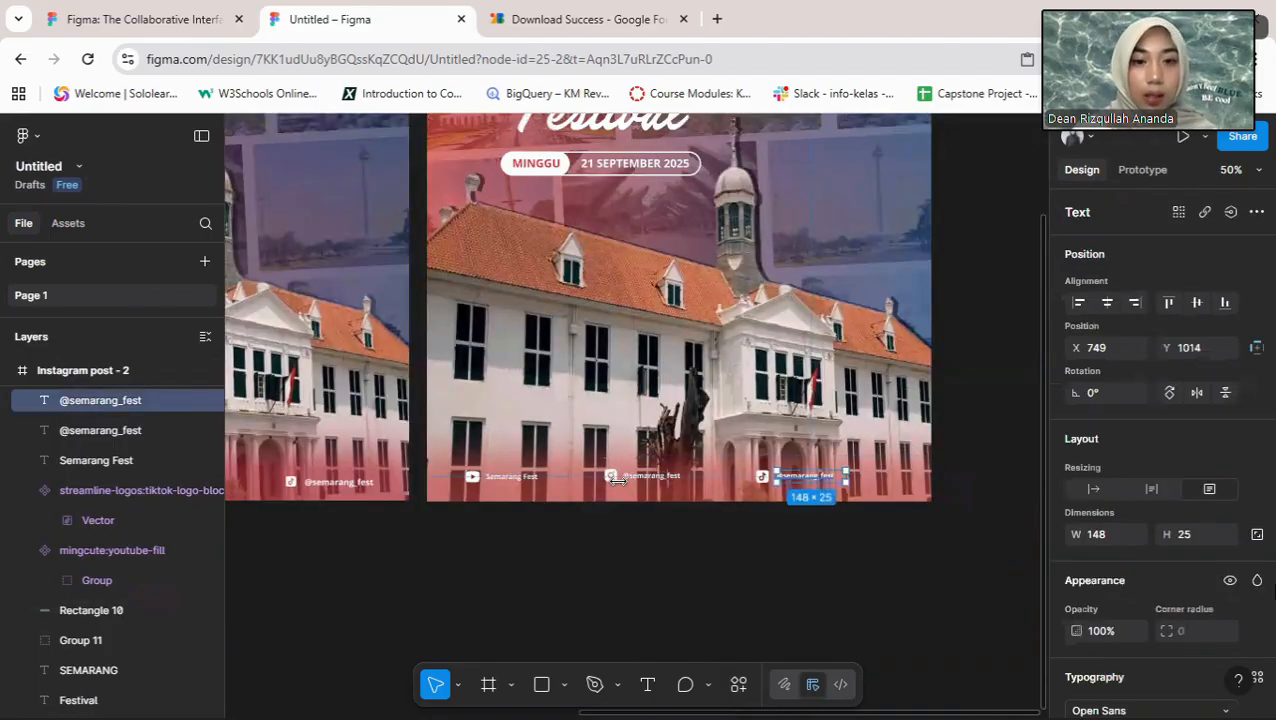
{"action": "left_click", "coordinate": [762, 477], "text": "shift"}
{"action": "key", "text": "ctrl+g"}
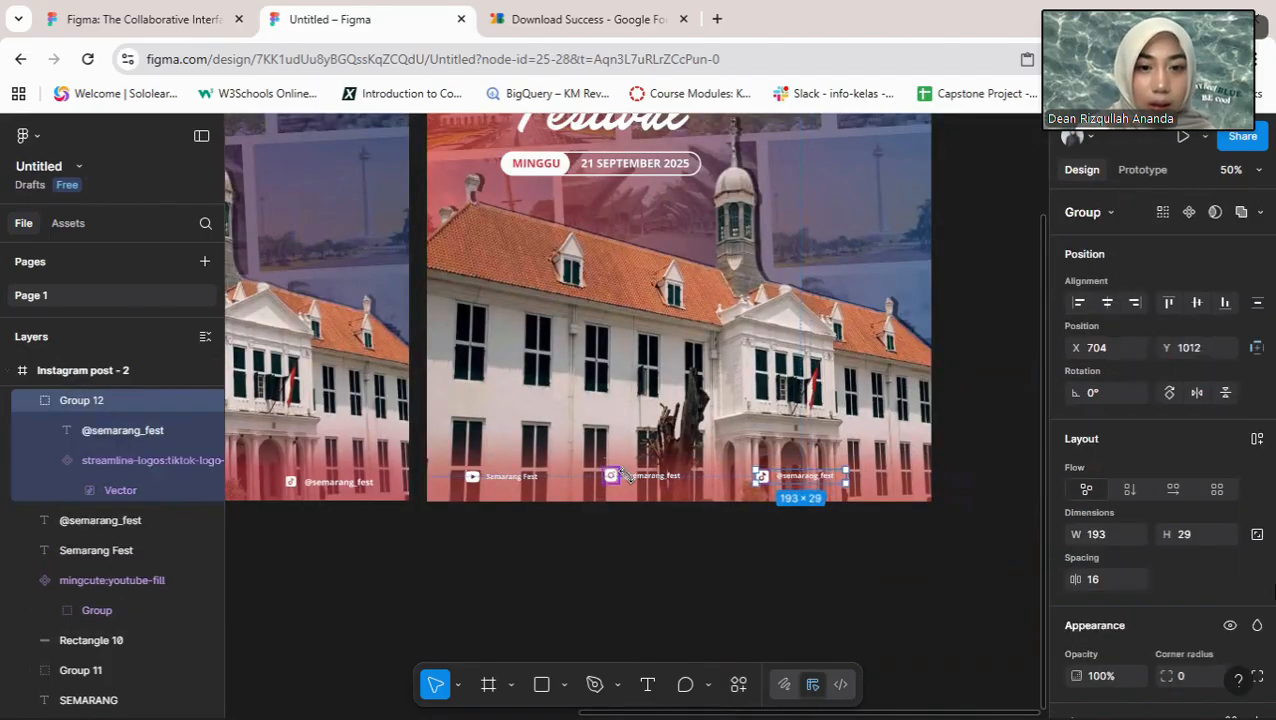
{"action": "left_click", "coordinate": [611, 477]}
{"action": "left_click", "coordinate": [640, 477], "text": "shift"}
{"action": "right_click", "coordinate": [162, 371]}
{"action": "left_click", "coordinate": [214, 336]}
Step: Group the YouTube icon with its Semarang Fest label
{"action": "left_click", "coordinate": [511, 477]}
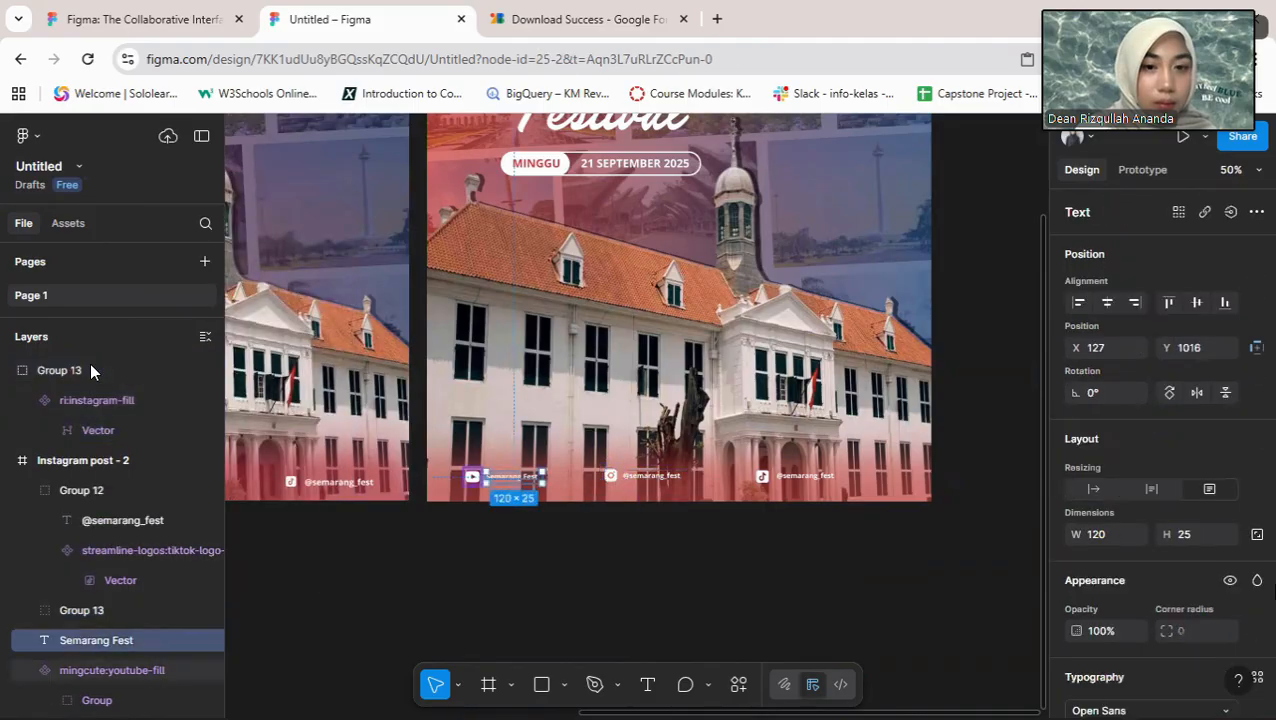
{"action": "left_click", "coordinate": [472, 477], "text": "shift"}
{"action": "right_click", "coordinate": [471, 477]}
{"action": "left_click", "coordinate": [527, 381]}
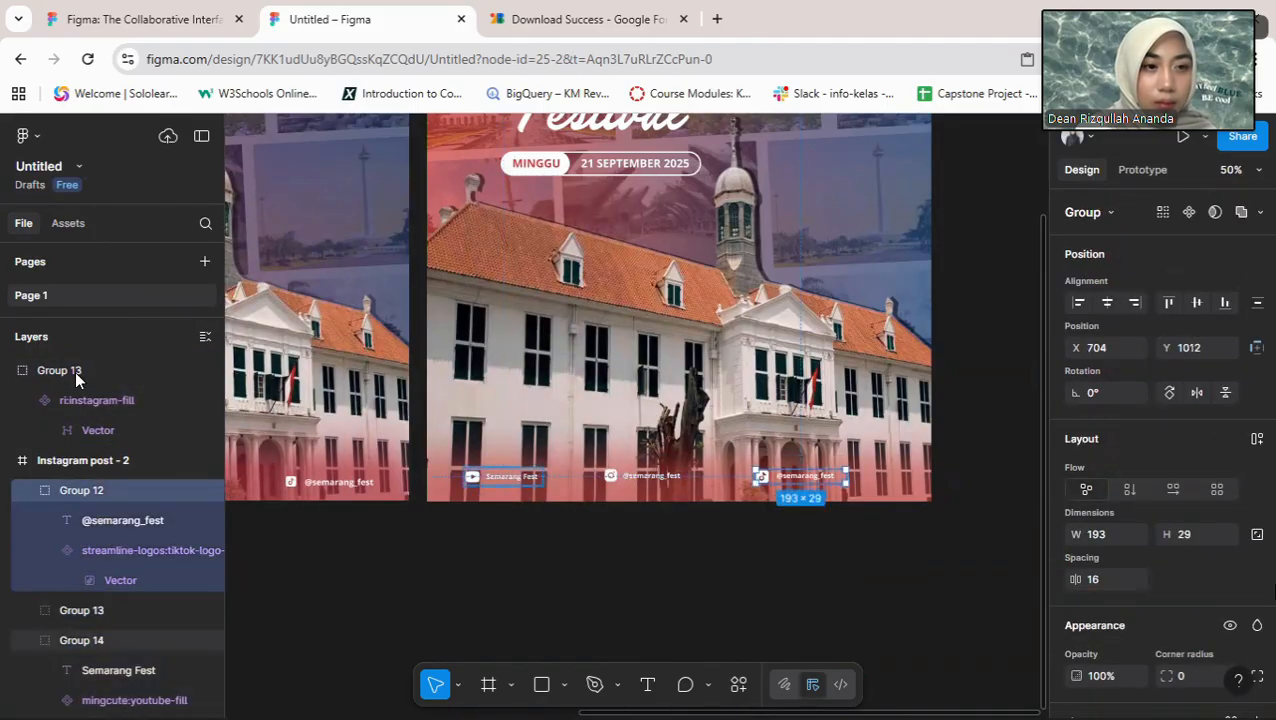
{"action": "left_click", "coordinate": [110, 370]}
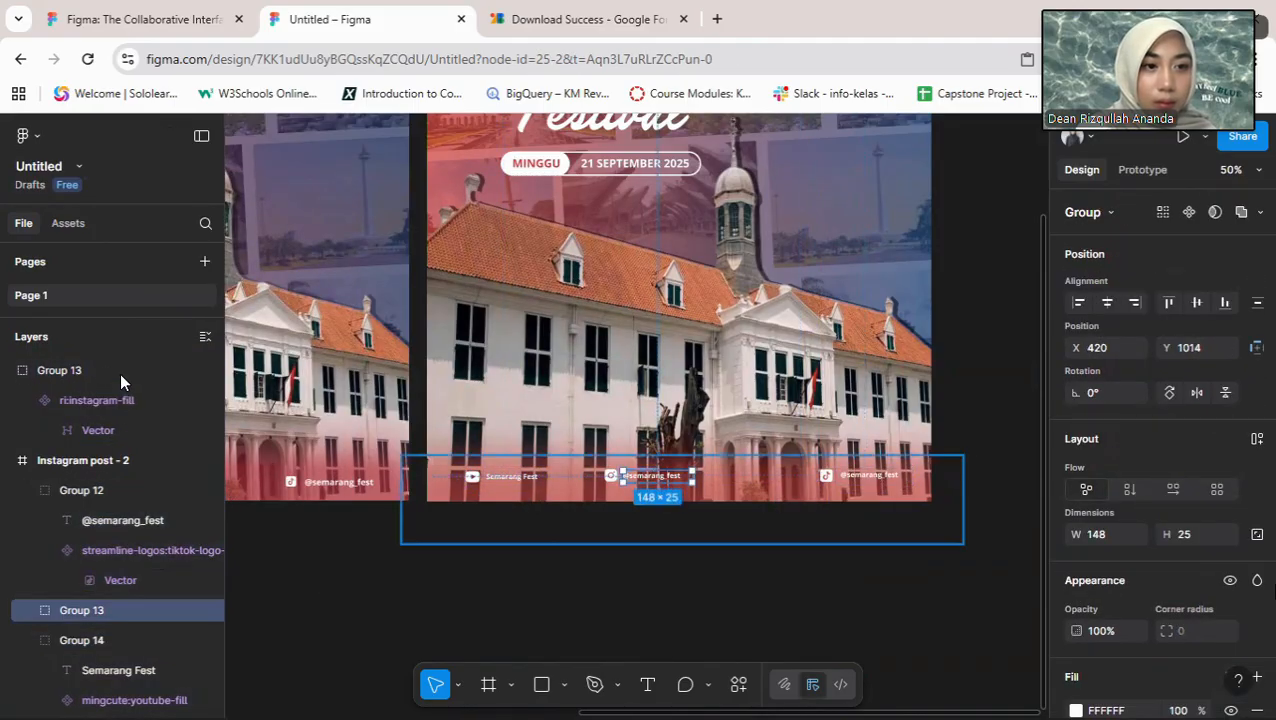
{"action": "key", "text": "Delete"}
{"action": "left_click", "coordinate": [120, 372]}
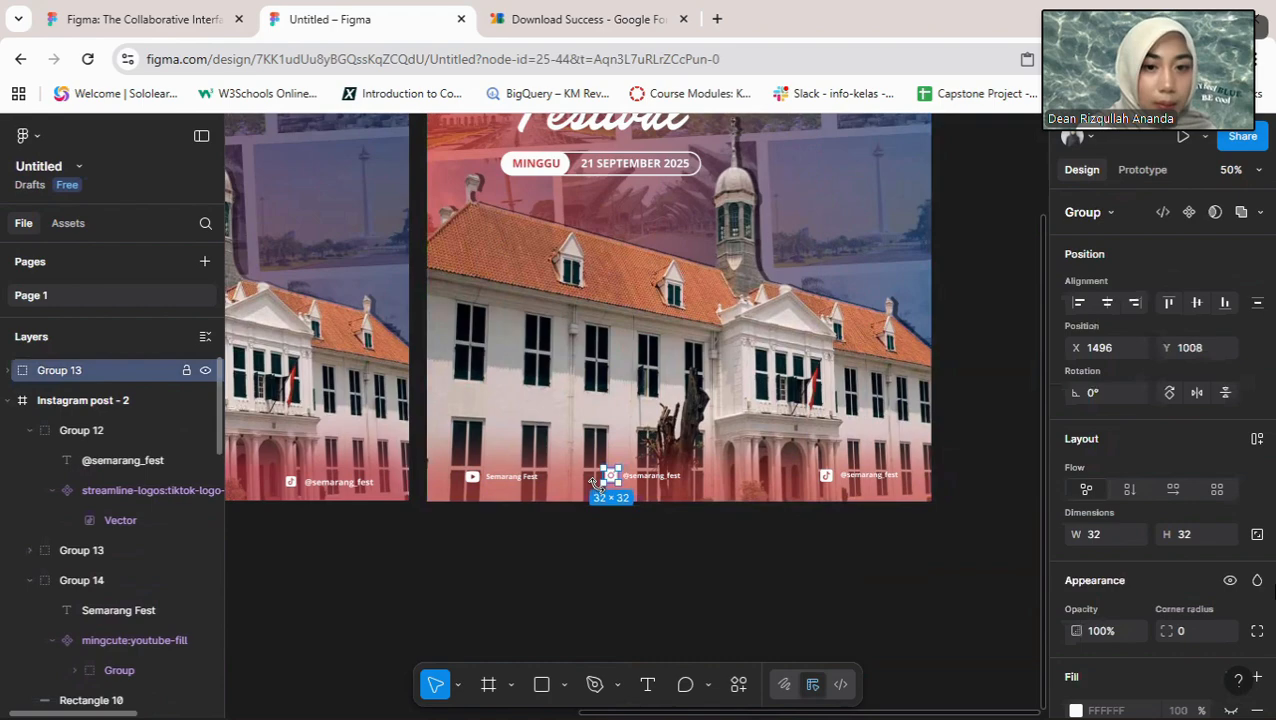
{"action": "left_click", "coordinate": [666, 480], "text": "shift"}
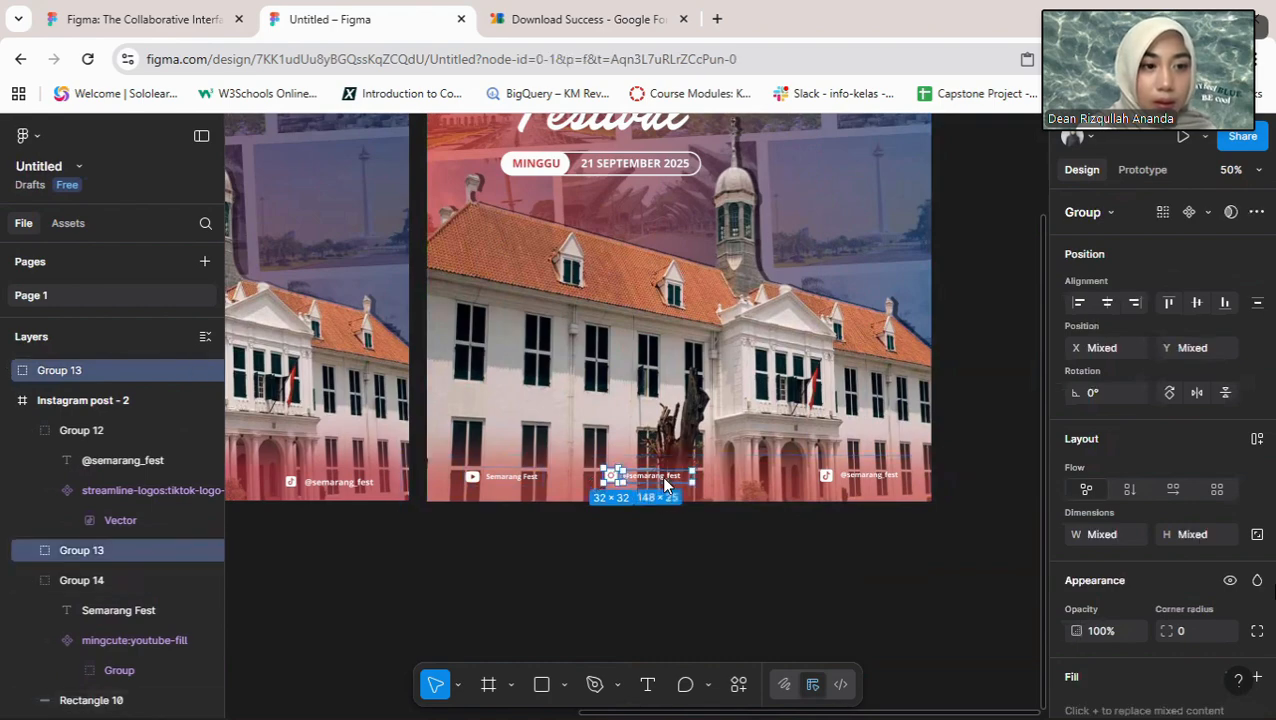
{"action": "right_click", "coordinate": [666, 484]}
{"action": "key", "text": "Escape"}
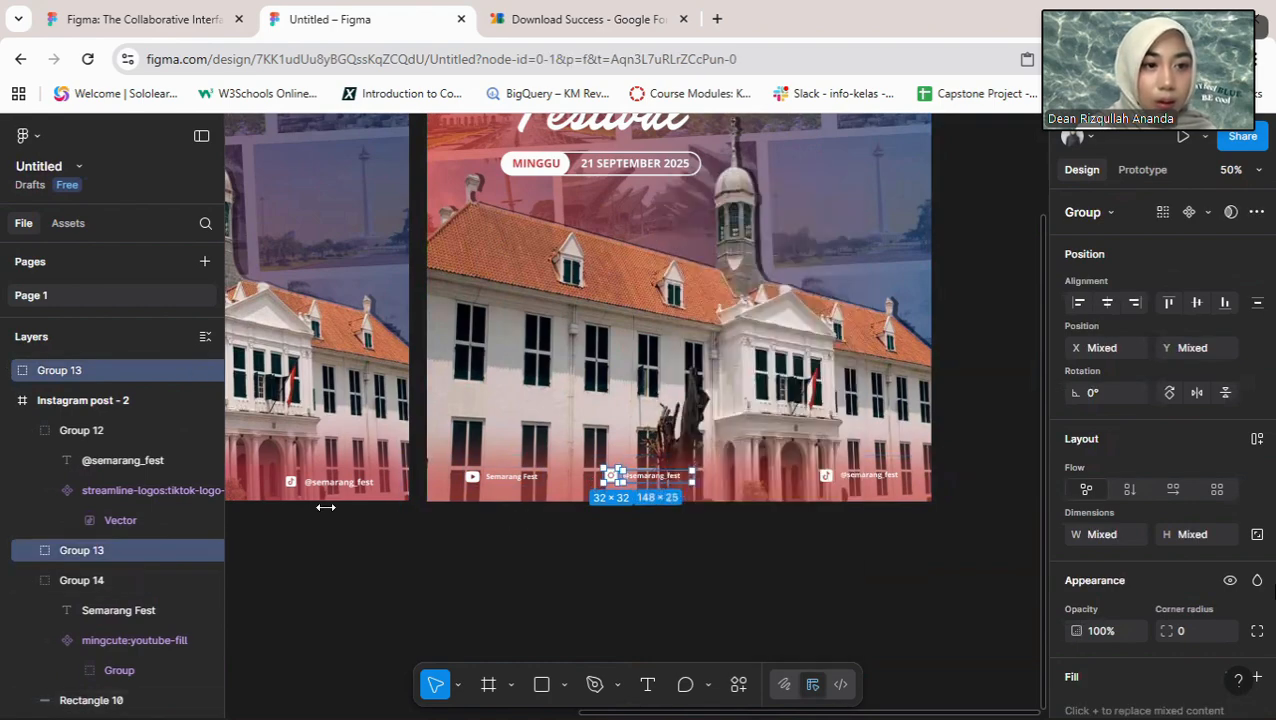
{"action": "left_click", "coordinate": [135, 546]}
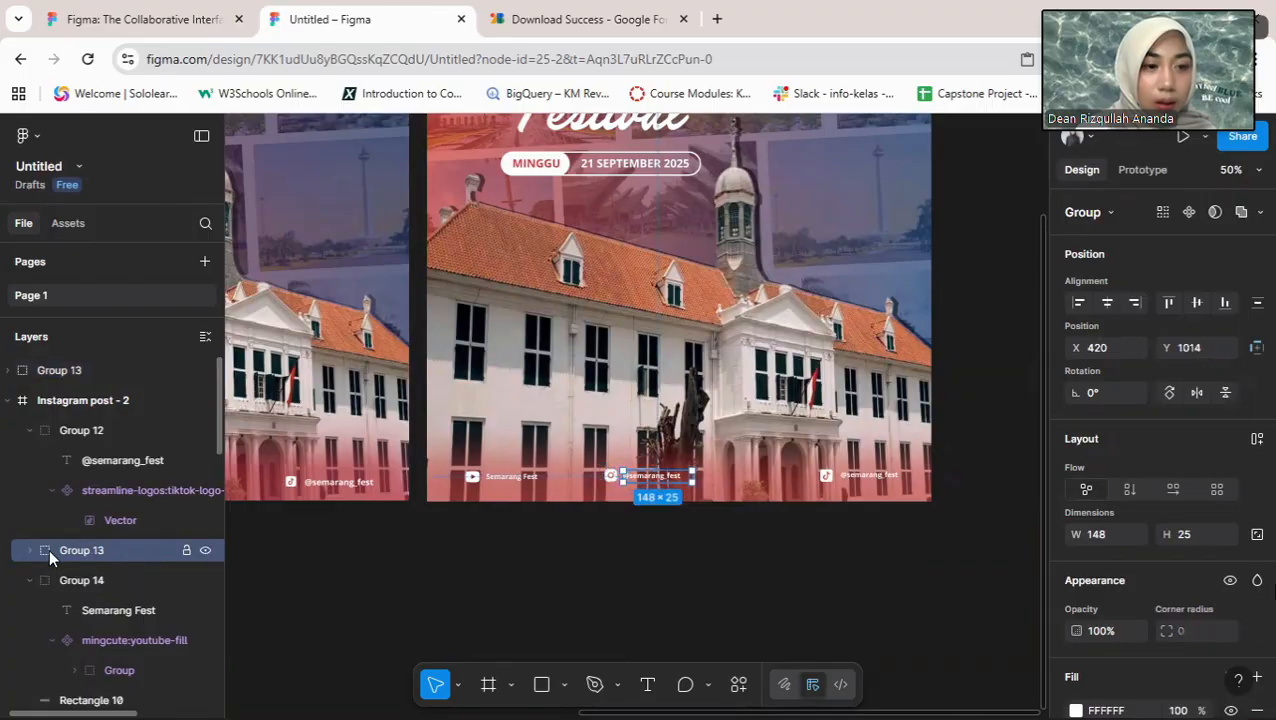
{"action": "left_click", "coordinate": [24, 552]}
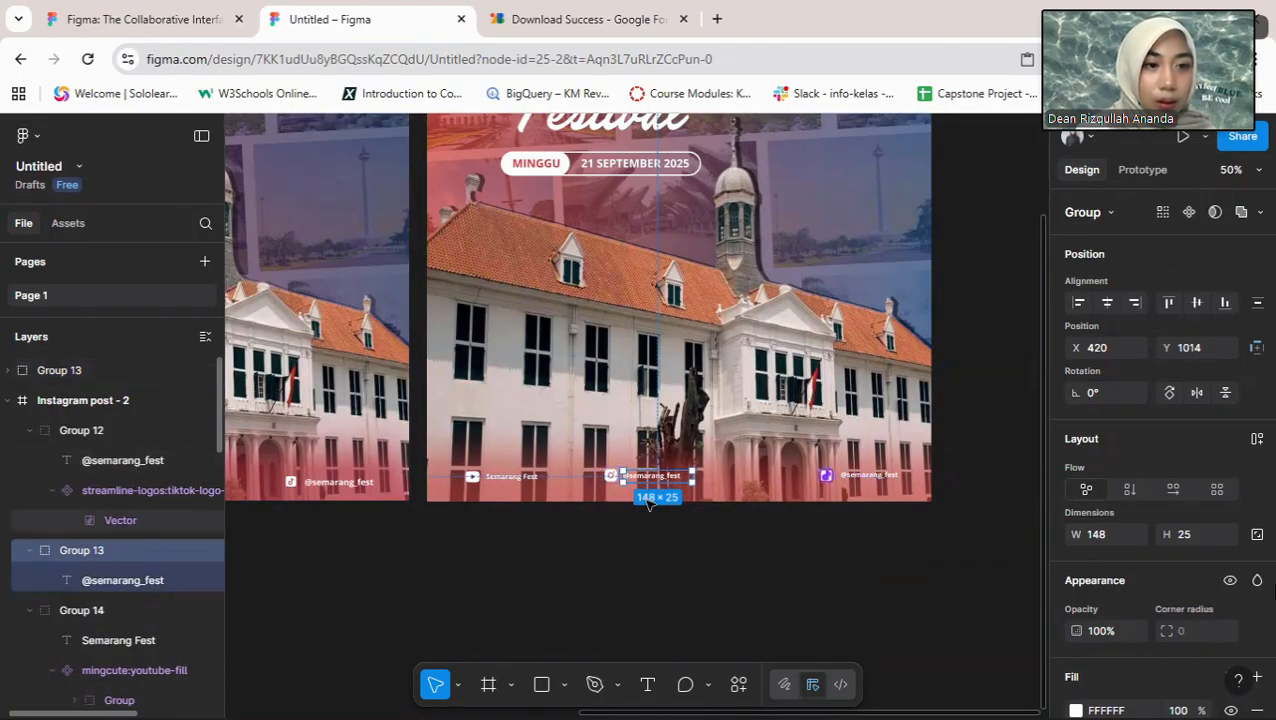
{"action": "left_click", "coordinate": [610, 477]}
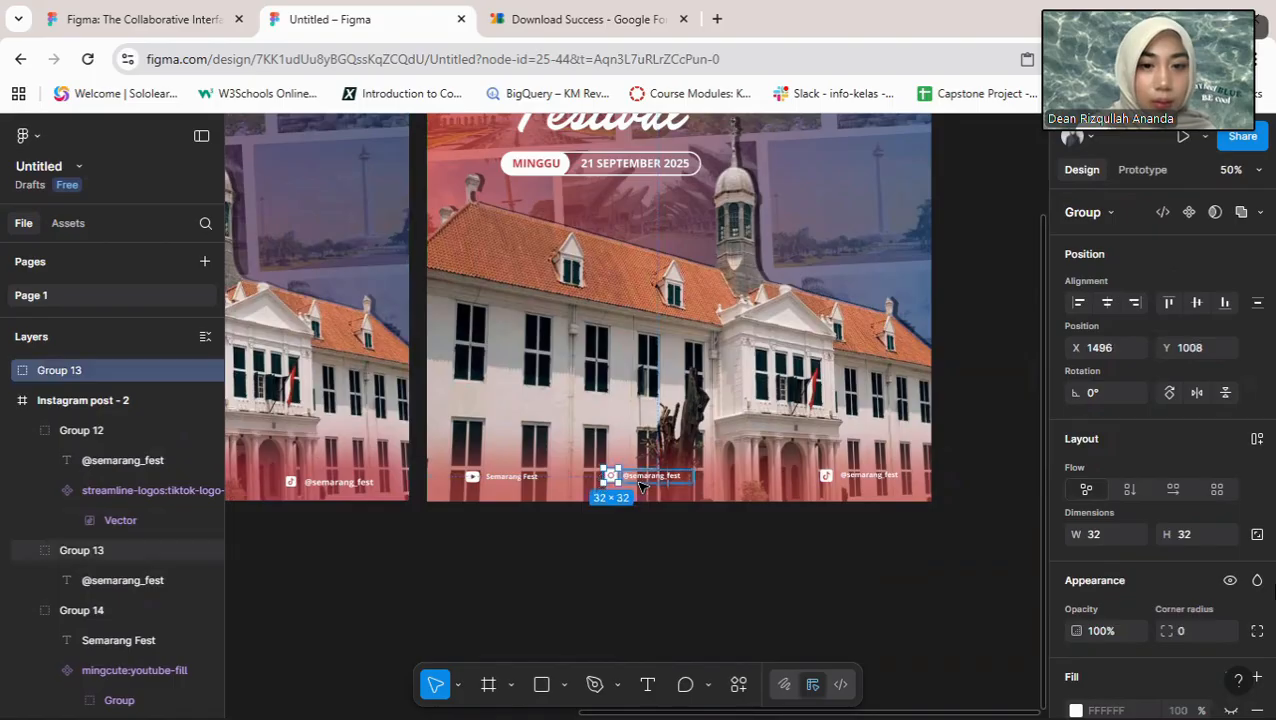
{"action": "left_click", "coordinate": [640, 483], "text": "shift"}
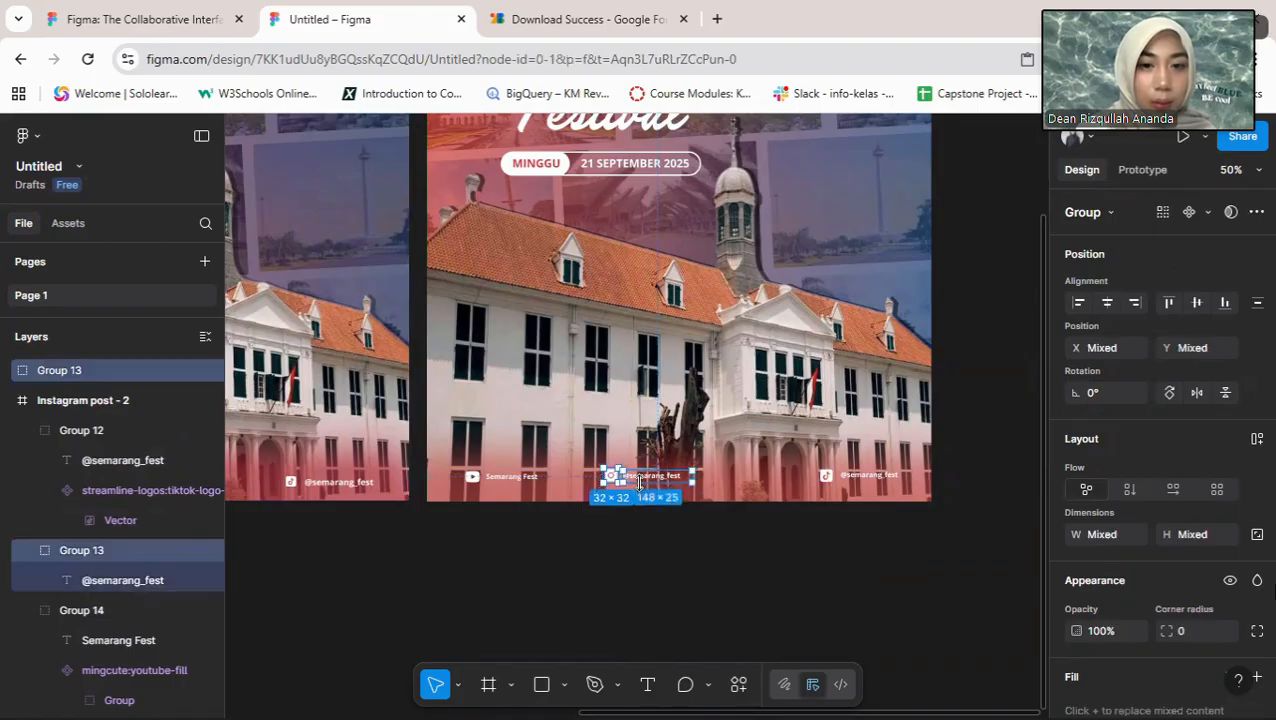
{"action": "right_click", "coordinate": [707, 428]}
{"action": "left_click", "coordinate": [700, 380]}
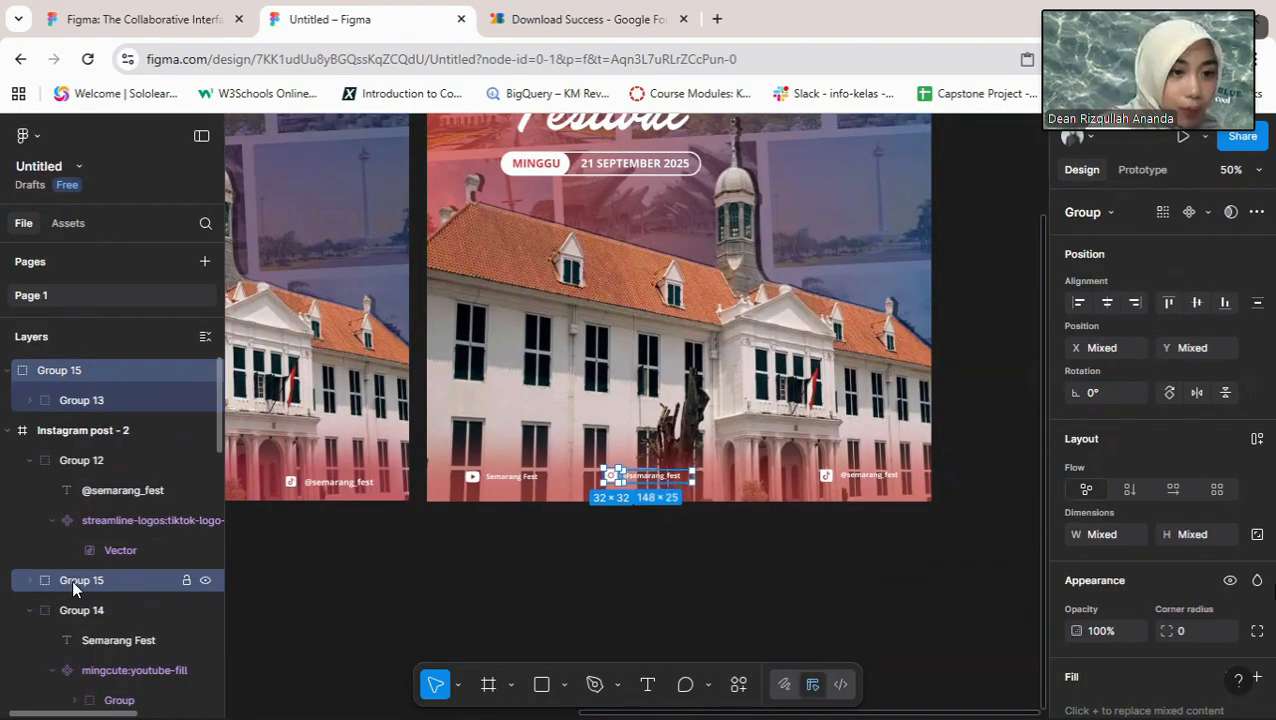
Step: Expand the layers of the new Instagram label group and examine how the icon and label are nested
{"action": "left_click", "coordinate": [25, 579]}
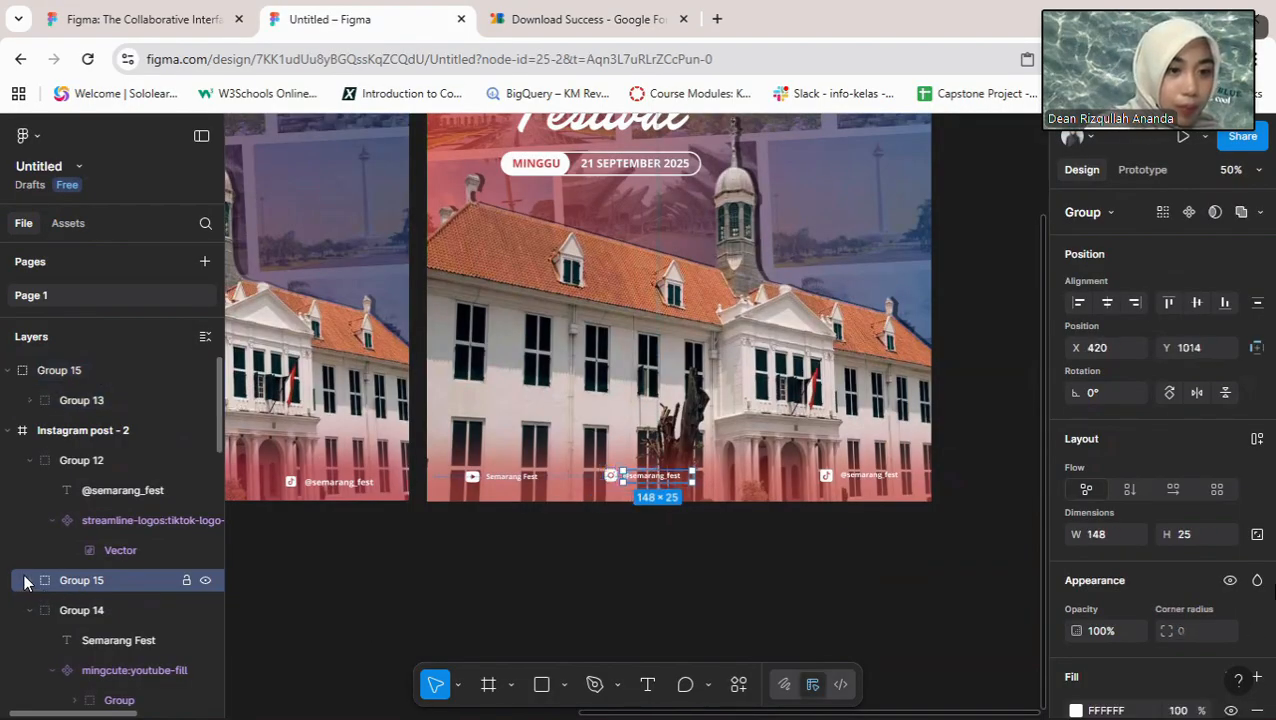
{"action": "left_click", "coordinate": [31, 580]}
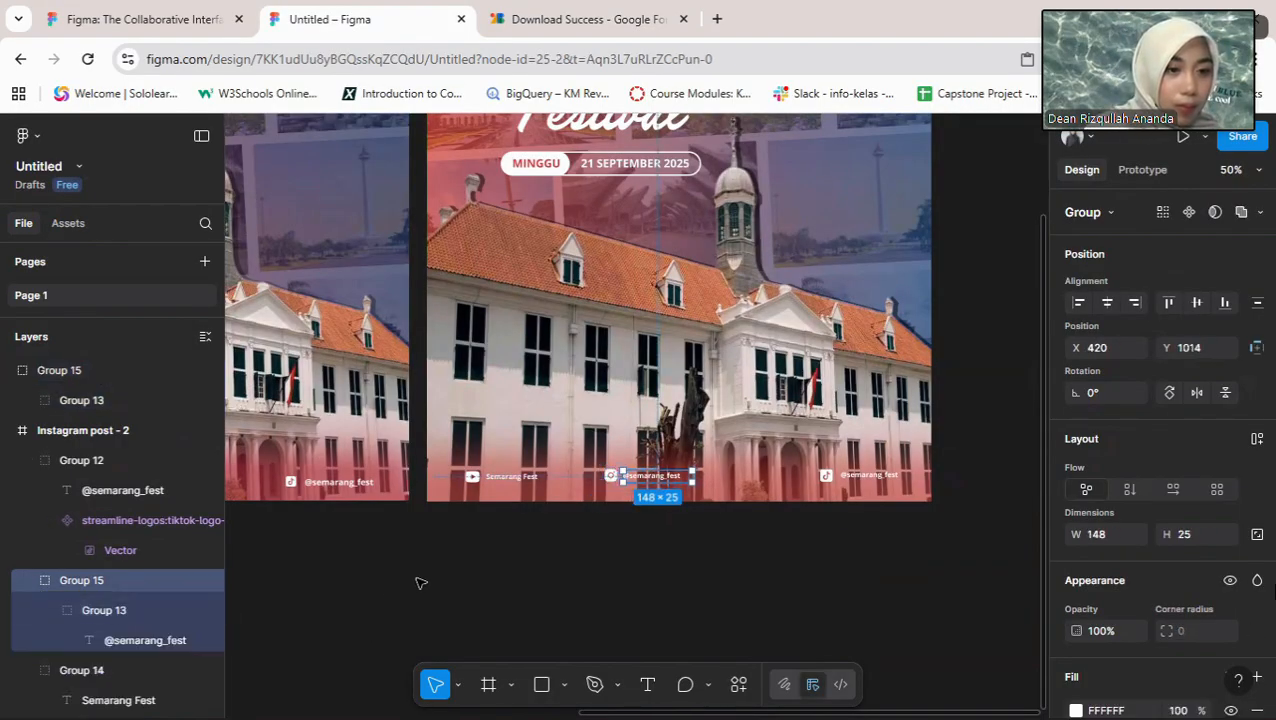
{"action": "left_click", "coordinate": [56, 609]}
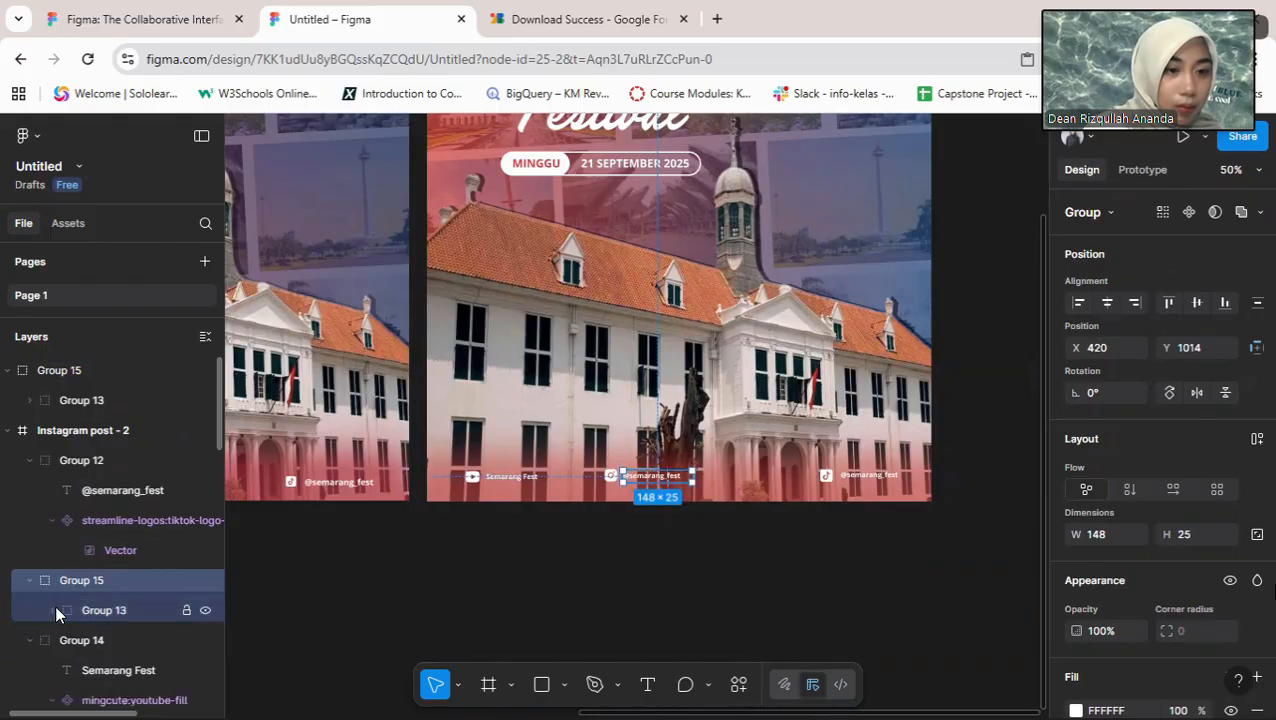
{"action": "left_click", "coordinate": [55, 607]}
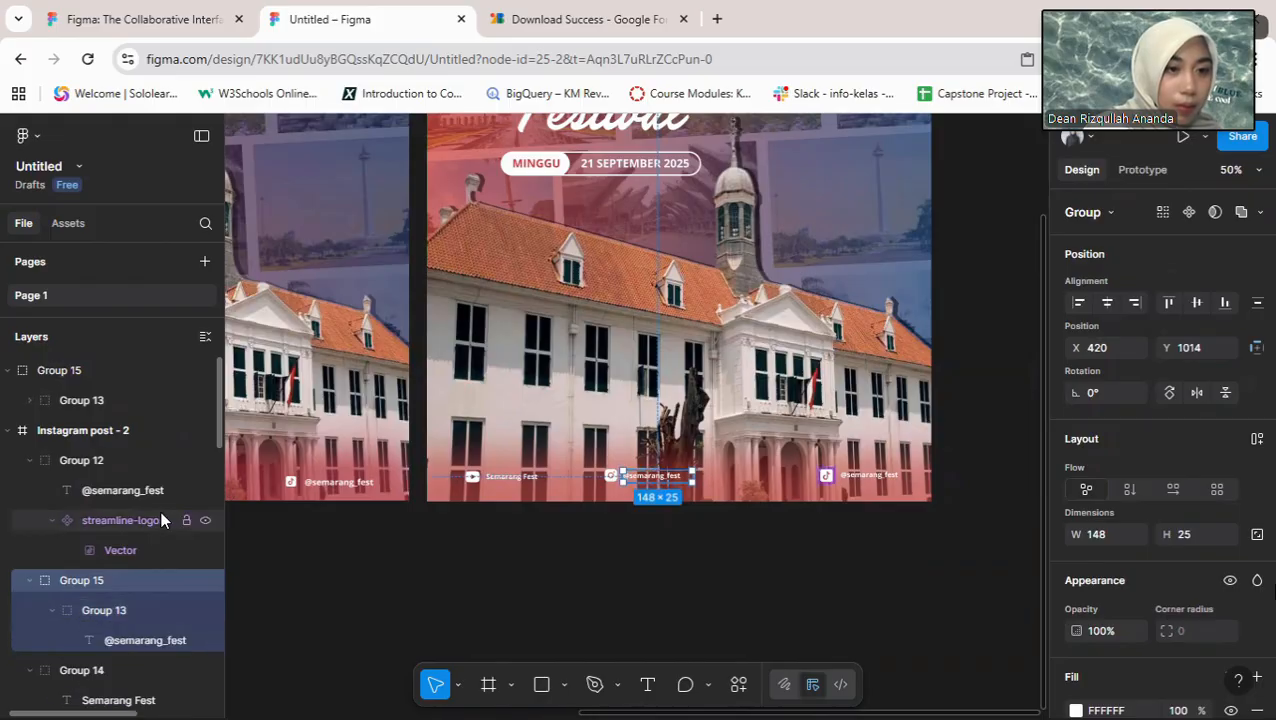
{"action": "scroll", "coordinate": [160, 490], "scroll_direction": "down", "scroll_amount": 2}
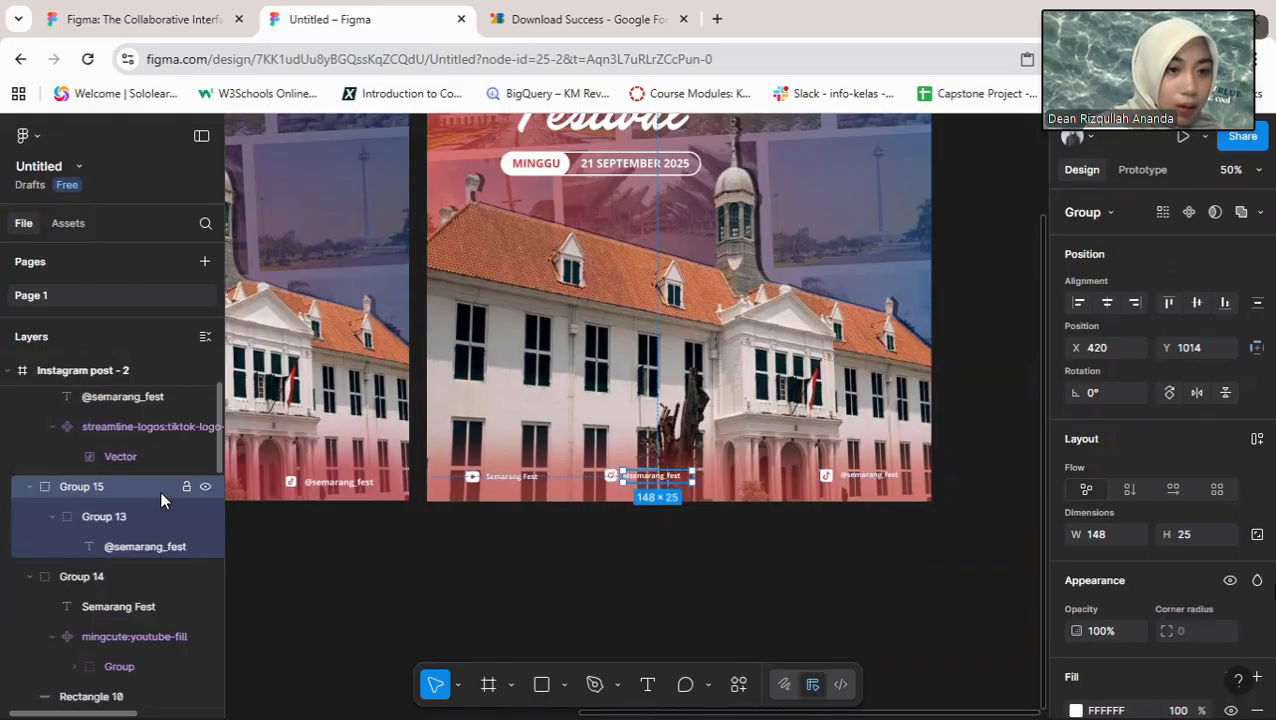
{"action": "scroll", "coordinate": [160, 490], "scroll_direction": "down", "scroll_amount": 4}
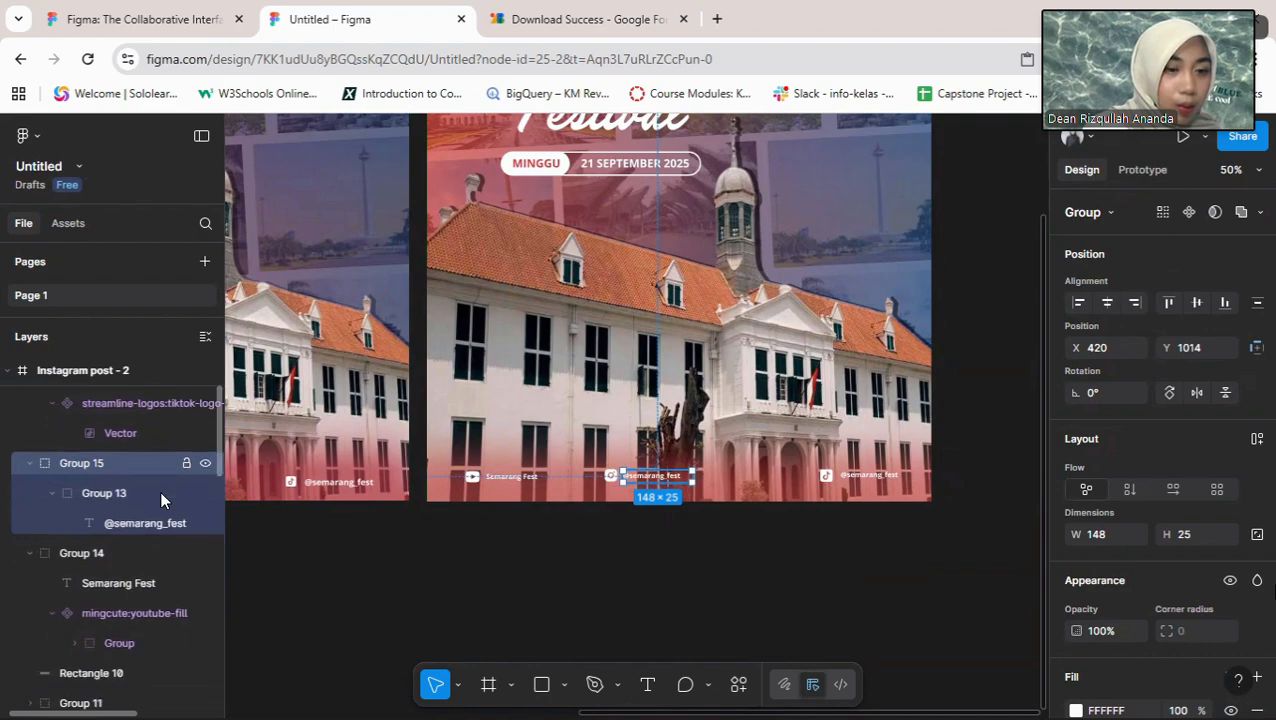
{"action": "scroll", "coordinate": [160, 490], "scroll_direction": "up", "scroll_amount": 2}
{"action": "scroll", "coordinate": [160, 490], "scroll_direction": "up", "scroll_amount": 4}
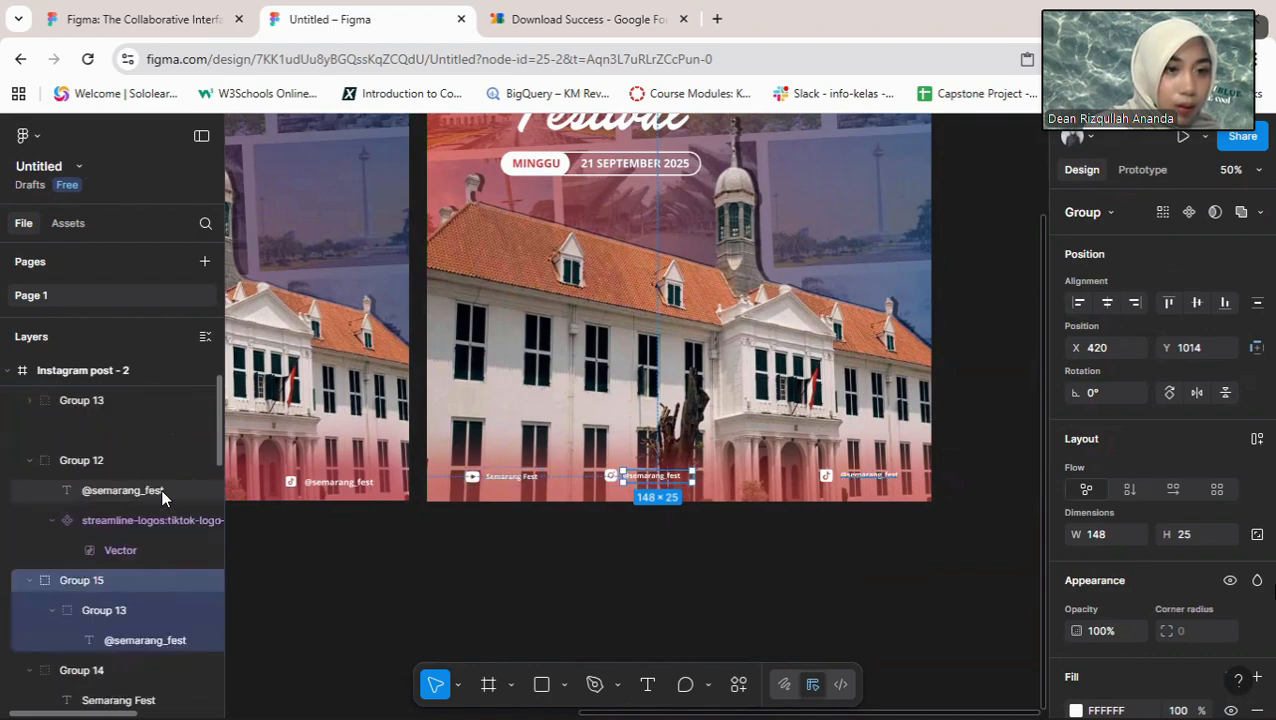
{"action": "left_click", "coordinate": [30, 461]}
{"action": "left_click", "coordinate": [30, 461]}
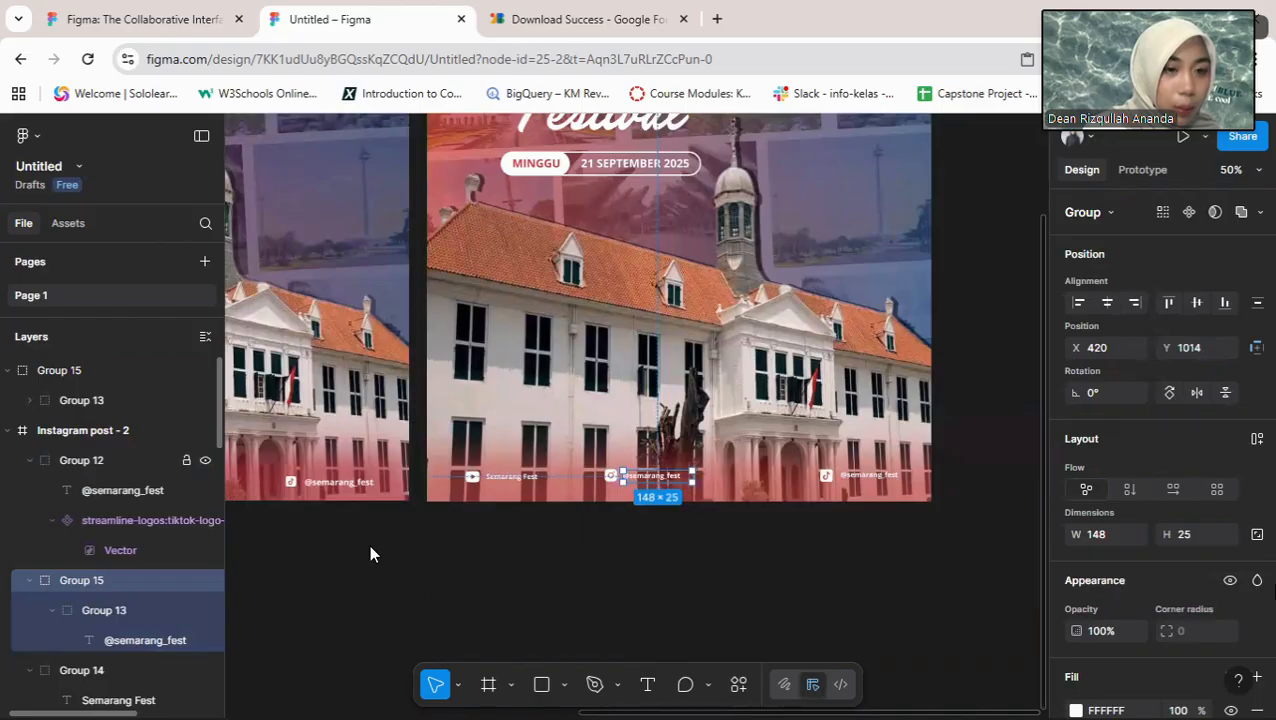
{"action": "left_click", "coordinate": [700, 574]}
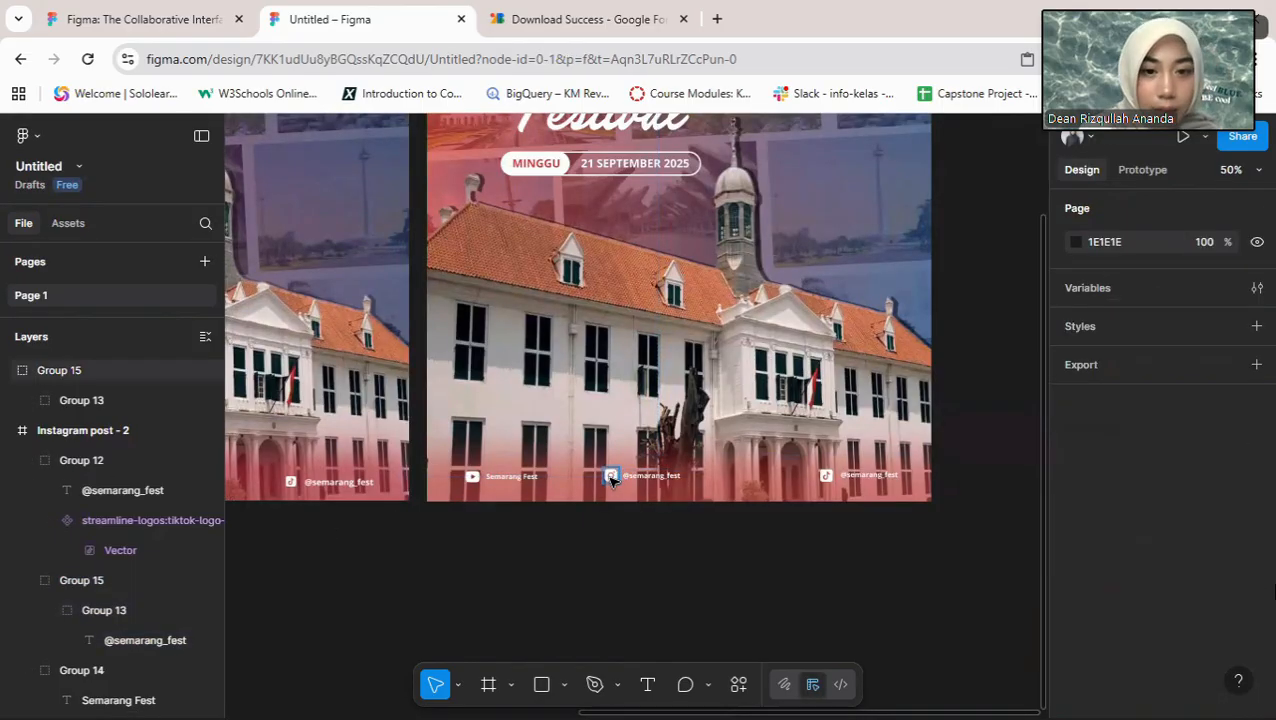
{"action": "left_click", "coordinate": [612, 478]}
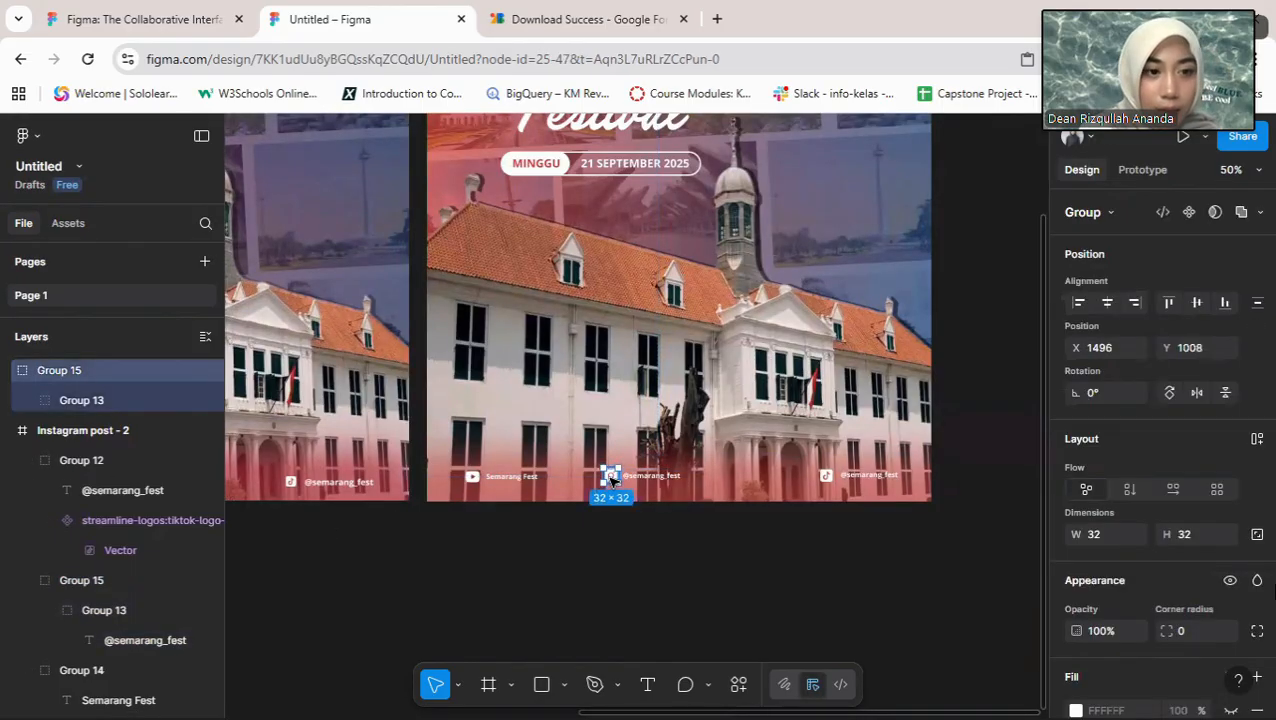
{"action": "left_click", "coordinate": [29, 397]}
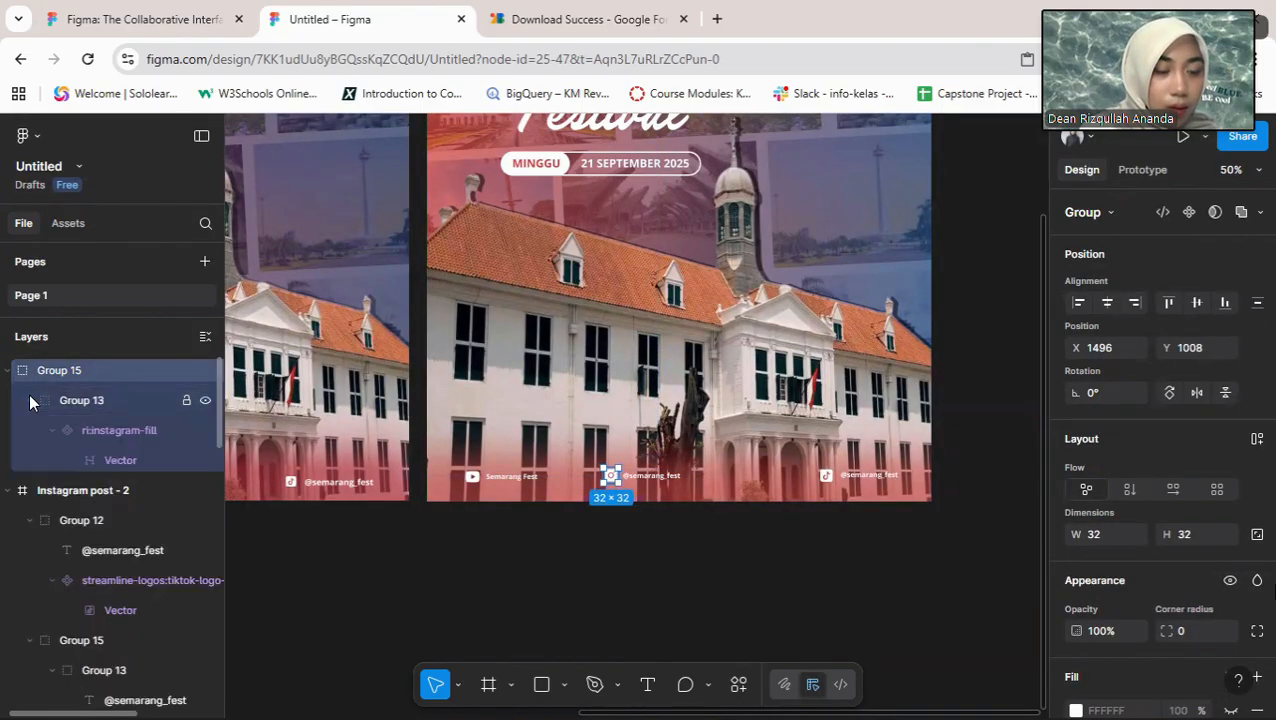
{"action": "left_click", "coordinate": [131, 430]}
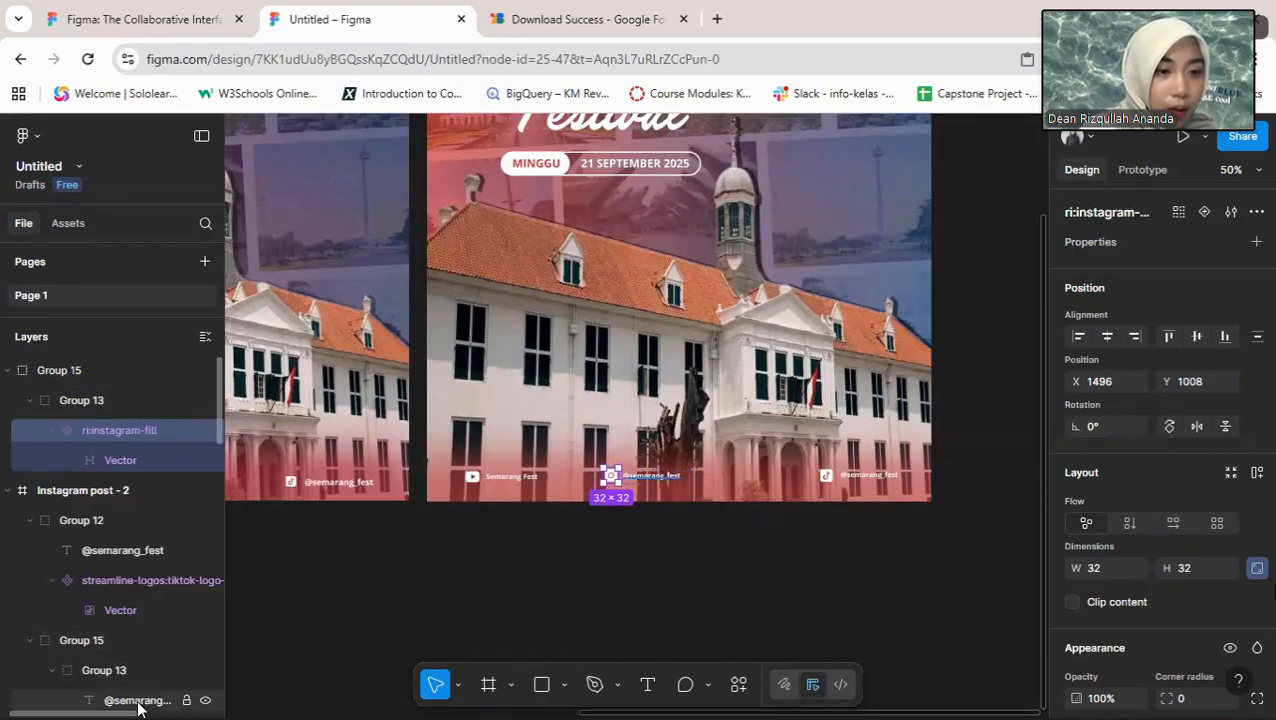
{"action": "left_click_drag", "start_coordinate": [138, 706], "coordinate": [169, 447]}
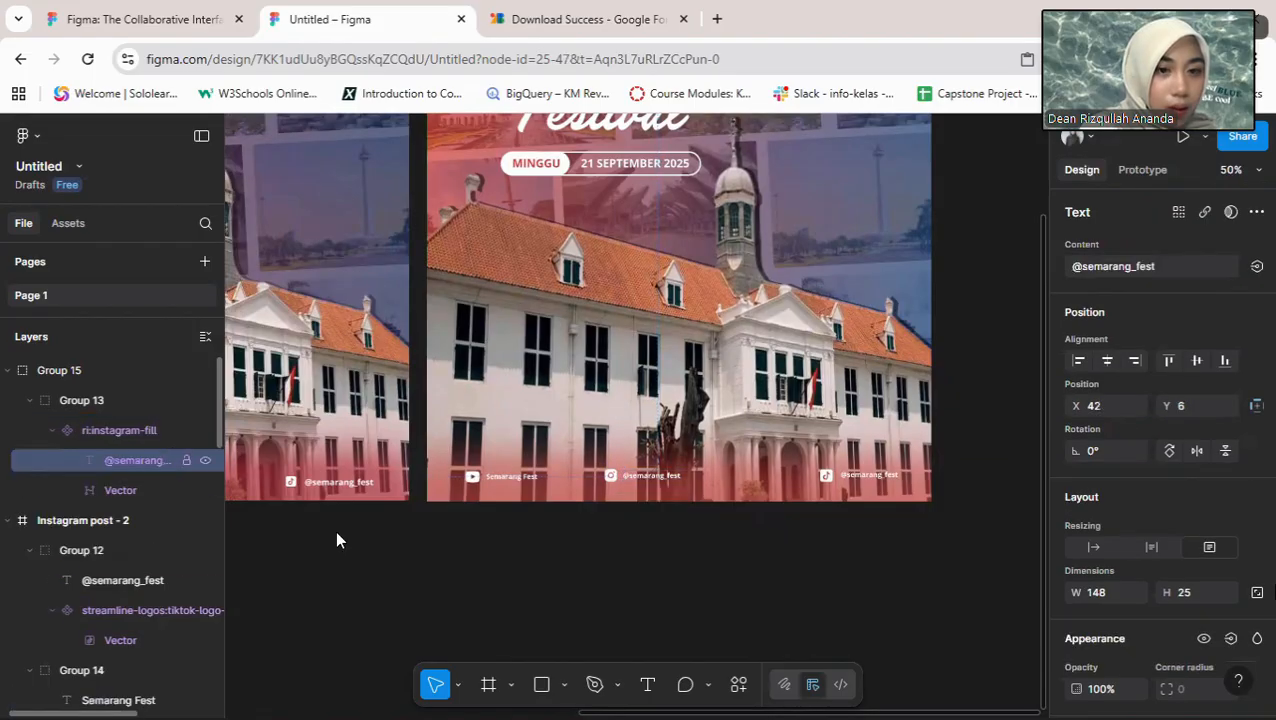
{"action": "key", "text": "Escape"}
Step: Check on the canvas and in the layers whether Group 15 selects the Instagram icon and label together
{"action": "left_click", "coordinate": [610, 478]}
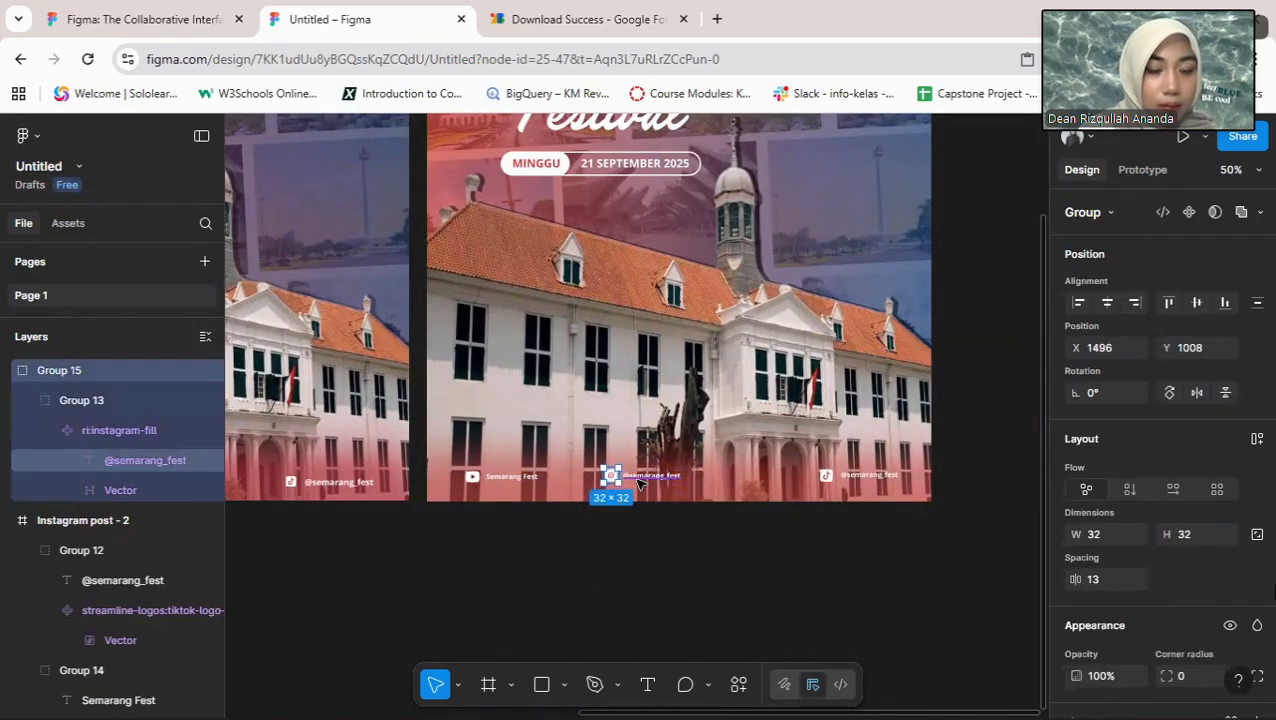
{"action": "left_click", "coordinate": [640, 483]}
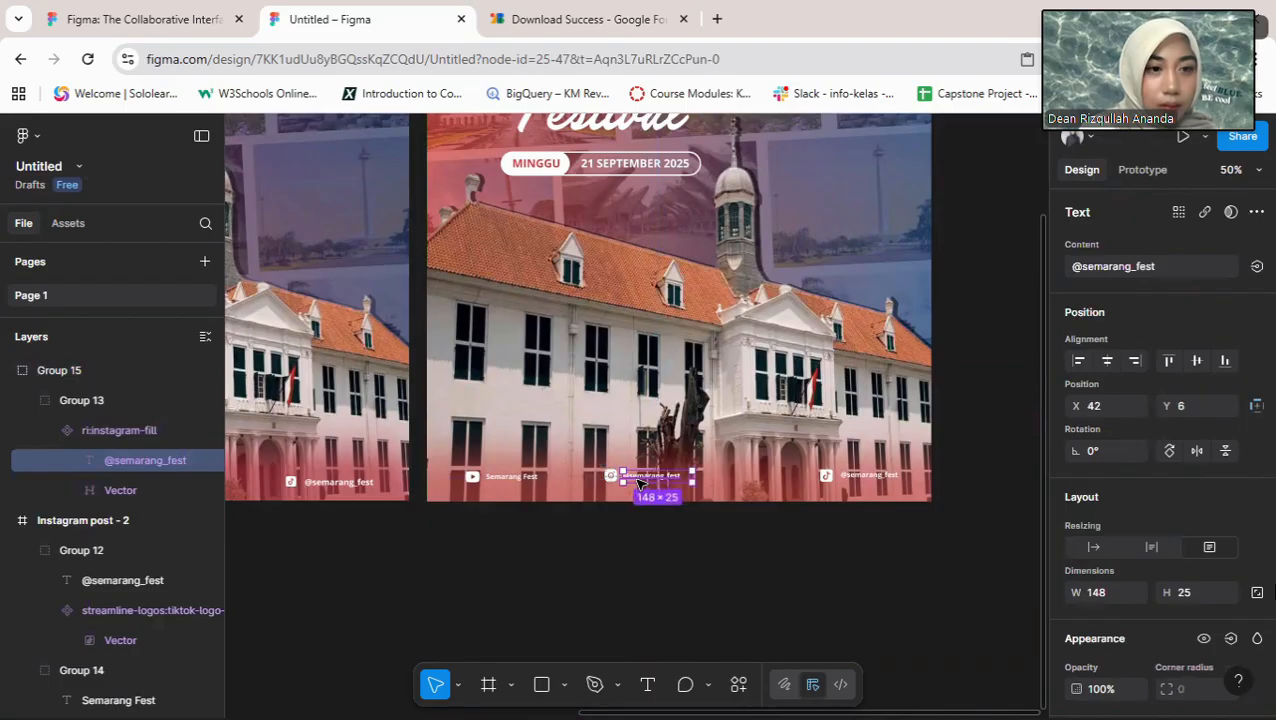
{"action": "left_click", "coordinate": [116, 400]}
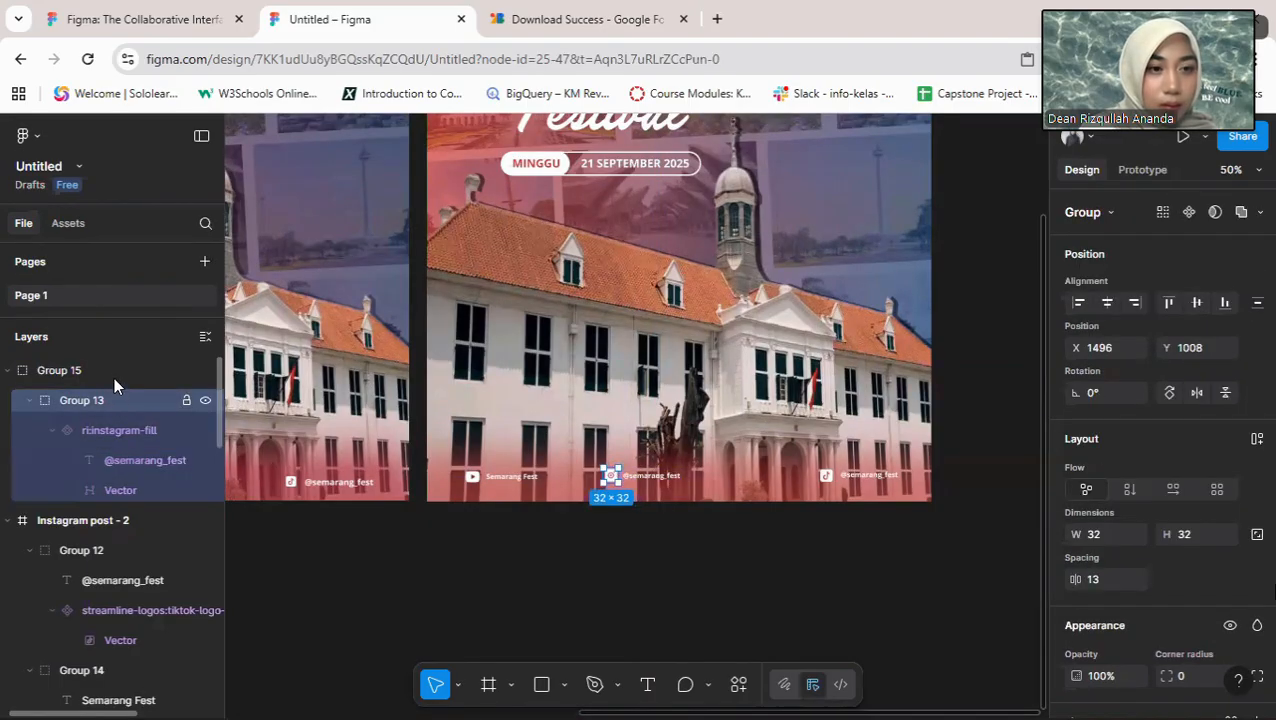
{"action": "left_click", "coordinate": [113, 370]}
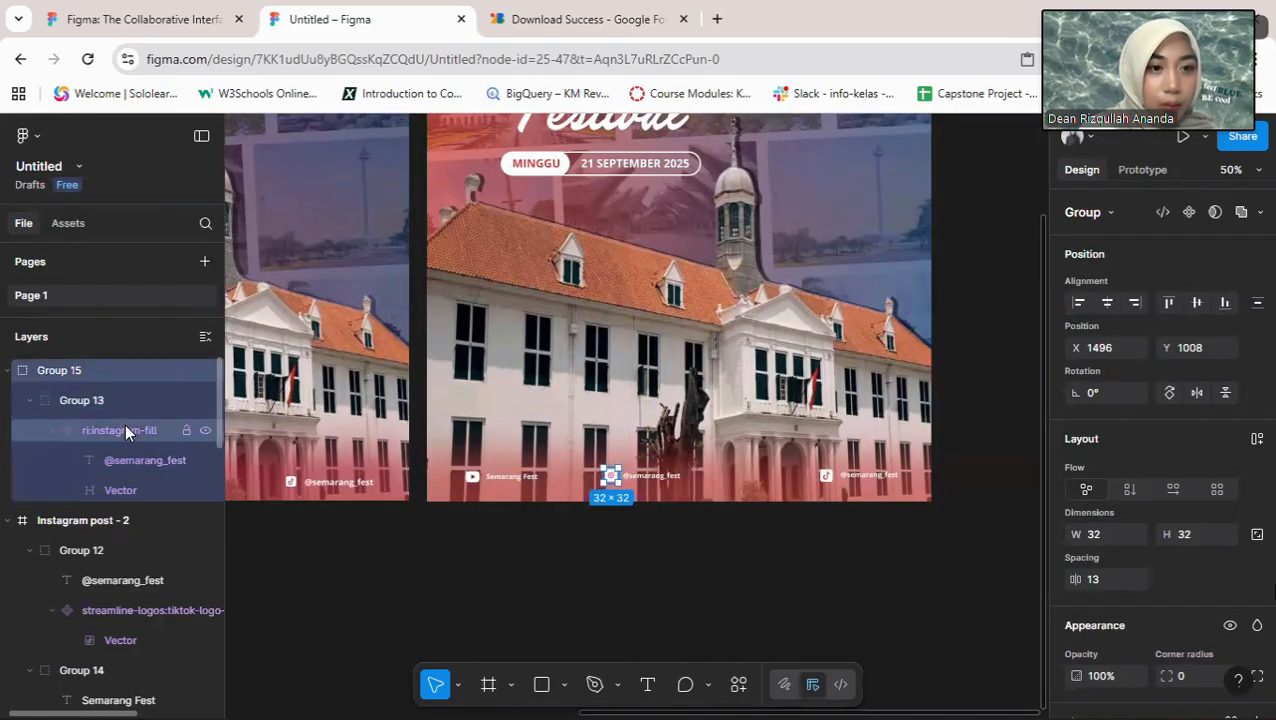
{"action": "left_click", "coordinate": [134, 399]}
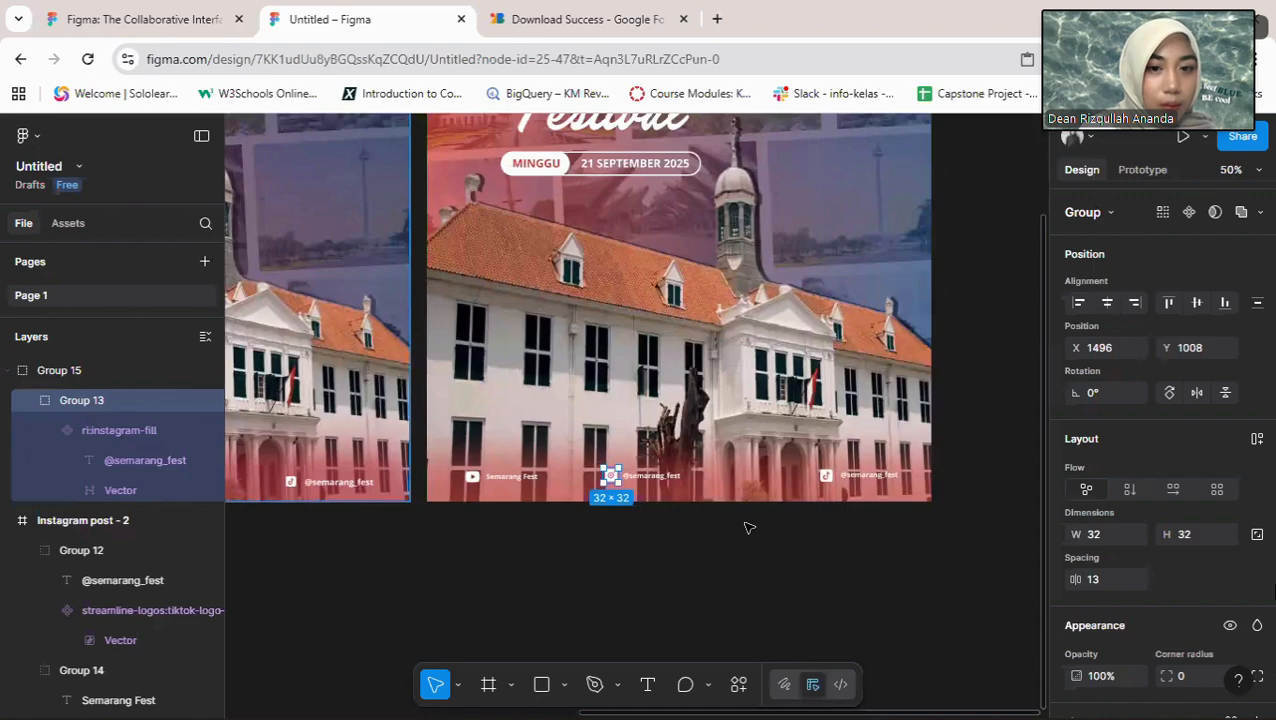
{"action": "left_click", "coordinate": [664, 482]}
{"action": "right_click", "coordinate": [660, 482]}
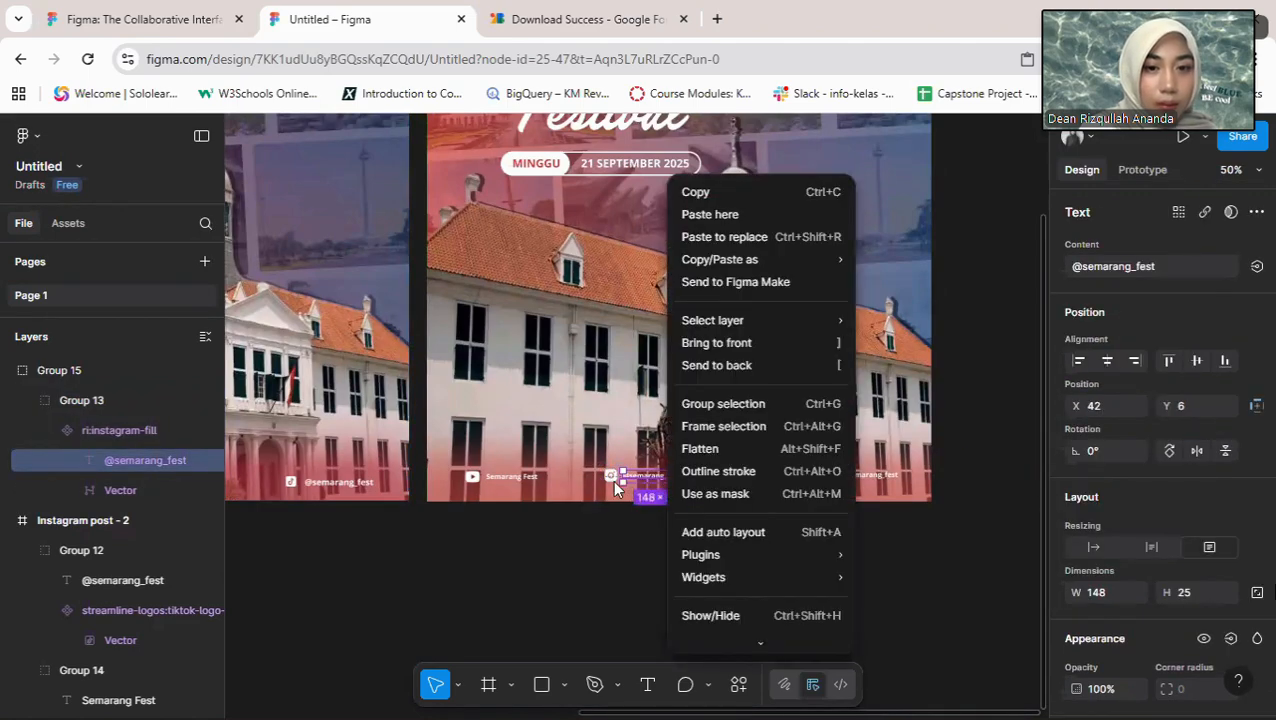
{"action": "left_click", "coordinate": [609, 479]}
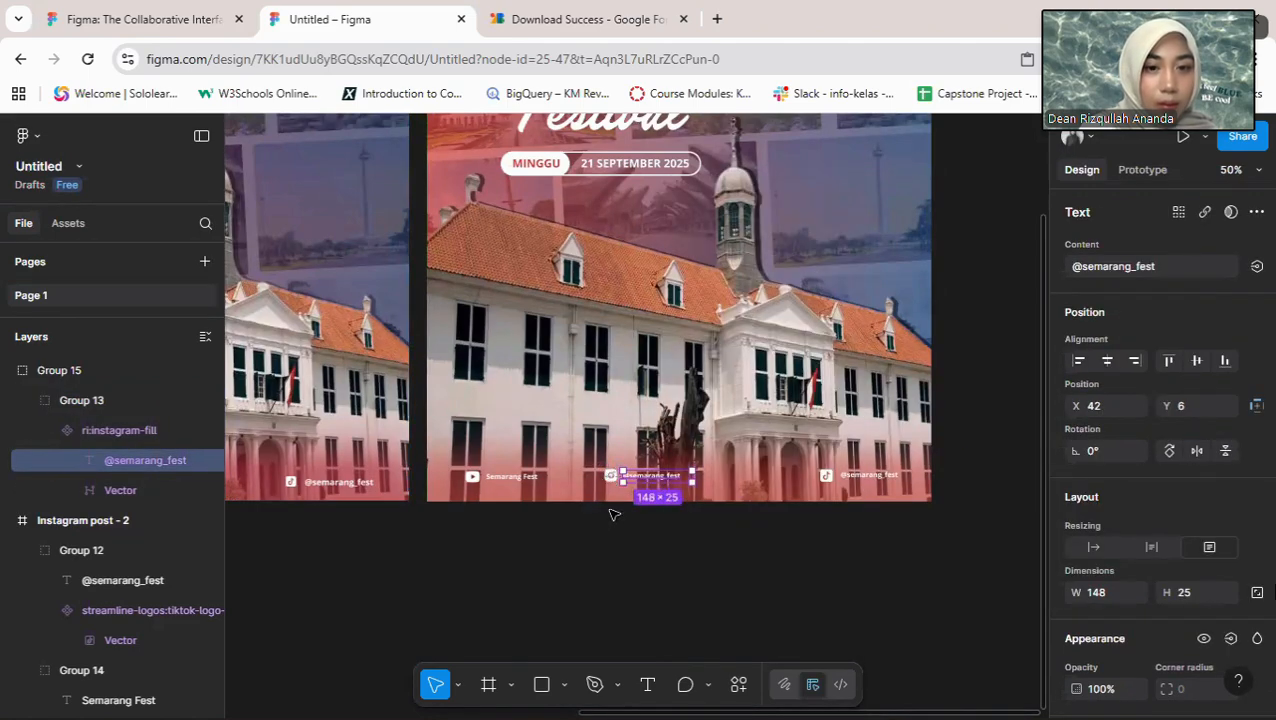
{"action": "left_click", "coordinate": [609, 511]}
{"action": "left_click", "coordinate": [640, 477]}
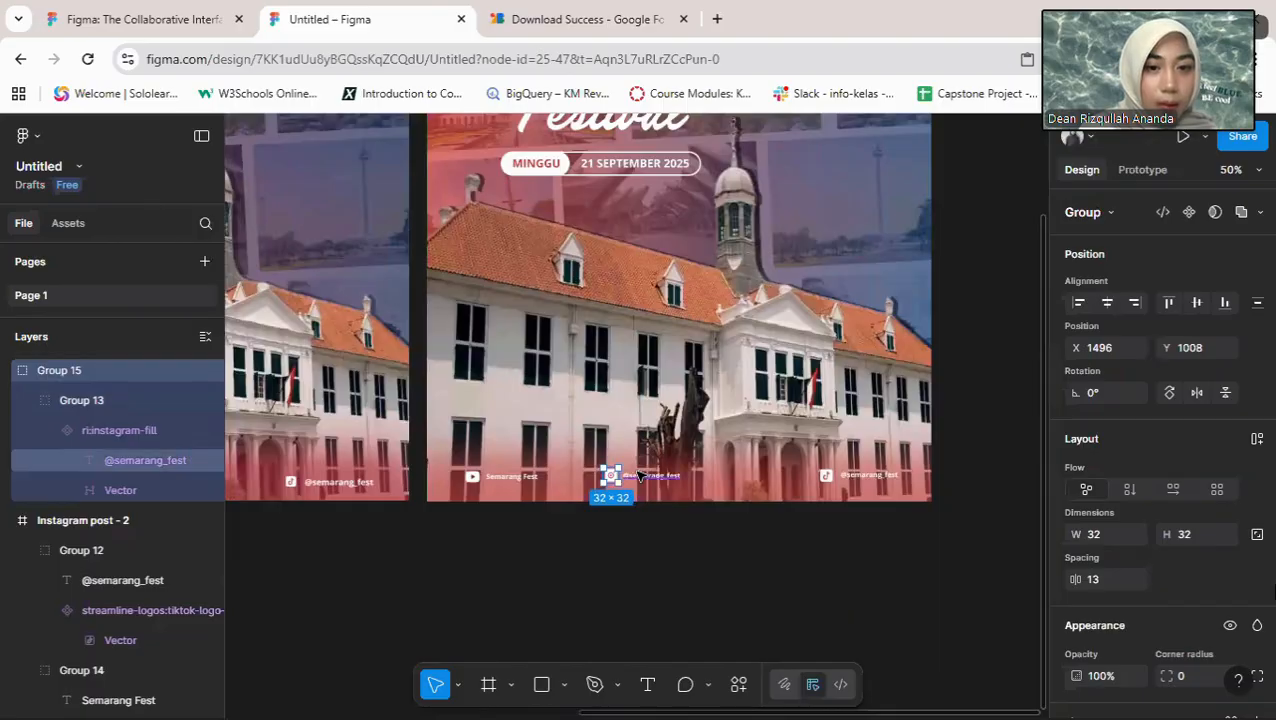
{"action": "left_click", "coordinate": [638, 479]}
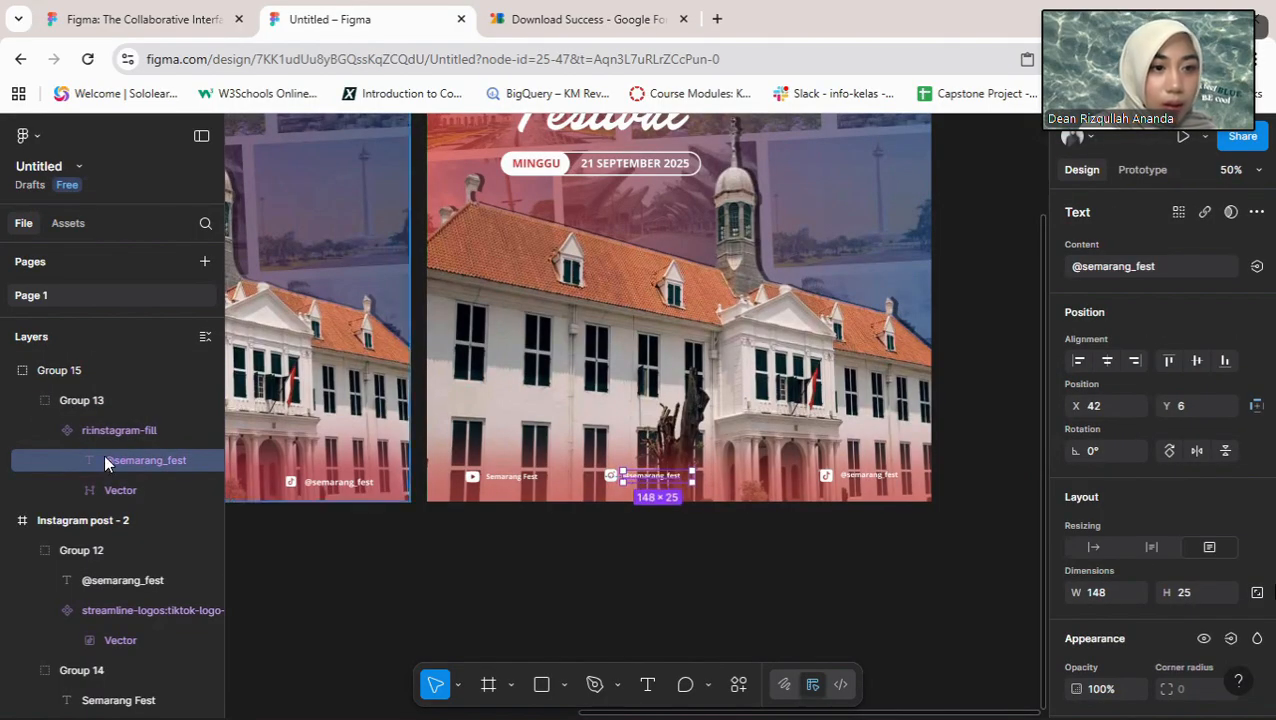
{"action": "left_click", "coordinate": [76, 372]}
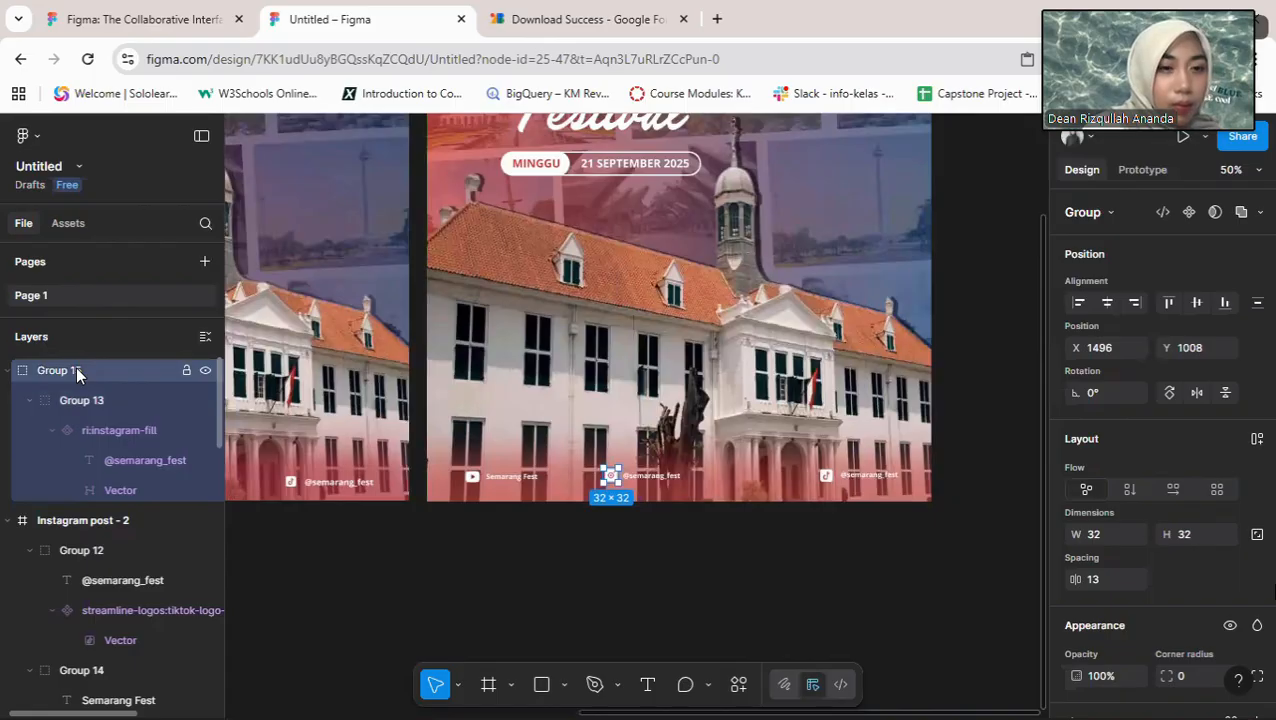
{"action": "double_click", "coordinate": [657, 484]}
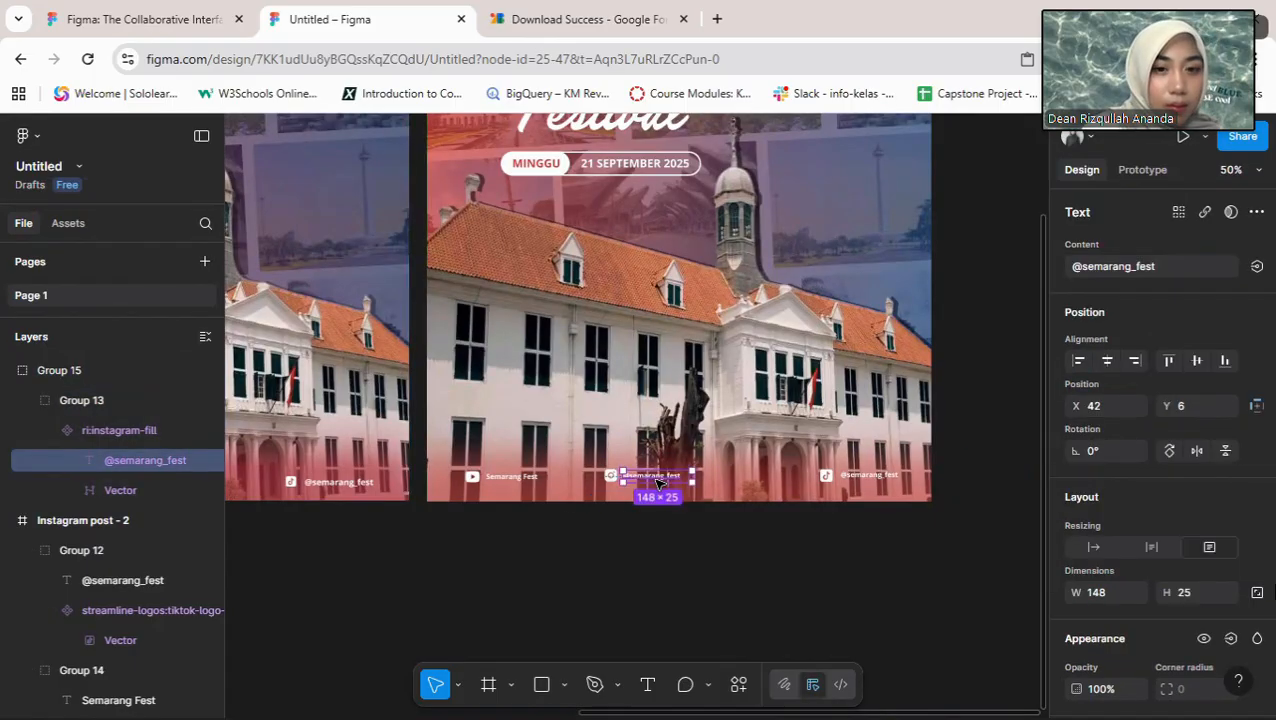
{"action": "left_click", "coordinate": [600, 479], "text": "shift"}
{"action": "key", "text": "Right"}
{"action": "key", "text": "Right"}
{"action": "key", "text": "Right"}
{"action": "key", "text": "Right"}
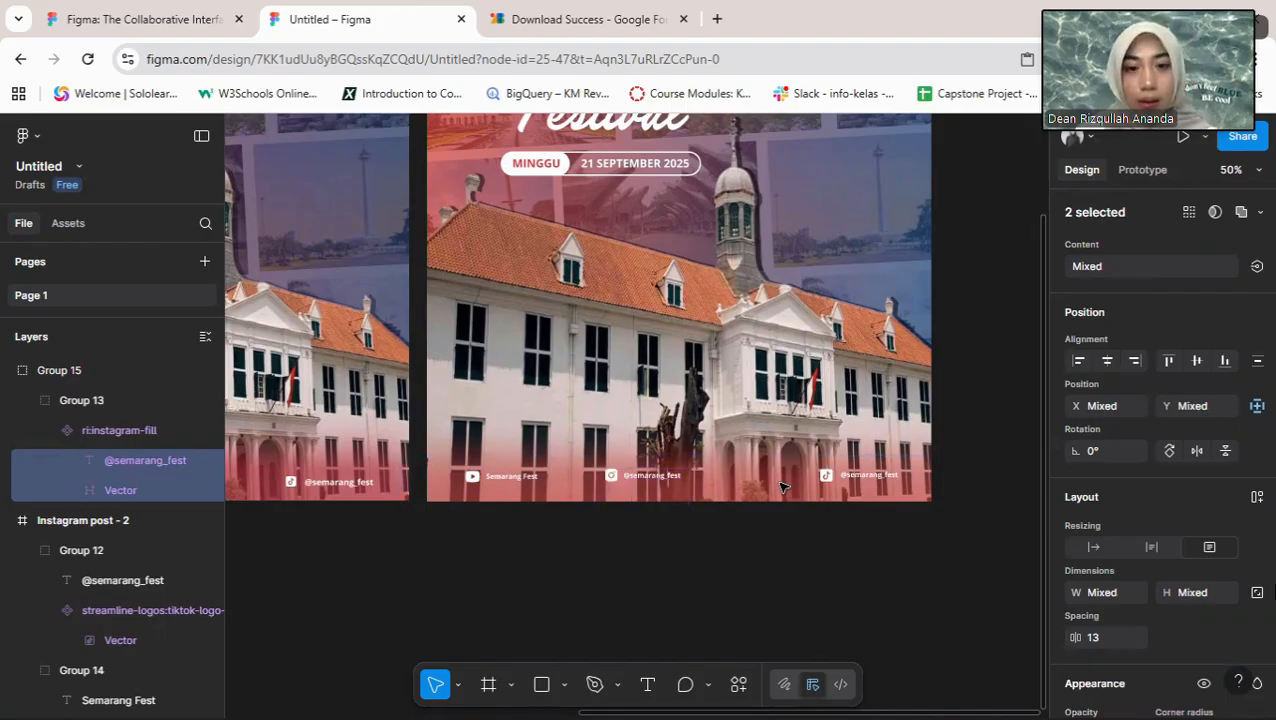
{"action": "key", "text": "Right"}
{"action": "key", "text": "Right"}
{"action": "key", "text": "Right"}
{"action": "key", "text": "Right"}
{"action": "key", "text": "Right"}
{"action": "key", "text": "Right"}
{"action": "key", "text": "Right"}
{"action": "key", "text": "Right"}
{"action": "key", "text": "Right"}
{"action": "key", "text": "Right"}
{"action": "key", "text": "Right"}
{"action": "key", "text": "Right"}
{"action": "key", "text": "Right"}
{"action": "key", "text": "Right"}
{"action": "key", "text": "Right"}
{"action": "key", "text": "Right"}
{"action": "key", "text": "Right"}
{"action": "key", "text": "Right"}
{"action": "key", "text": "Right"}
{"action": "key", "text": "Right"}
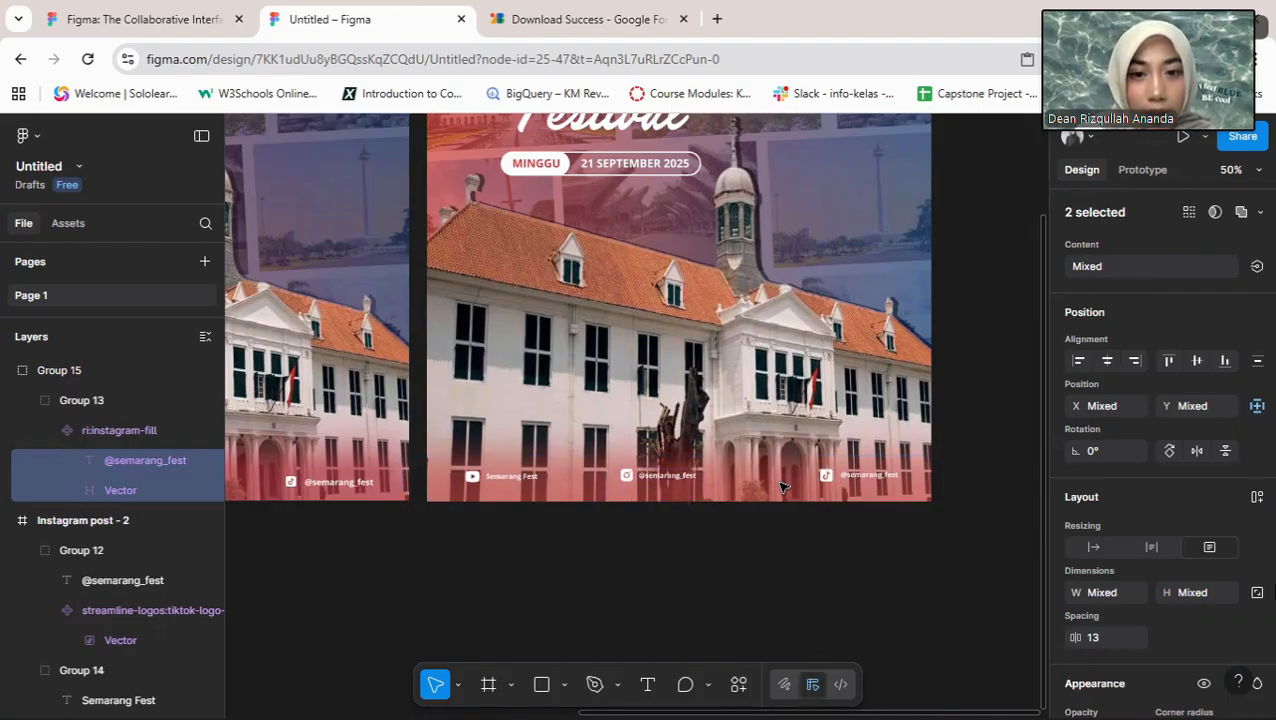
{"action": "key", "text": "Right"}
{"action": "key", "text": "Right"}
{"action": "key", "text": "Right"}
{"action": "key", "text": "Right"}
{"action": "key", "text": "Right"}
{"action": "key", "text": "Right"}
{"action": "key", "text": "Right"}
{"action": "key", "text": "Right"}
{"action": "key", "text": "Right"}
{"action": "key", "text": "Right"}
{"action": "key", "text": "Right"}
{"action": "key", "text": "Right"}
{"action": "key", "text": "Right"}
{"action": "key", "text": "Right"}
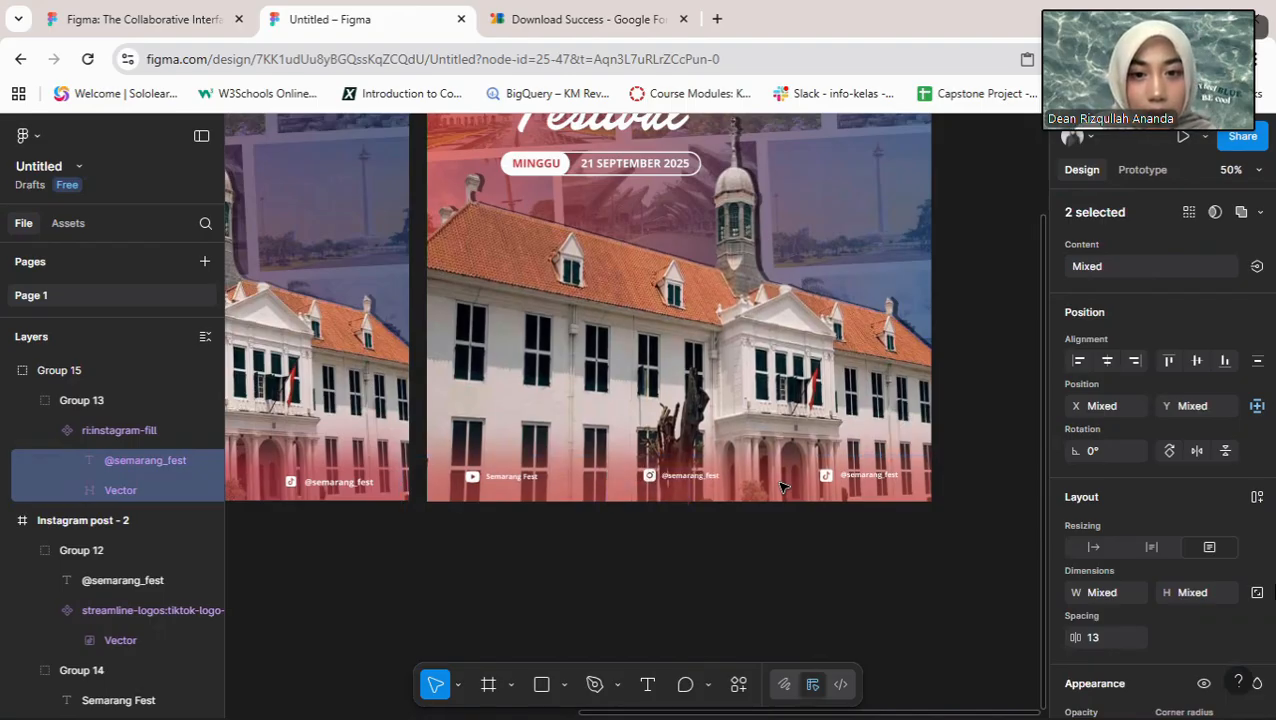
{"action": "key", "text": "Right"}
{"action": "key", "text": "Right"}
{"action": "key", "text": "Right"}
{"action": "key", "text": "Right"}
{"action": "key", "text": "Right"}
{"action": "key", "text": "Right"}
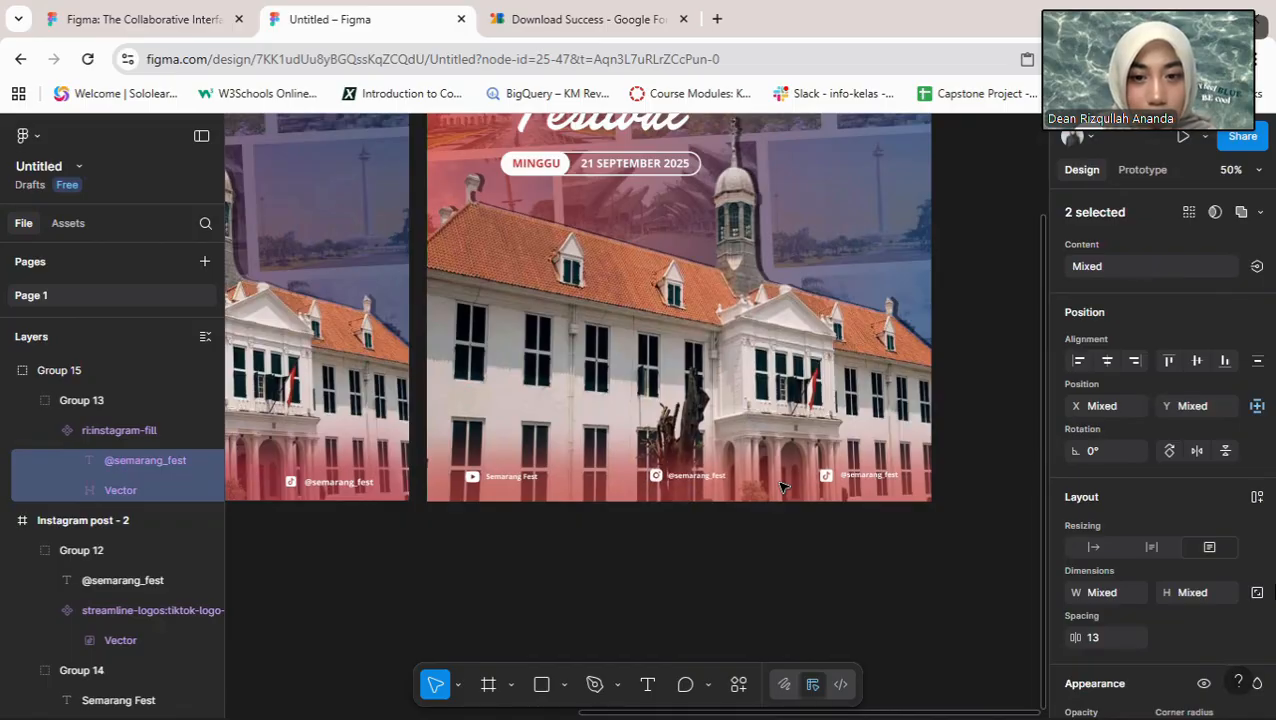
{"action": "key", "text": "Left"}
{"action": "key", "text": "Left"}
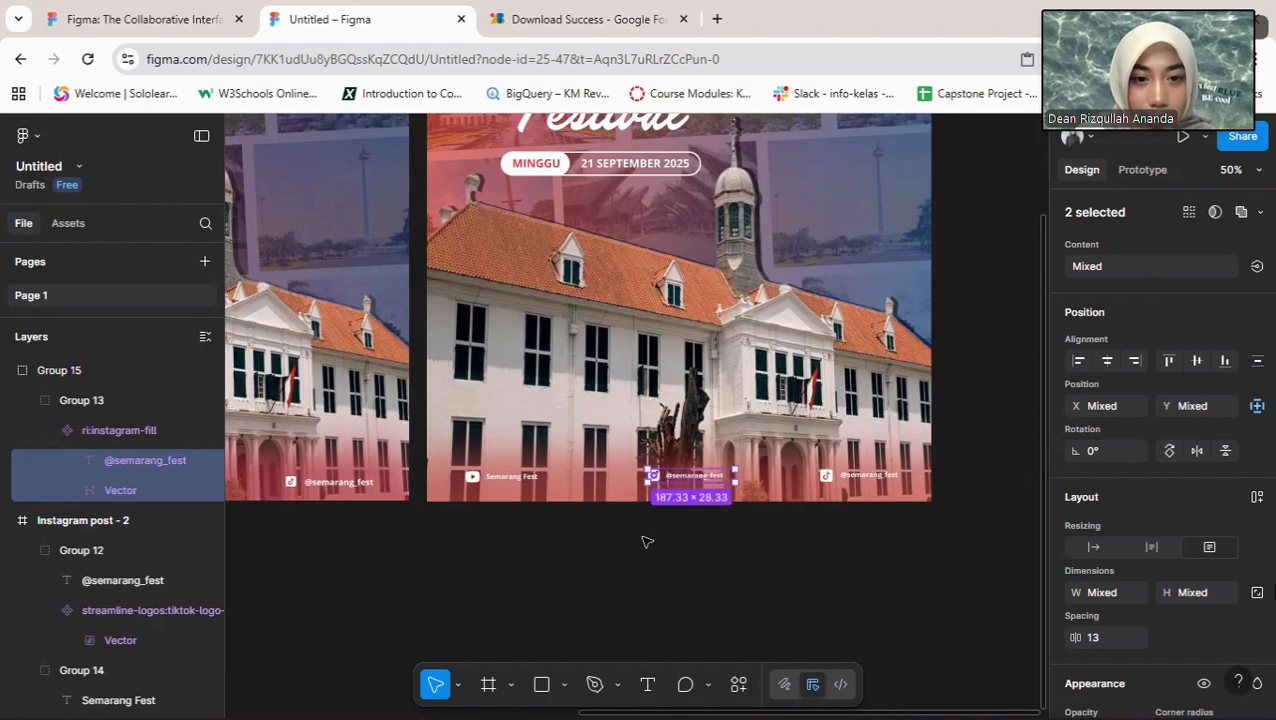
{"action": "key", "text": "Left"}
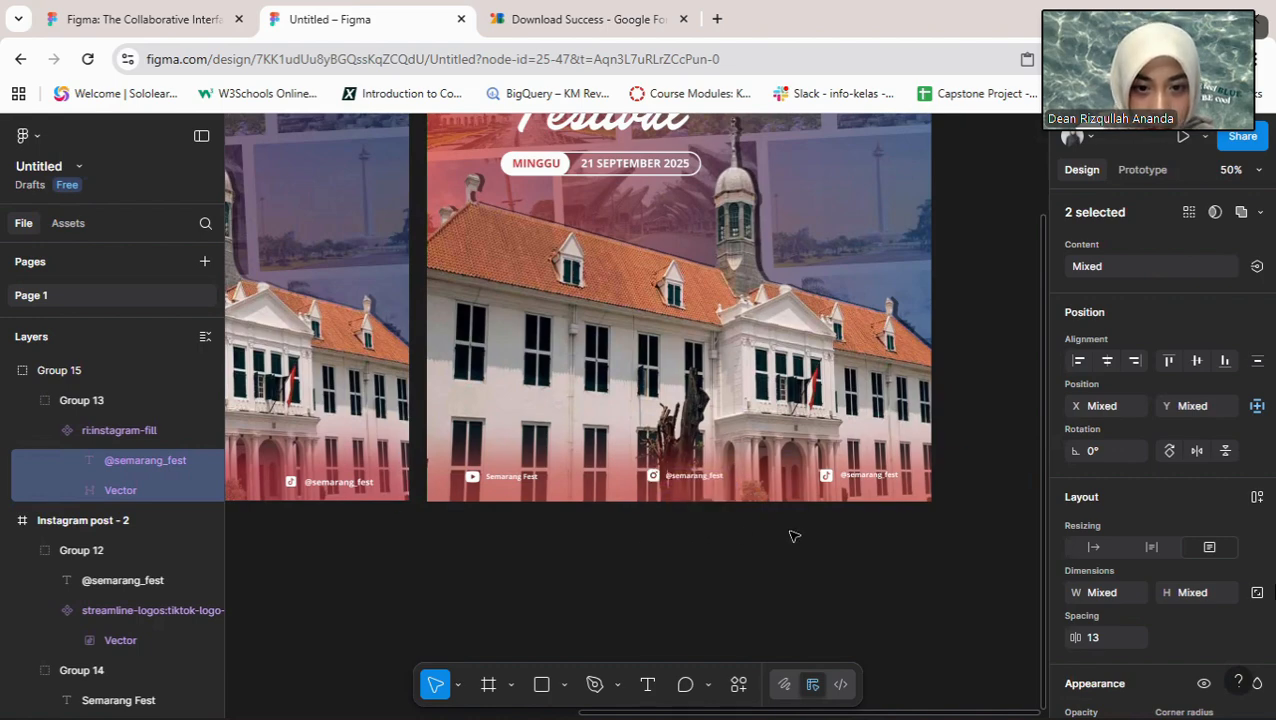
{"action": "key", "text": "Left"}
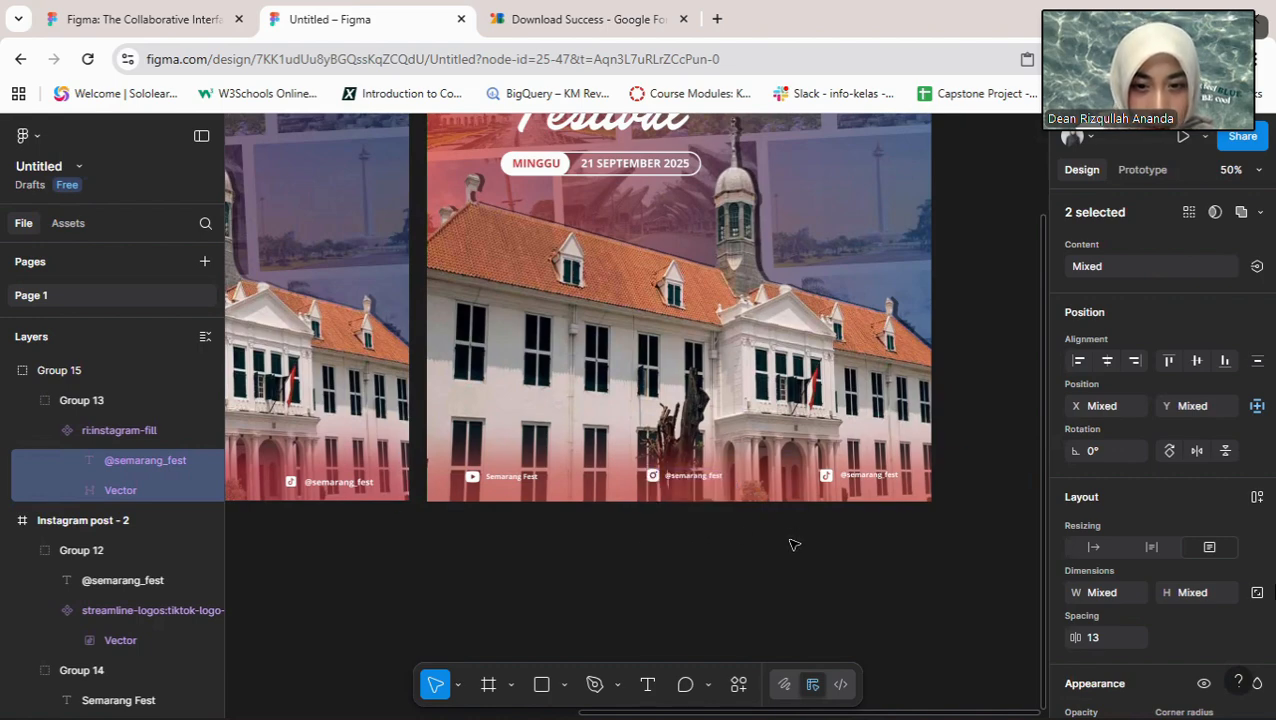
{"action": "left_click", "coordinate": [900, 568]}
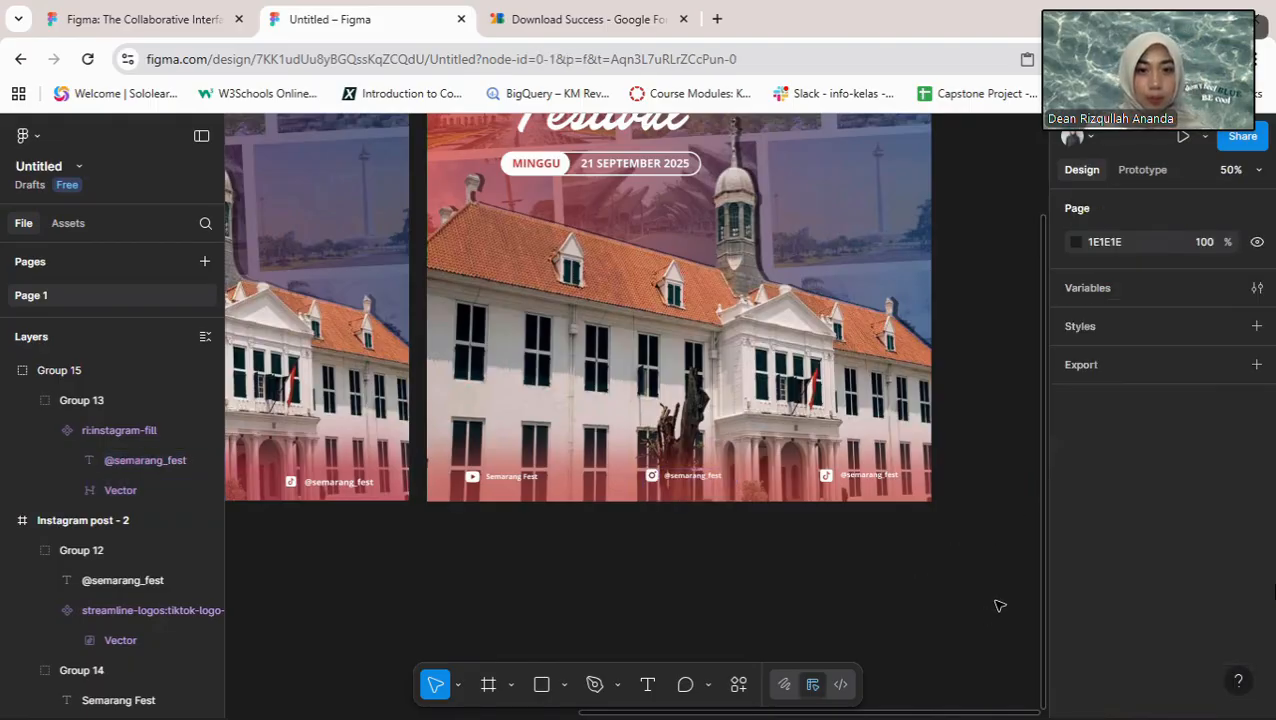
Step: Select the YouTube, Instagram and TikTok items together and shift them slightly down toward the lower edge of the Instagram post
{"action": "scroll", "coordinate": [1003, 585], "scroll_direction": "up", "scroll_amount": 1}
{"action": "left_click", "coordinate": [478, 491]}
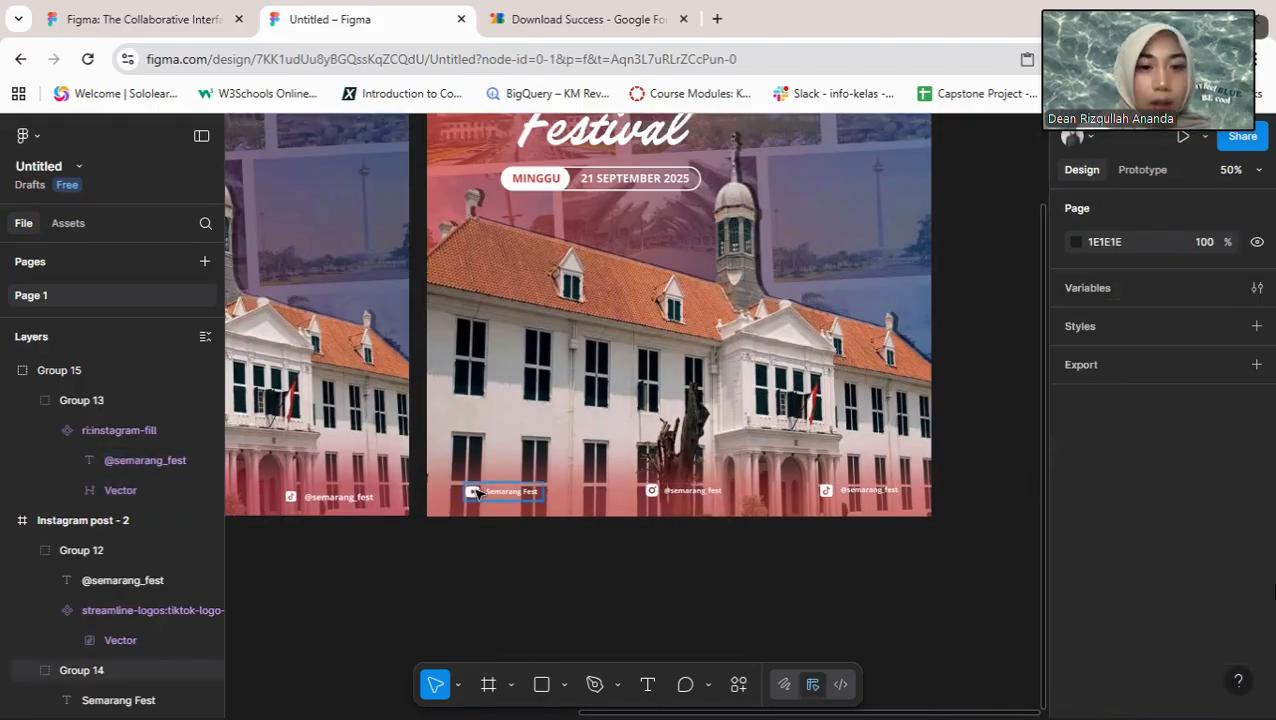
{"action": "left_click", "coordinate": [680, 494], "text": "shift"}
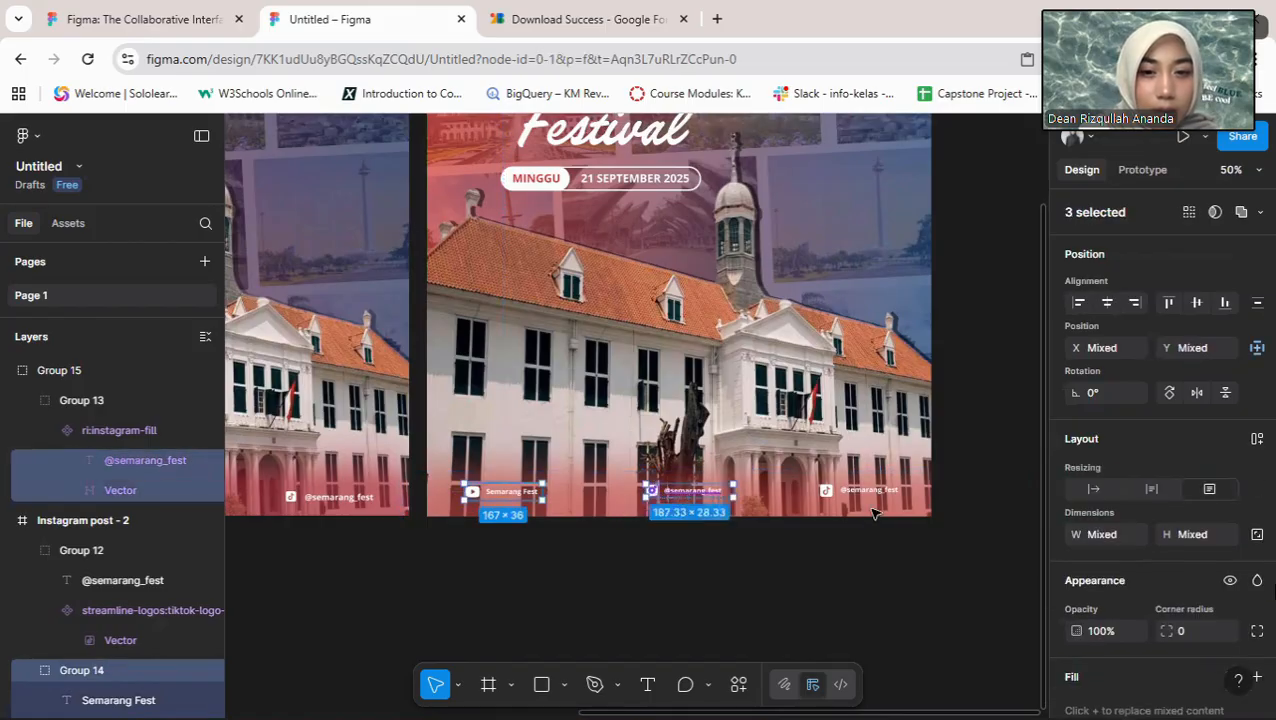
{"action": "left_click_drag", "start_coordinate": [400, 470], "coordinate": [940, 567]}
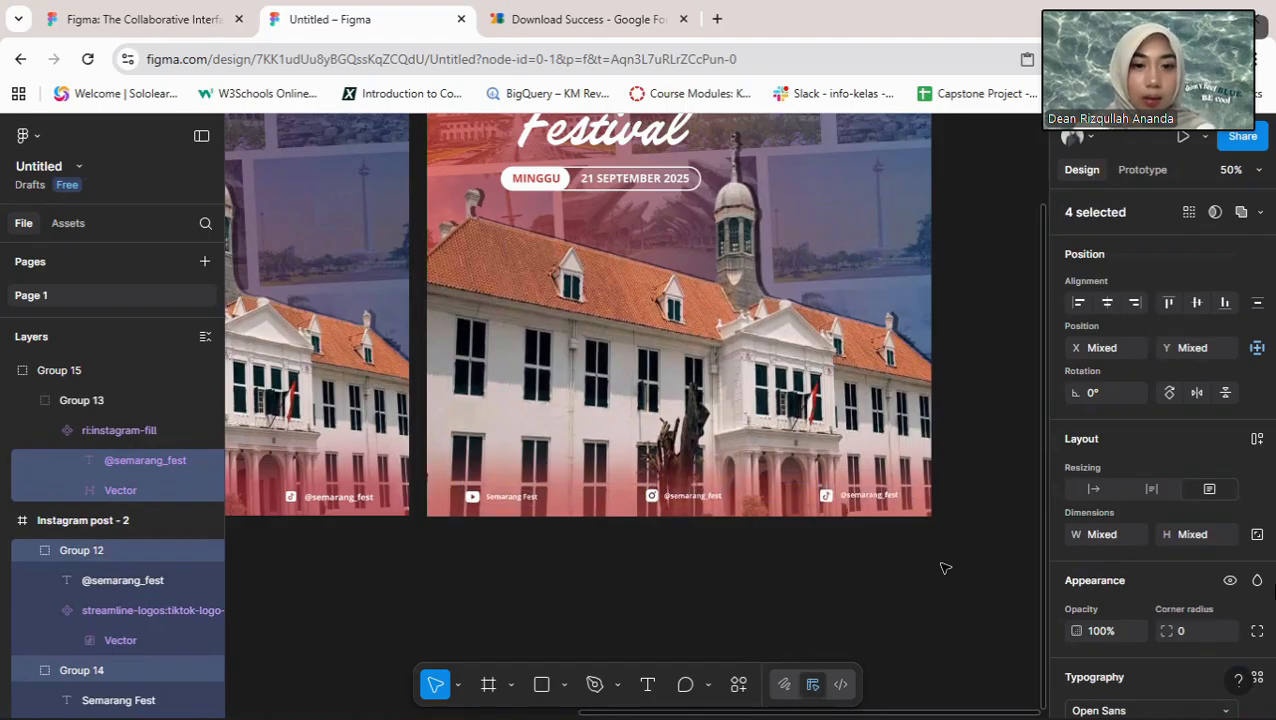
{"action": "left_click", "coordinate": [955, 572]}
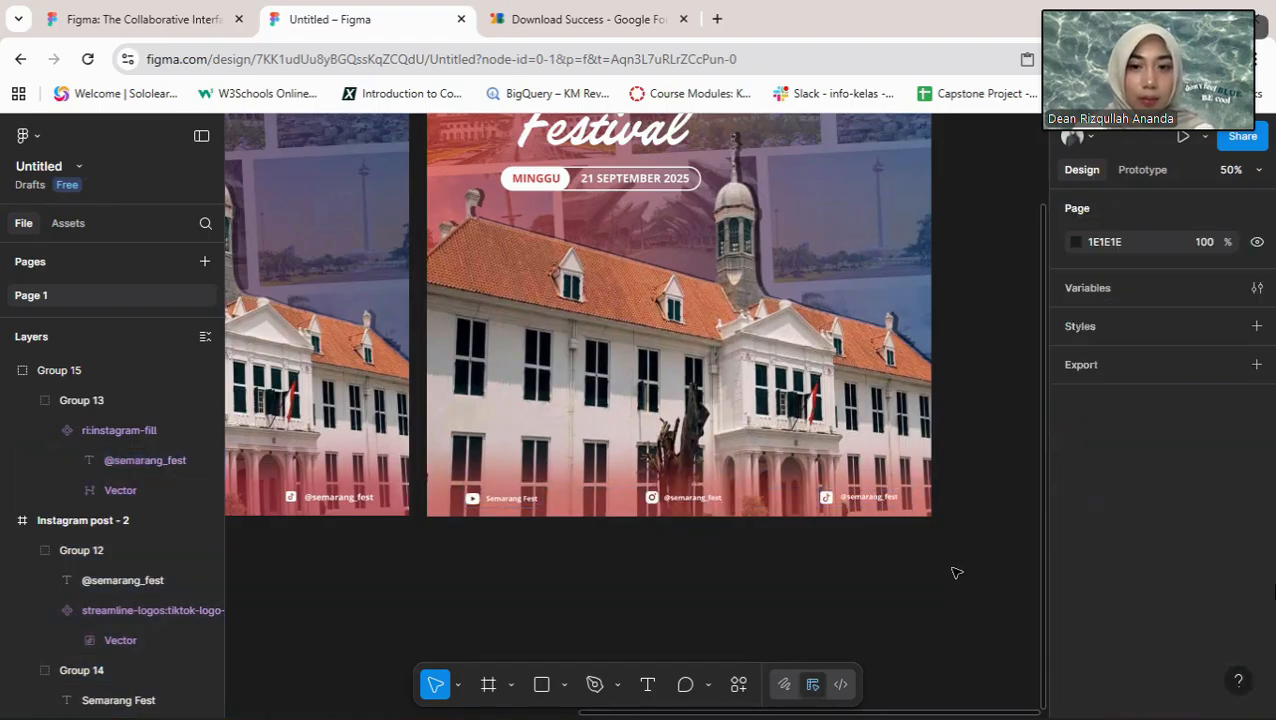
Step: View the whole Instagram post - 2 beside Frame 1 at 25% zoom to compare the recreated design with the reference
{"action": "scroll", "coordinate": [1010, 530], "scroll_direction": "up", "scroll_amount": 1}
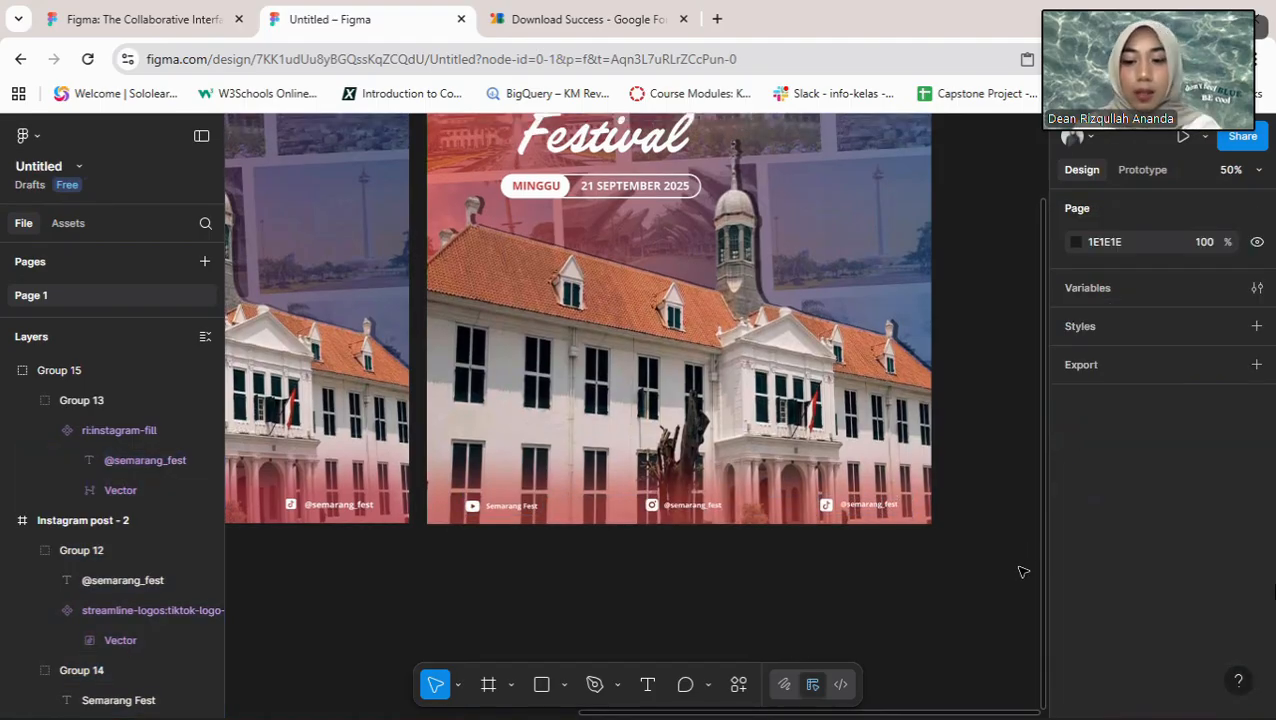
{"action": "key", "text": "ctrl+minus"}
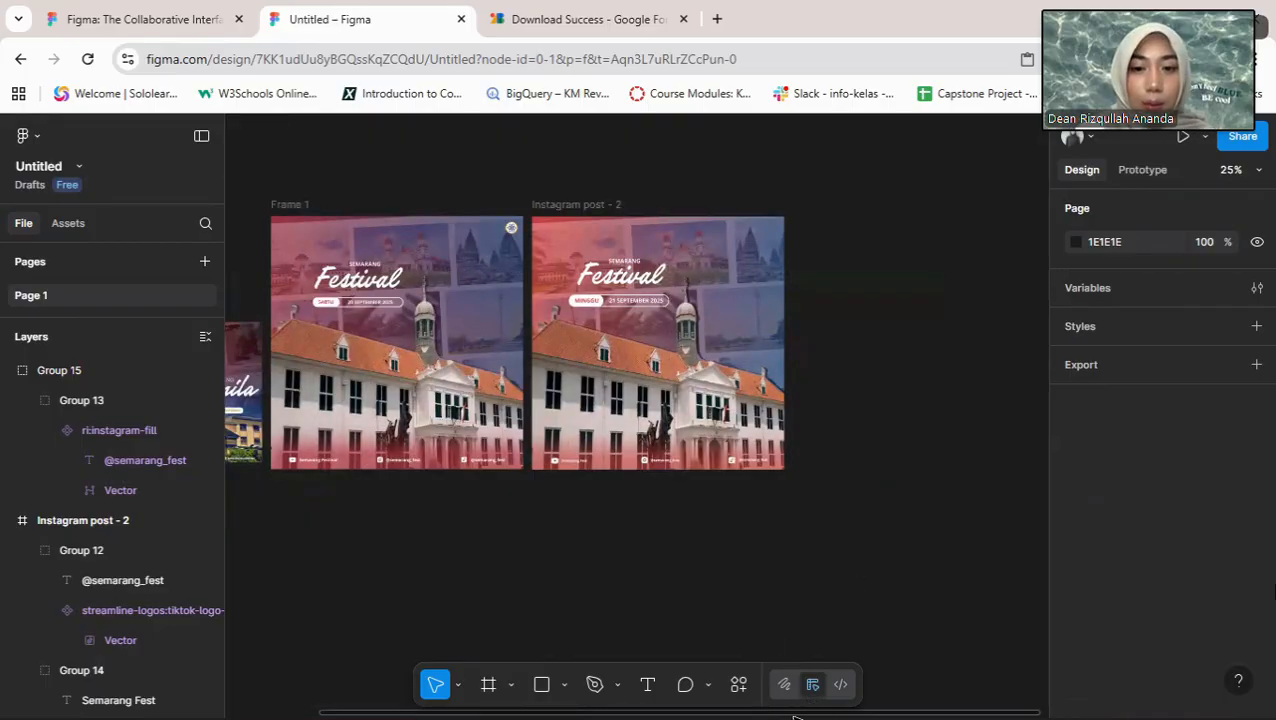
{"action": "left_click_drag", "start_coordinate": [795, 718], "coordinate": [705, 690]}
{"action": "scroll", "coordinate": [905, 543], "scroll_direction": "up", "scroll_amount": 1}
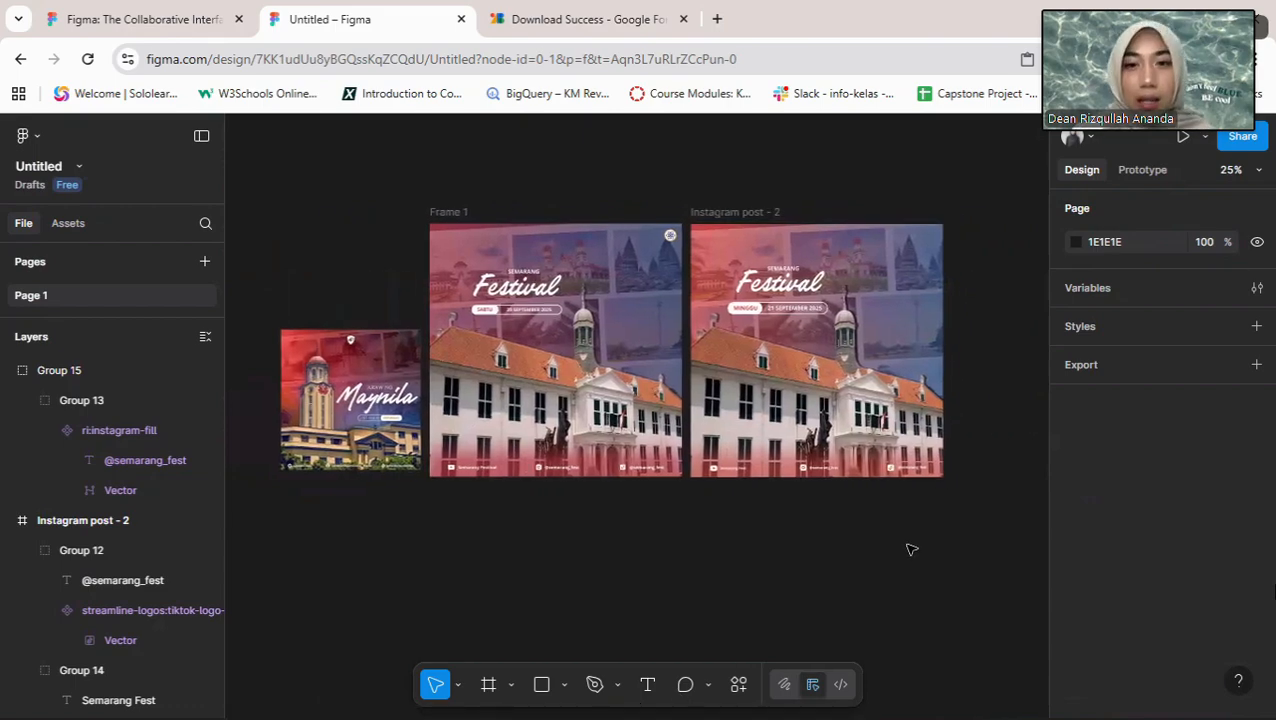
{"action": "scroll", "coordinate": [911, 549], "scroll_direction": "up", "scroll_amount": 2}
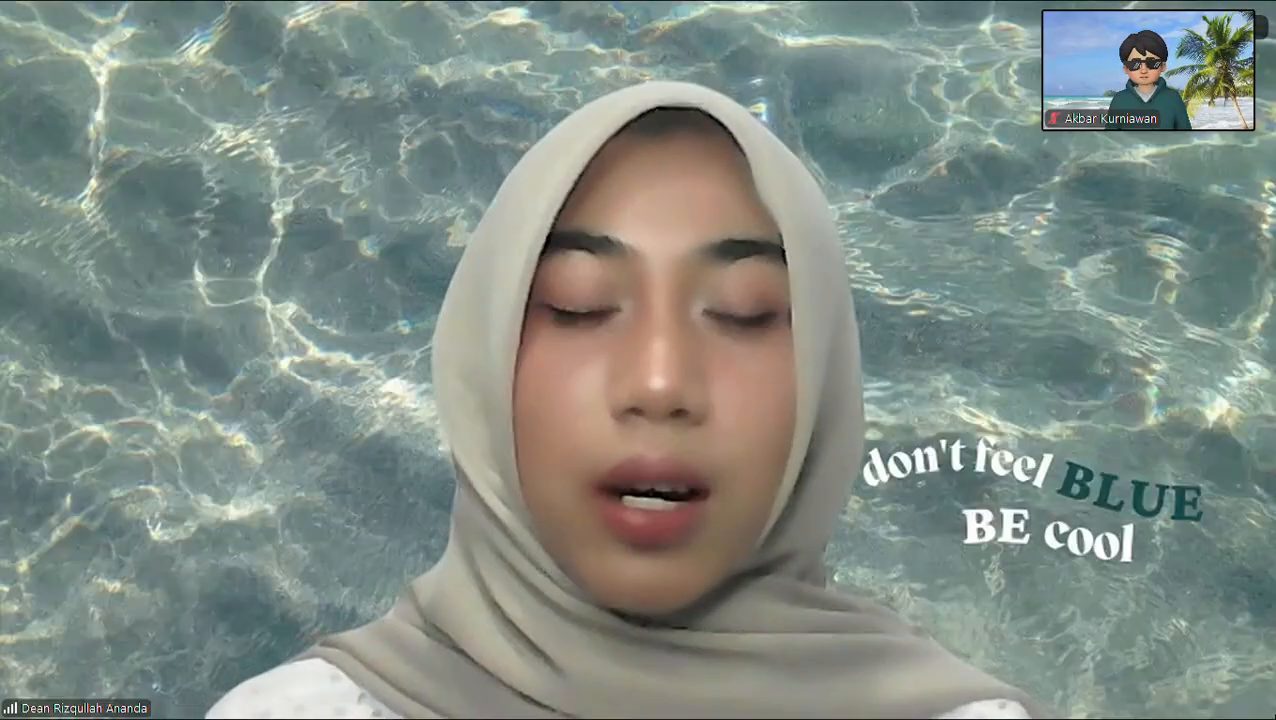
{"action": "mouse_move", "coordinate": [1143, 8]}
{"action": "left_click", "coordinate": [1054, 4]}
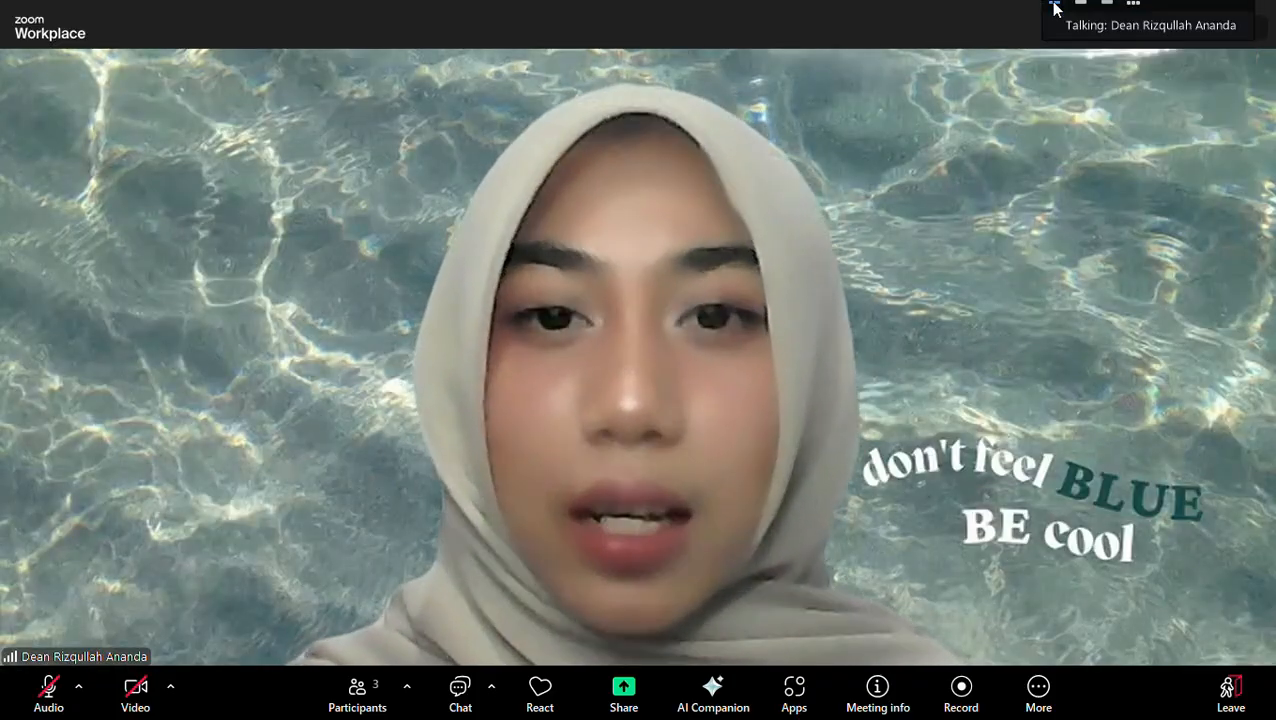